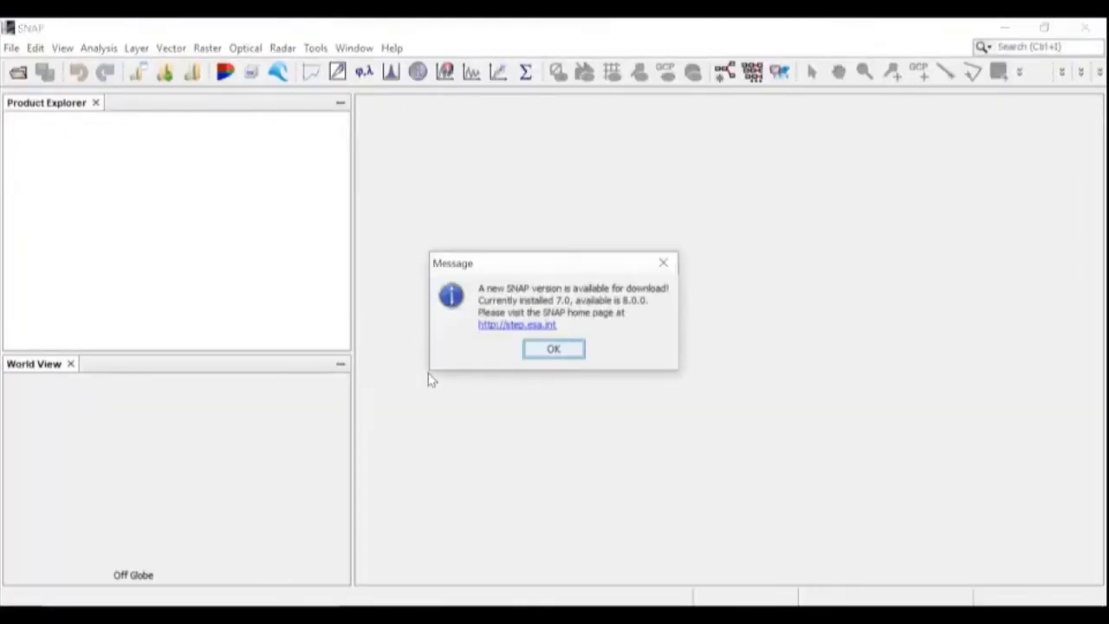
Dismiss the new-version message and look through the Sentinel-1 SLC product folder under C:\SAR\DATA in File Explorer.
click(563, 355)
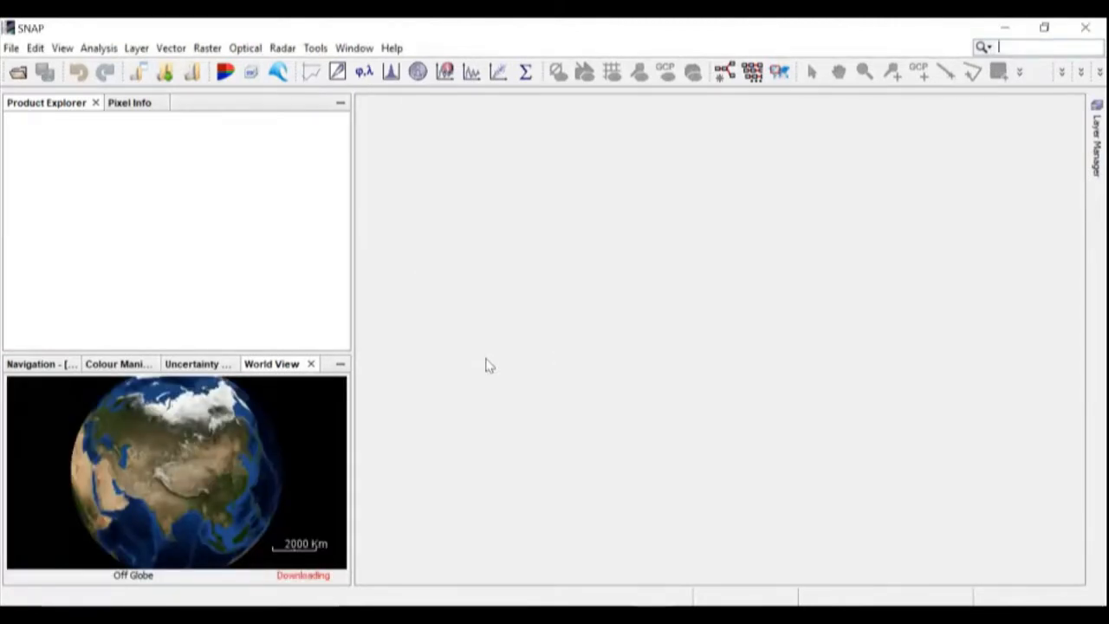
click(570, 617)
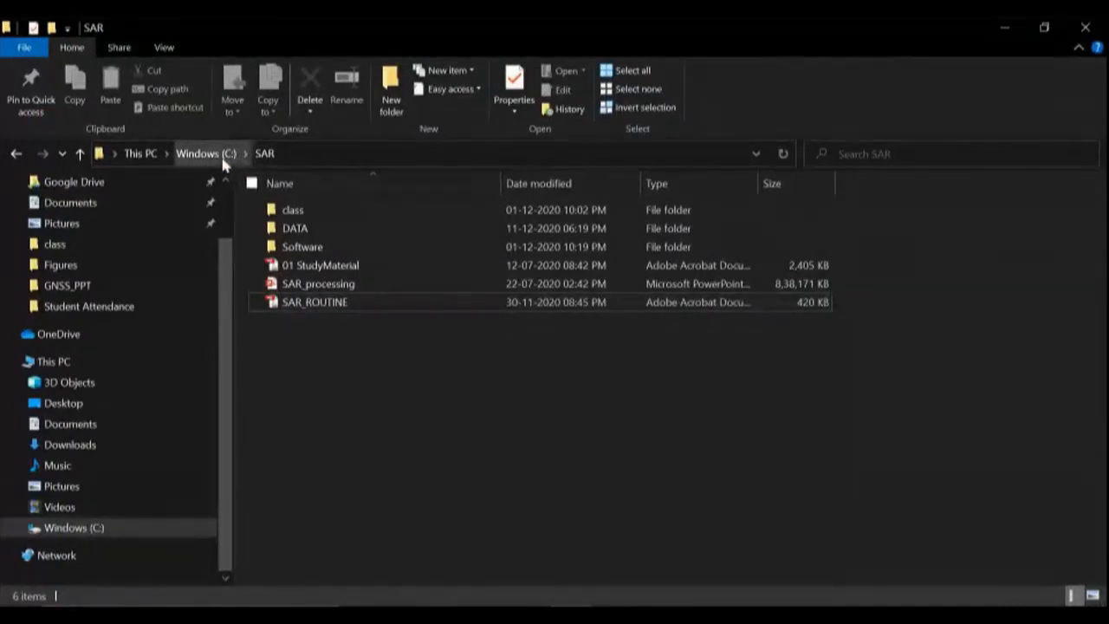
double_click(296, 228)
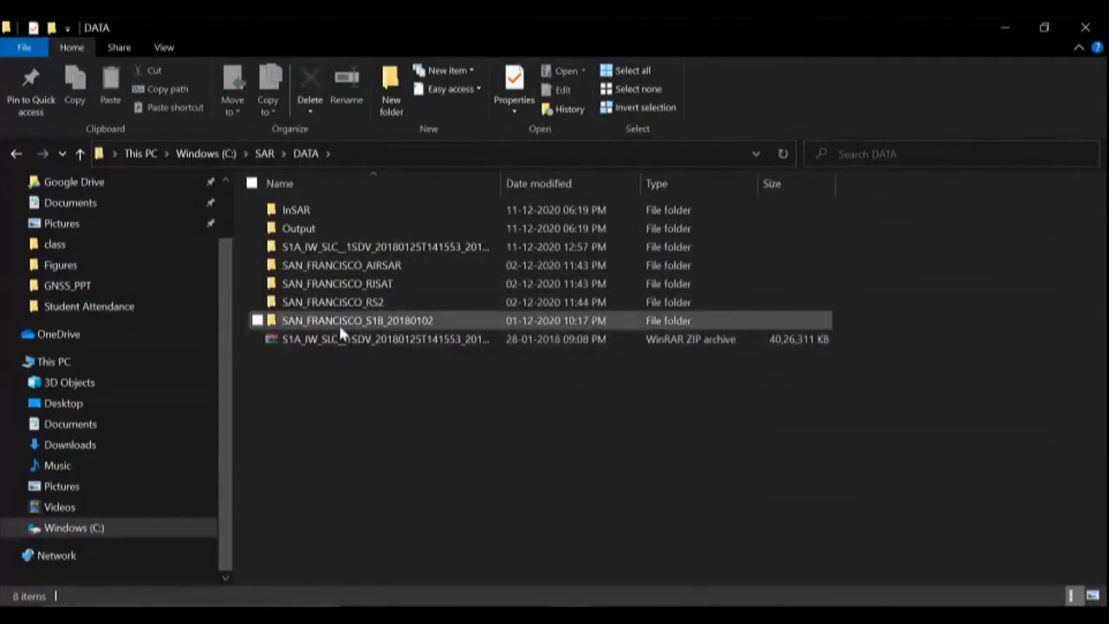
drag(502, 182, 692, 172)
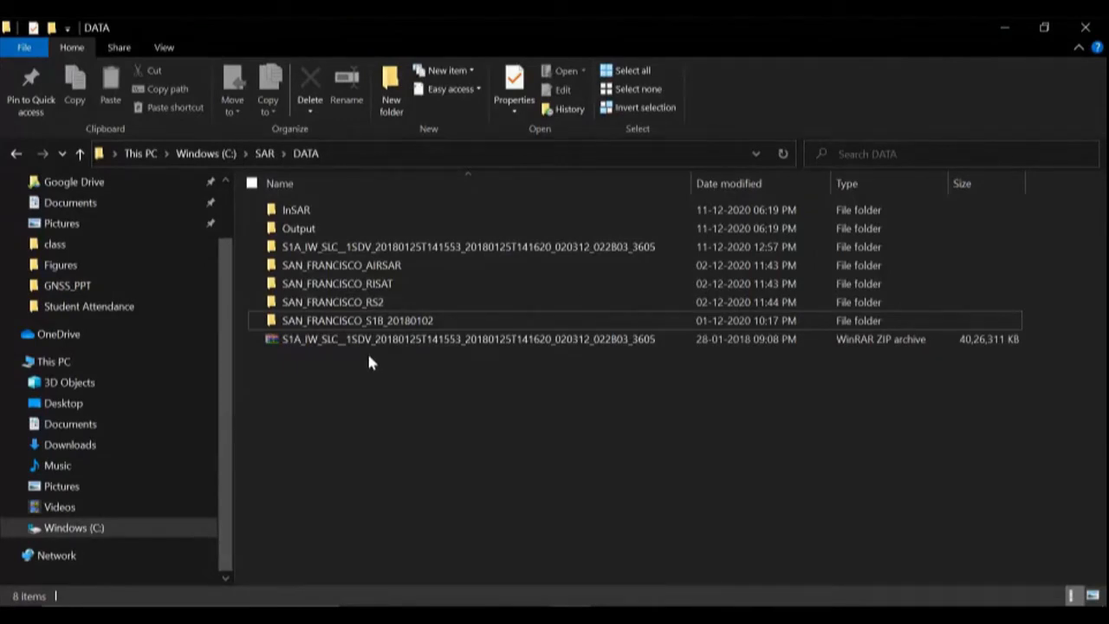
click(397, 251)
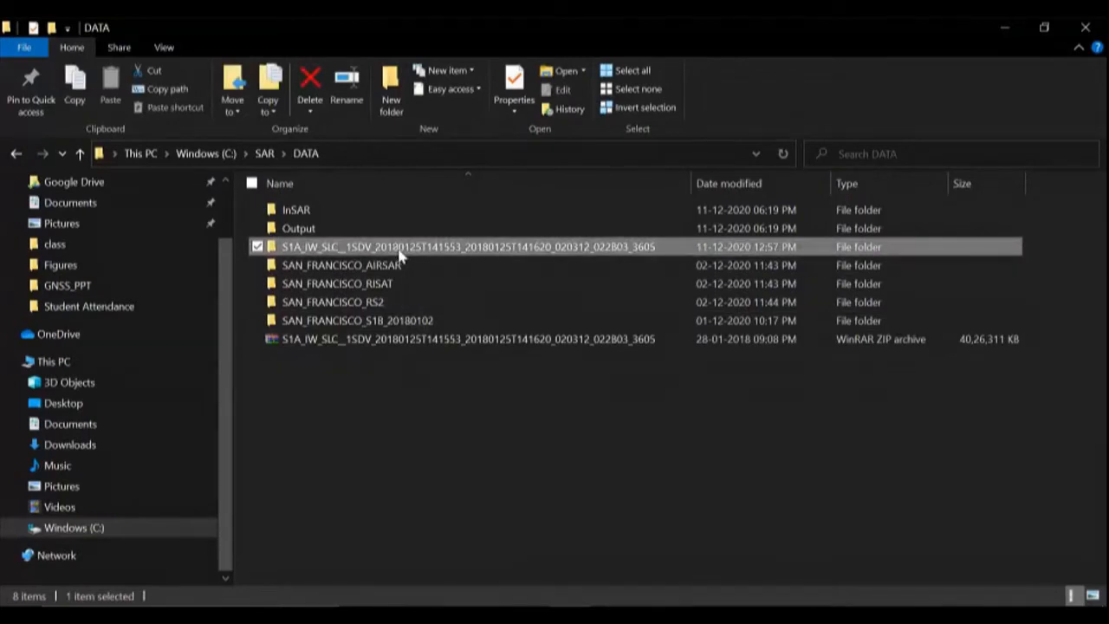
double_click(399, 251)
double_click(373, 212)
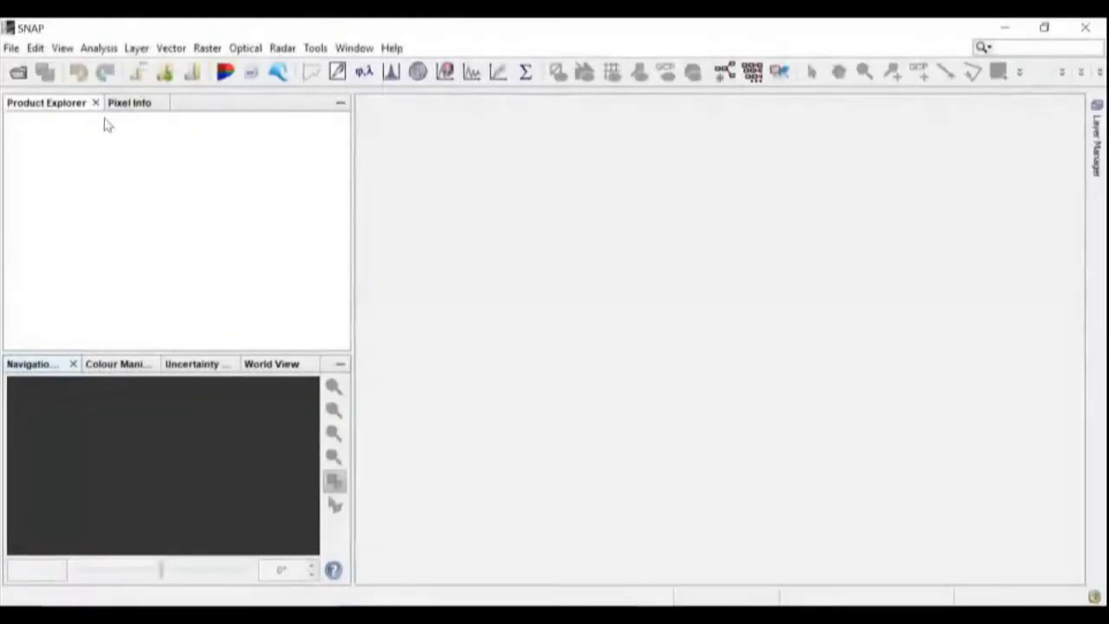
click(11, 48)
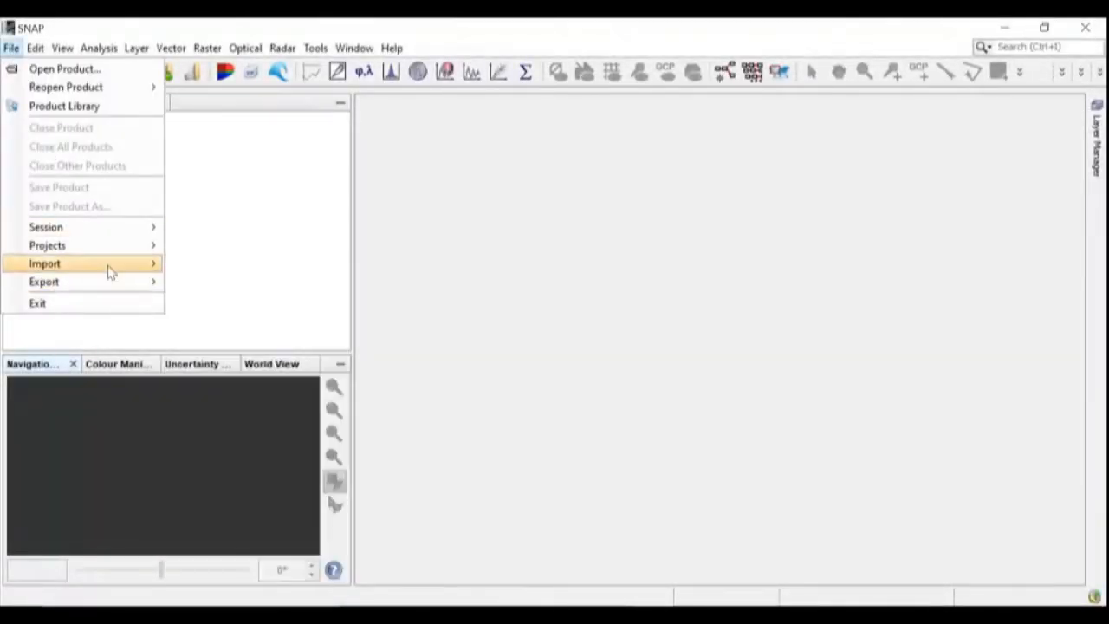
mouse_move(110, 272)
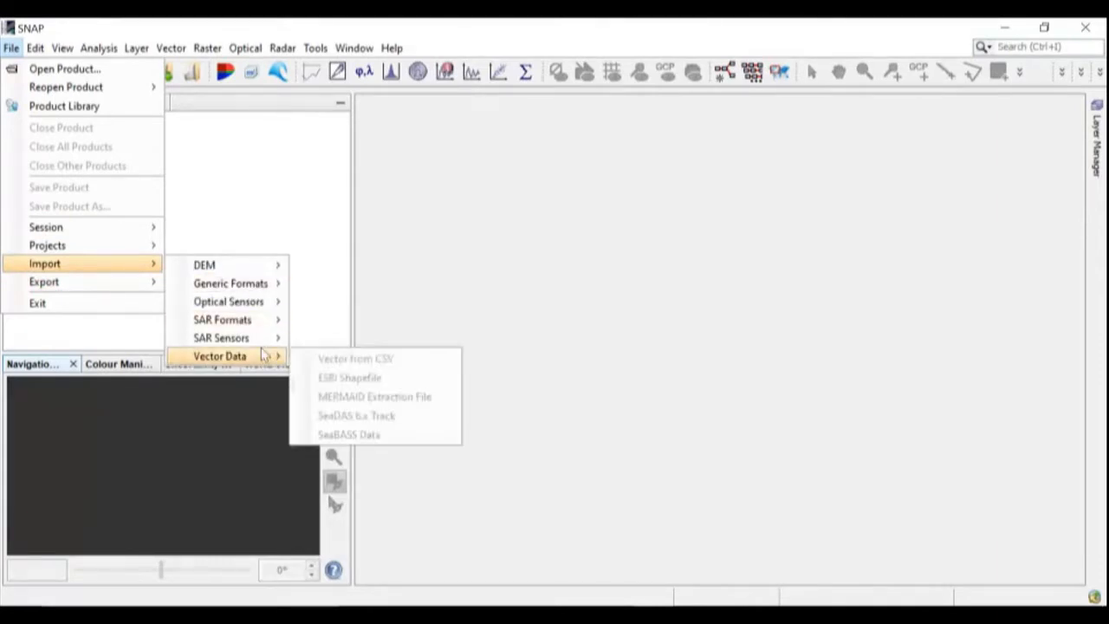
mouse_move(265, 344)
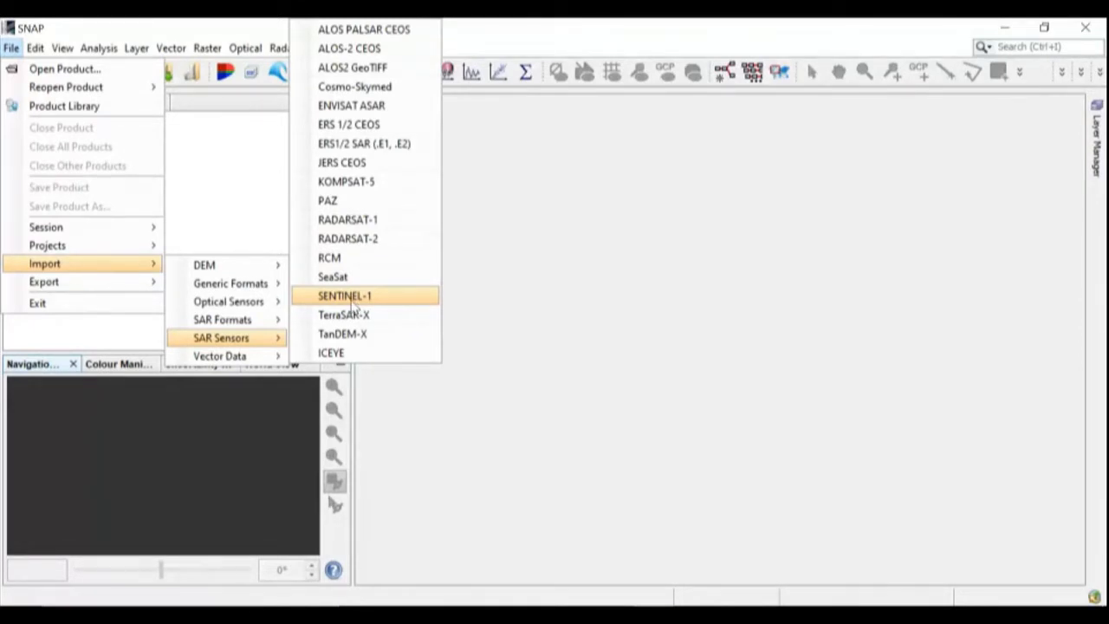
click(215, 179)
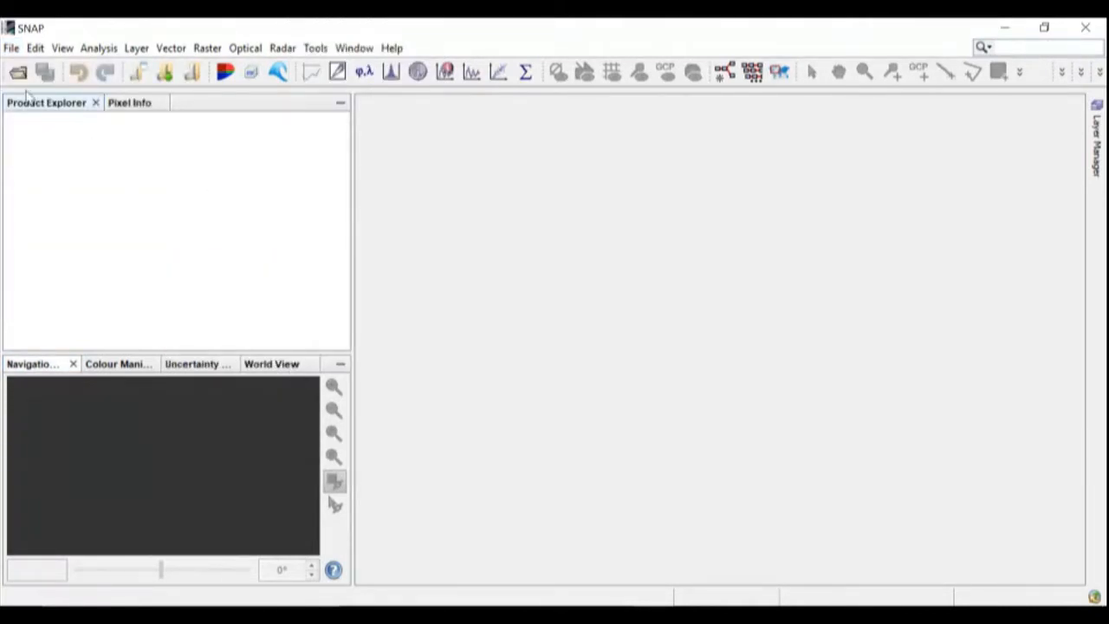
Open the product file manifest.safe from the nested S1A_IW_SLC__1SDV_20180125T141553_20180125T141620_020312_022B03_3605 folders in C:\SAR\DATA.
click(13, 49)
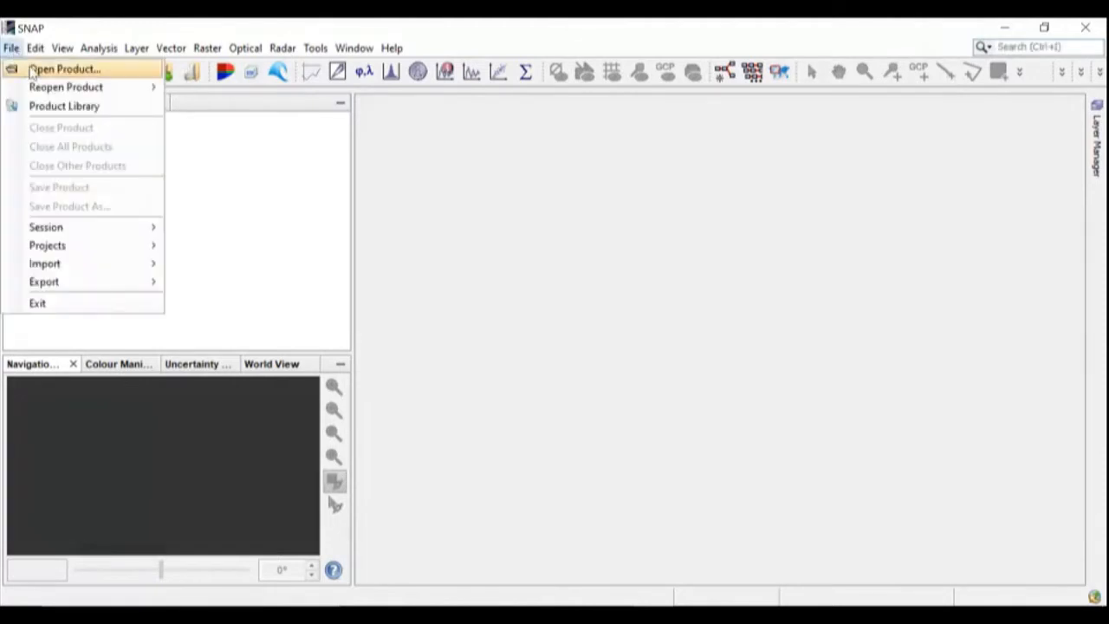
click(274, 165)
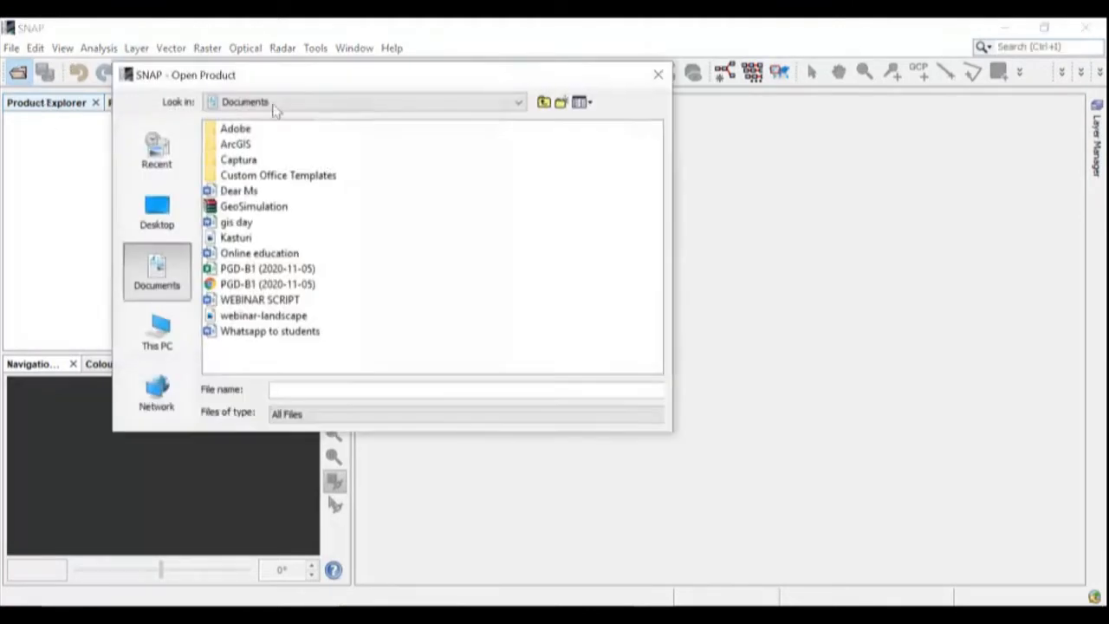
click(289, 102)
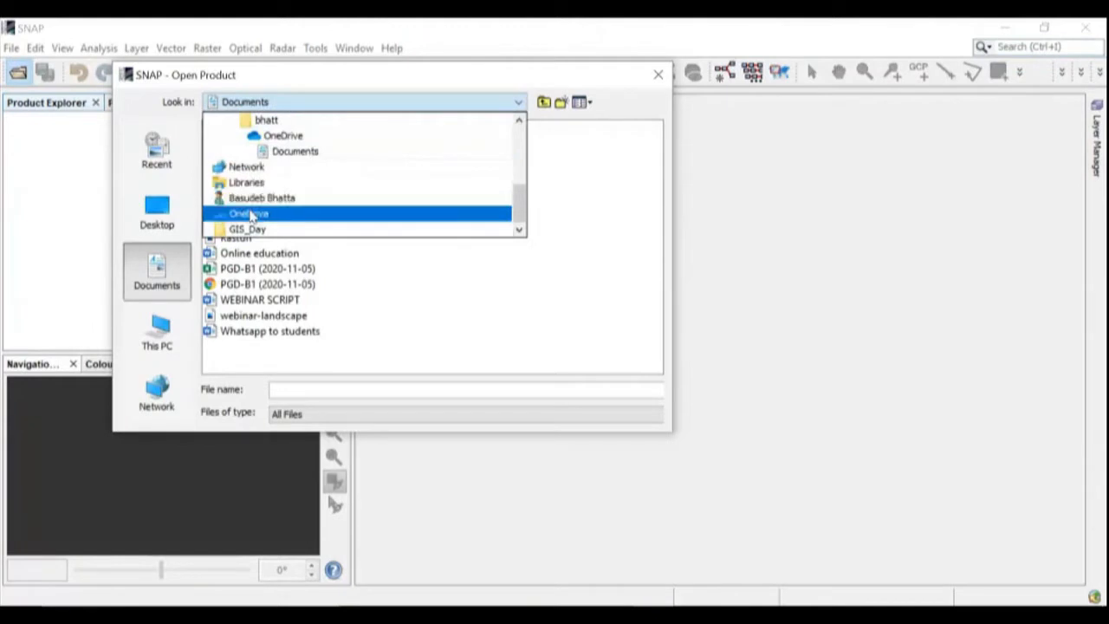
scroll(252, 213, up, 5)
scroll(251, 197, down, 1)
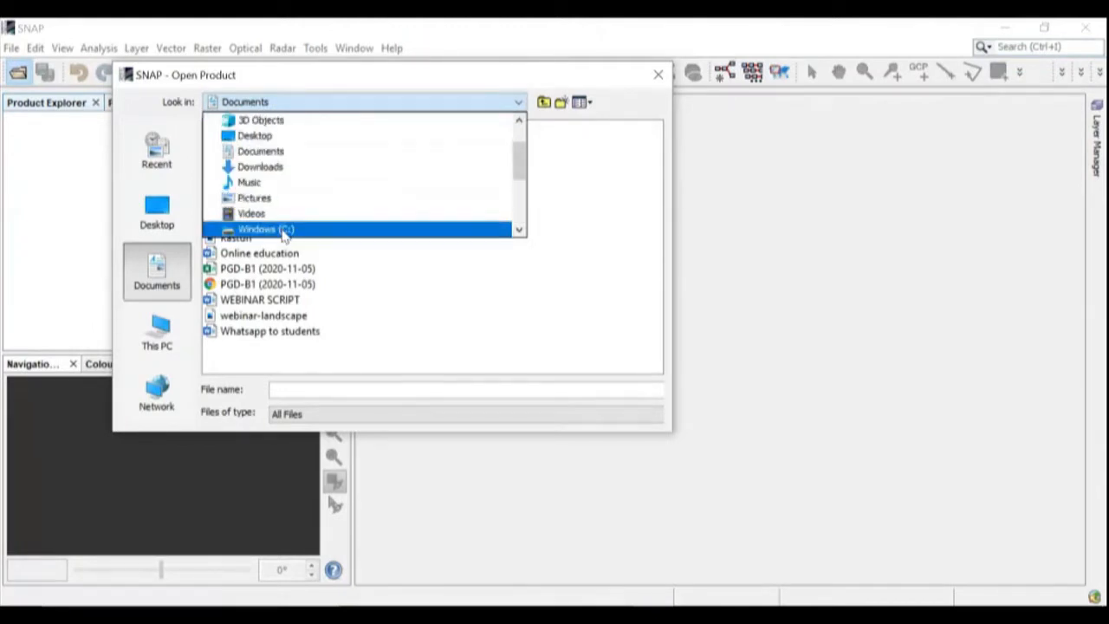
click(285, 231)
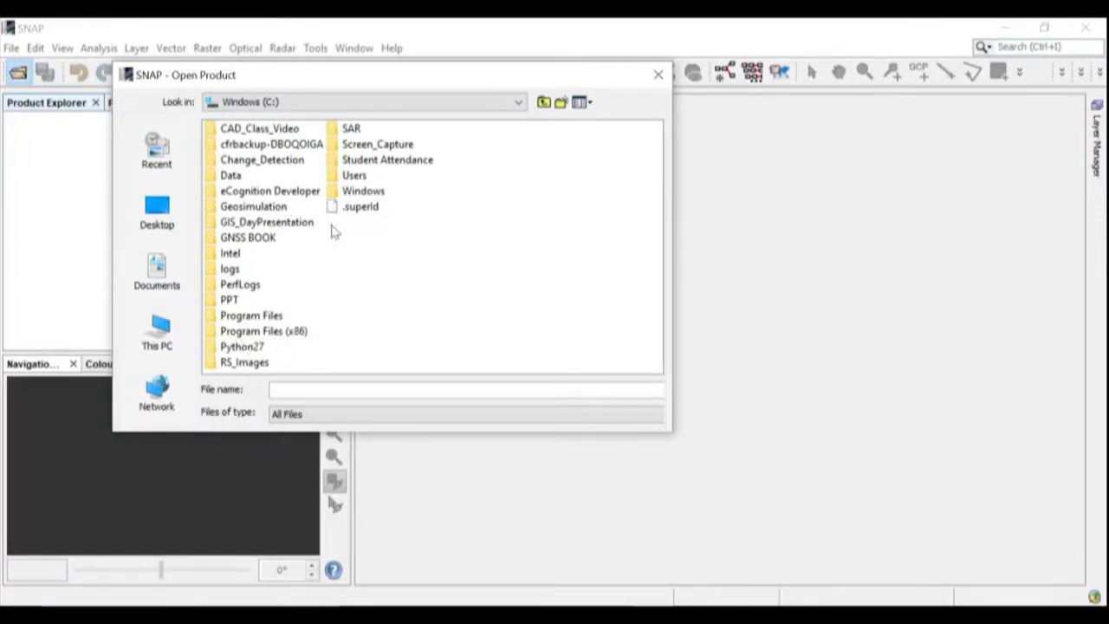
double_click(351, 128)
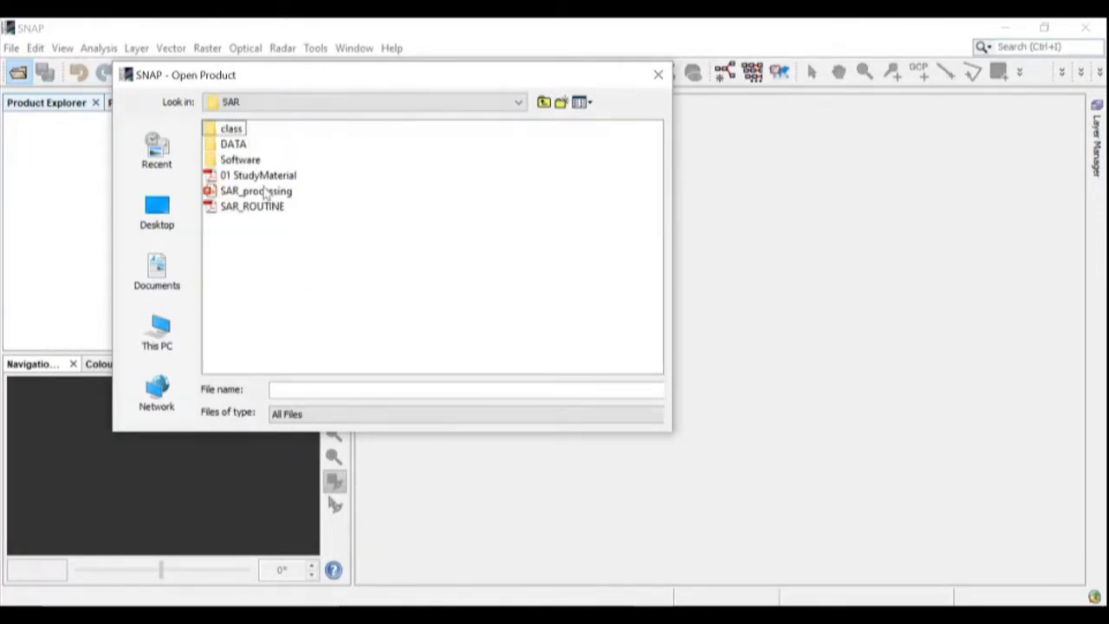
double_click(234, 145)
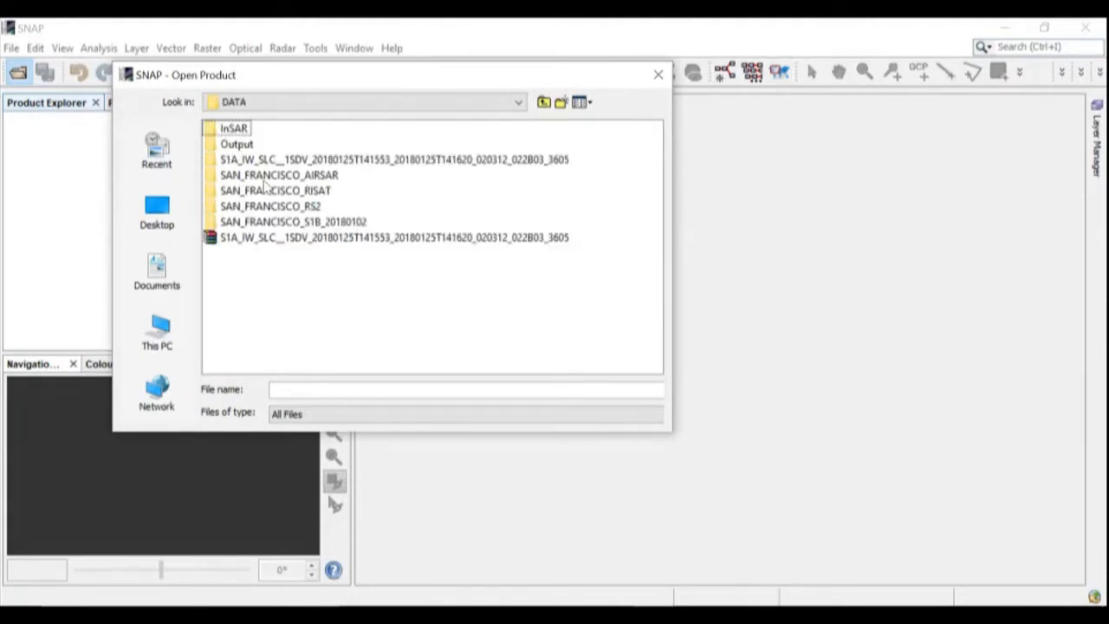
double_click(362, 162)
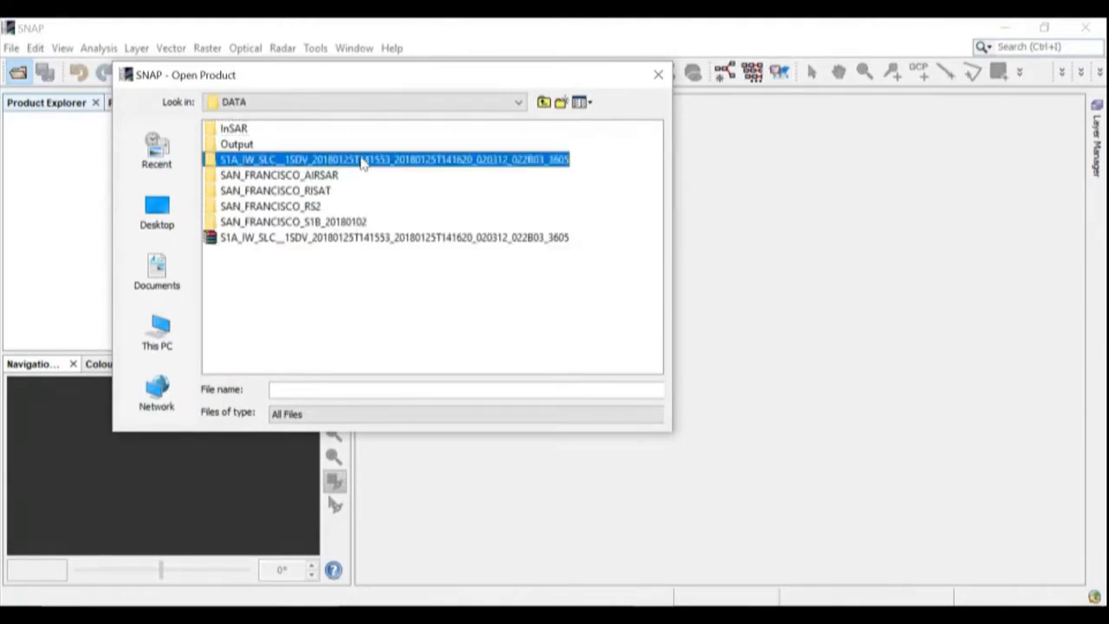
double_click(325, 131)
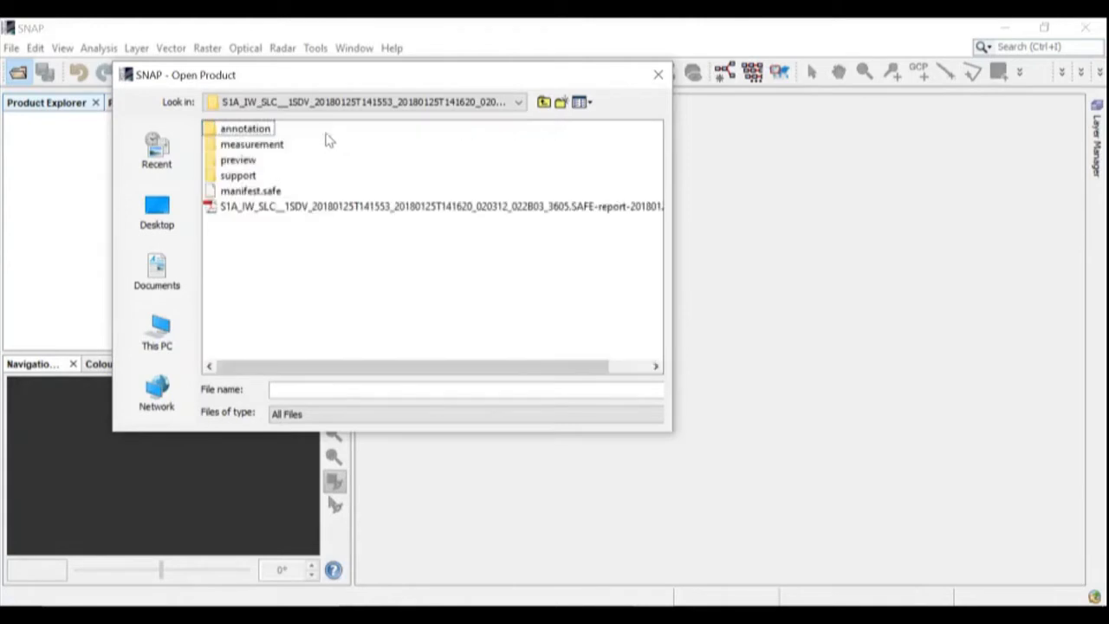
click(251, 193)
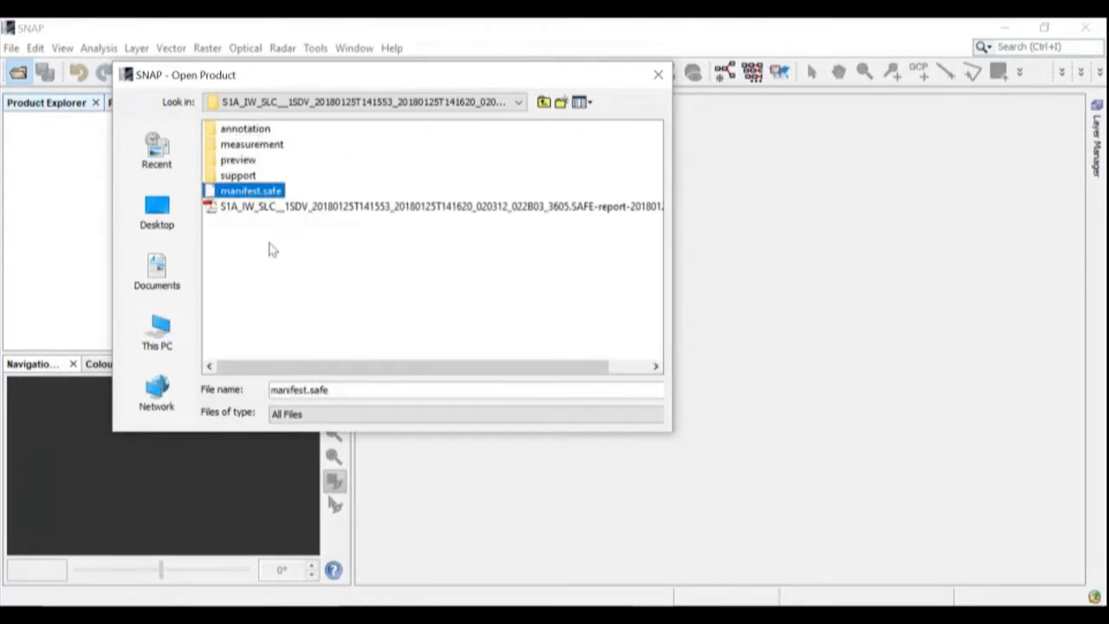
double_click(212, 191)
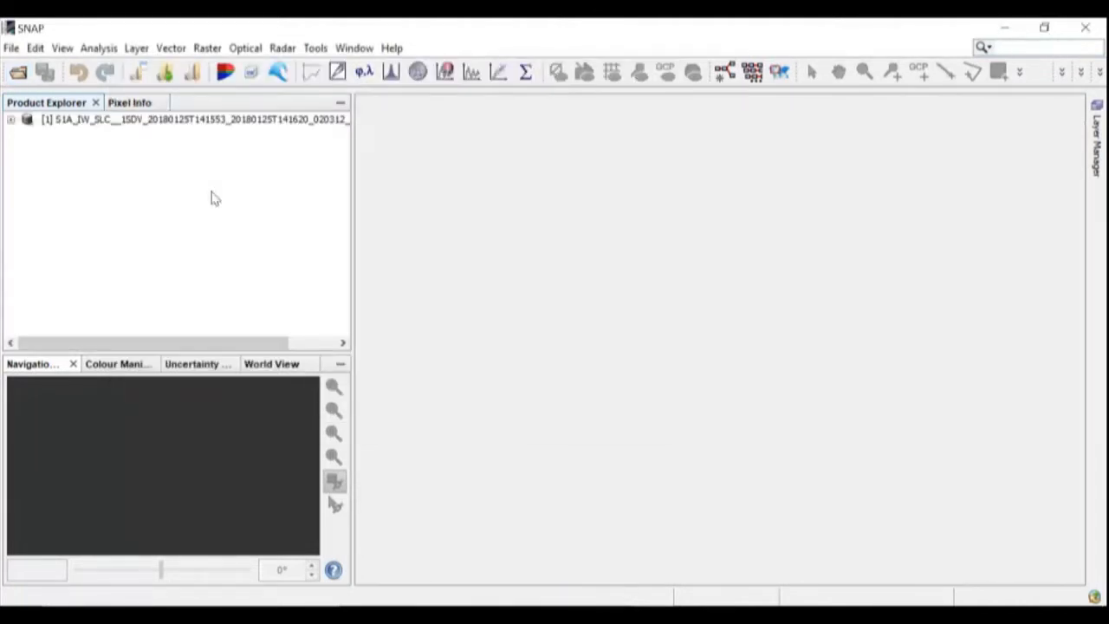
Expand the Sentinel-1 product and its Metadata folder, and open Abstracted_Metadata.
click(10, 120)
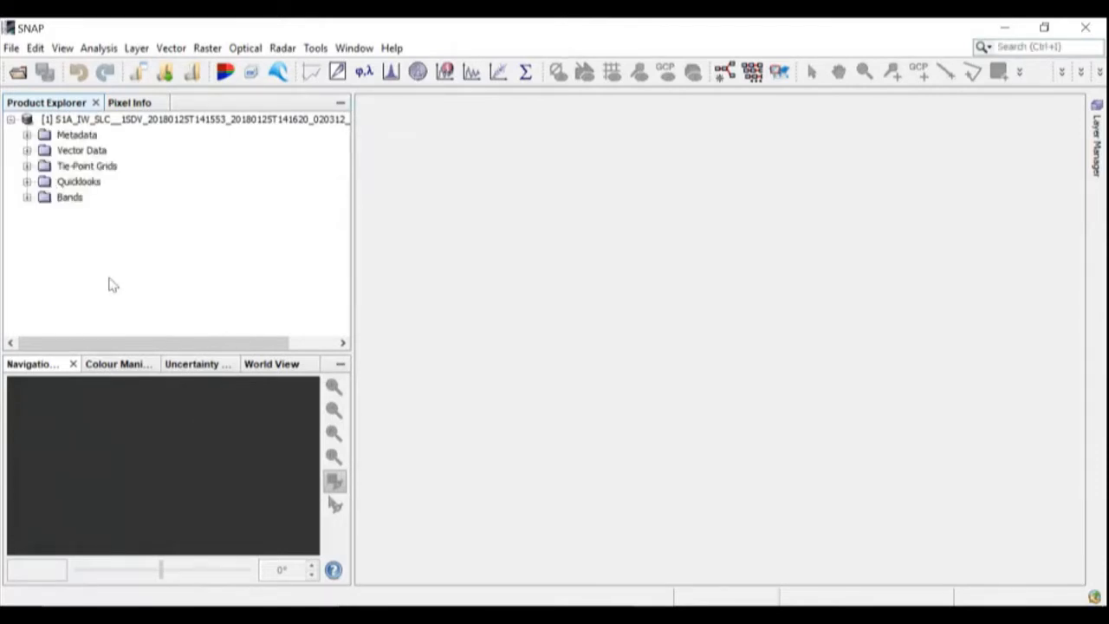
click(27, 136)
double_click(111, 152)
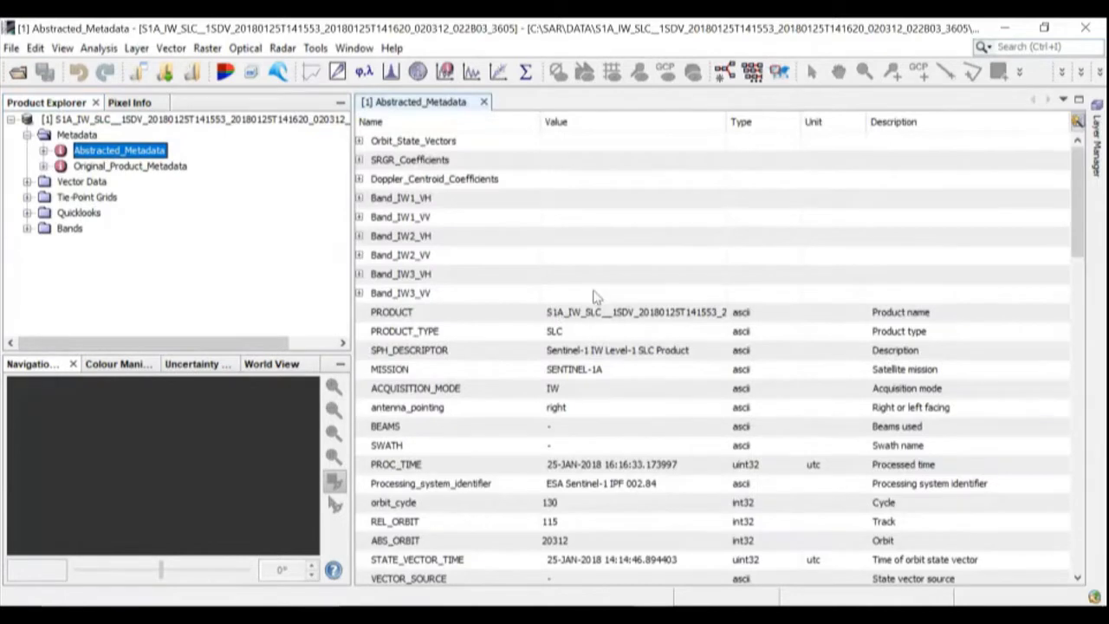
Examine the product name, product type, mission, descriptor, antenna pointing and acquisition mode in the abstracted metadata.
scroll(595, 294, down, 1)
click(568, 257)
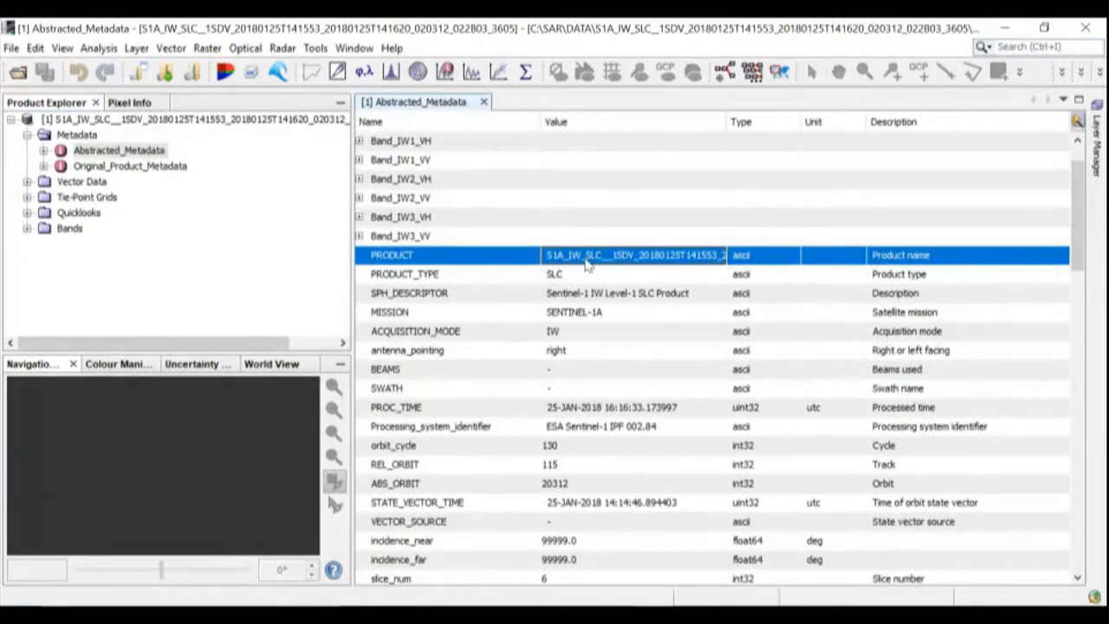
click(565, 278)
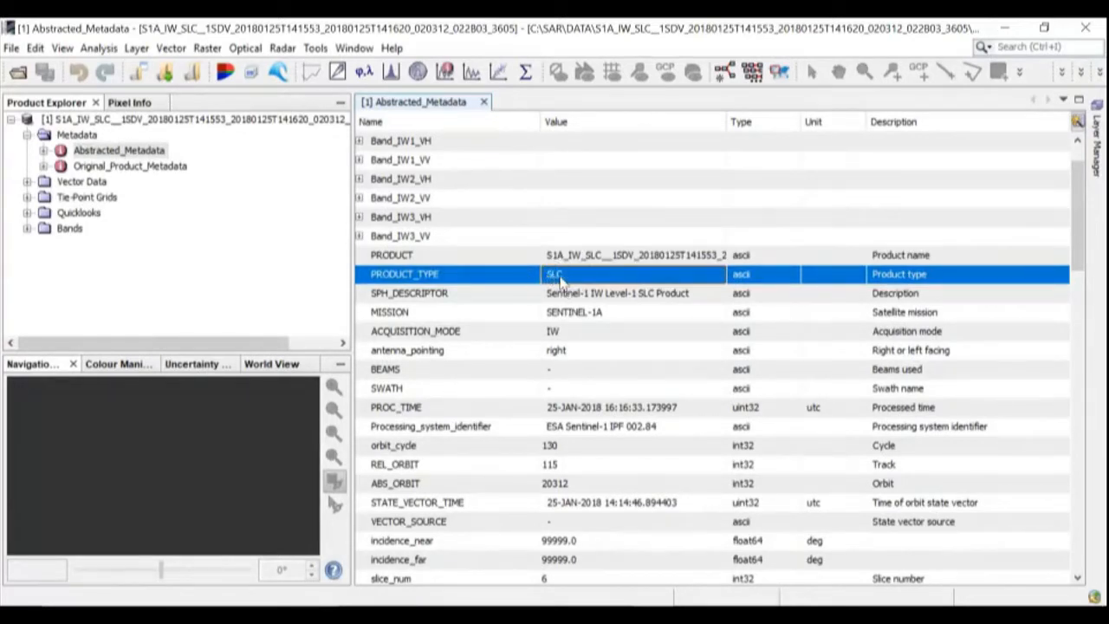
click(593, 318)
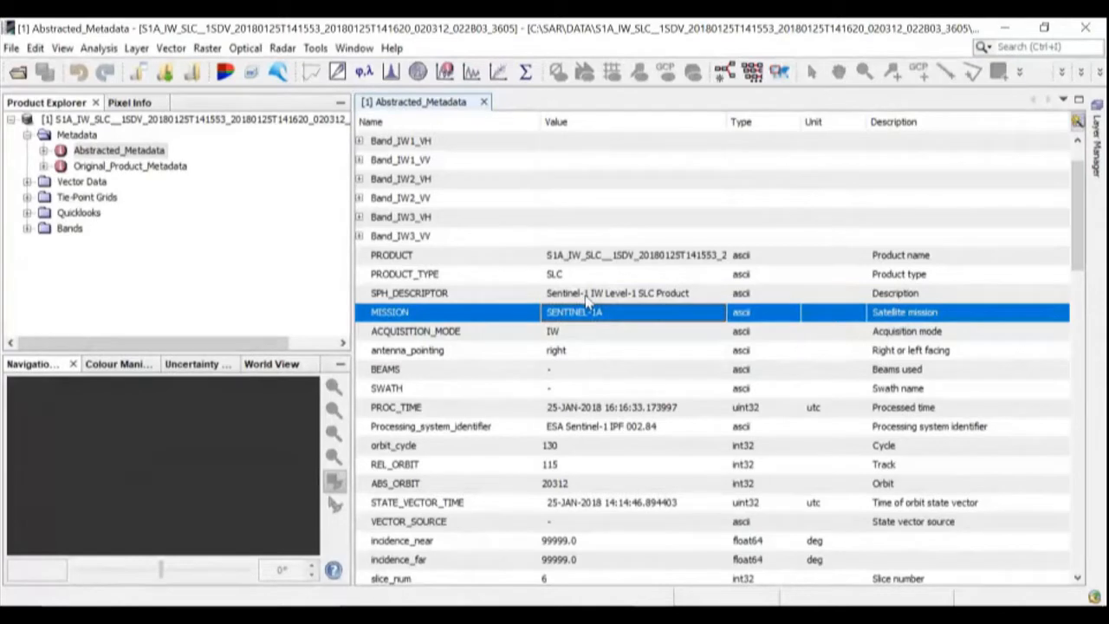
click(587, 296)
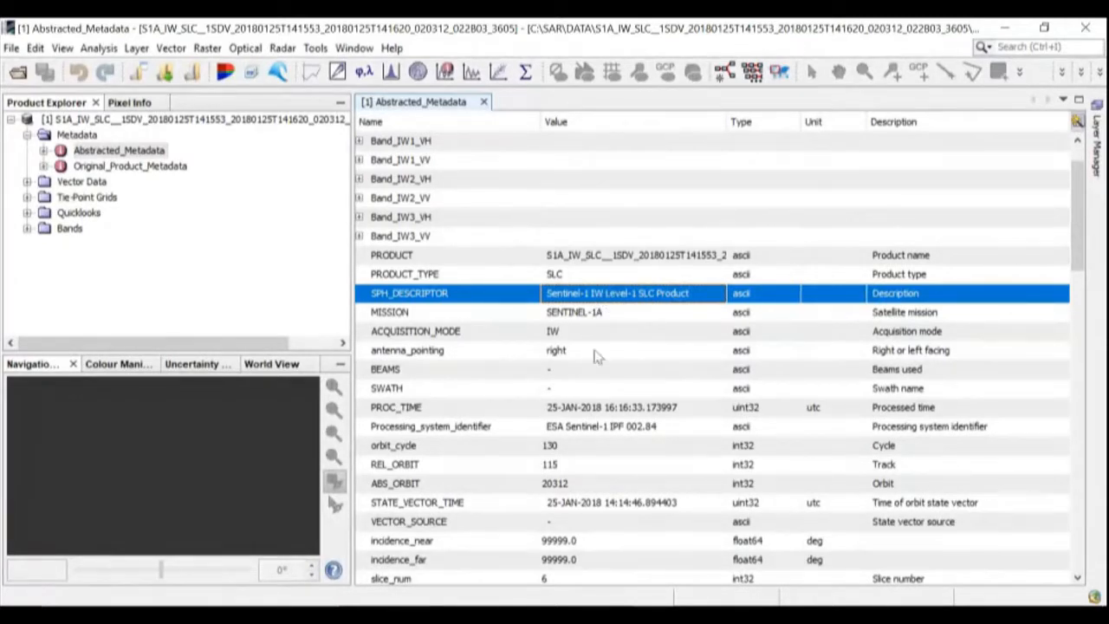
click(567, 355)
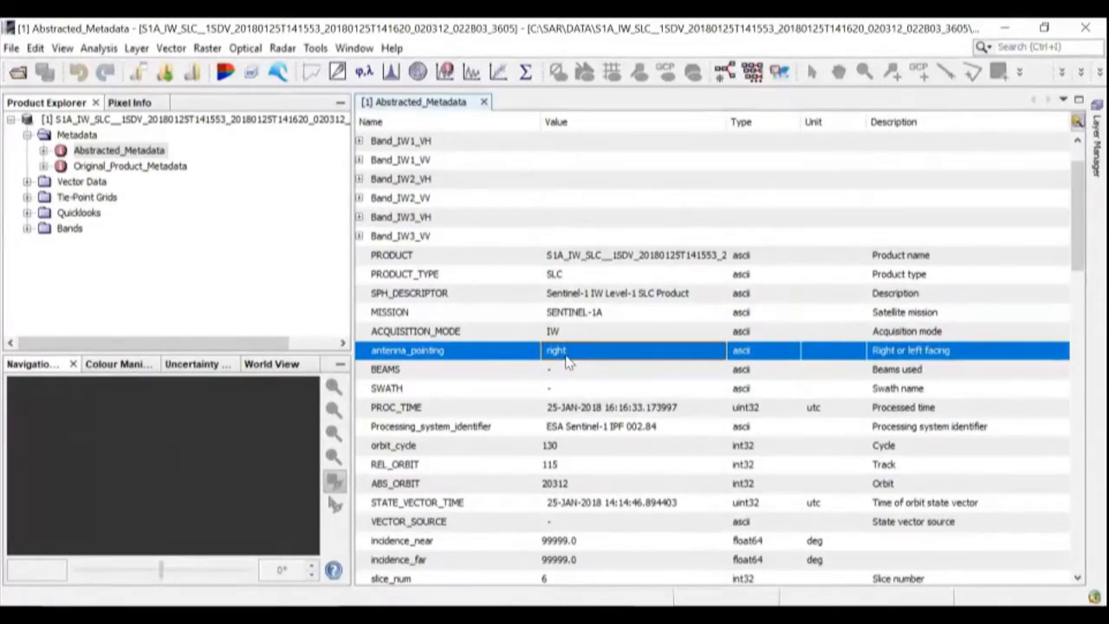
click(461, 337)
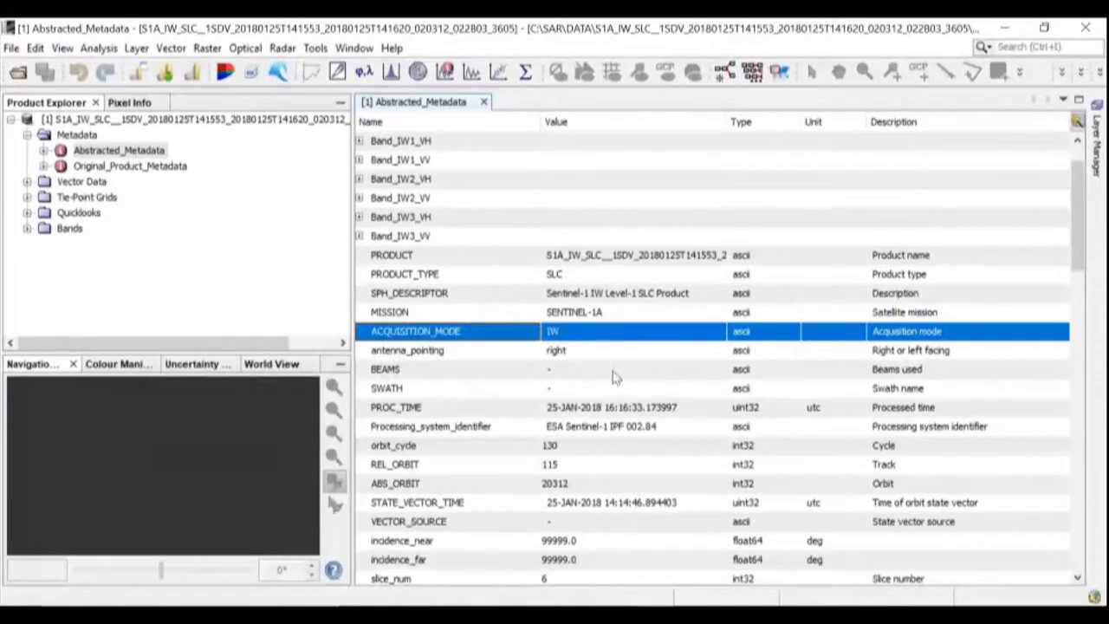
Review the processing time and remaining metadata attributes, then close Abstracted_Metadata and collapse the Metadata folder.
scroll(613, 374, down, 2)
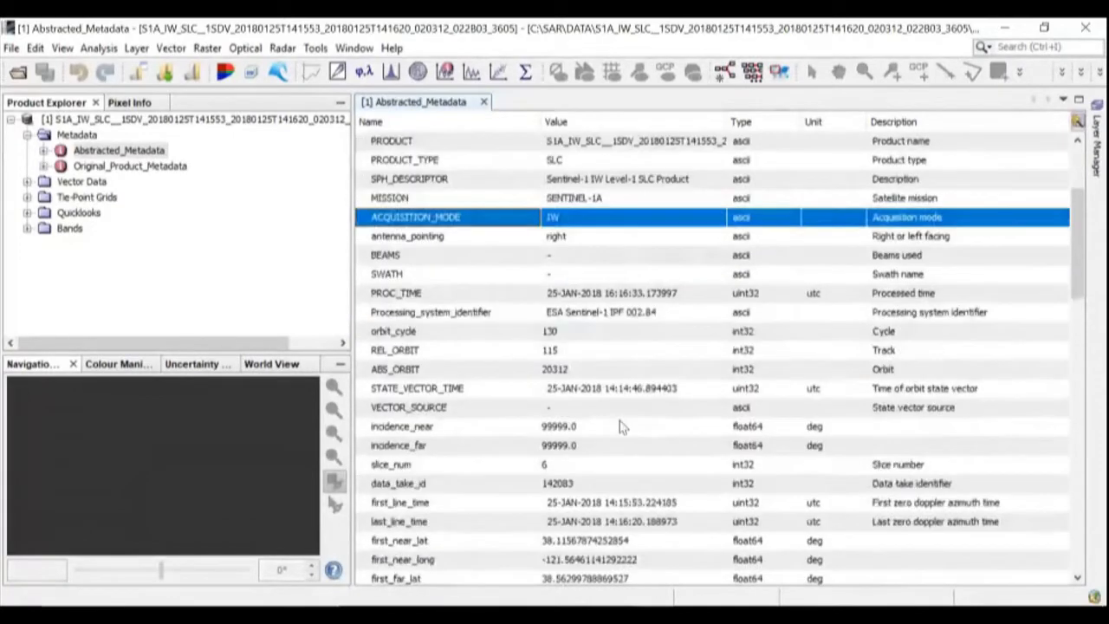
click(586, 295)
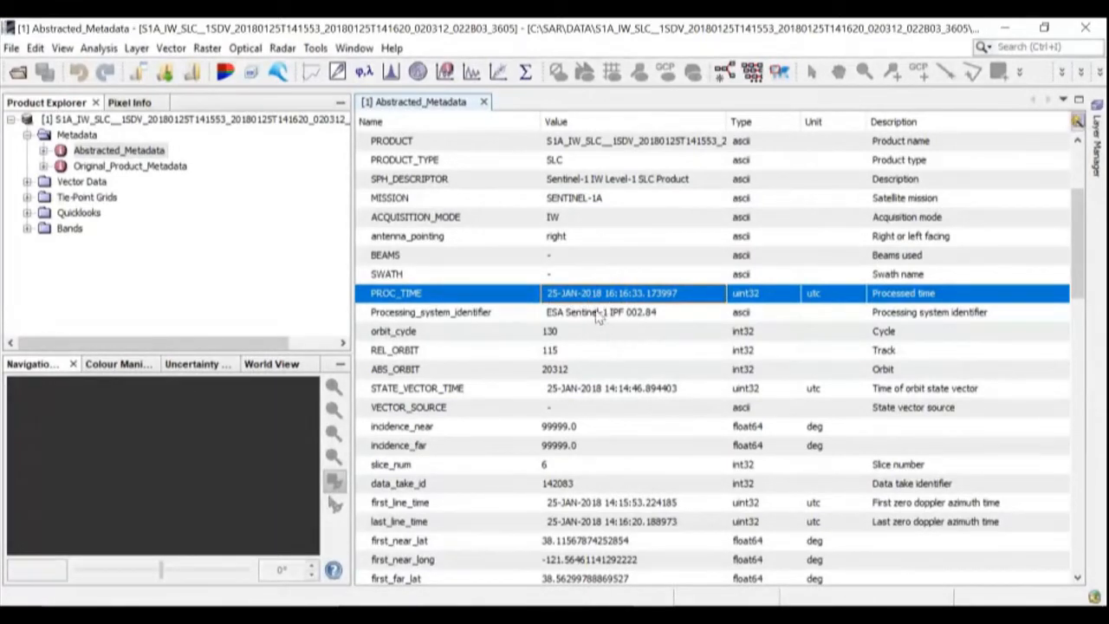
scroll(616, 428, down, 15)
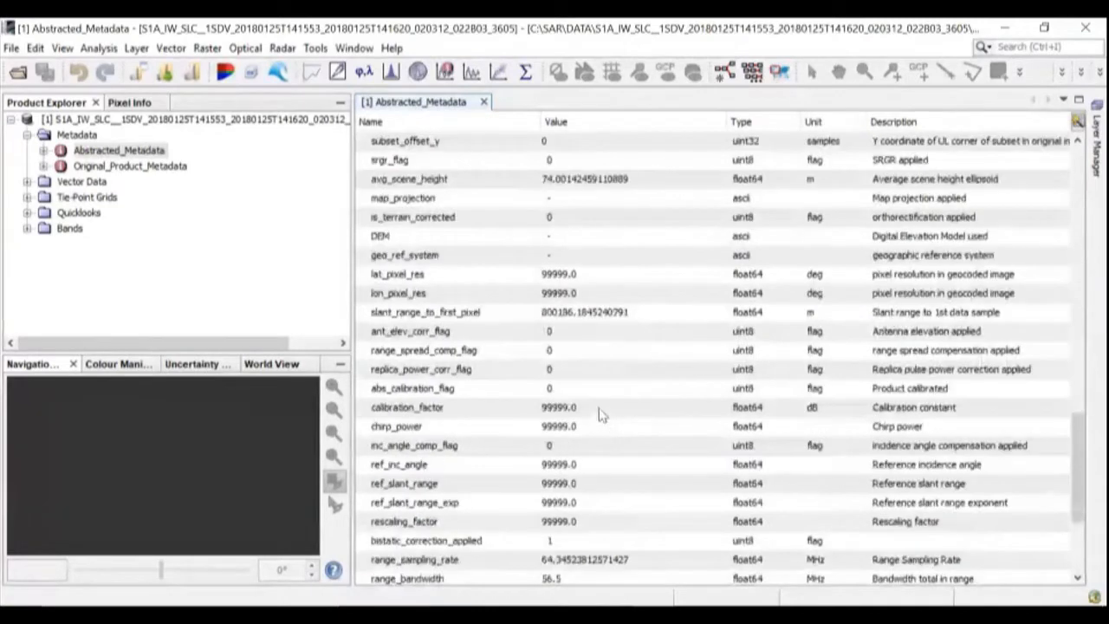
scroll(602, 414, up, 4)
scroll(602, 407, down, 7)
scroll(605, 395, up, 8)
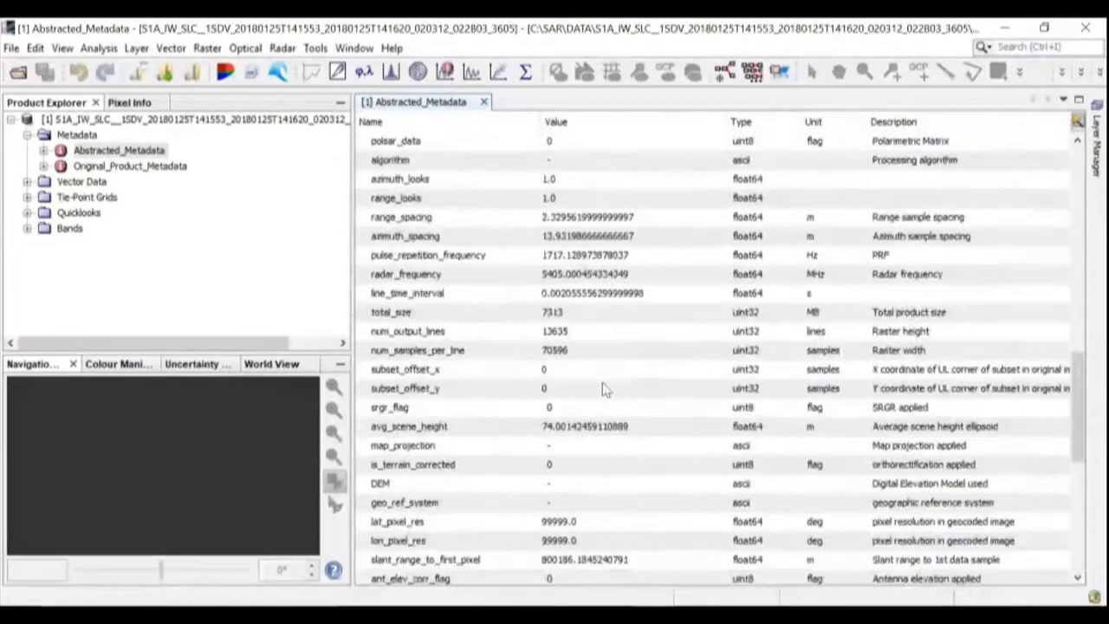
click(484, 101)
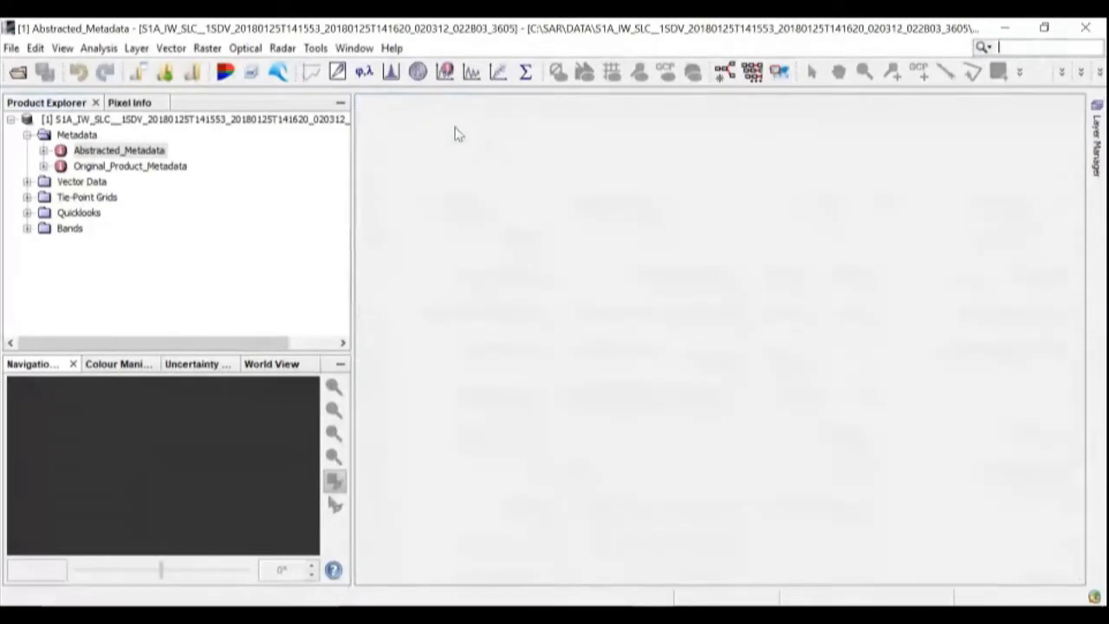
click(27, 136)
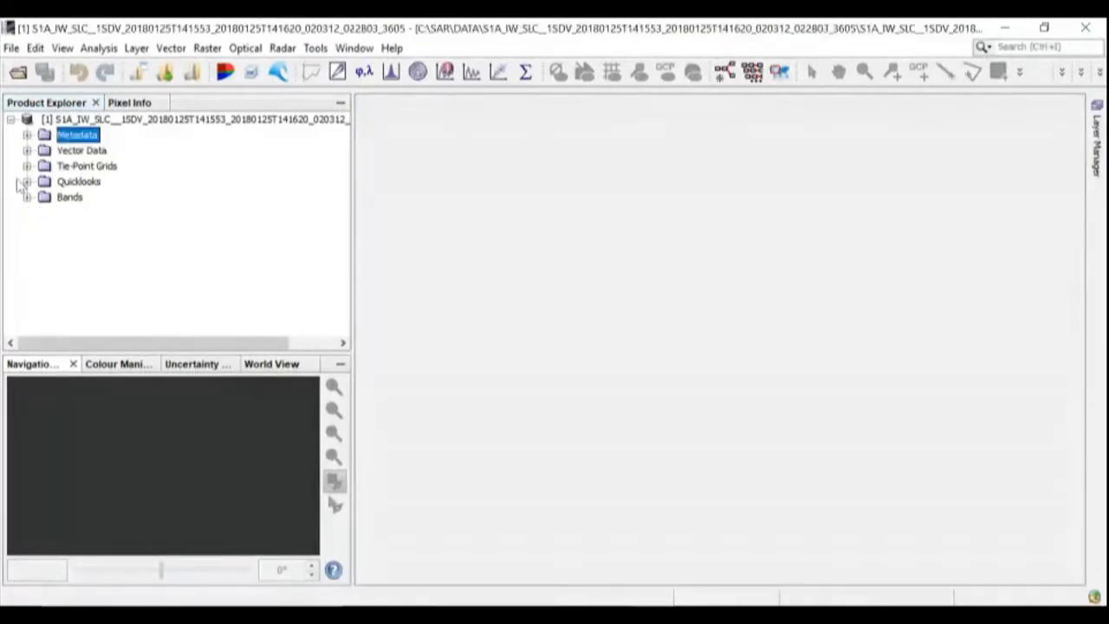
Expand the product's Bands folder and look through its list of i, q and Intensity bands.
click(27, 198)
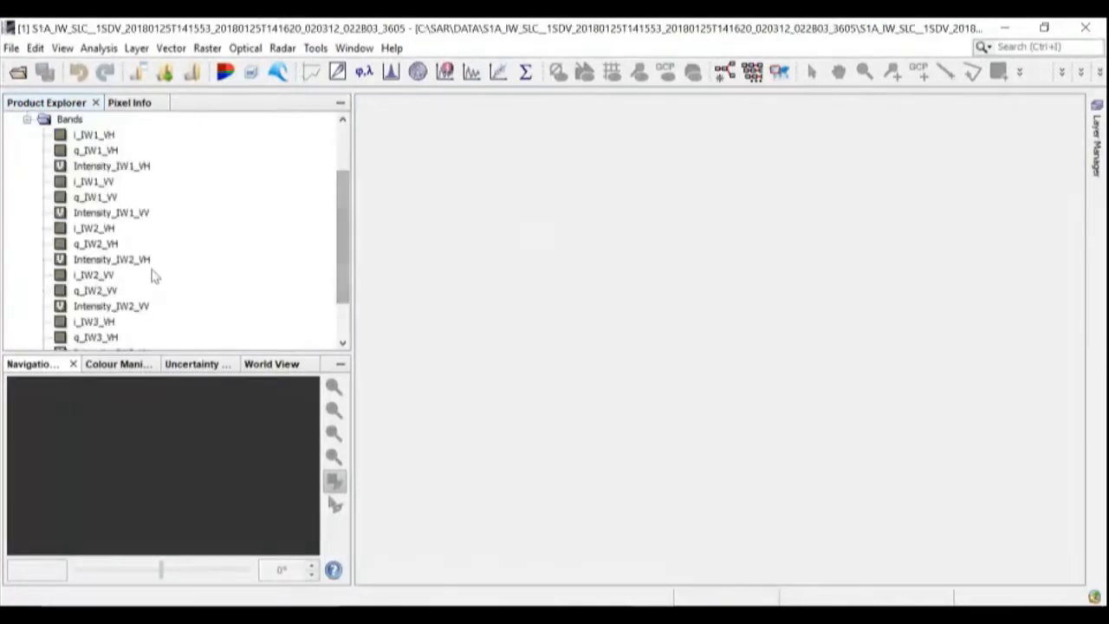
scroll(120, 235, up, 2)
scroll(113, 236, down, 2)
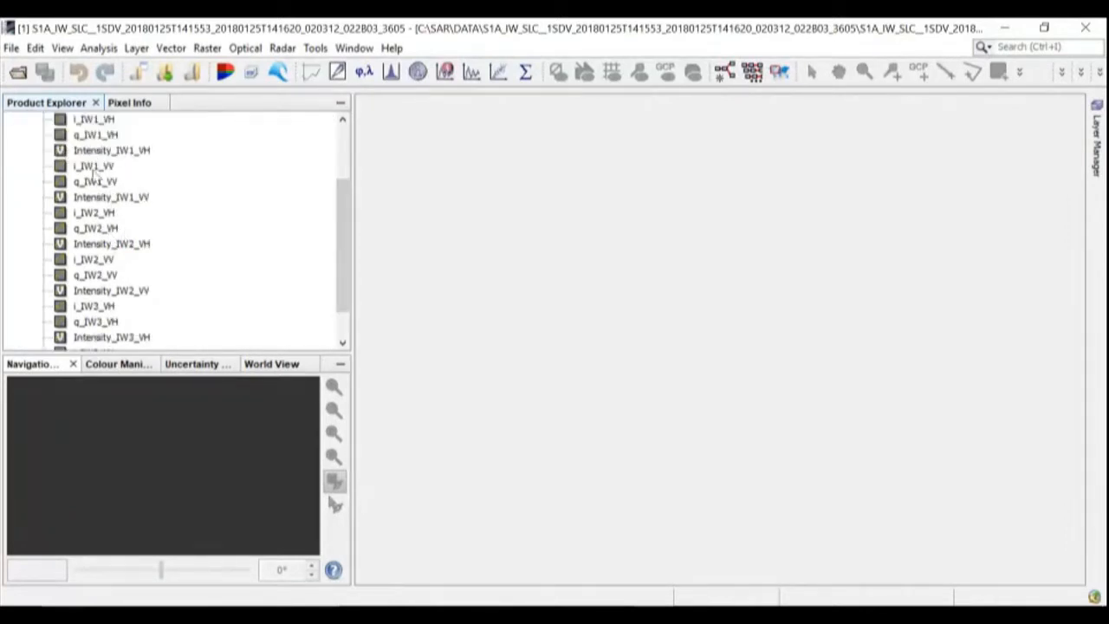
scroll(145, 236, up, 1)
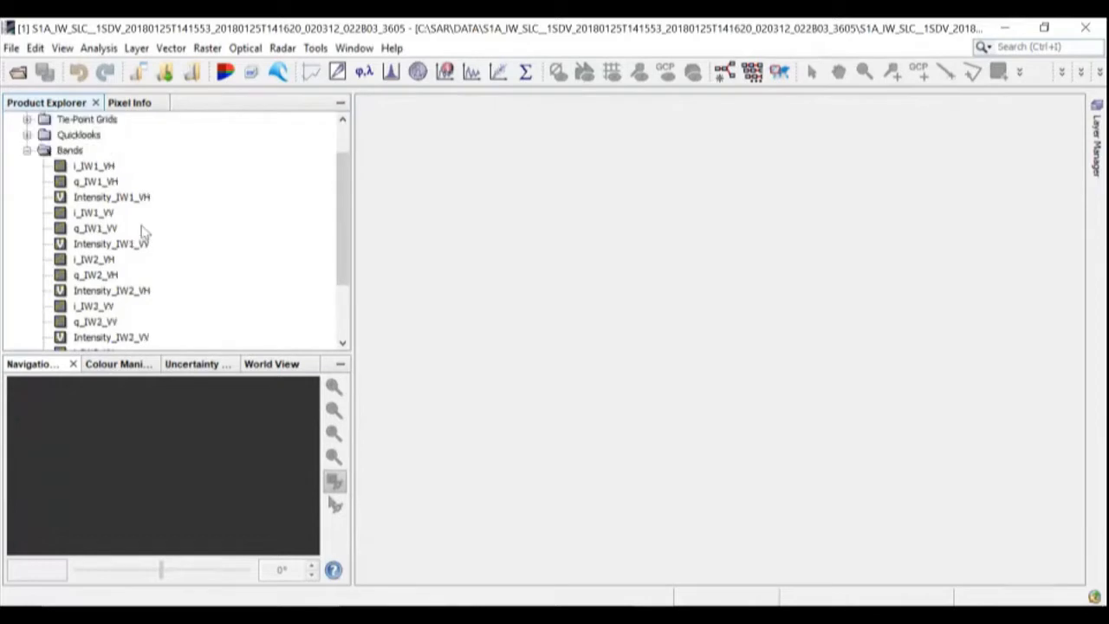
Review the individual IW1 bands in VH and VV polarization, along with the matching IW2 and IW3 bands.
click(98, 166)
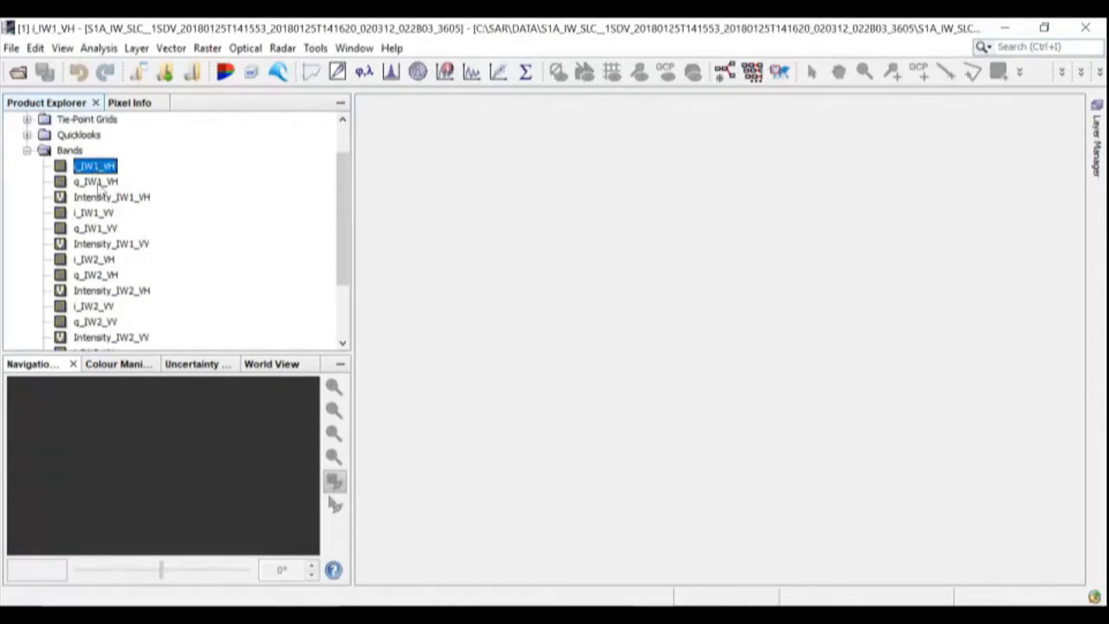
click(99, 182)
click(101, 198)
click(100, 214)
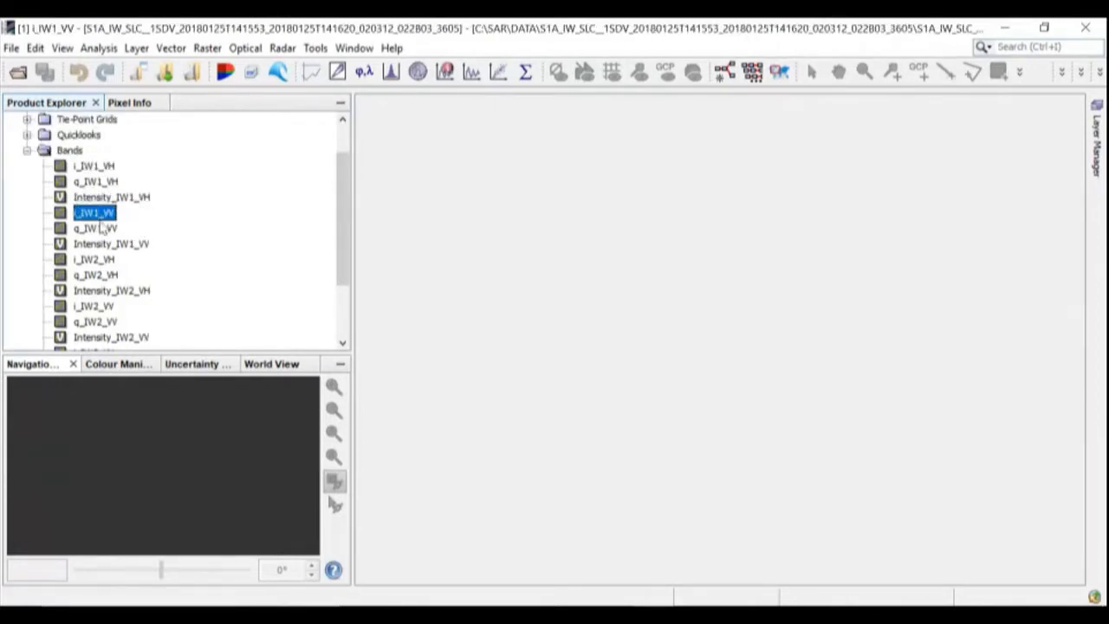
click(100, 228)
scroll(154, 293, down, 2)
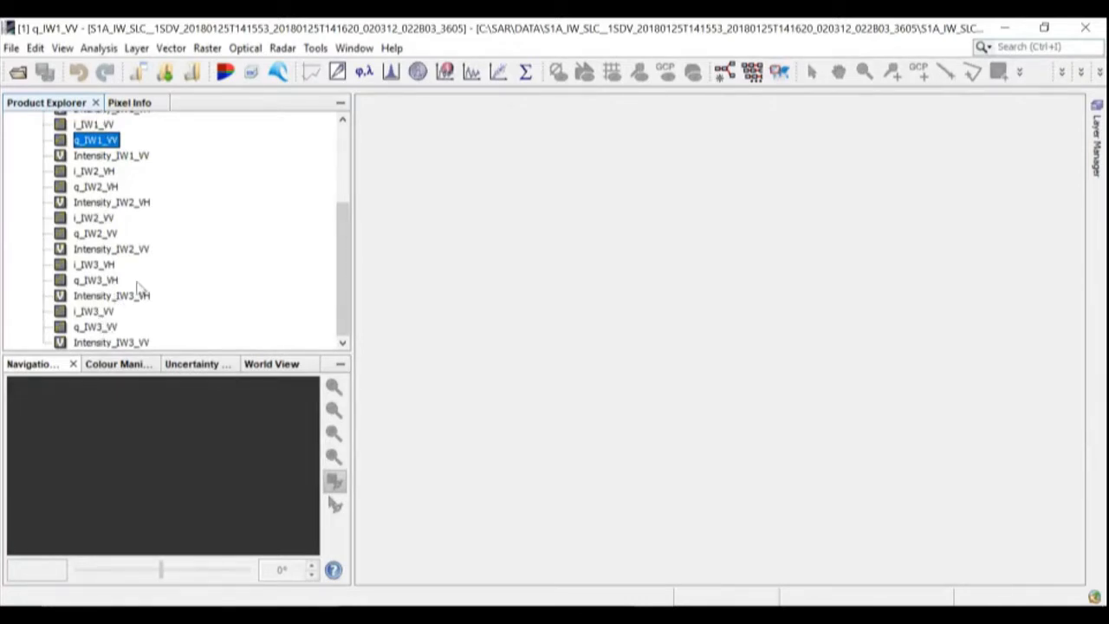
scroll(136, 181, up, 2)
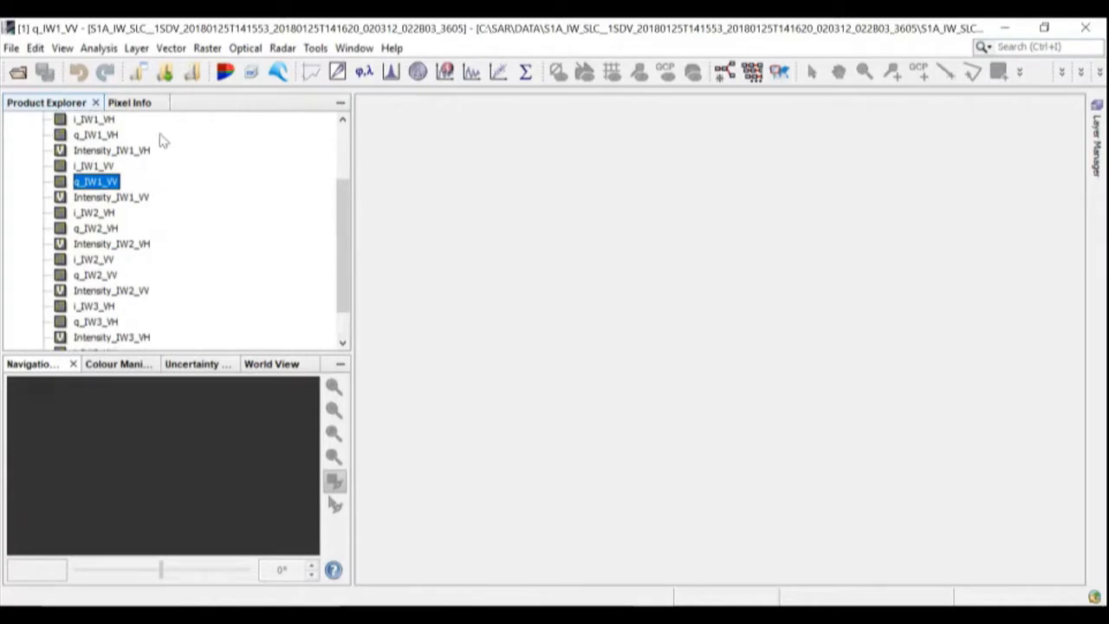
Open the Intensity_IW1_VH band as an image and fit its whole extent in the view.
click(136, 201)
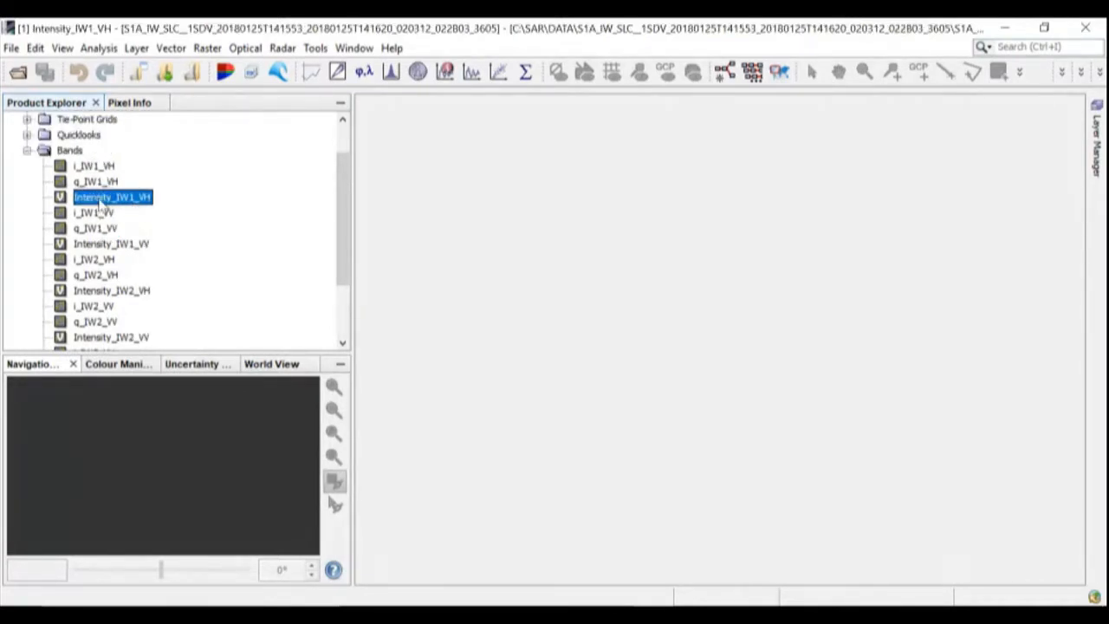
double_click(101, 201)
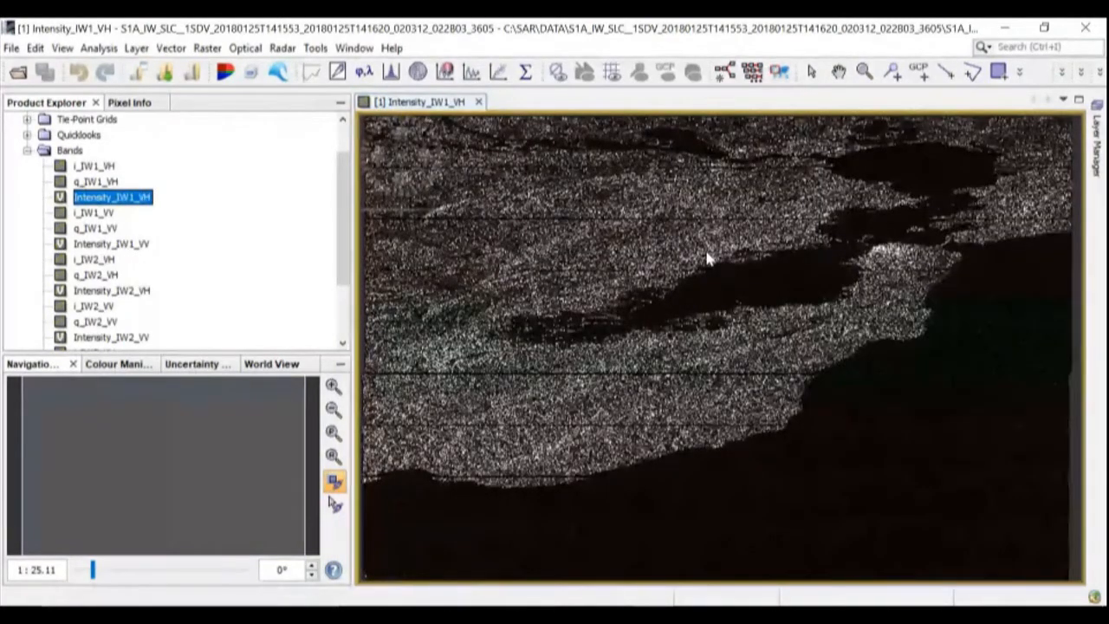
scroll(706, 259, up, 2)
scroll(706, 259, down, 4)
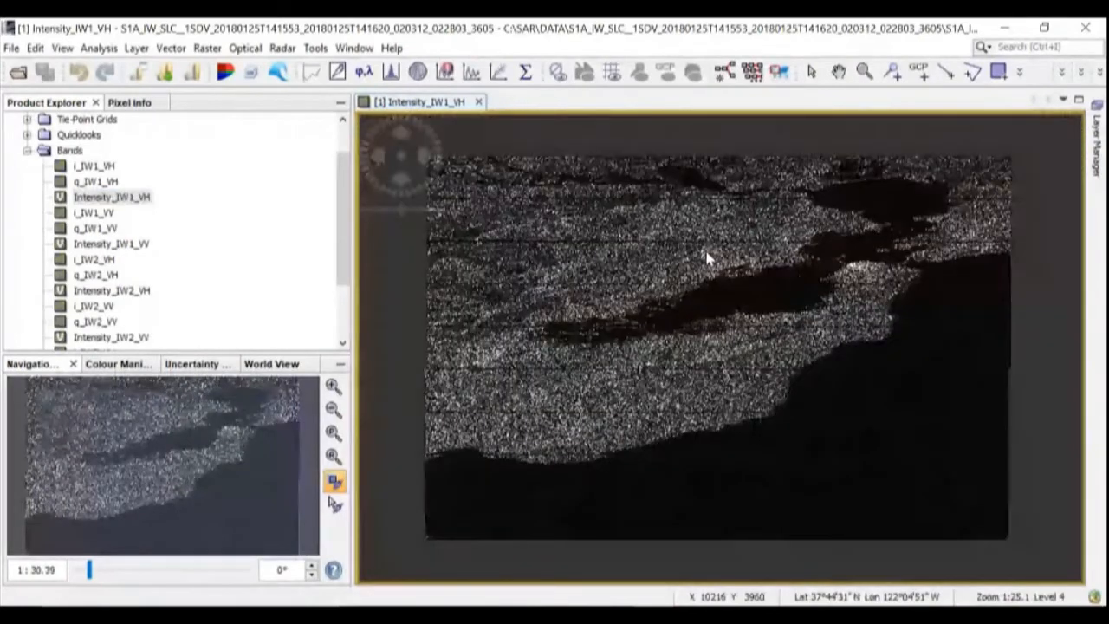
scroll(706, 259, down, 1)
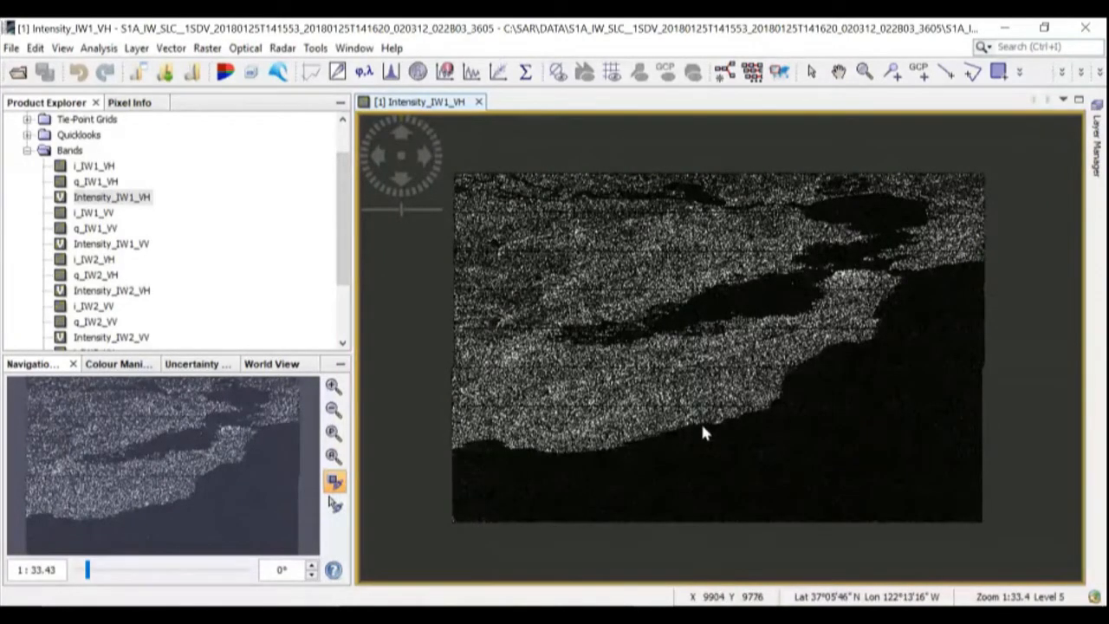
Examine the dark lines separating the bursts over the land area of the Intensity_IW1_VH image in close-up.
scroll(702, 433, up, 1)
scroll(702, 433, up, 3)
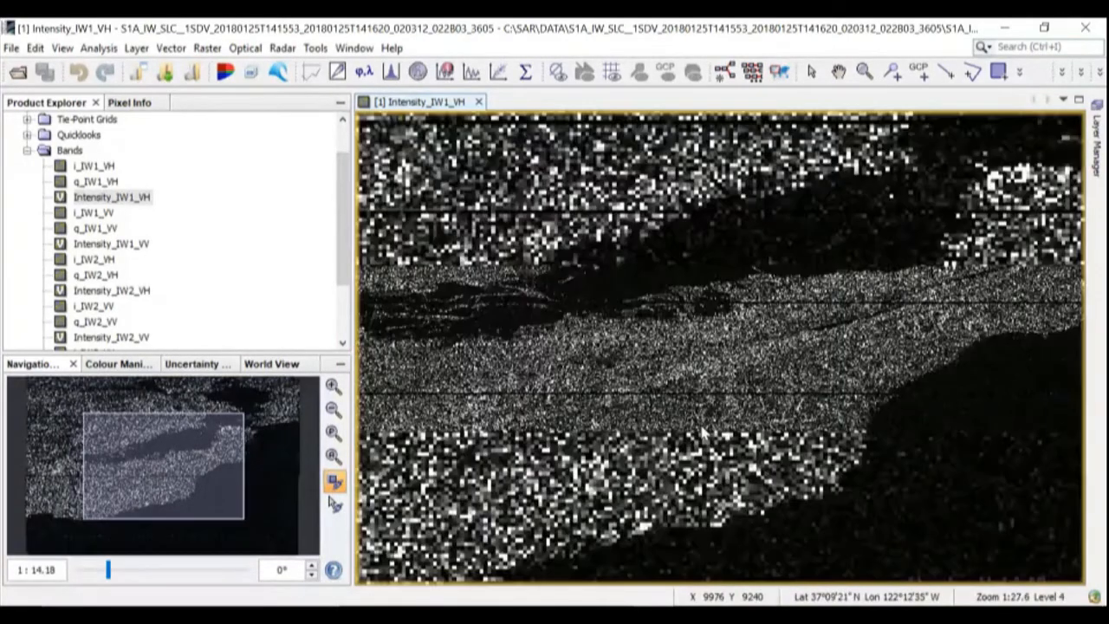
scroll(702, 433, up, 2)
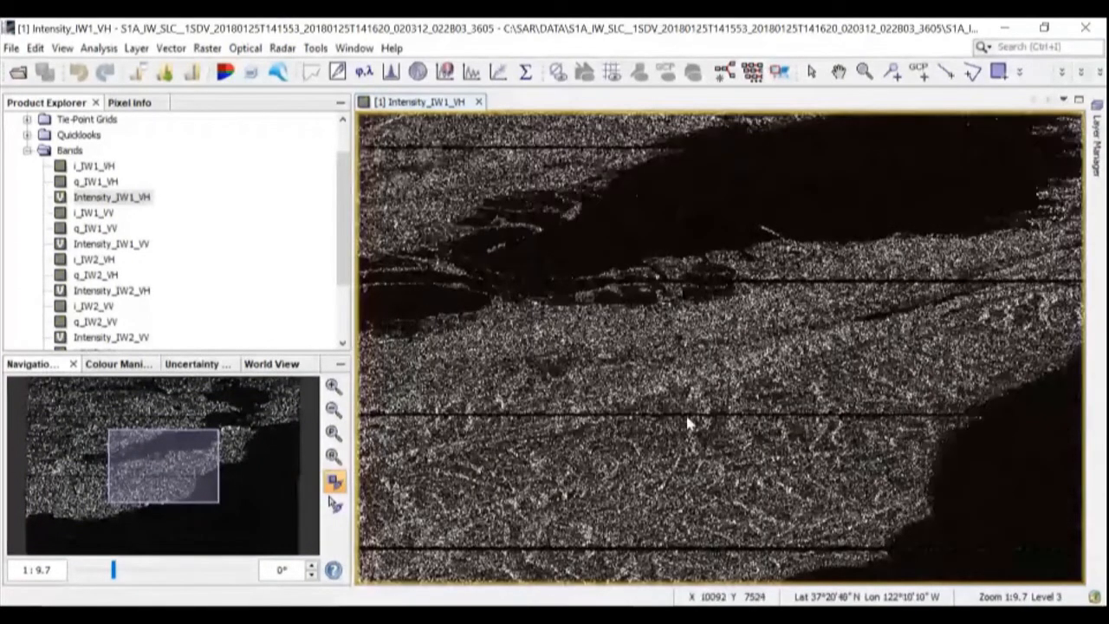
scroll(620, 417, up, 1)
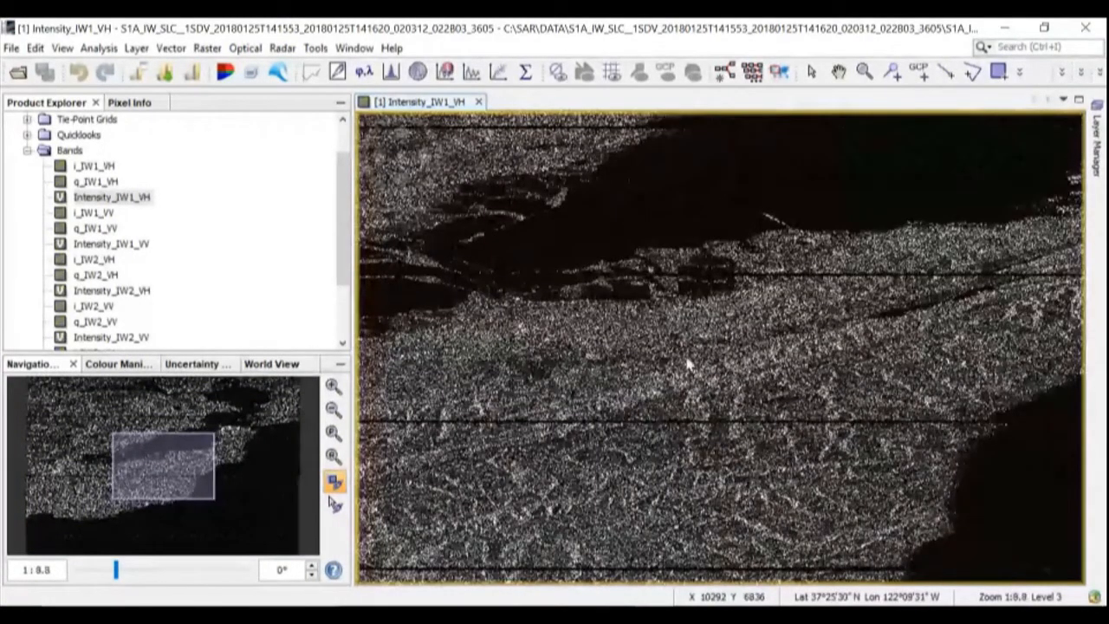
scroll(680, 371, up, 3)
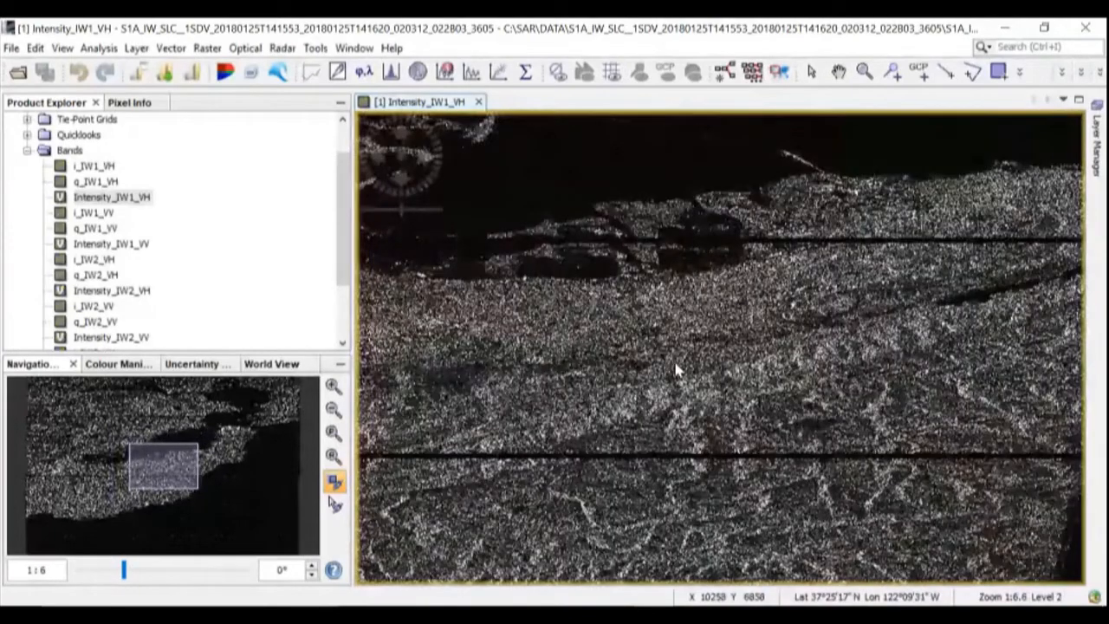
scroll(674, 367, up, 1)
scroll(671, 361, up, 1)
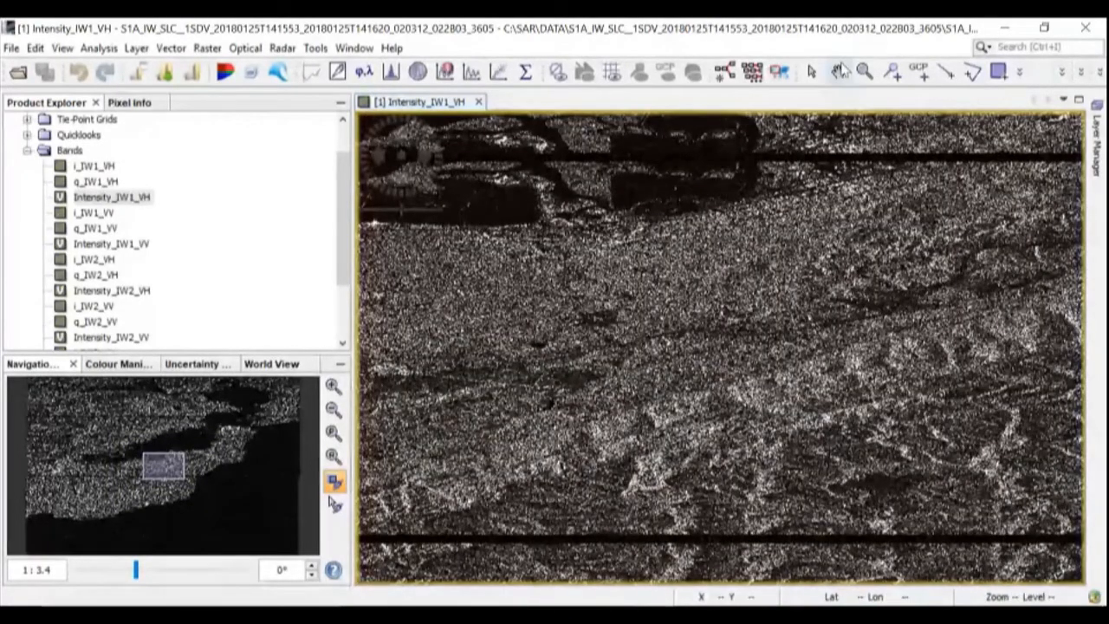
With the Pan tool, inspect the burst boundaries from the lower coastline up to the bay and along its shore.
click(841, 70)
drag(771, 508, 768, 228)
drag(723, 530, 772, 151)
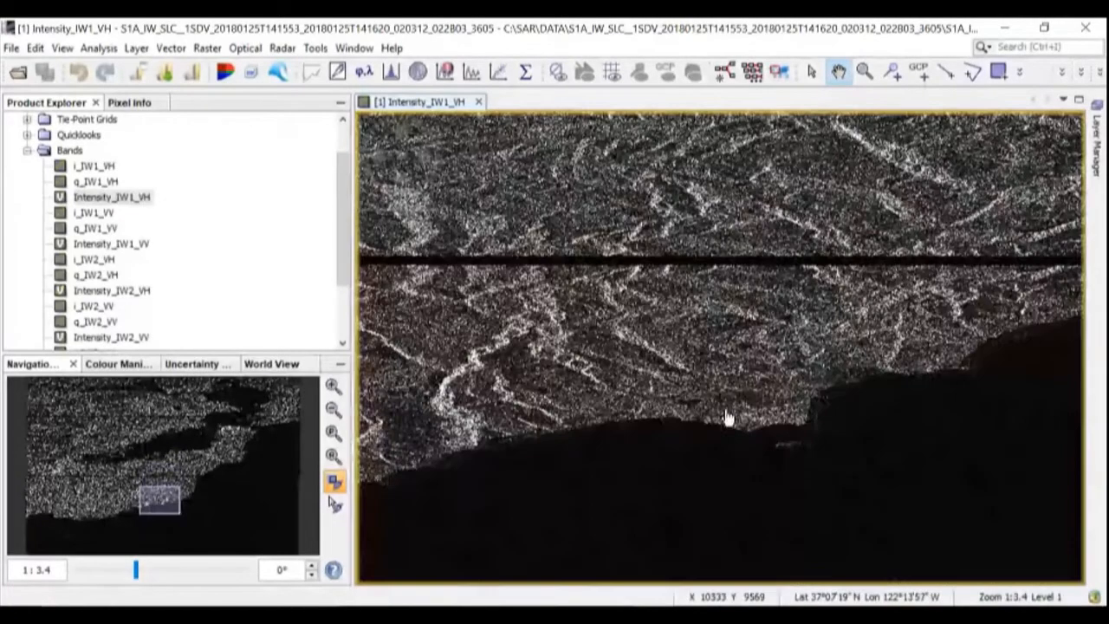
drag(602, 566, 728, 522)
drag(746, 243, 733, 451)
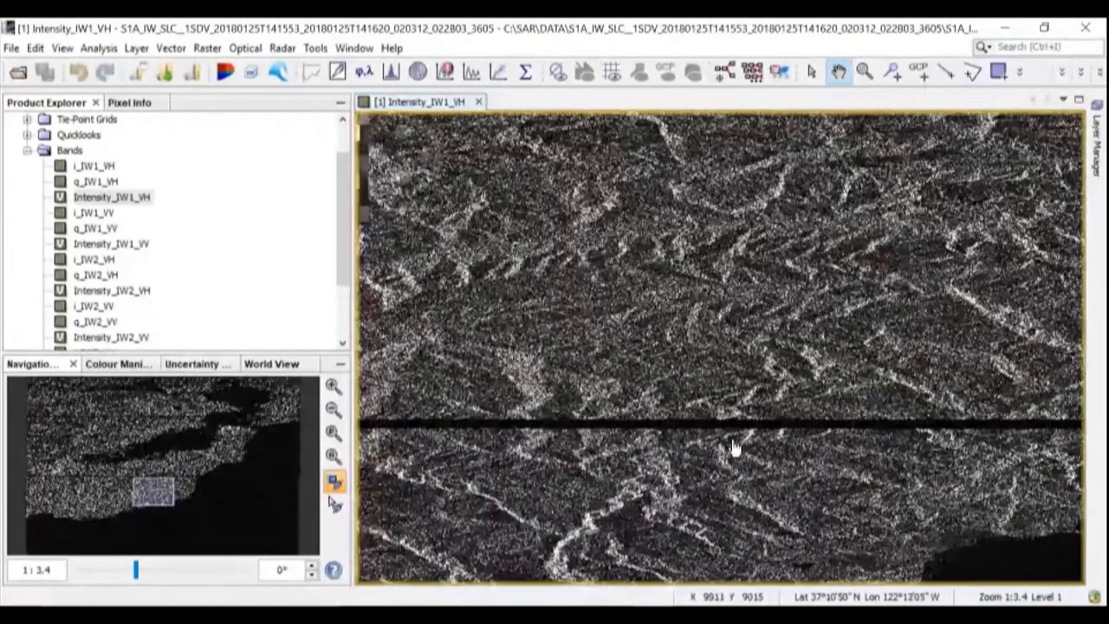
drag(735, 261, 731, 475)
drag(709, 193, 712, 499)
drag(698, 188, 700, 327)
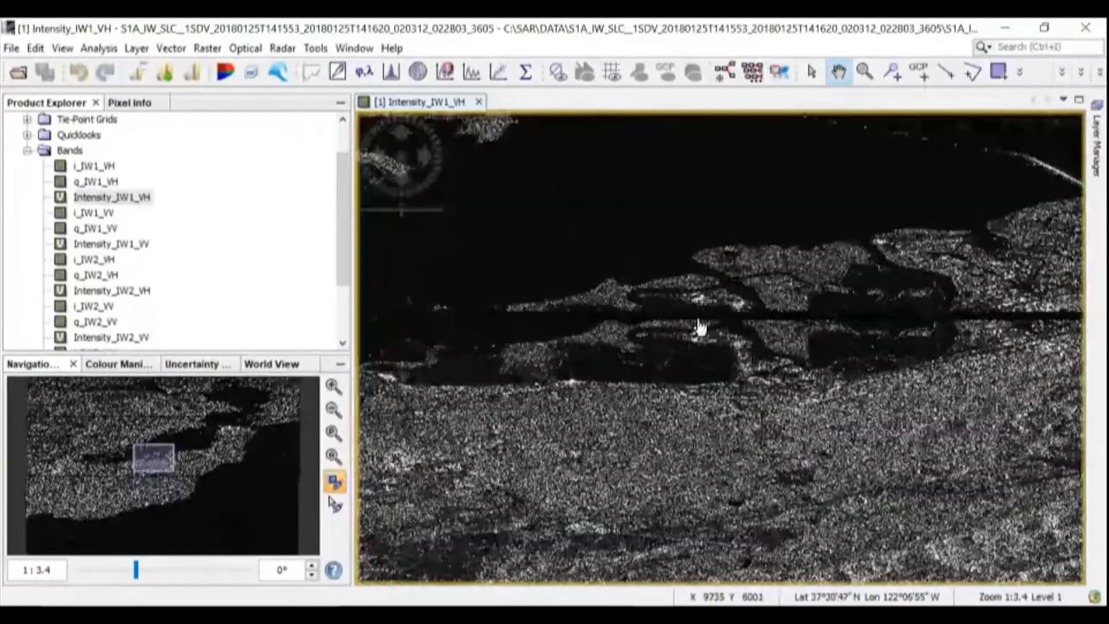
drag(607, 312, 614, 496)
drag(992, 271, 776, 310)
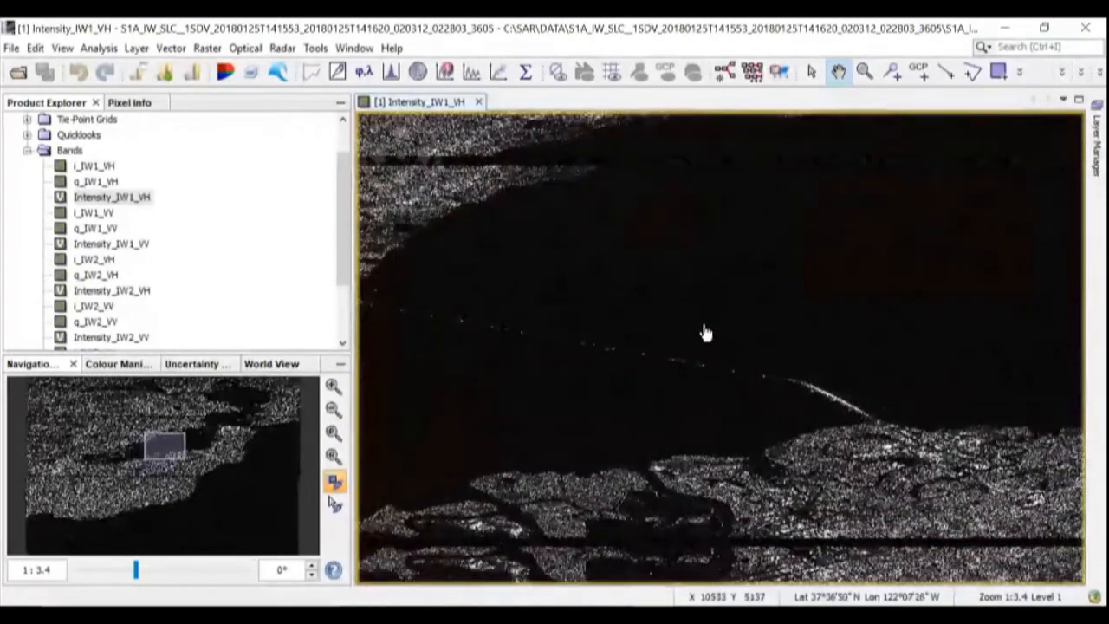
drag(882, 344, 549, 297)
drag(783, 375, 619, 326)
drag(1024, 383, 728, 364)
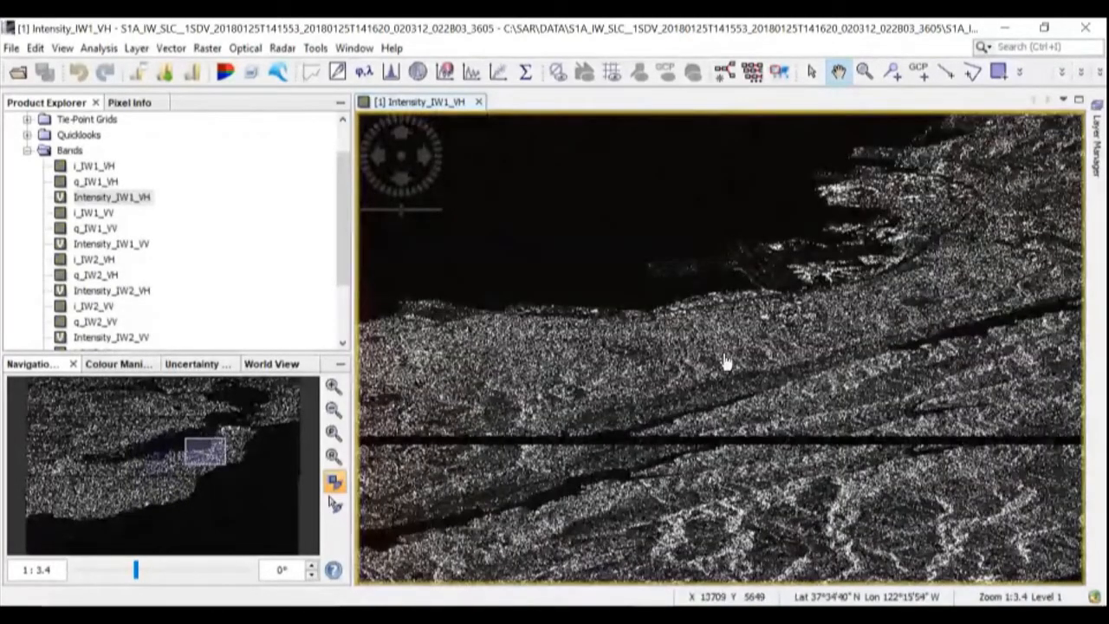
Inspect the bursts toward the image's upper edge, then bring the whole Intensity_IW1_VH image back into view.
drag(1007, 364, 733, 349)
drag(1059, 168, 665, 499)
drag(645, 132, 737, 579)
drag(604, 459, 747, 487)
drag(545, 443, 941, 486)
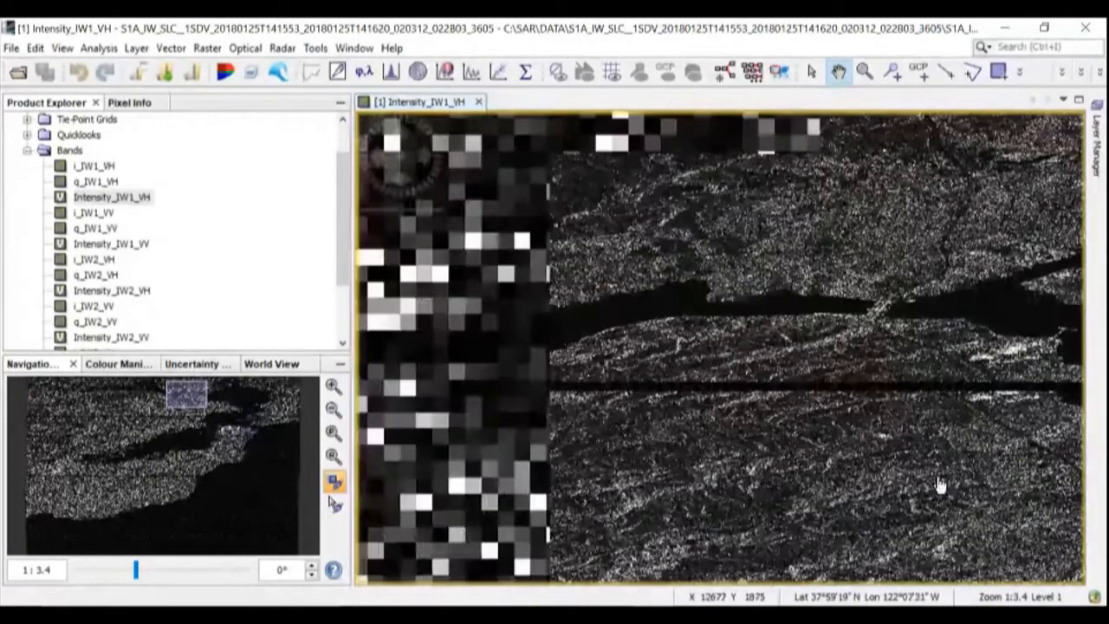
drag(508, 349, 688, 433)
drag(539, 162, 756, 347)
drag(559, 520, 689, 461)
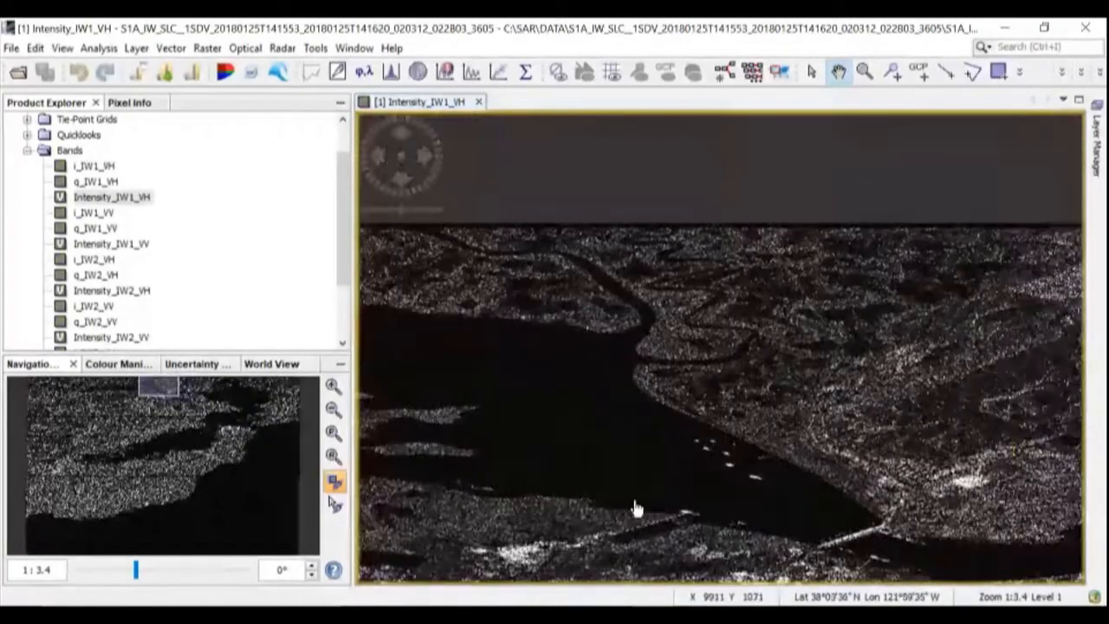
drag(609, 529, 792, 201)
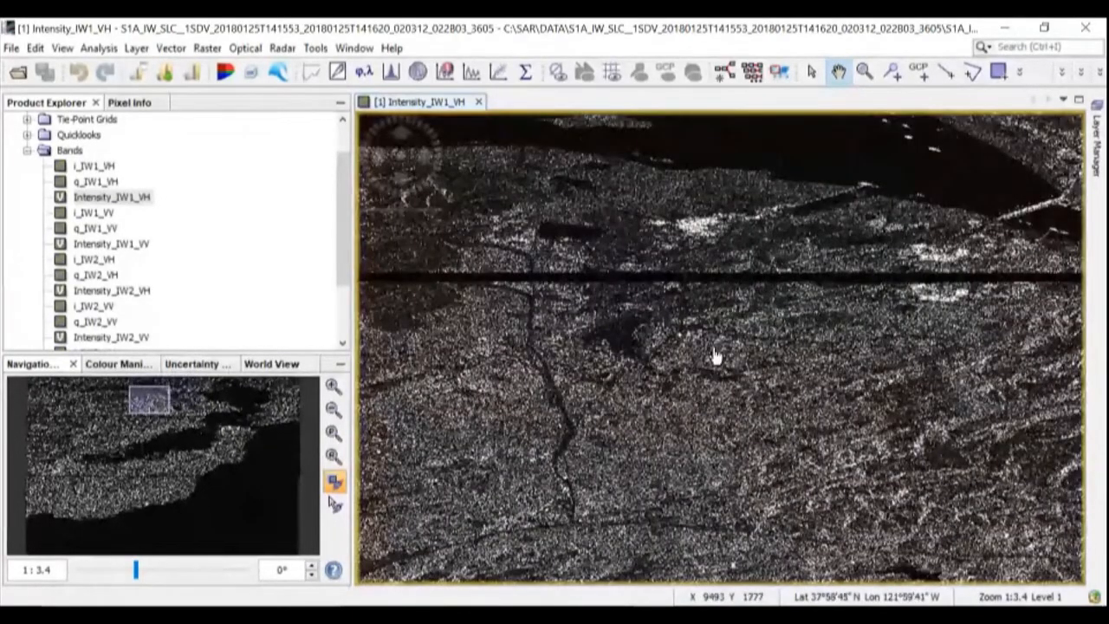
scroll(577, 314, down, 5)
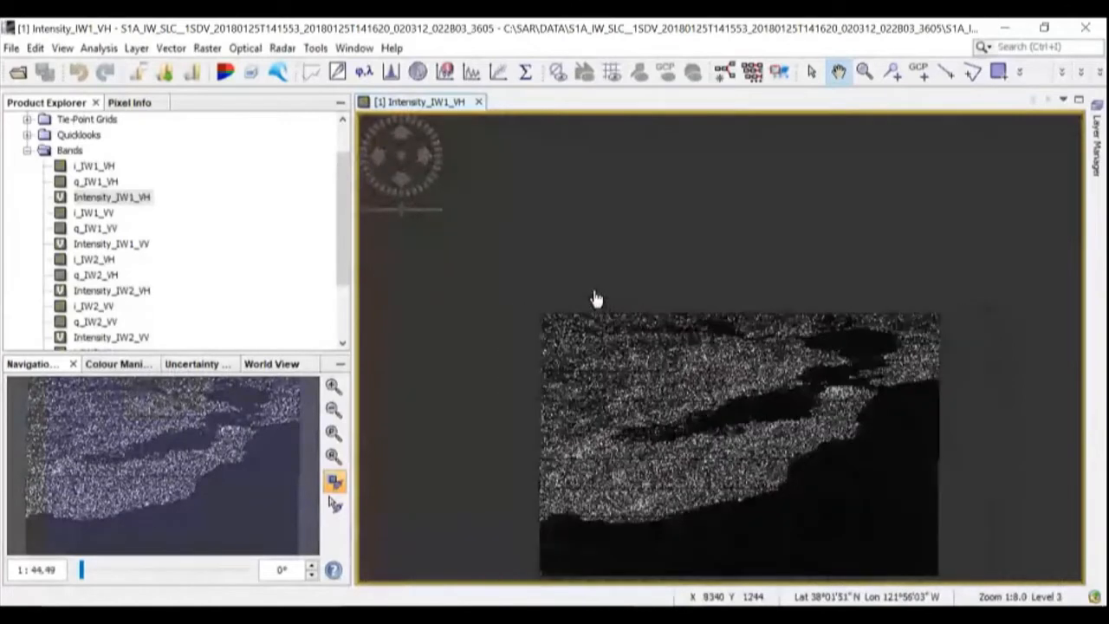
drag(743, 429, 693, 255)
drag(702, 310, 667, 365)
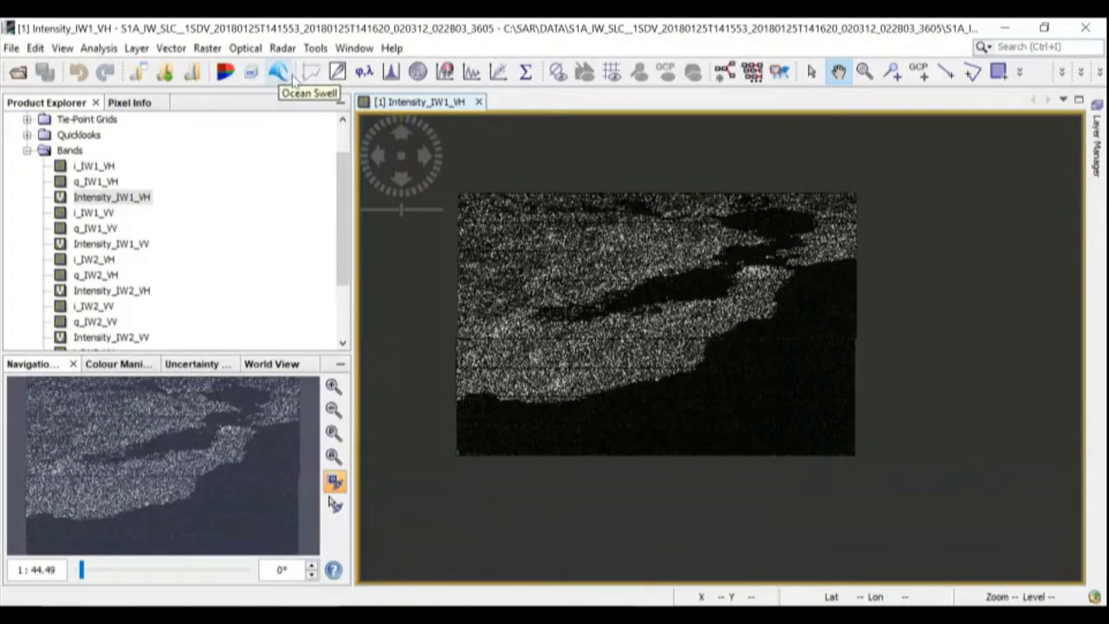
Open the S-1 TOPS Split operator from the Sentinel-1 TOPS radar tools.
click(283, 50)
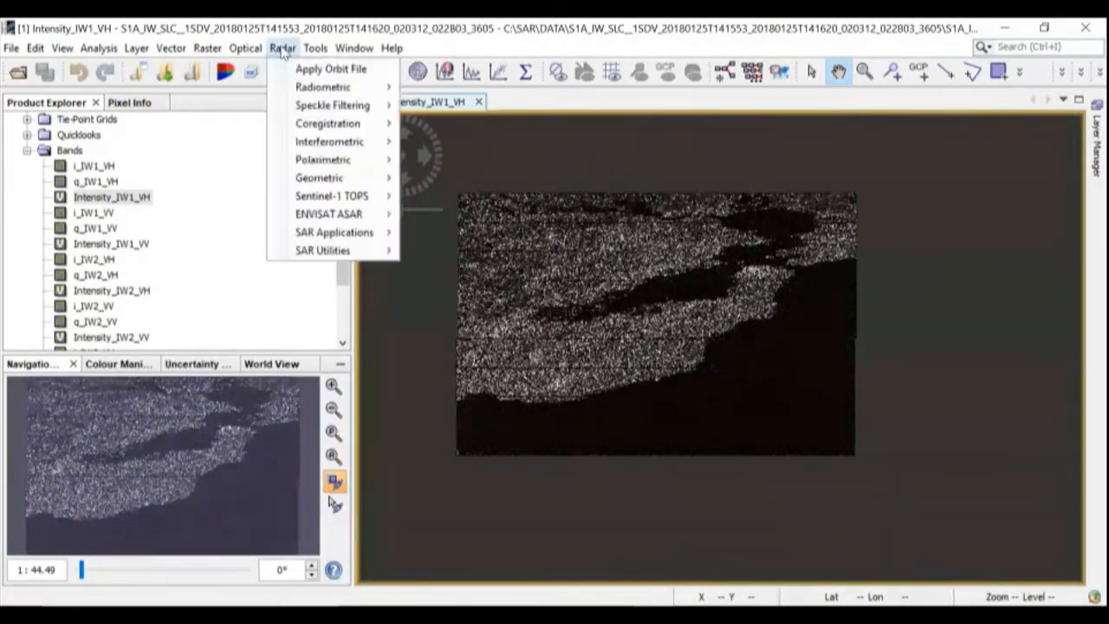
click(282, 50)
click(283, 50)
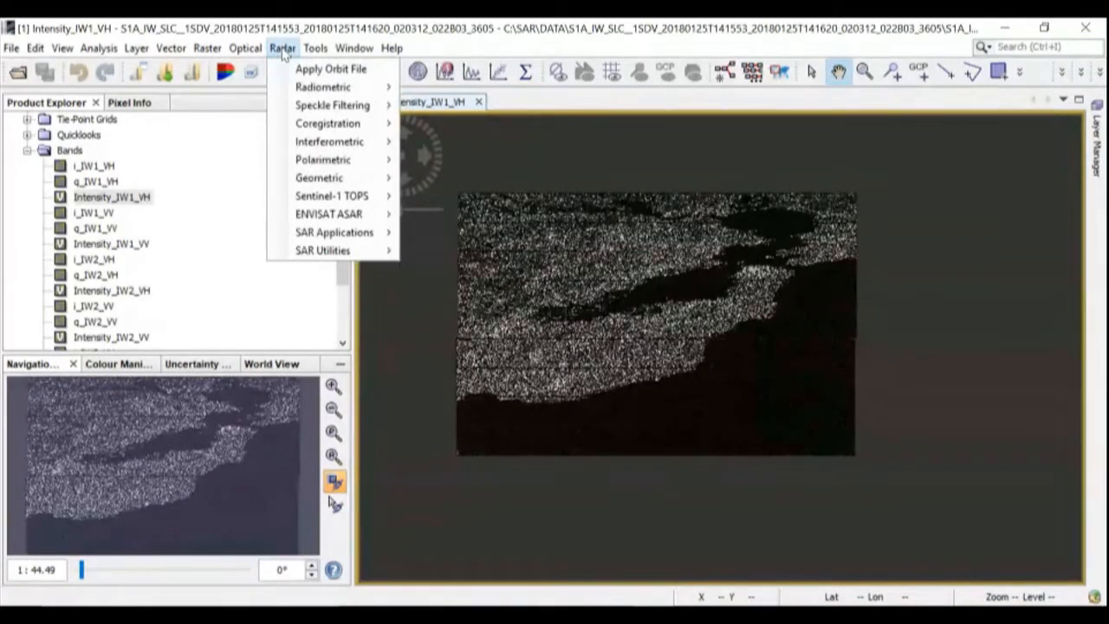
mouse_move(371, 199)
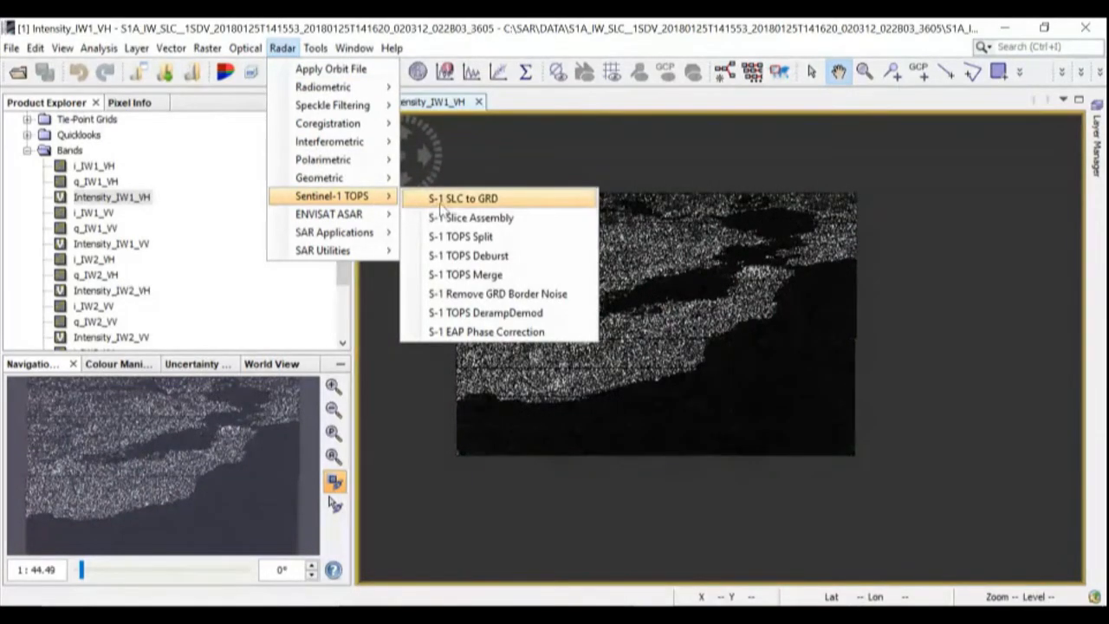
click(500, 241)
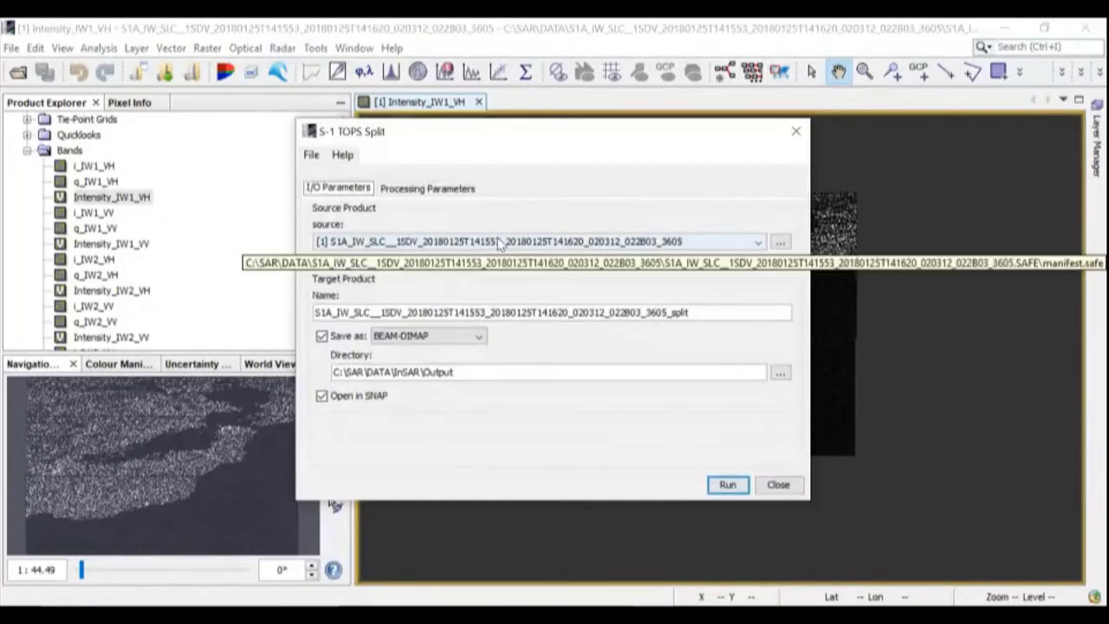
Collapse the product tree and choose S1A_IW_SLC__1SDV_20180125T141553_20180125T141620_020312_022B03_3605 as the TOPS Split source product.
click(27, 151)
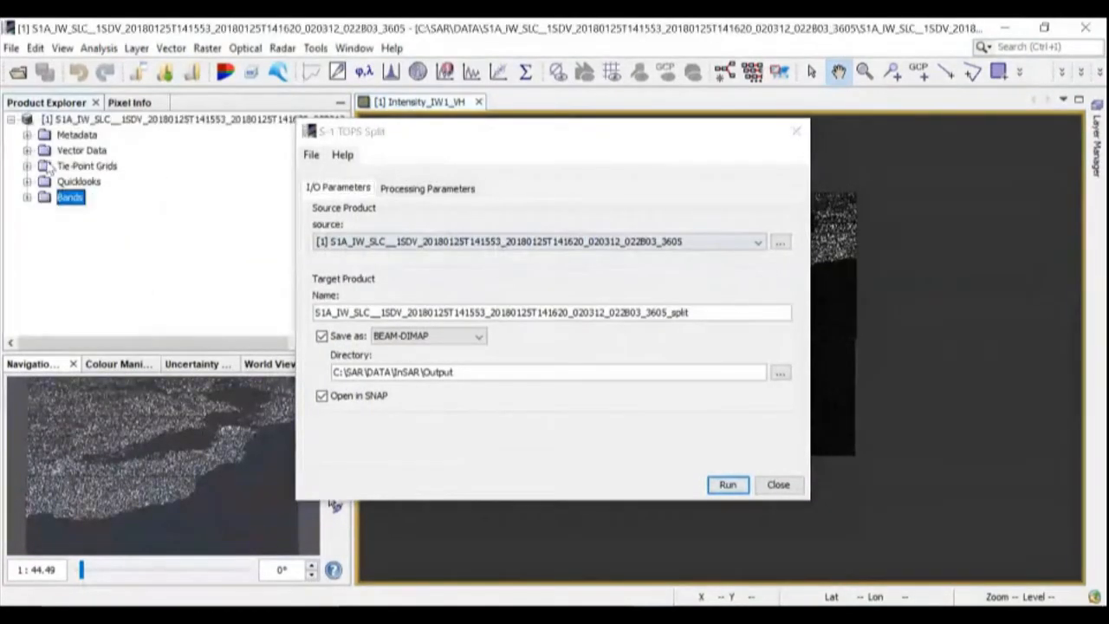
click(10, 119)
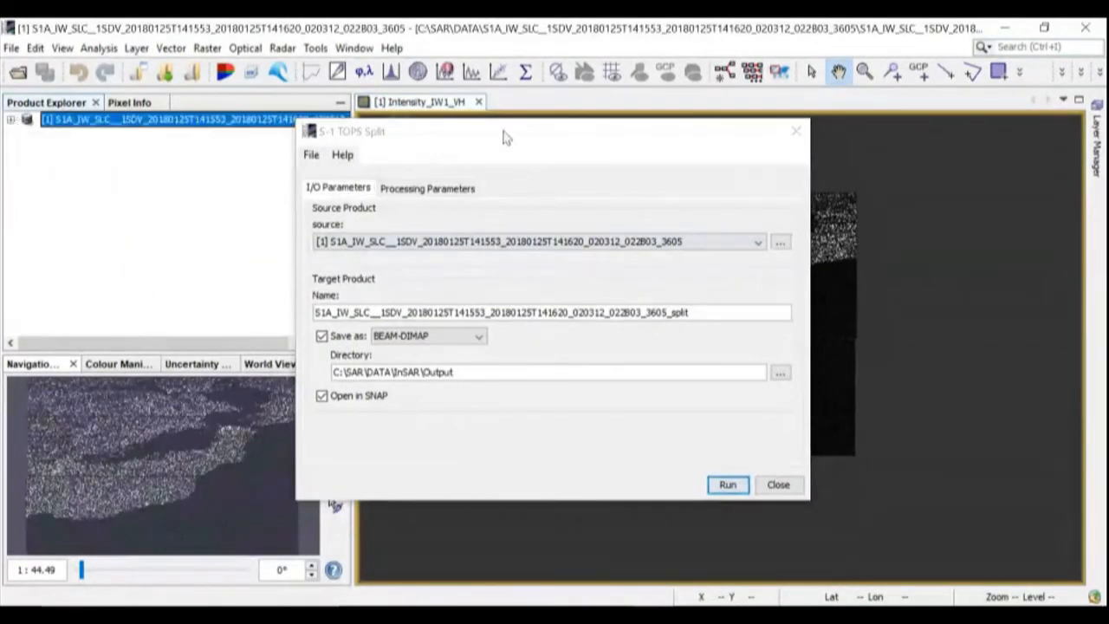
drag(503, 135, 495, 77)
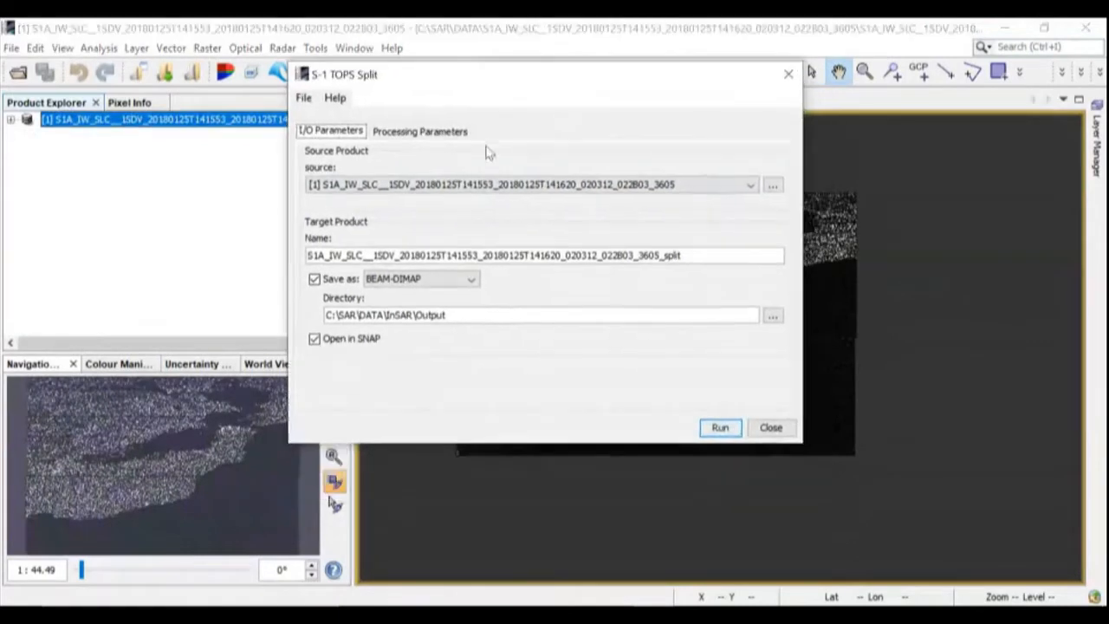
click(351, 186)
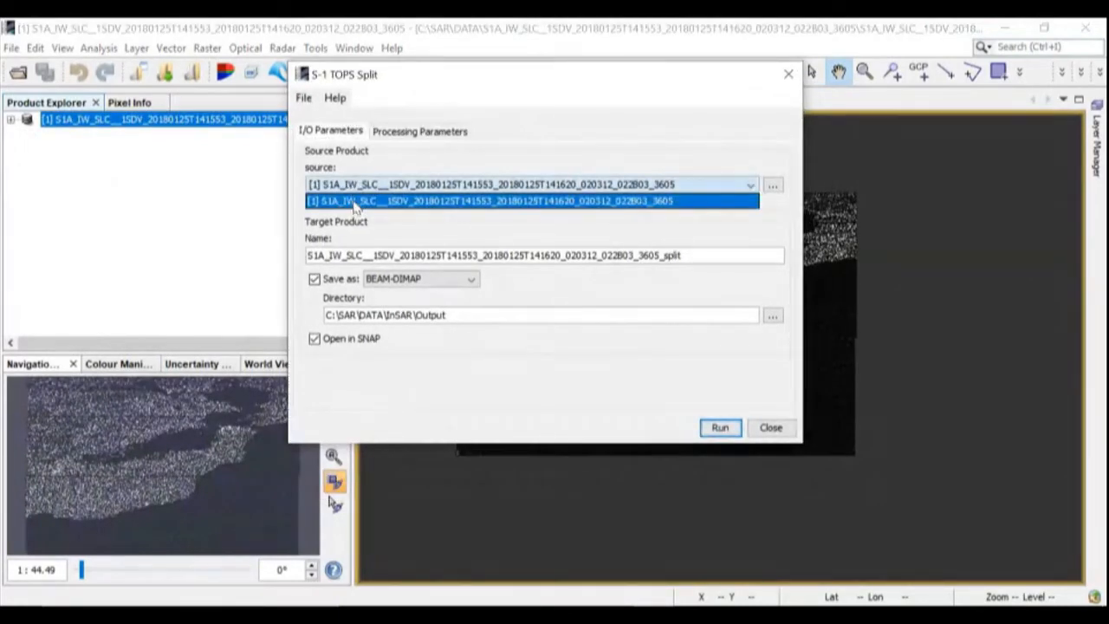
click(354, 201)
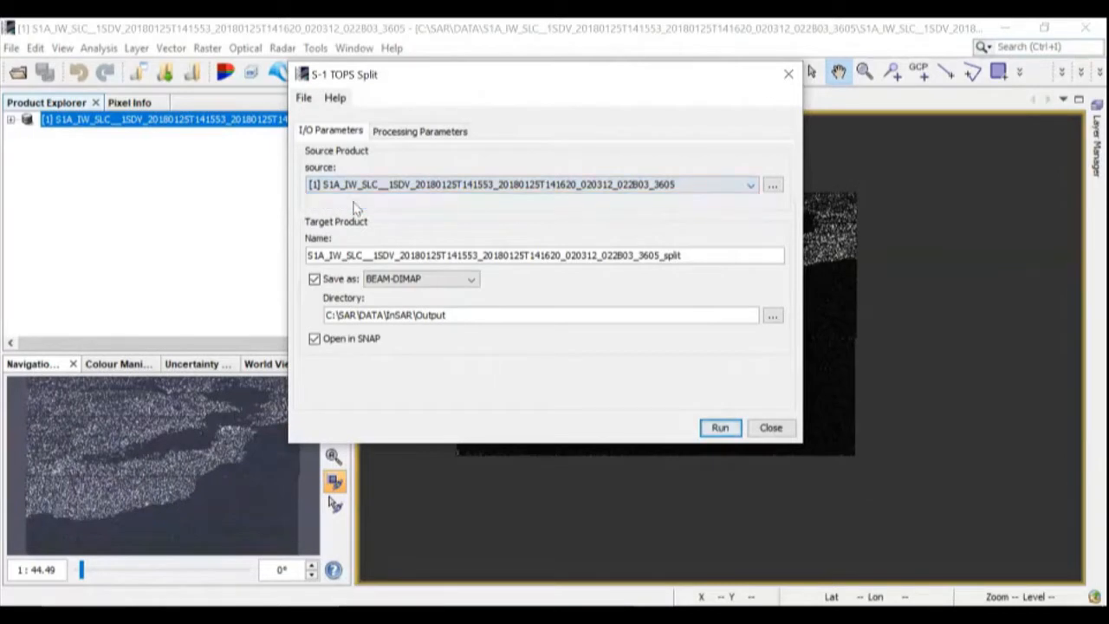
Review the target product name and output directory, and enlarge and reposition the S-1 TOPS Split dialog.
drag(697, 258, 220, 255)
drag(447, 317, 309, 307)
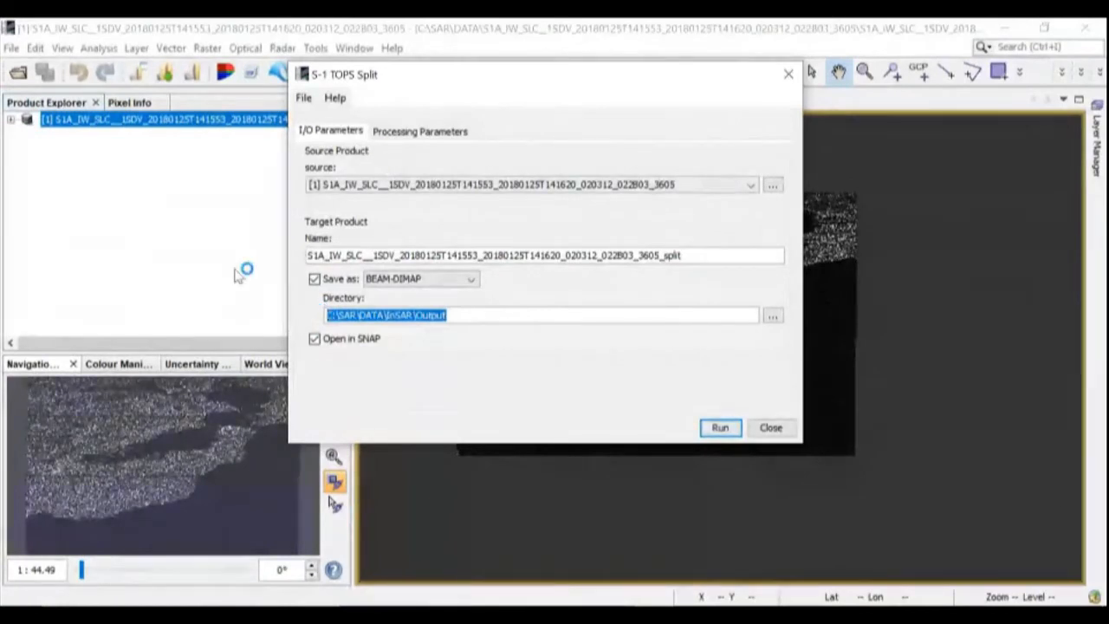
click(822, 468)
drag(803, 444, 900, 553)
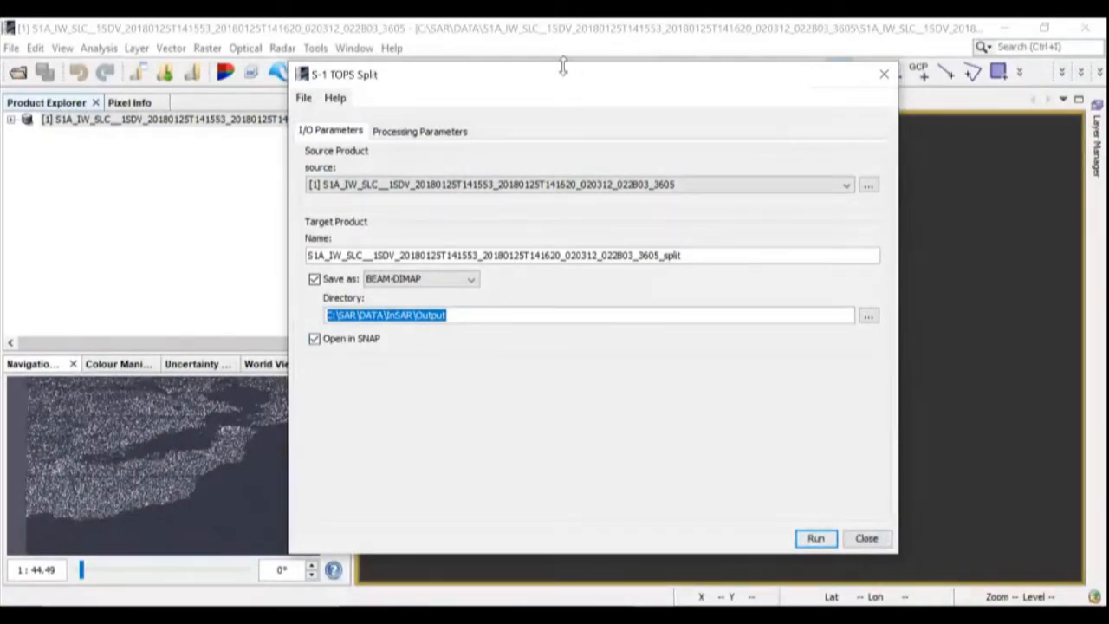
drag(562, 77, 564, 40)
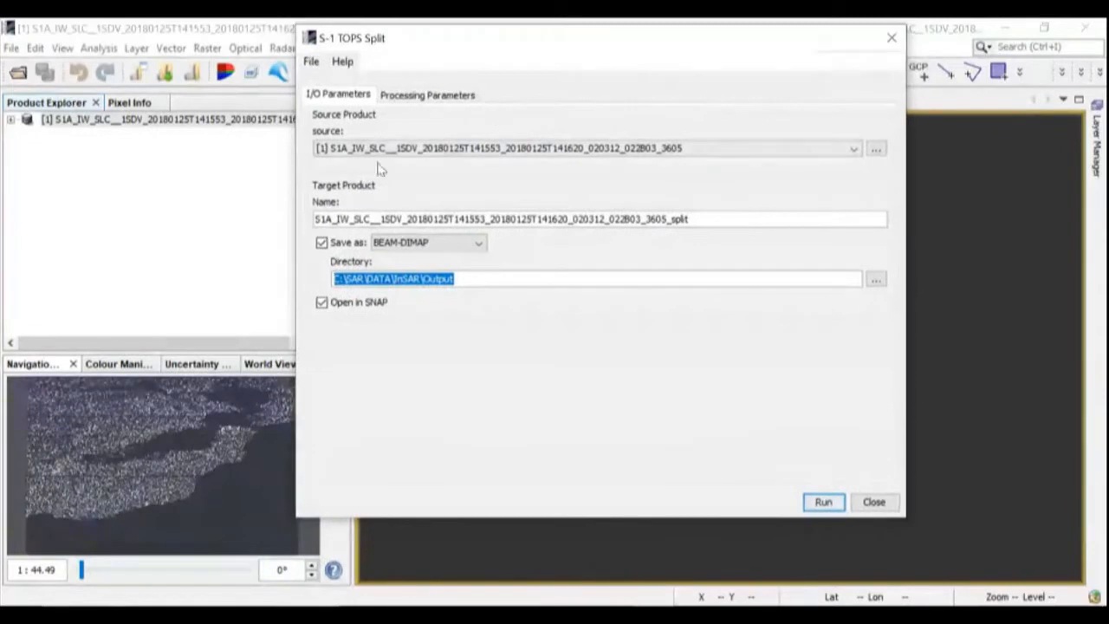
Open the split's processing parameters and look through the available Subswath options without changing the selection.
click(421, 94)
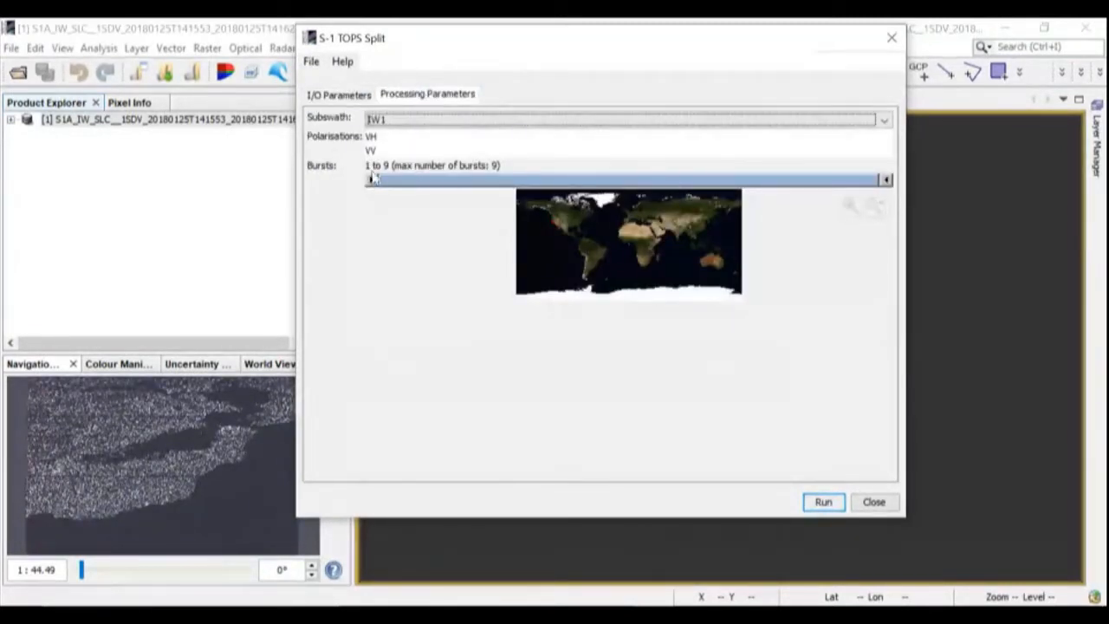
click(383, 121)
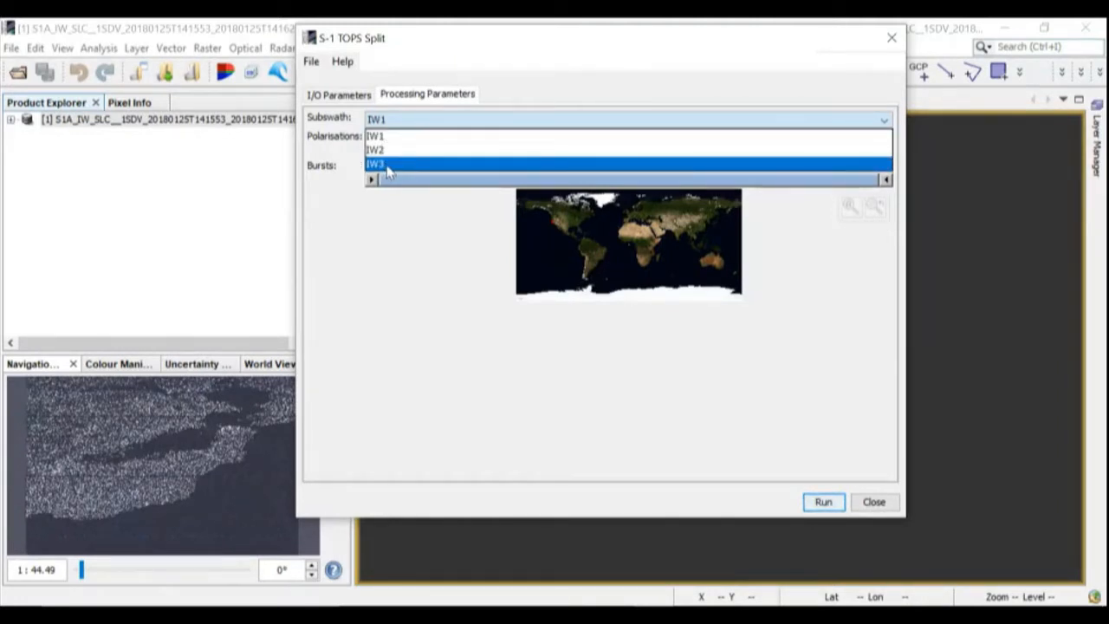
click(411, 248)
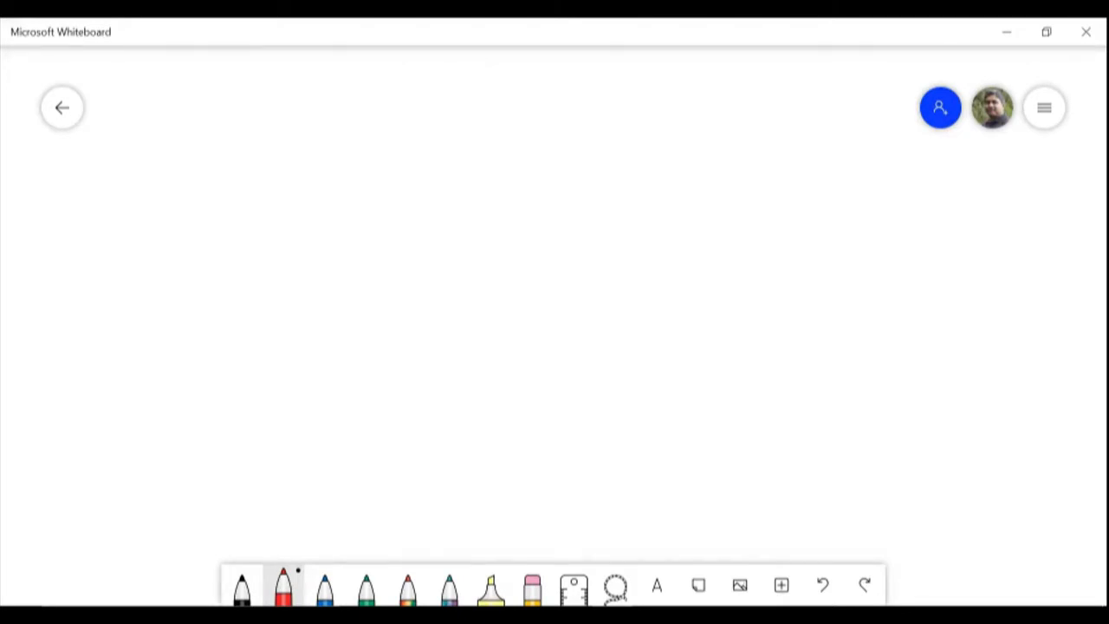
On a blank Microsoft Whiteboard canvas, handwrite the labels IW and EW side by side in red pen.
mouse_move(518, 104)
mouse_down()
mouse_move(512, 154)
mouse_move(530, 98)
mouse_up()
mouse_move(513, 153)
mouse_down()
mouse_move(585, 111)
mouse_move(563, 98)
mouse_up()
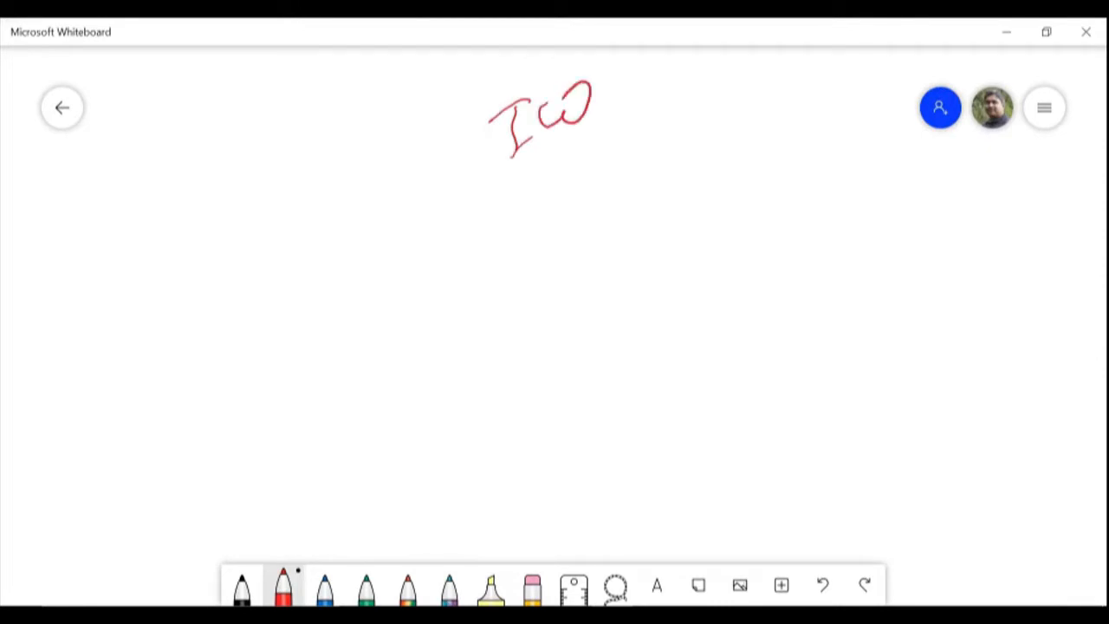
mouse_move(690, 66)
mouse_down()
mouse_move(690, 102)
mouse_move(724, 92)
mouse_move(708, 54)
mouse_up()
drag(694, 82, 774, 56)
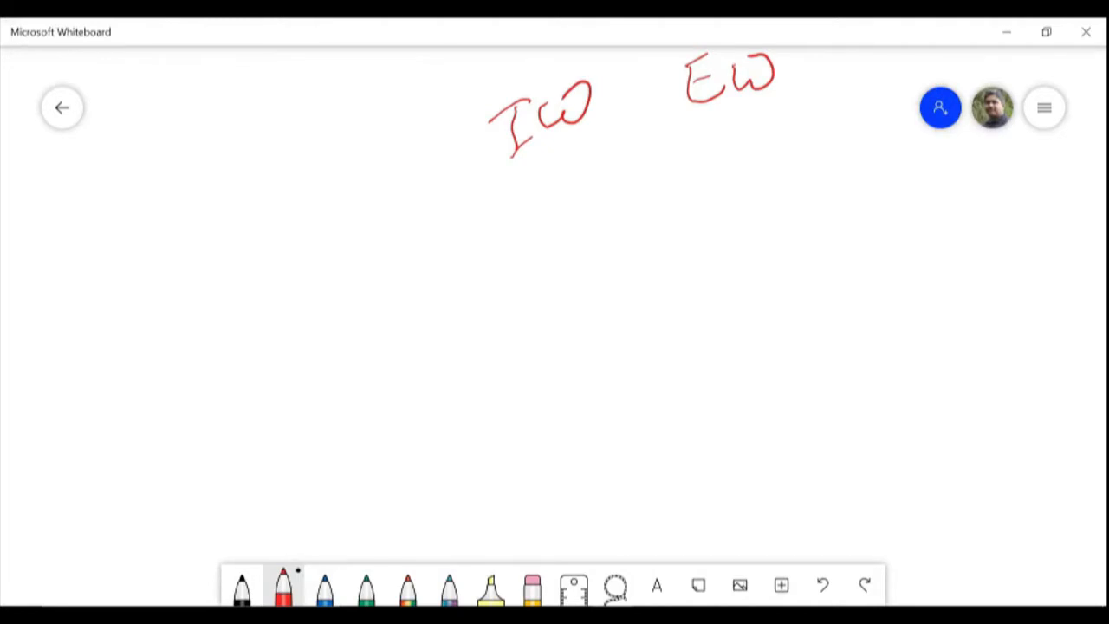
Sketch a slightly tilted row of three adjoining boxes below the EW label to represent the IW subswaths.
drag(663, 296, 680, 372)
drag(714, 282, 741, 354)
drag(664, 295, 717, 283)
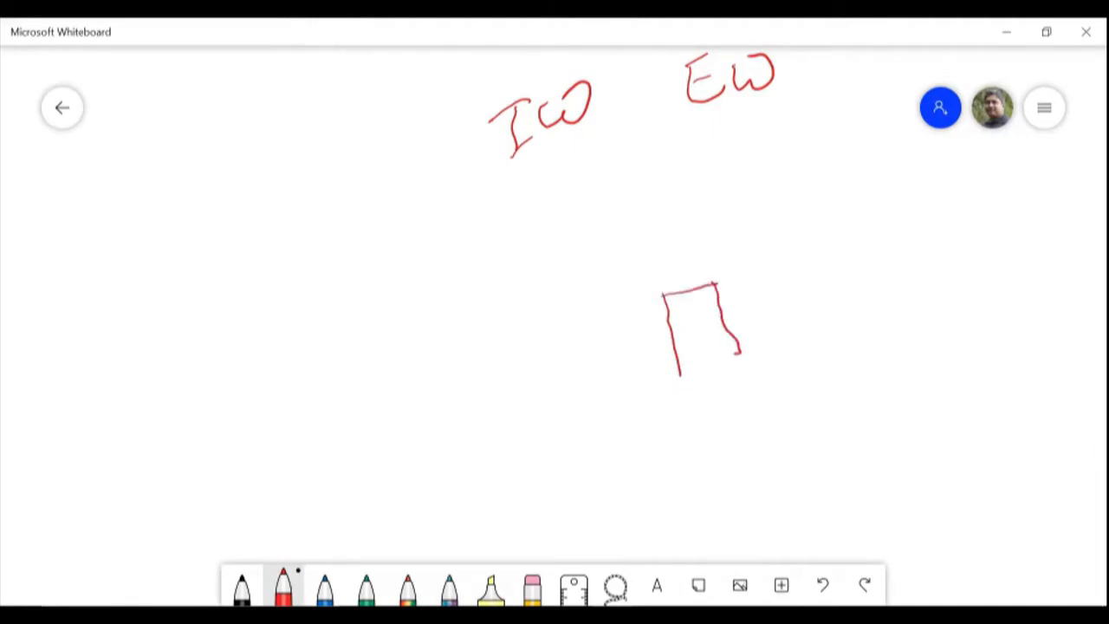
drag(680, 374, 741, 353)
mouse_move(716, 283)
mouse_down()
mouse_move(776, 266)
mouse_move(802, 336)
mouse_up()
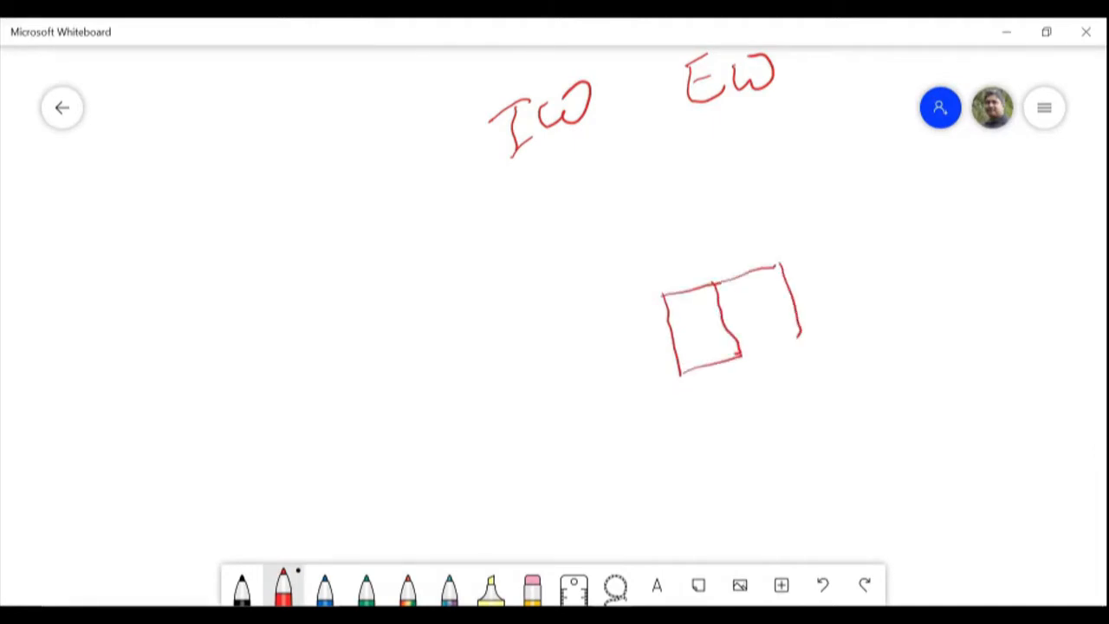
drag(741, 355, 801, 339)
drag(772, 265, 834, 246)
drag(841, 241, 866, 317)
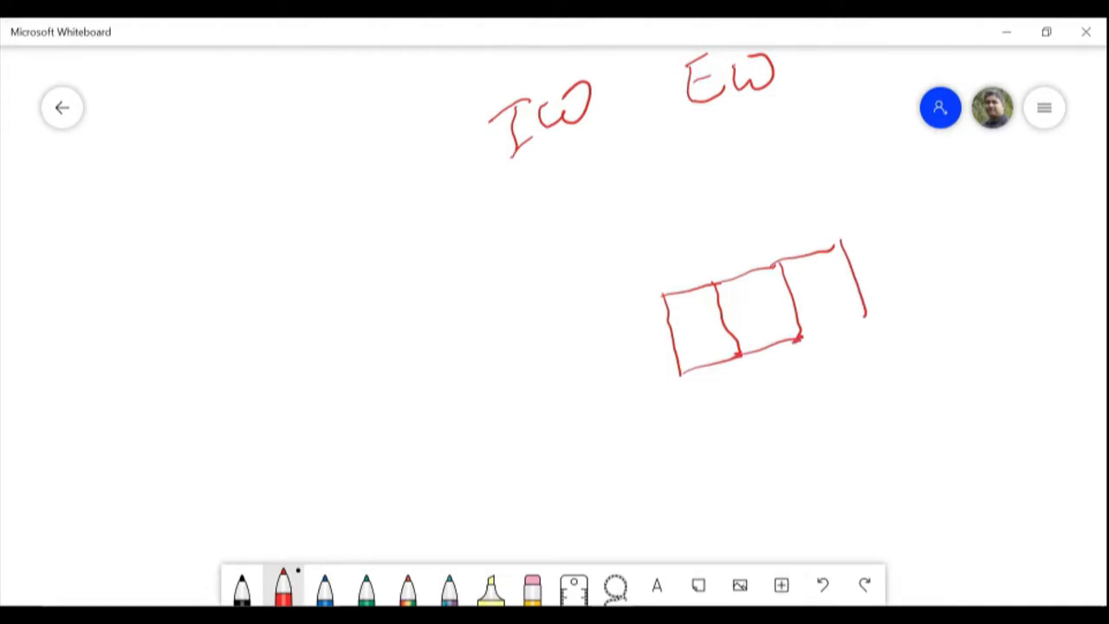
drag(802, 339, 870, 316)
Mark the total width of the three-box row with a tick at each end and two inward-pointing arrows.
drag(626, 225, 652, 297)
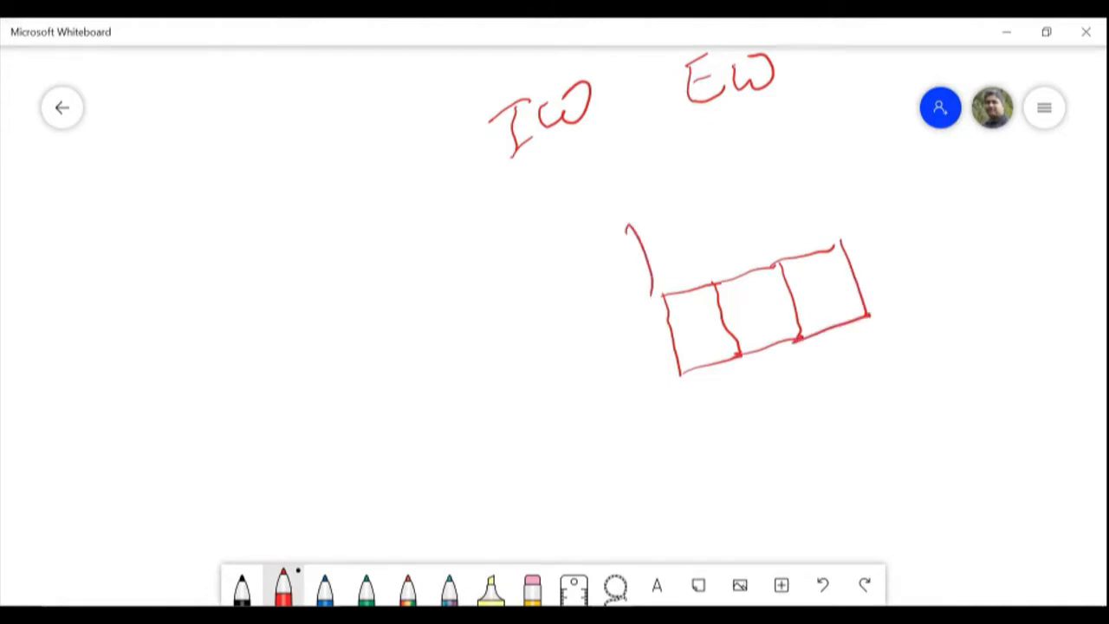
drag(815, 172, 835, 230)
mouse_move(572, 277)
mouse_down()
mouse_move(640, 246)
mouse_move(632, 272)
mouse_up()
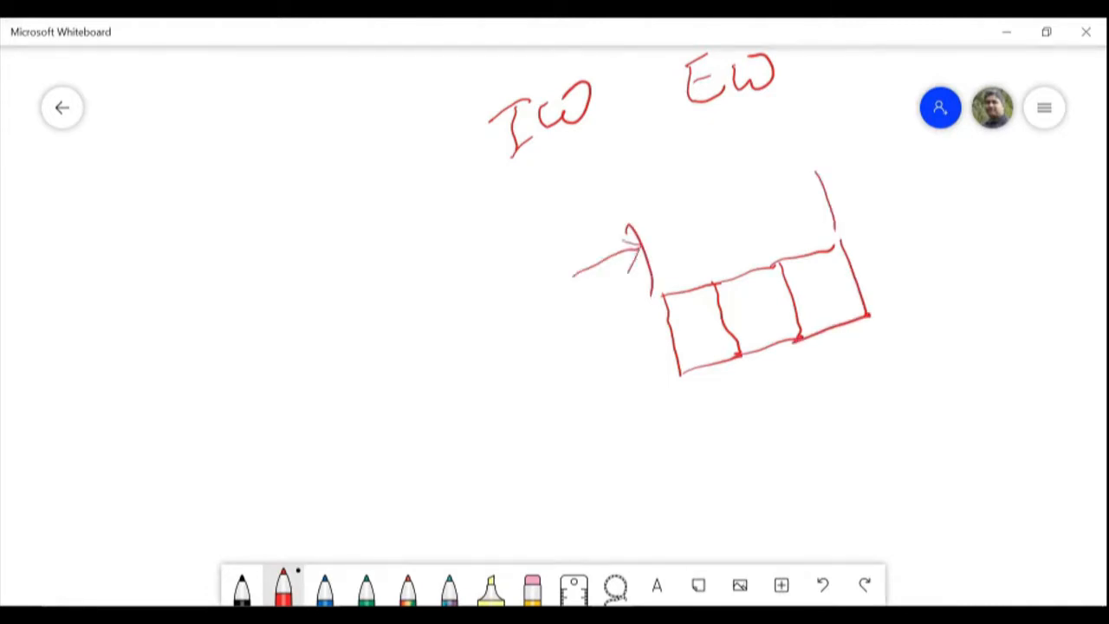
drag(828, 199, 842, 201)
mouse_move(901, 176)
mouse_down()
mouse_move(832, 204)
mouse_move(859, 209)
mouse_up()
Draw several lines lengthwise across the three boxes to indicate the bursts.
mouse_move(660, 310)
mouse_down()
mouse_move(850, 266)
mouse_move(735, 304)
mouse_move(837, 276)
mouse_up()
mouse_move(665, 349)
mouse_down()
mouse_move(847, 288)
mouse_move(768, 324)
mouse_move(834, 305)
mouse_up()
drag(718, 355, 859, 314)
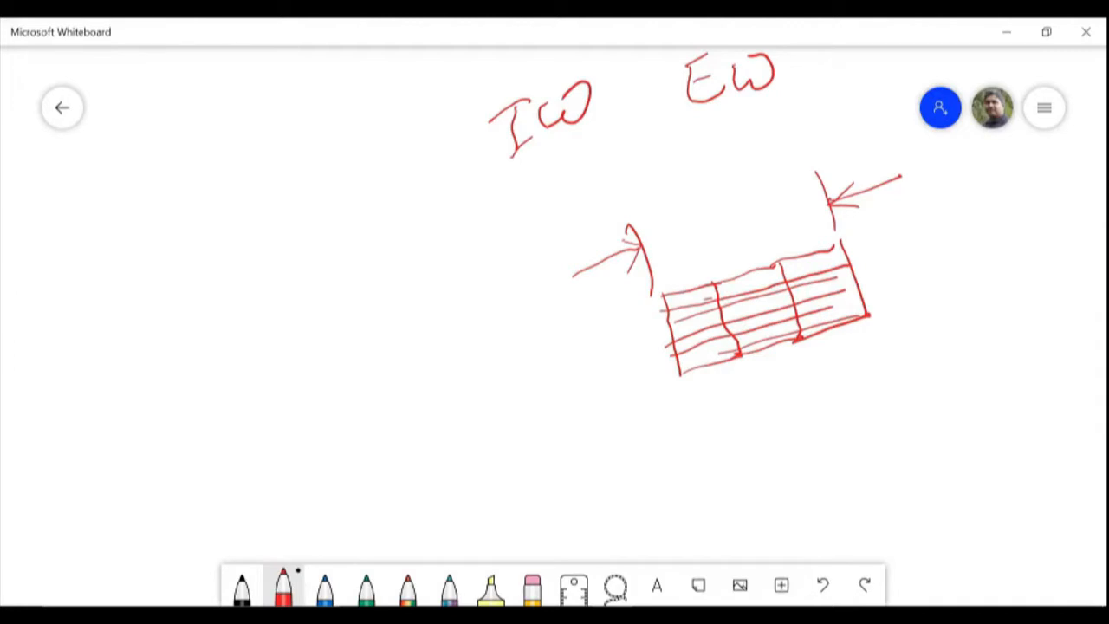
Sketch a second tilted row of five adjoining boxes beneath the first to represent the EW subswaths.
mouse_move(704, 409)
mouse_down()
mouse_move(717, 470)
mouse_move(748, 409)
mouse_move(763, 474)
mouse_move(726, 496)
mouse_move(767, 475)
mouse_up()
mouse_move(742, 397)
mouse_down()
mouse_move(784, 384)
mouse_move(802, 473)
mouse_move(771, 475)
mouse_up()
mouse_move(785, 383)
mouse_down()
mouse_move(823, 368)
mouse_move(858, 452)
mouse_up()
drag(797, 472, 859, 444)
mouse_move(828, 369)
mouse_down()
mouse_move(889, 347)
mouse_move(908, 416)
mouse_up()
drag(858, 451, 912, 423)
mouse_move(893, 347)
mouse_down()
mouse_move(946, 323)
mouse_move(970, 406)
mouse_up()
mouse_move(906, 426)
mouse_down()
mouse_move(972, 406)
mouse_move(969, 395)
mouse_up()
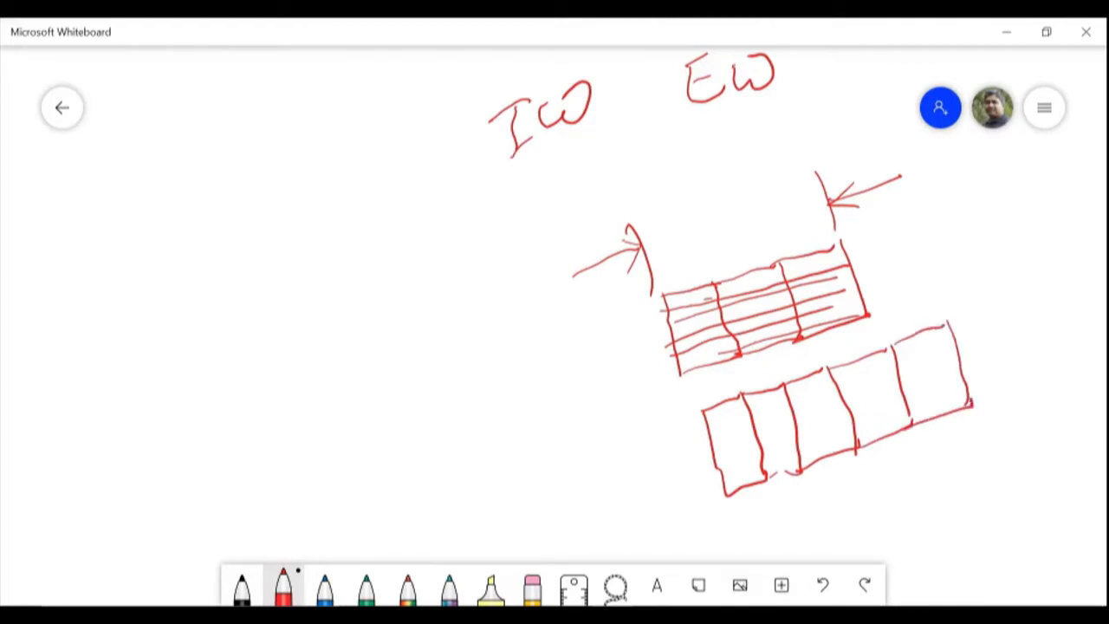
drag(766, 477, 809, 468)
Draw burst lines lengthwise across the five-box row.
mouse_move(711, 429)
mouse_down()
mouse_move(938, 348)
mouse_move(802, 409)
mouse_move(918, 369)
mouse_up()
mouse_move(708, 465)
mouse_down()
mouse_move(905, 385)
mouse_move(752, 463)
mouse_move(892, 411)
mouse_up()
drag(721, 492, 900, 406)
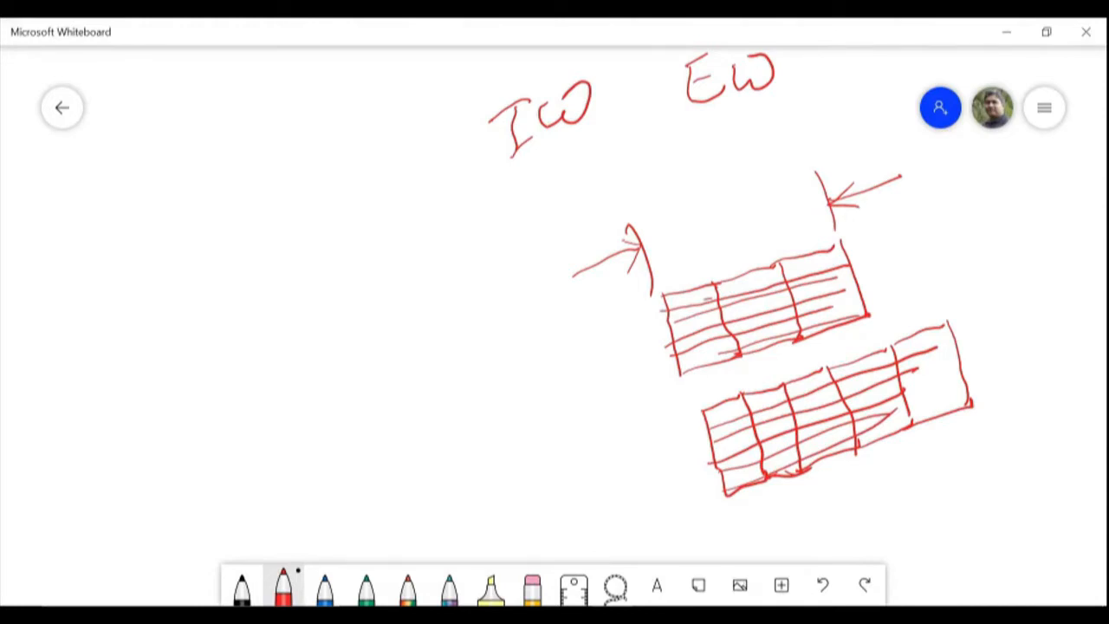
Return to SNAP, set the split's subswath to IW2 and zoom the preview map to the product footprint.
click(1014, 33)
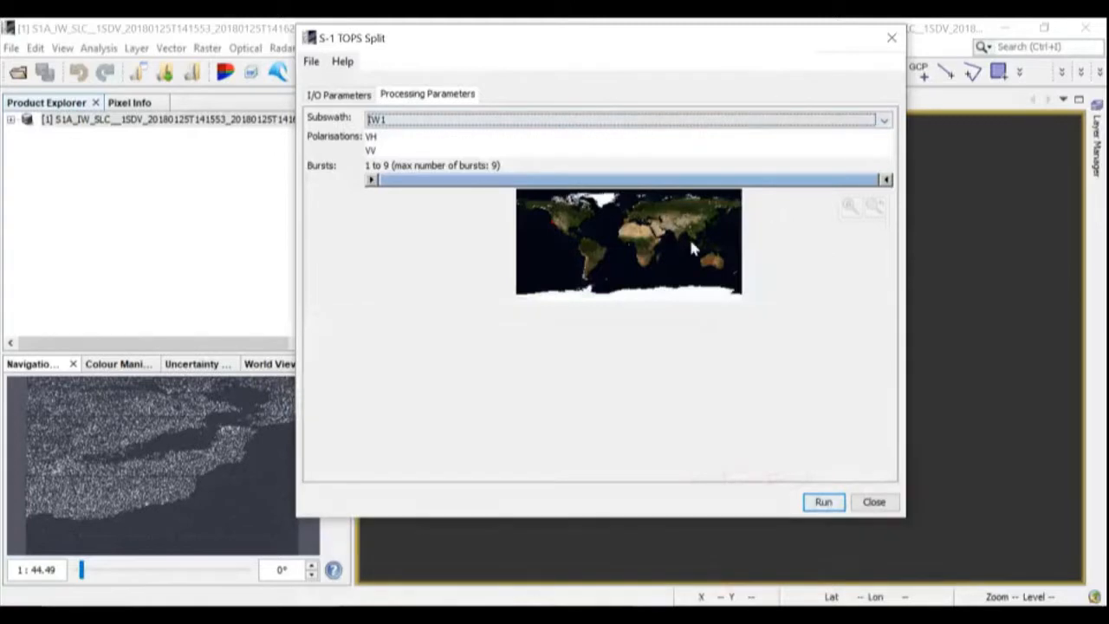
click(381, 121)
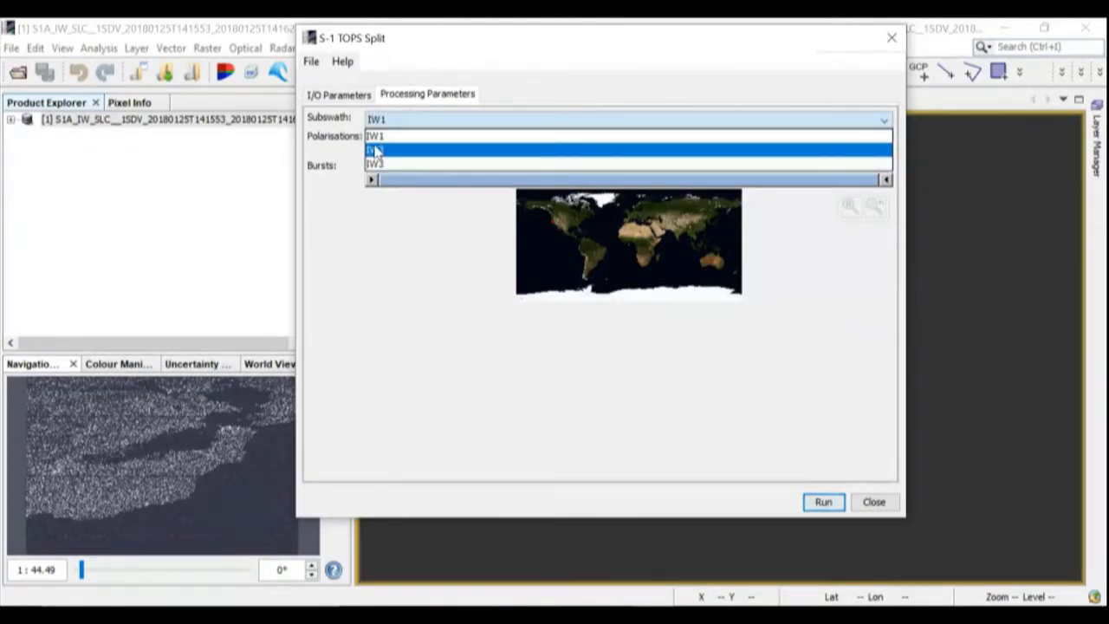
click(376, 152)
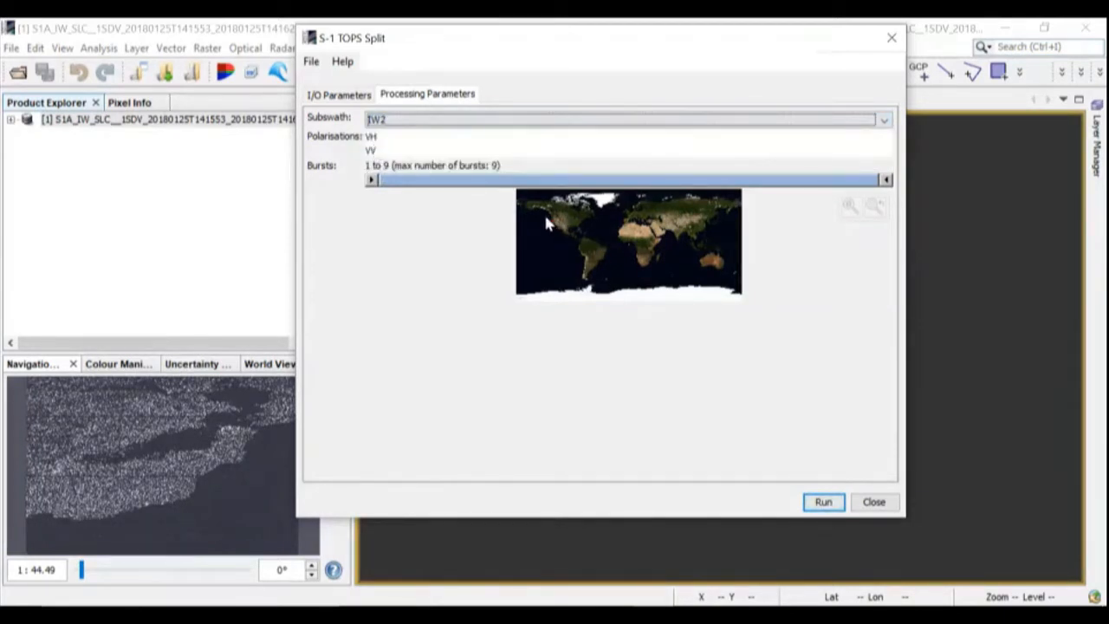
click(875, 212)
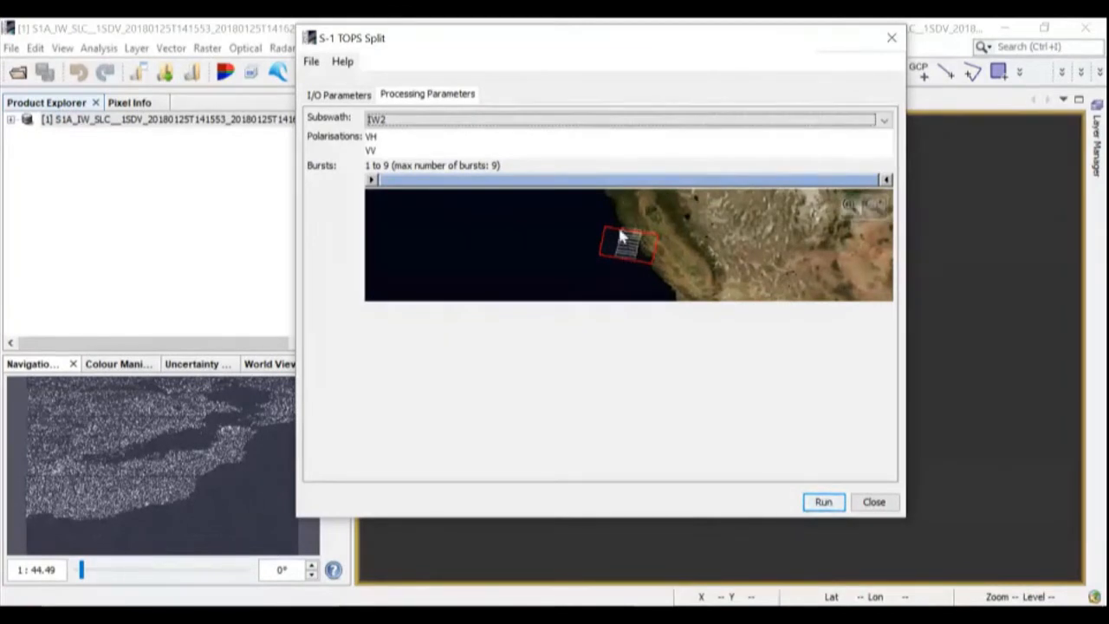
Compare the coverage of subswaths IW1, IW2 and IW3 on the preview map, finishing with IW2 selected.
click(401, 119)
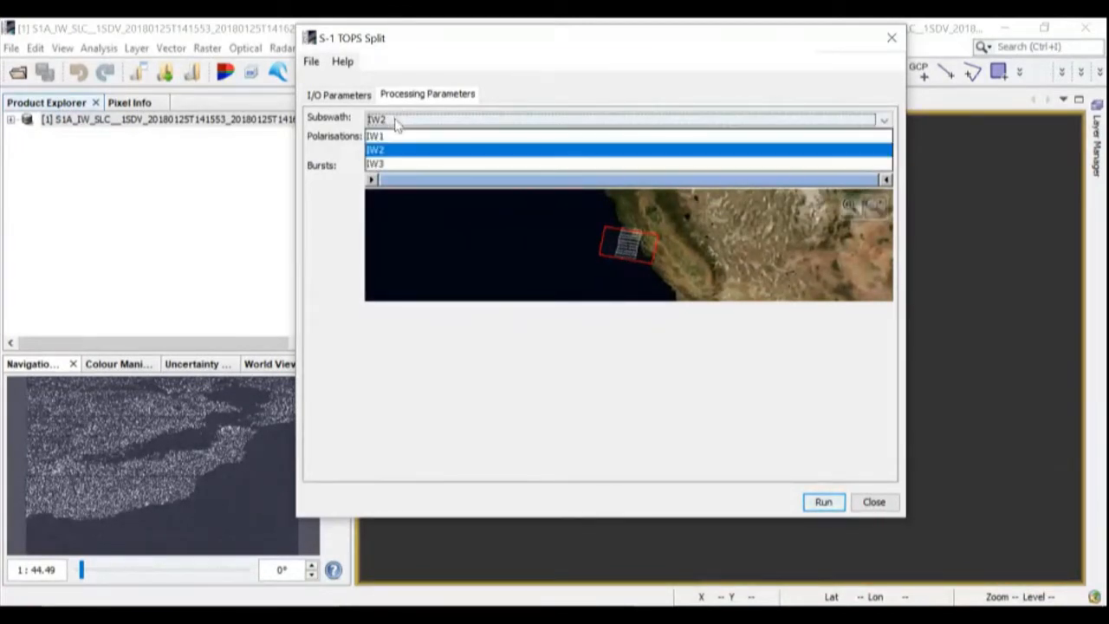
click(381, 137)
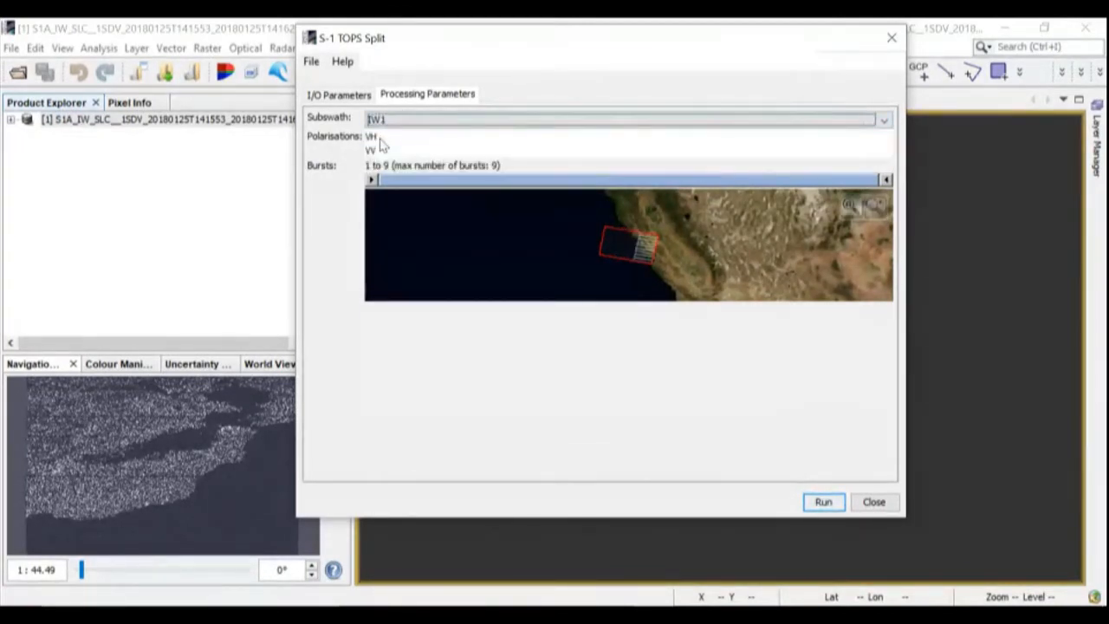
click(391, 121)
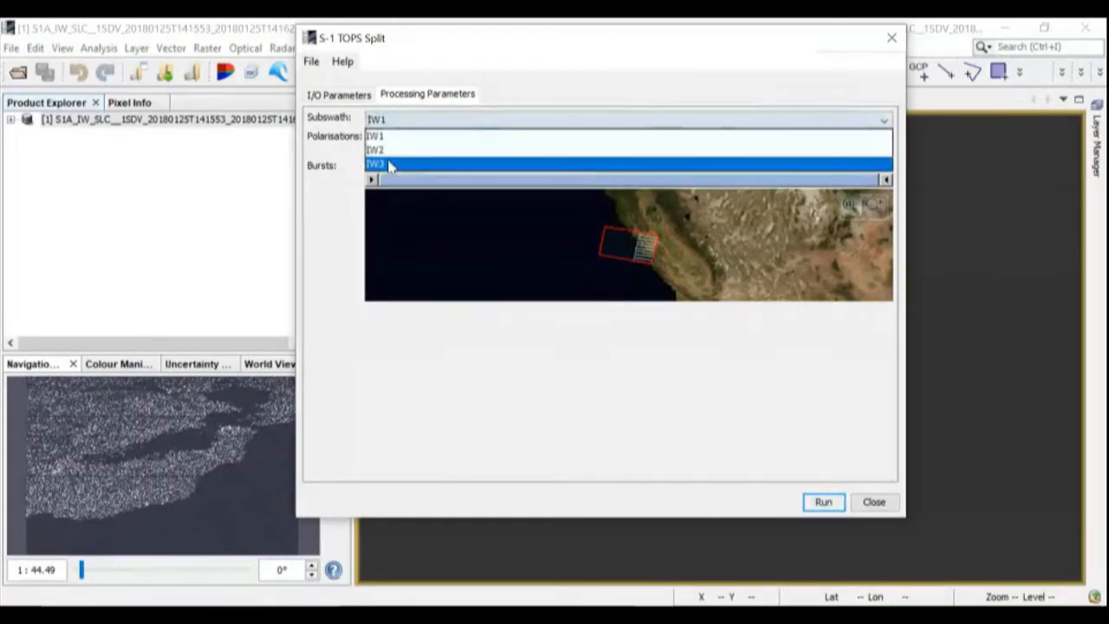
click(388, 165)
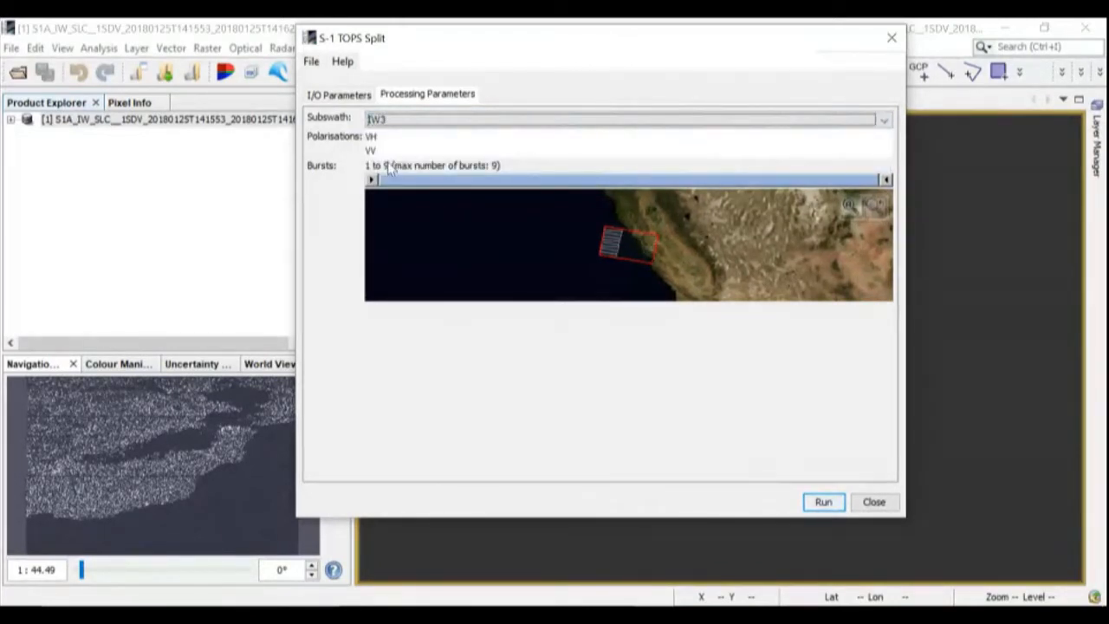
click(395, 121)
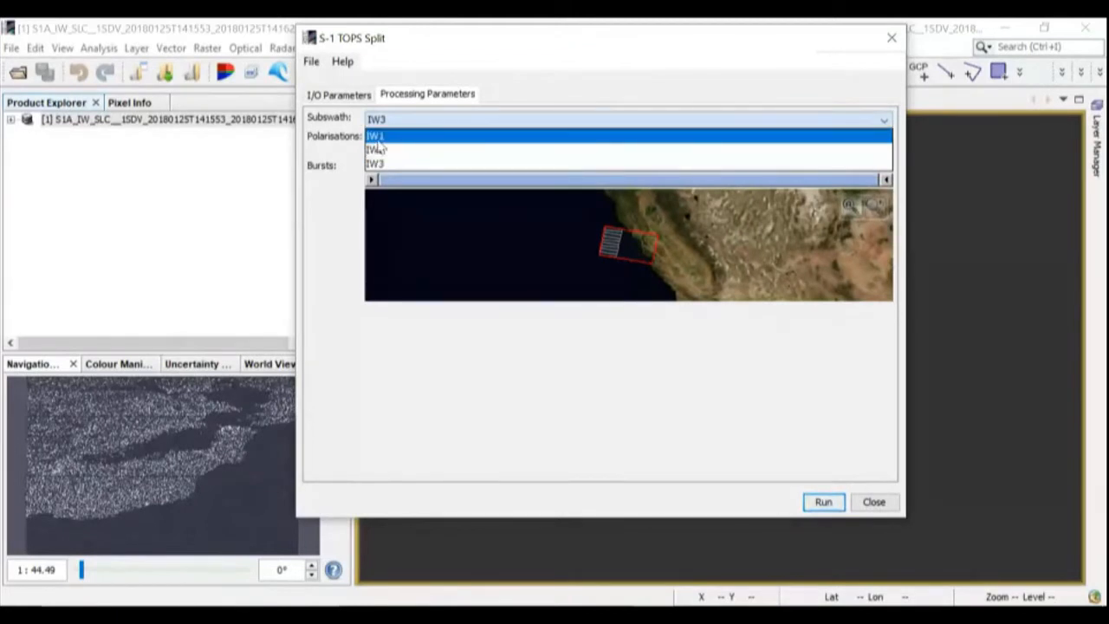
click(386, 136)
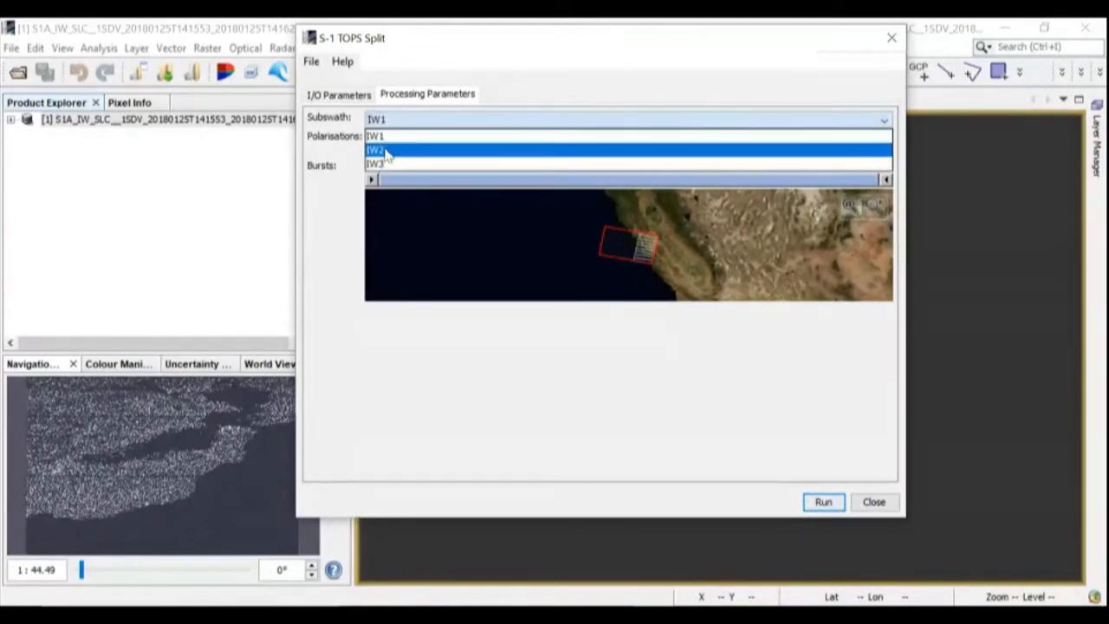
click(384, 150)
click(401, 123)
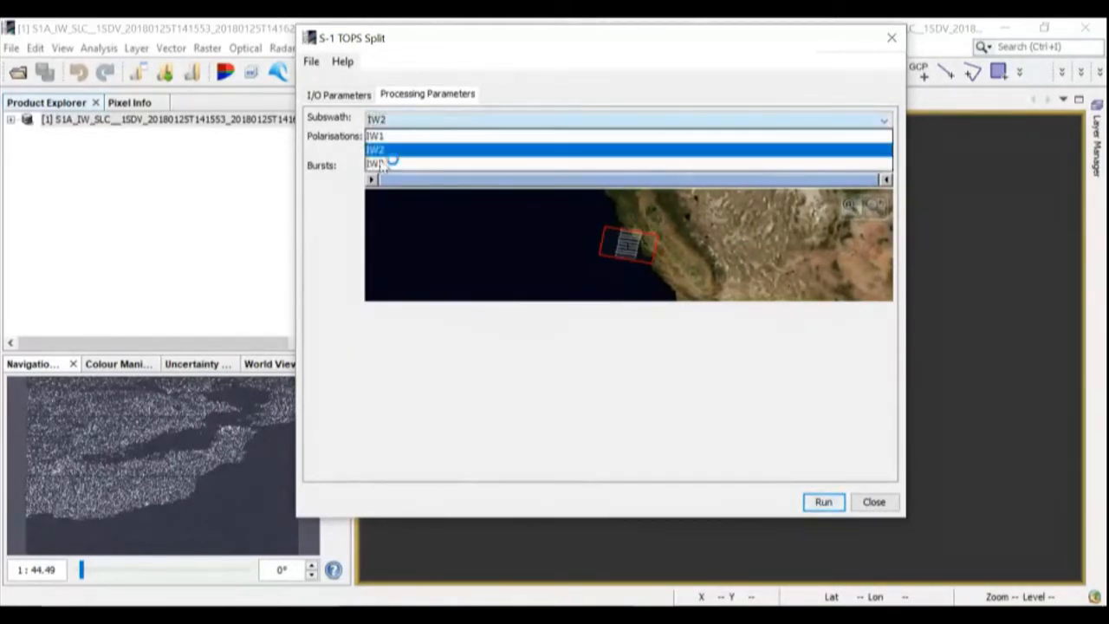
click(382, 165)
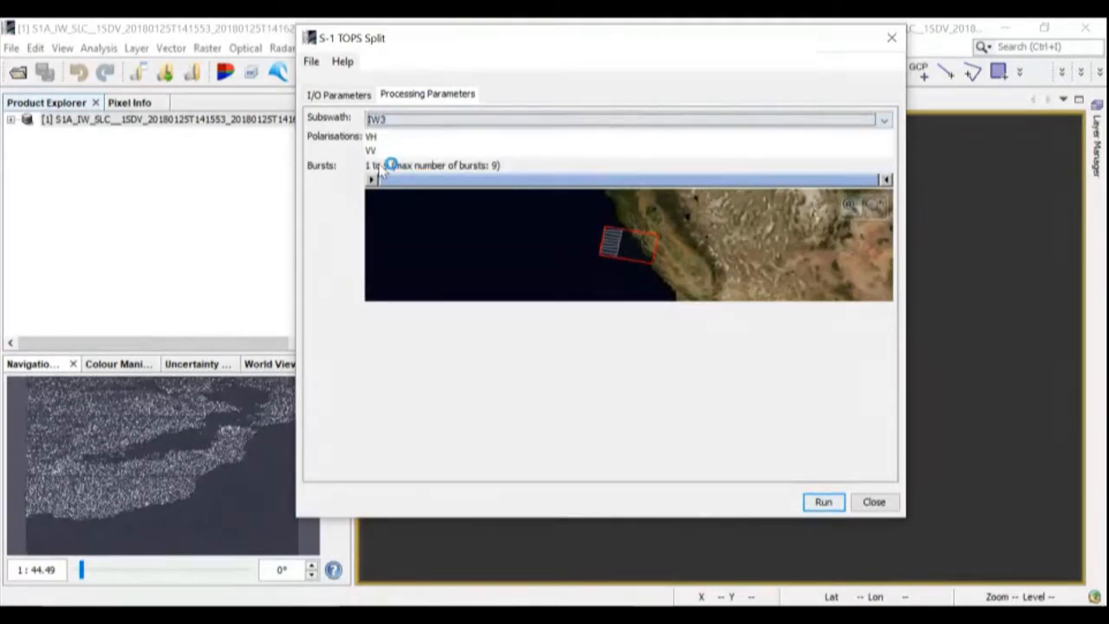
click(408, 121)
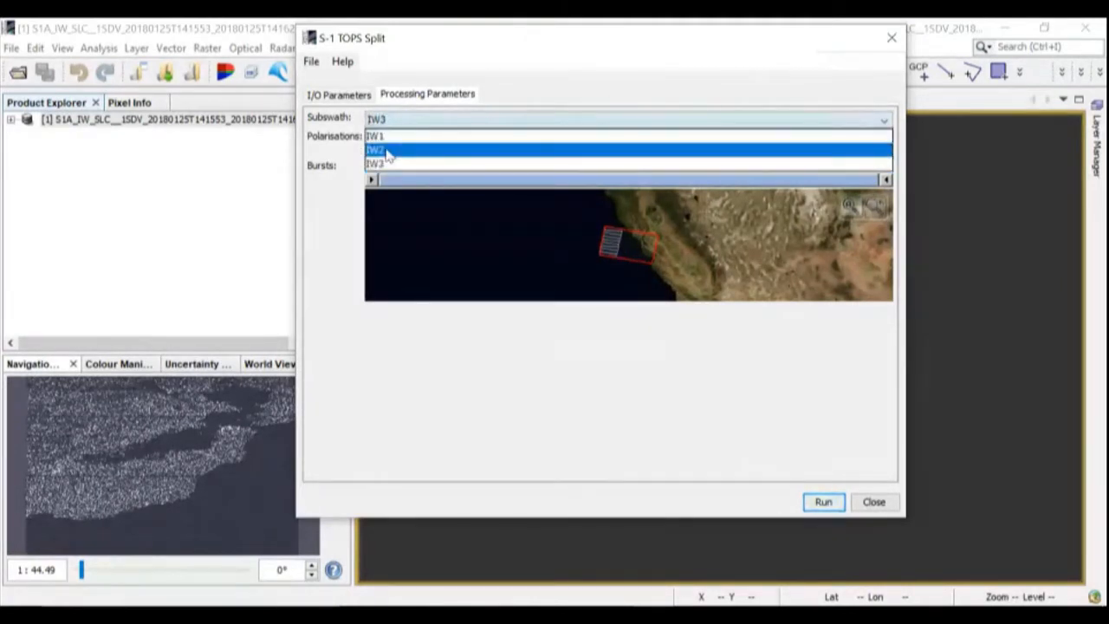
click(388, 152)
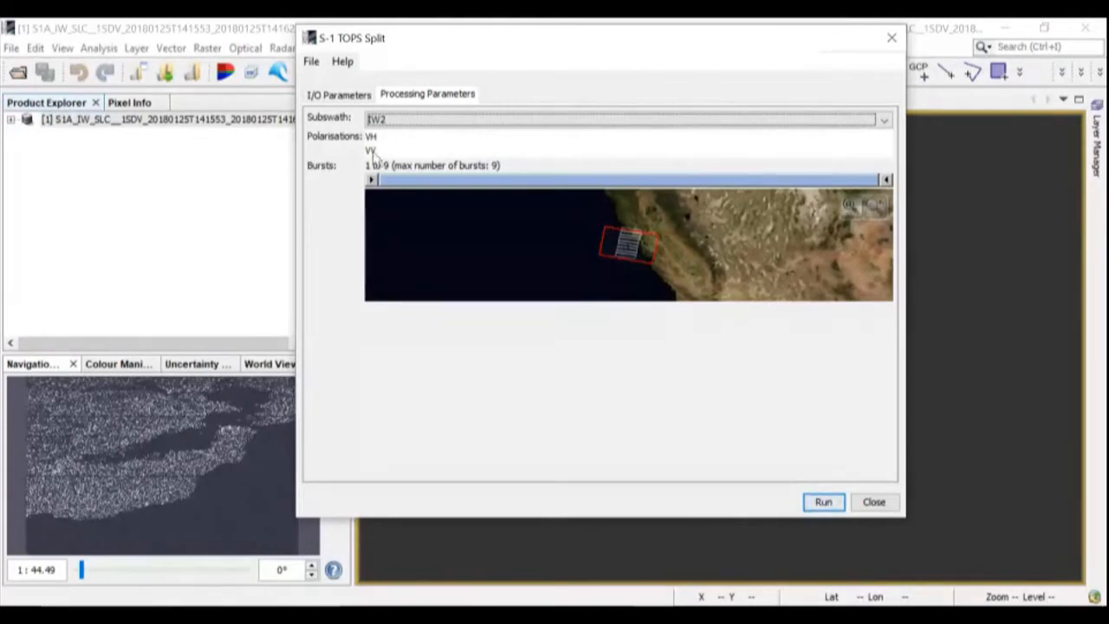
Select the VV polarisation and limit the burst range to 2 to 7.
click(372, 151)
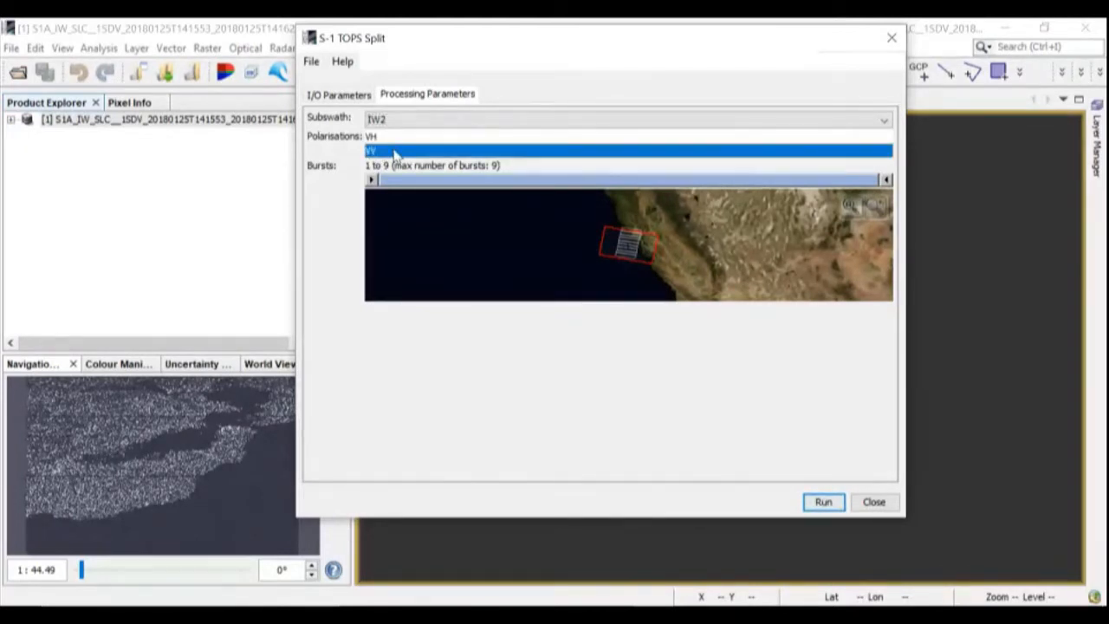
click(371, 139)
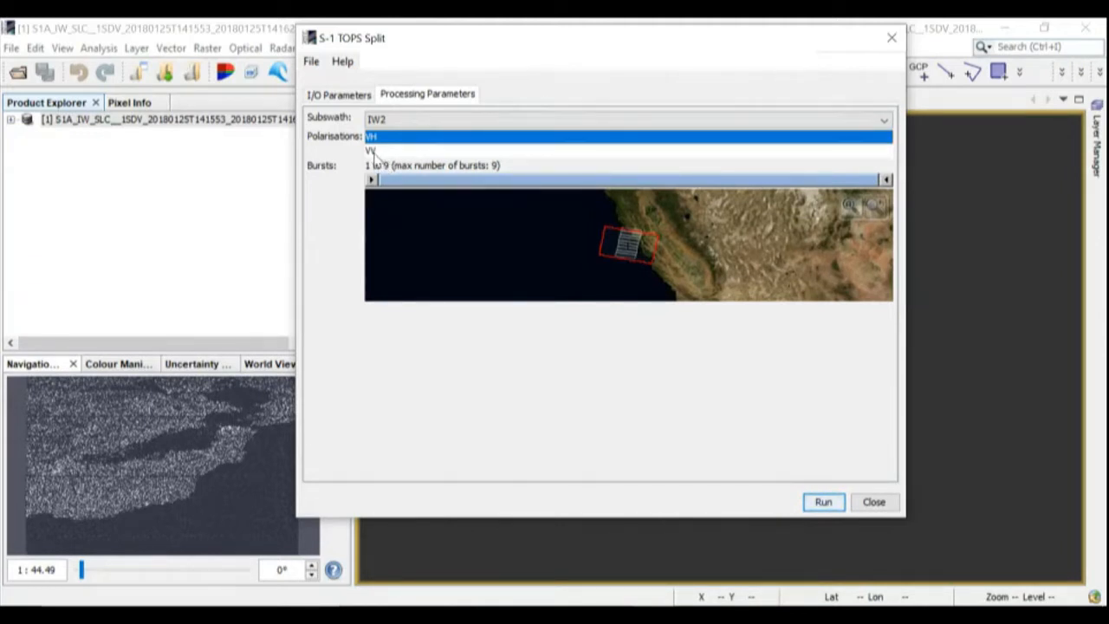
click(373, 151)
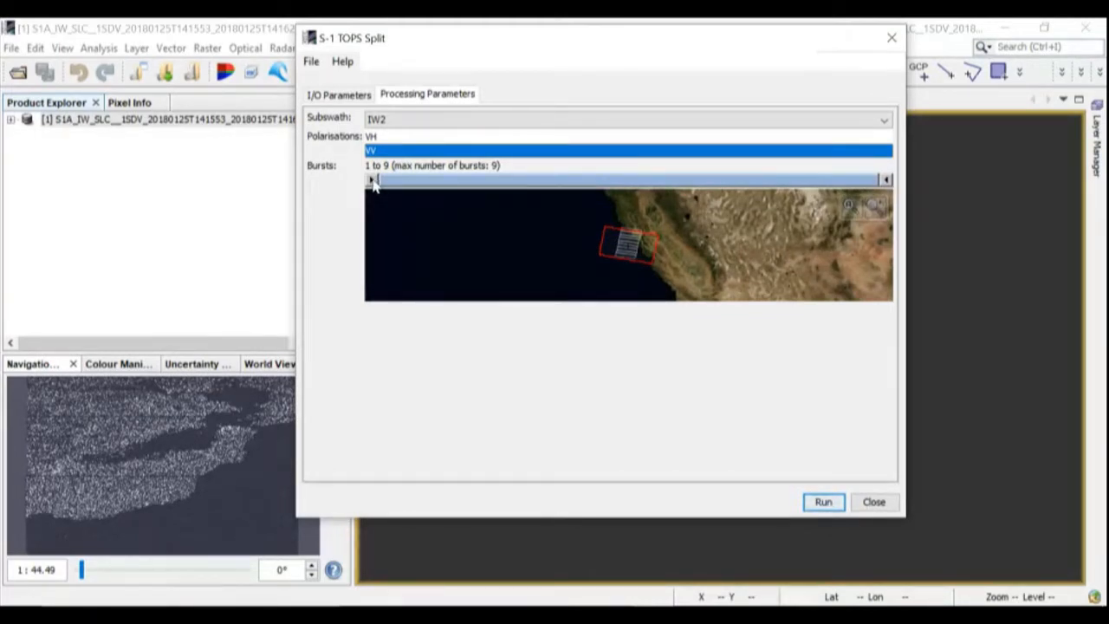
drag(411, 185, 449, 187)
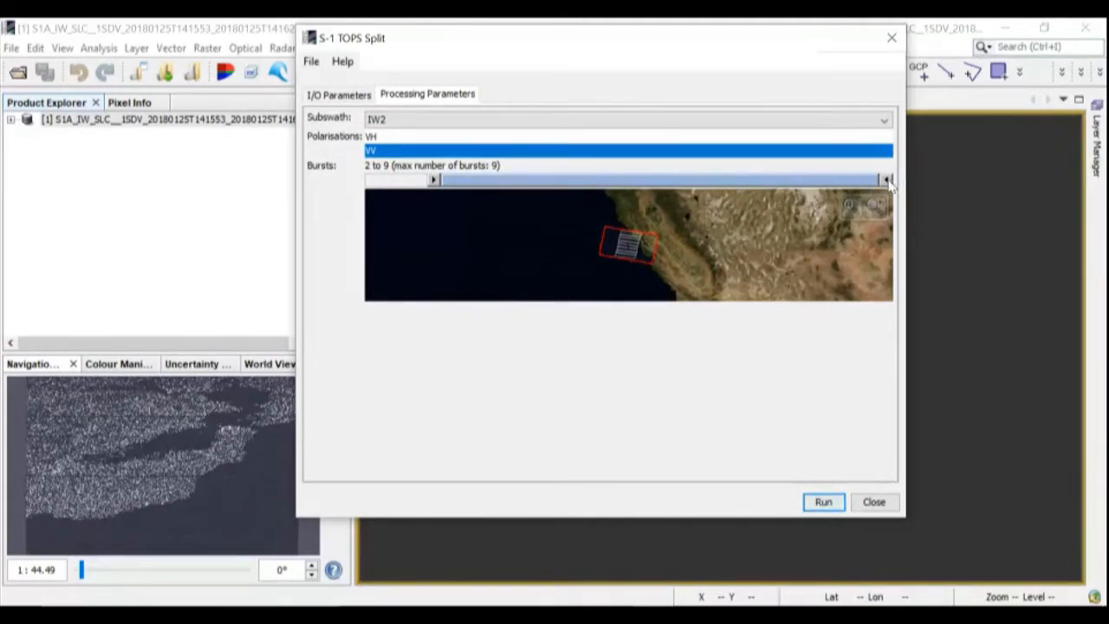
drag(887, 179, 763, 182)
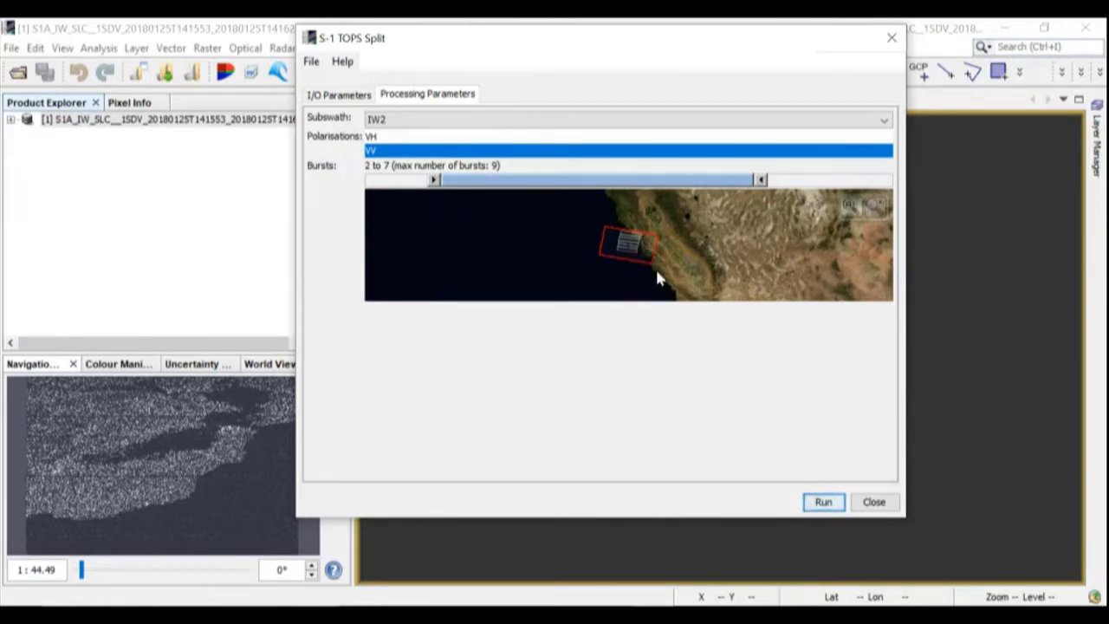
Set the split product's output directory to C:\SAR\DATA\Output.
click(348, 97)
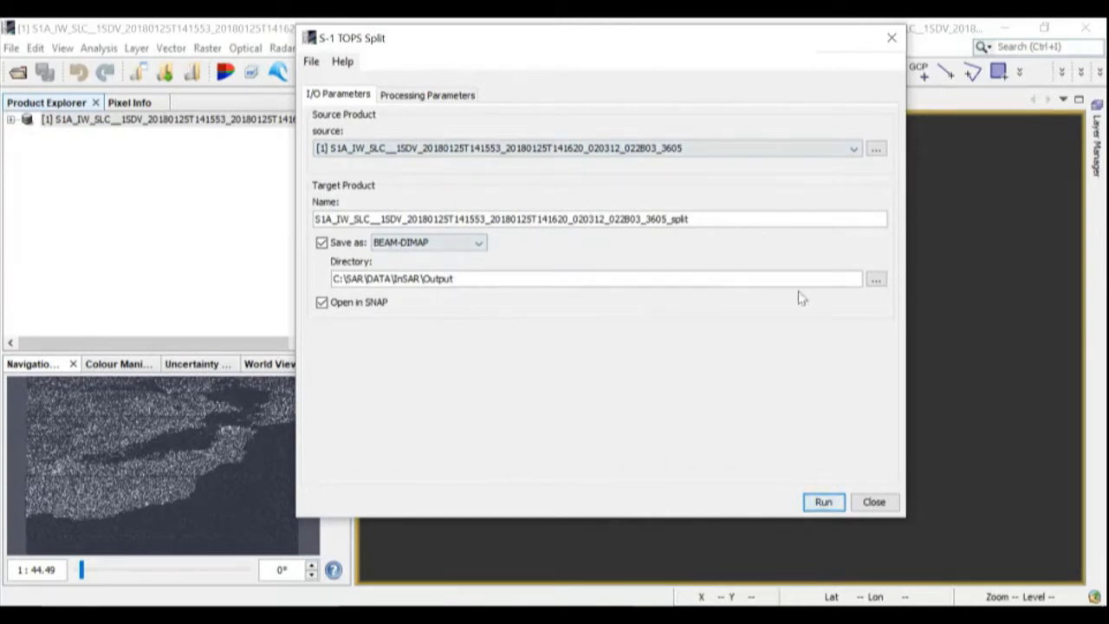
click(877, 279)
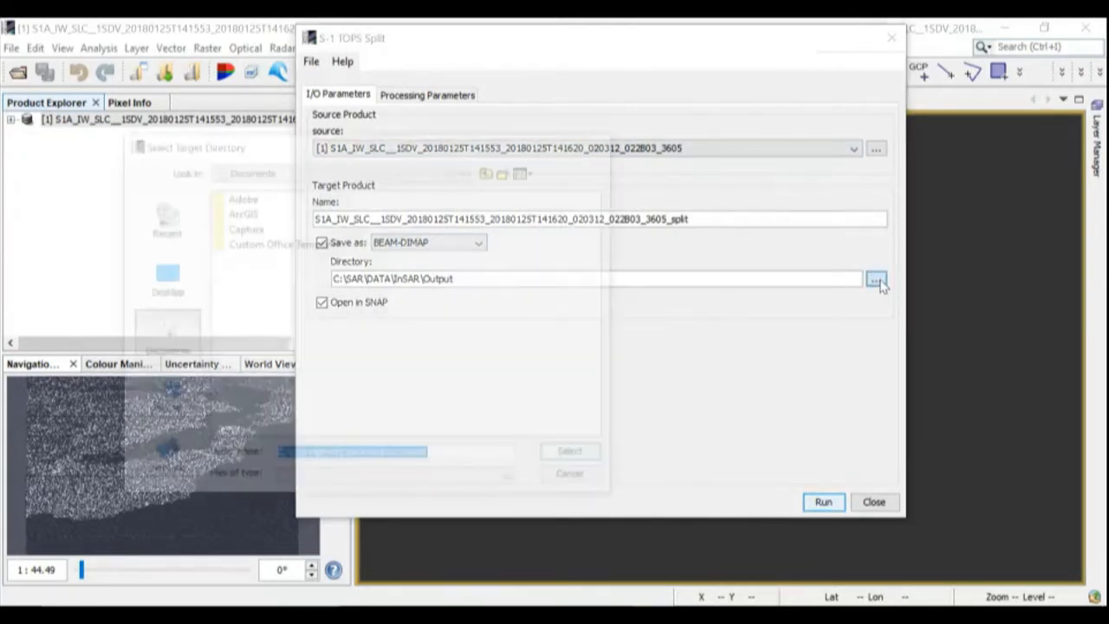
click(289, 171)
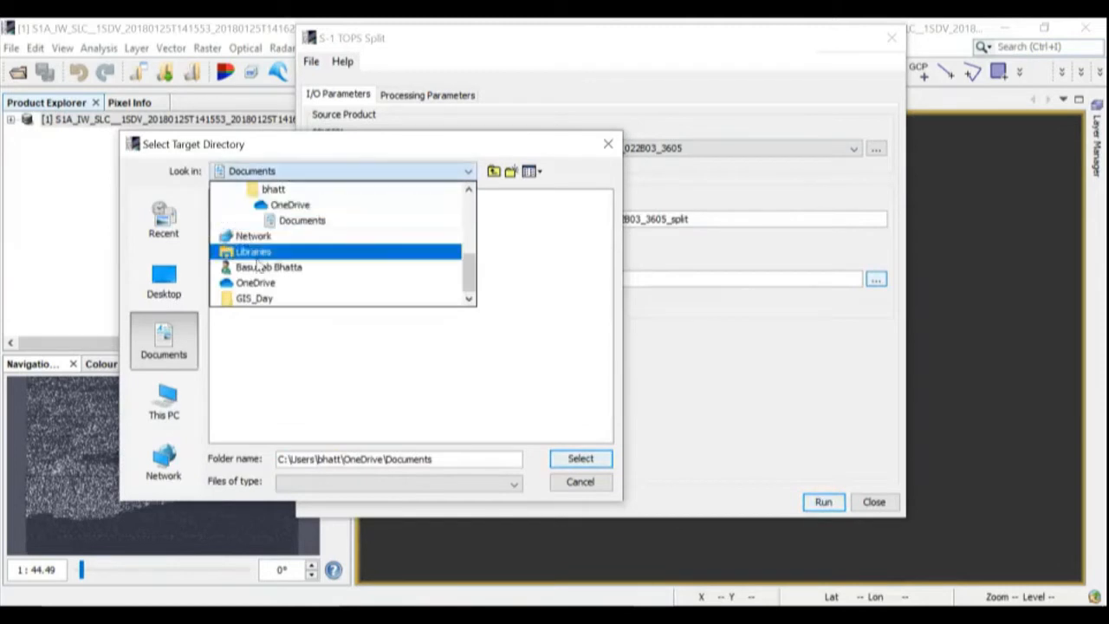
scroll(257, 260, up, 5)
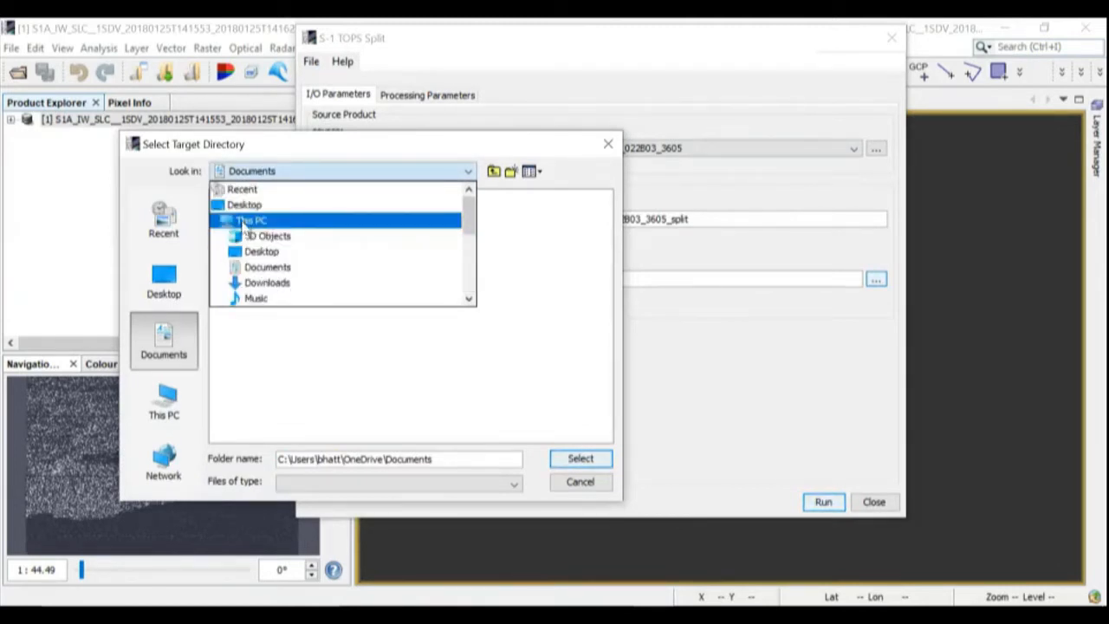
click(246, 223)
double_click(266, 309)
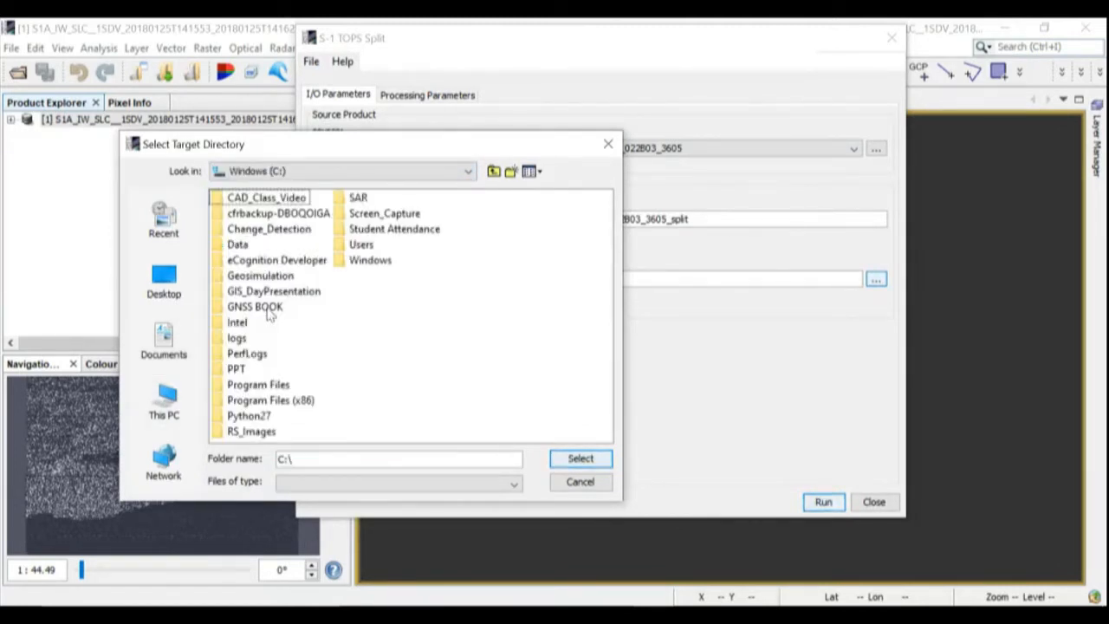
double_click(358, 198)
click(247, 216)
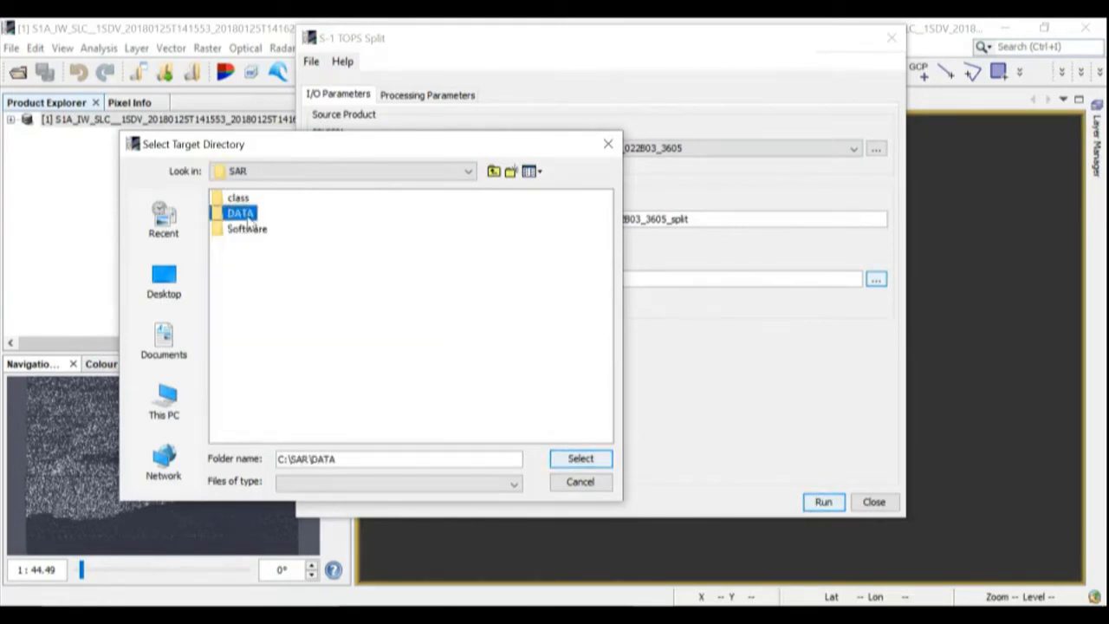
double_click(247, 217)
double_click(246, 214)
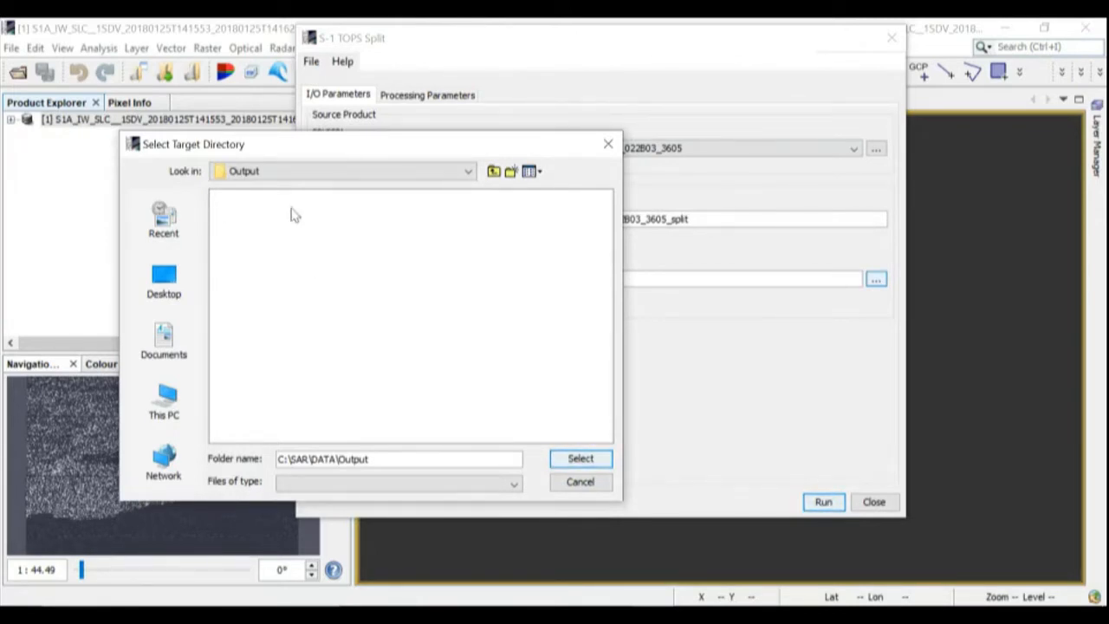
click(581, 459)
Run the TOPS split with subswath IW2, VV polarisation and bursts 2 to 7, and close its dialog.
click(429, 97)
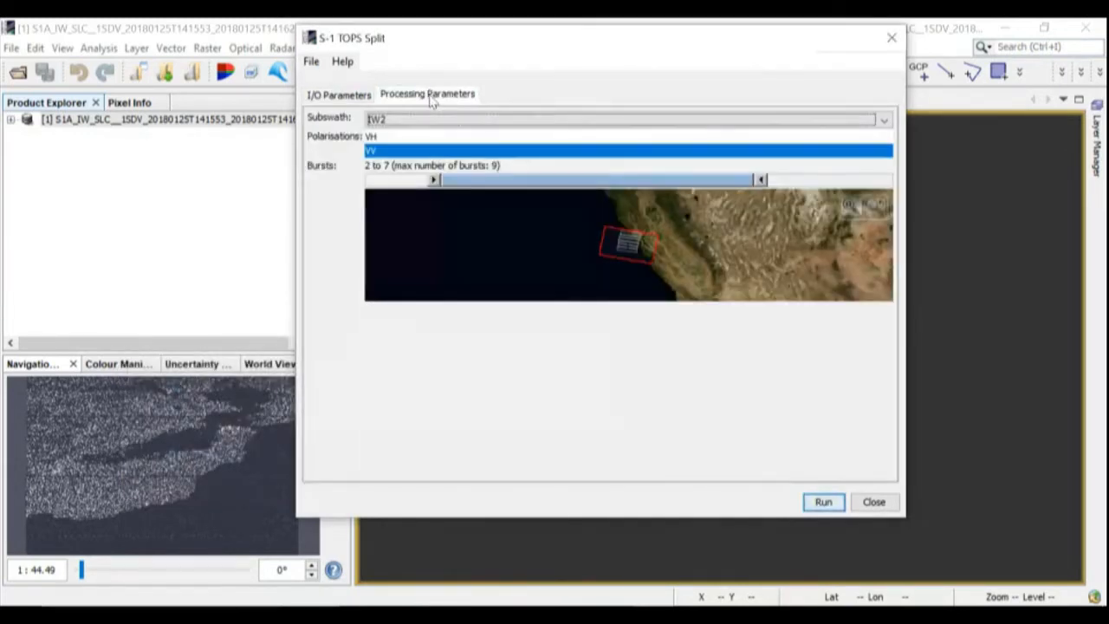
click(382, 155)
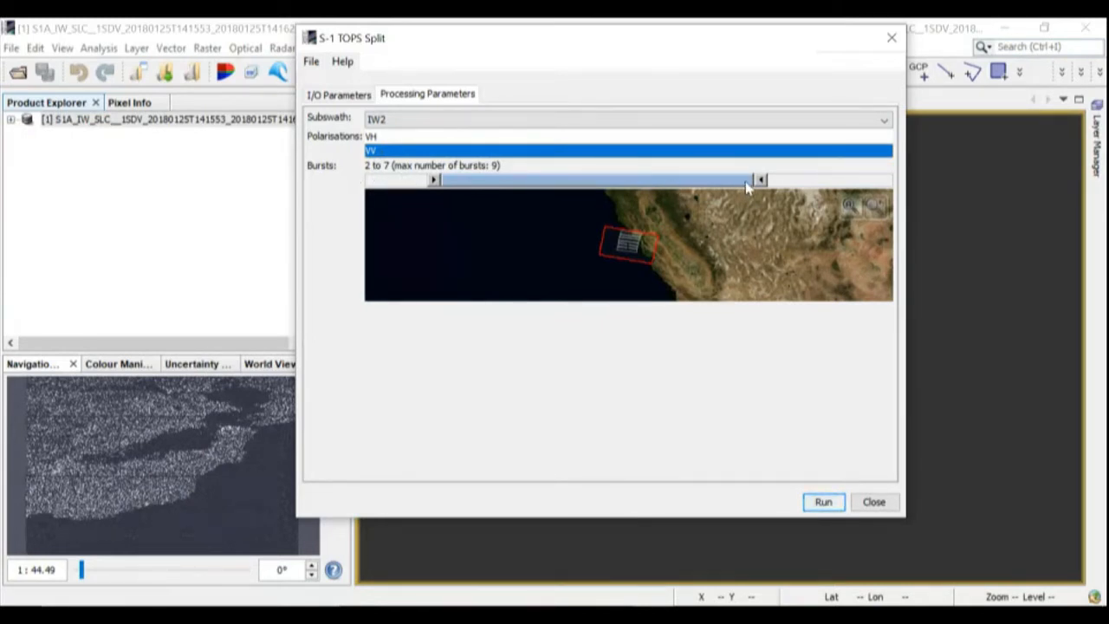
click(828, 507)
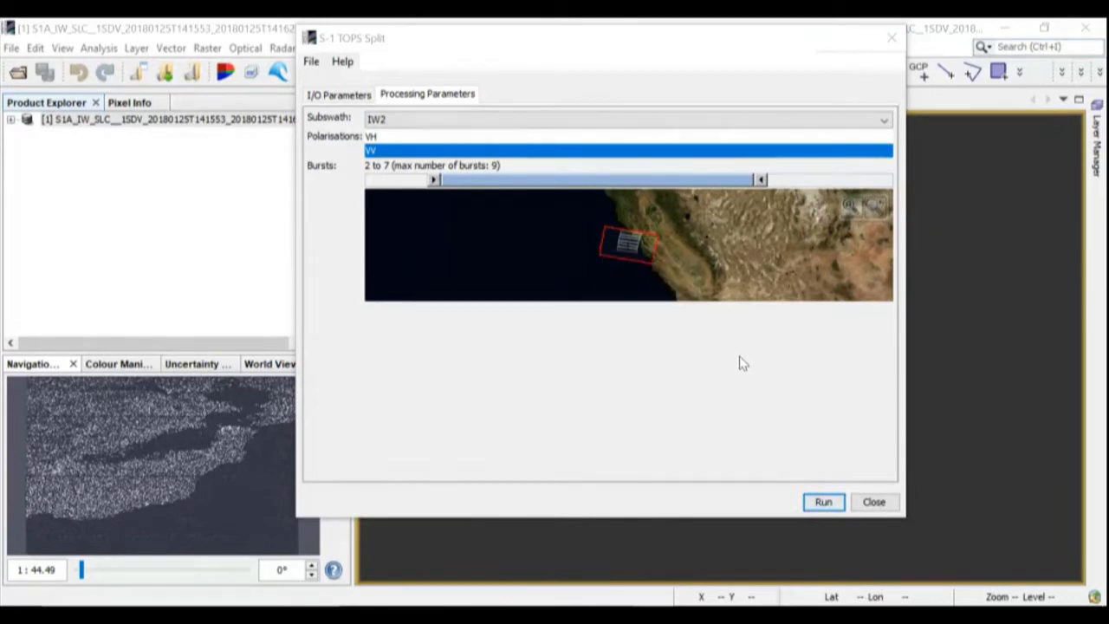
click(874, 506)
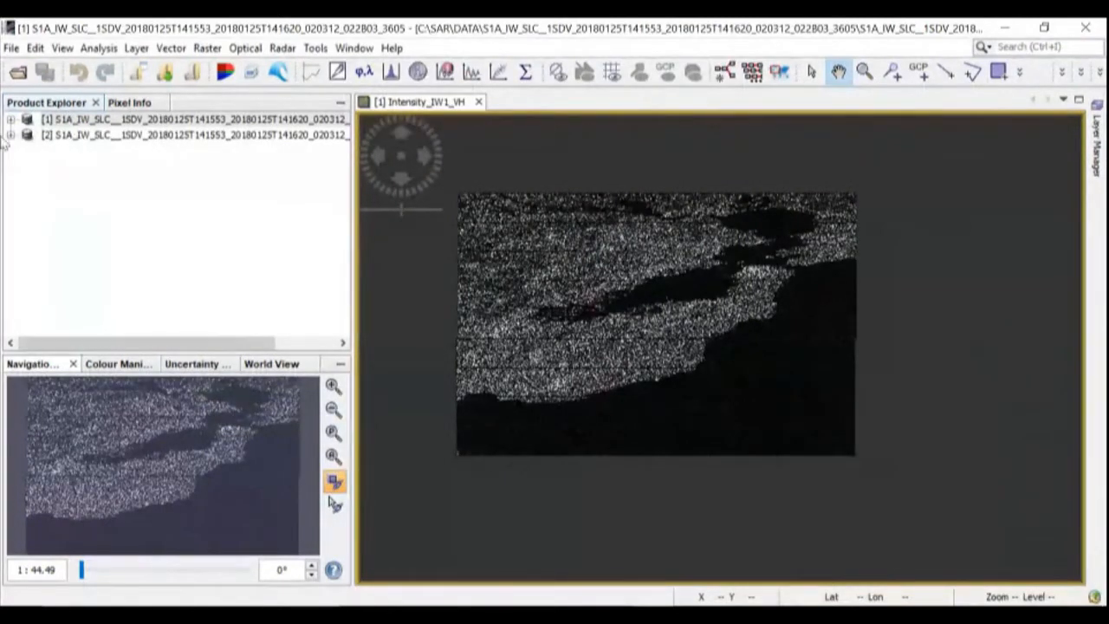
Expand the split product's bands and go through i_IW2_VV, q_IW2_VV and Intensity_IW2_VV.
click(10, 136)
click(26, 199)
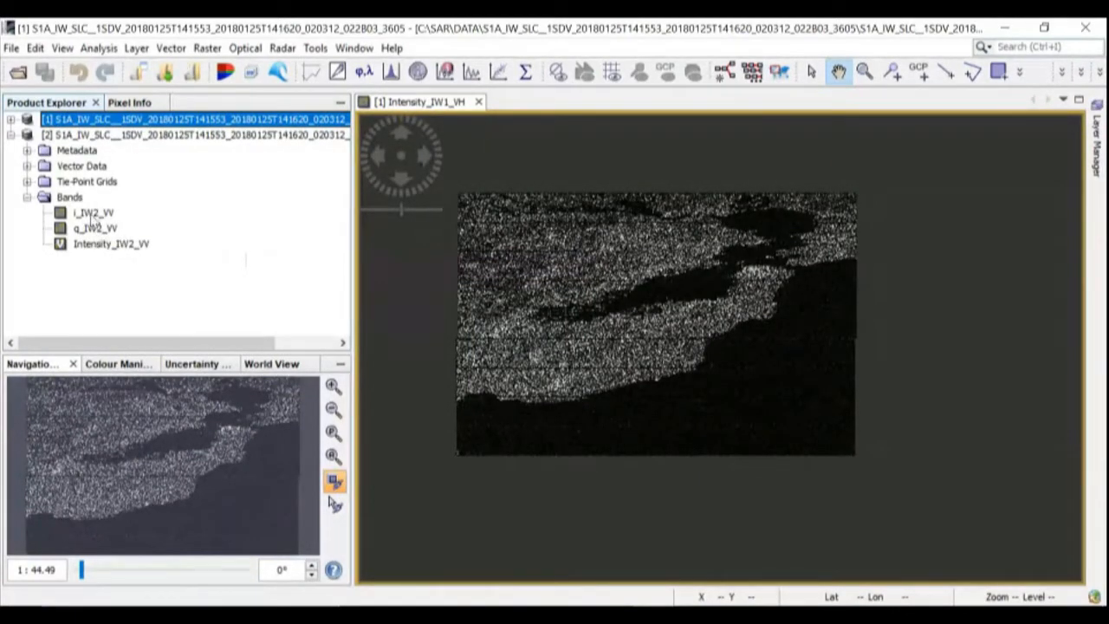
click(92, 214)
click(106, 229)
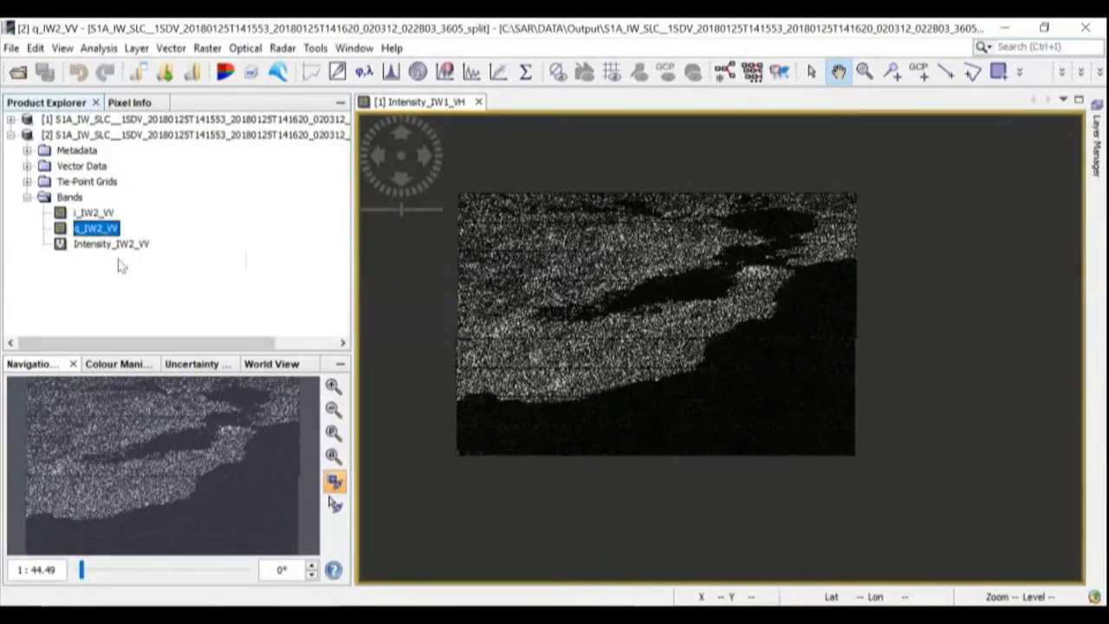
click(95, 214)
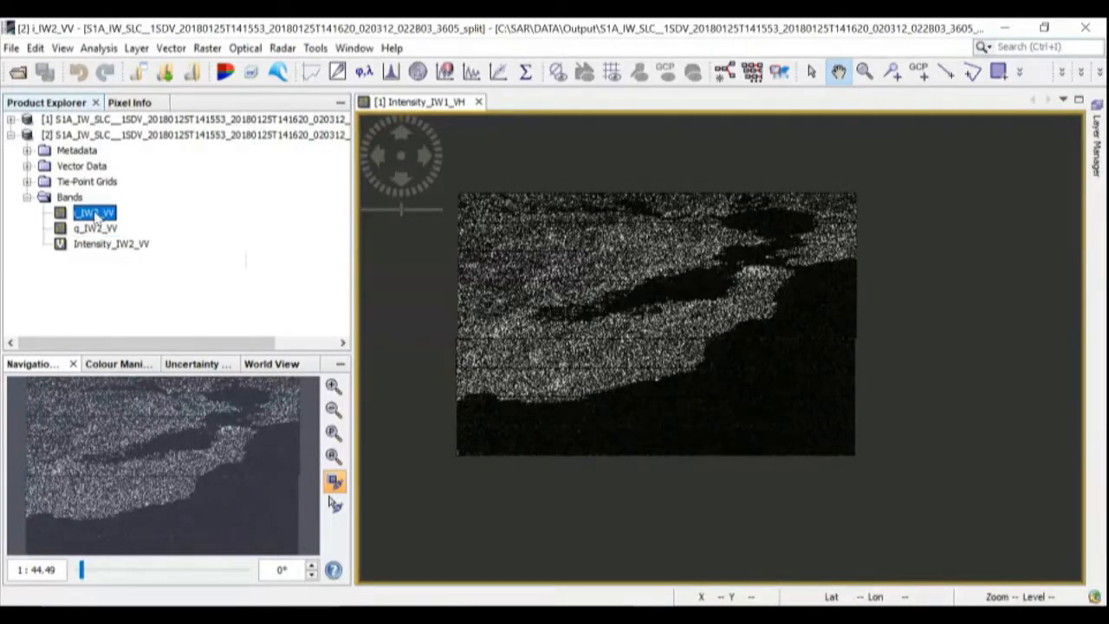
click(95, 229)
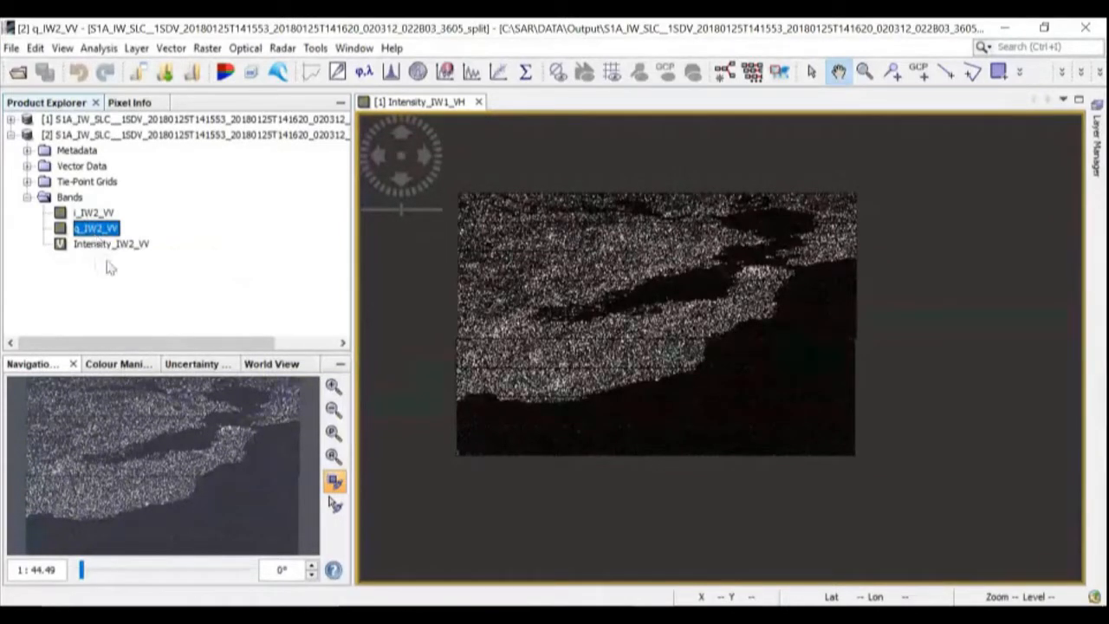
click(104, 246)
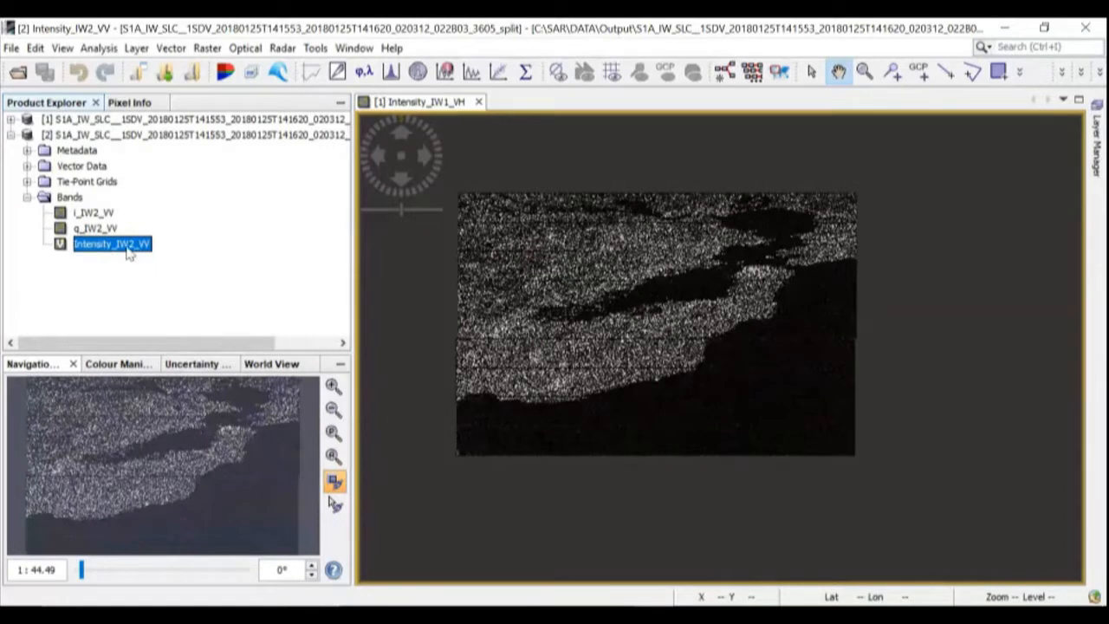
Open the split product's Intensity_IW2_VV band as an image and view its whole extent.
double_click(115, 247)
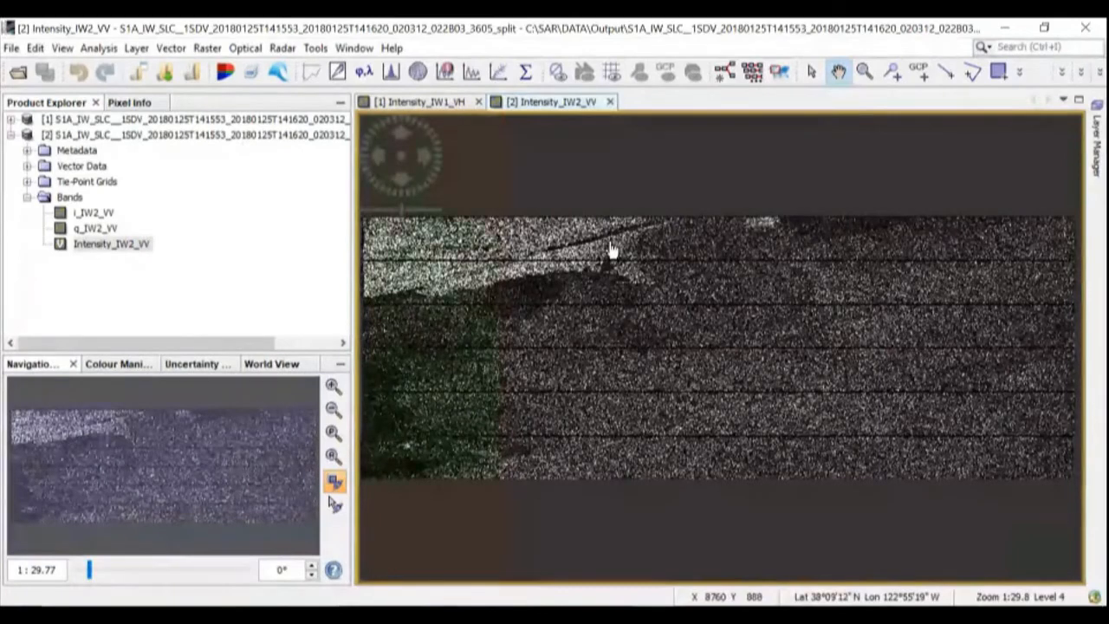
scroll(629, 306, up, 2)
scroll(629, 306, down, 4)
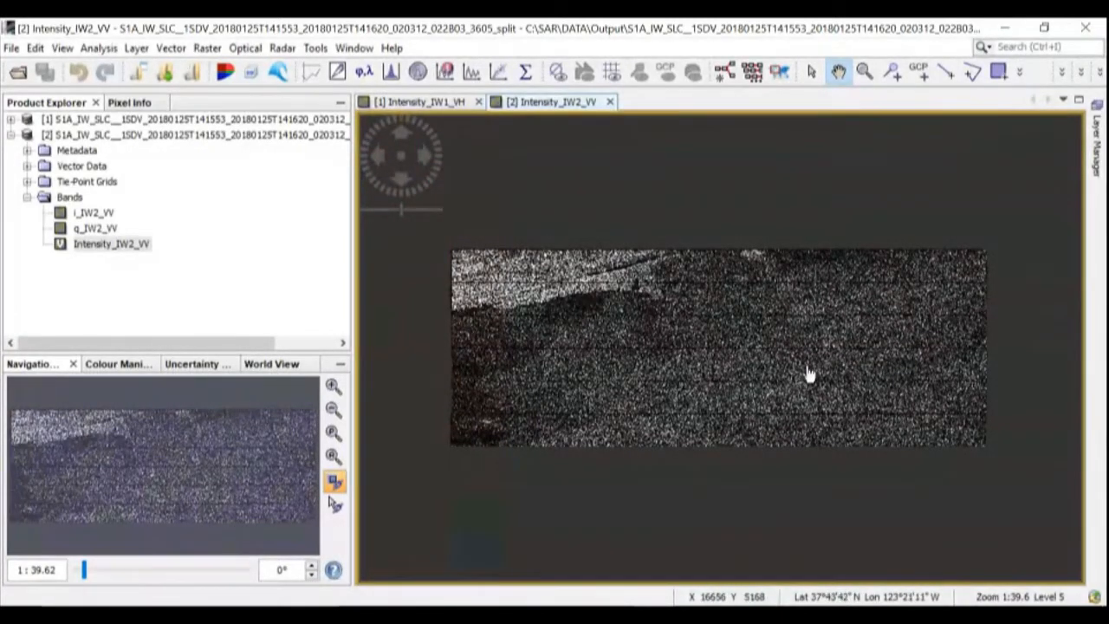
Compare the split product's footprint with the original product's on the World View globe, down to the coastline.
click(271, 364)
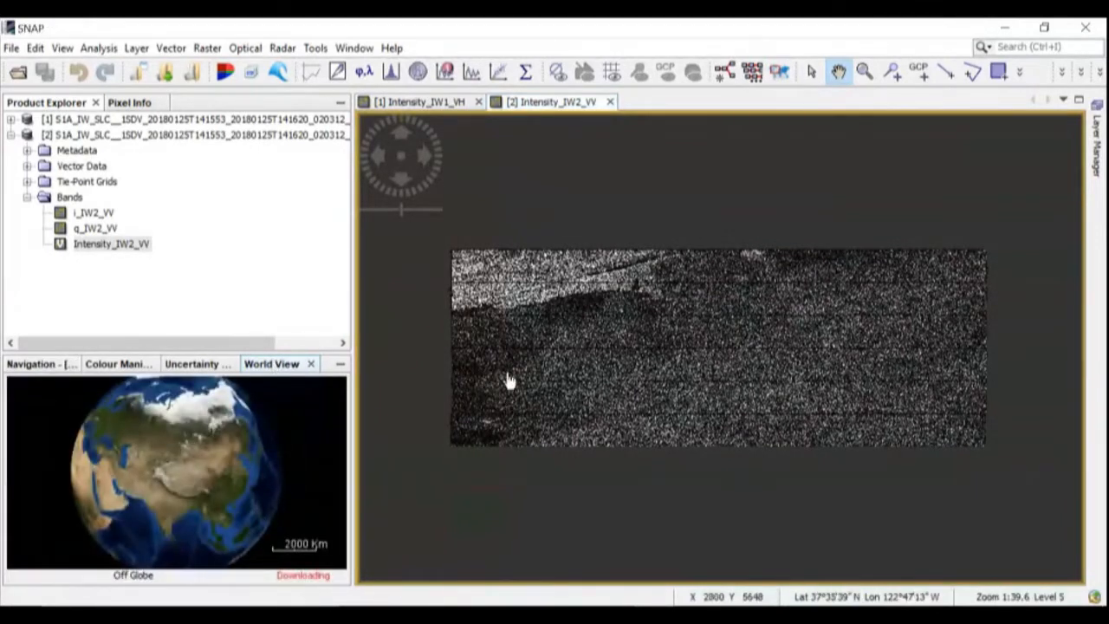
scroll(171, 483, down, 2)
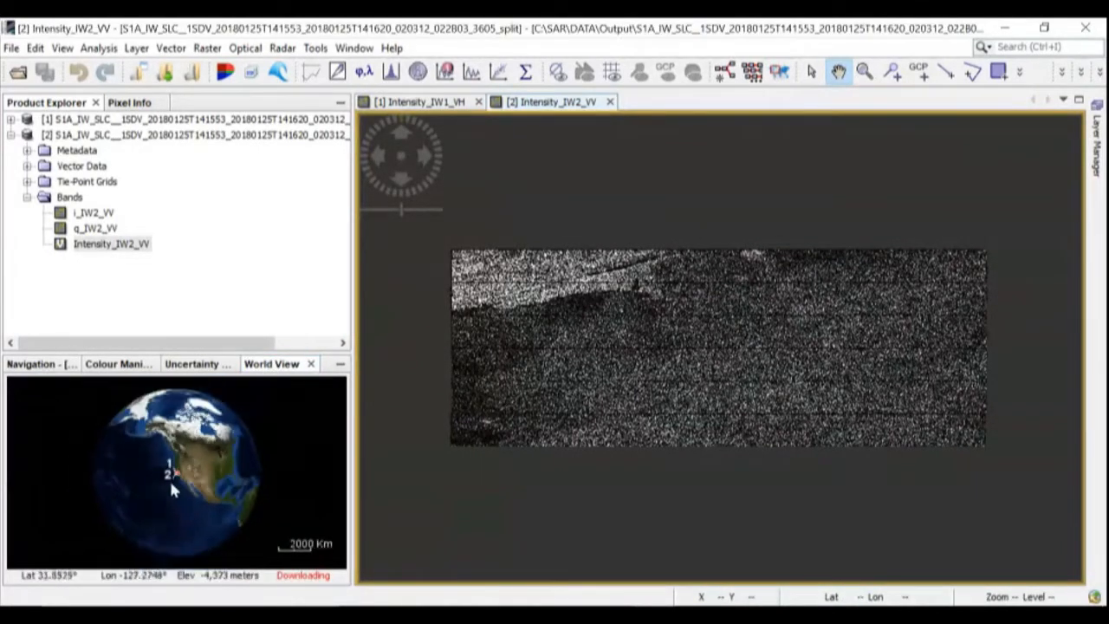
scroll(169, 478, up, 5)
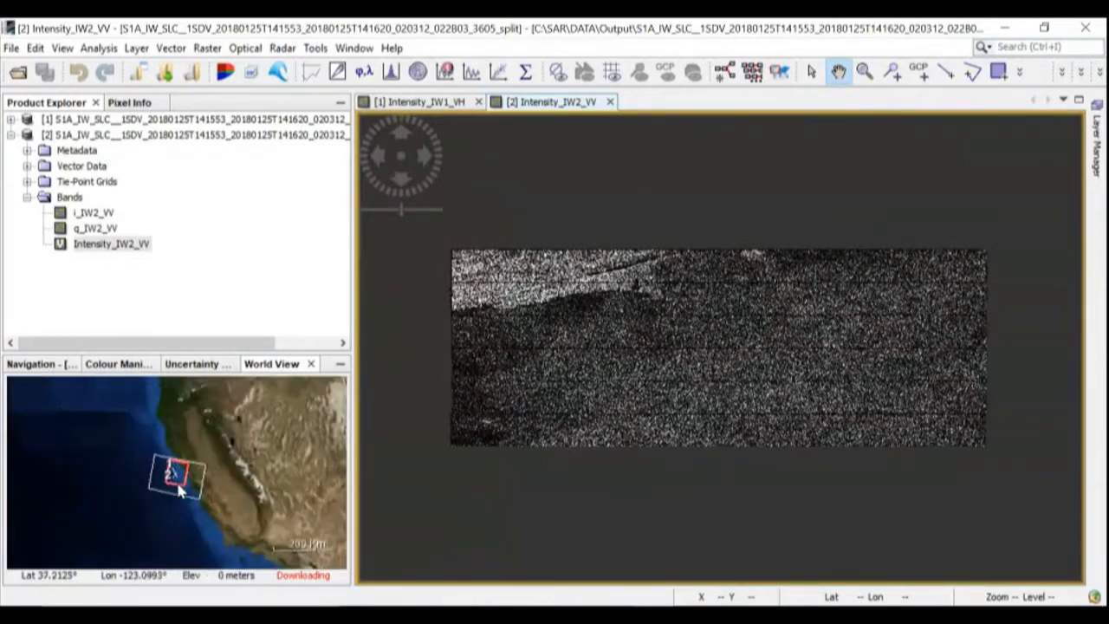
scroll(176, 479, up, 2)
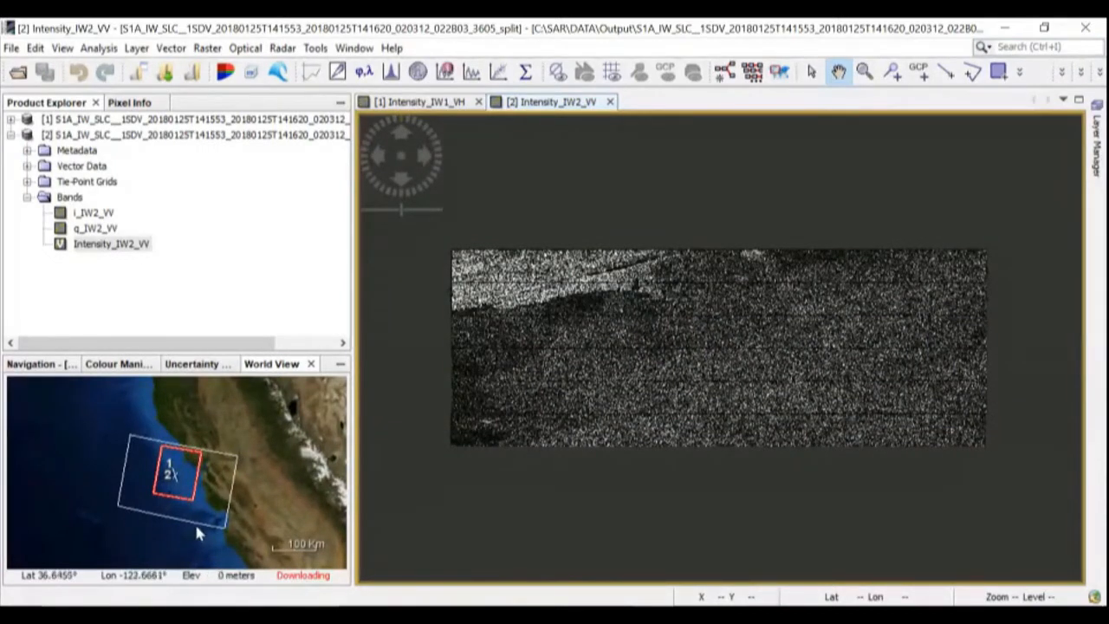
scroll(174, 475, down, 2)
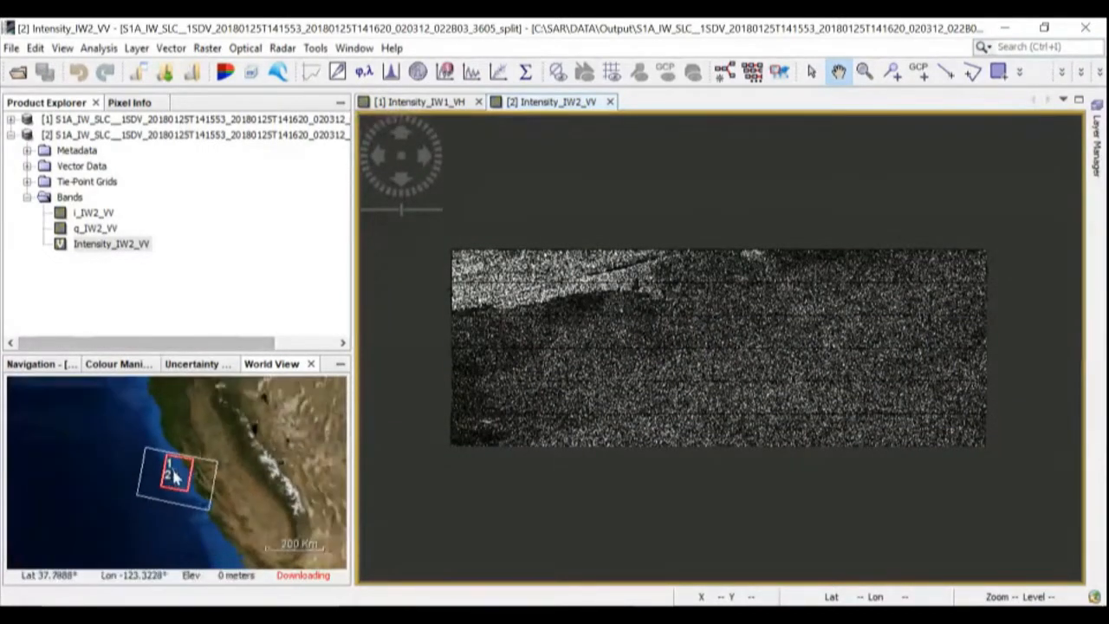
scroll(174, 475, up, 3)
scroll(204, 501, up, 1)
scroll(158, 447, up, 1)
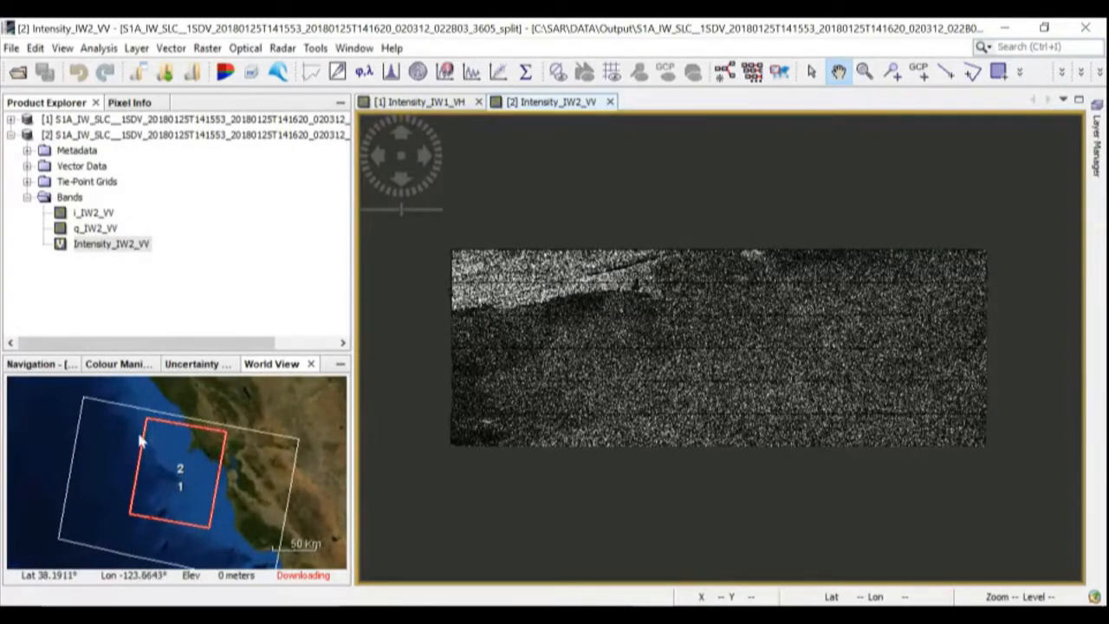
scroll(211, 486, up, 1)
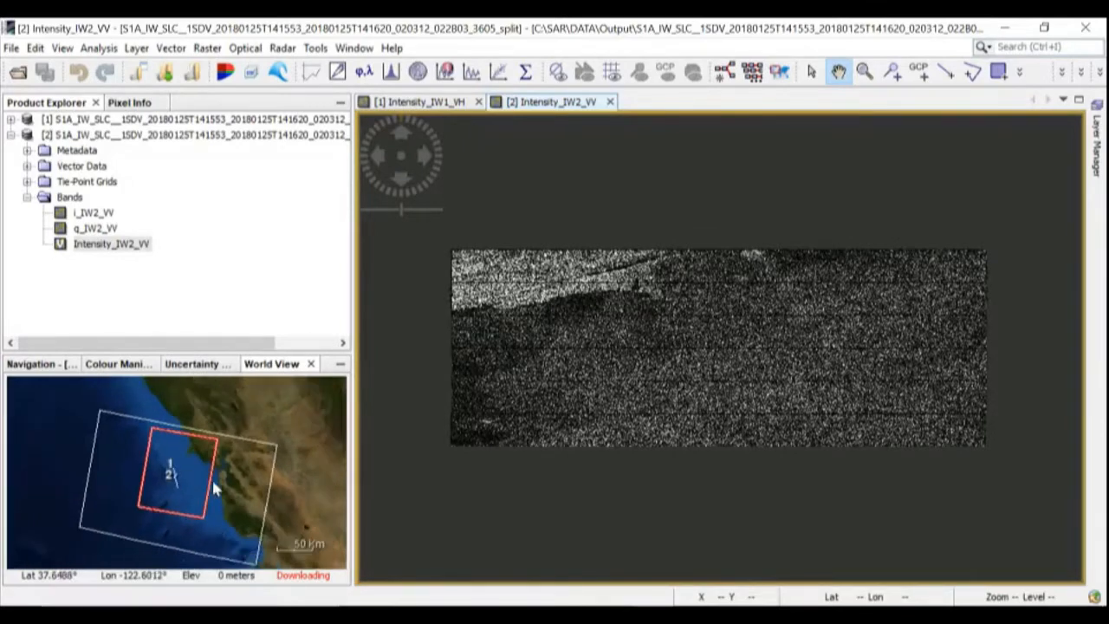
scroll(212, 485, up, 2)
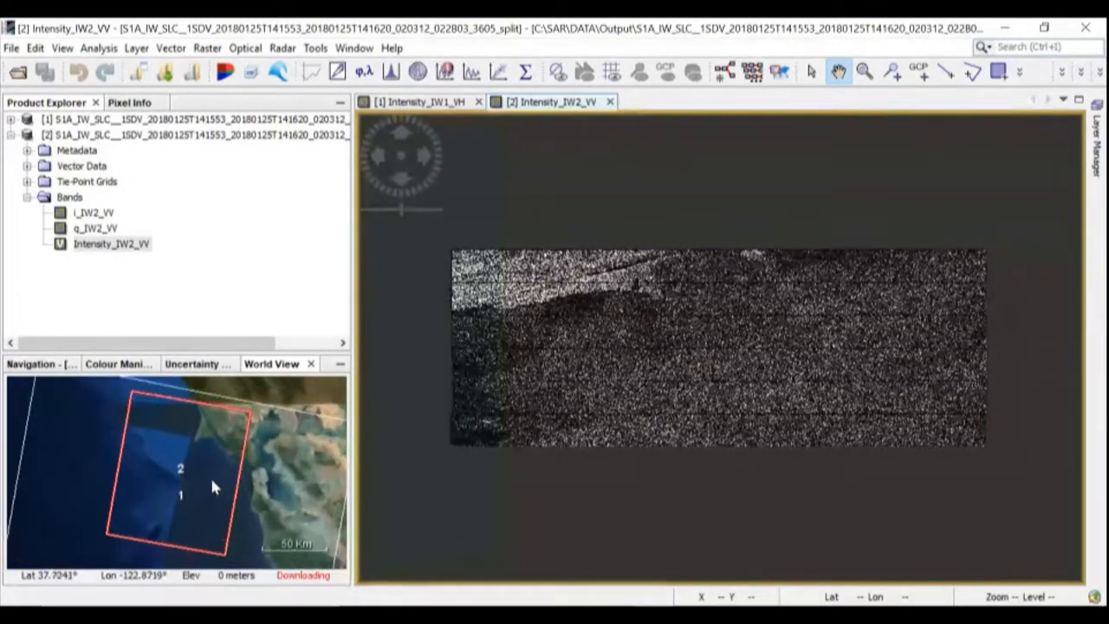
scroll(210, 475, up, 1)
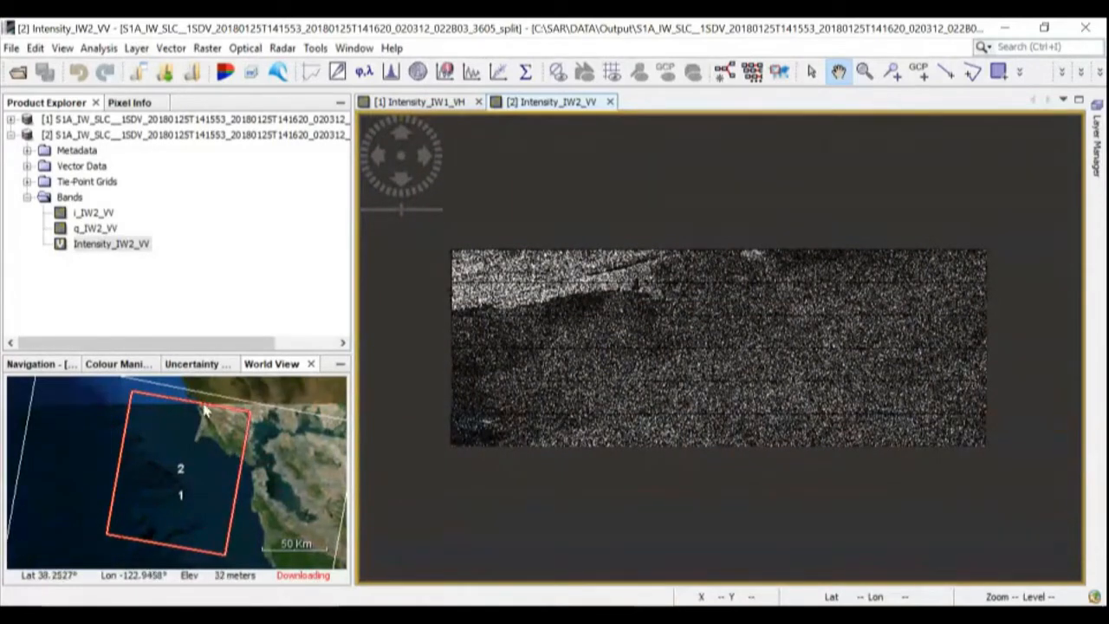
Examine the coastline and burst boundaries in the Intensity_IW2_VV image at closer range and in full.
scroll(520, 279, up, 3)
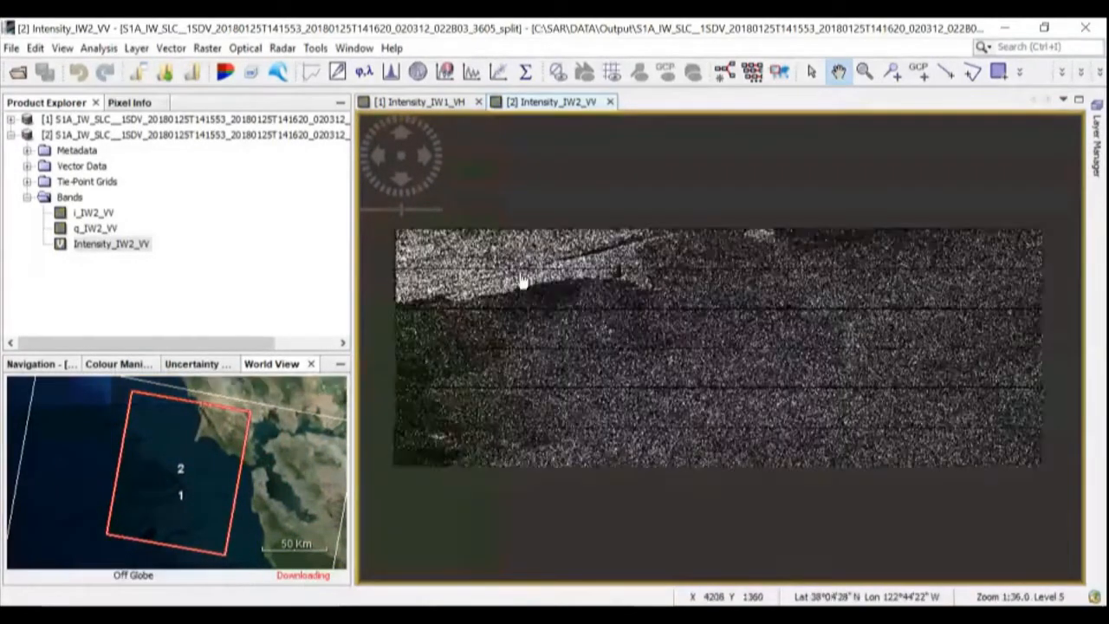
scroll(485, 278, up, 1)
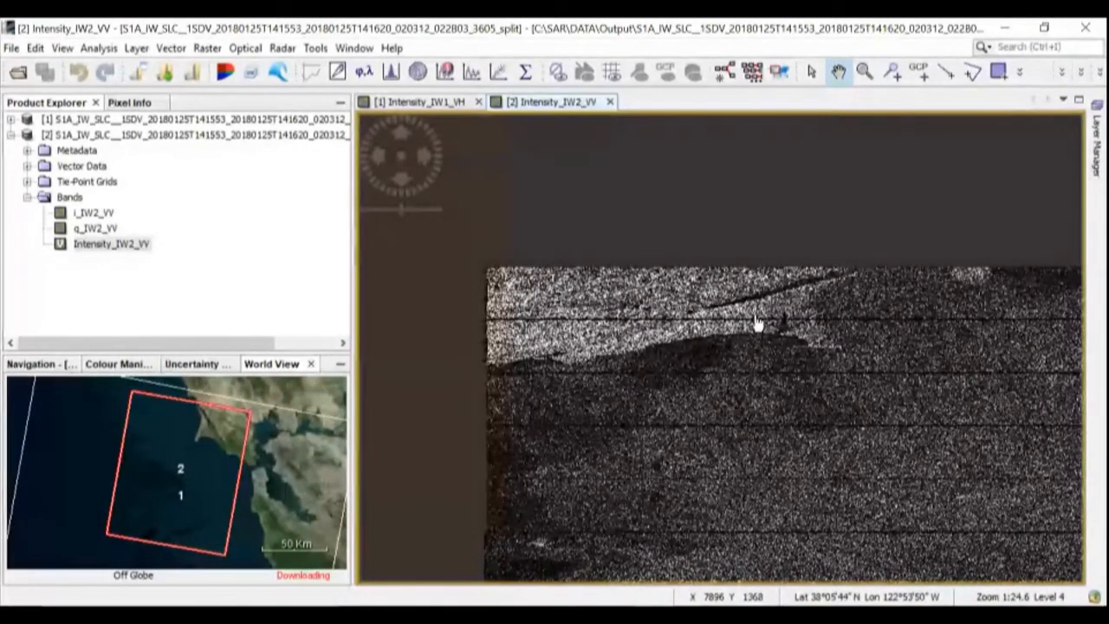
drag(892, 366, 775, 278)
scroll(768, 304, up, 4)
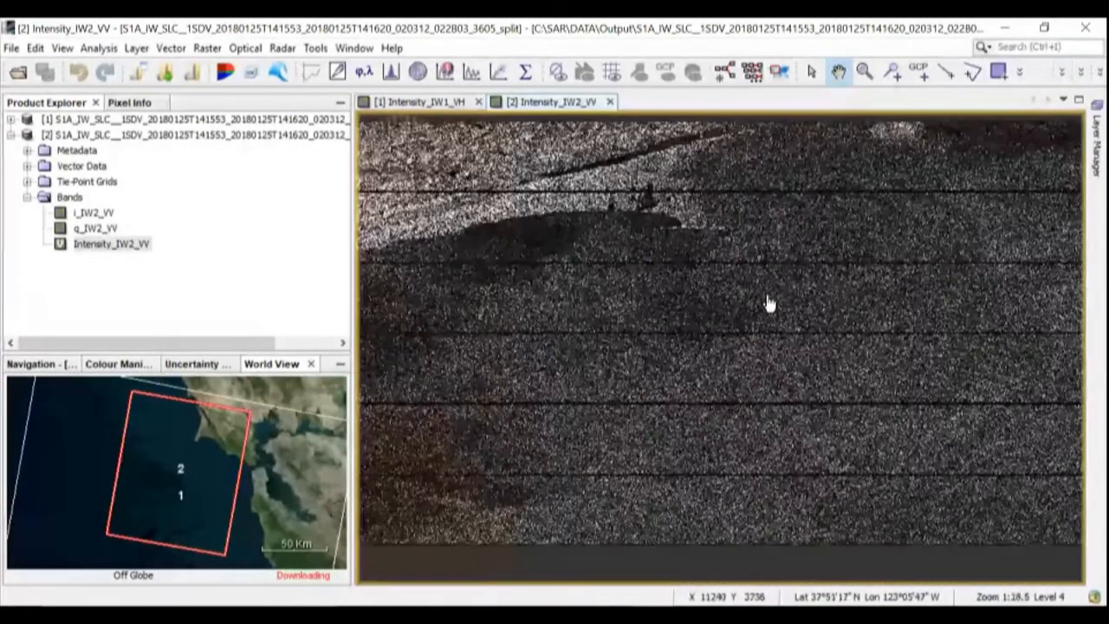
scroll(755, 310, down, 4)
scroll(763, 322, down, 1)
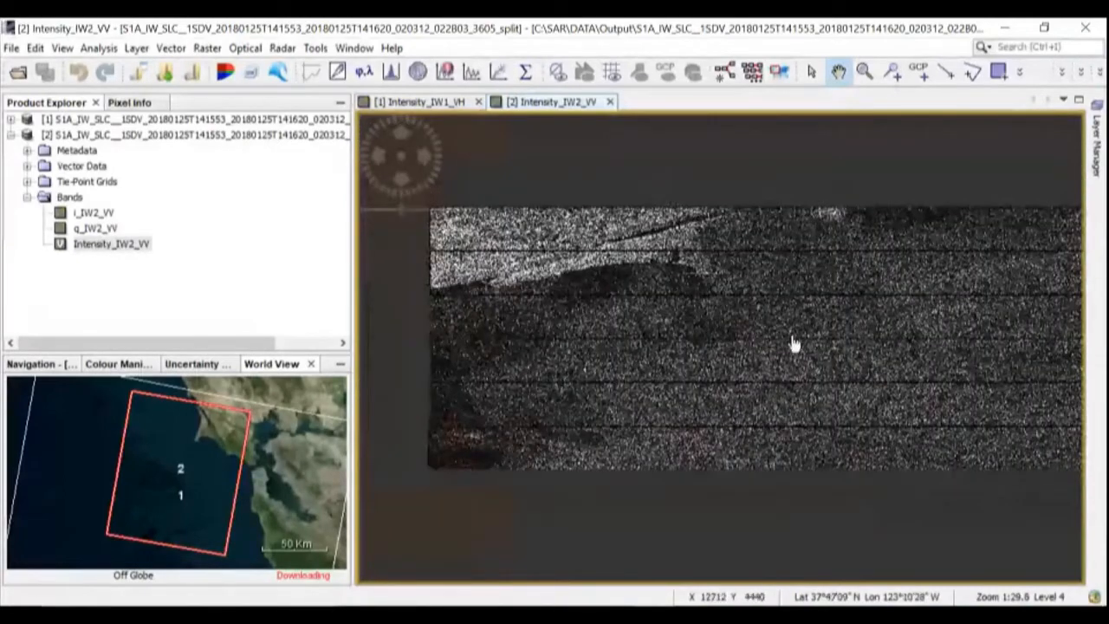
drag(770, 340, 741, 339)
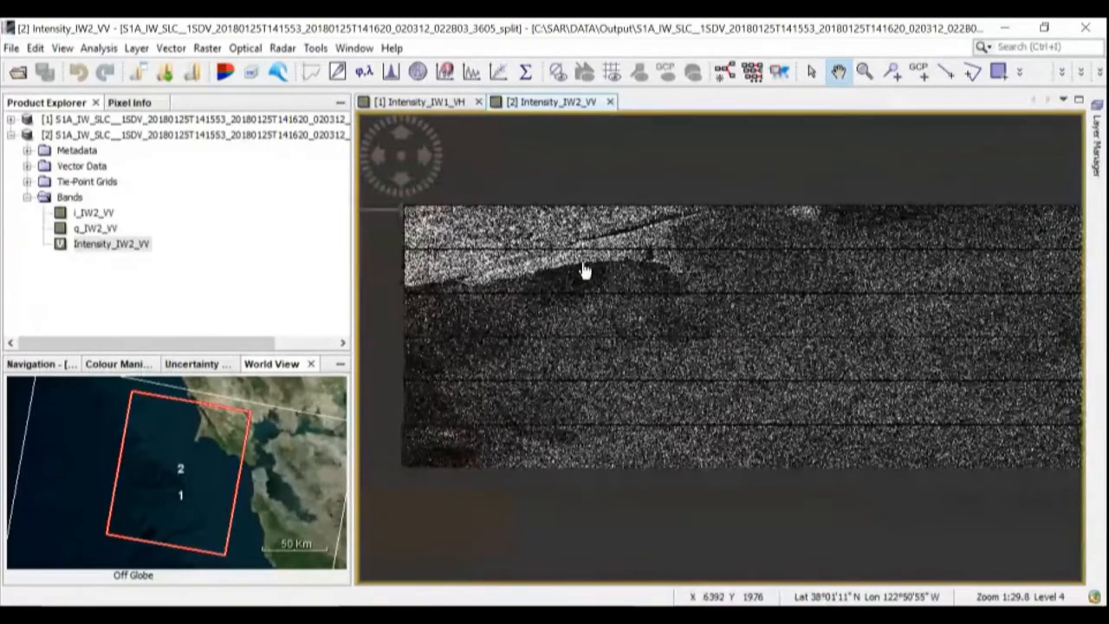
scroll(585, 269, up, 2)
scroll(586, 269, down, 4)
drag(685, 309, 665, 316)
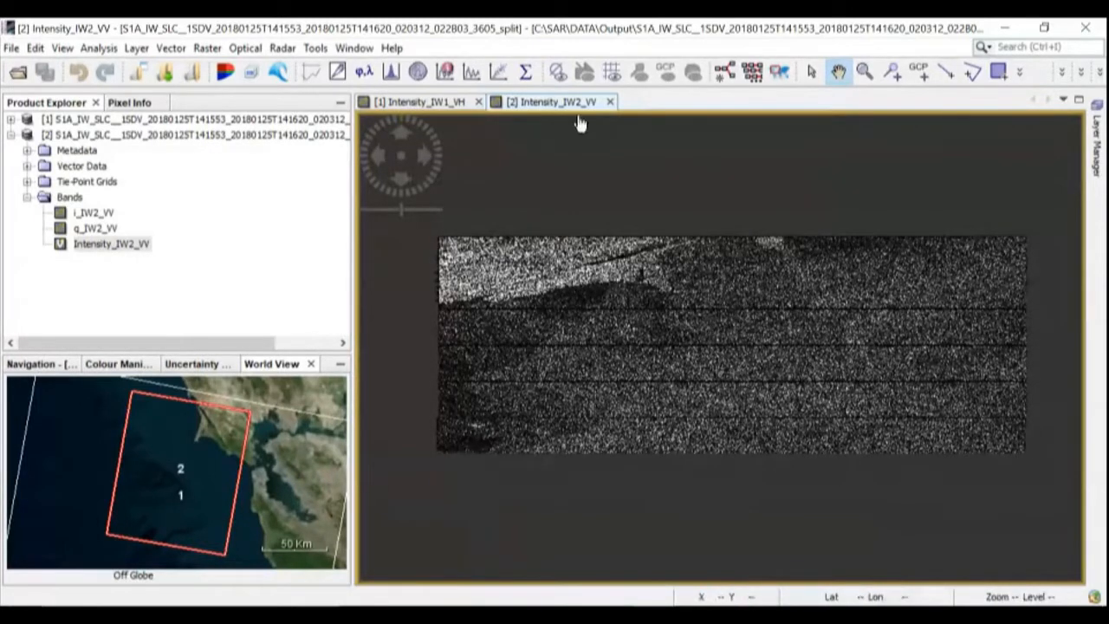
Close the Intensity_IW2_VV and Intensity_IW1_VH image views and collapse the split product in the product tree.
click(610, 102)
click(478, 101)
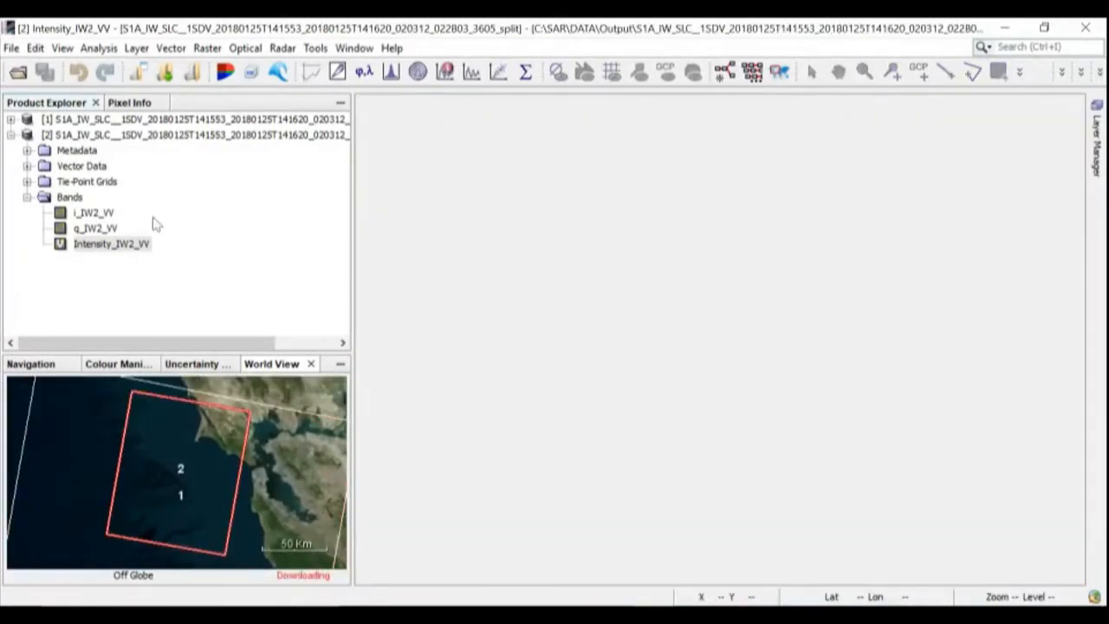
click(6, 137)
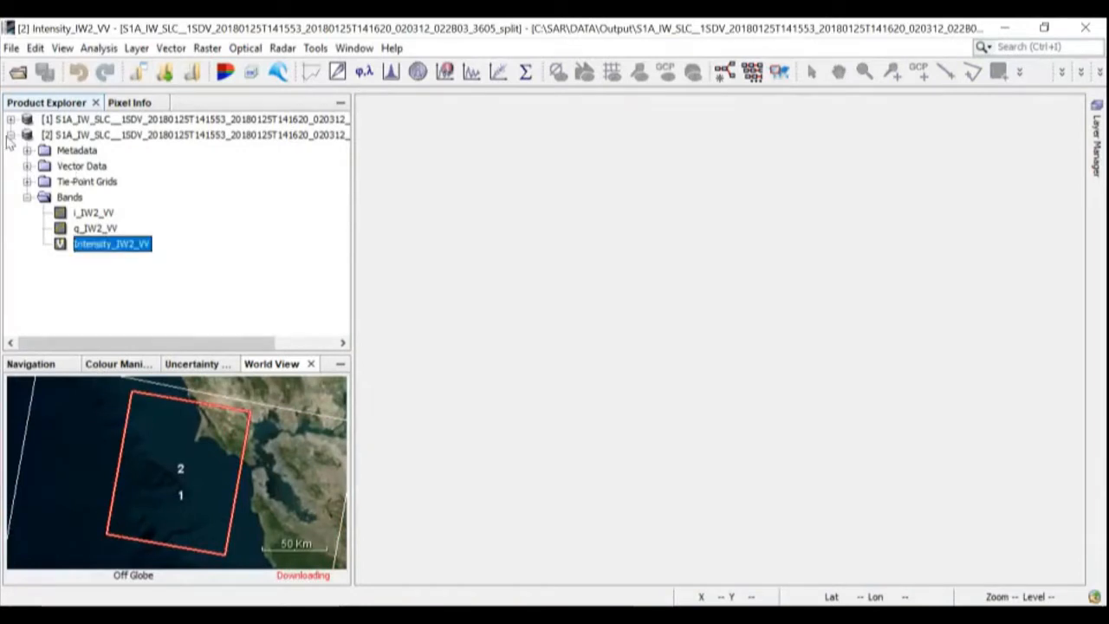
Collapse the split product in the product tree and close the original unsplit Sentinel-1 product.
click(10, 136)
click(56, 121)
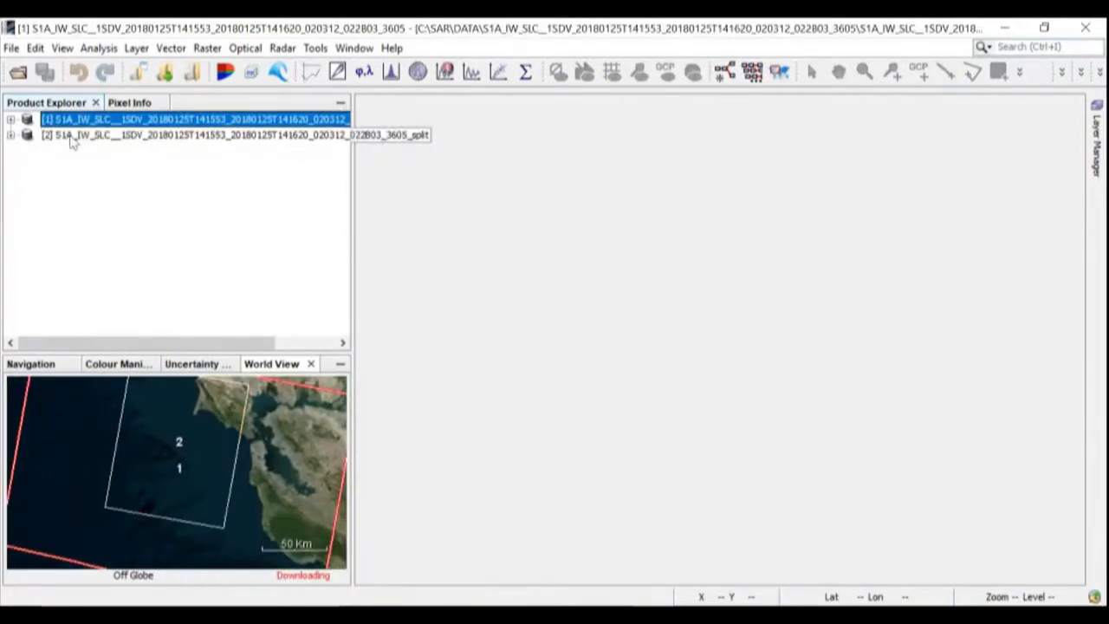
click(78, 137)
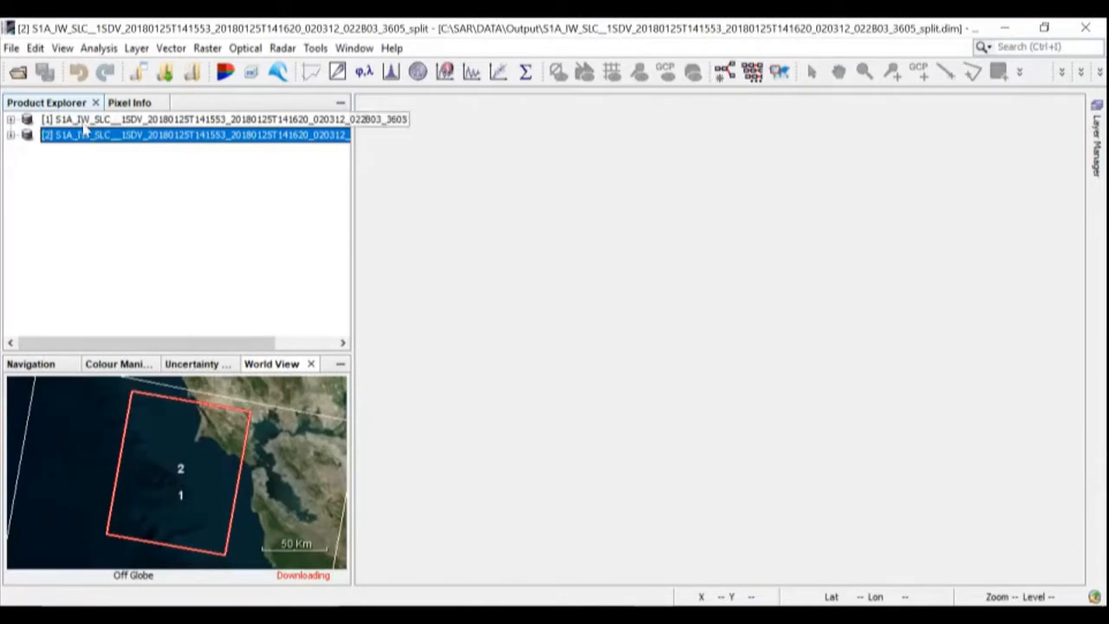
click(93, 121)
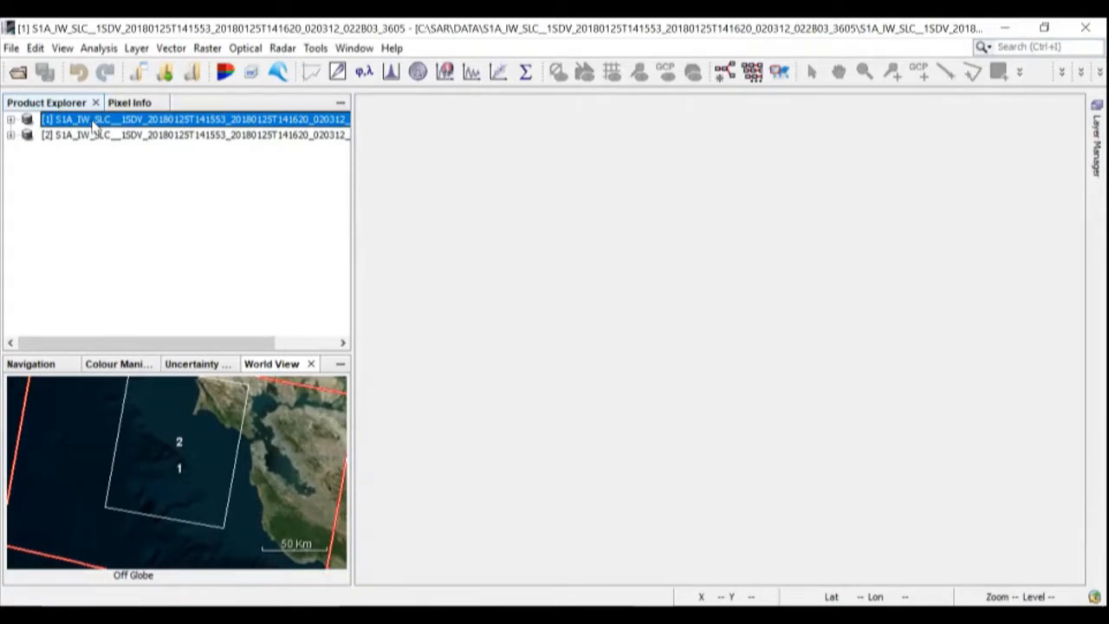
right_click(93, 125)
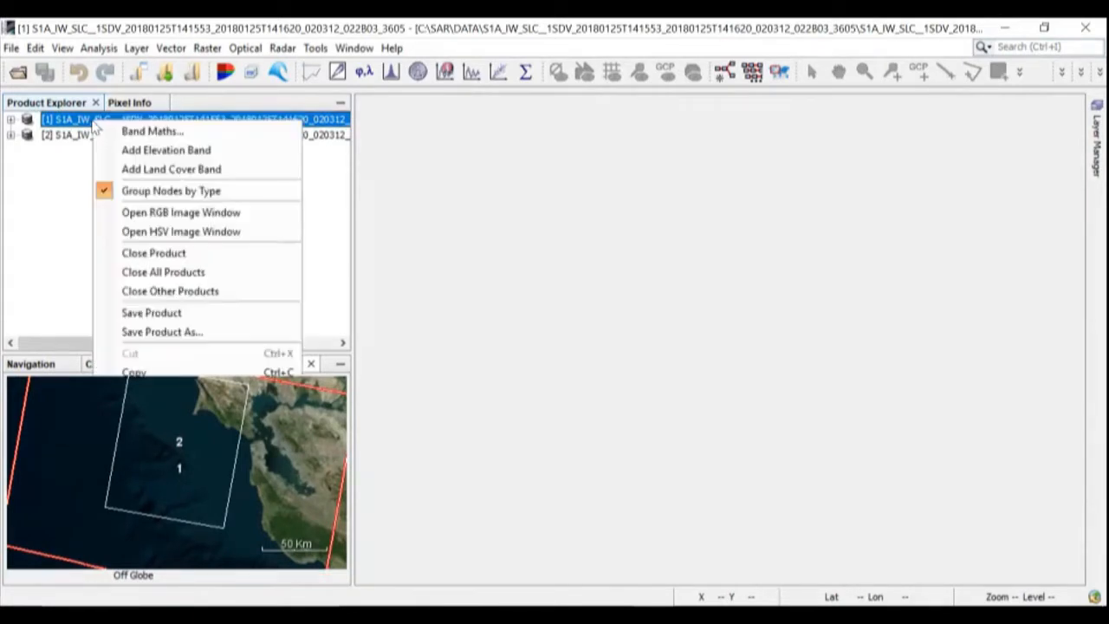
click(176, 260)
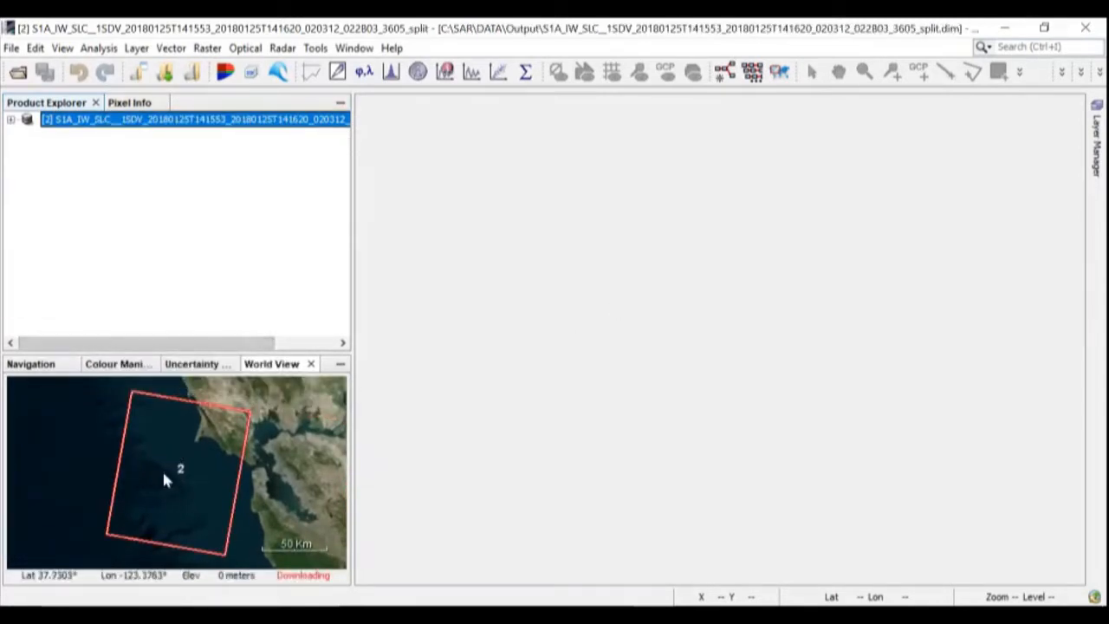
Examine the location of the split product's footprint on the World View globe, from continental scale down to the coastline.
scroll(160, 468, down, 2)
scroll(160, 468, down, 2)
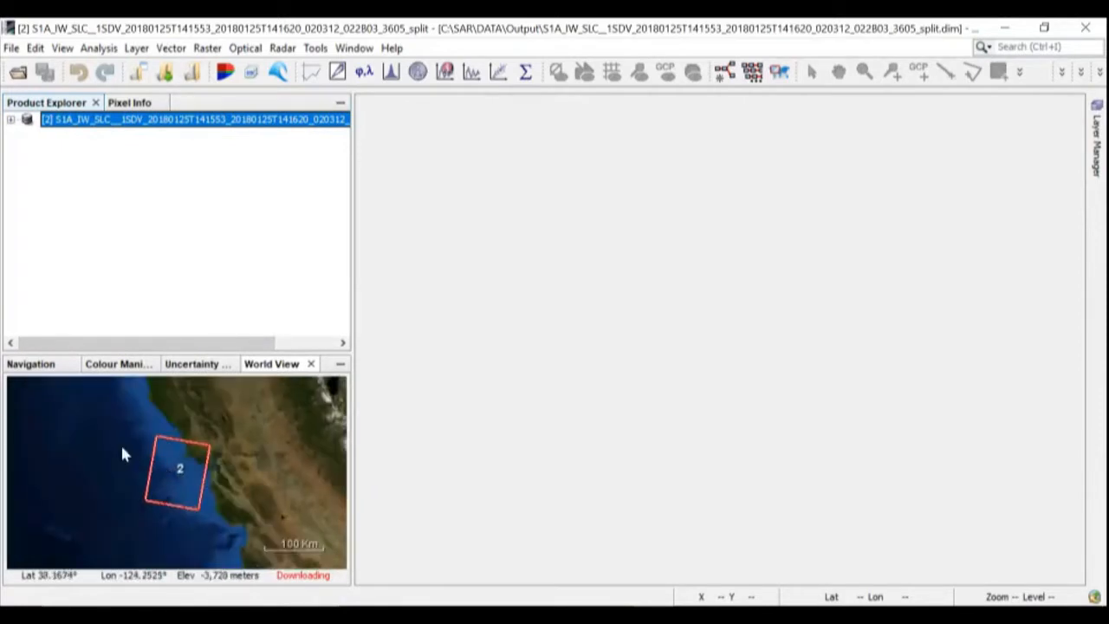
scroll(170, 485, down, 3)
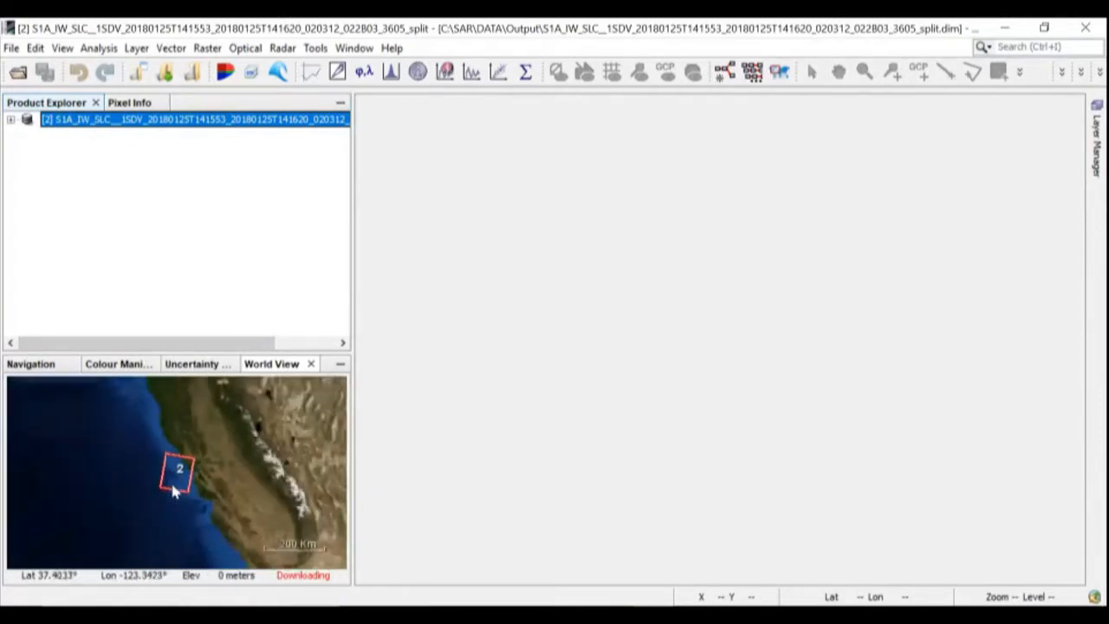
scroll(176, 481, down, 3)
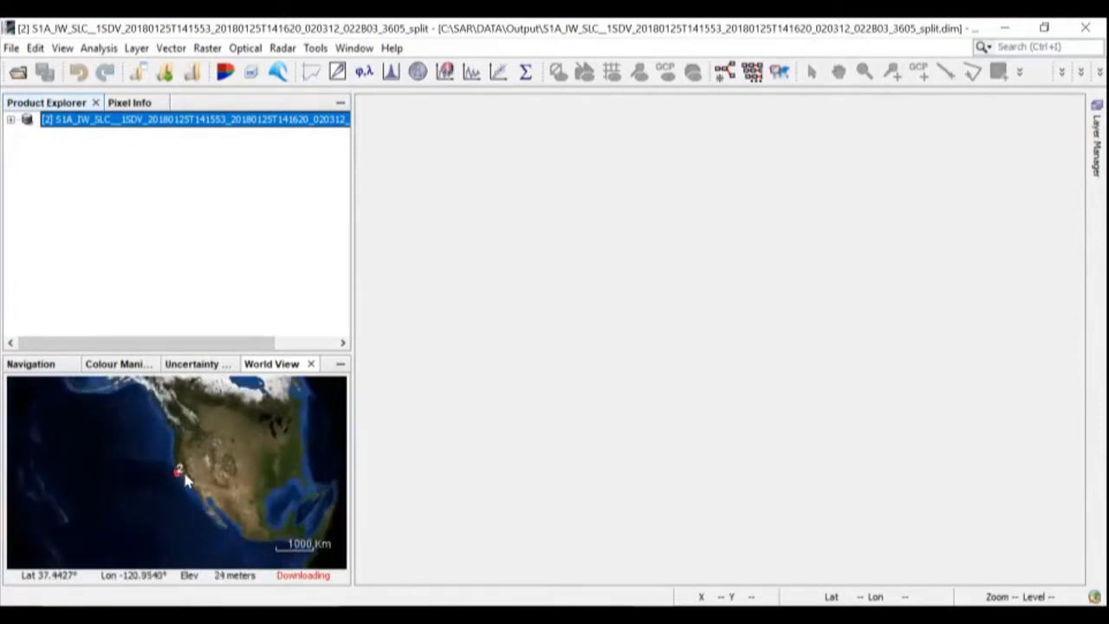
scroll(187, 468, up, 2)
scroll(188, 468, up, 4)
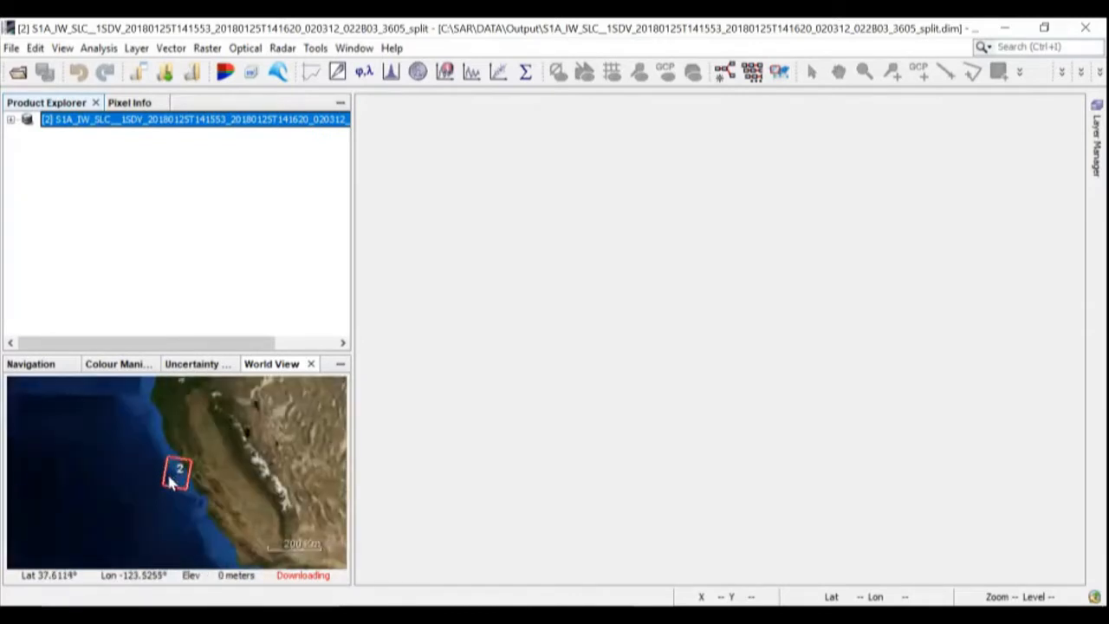
scroll(171, 484, up, 4)
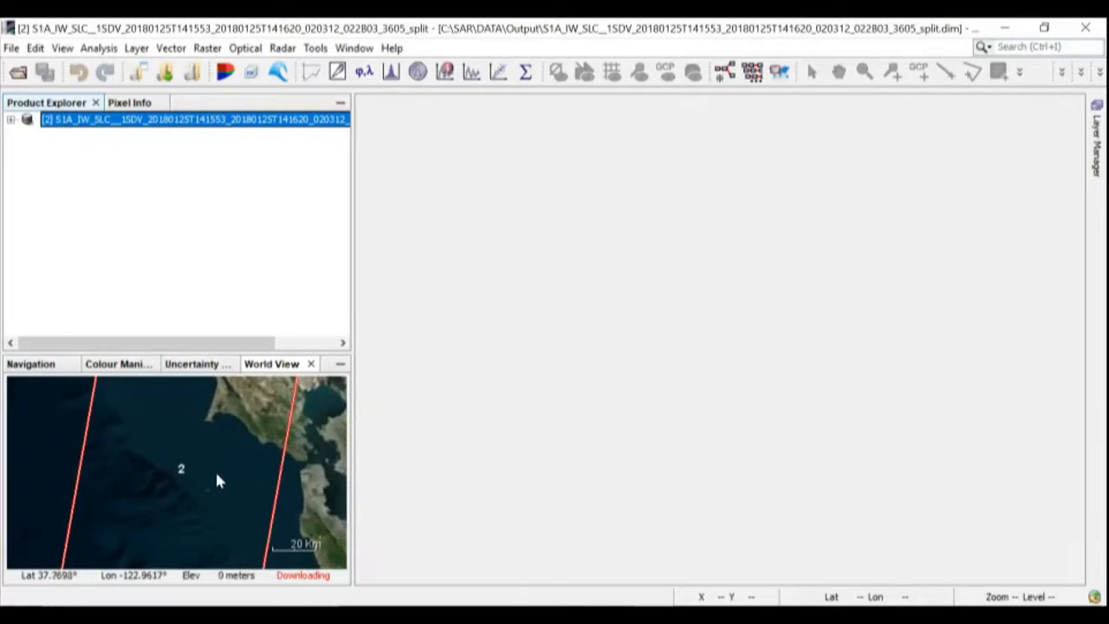
scroll(229, 459, down, 1)
scroll(233, 463, down, 2)
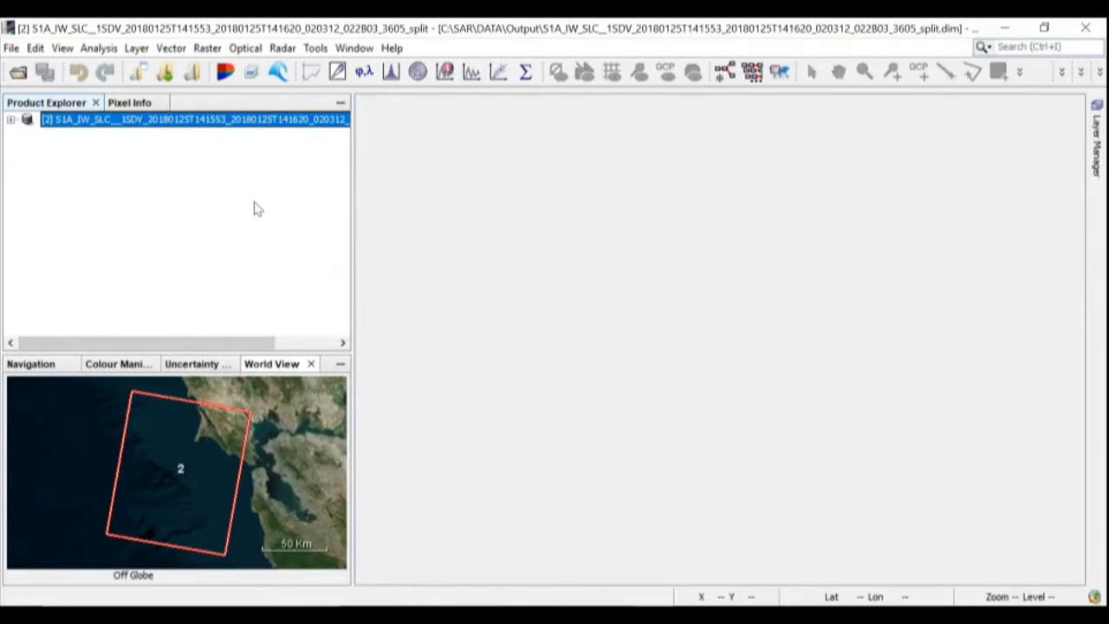
Set up Apply Orbit File with the split product as source, saving as BEAM-DIMAP in C:\SAR\DATA\Output.
click(282, 48)
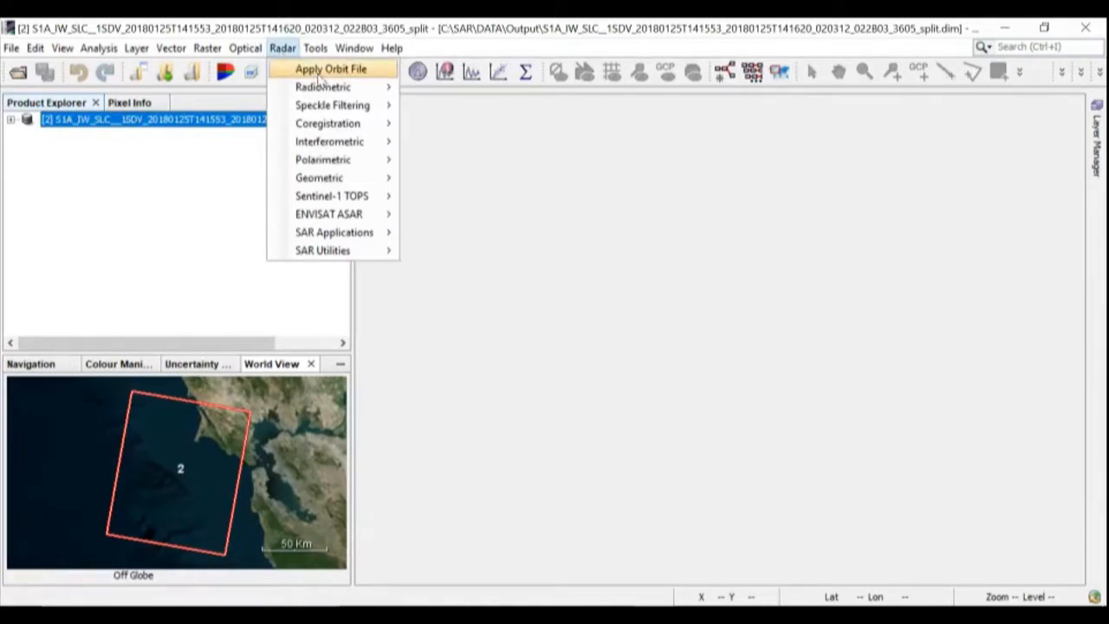
click(319, 69)
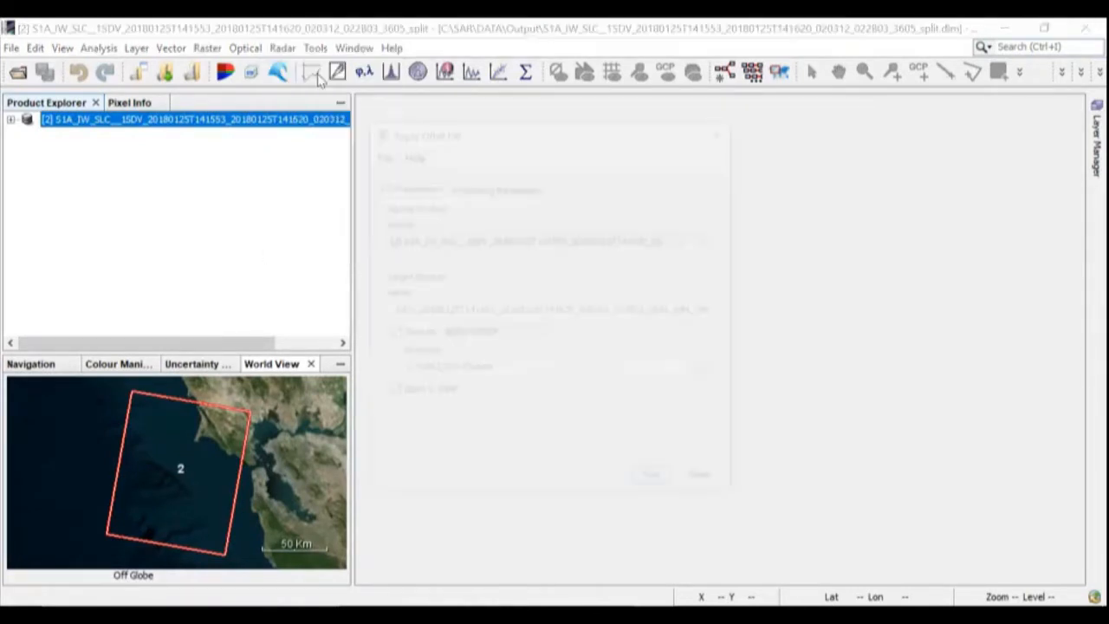
drag(564, 149, 475, 58)
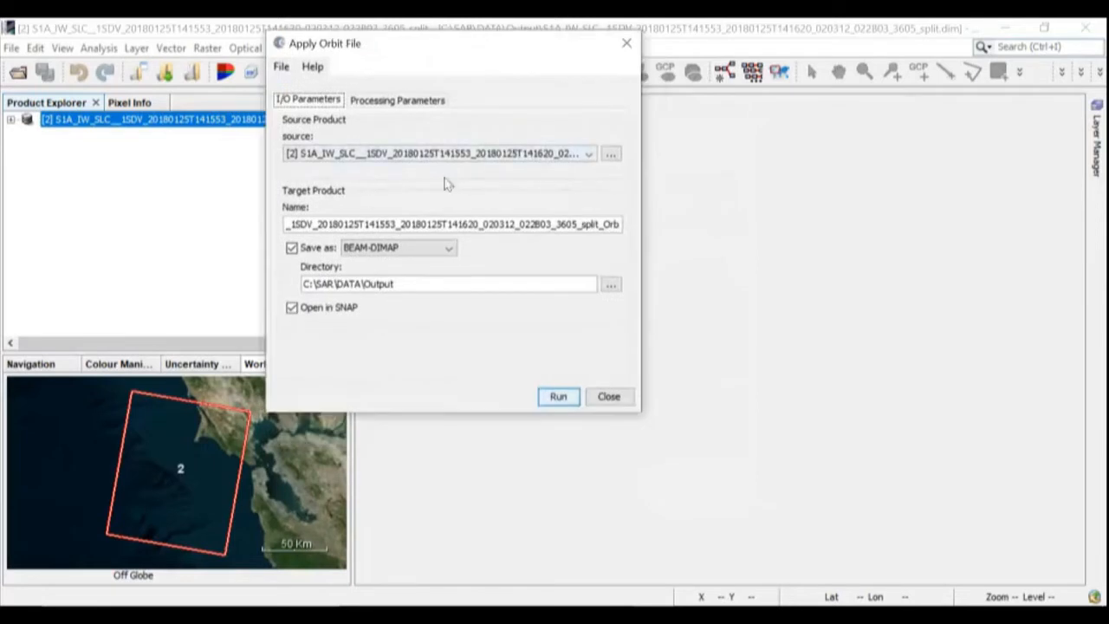
click(338, 154)
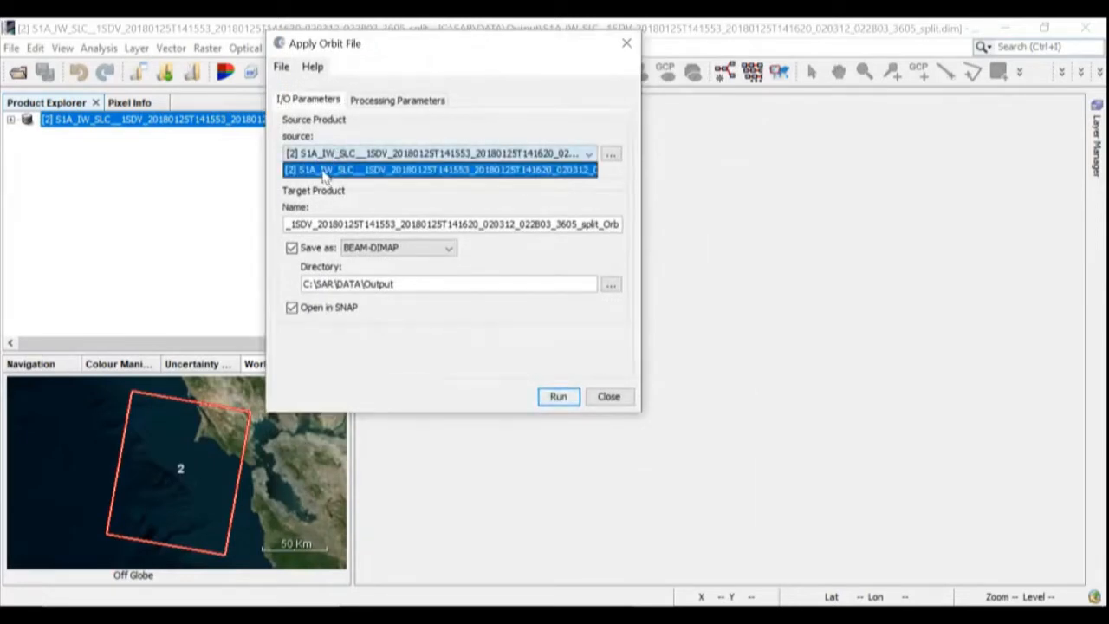
click(325, 172)
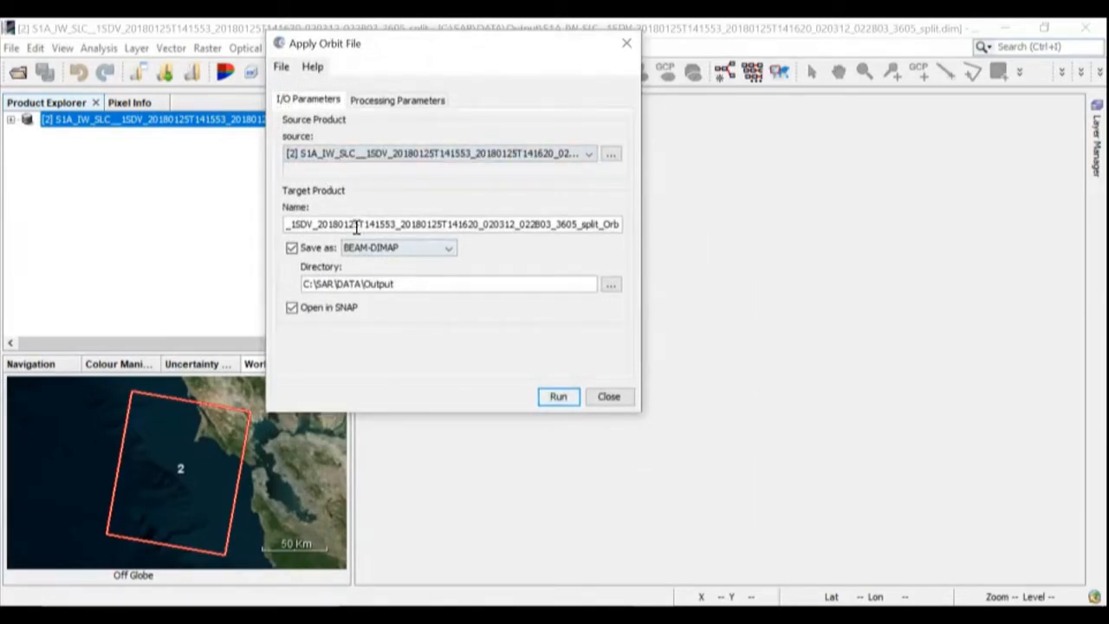
drag(352, 219, 651, 228)
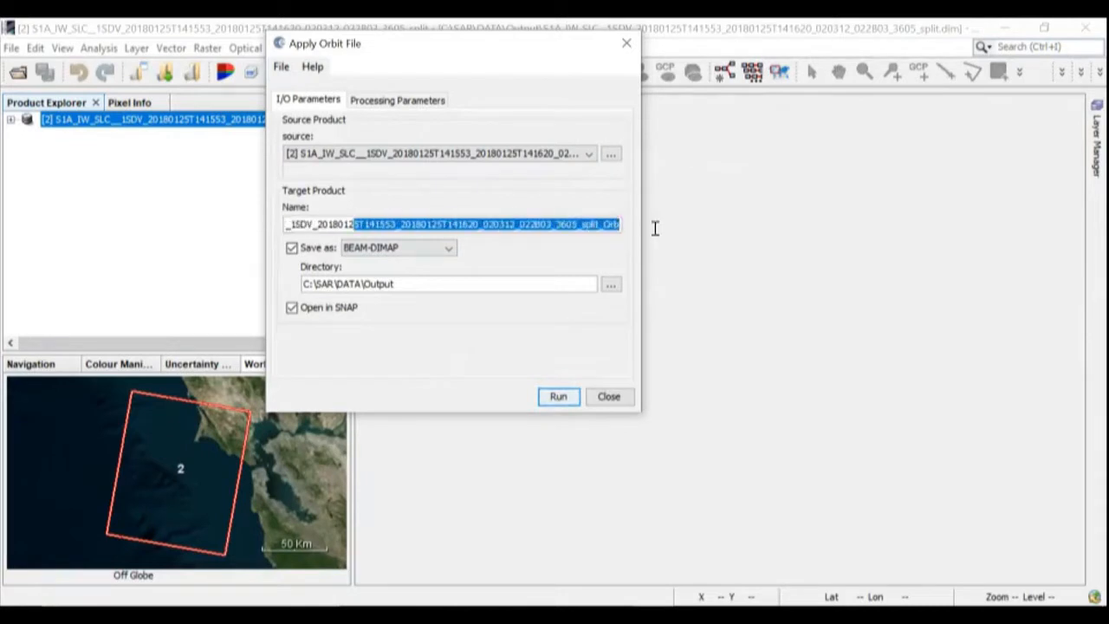
click(572, 224)
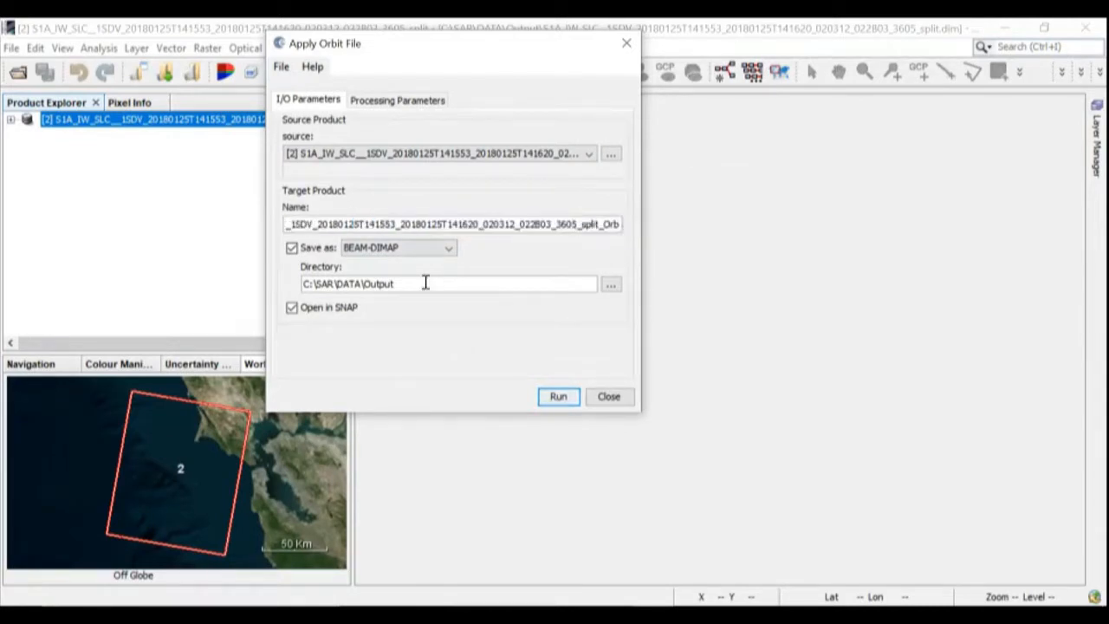
drag(426, 282, 296, 282)
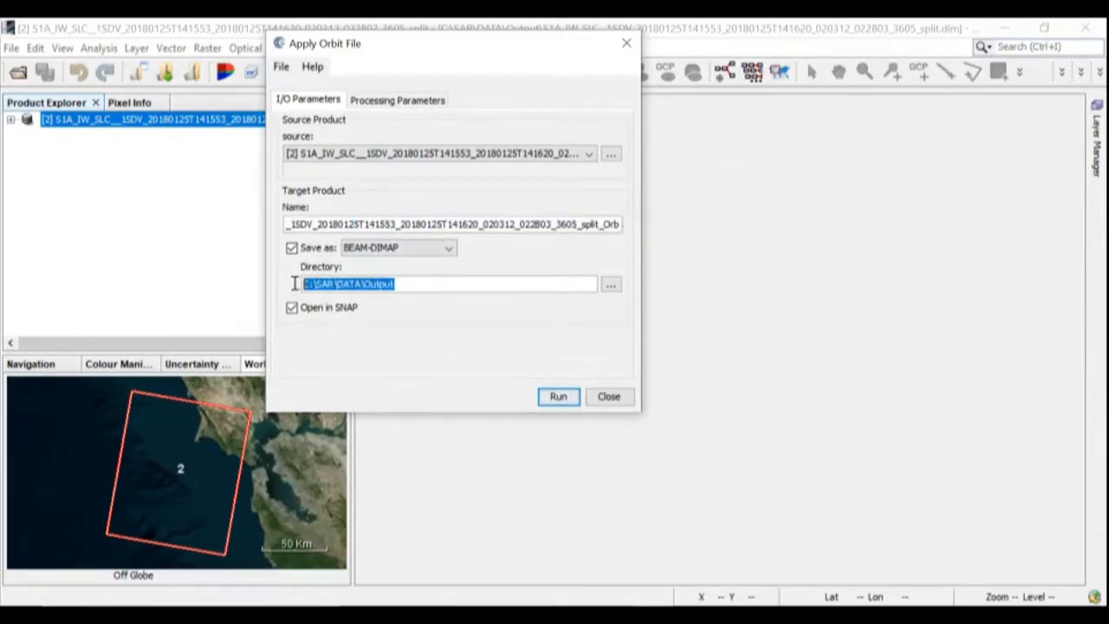
Run the orbit correction with Sentinel Precise (Auto Download) state vectors and polynomial degree 3, and close the dialog.
click(393, 101)
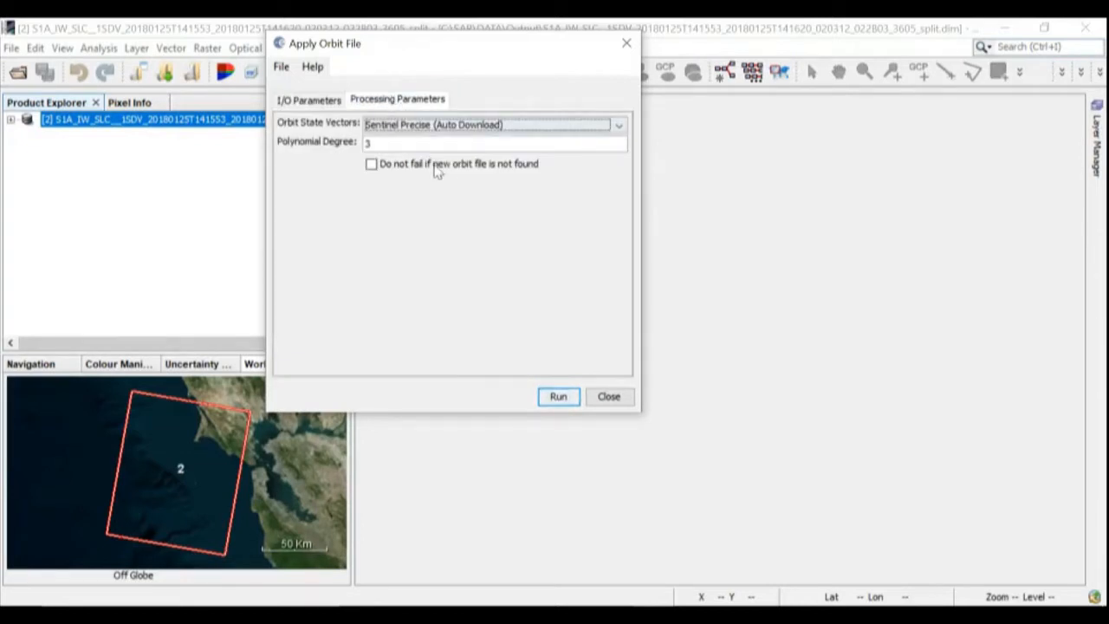
click(382, 128)
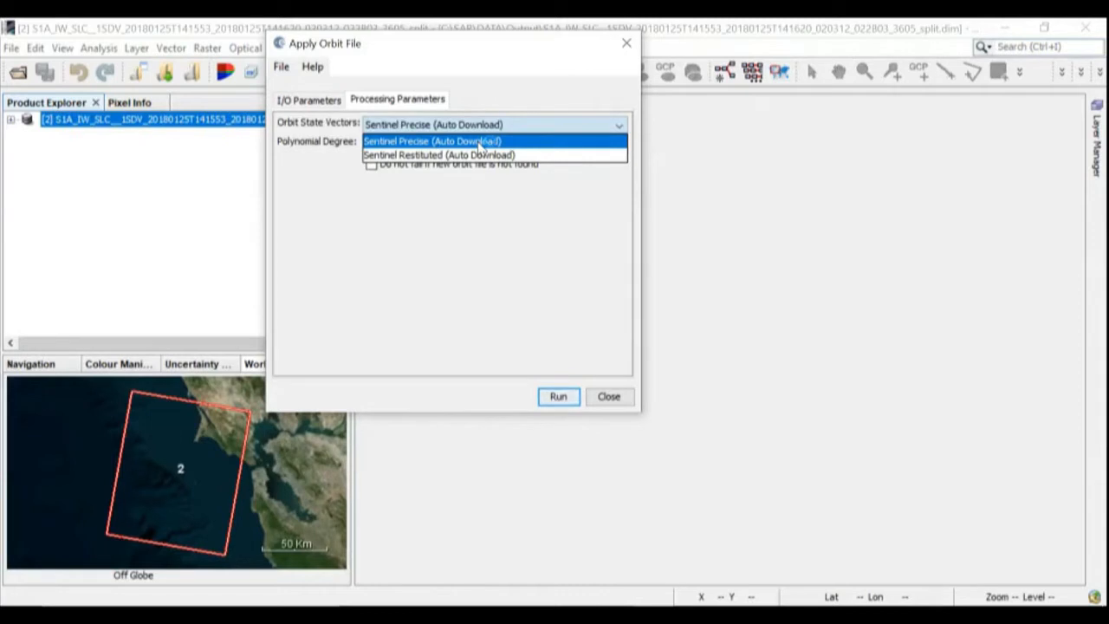
click(395, 143)
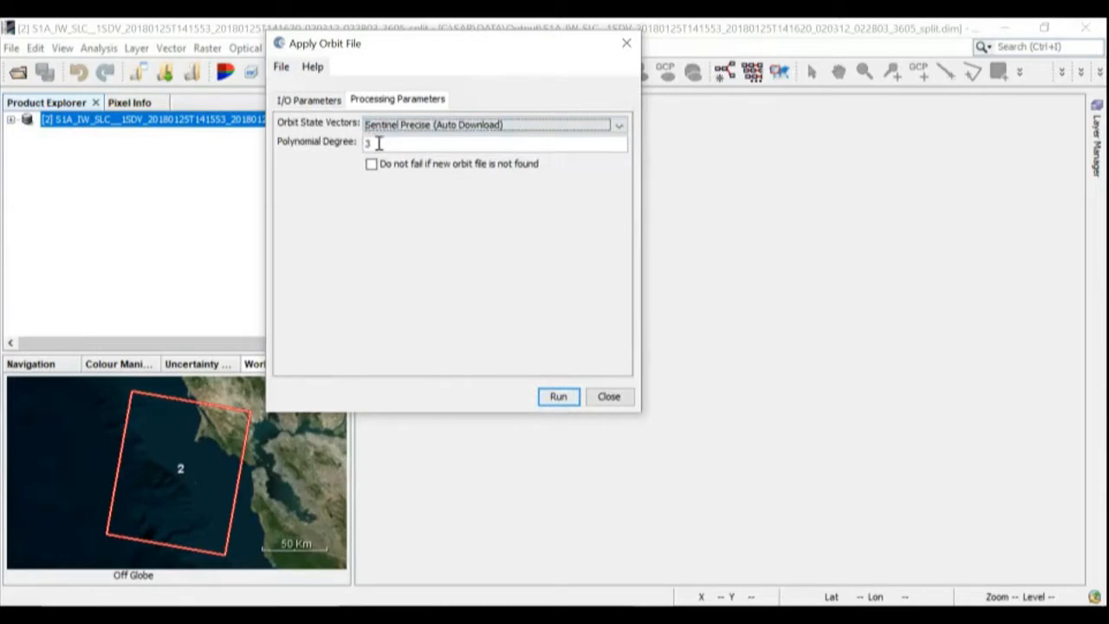
click(370, 141)
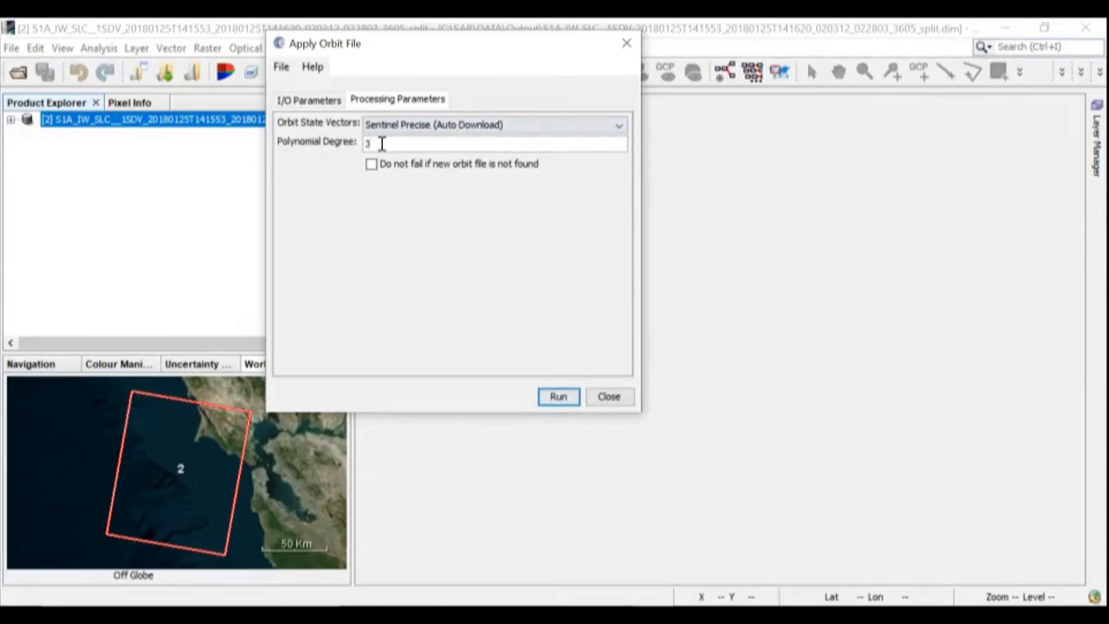
drag(380, 144, 365, 144)
click(320, 102)
click(423, 100)
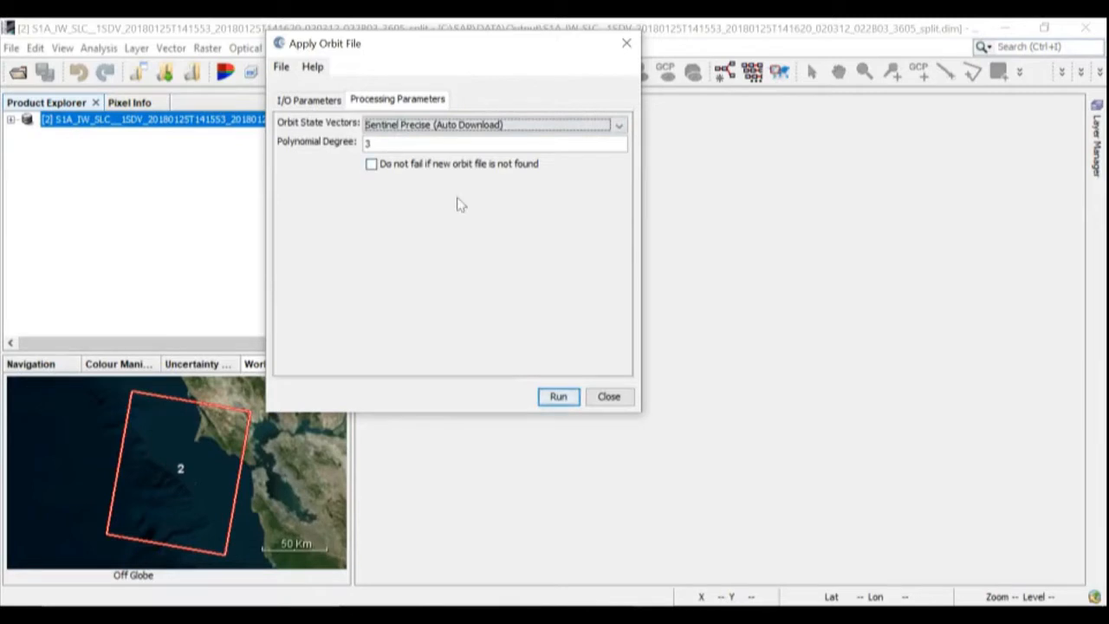
click(559, 397)
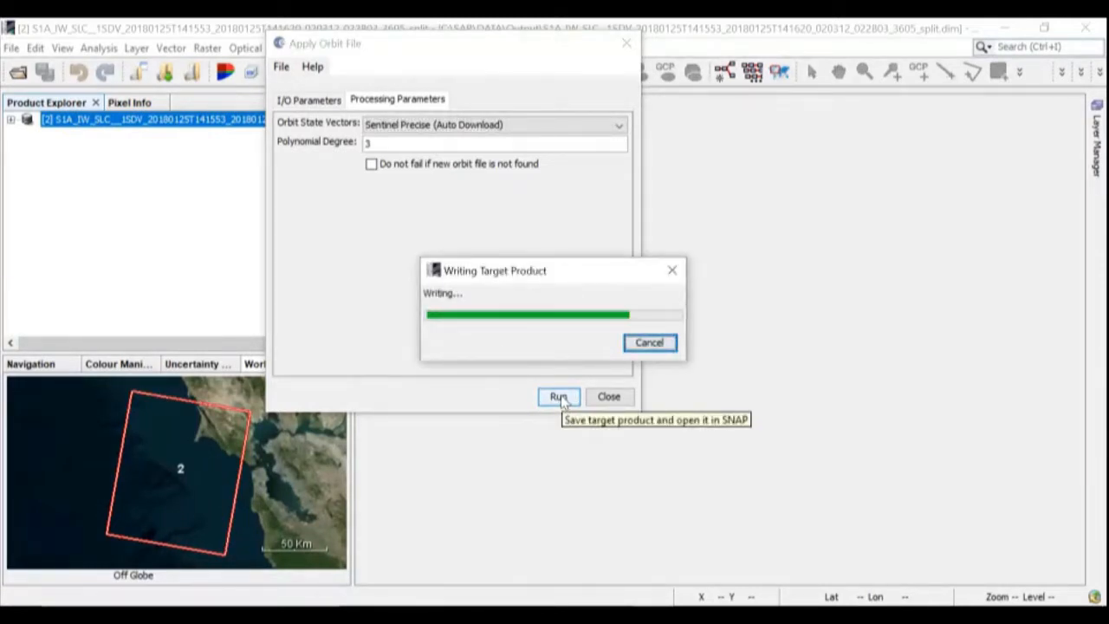
click(619, 403)
Widen the product tree, open the orbit-corrected product's Intensity_IW2_VV band as an image and inspect it at several scales.
drag(352, 159, 483, 165)
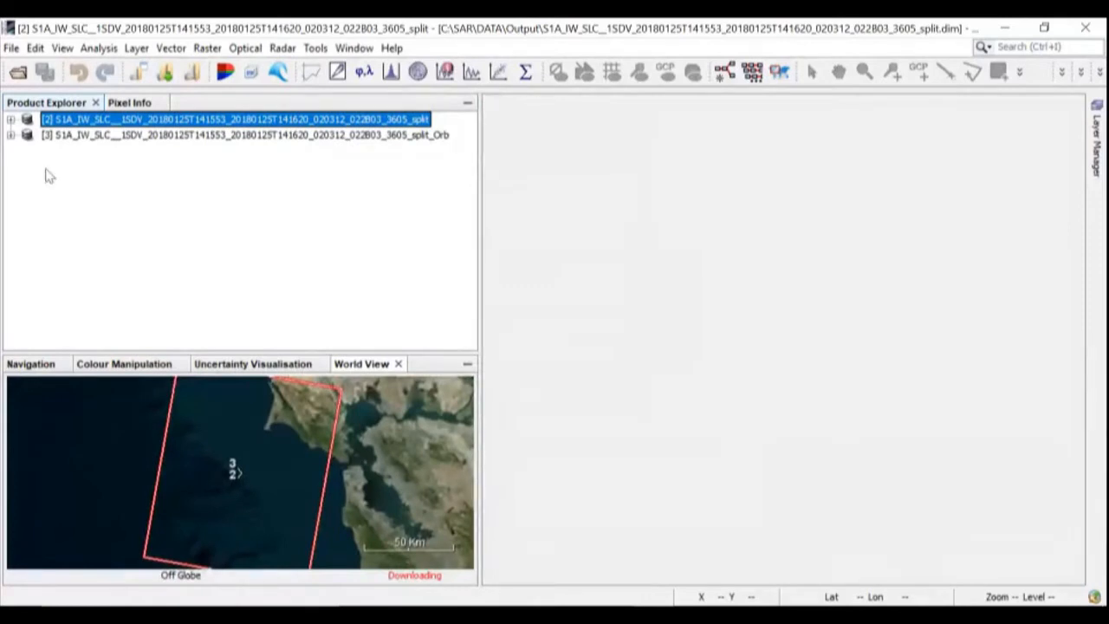
click(11, 135)
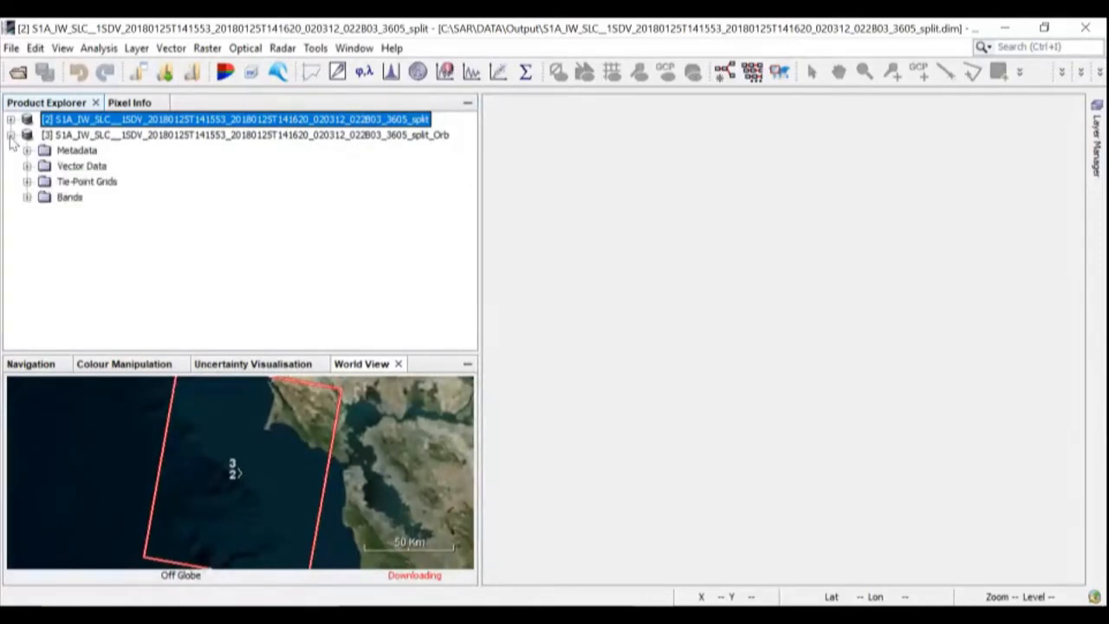
click(28, 198)
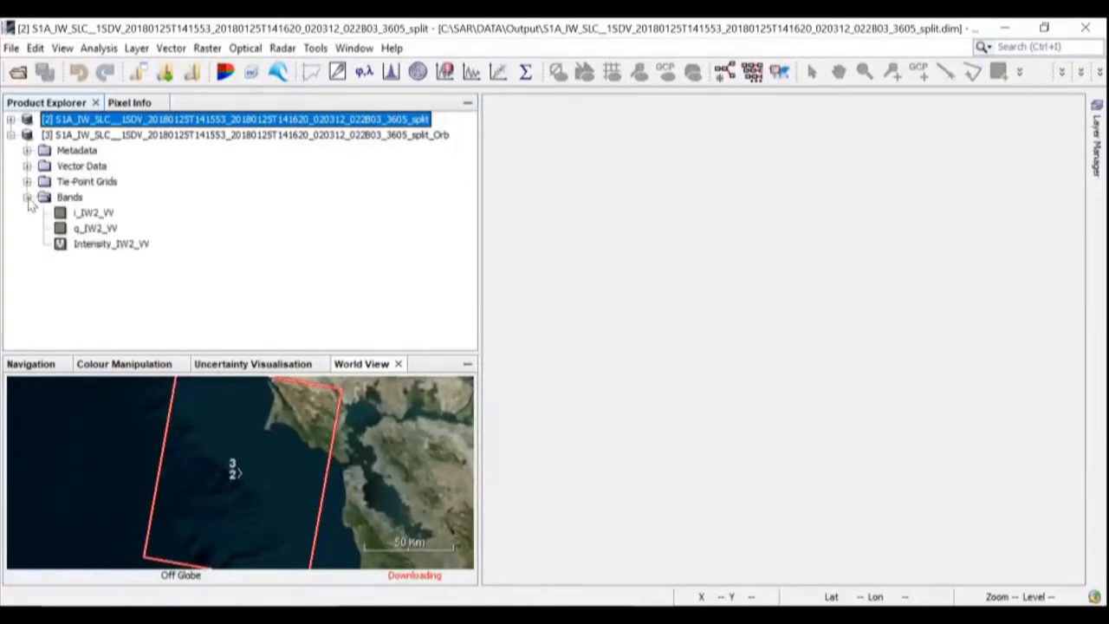
double_click(99, 246)
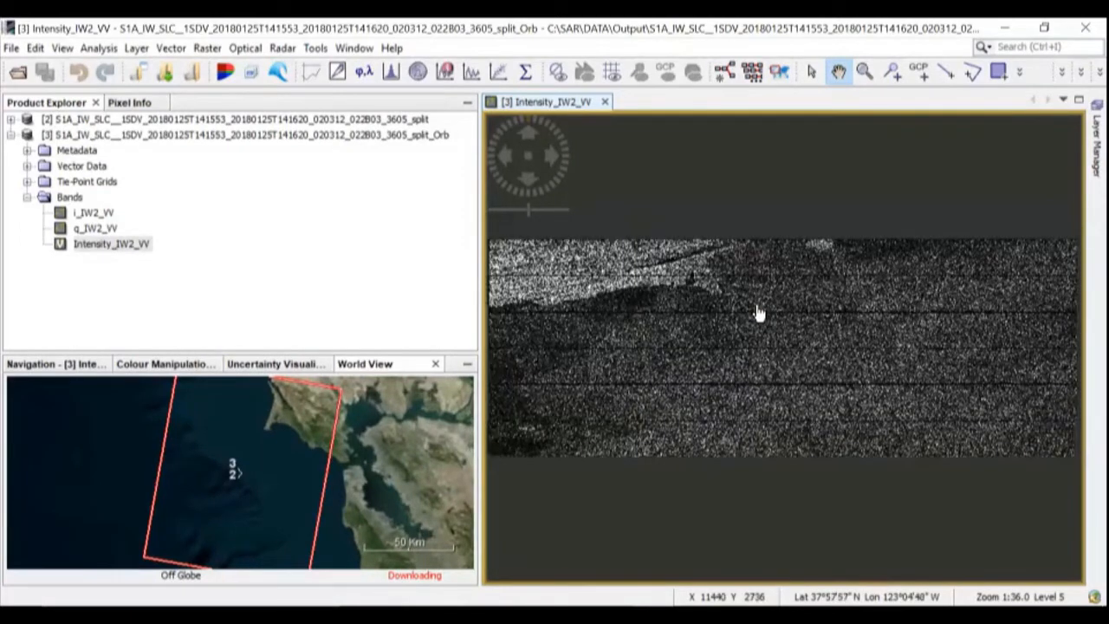
scroll(759, 320, up, 12)
scroll(756, 333, down, 8)
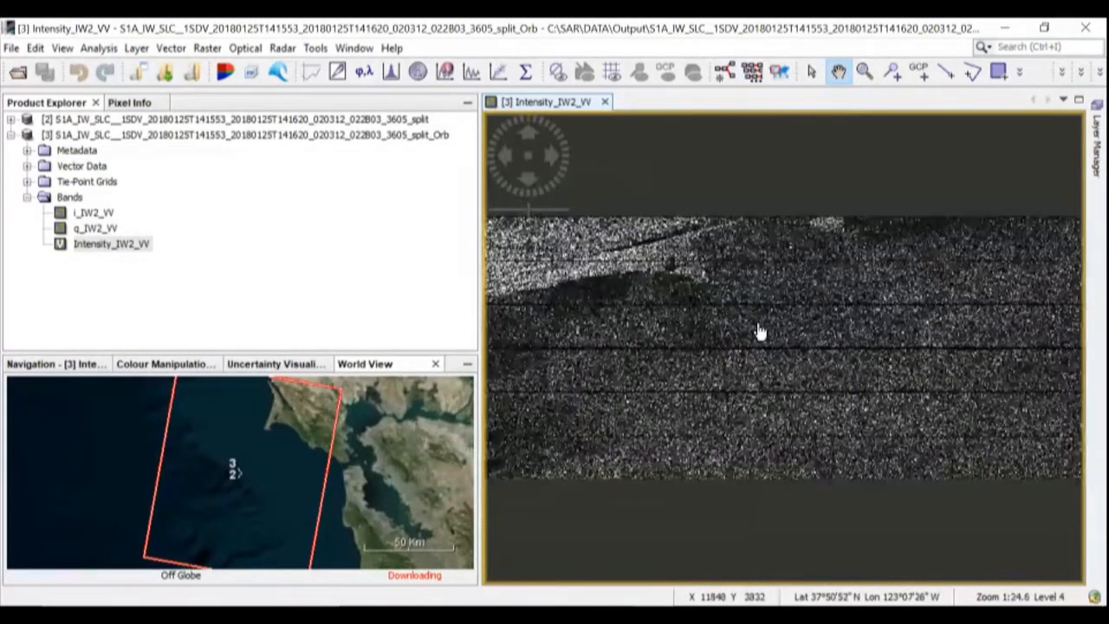
scroll(759, 332, down, 6)
Collapse the orbit-corrected product in the product tree and close its Intensity_IW2_VV image view.
click(27, 197)
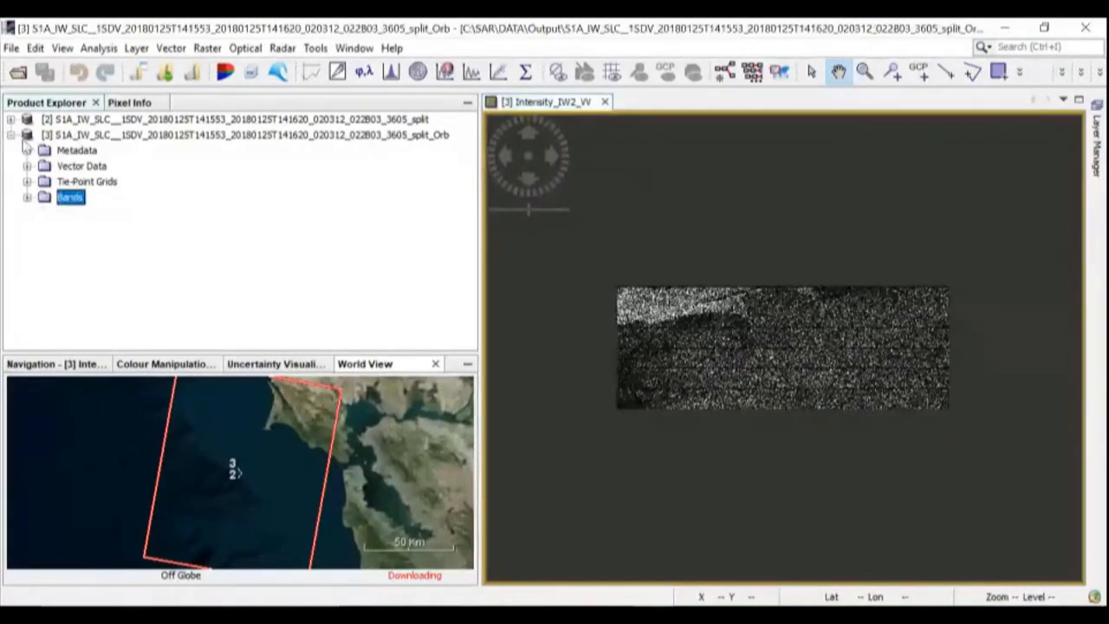
double_click(27, 136)
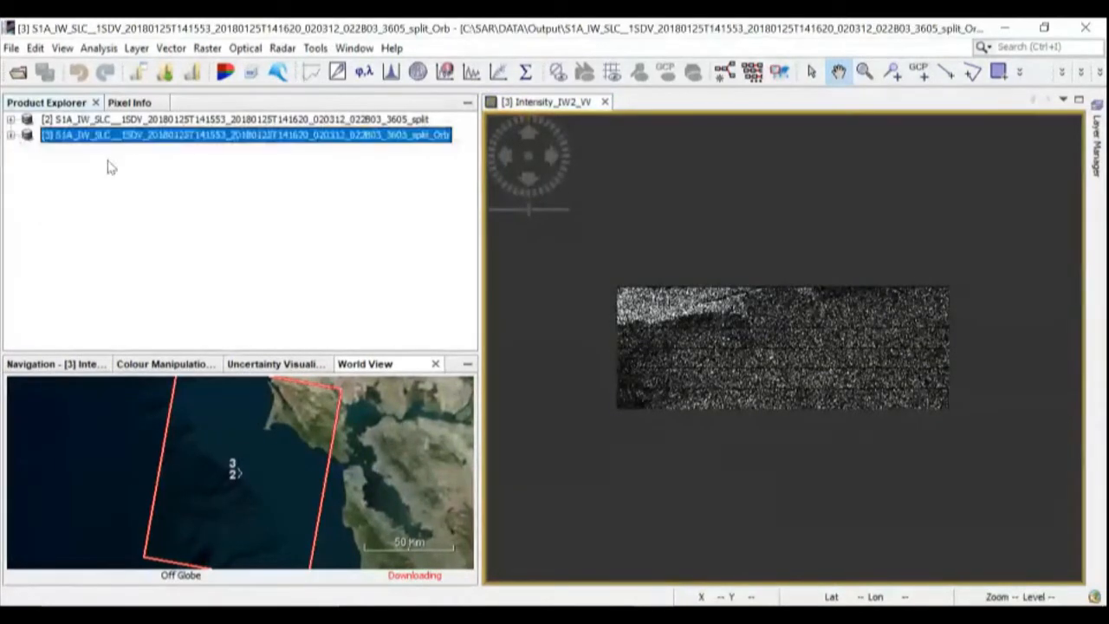
click(606, 102)
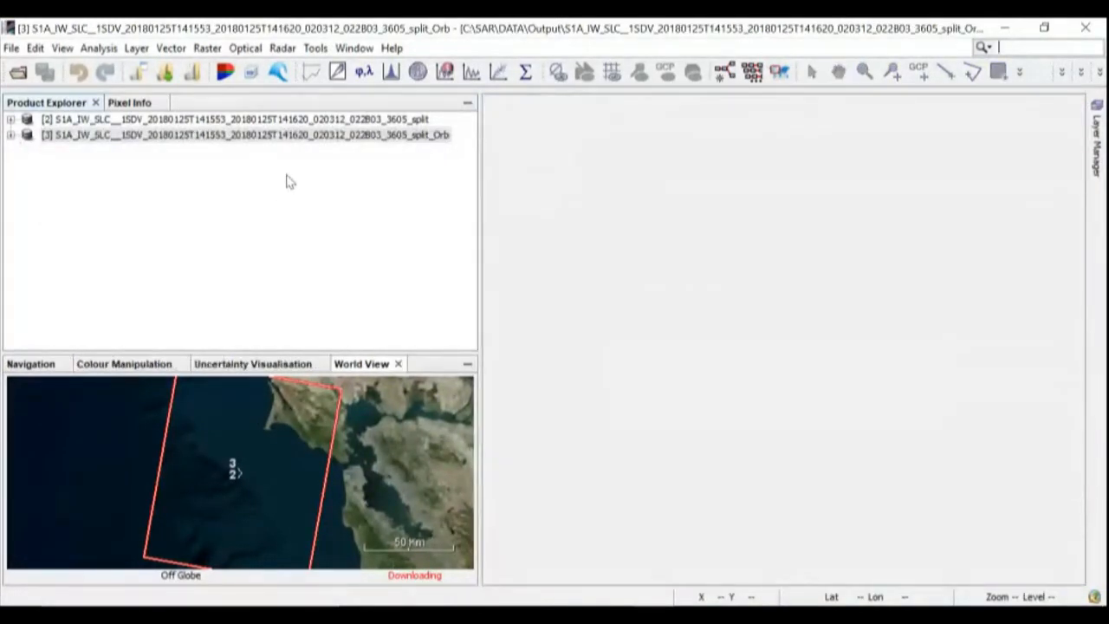
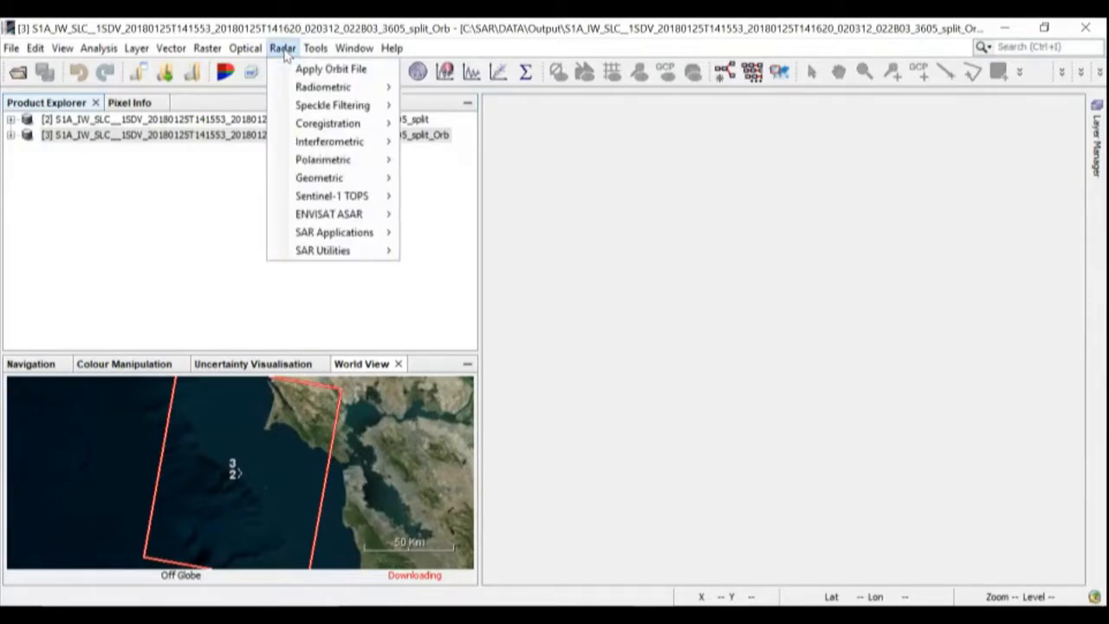
Start S-1 Thermal Noise Removal with the orbit-corrected product as the source.
mouse_move(343, 90)
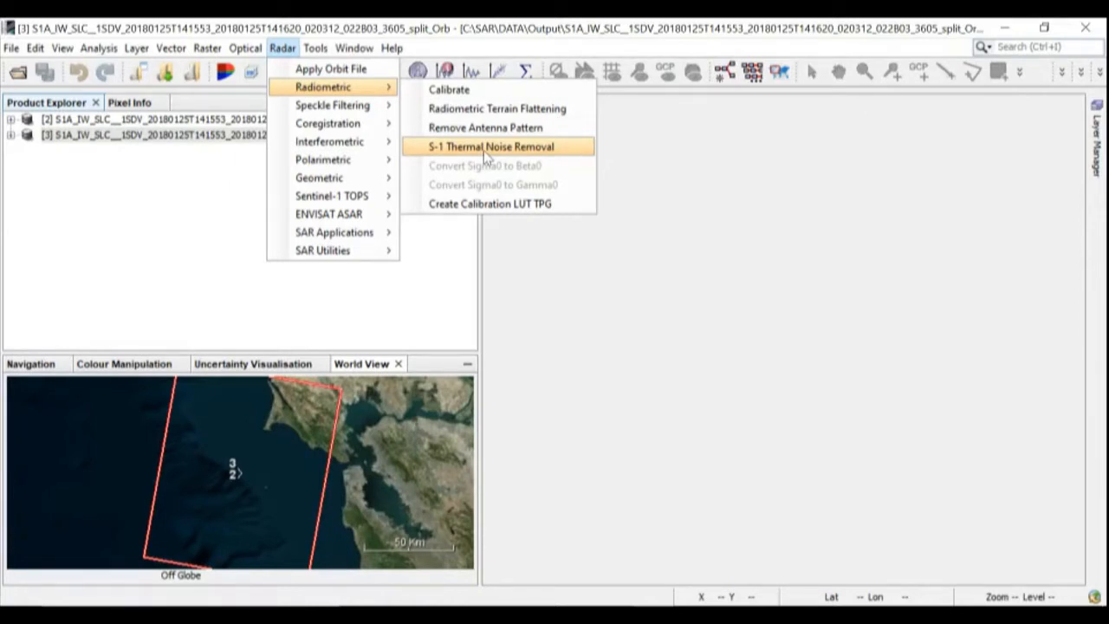
click(483, 151)
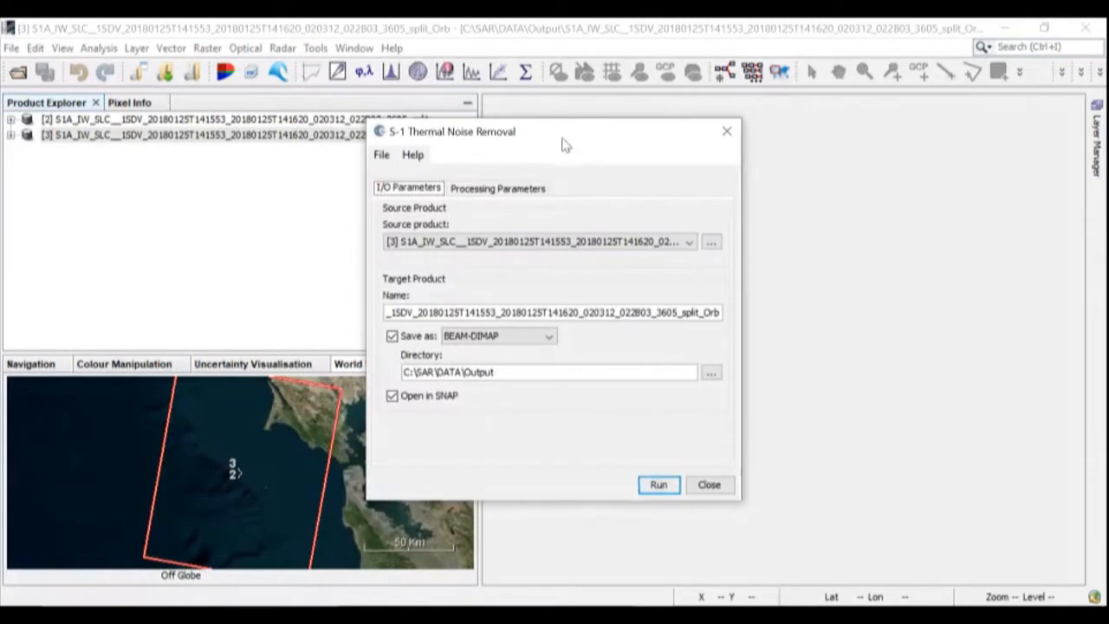
drag(563, 137, 477, 37)
click(326, 143)
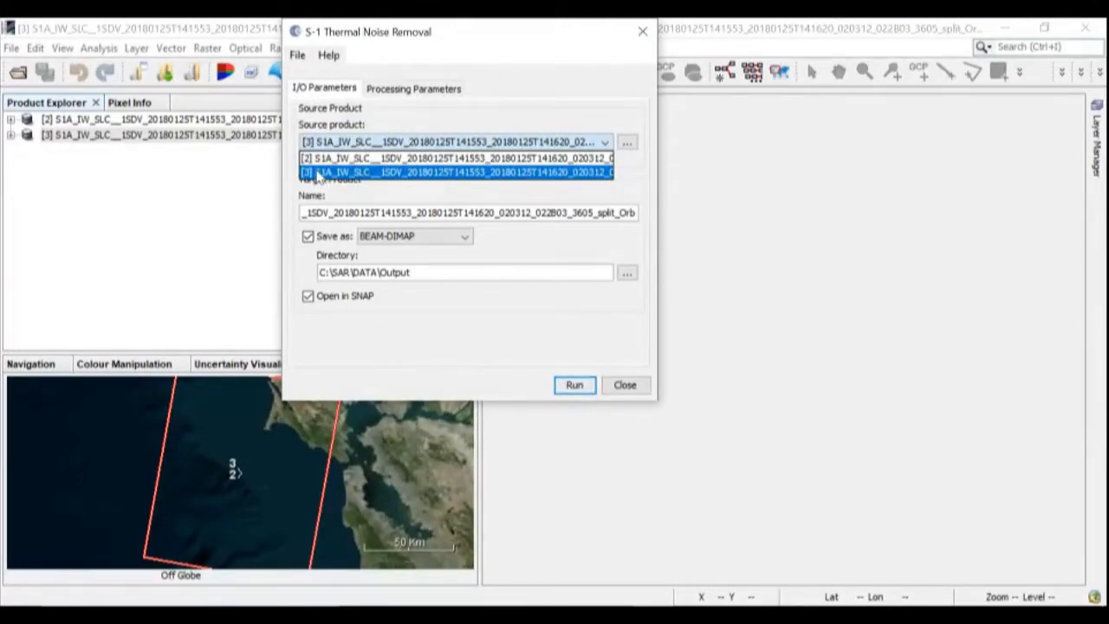
click(333, 172)
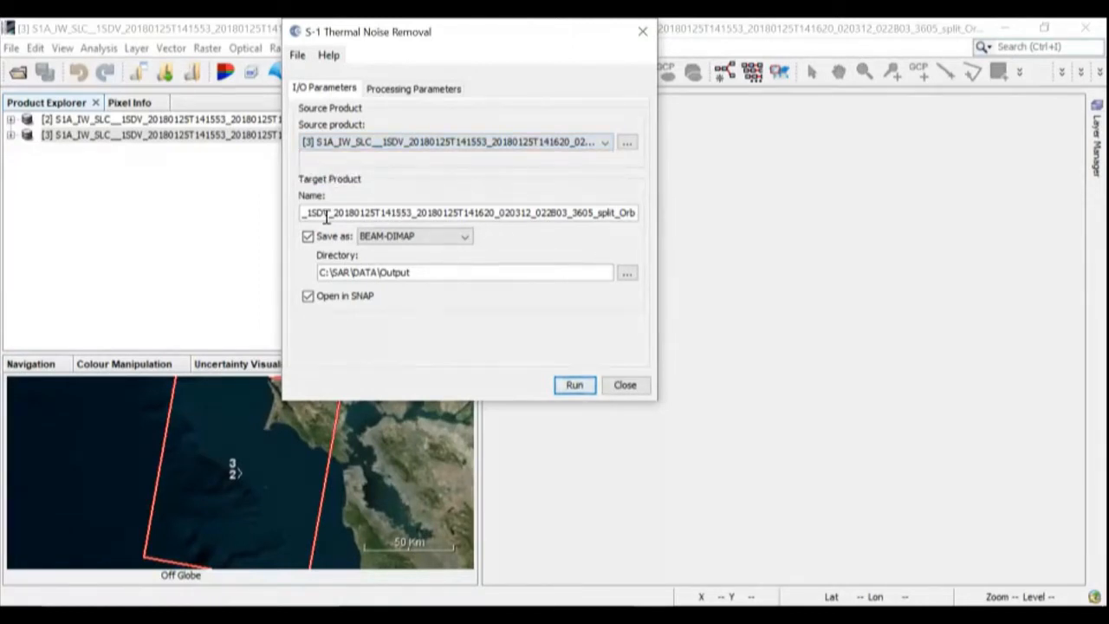
Append _th to the end of the thermal noise removal target product name and check the full name.
drag(354, 211, 301, 213)
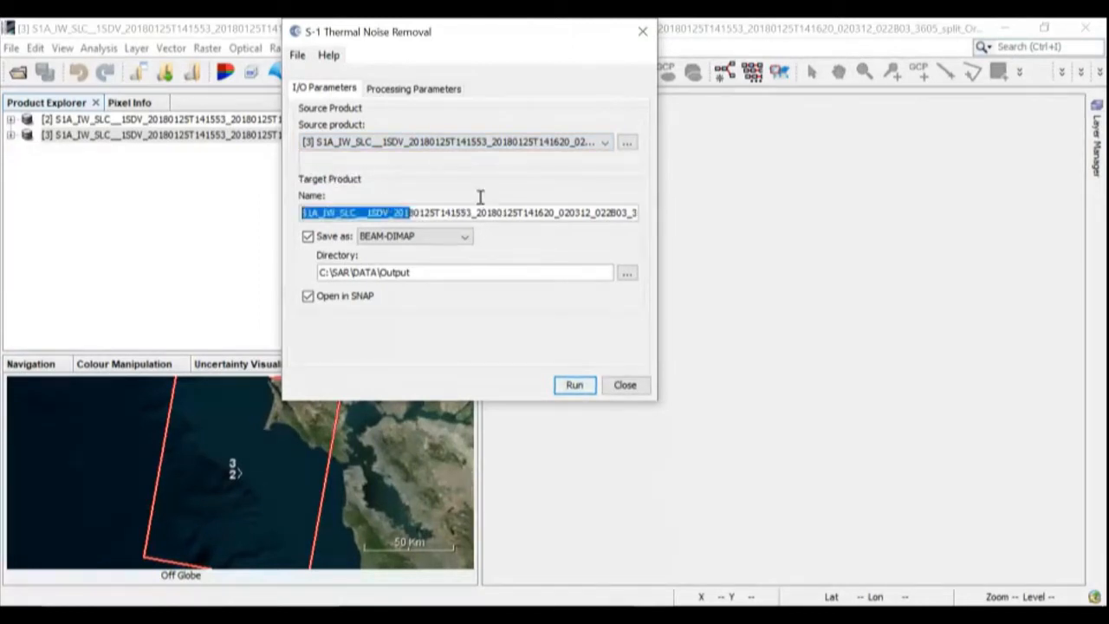
click(539, 212)
drag(525, 212, 650, 208)
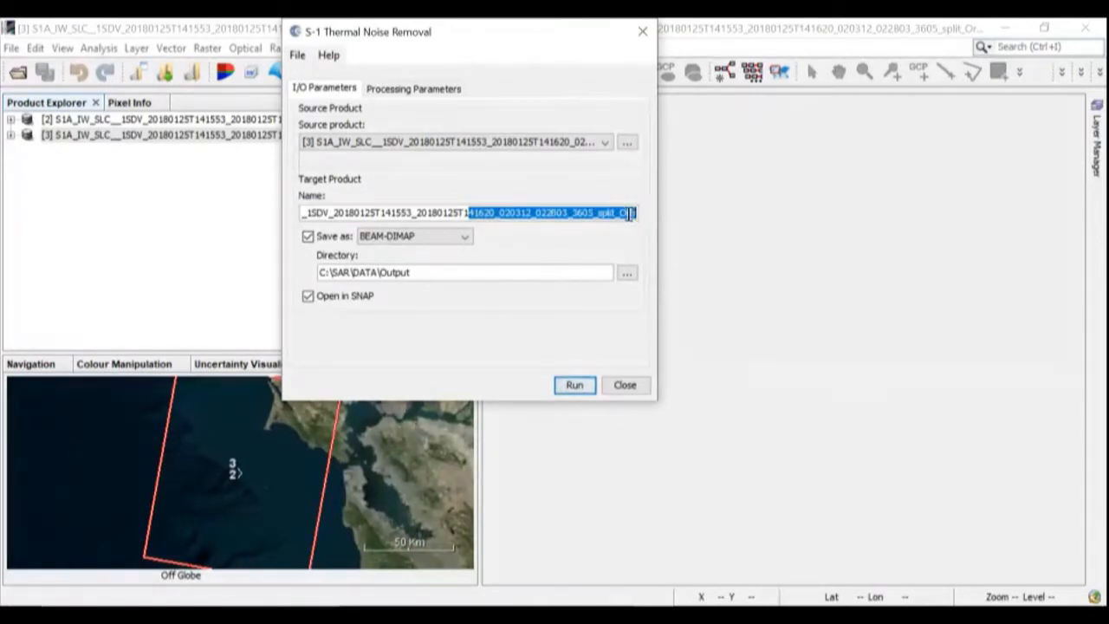
click(628, 213)
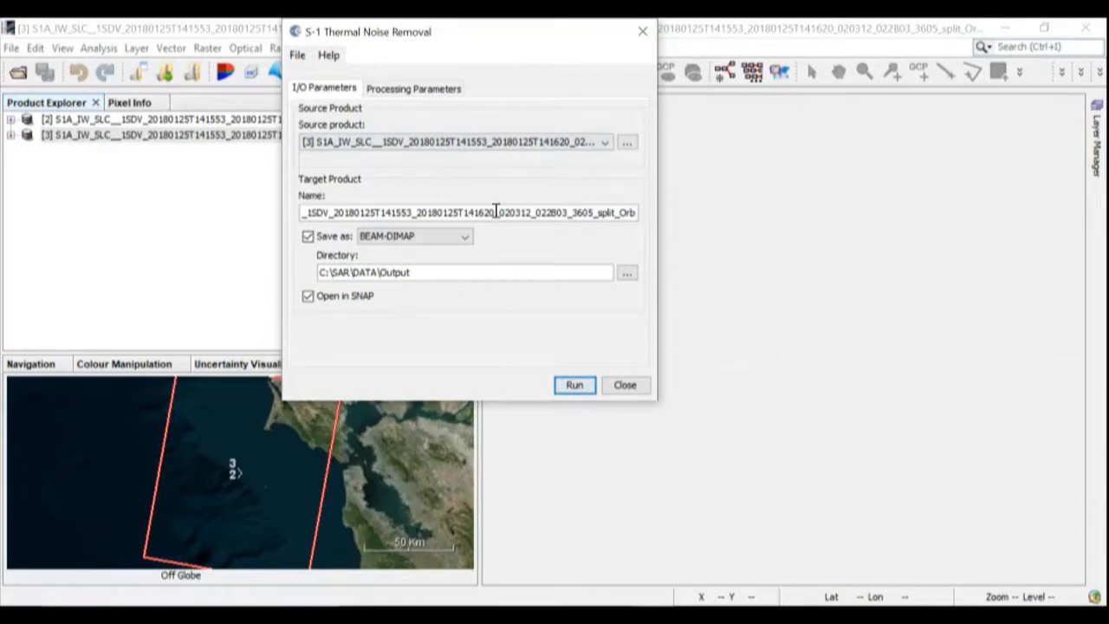
drag(607, 213, 648, 215)
drag(506, 215, 640, 215)
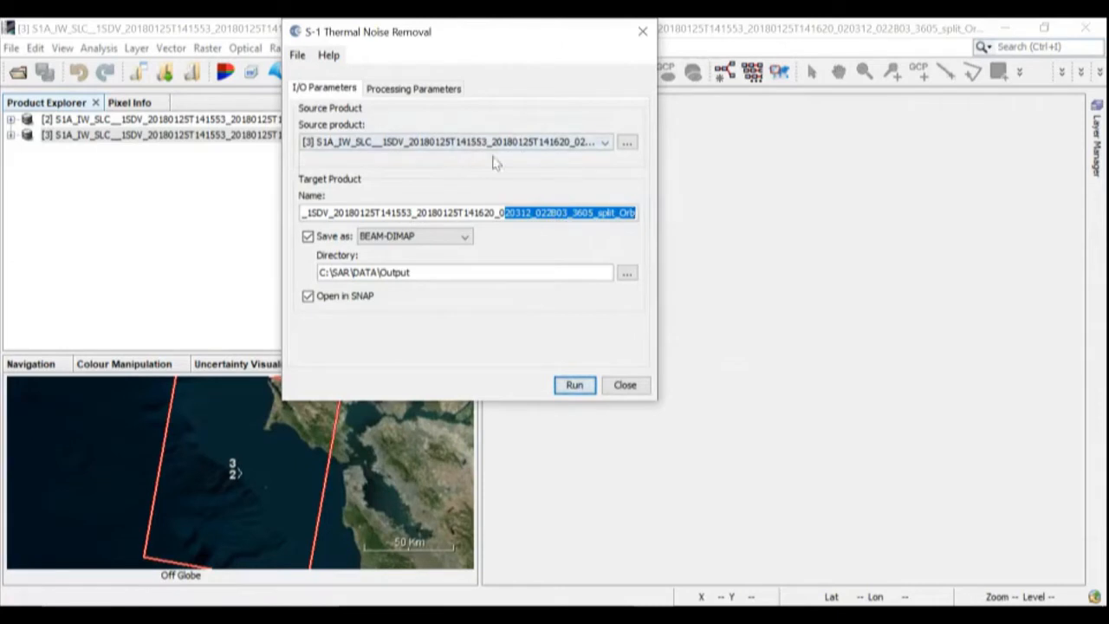
click(637, 213)
drag(587, 214, 641, 213)
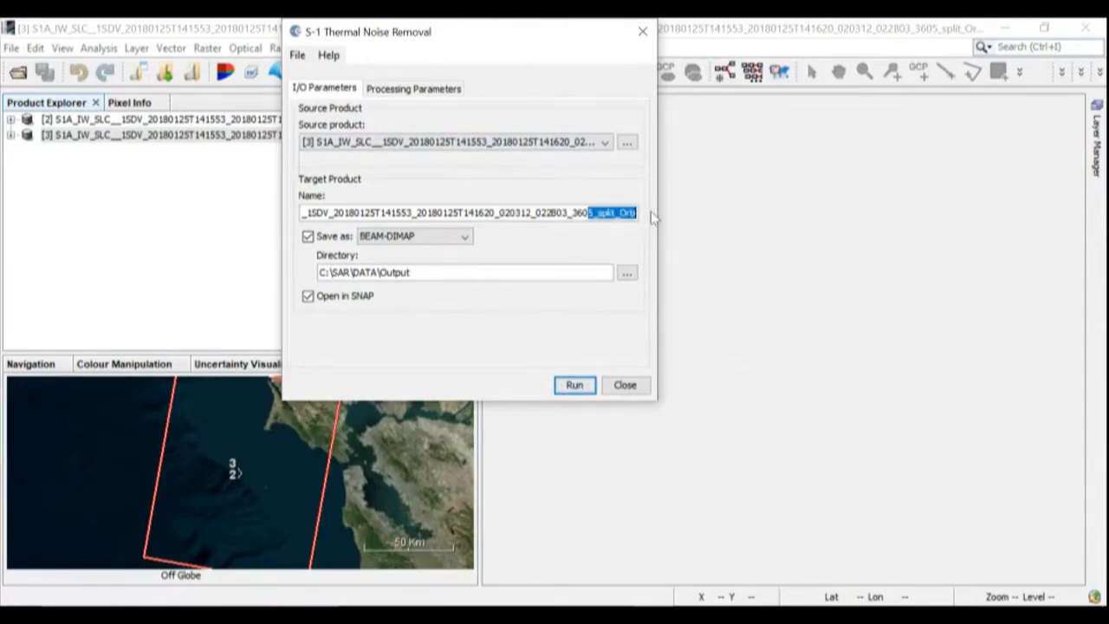
click(636, 215)
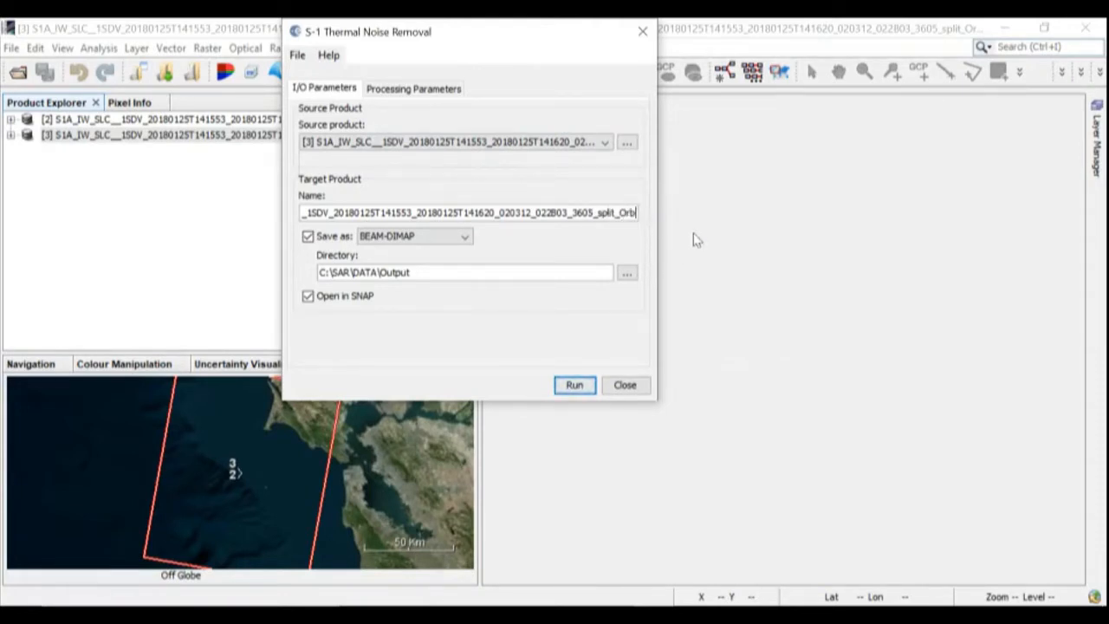
text(_th)
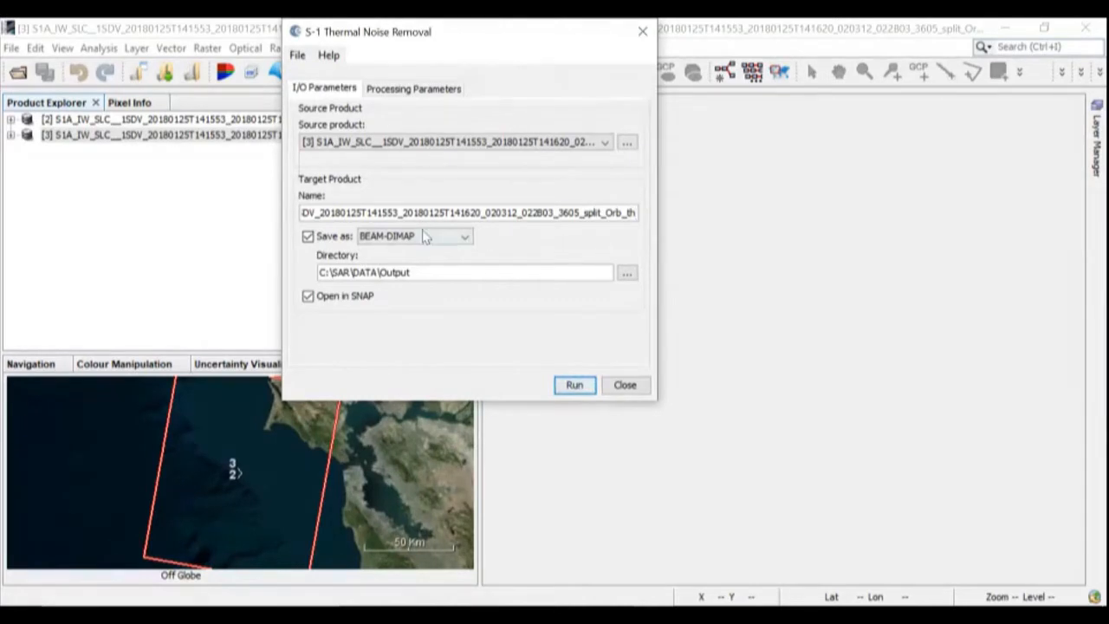
drag(352, 211, 661, 209)
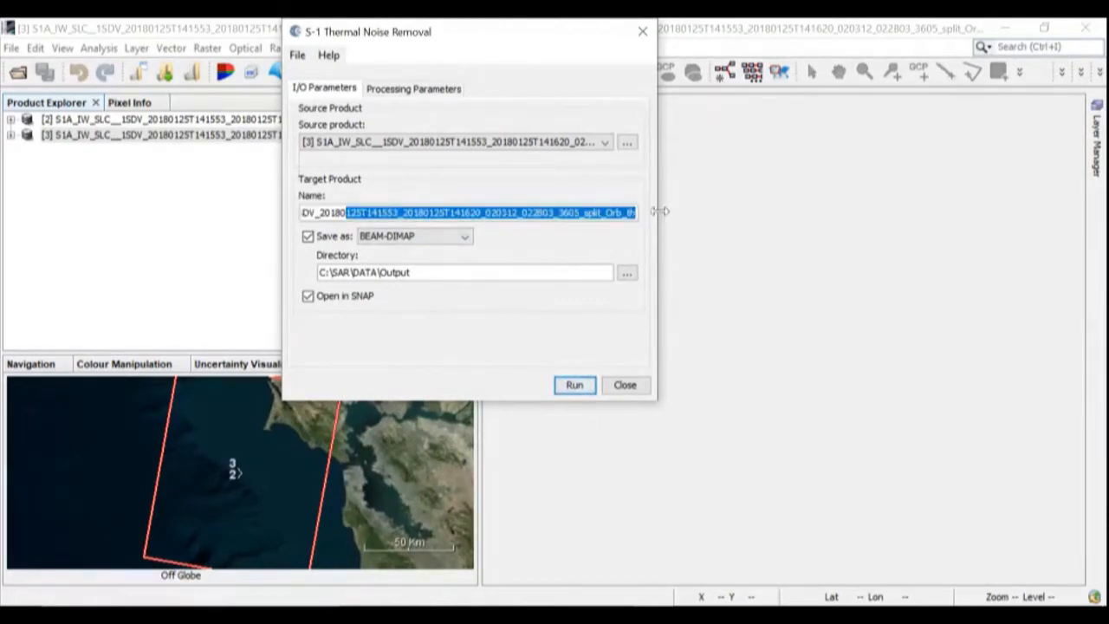
click(575, 208)
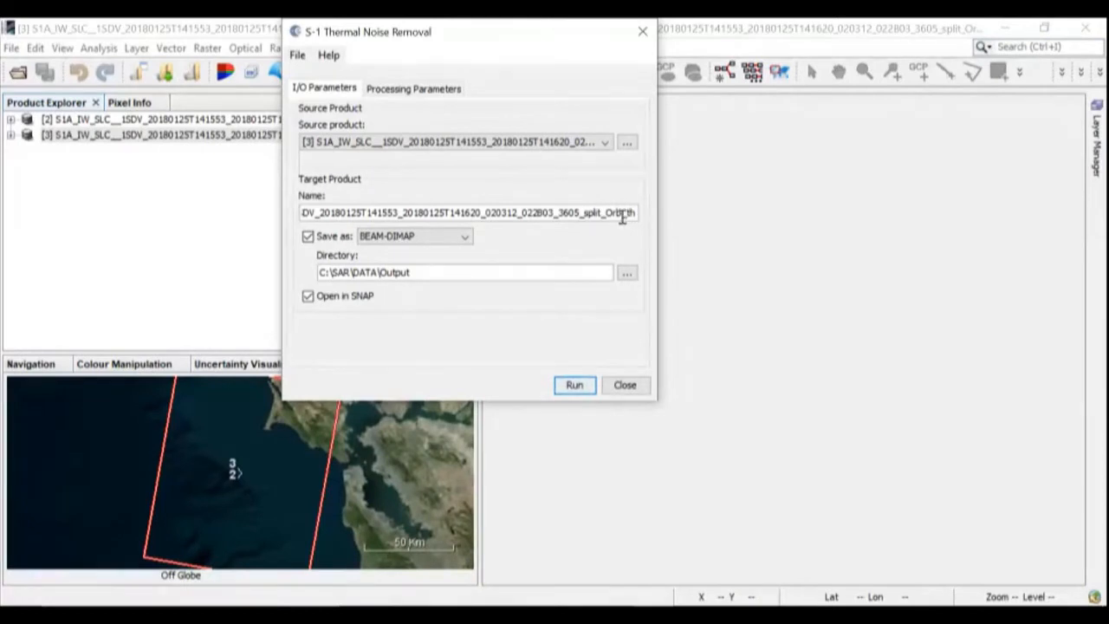
drag(623, 212, 641, 213)
click(626, 215)
drag(628, 214, 640, 211)
click(555, 213)
Run the thermal noise removal for VV polarisation with Remove Thermal Noise enabled, and close the dialog.
click(415, 88)
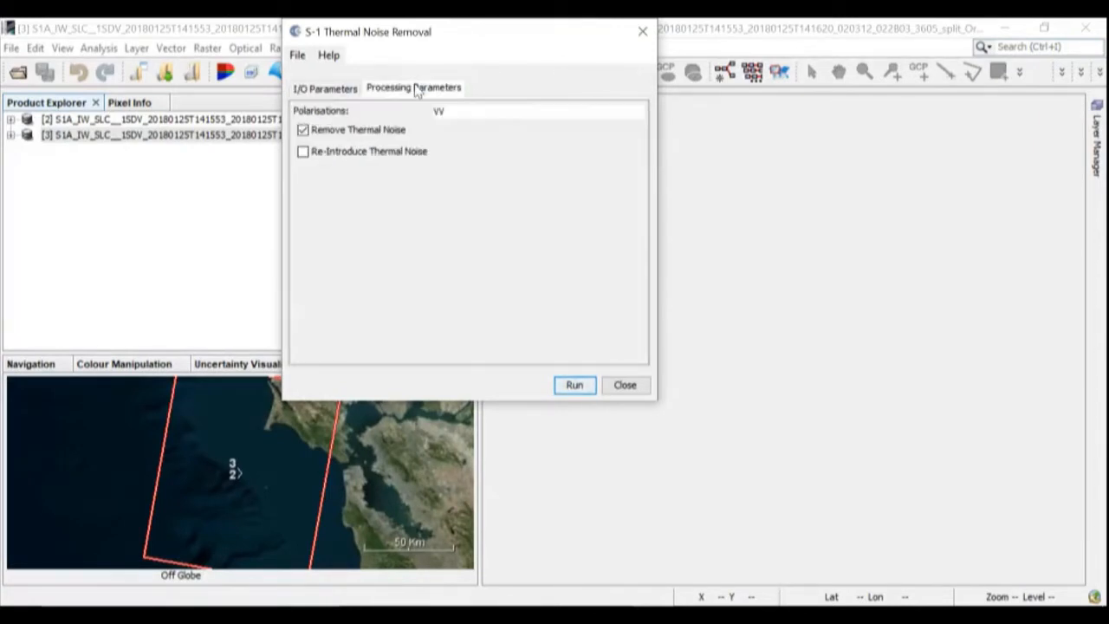
click(447, 112)
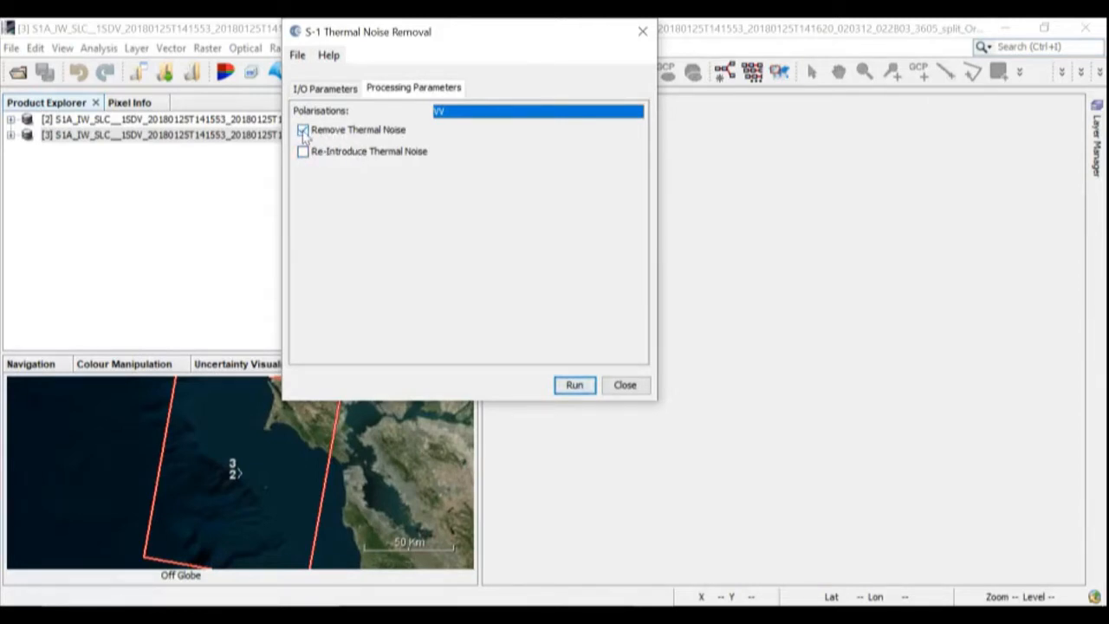
click(576, 389)
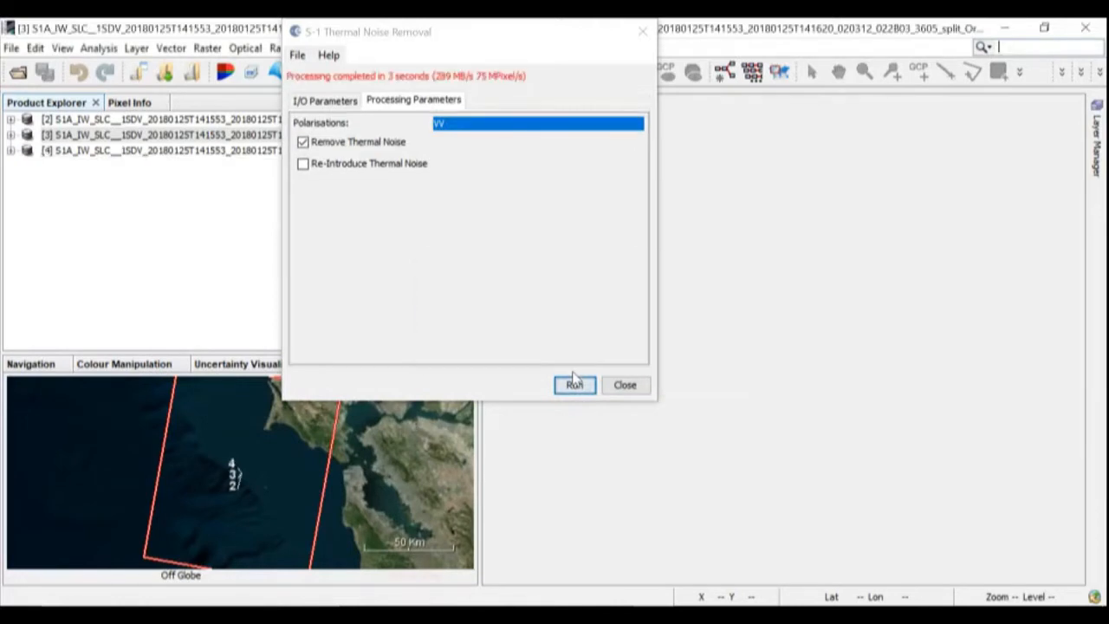
click(642, 32)
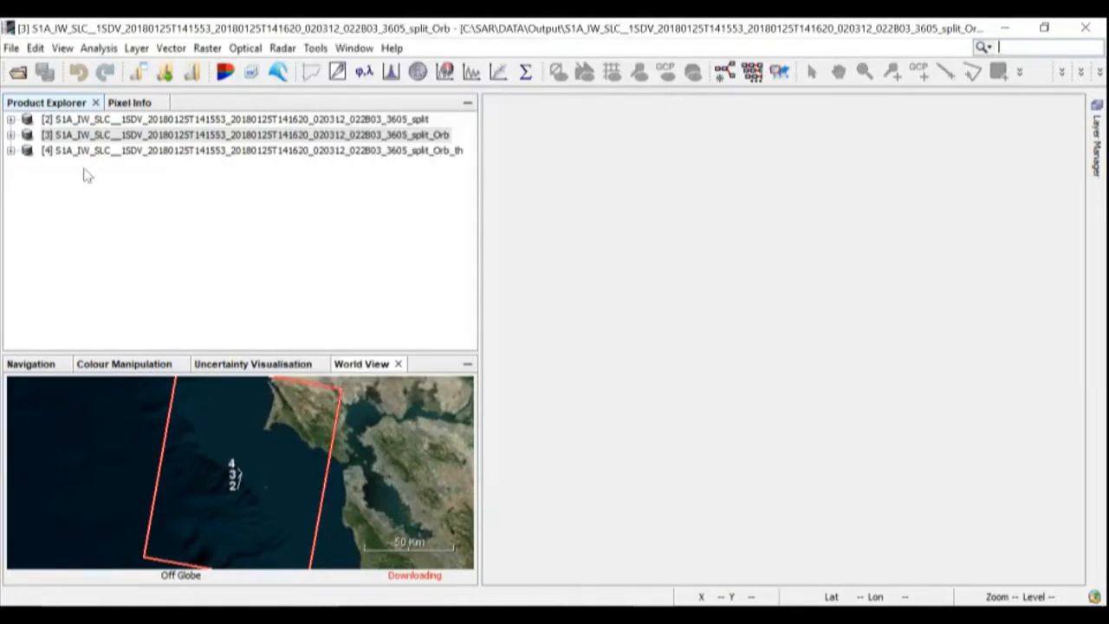
Select the noise-removed product ending in _th in the product tree, briefly expanding and collapsing it.
click(11, 163)
click(48, 151)
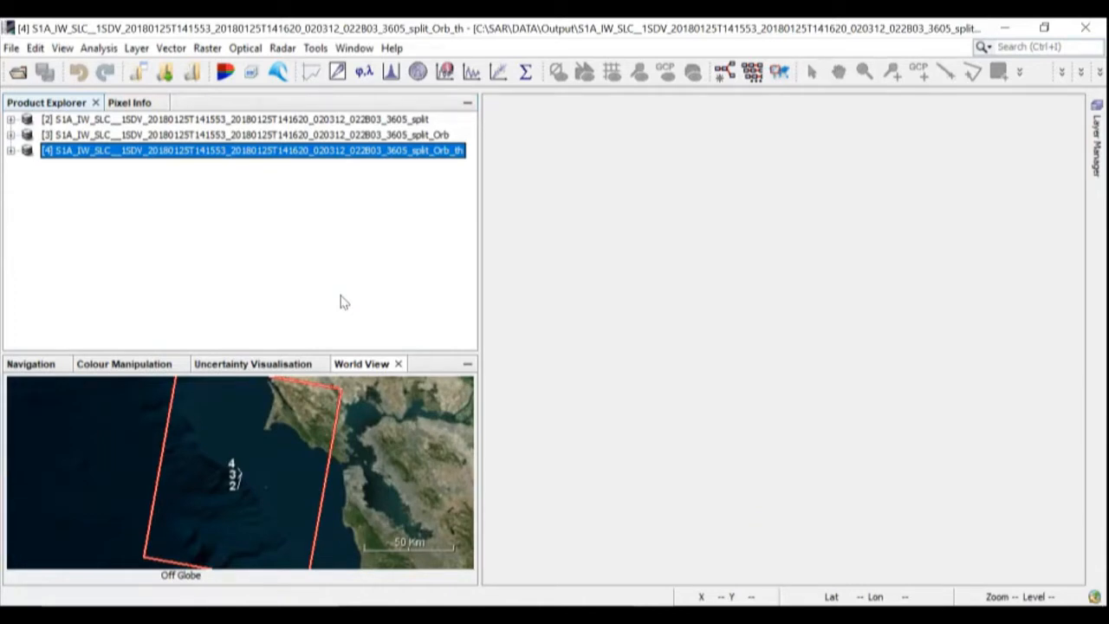
click(11, 152)
click(12, 153)
click(12, 152)
click(11, 152)
Set up Calibration with the noise-removed _th product as source, saving as BEAM-DIMAP in C:\SAR\DATA\Output.
click(283, 50)
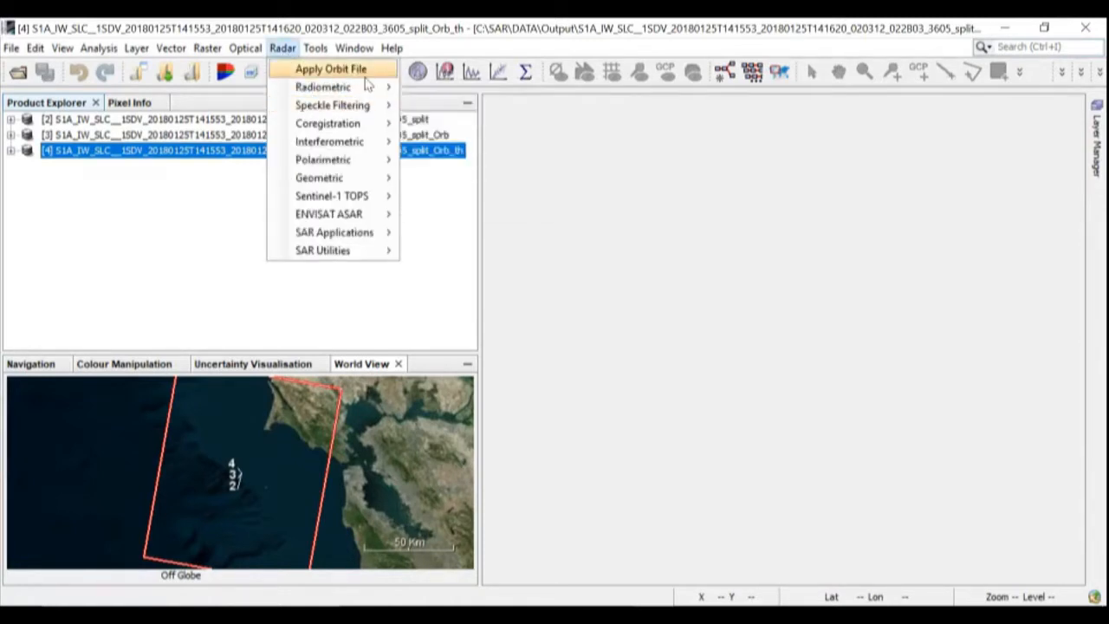
mouse_move(372, 87)
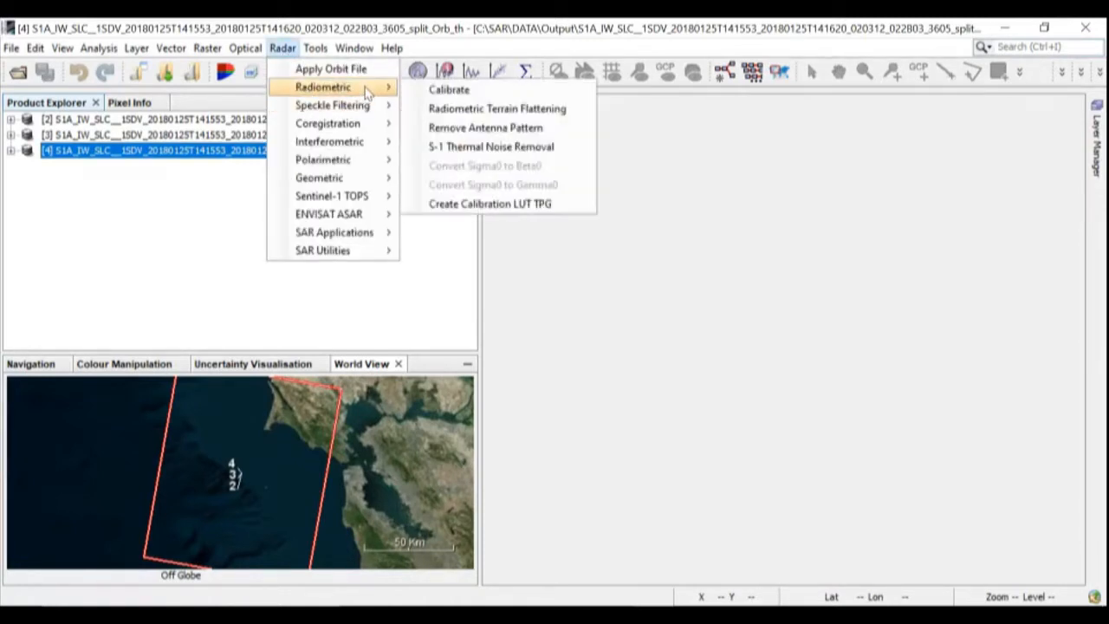
click(449, 92)
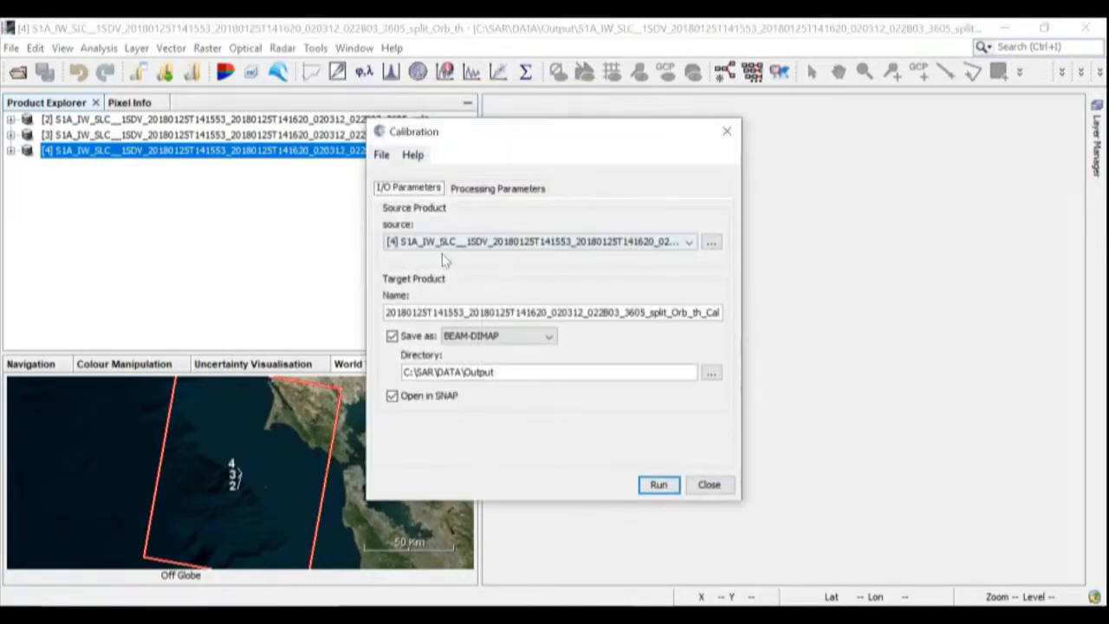
click(412, 243)
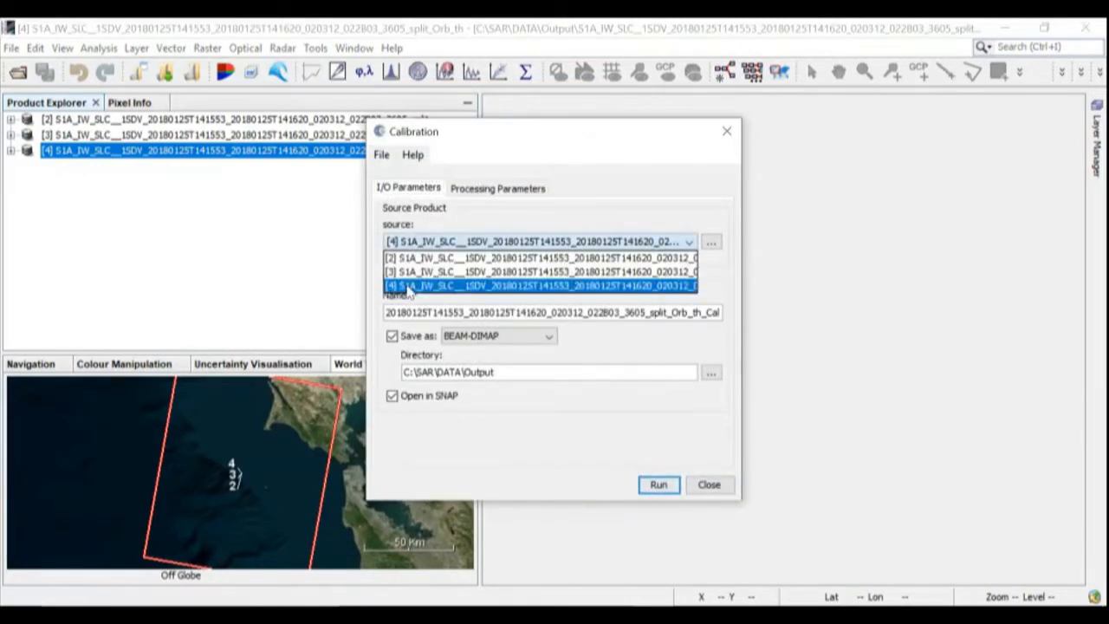
click(405, 286)
drag(493, 313, 384, 314)
drag(497, 373, 422, 372)
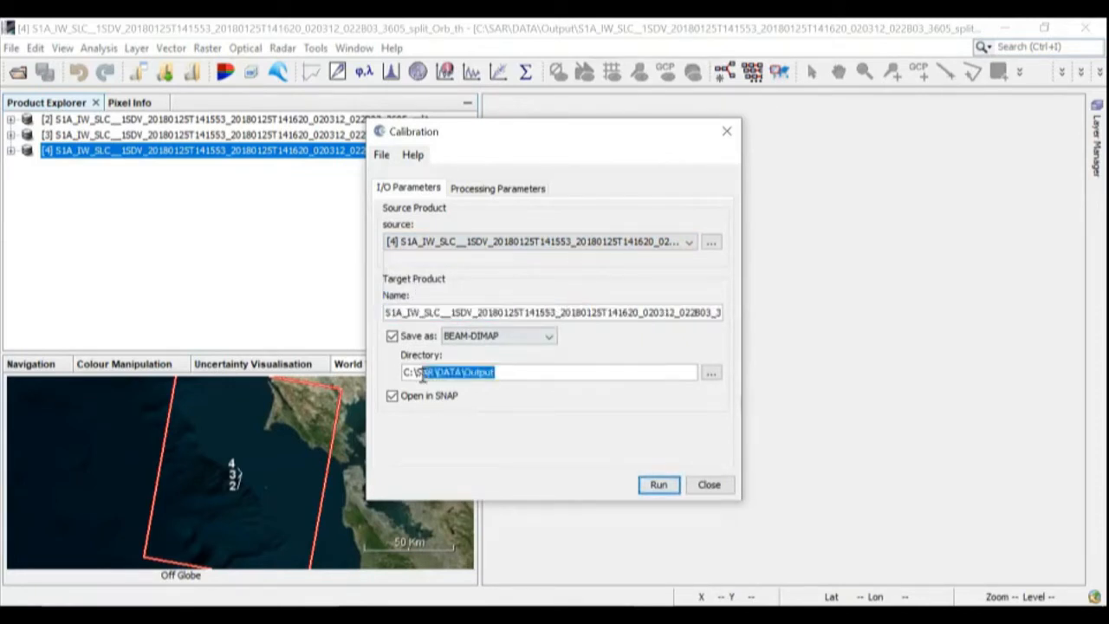
Run the calibration for VV polarisation with only the sigma0 band as output, and close the dialog.
click(520, 188)
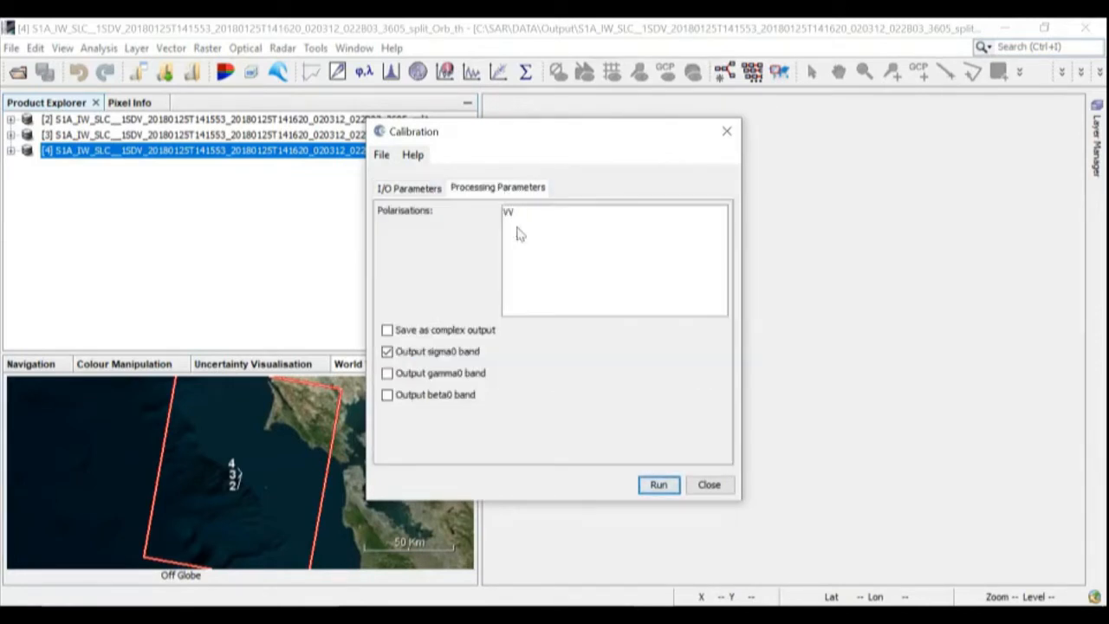
click(510, 215)
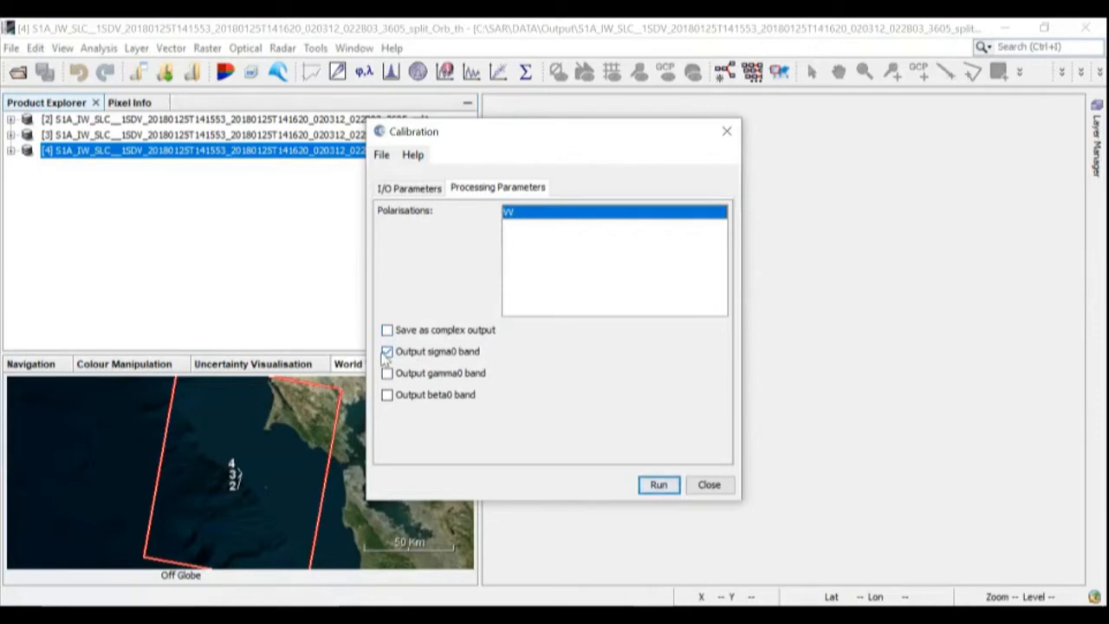
drag(545, 139, 557, 87)
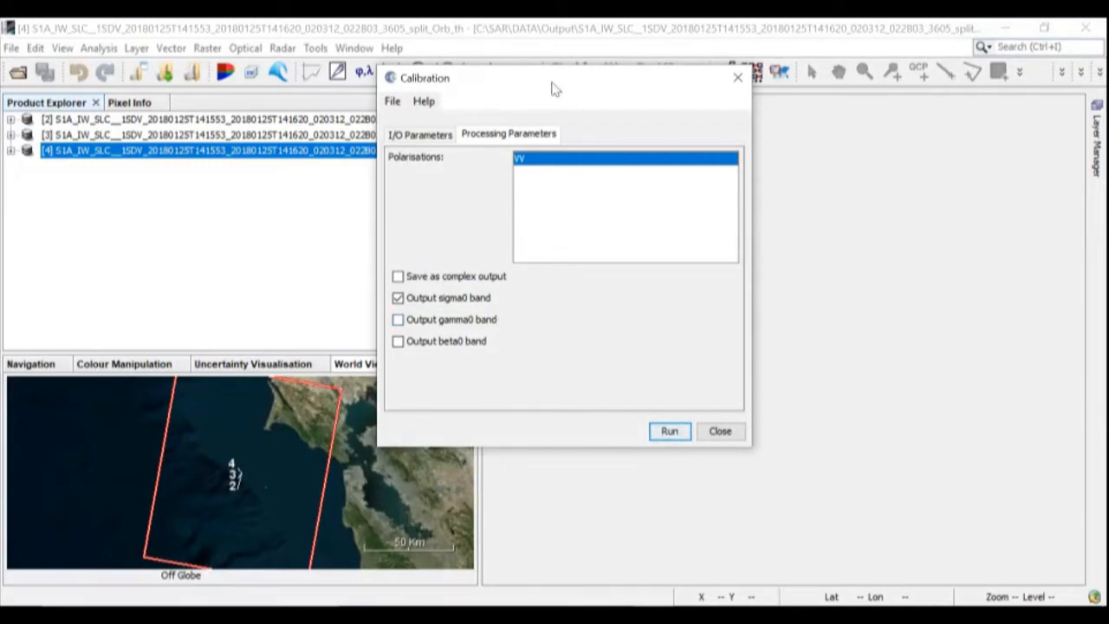
drag(557, 83, 567, 70)
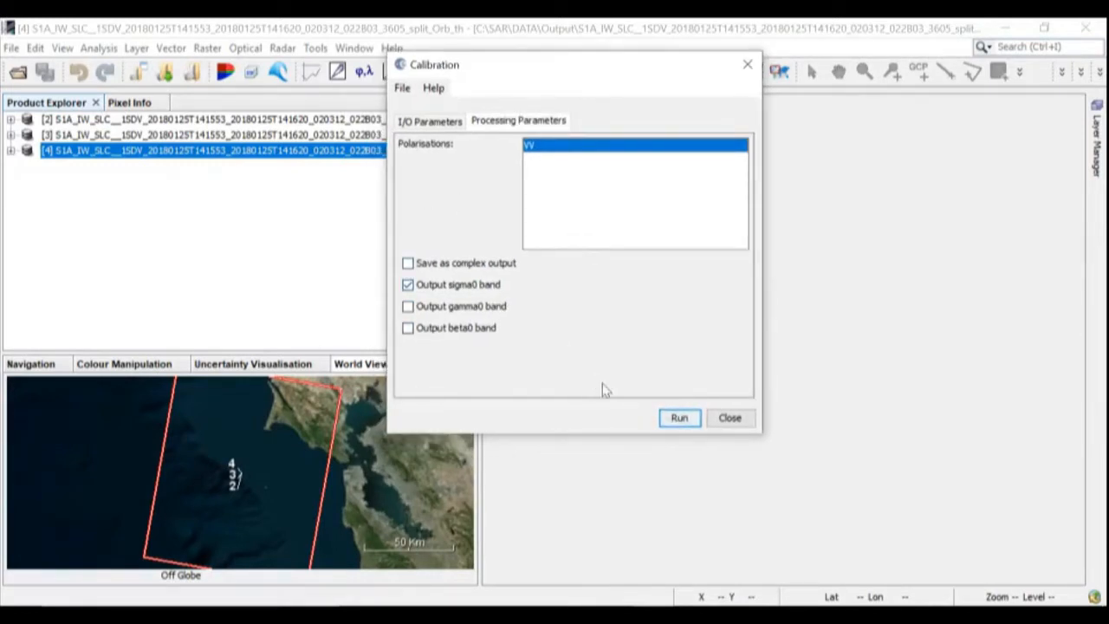
click(682, 420)
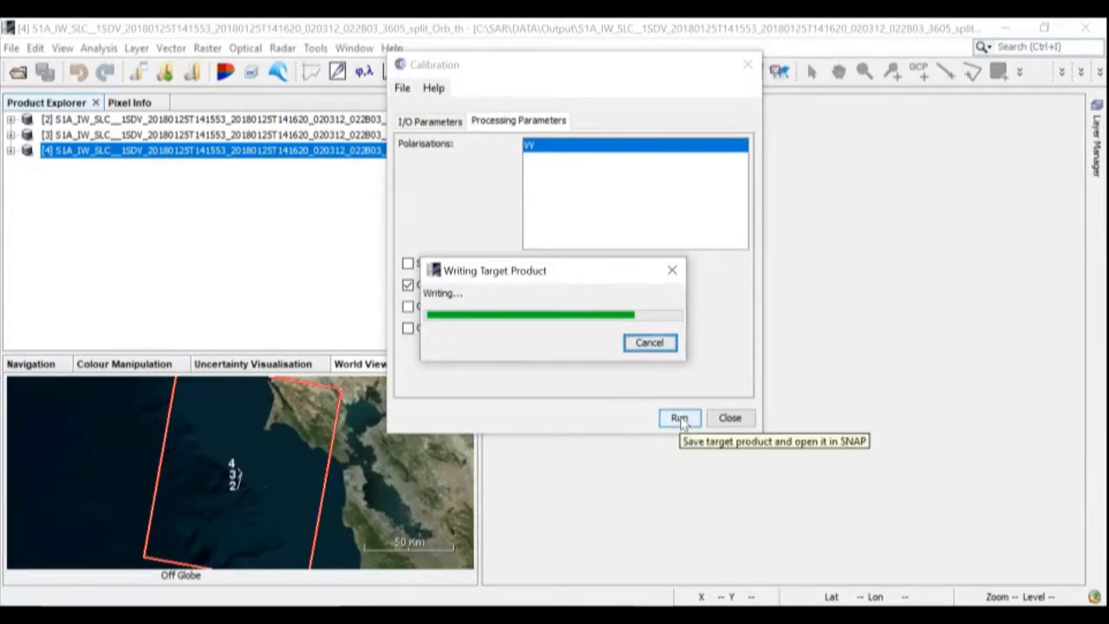
click(730, 418)
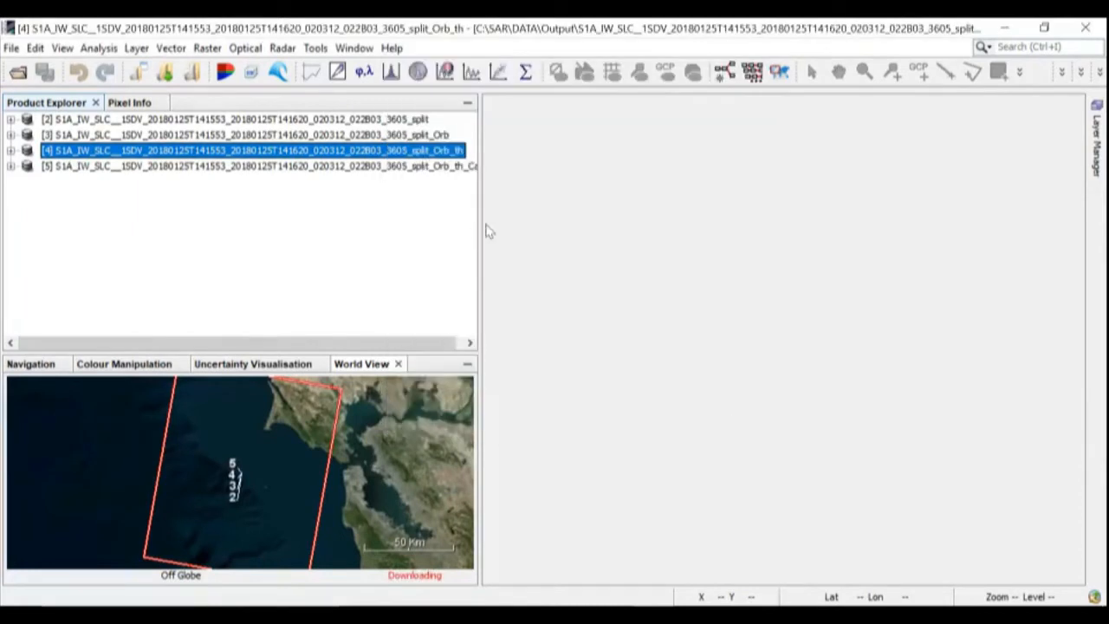
Widen the product tree, open the calibrated product's Sigma0_IW2_VV band as an image and inspect it up close.
mouse_move(480, 225)
mouse_down()
mouse_move(527, 228)
mouse_move(491, 216)
mouse_up()
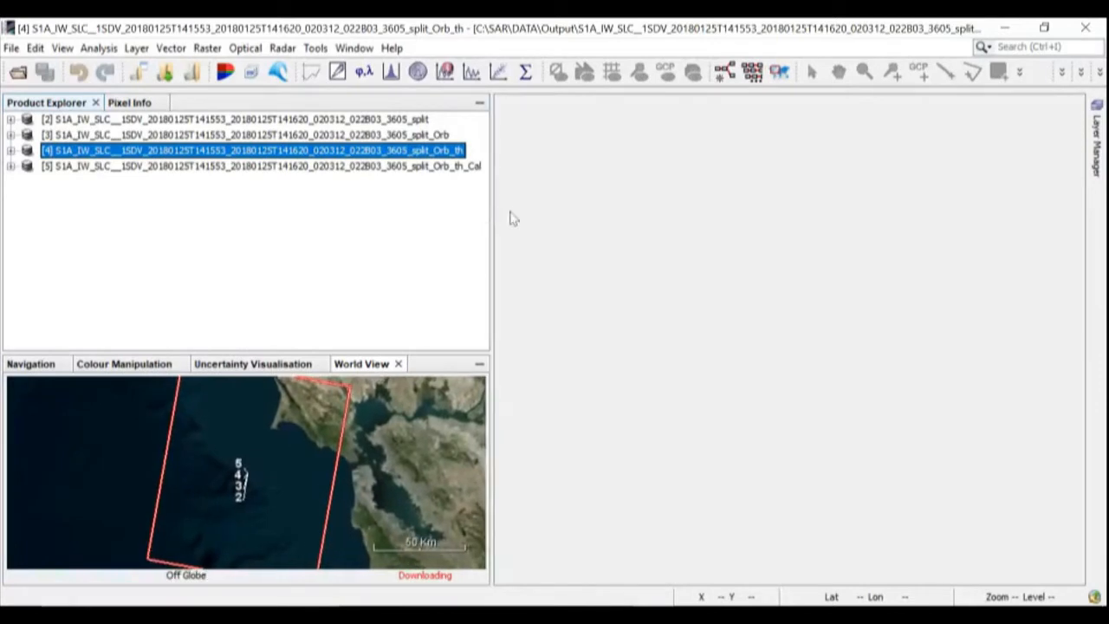
click(139, 166)
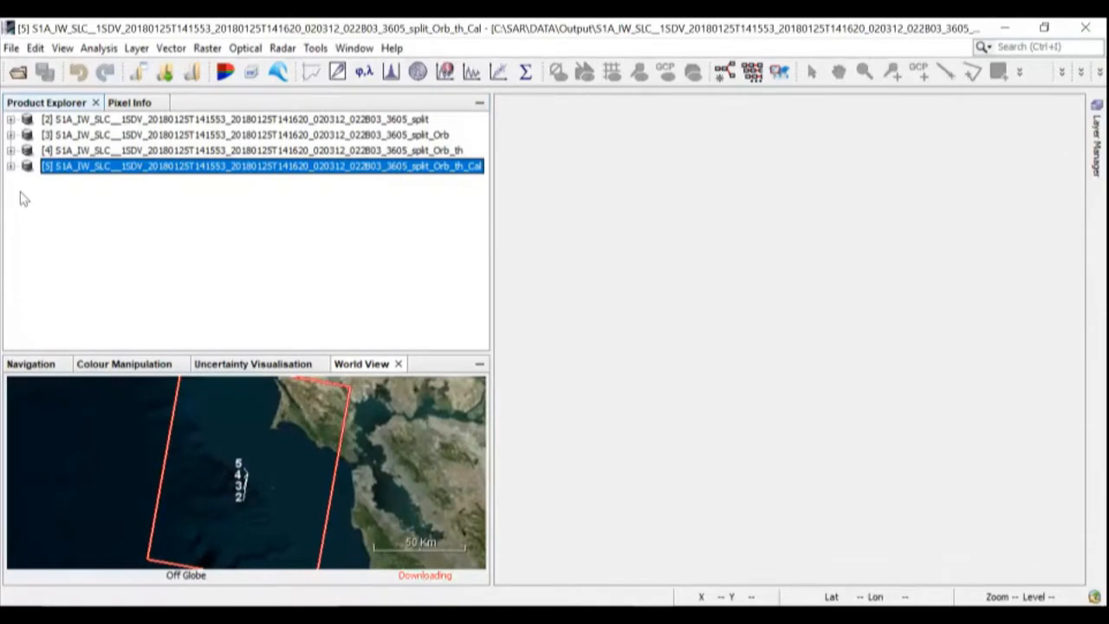
click(10, 167)
click(27, 229)
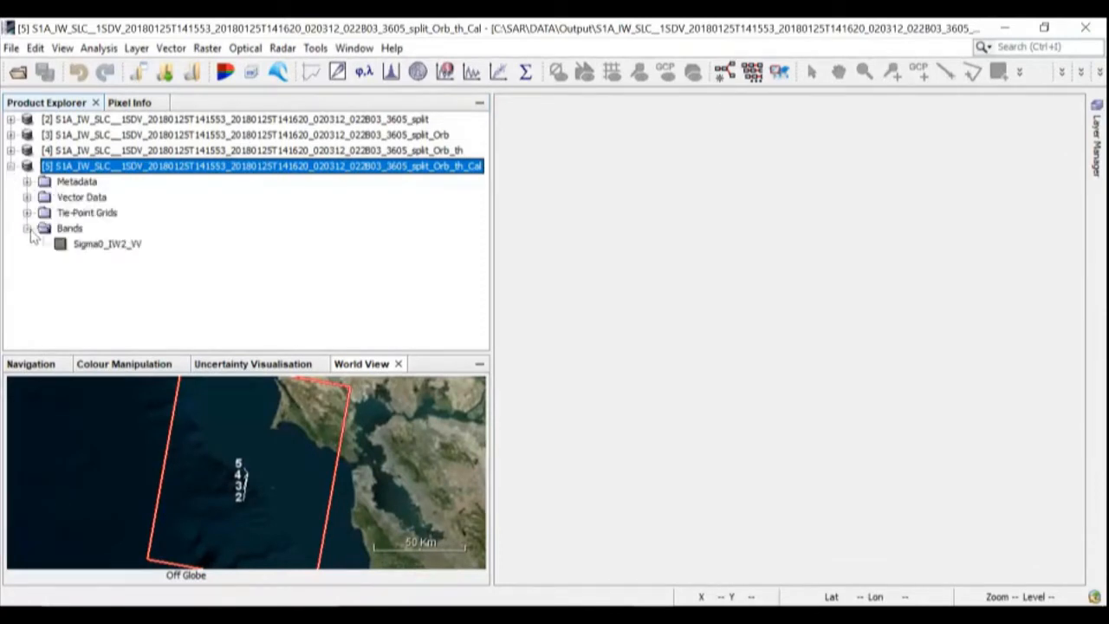
double_click(100, 245)
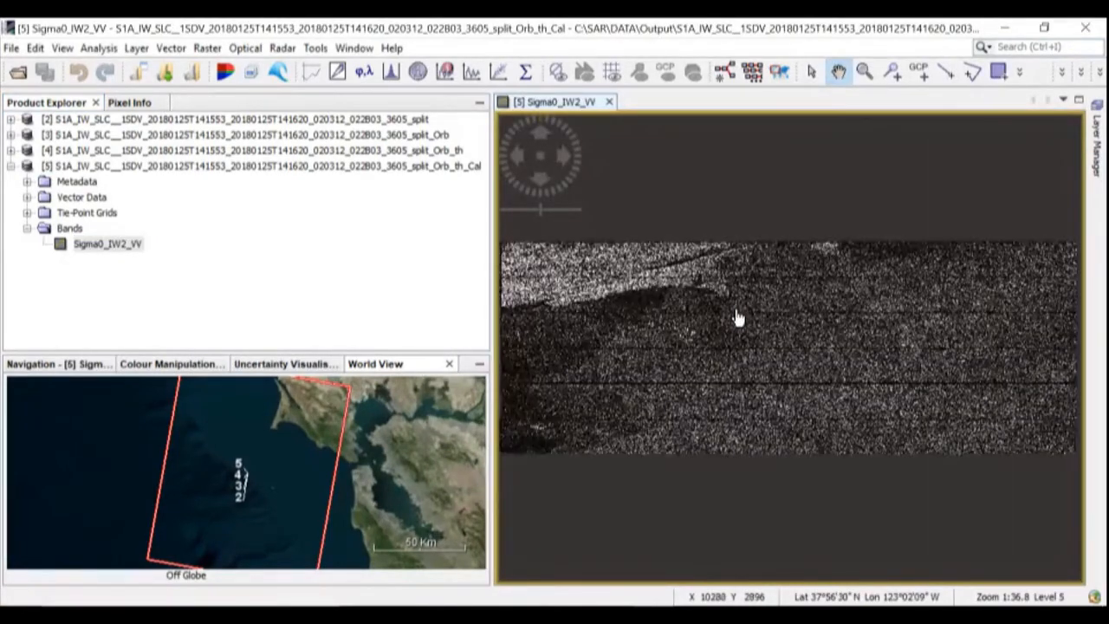
scroll(737, 318, up, 4)
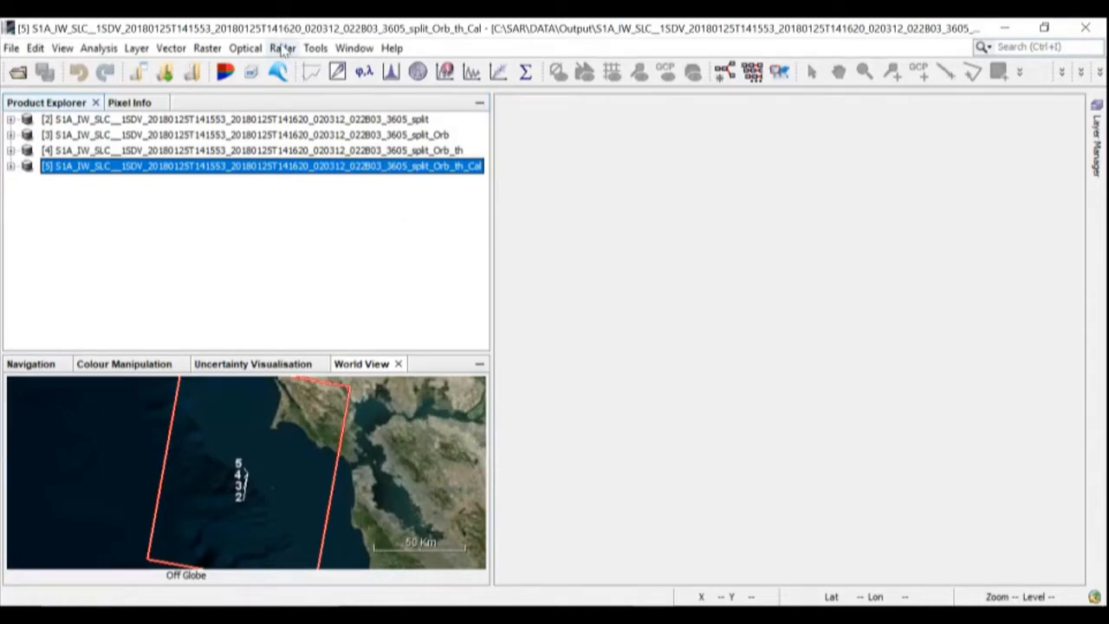
Set up S-1 TOPS Deburst with the calibrated _Cal product as source, saving as BEAM-DIMAP in C:\SAR\DATA\Output.
click(282, 50)
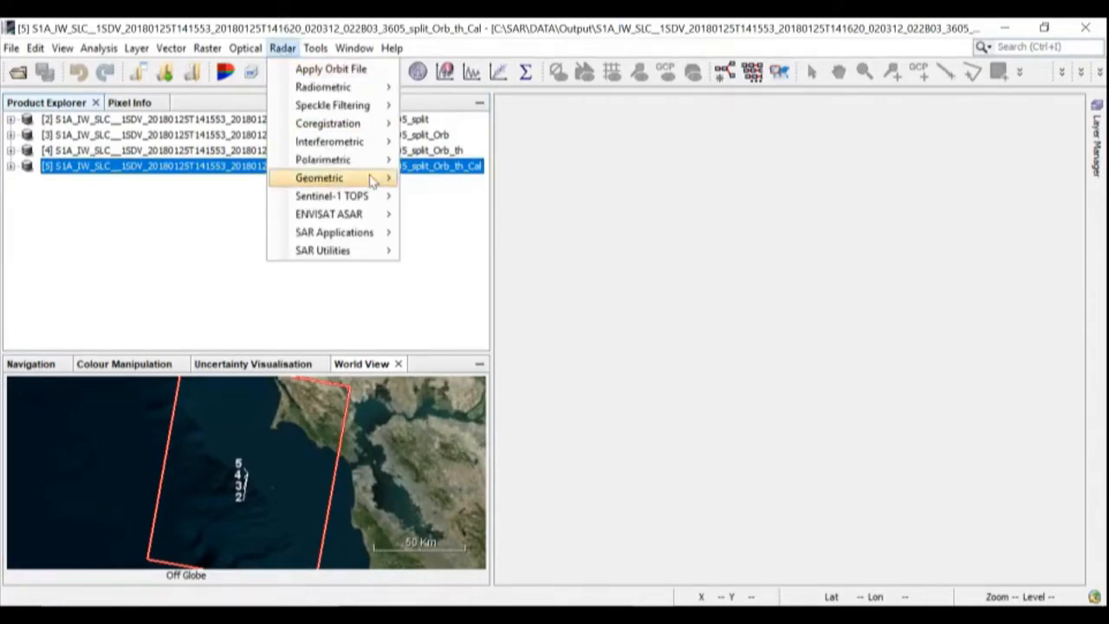
mouse_move(364, 198)
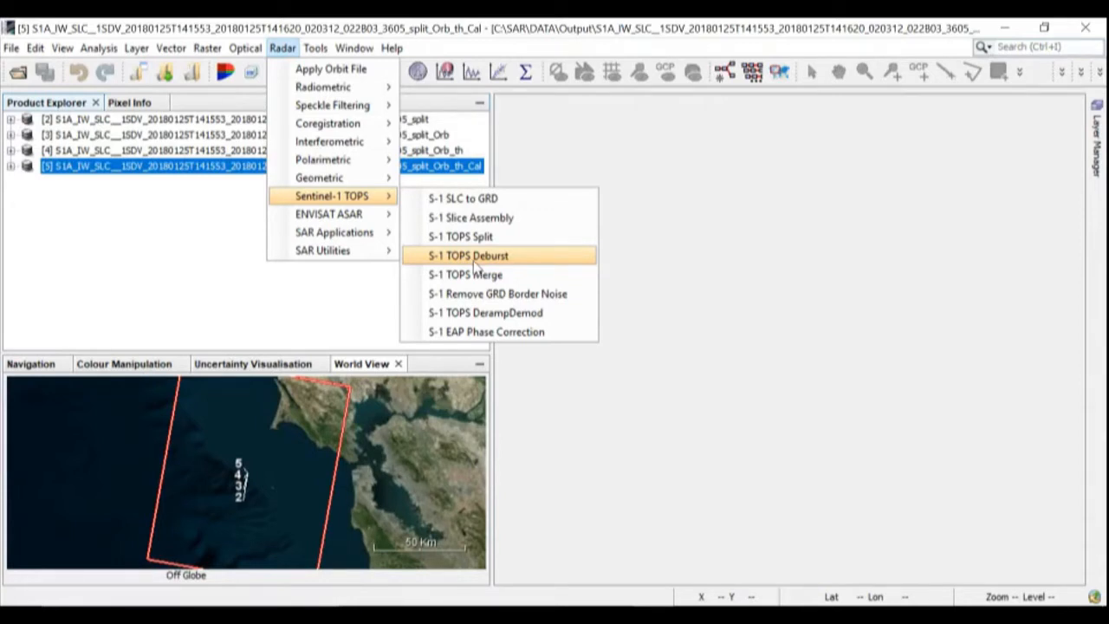
click(474, 267)
drag(523, 137, 453, 96)
click(364, 197)
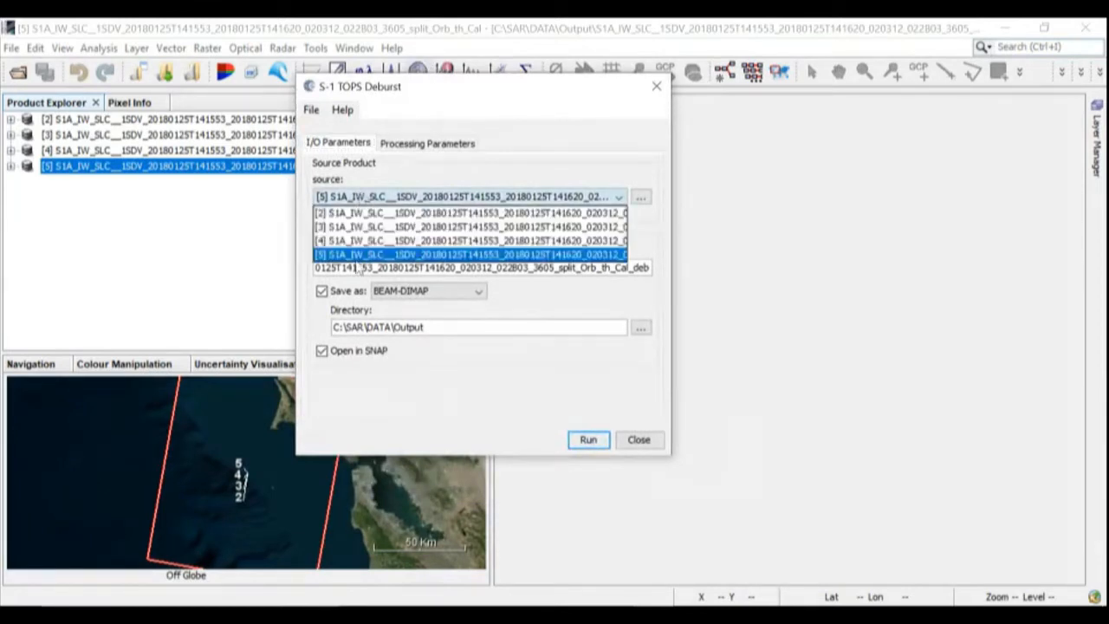
click(352, 256)
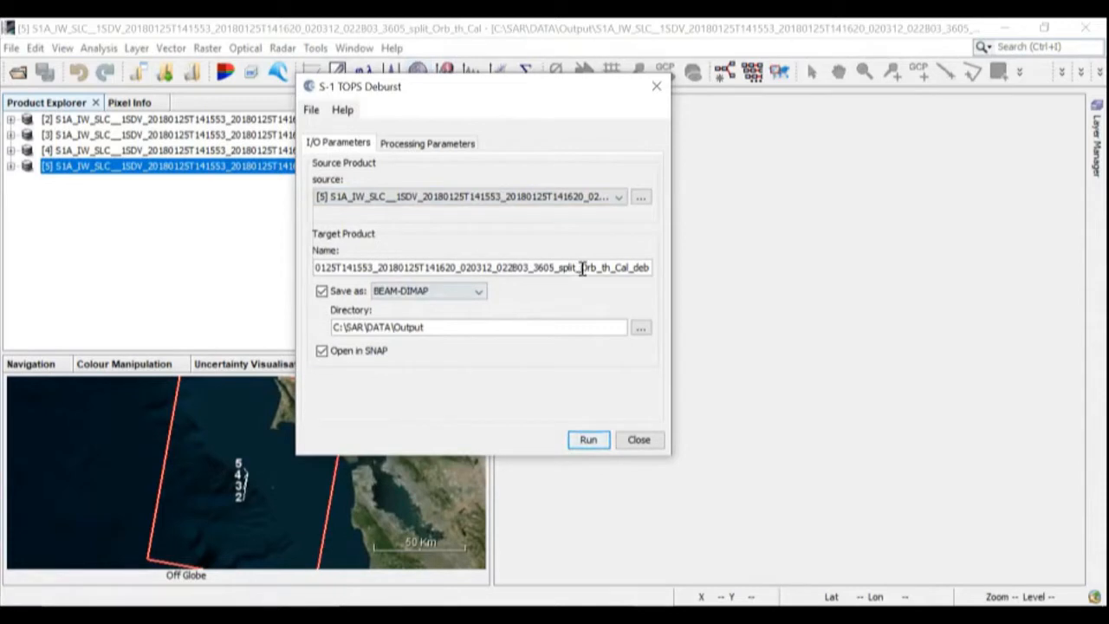
drag(581, 267, 652, 269)
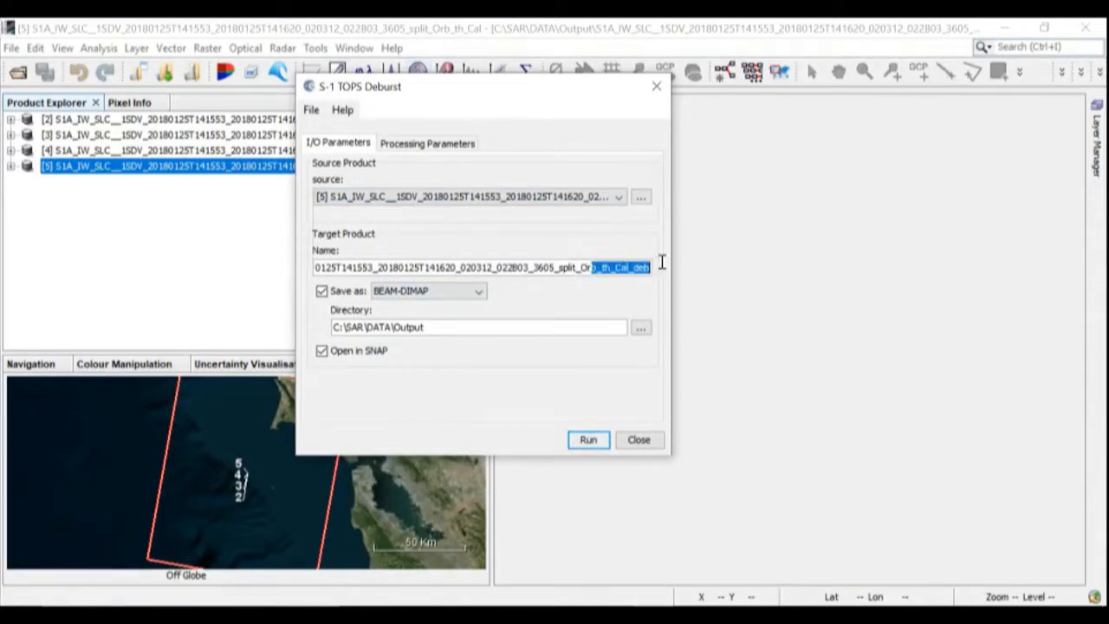
click(442, 326)
drag(300, 336, 297, 328)
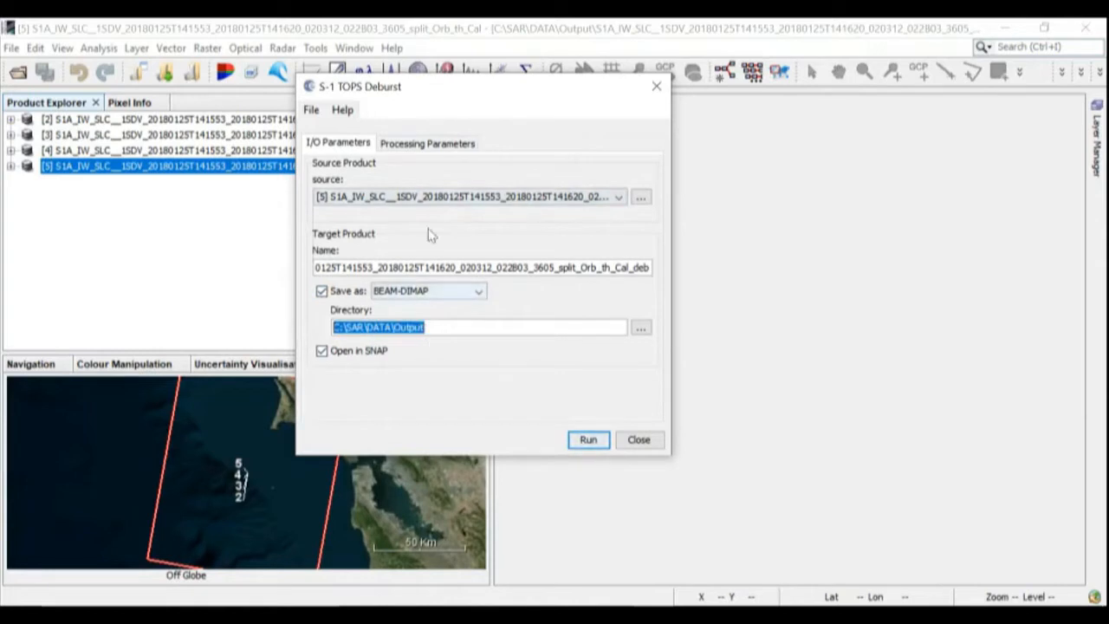
Run the deburst for VV polarisation and close the dialog.
click(436, 142)
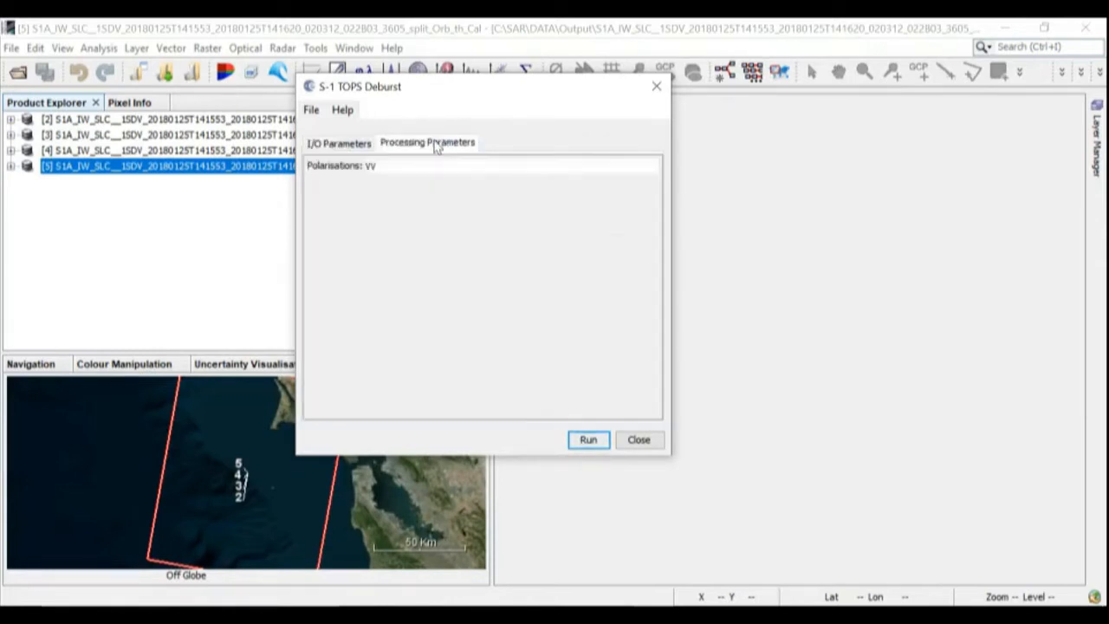
click(373, 169)
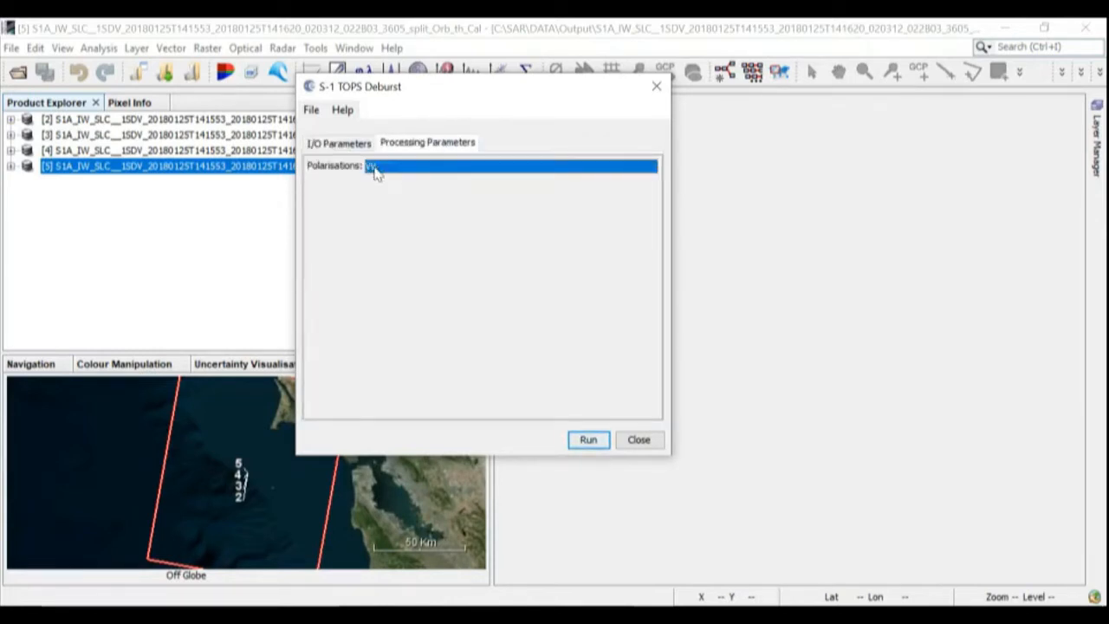
drag(448, 89, 623, 46)
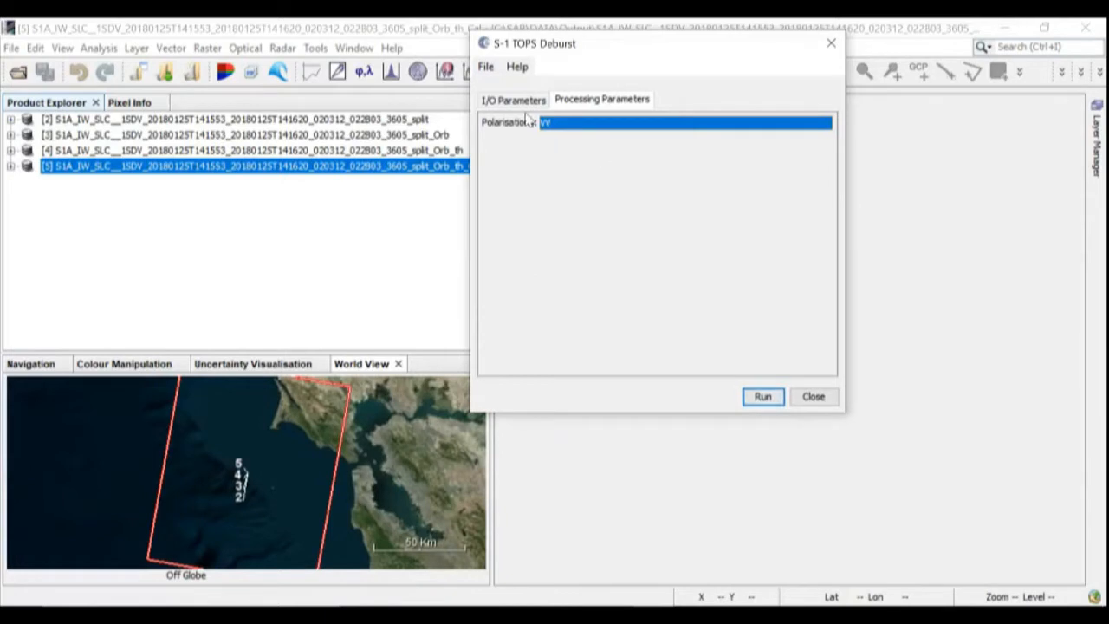
click(510, 102)
click(635, 101)
click(763, 396)
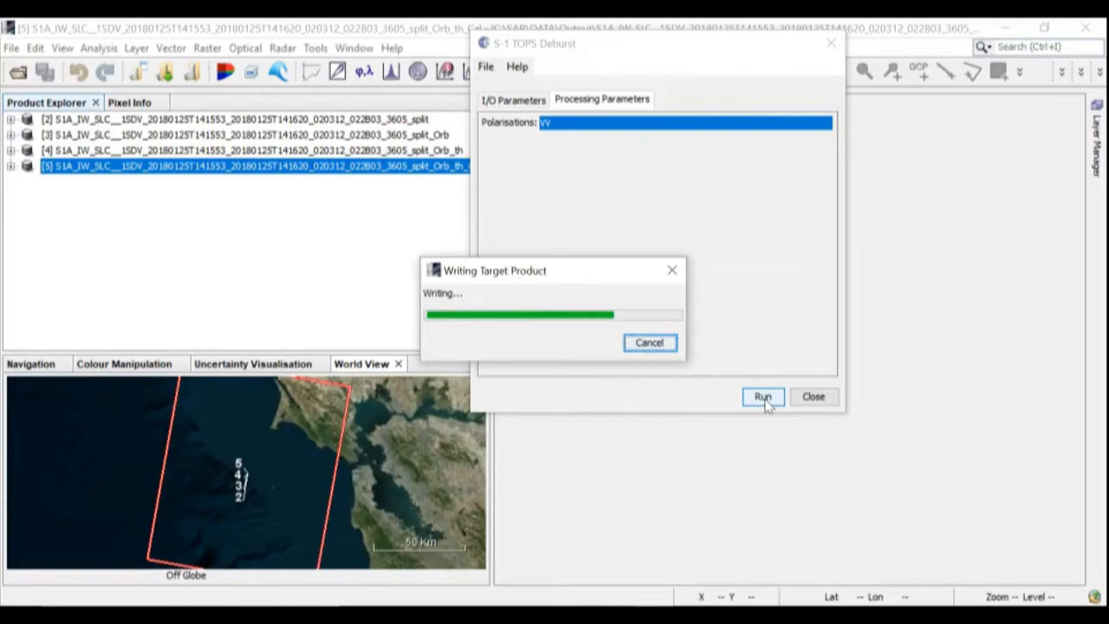
click(814, 397)
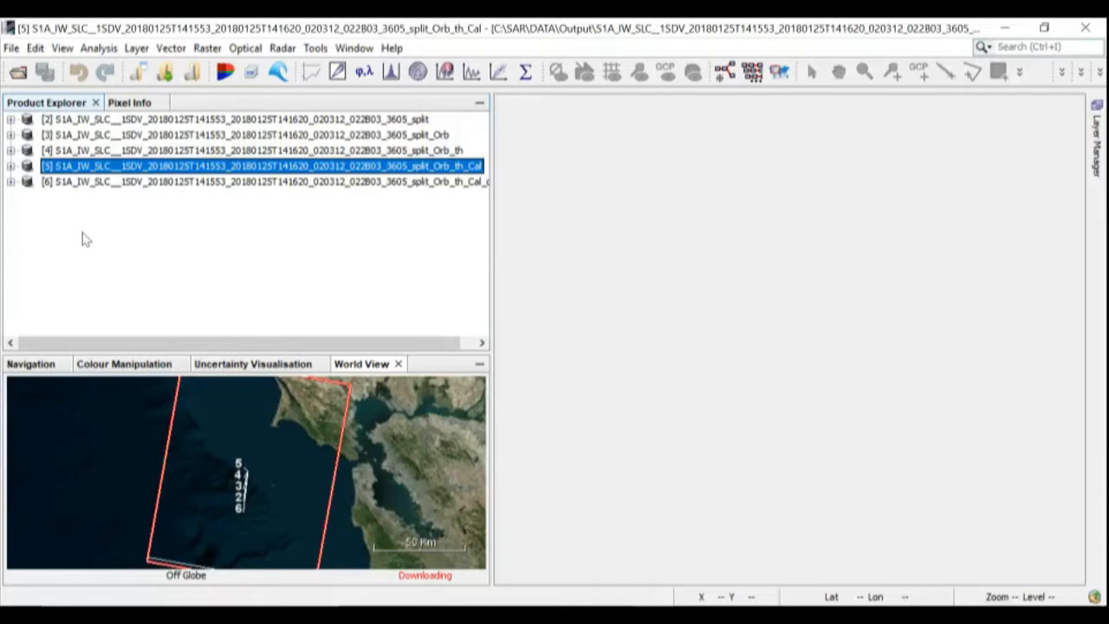
Expand the debursted _deb product's bands and open Sigma0_IW2_VV as an image.
click(10, 182)
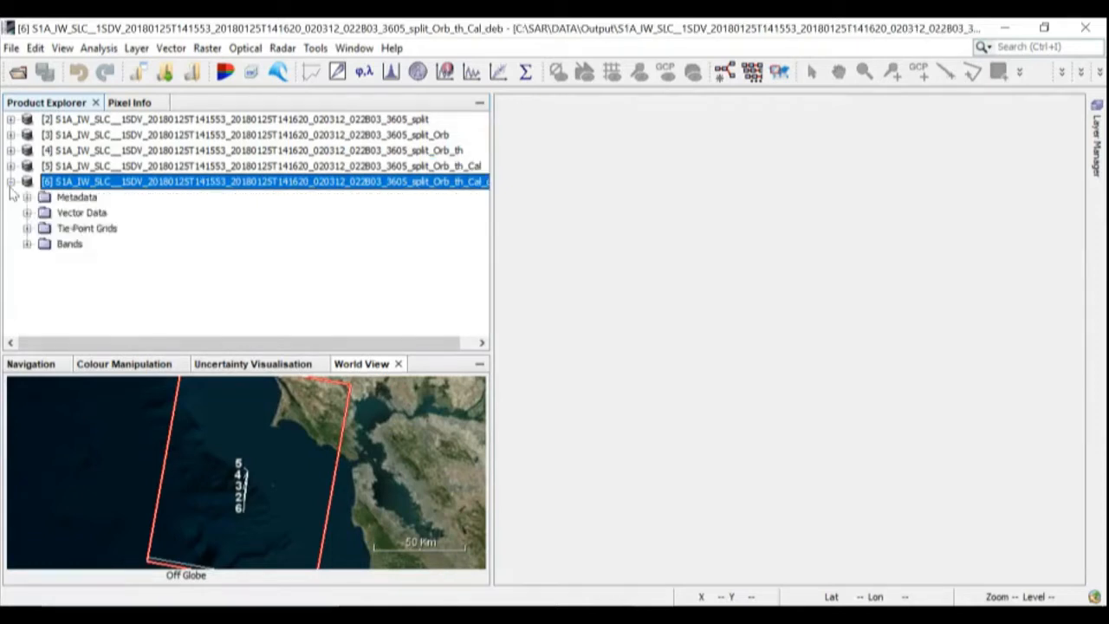
click(26, 245)
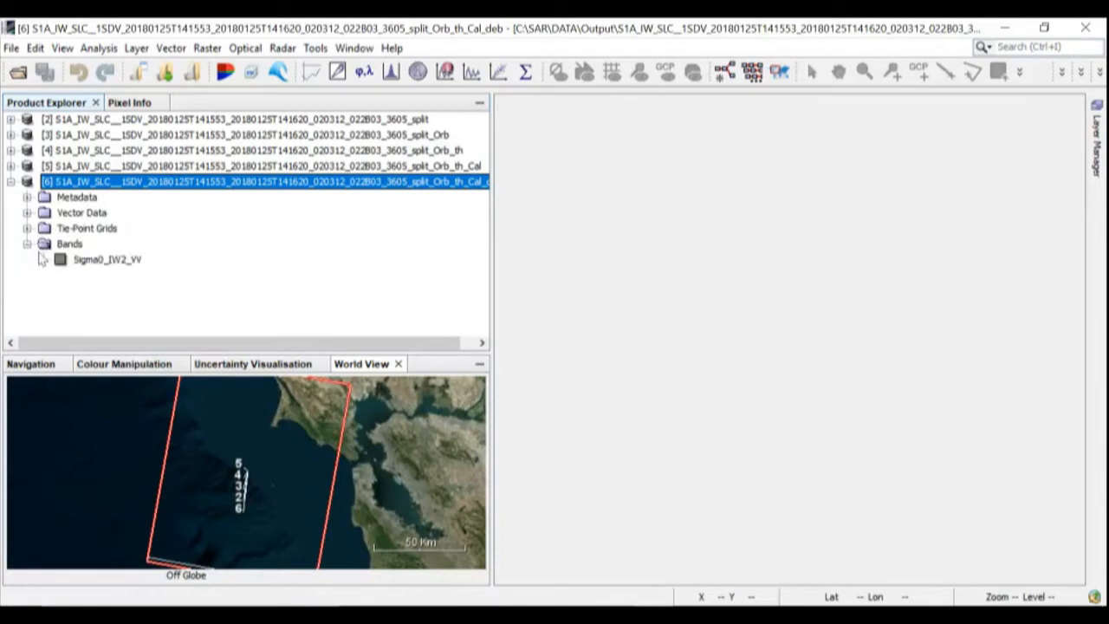
double_click(99, 260)
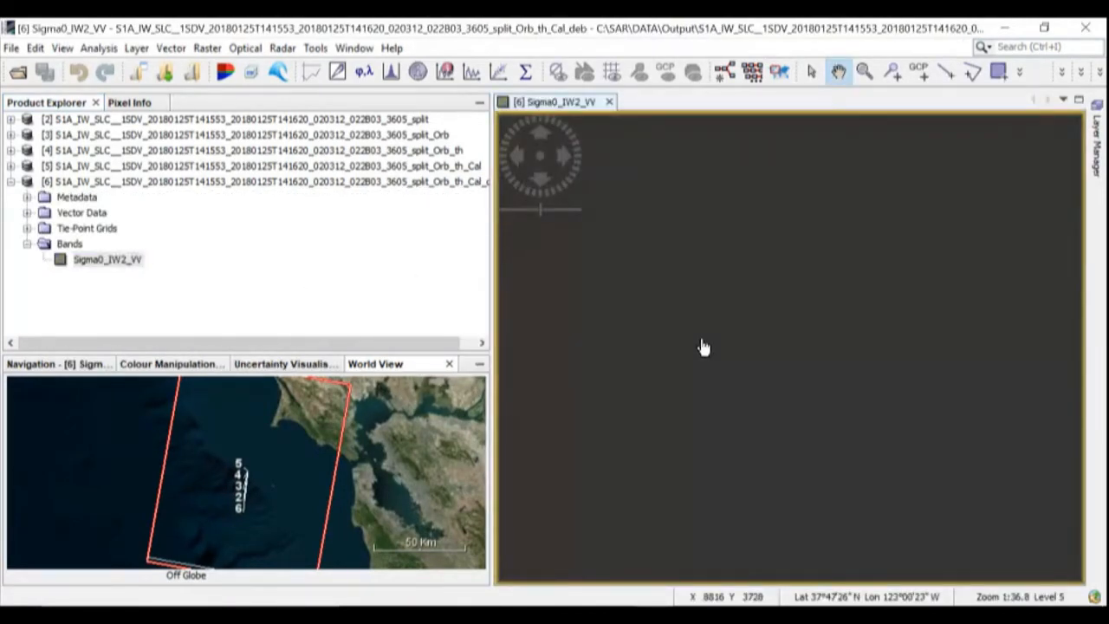
Examine the debursted Sigma0_IW2_VV image up close across the scene, checking the former burst boundaries, and return to the full extent.
scroll(822, 438, up, 3)
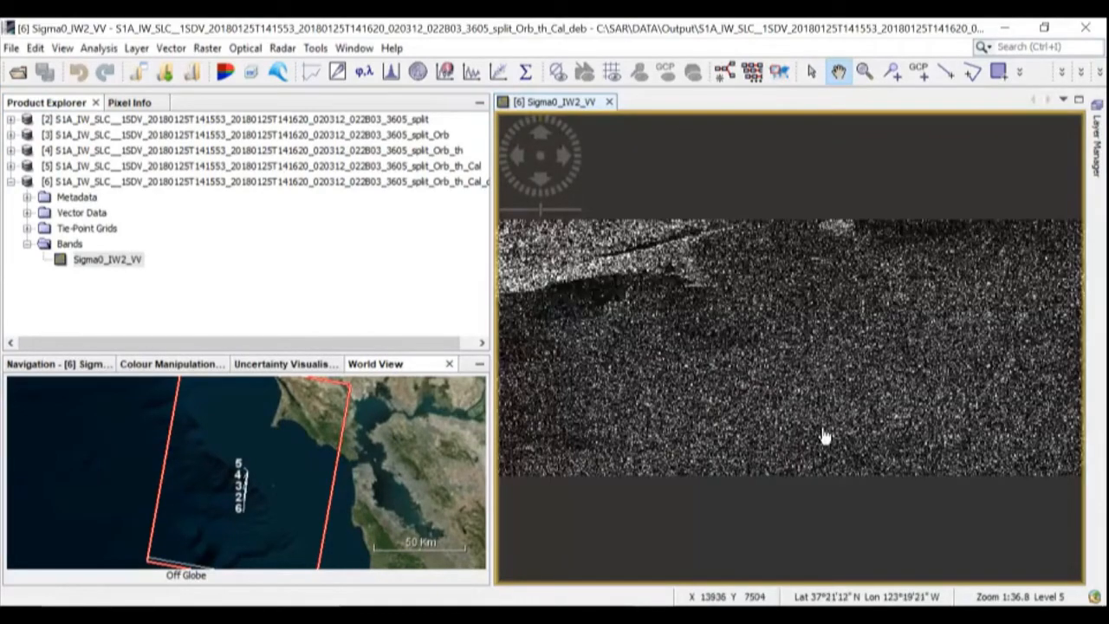
scroll(822, 456, up, 2)
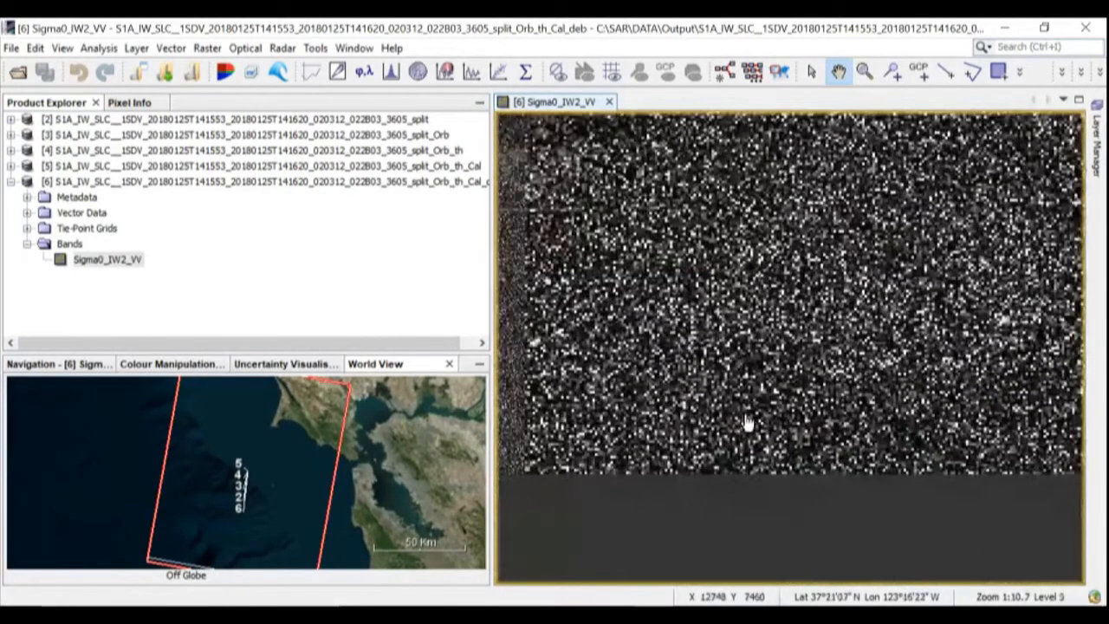
scroll(766, 416, up, 3)
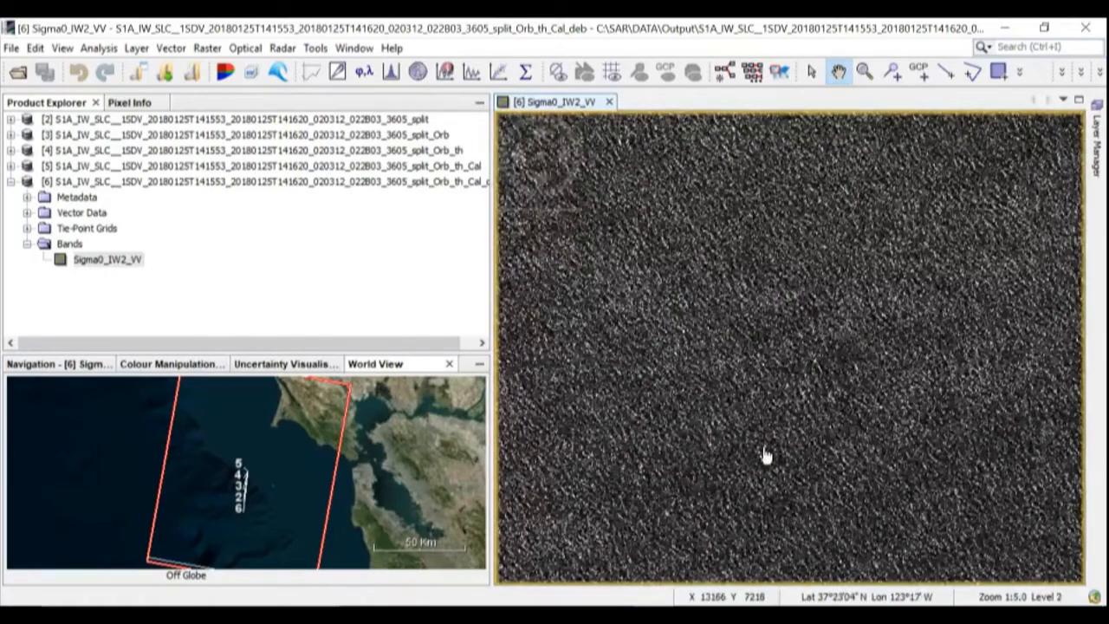
scroll(767, 373, up, 2)
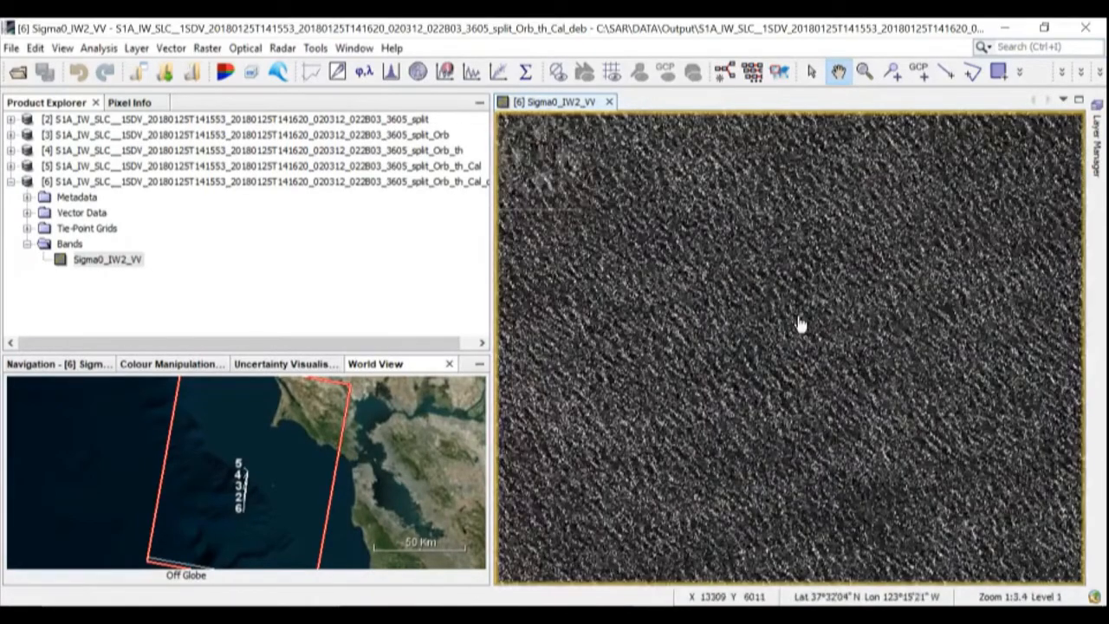
drag(833, 164, 807, 395)
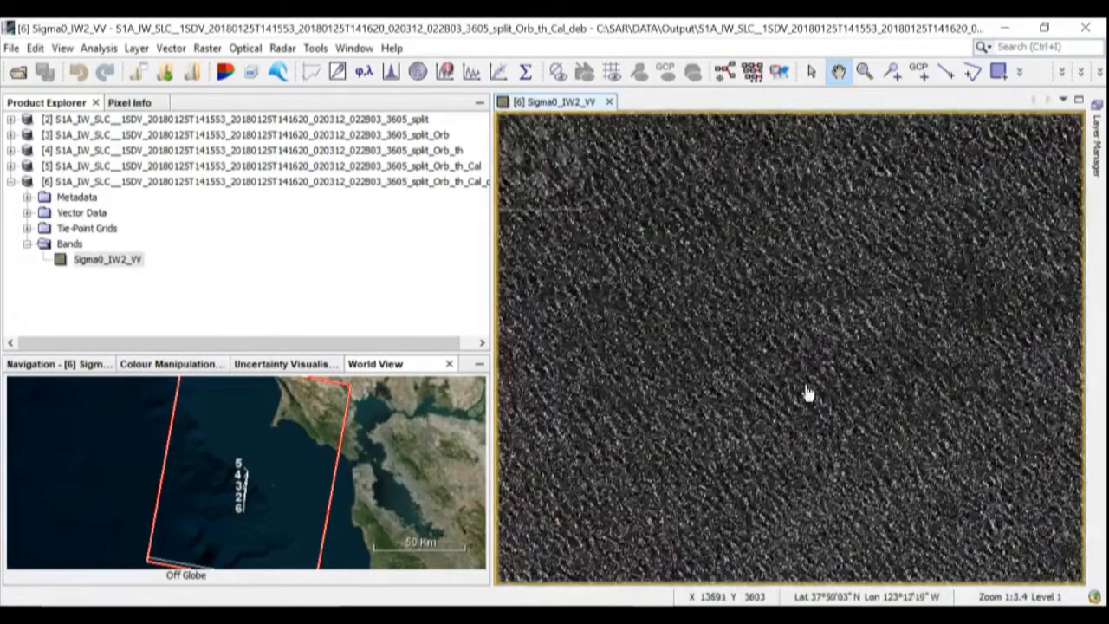
drag(867, 143, 835, 277)
drag(819, 139, 827, 257)
drag(778, 419, 792, 321)
drag(751, 451, 775, 324)
drag(713, 559, 725, 381)
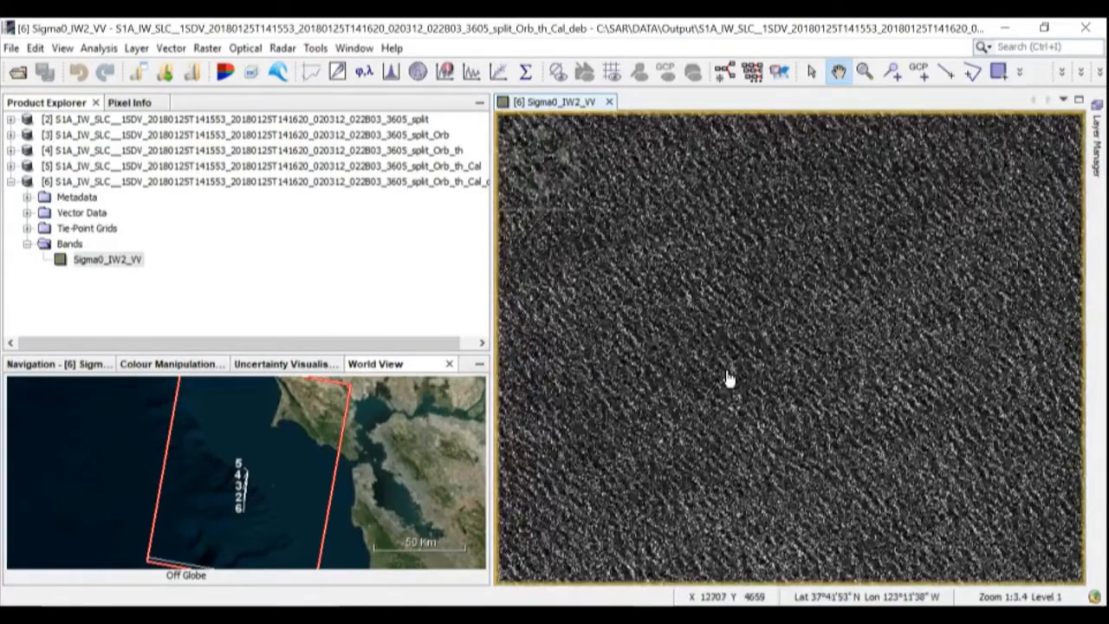
scroll(729, 379, up, 10)
scroll(751, 344, down, 20)
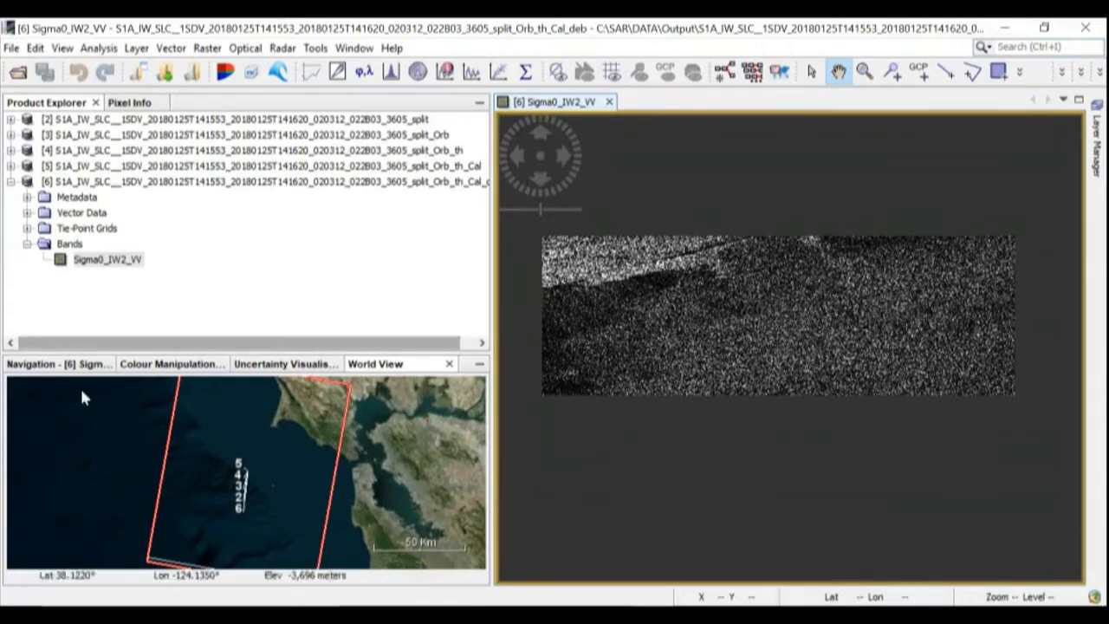
Collapse the debursted _deb product and set up Multilooking with it as source, saving as BEAM-DIMAP in C:\SAR\DATA\Output.
click(11, 183)
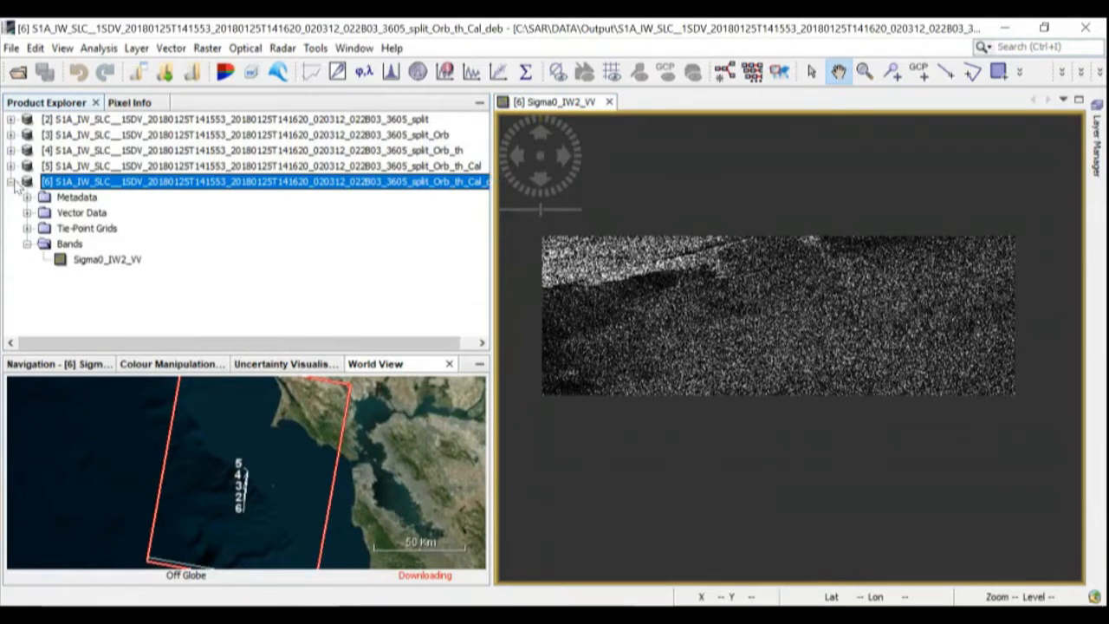
click(11, 182)
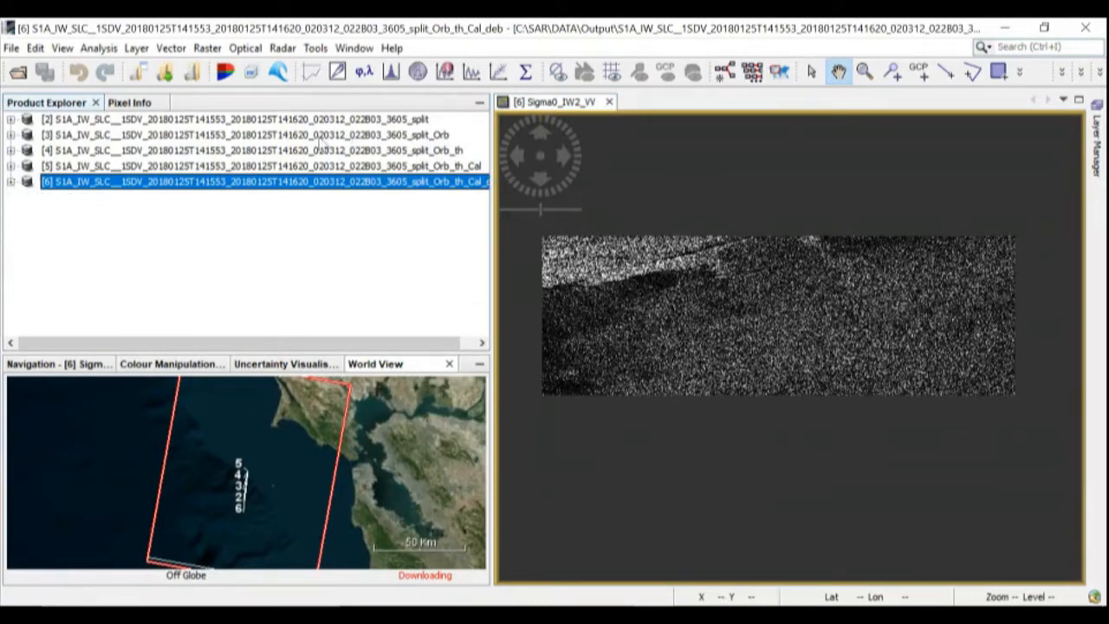
click(282, 47)
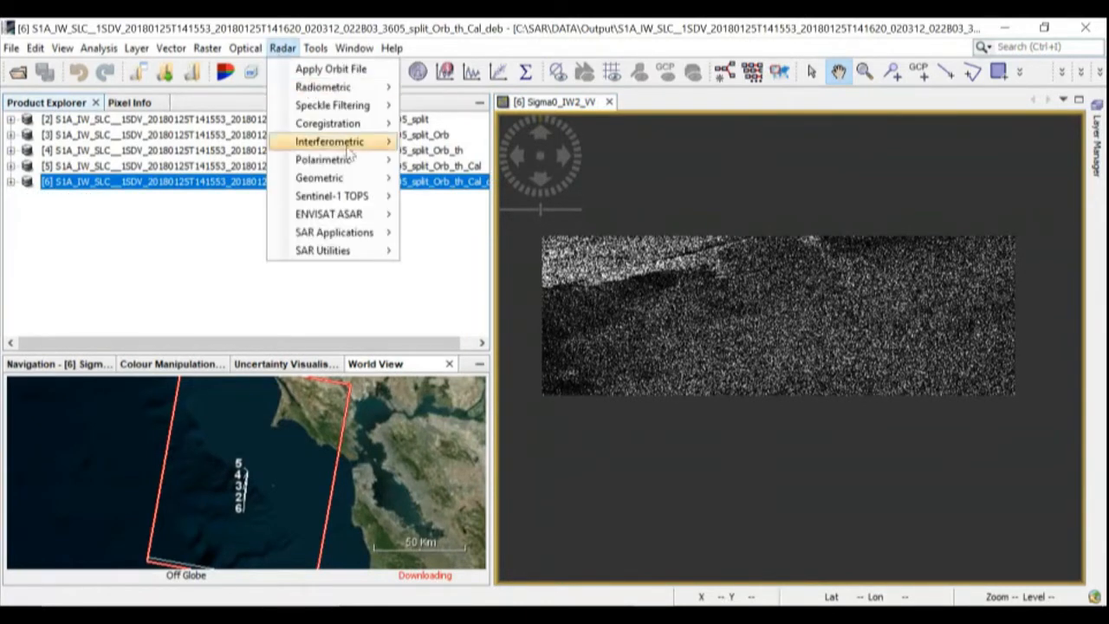
mouse_move(374, 252)
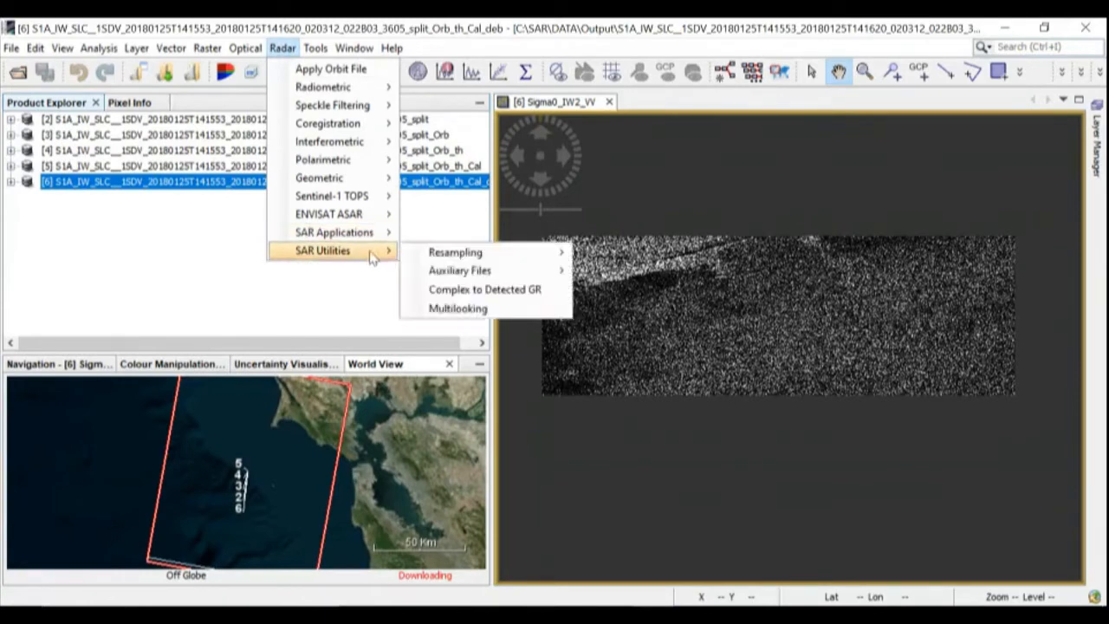
click(478, 310)
drag(555, 138, 488, 86)
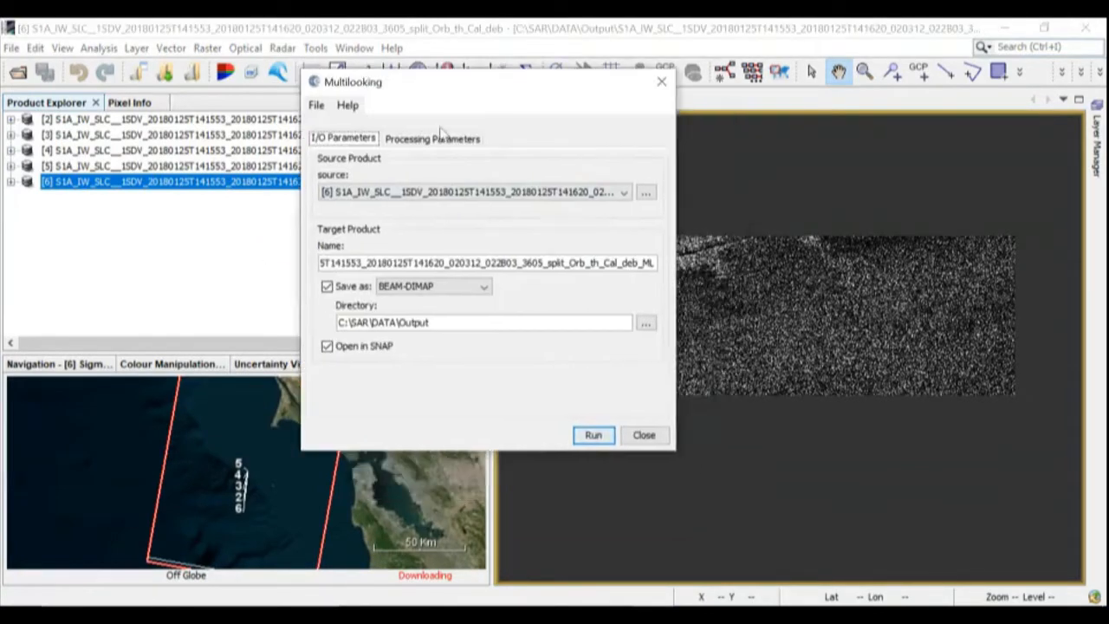
Run Multilooking with GR Square Pixel, 4 range looks, 1 azimuth look and intensity output, and close the dialog.
click(421, 138)
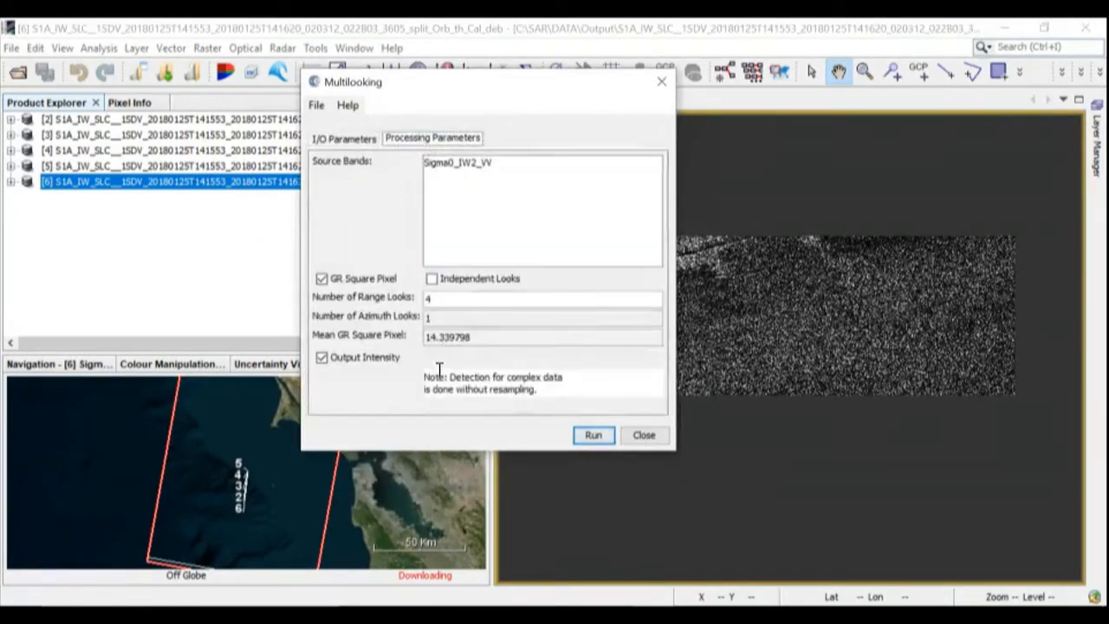
click(438, 299)
drag(438, 299, 404, 299)
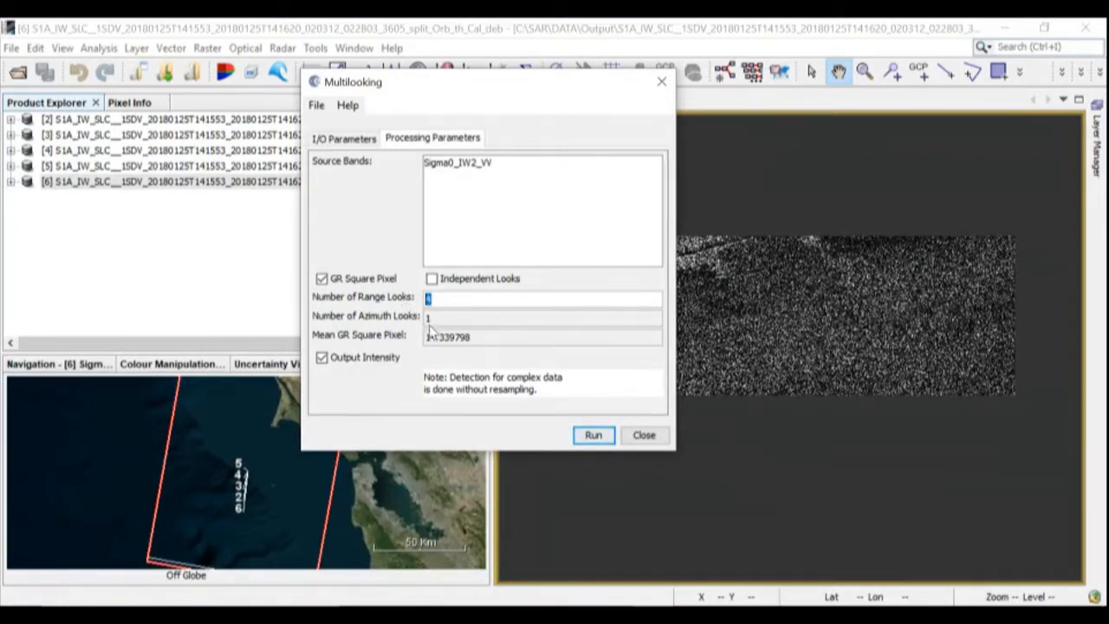
drag(526, 85, 304, 198)
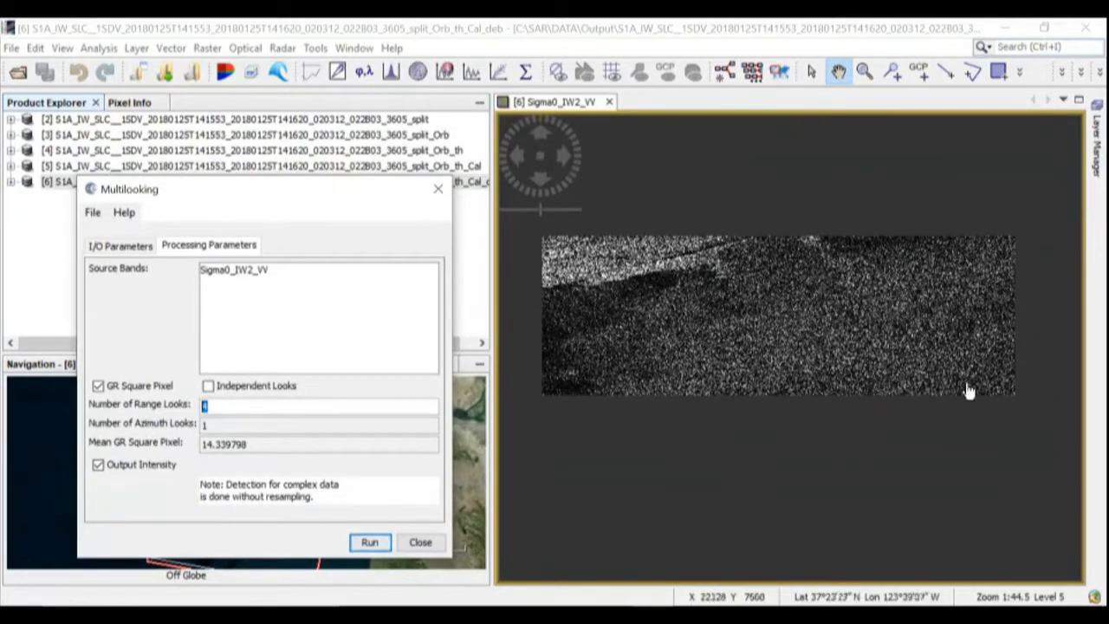
drag(290, 192, 471, 87)
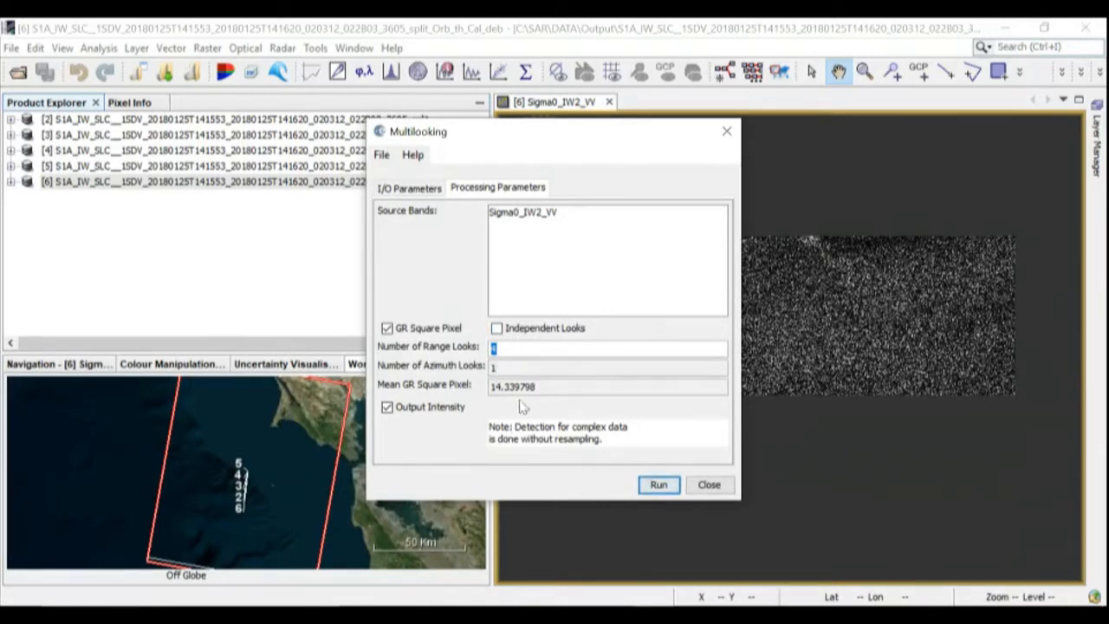
click(661, 487)
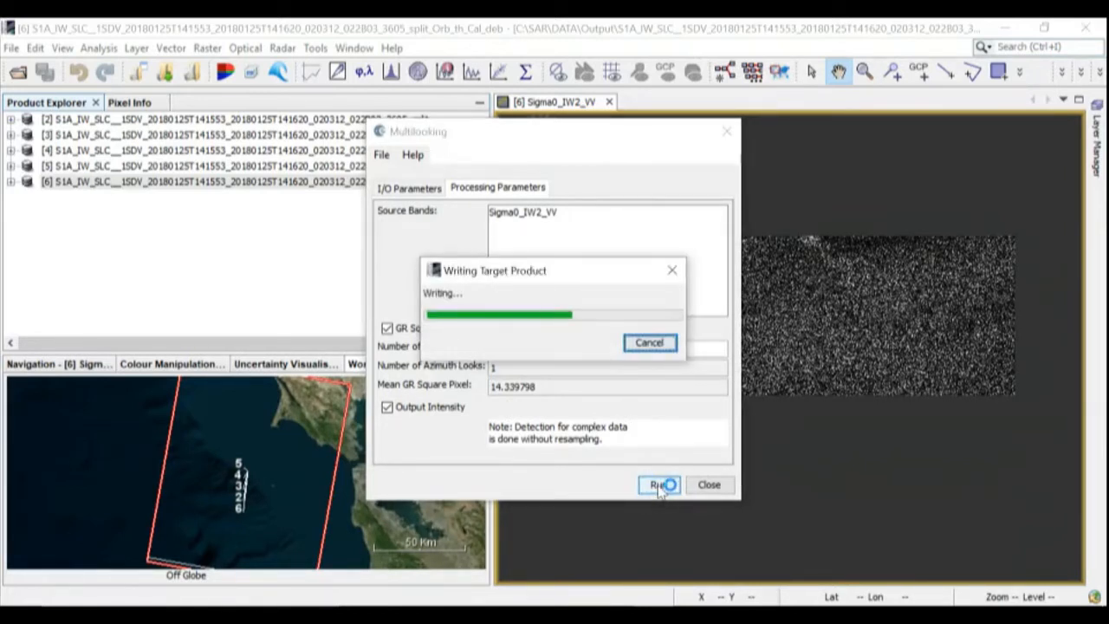
click(711, 485)
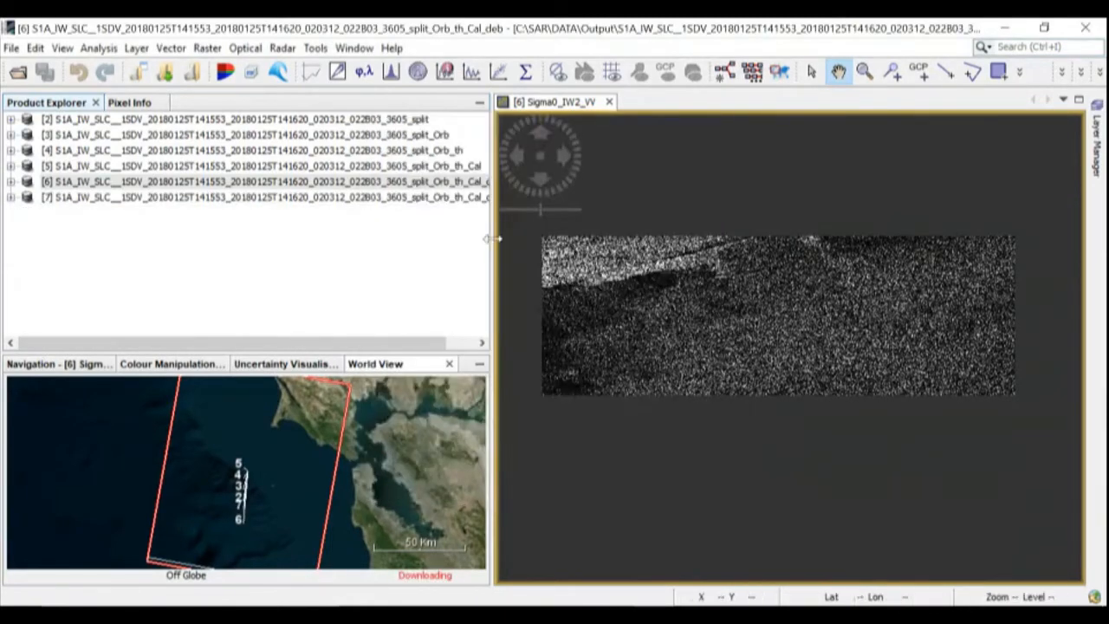
Open Sigma0_IW2_VV from the multilooked _deb_ML product's bands as an image and inspect the scene and its footprint.
drag(489, 239, 567, 243)
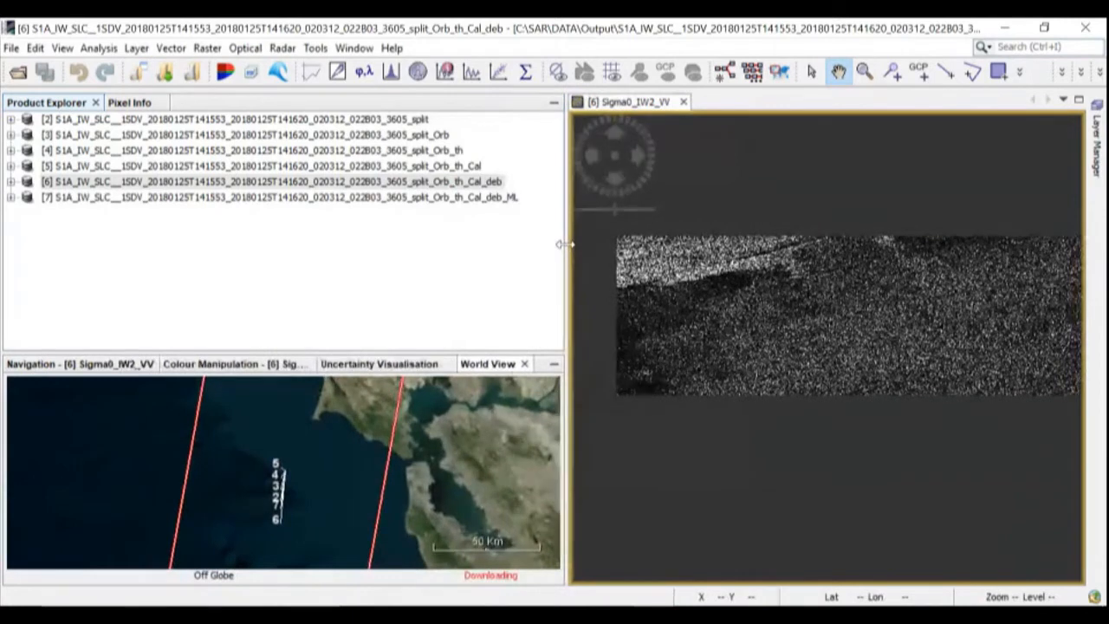
click(459, 199)
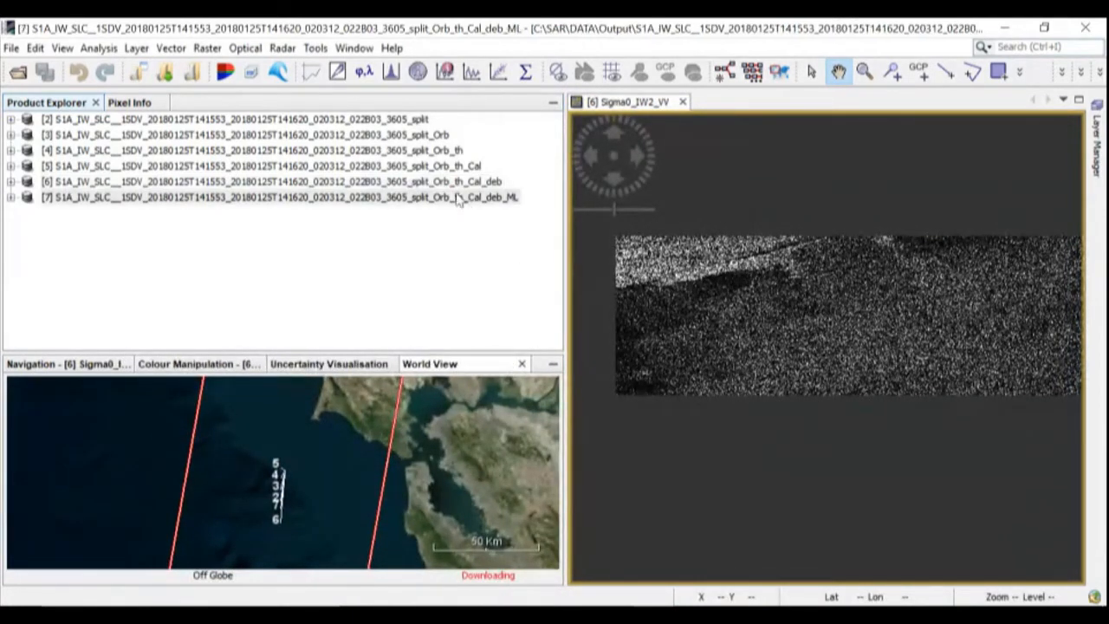
click(11, 198)
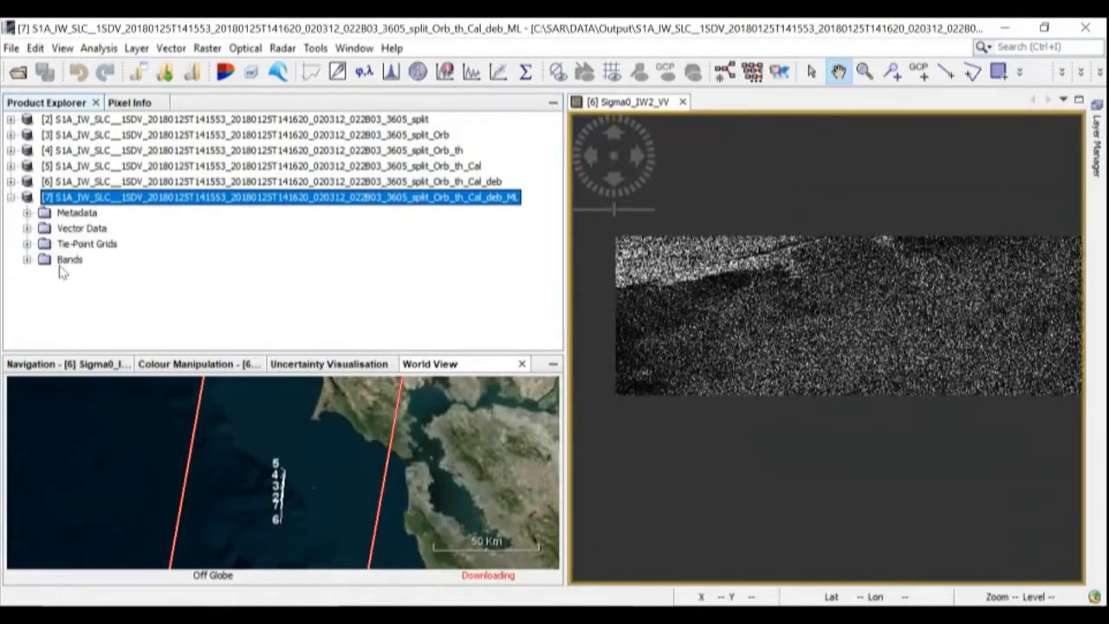
click(28, 260)
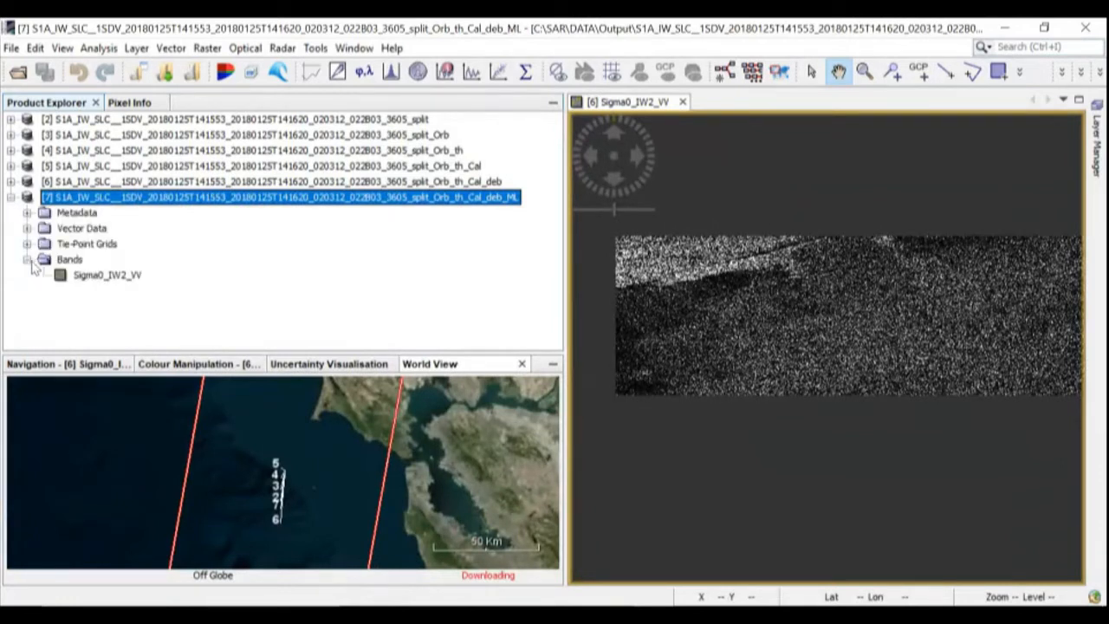
double_click(101, 275)
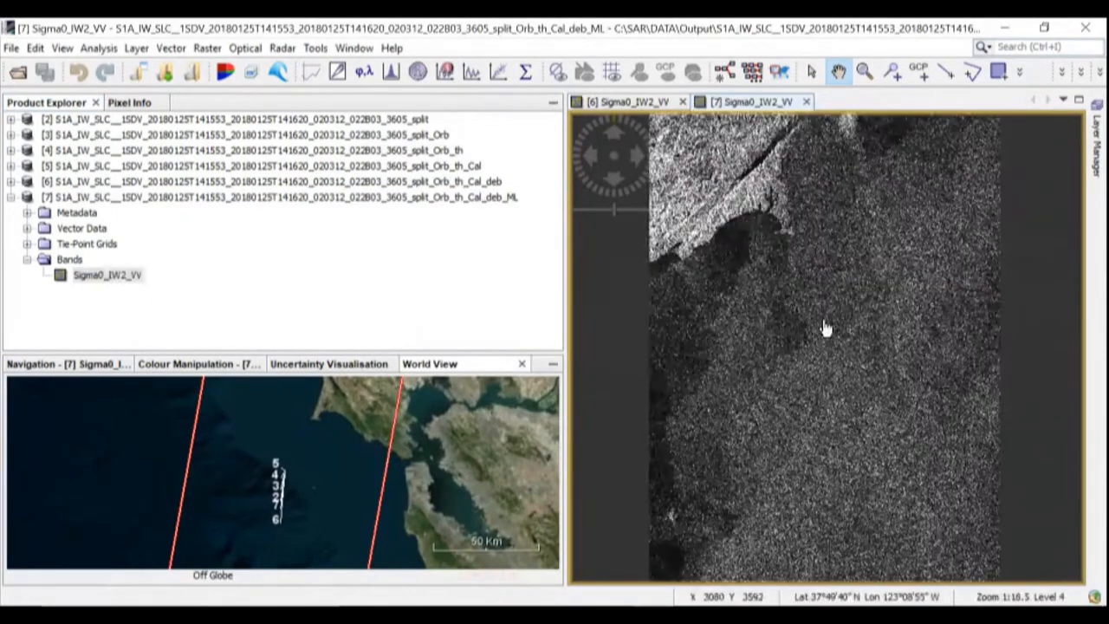
scroll(826, 328, down, 1)
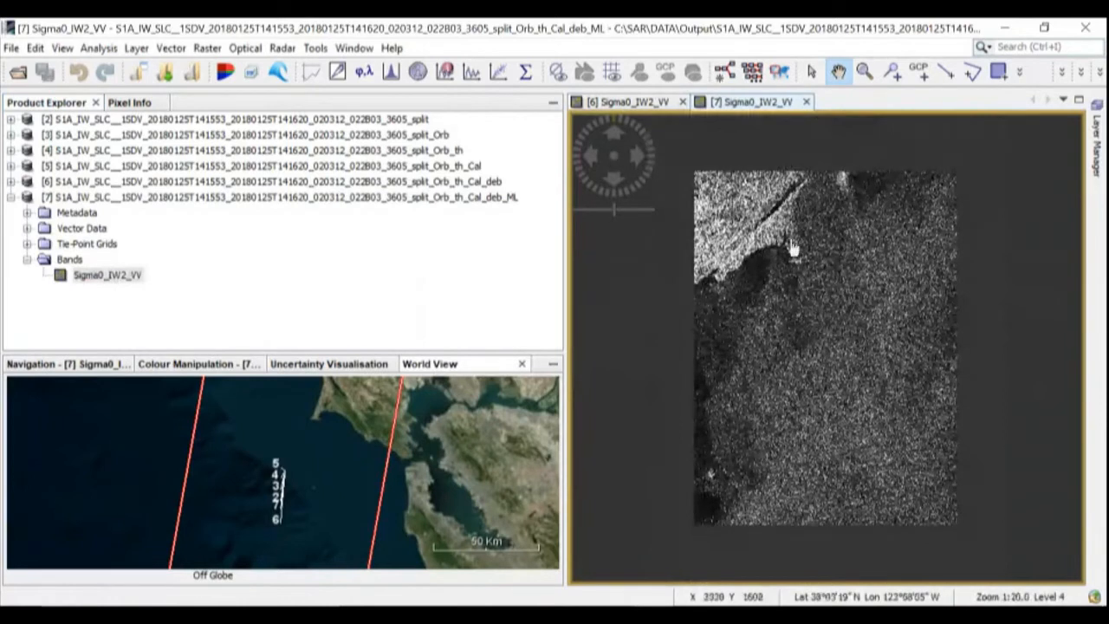
drag(795, 249, 775, 287)
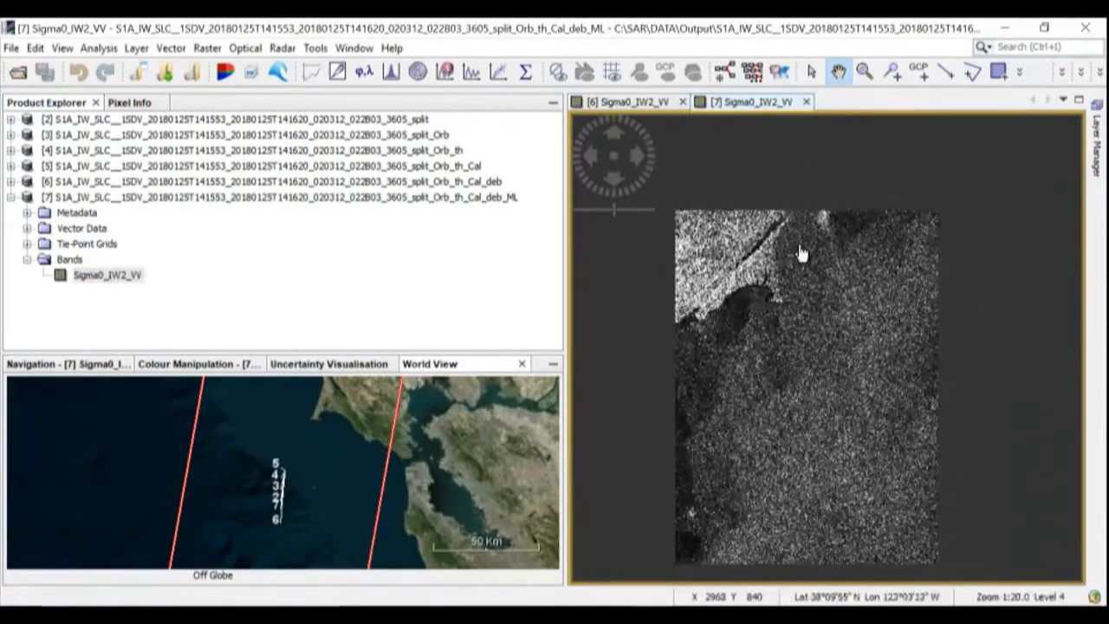
drag(391, 440, 379, 488)
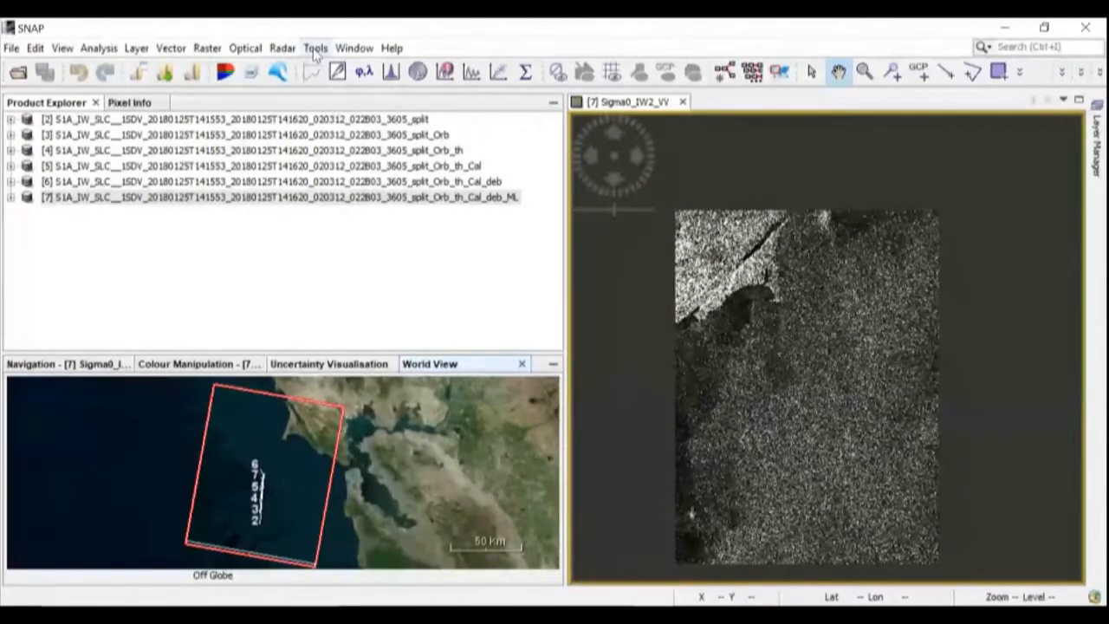
Start Wind Field Estimation from the ocean applications with the multilooked _deb_ML product as source.
click(282, 49)
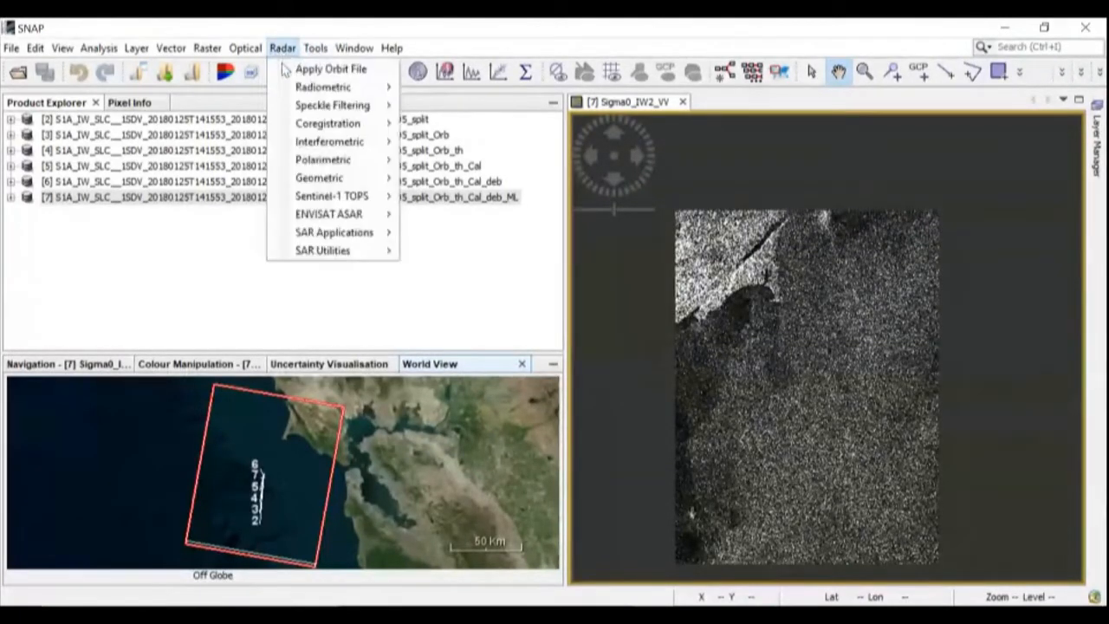
mouse_move(351, 239)
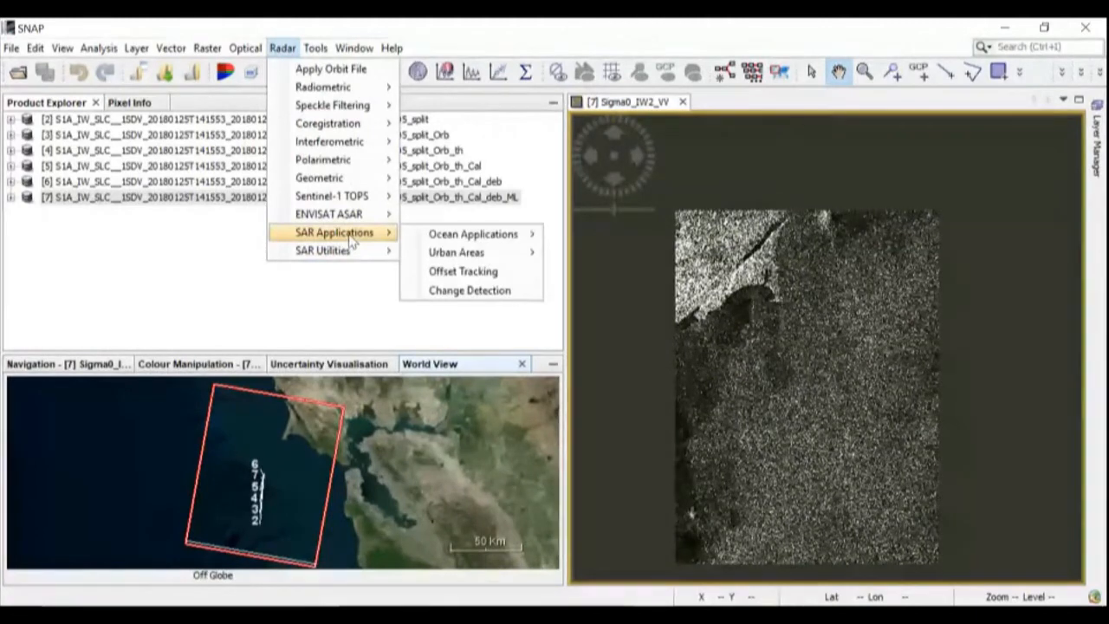
mouse_move(467, 241)
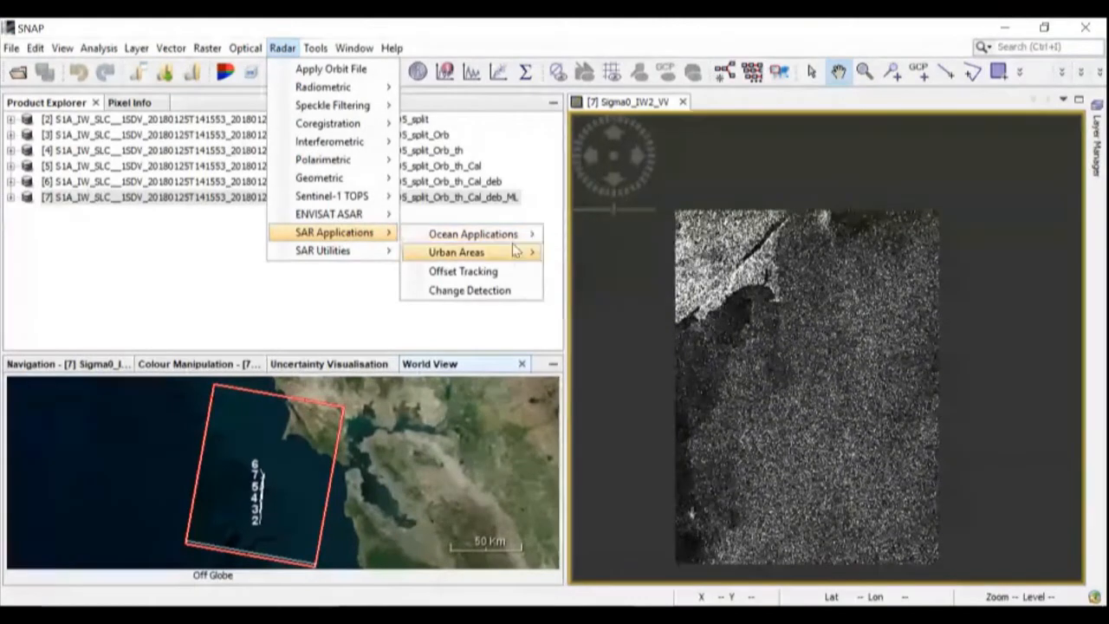
mouse_move(520, 236)
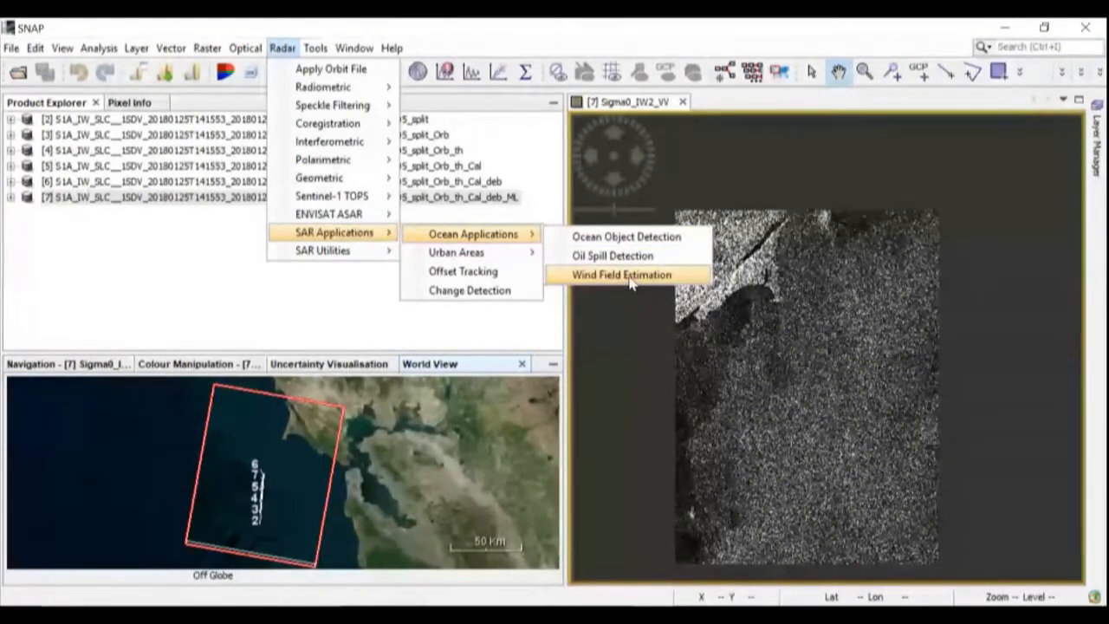
click(630, 275)
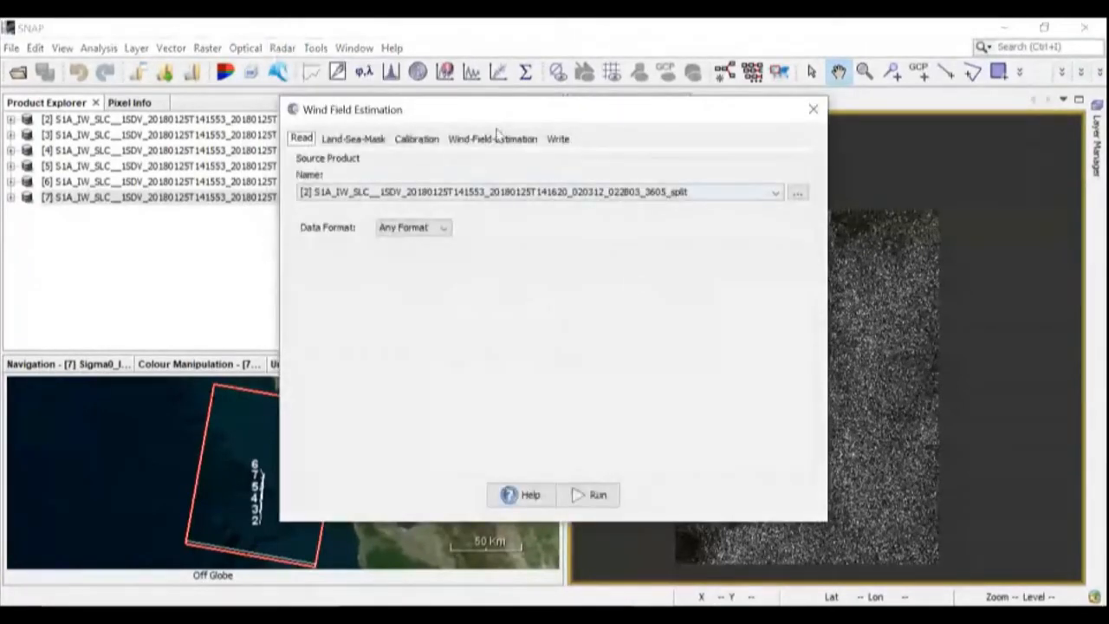
drag(500, 119, 441, 69)
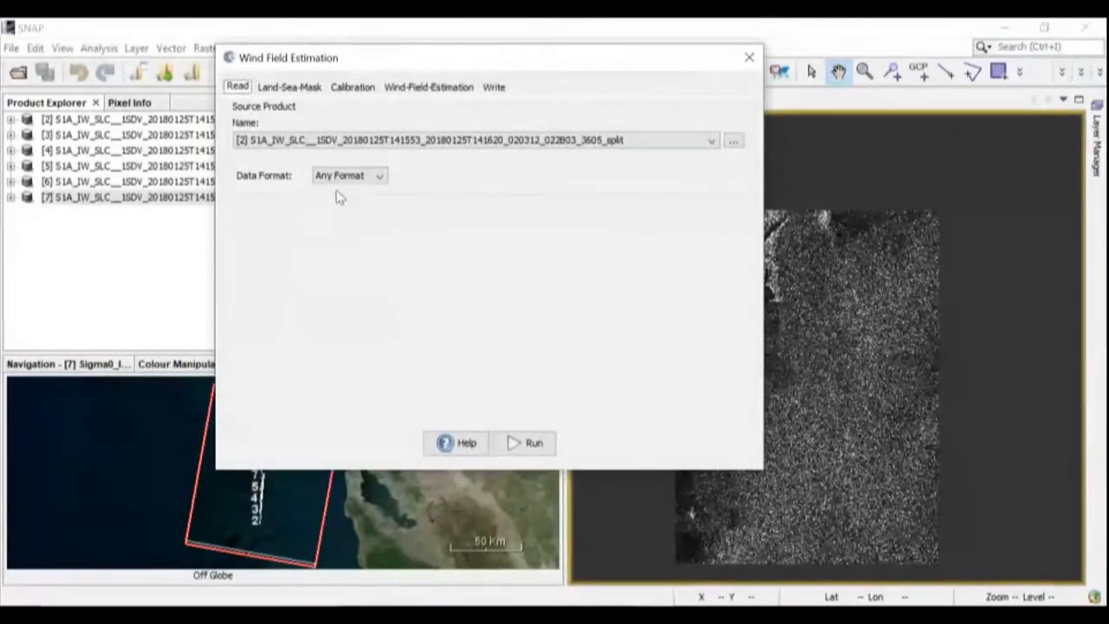
click(277, 143)
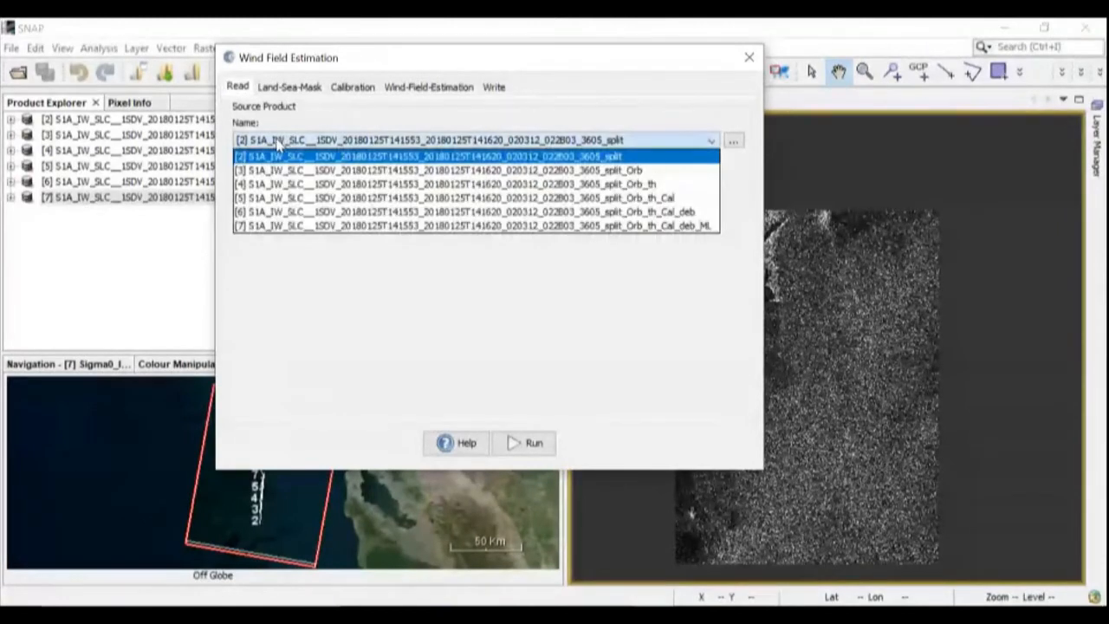
click(303, 228)
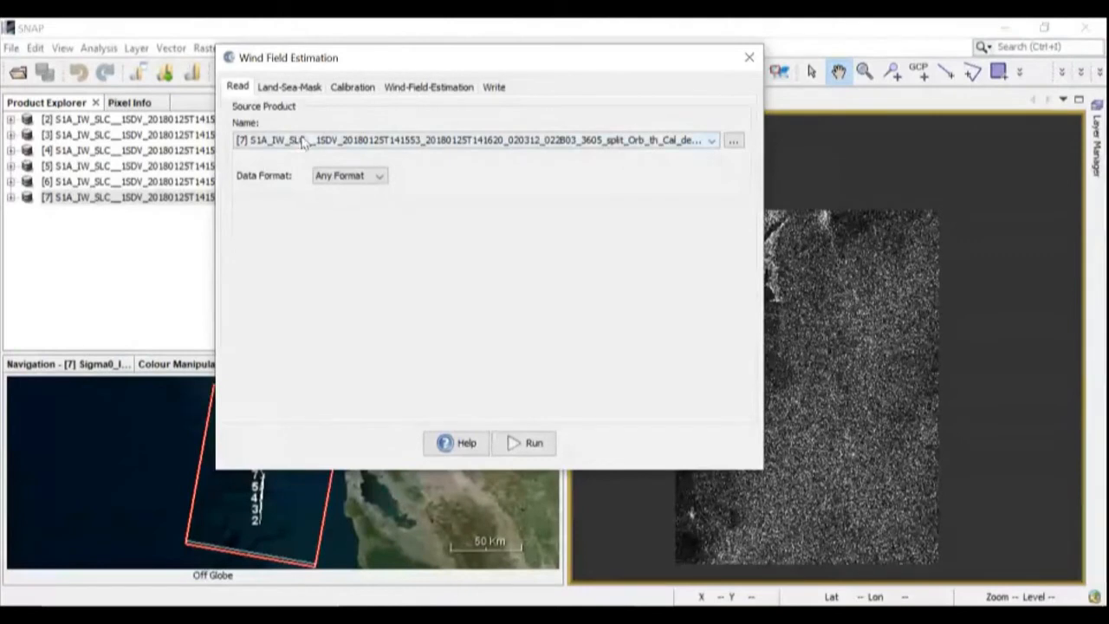
click(342, 89)
click(496, 88)
click(354, 86)
click(291, 87)
click(240, 88)
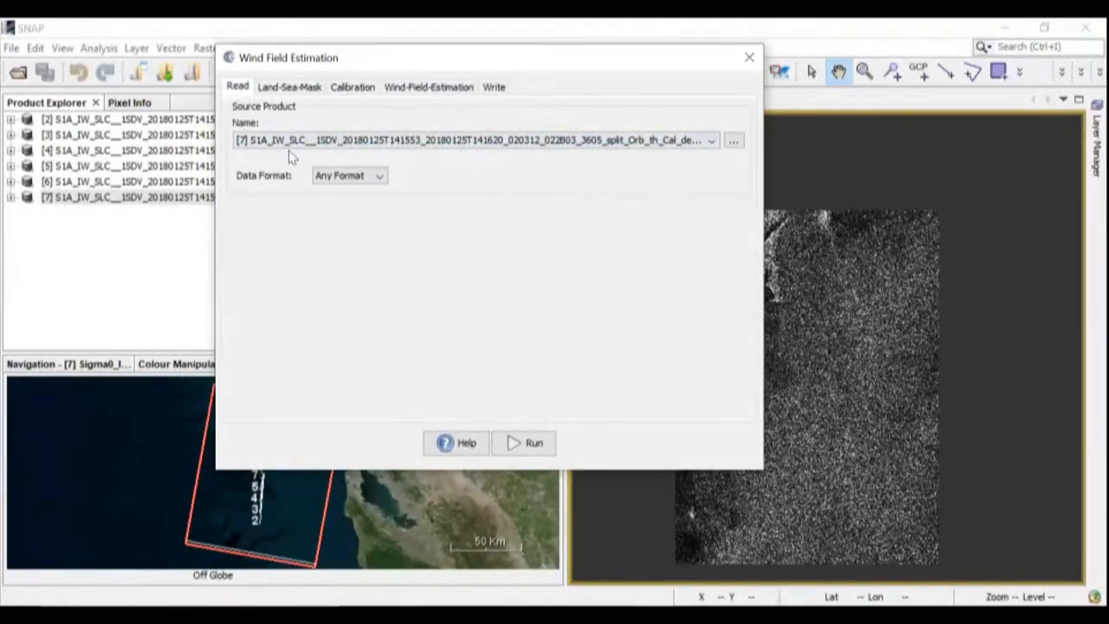
Choose Mask out the Land in the land-sea mask settings and select the shoreline extension value.
click(289, 88)
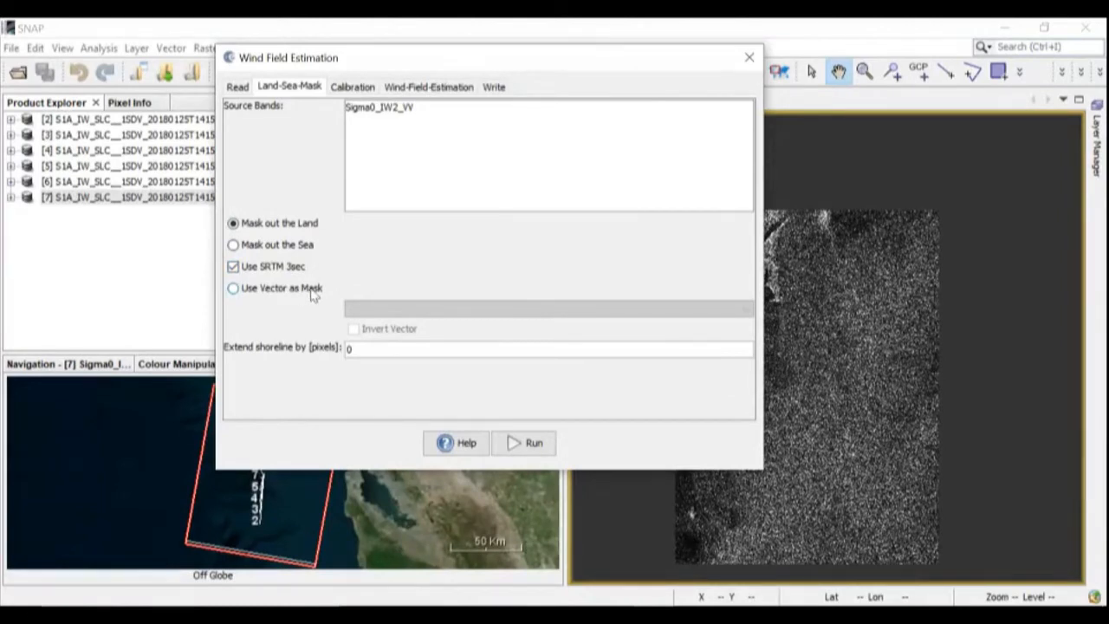
click(264, 225)
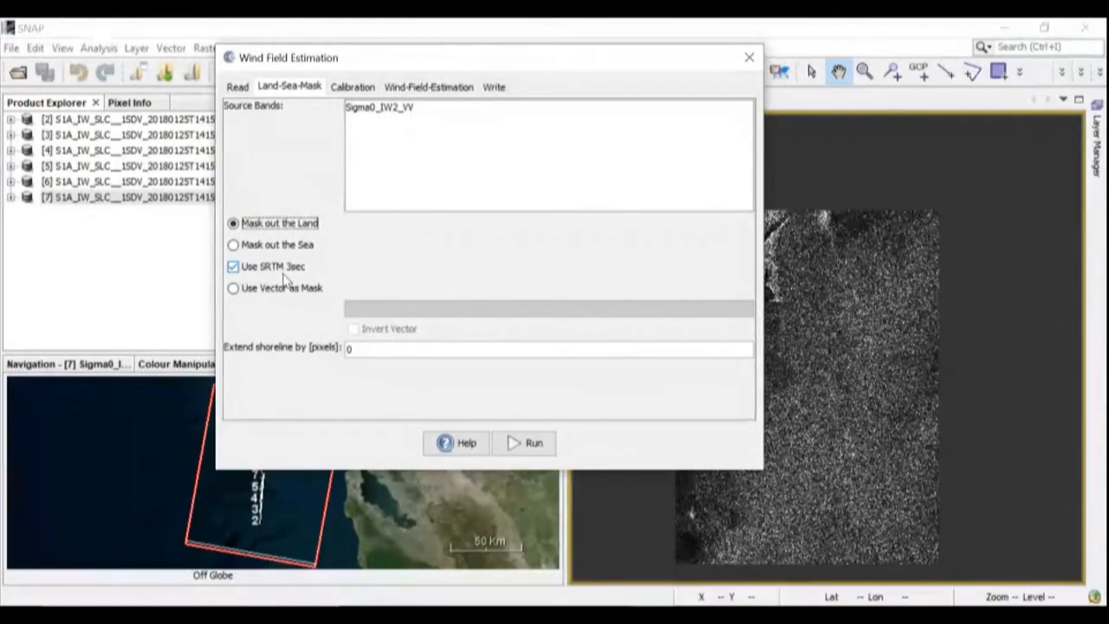
drag(374, 347, 314, 347)
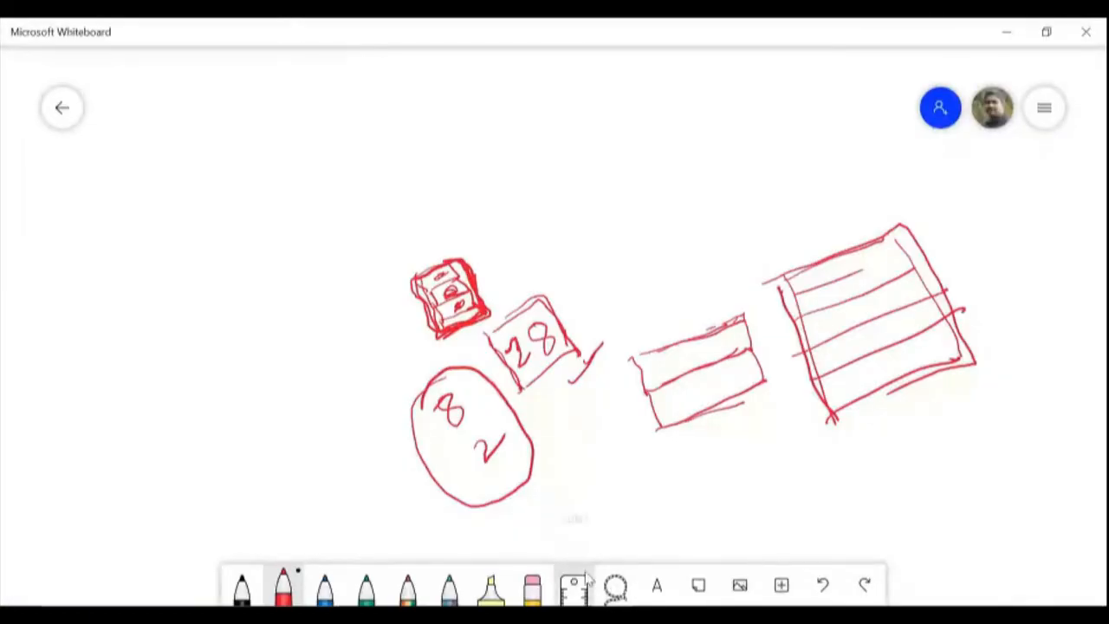
Sketch a coastline with a second line offset seaward and arrows on the Microsoft Whiteboard, then return to SNAP.
mouse_move(134, 382)
mouse_down()
mouse_move(184, 187)
mouse_move(139, 182)
mouse_up()
mouse_move(83, 240)
mouse_down()
mouse_move(89, 283)
mouse_move(119, 274)
mouse_up()
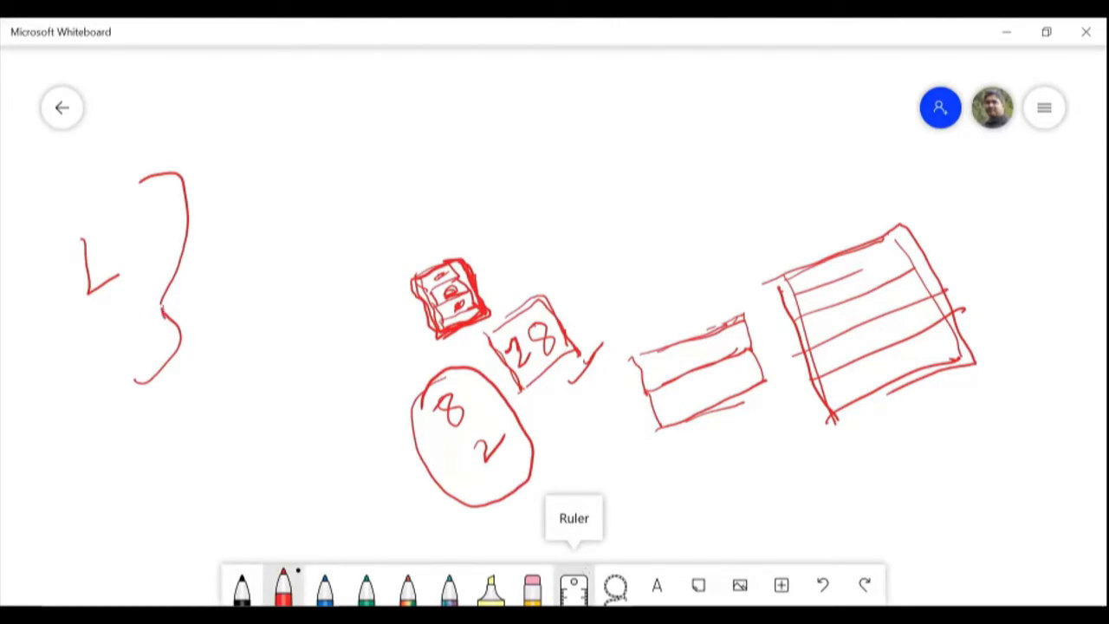
mouse_move(154, 397)
mouse_down()
mouse_move(190, 352)
mouse_move(213, 178)
mouse_move(201, 154)
mouse_up()
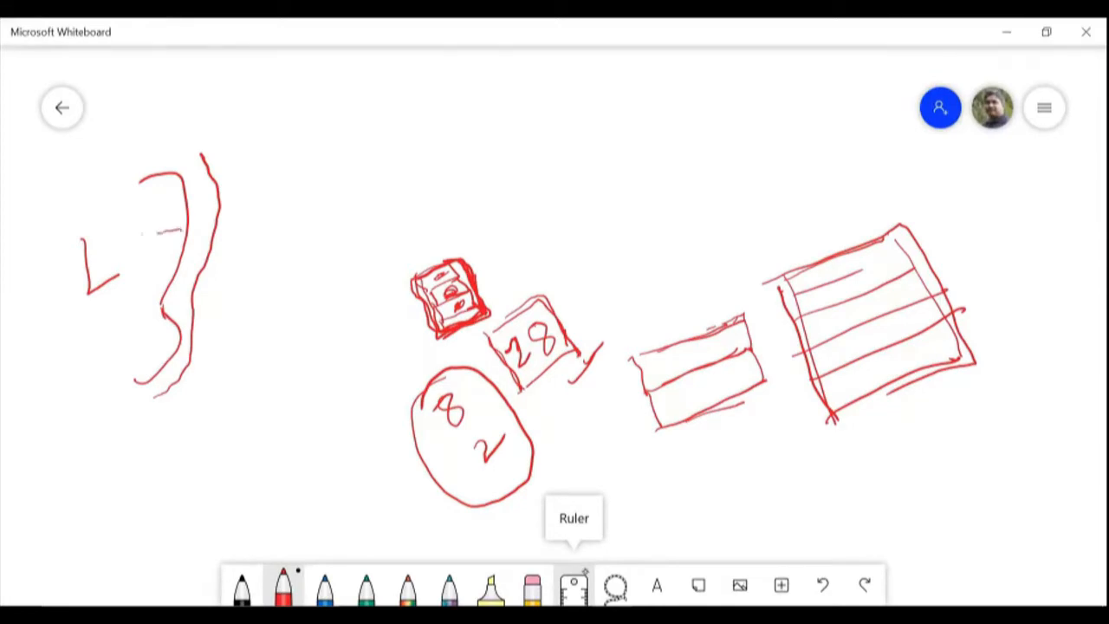
drag(184, 230, 177, 245)
mouse_move(188, 252)
mouse_down()
mouse_move(265, 234)
mouse_move(251, 258)
mouse_up()
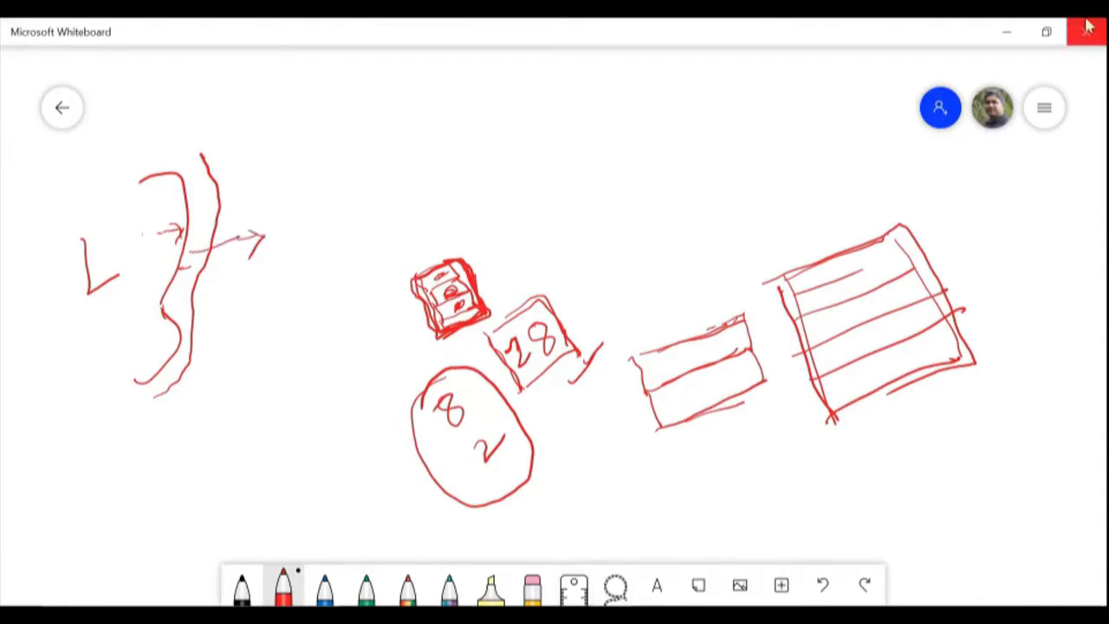
click(1008, 35)
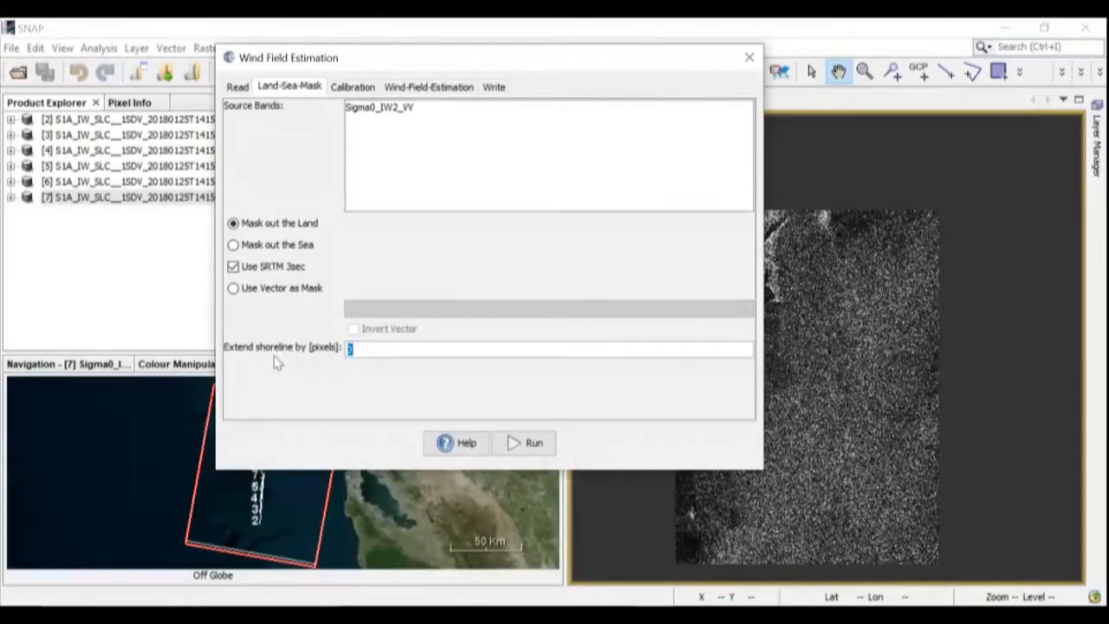
Turn off the sigma0 band output in the calibration settings and show the wind field estimation settings.
click(353, 88)
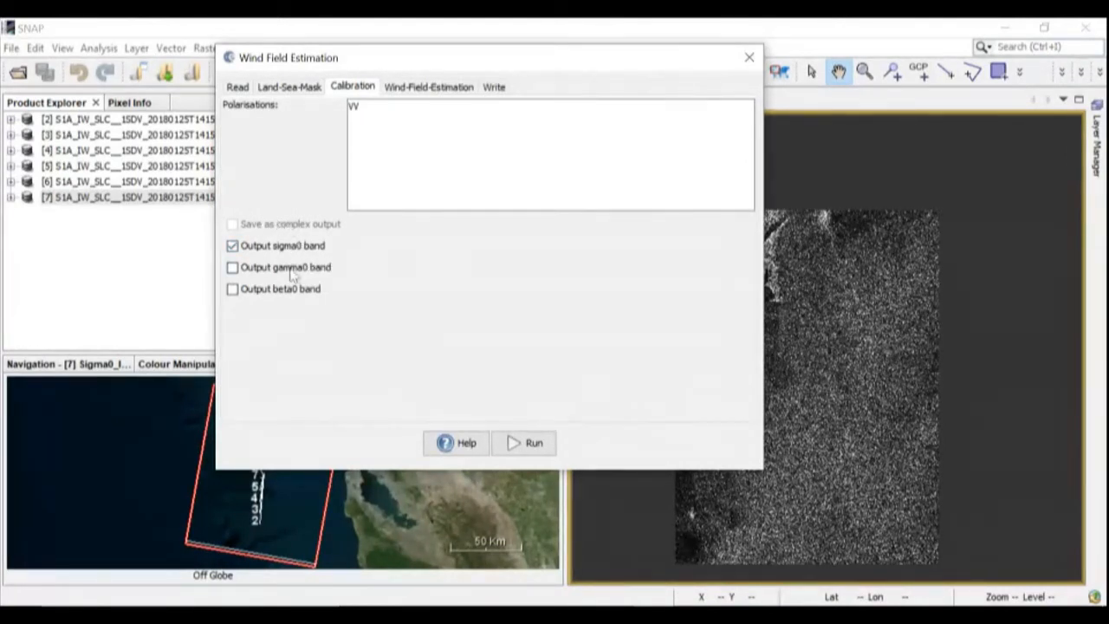
click(260, 251)
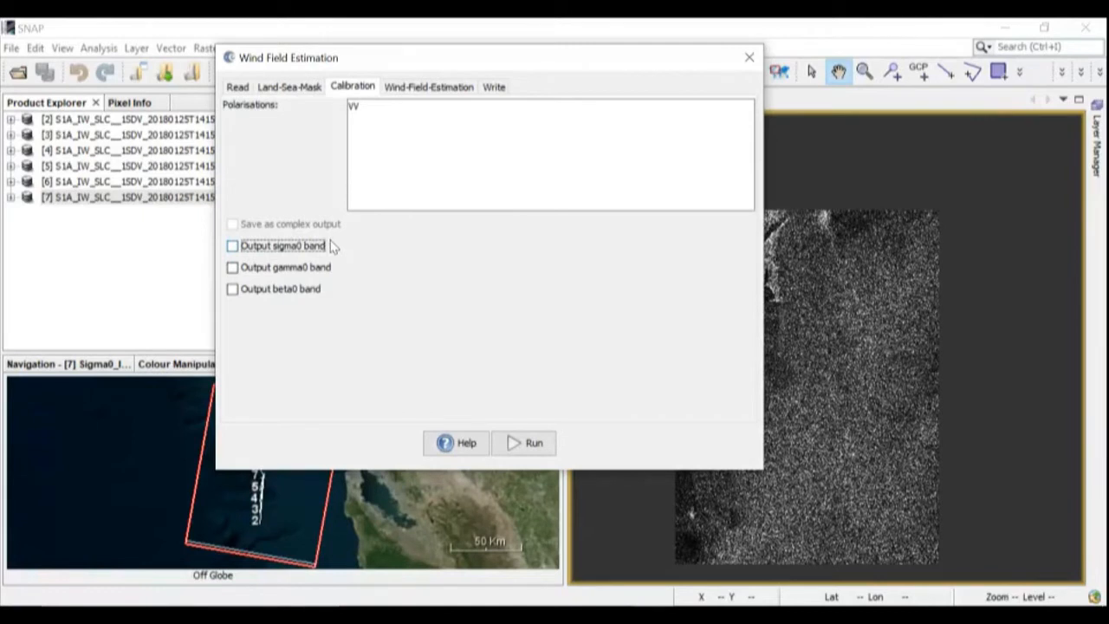
click(435, 90)
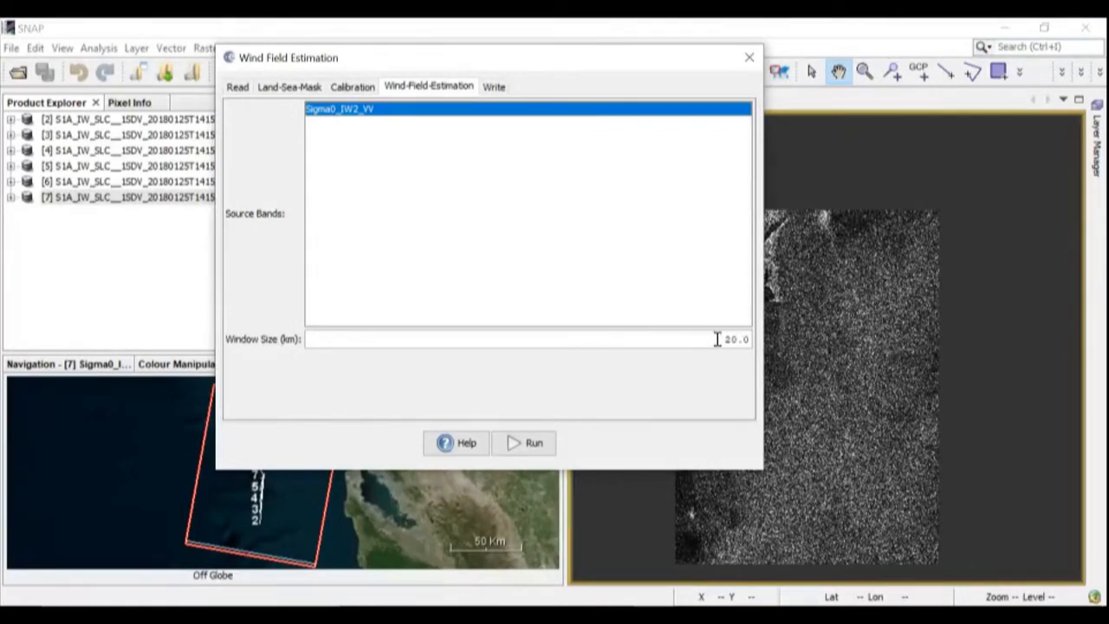
Switch to Microsoft Whiteboard and delete all existing drawings from the board.
click(641, 616)
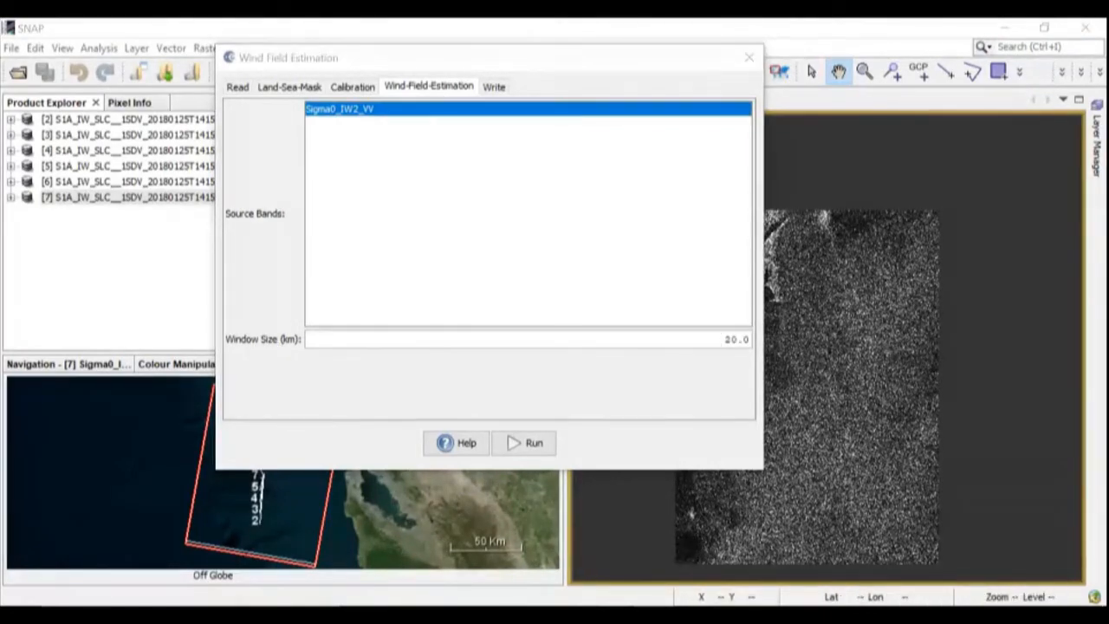
key(ctrl+a)
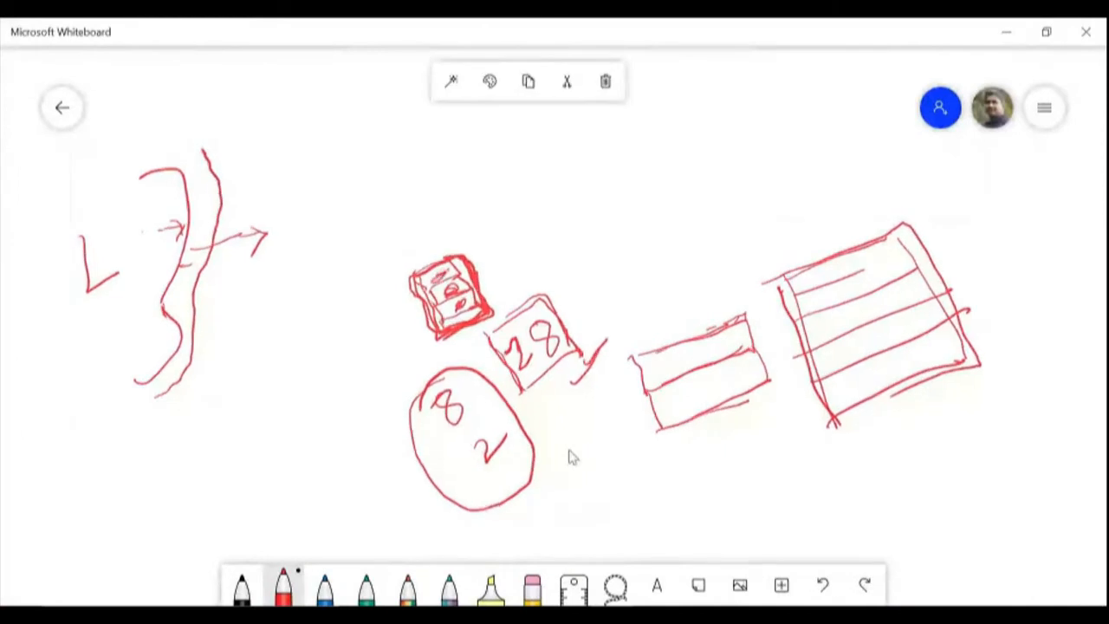
key(Delete)
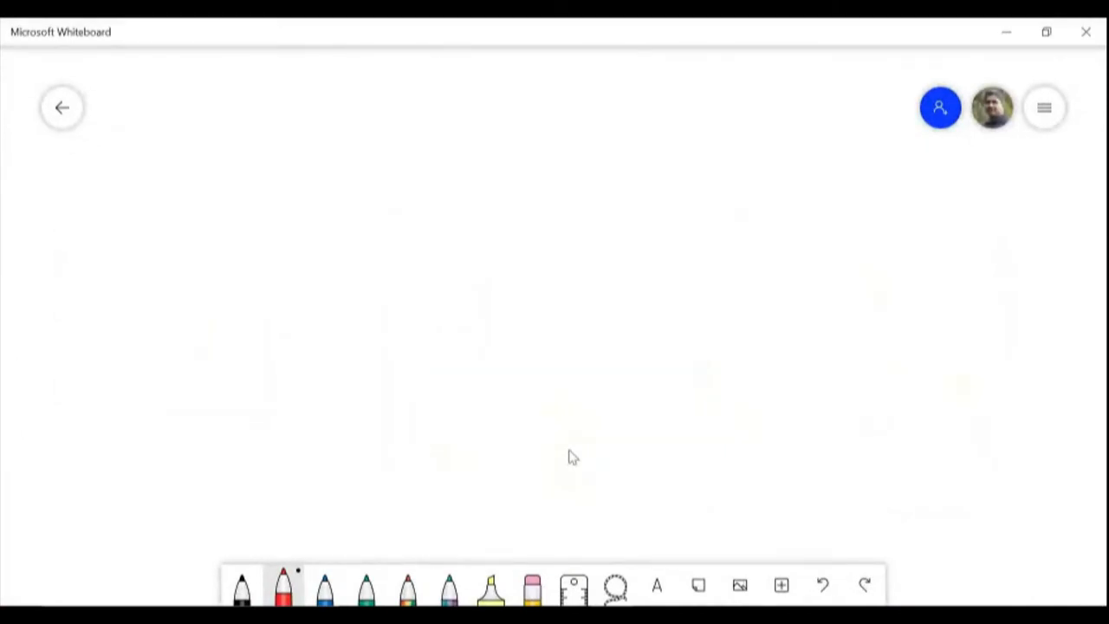
Sketch a red grid of four columns and five rows on the cleared whiteboard.
drag(506, 170, 508, 477)
mouse_move(515, 170)
mouse_down()
mouse_move(741, 160)
mouse_move(771, 467)
mouse_up()
drag(504, 479, 797, 464)
drag(570, 173, 595, 508)
drag(622, 151, 654, 484)
drag(679, 153, 708, 472)
drag(508, 232, 752, 208)
drag(503, 294, 759, 285)
drag(513, 348, 766, 347)
drag(495, 430, 765, 400)
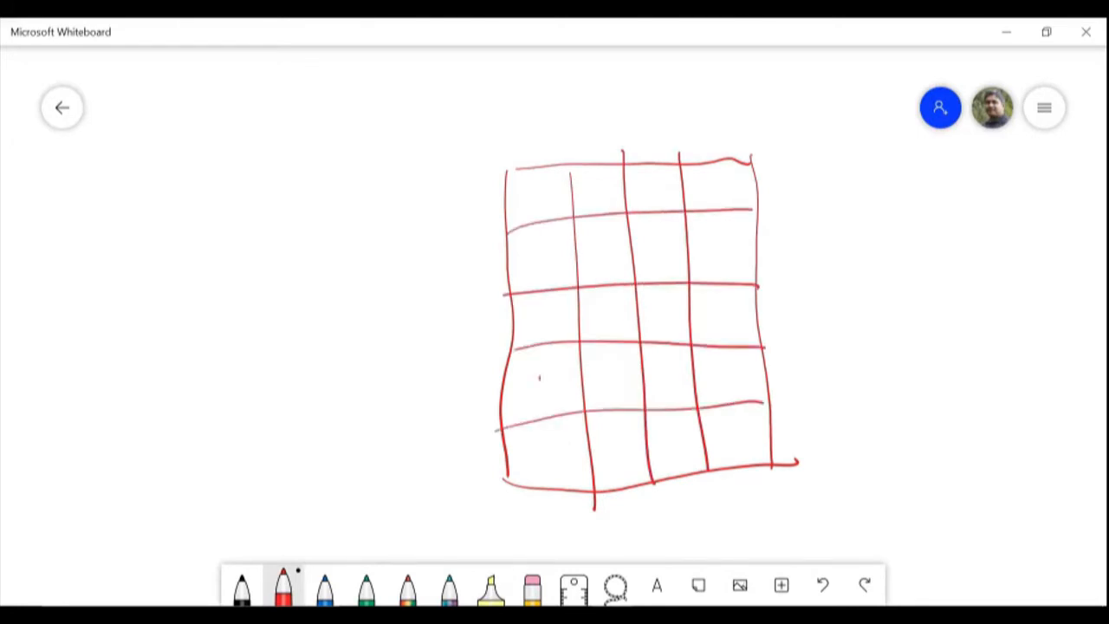
Mark the cells in the grid's three middle rows with small red pen marks.
drag(595, 310, 598, 318)
drag(600, 314, 607, 312)
drag(615, 375, 614, 382)
drag(652, 313, 663, 312)
drag(673, 372, 679, 375)
drag(718, 315, 734, 314)
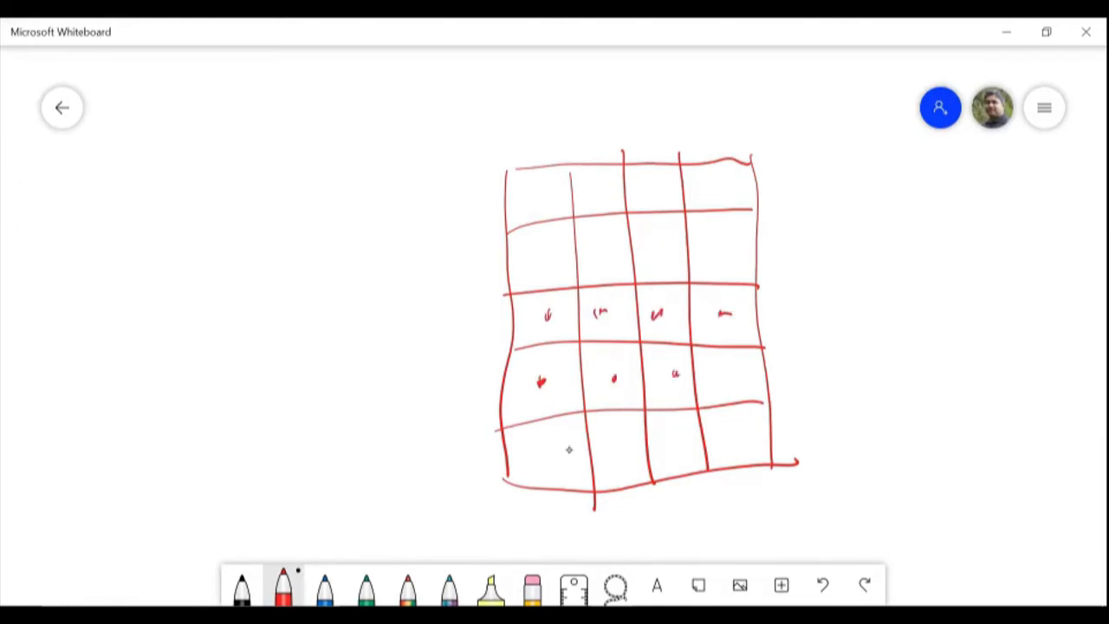
drag(716, 247, 722, 252)
mouse_move(647, 254)
mouse_down()
mouse_move(657, 250)
mouse_move(607, 247)
mouse_up()
drag(532, 250, 547, 249)
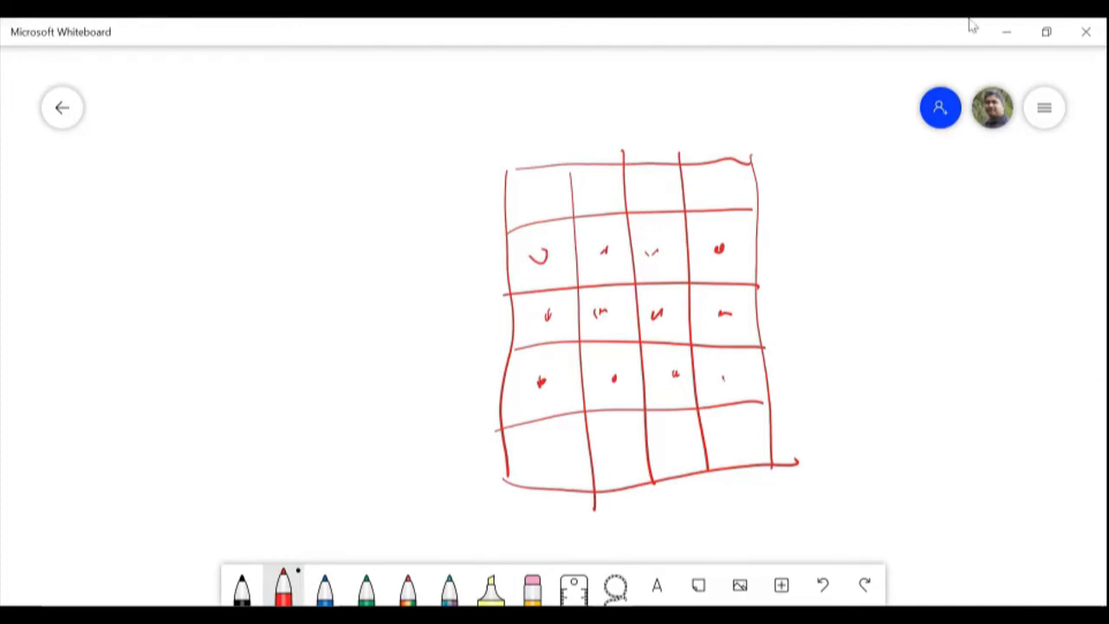
Return to SNAP and set the wind field estimation window size to 4 km.
click(1008, 37)
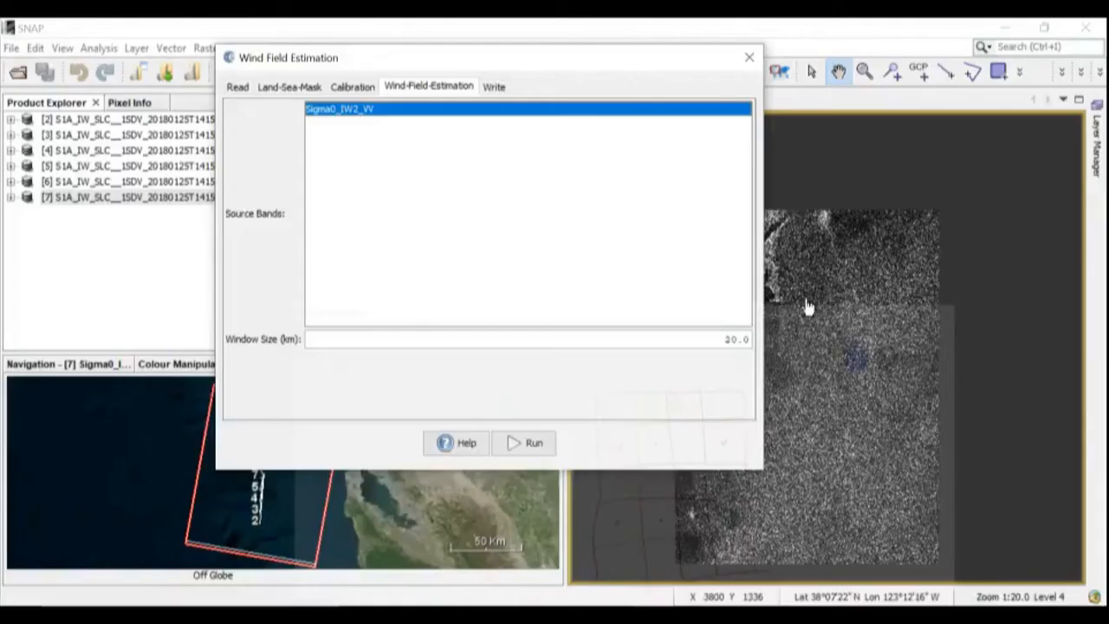
drag(720, 341, 764, 340)
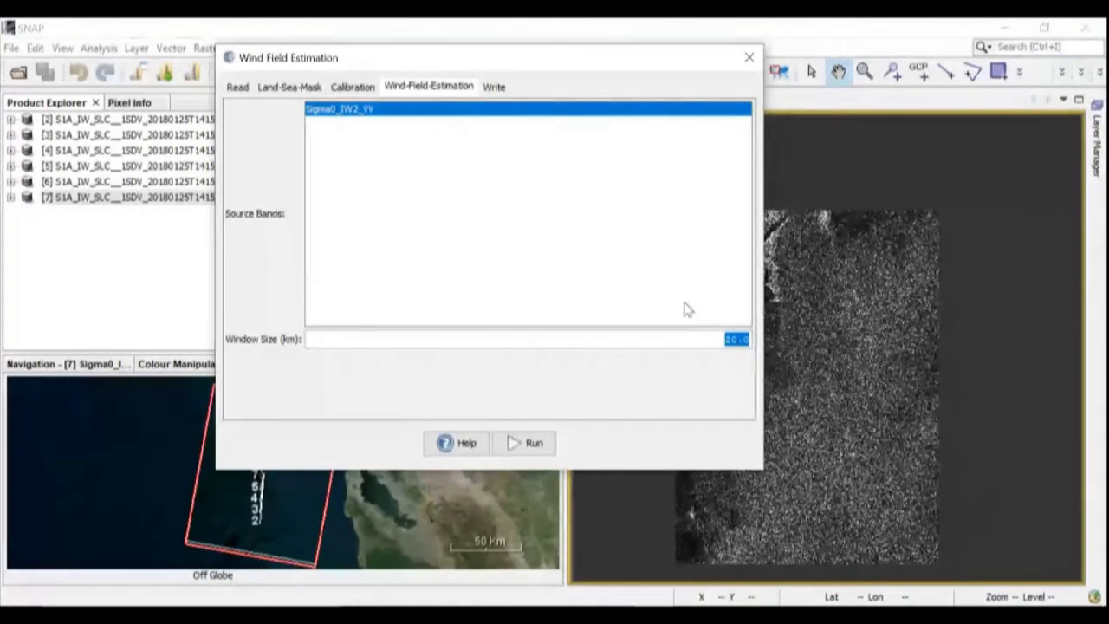
text(4)
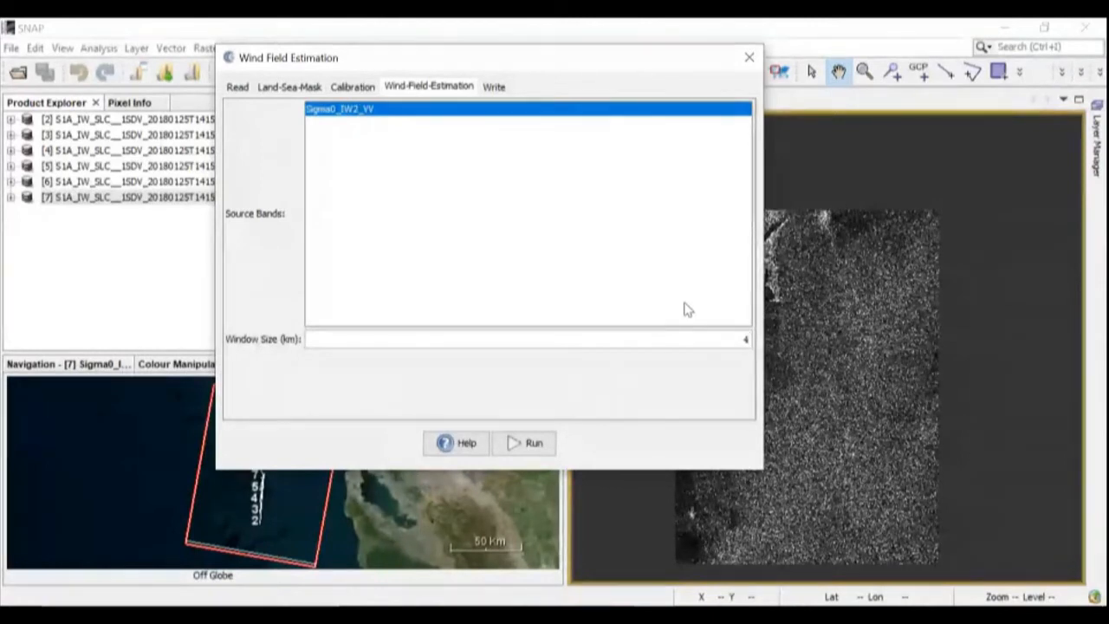
Run the wind field estimation, saving the output as wind_field_estimation in BEAM-DIMAP format to C:\SAR\DATA\Output.
click(493, 88)
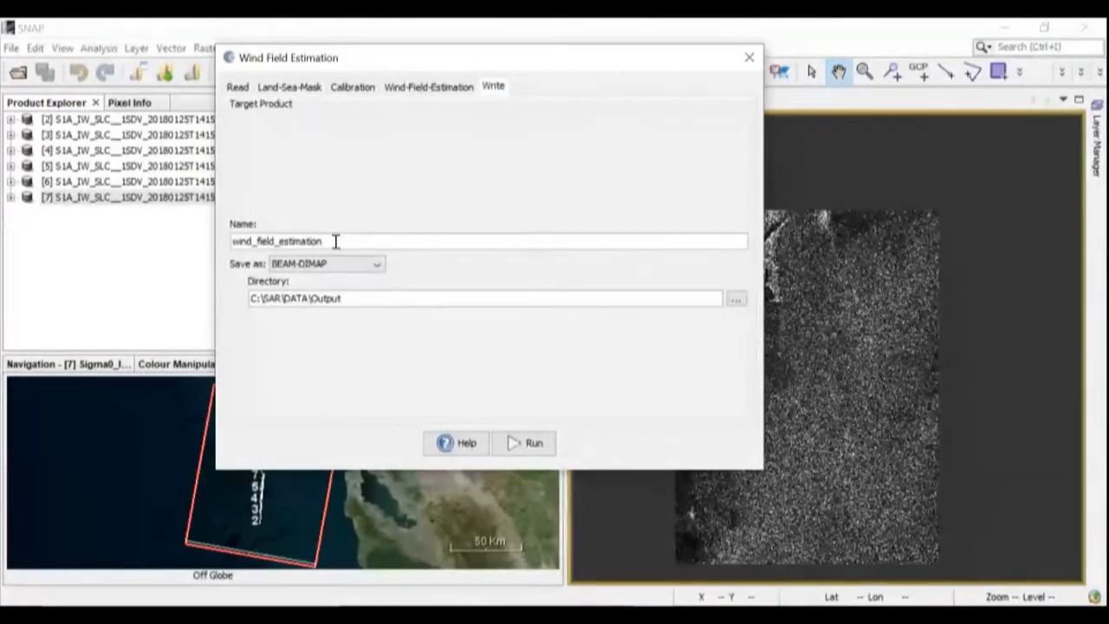
drag(339, 238, 220, 243)
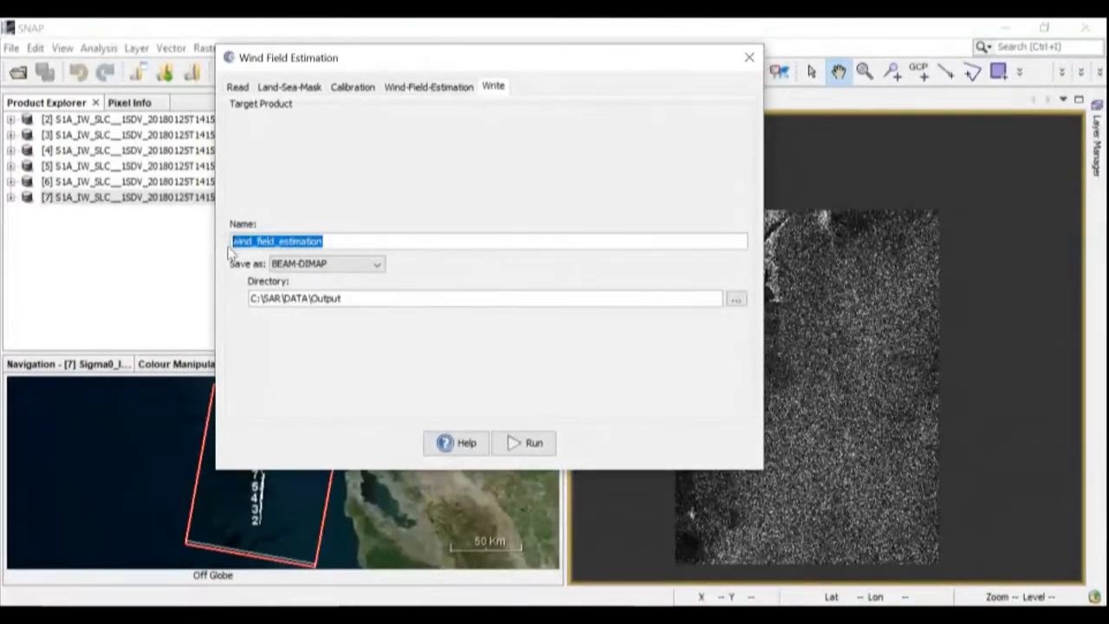
drag(350, 299, 236, 300)
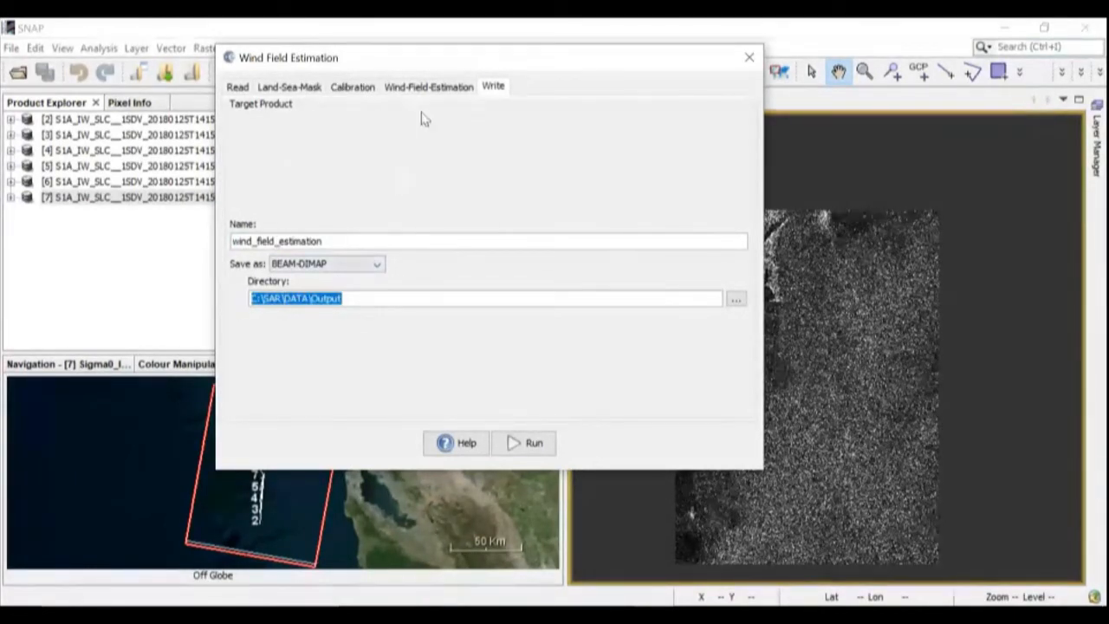
drag(442, 57, 474, 46)
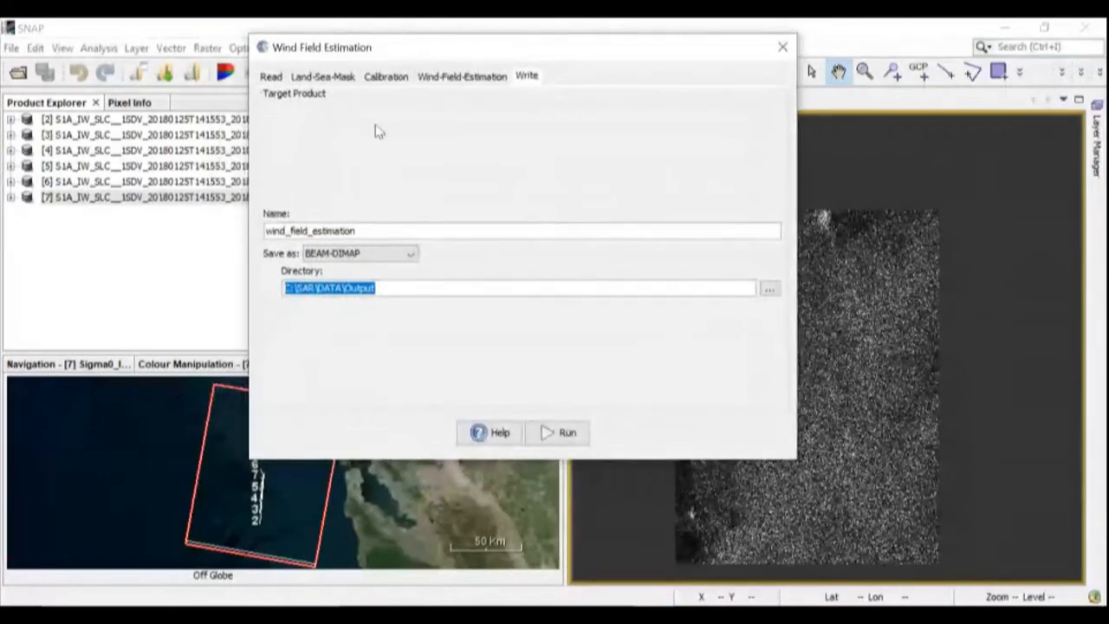
click(271, 77)
click(526, 75)
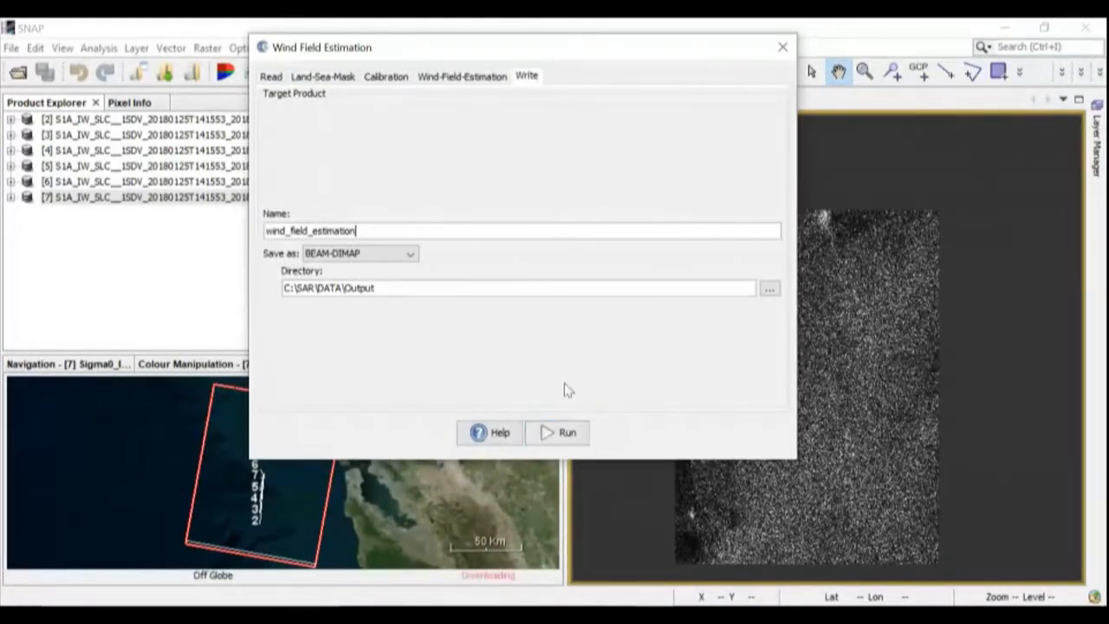
click(558, 431)
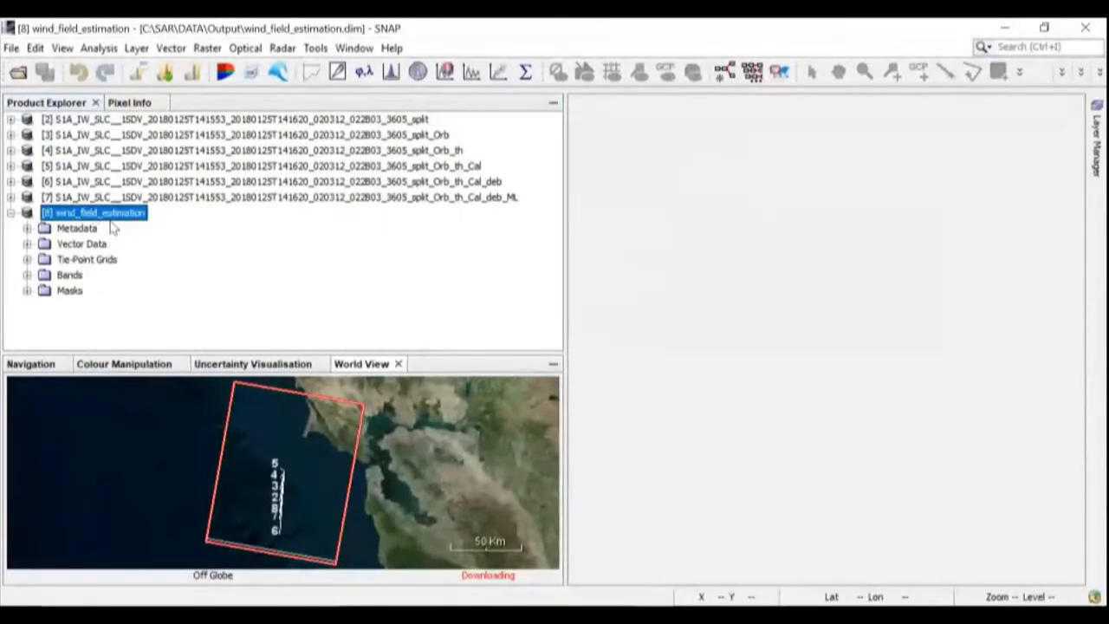
Open the Sigma0_IW2_VV band of the wind_field_estimation product in an image view.
click(27, 274)
click(96, 292)
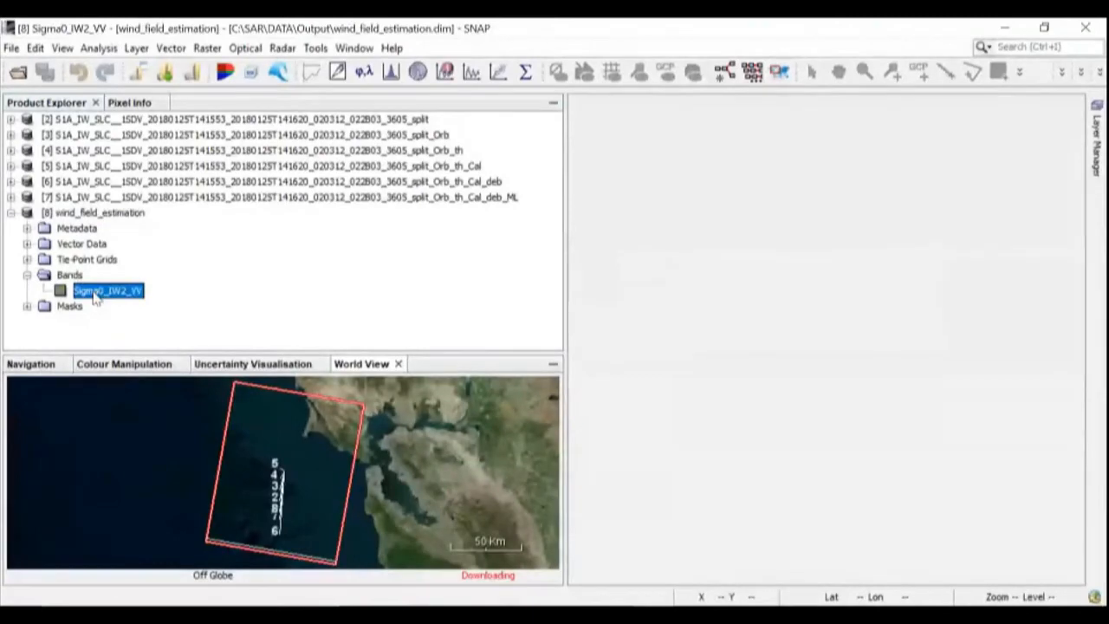
double_click(95, 294)
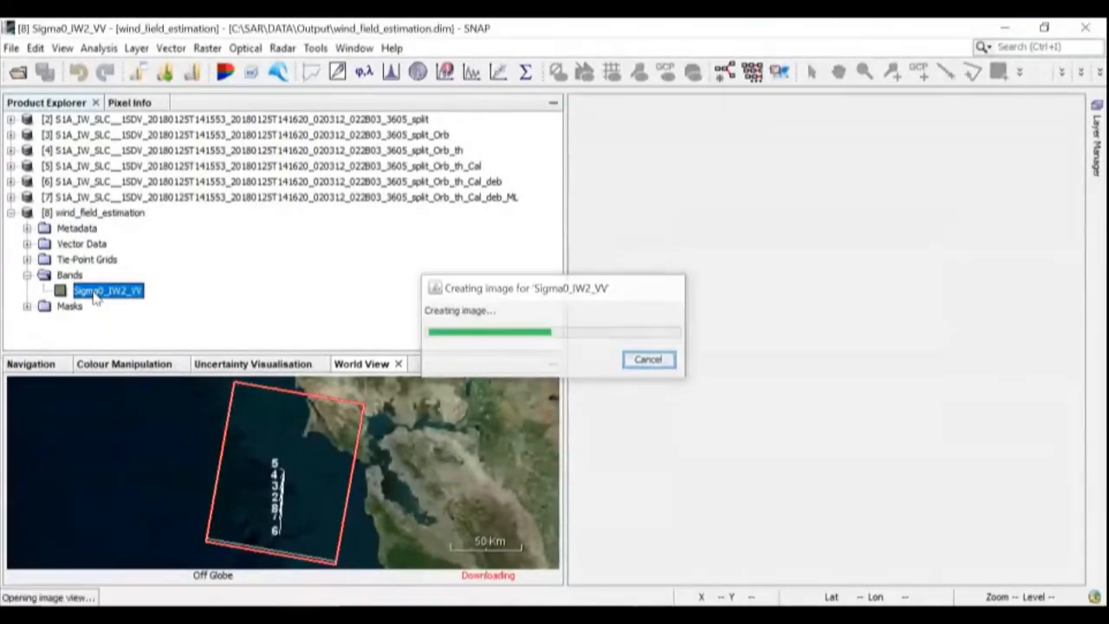
Examine the red wind vector markers across the sea area and along the masked coastline in the Sigma0_IW2_VV image.
scroll(777, 238, up, 3)
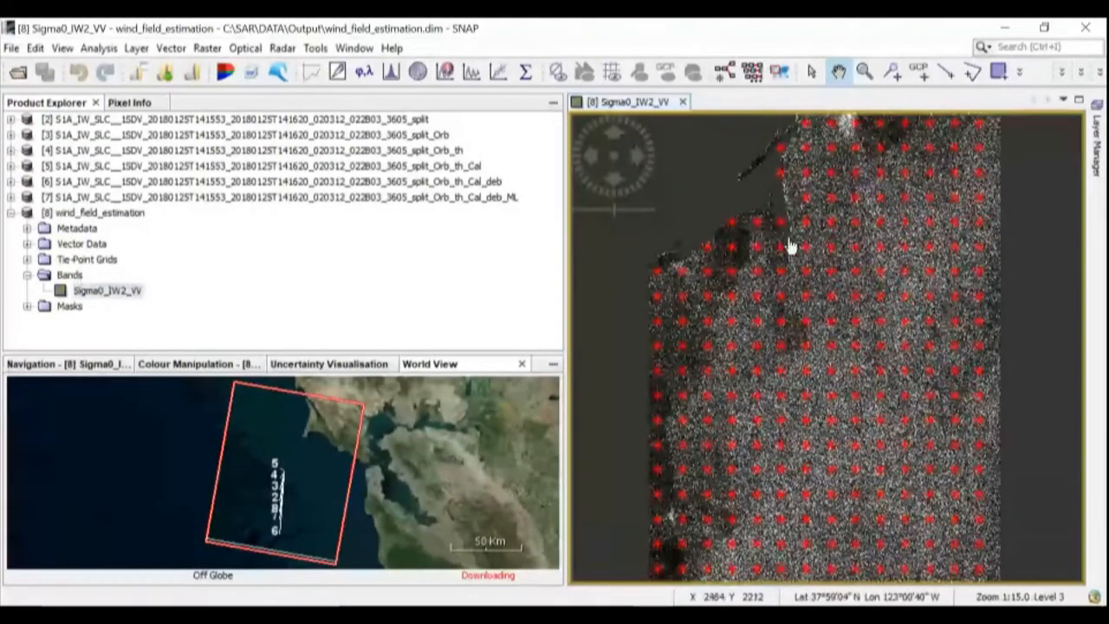
scroll(789, 323, up, 2)
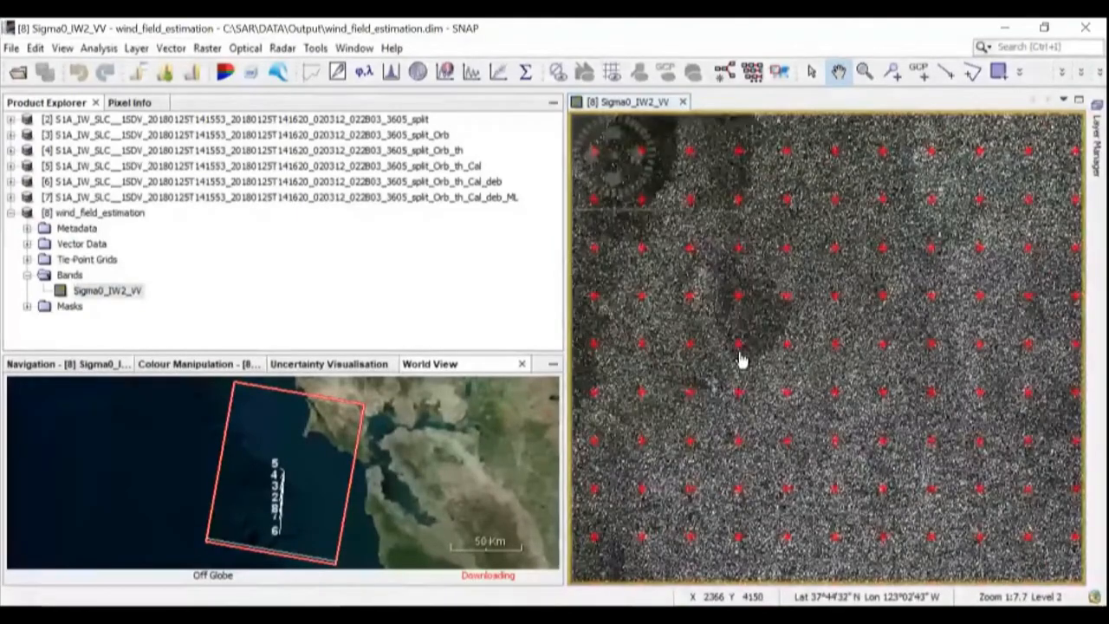
scroll(778, 253, up, 3)
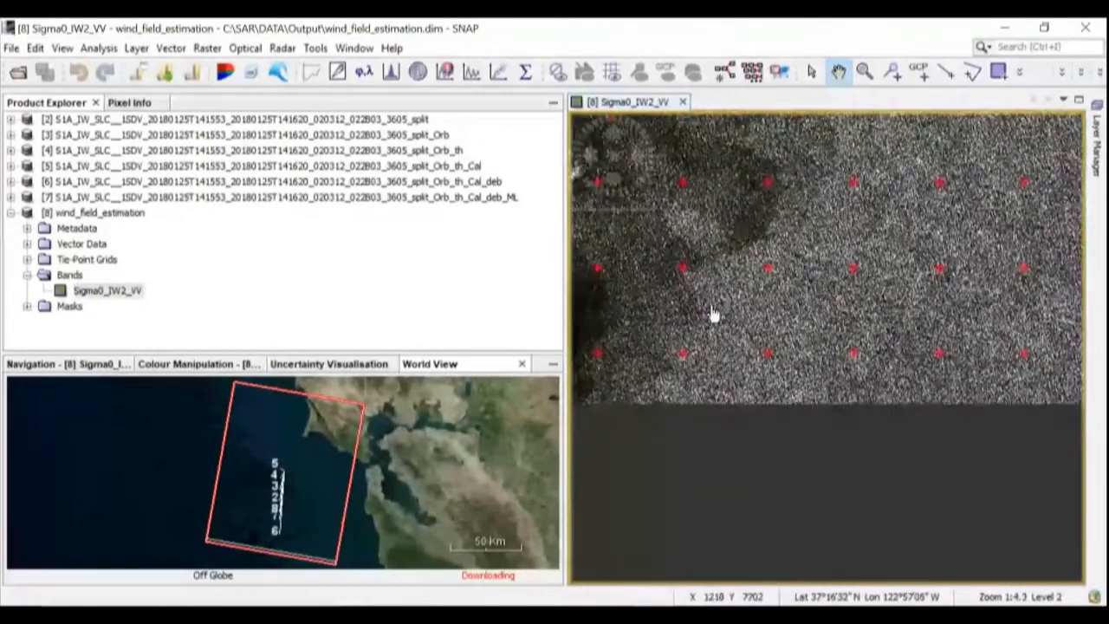
drag(756, 221, 765, 439)
drag(723, 241, 768, 455)
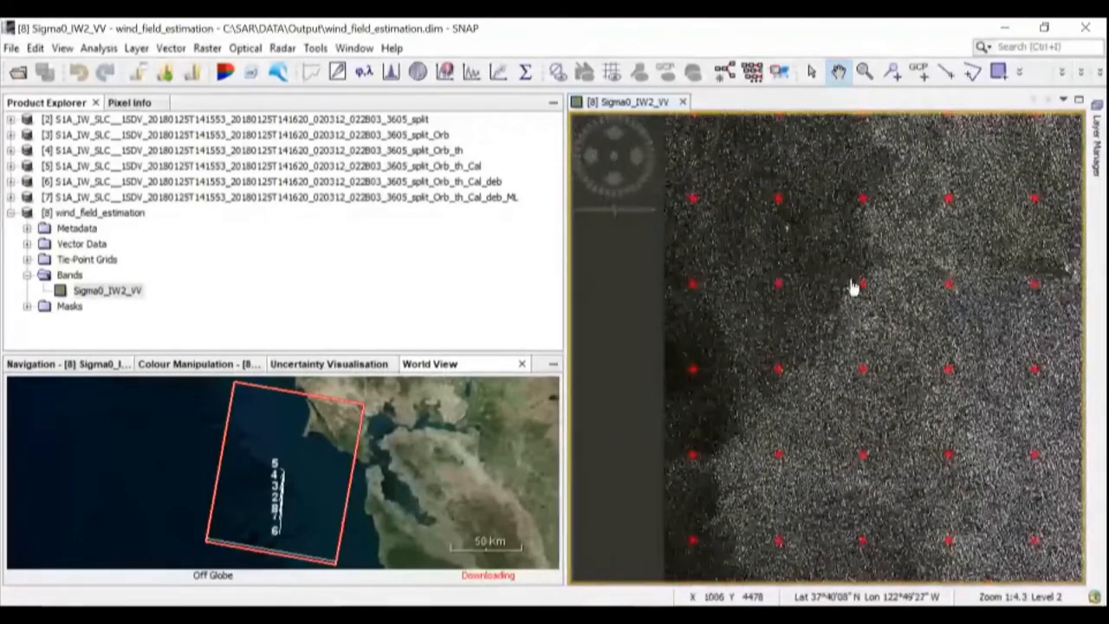
drag(854, 287, 794, 495)
drag(824, 165, 825, 537)
scroll(841, 384, up, 2)
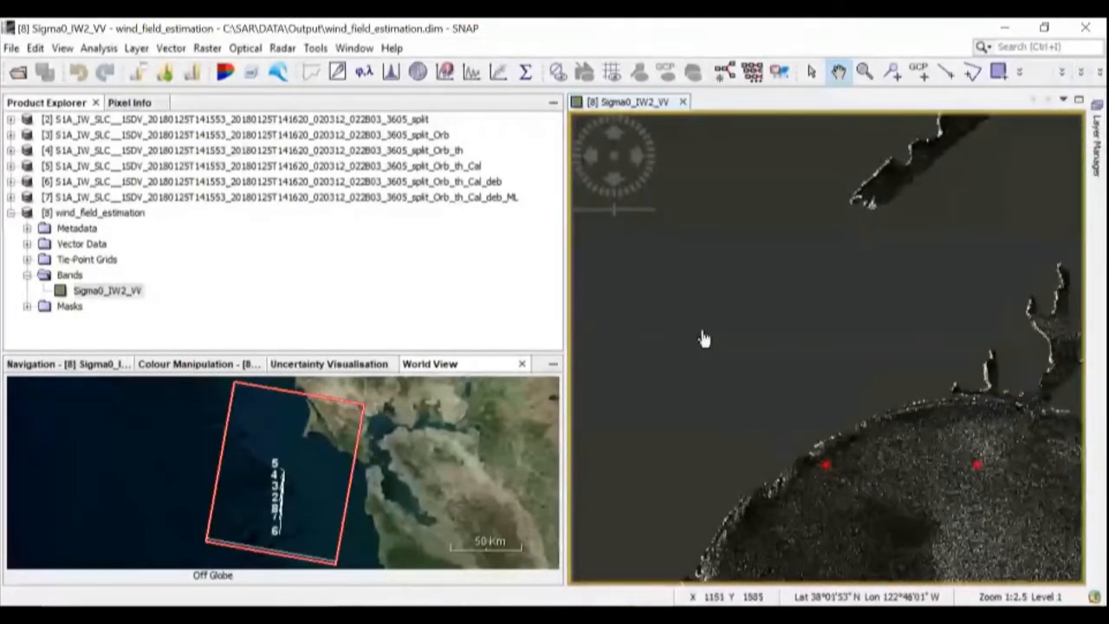
scroll(884, 327, up, 2)
scroll(884, 328, down, 8)
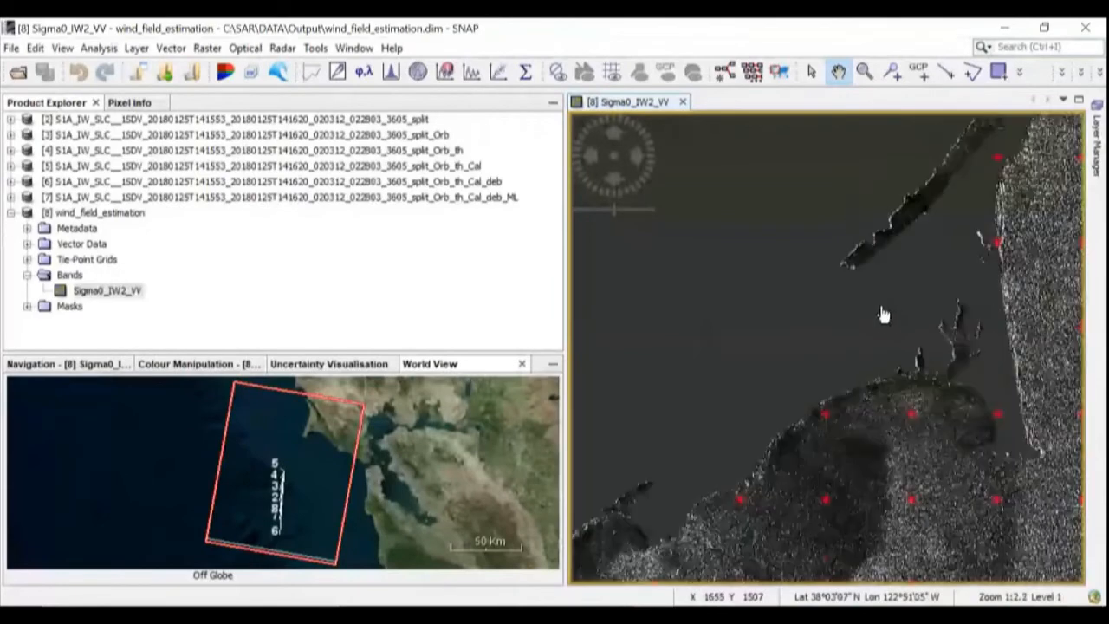
drag(945, 427, 826, 242)
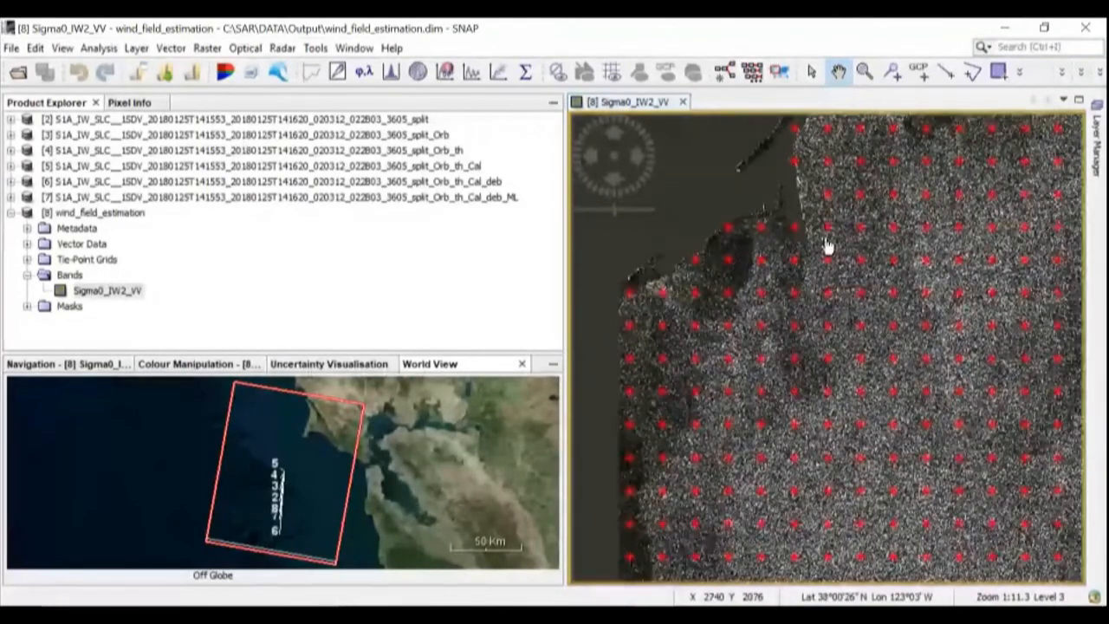
drag(905, 429, 866, 372)
drag(906, 413, 916, 346)
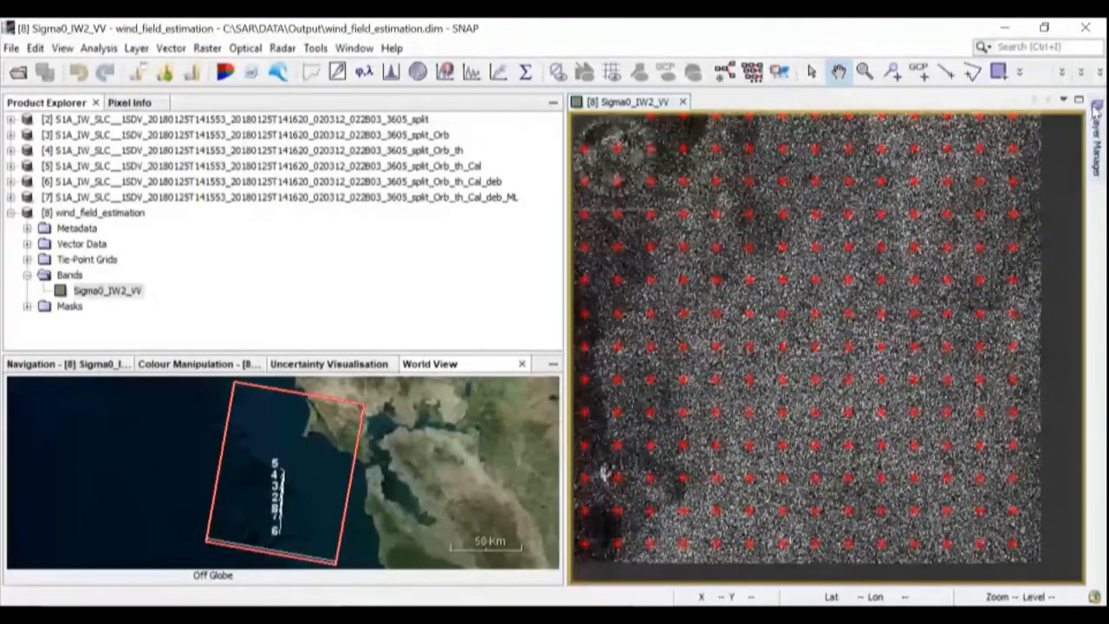
Show the layer manager for the Sigma0_IW2_VV view, hide it again, and display the available layer commands.
click(1097, 153)
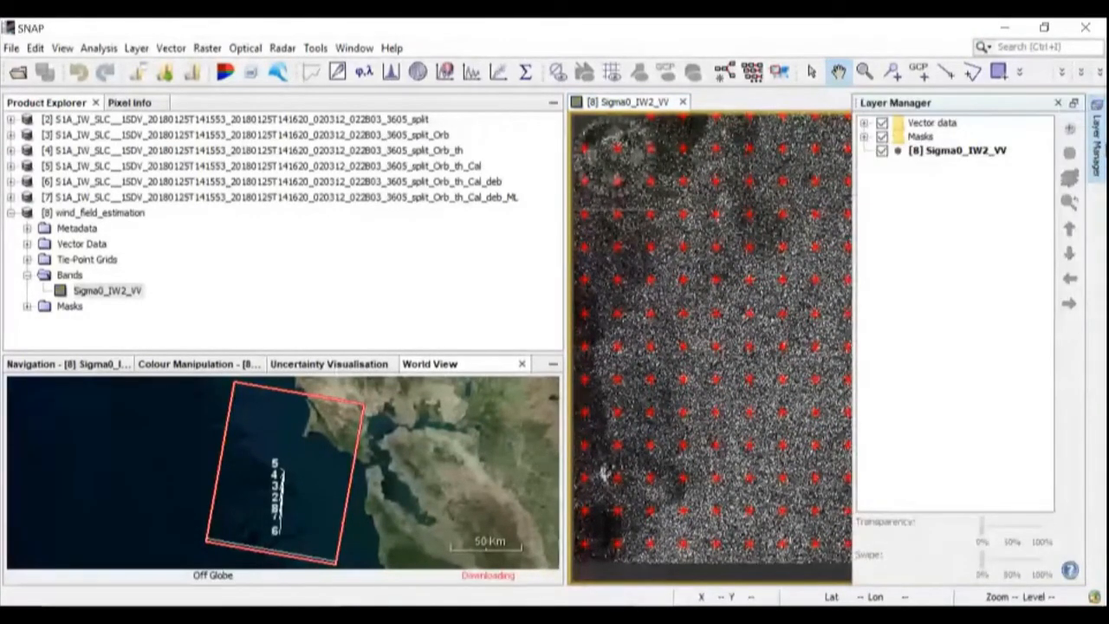
click(1099, 150)
click(136, 49)
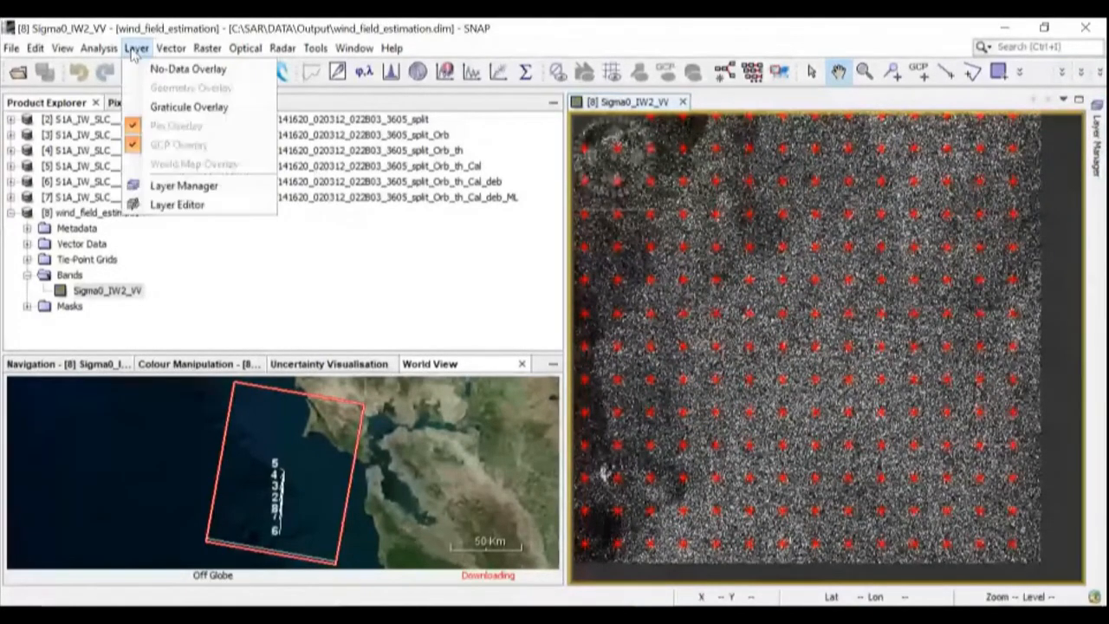
Open the Layer Manager and adjust its width so the layer names show beside the Sigma0_IW2_VV image.
click(183, 186)
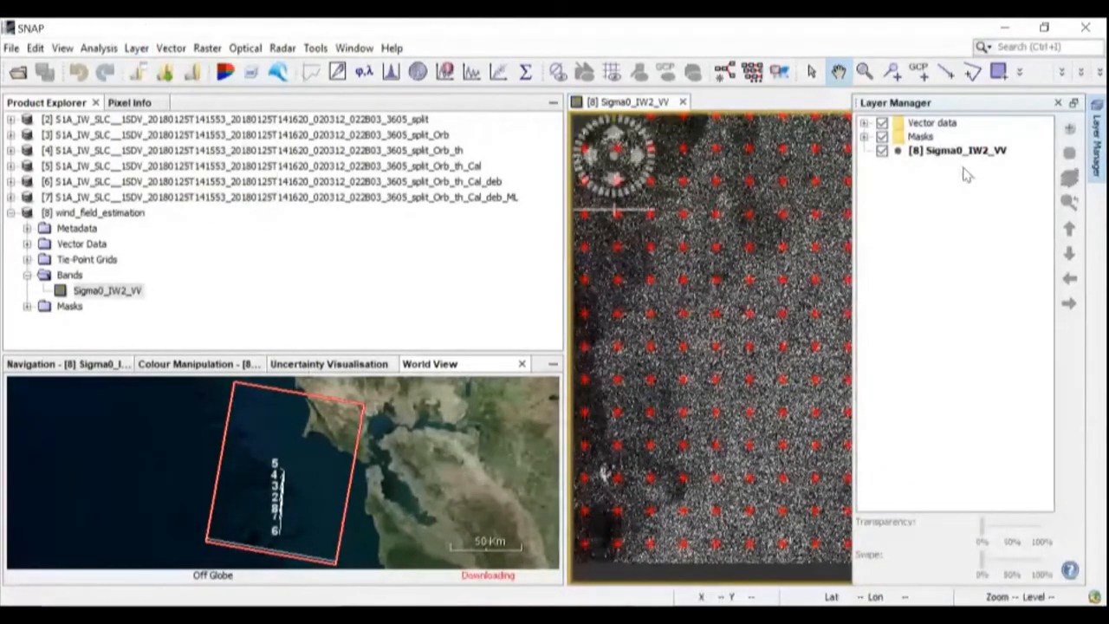
drag(853, 235, 936, 227)
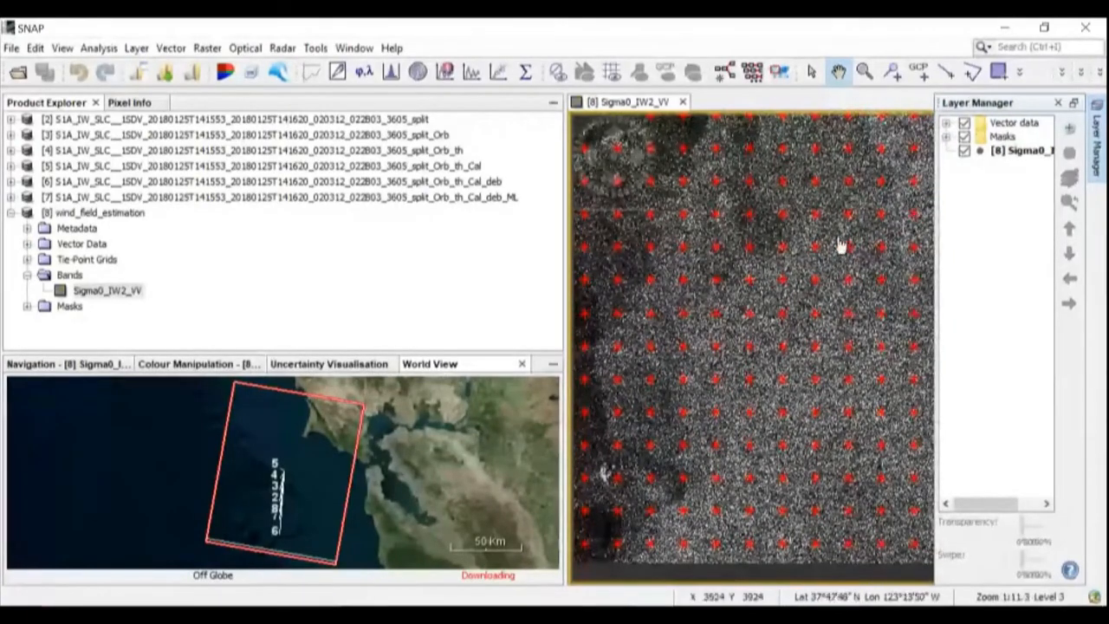
scroll(812, 265, down, 3)
drag(857, 222, 779, 256)
click(1098, 141)
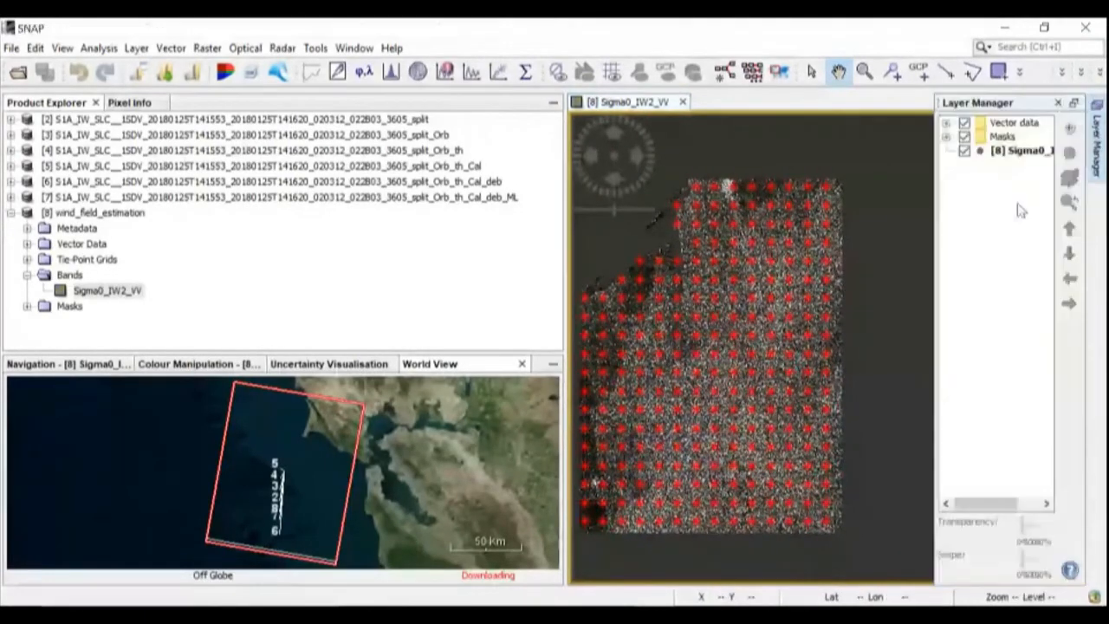
drag(930, 182, 877, 185)
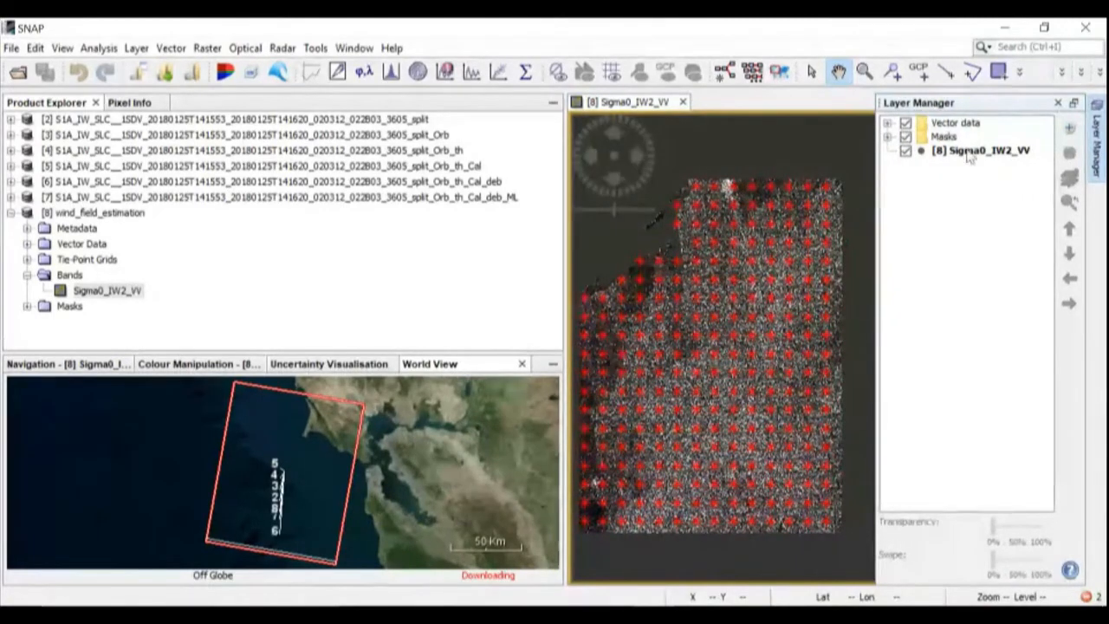
Toggle the visibility of the Sigma0_IW2_VV layer off and on to check what it contributes to the view.
click(1001, 152)
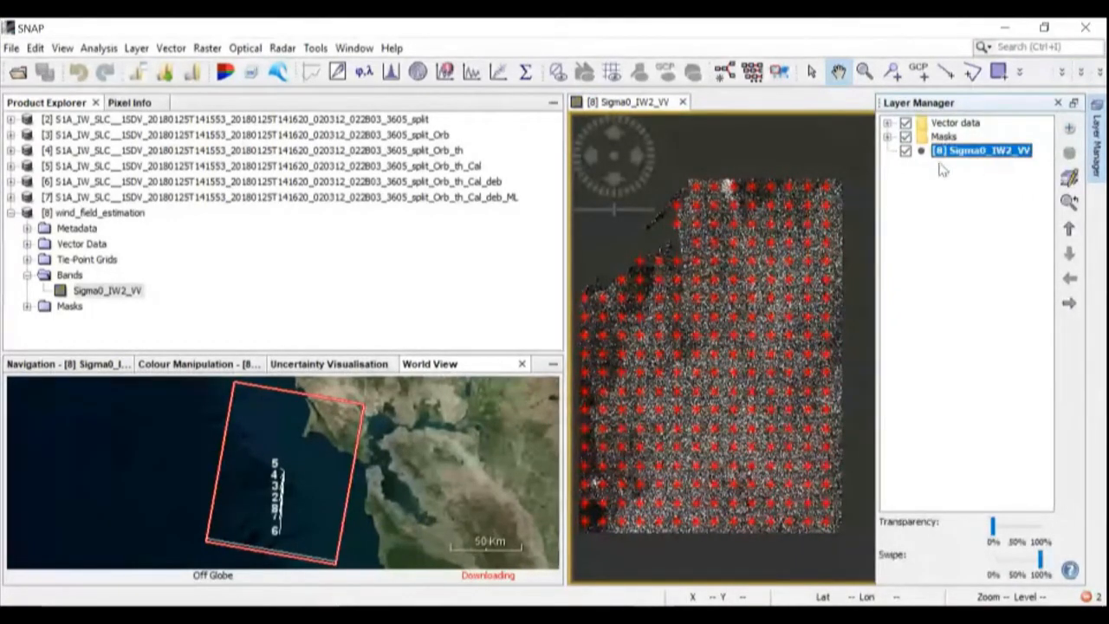
click(906, 152)
click(905, 152)
click(905, 153)
click(905, 153)
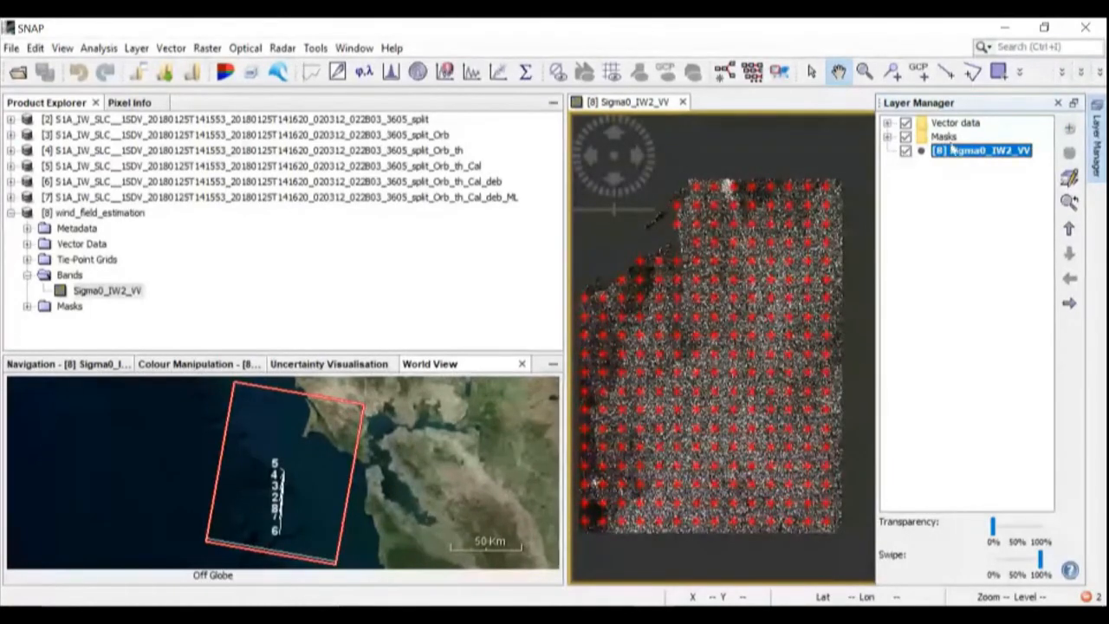
Expand the vector data layers and toggle WindField off and on to compare the image with and without it, leaving it visible.
click(887, 124)
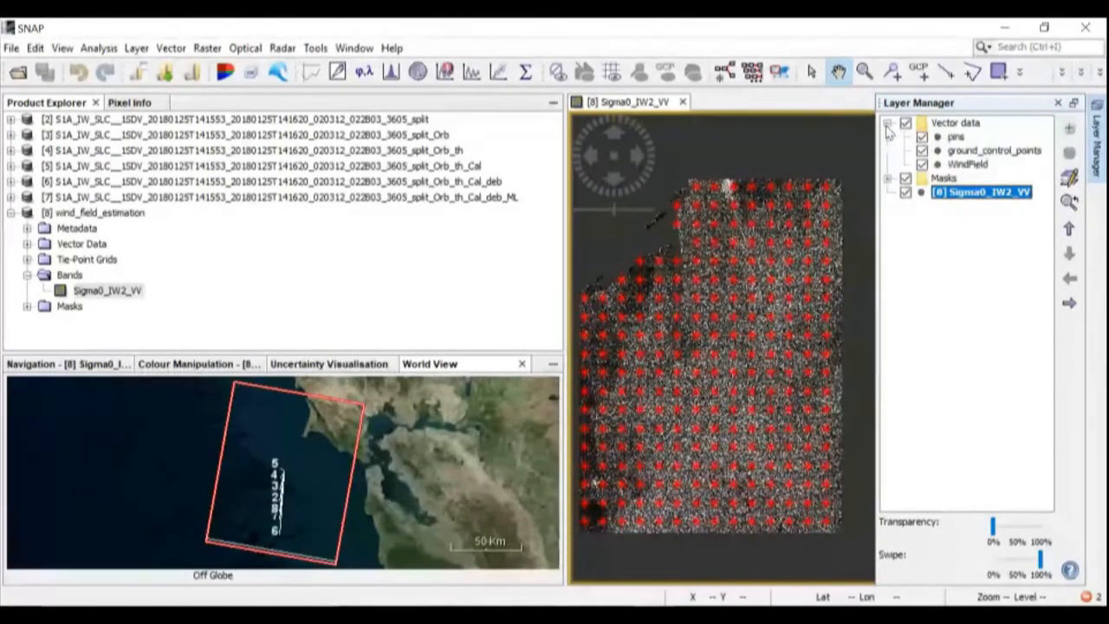
click(968, 165)
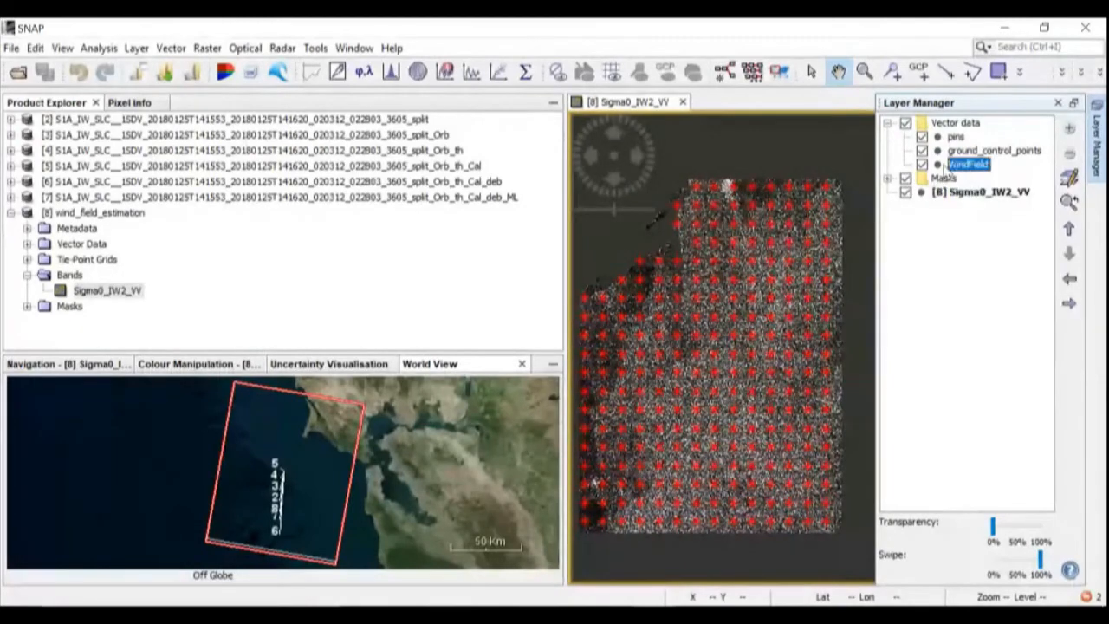
click(922, 165)
click(922, 165)
click(922, 164)
click(922, 165)
click(922, 164)
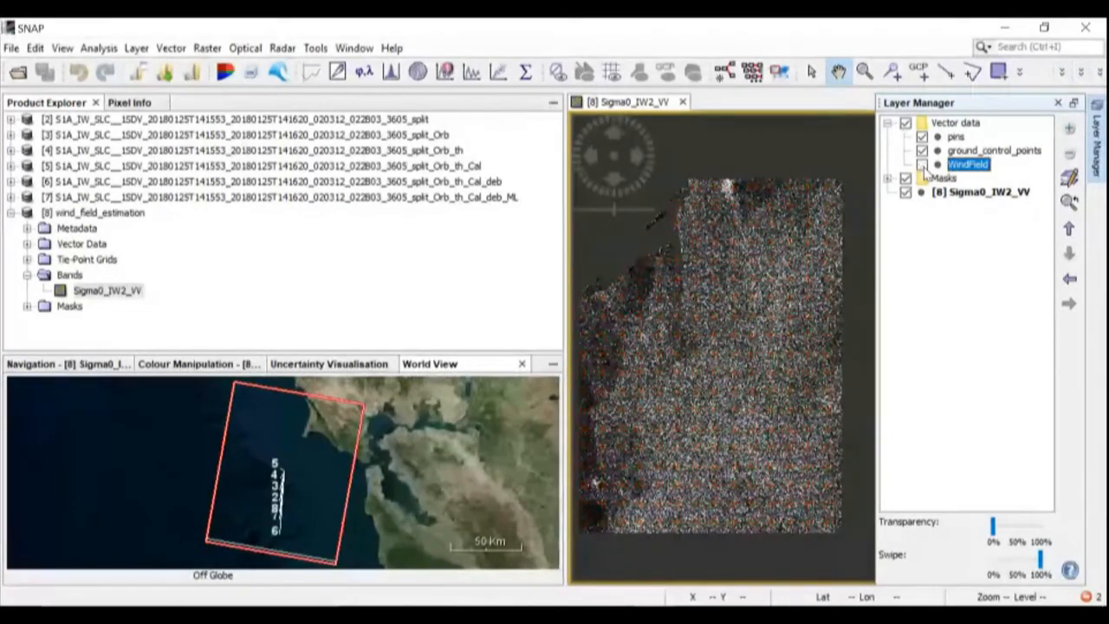
click(922, 165)
click(922, 164)
click(922, 164)
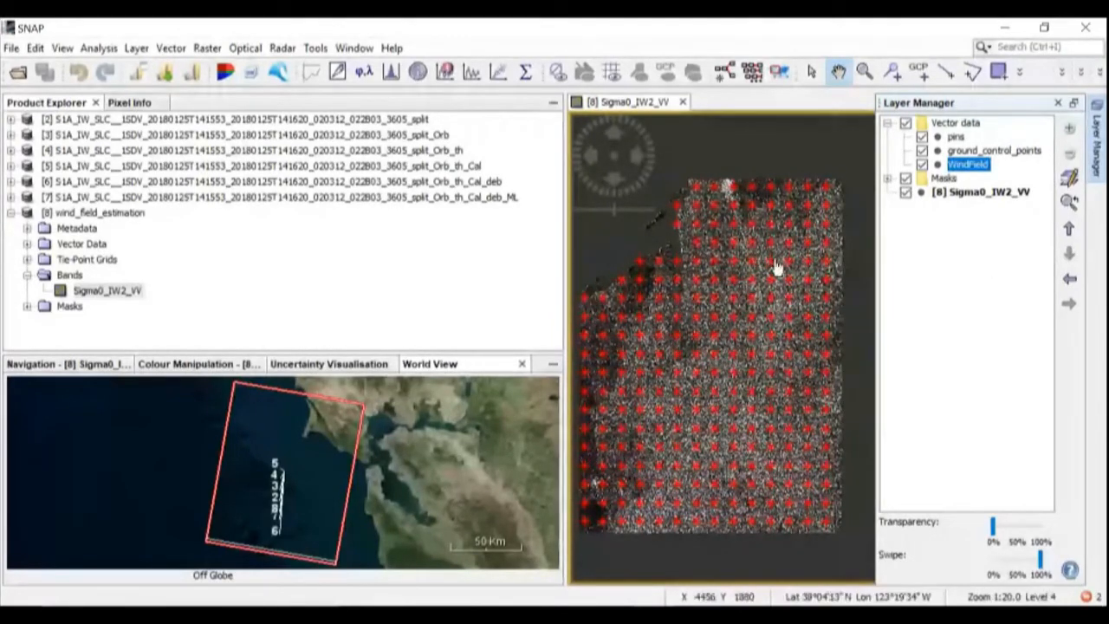
Add a Wind Field Estimation Results layer and hide the WindField and Sigma0_IW2_VV layers.
click(1072, 130)
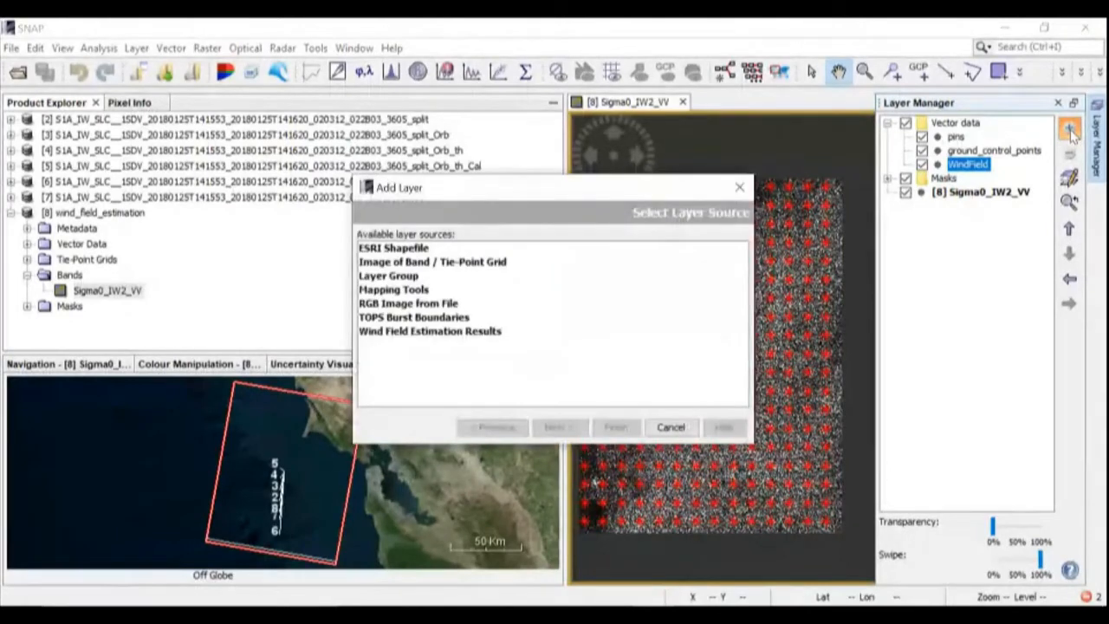
click(383, 336)
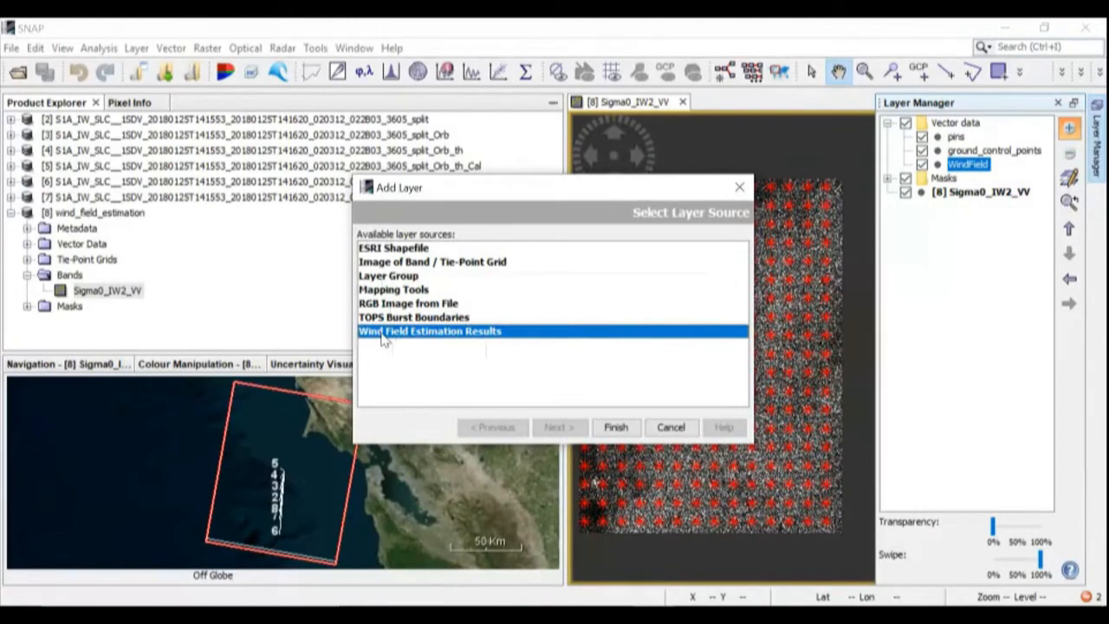
click(616, 428)
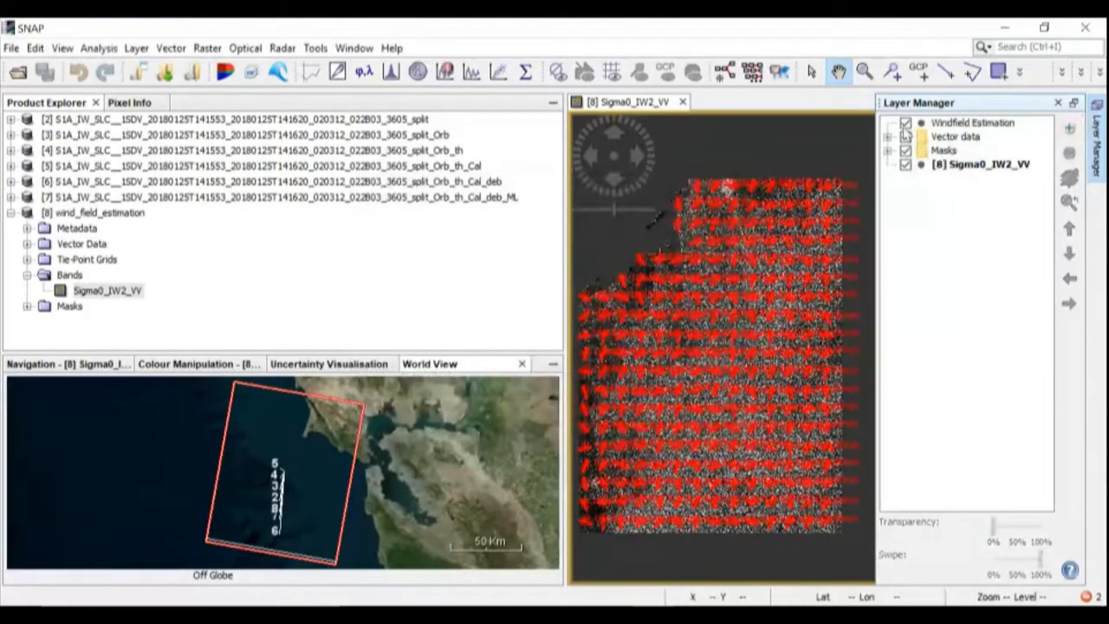
click(968, 125)
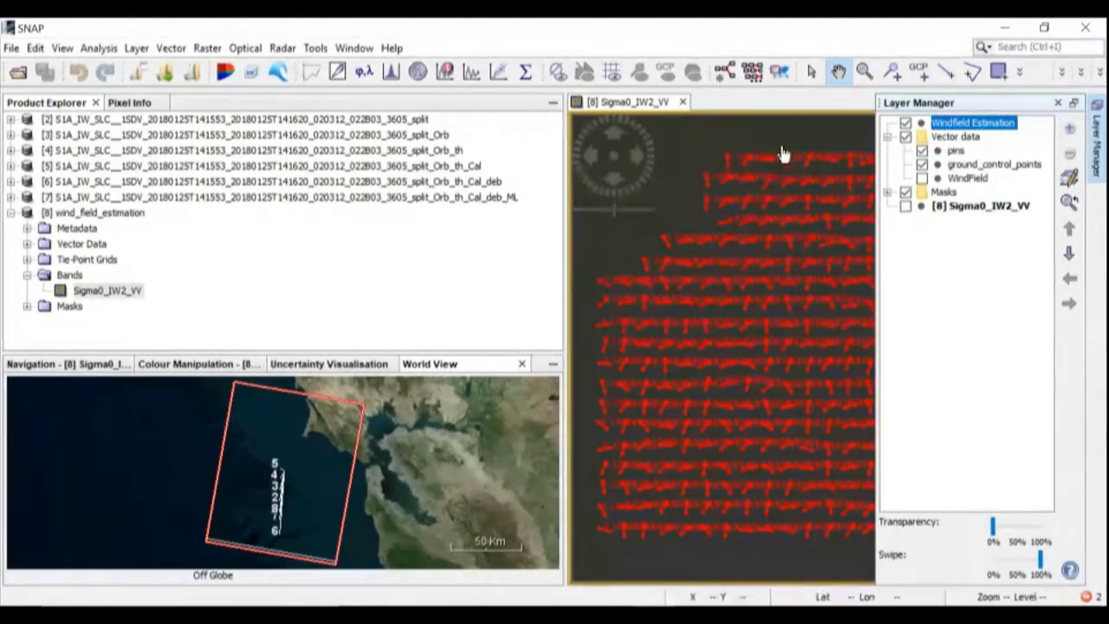
Examine the estimated wind direction arrows and their speed labels up close and across the whole scene.
click(785, 154)
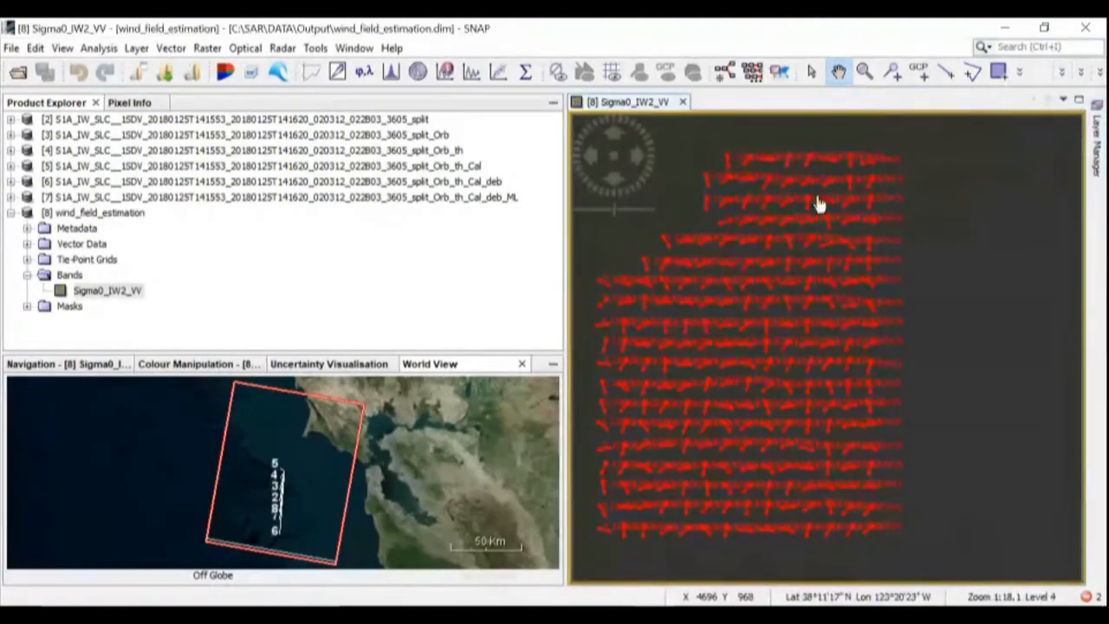
scroll(775, 287, up, 3)
scroll(773, 281, up, 4)
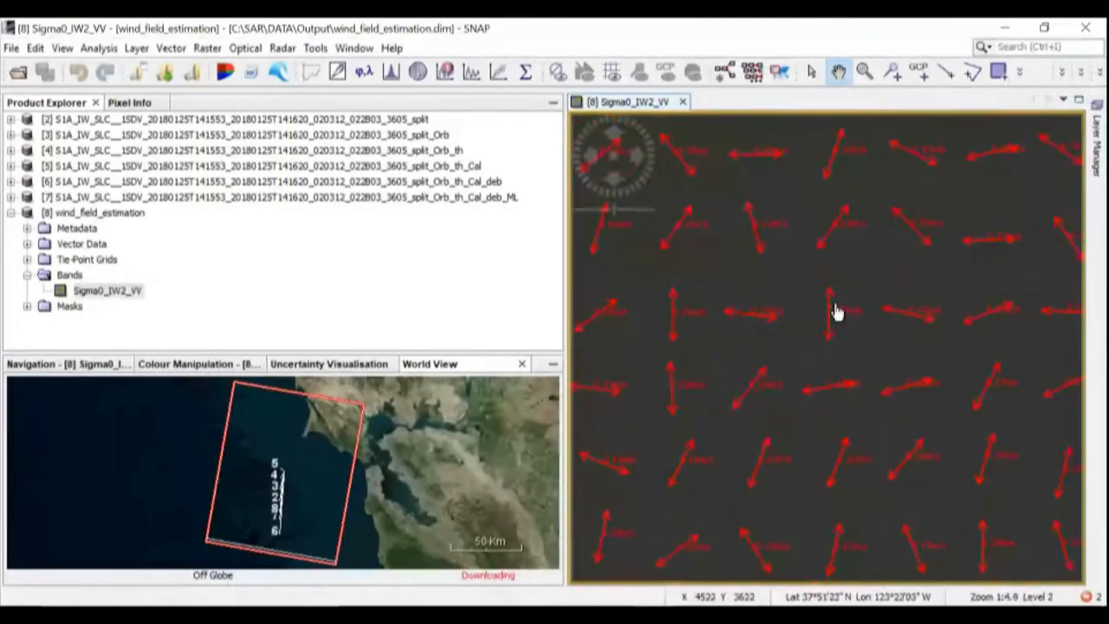
scroll(760, 306, up, 2)
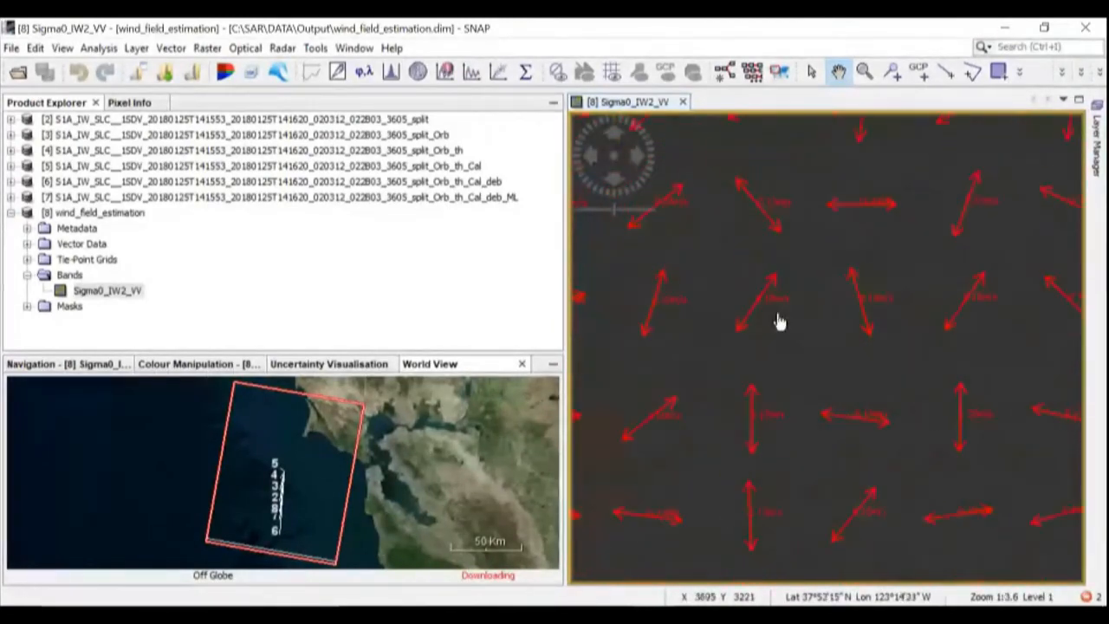
scroll(767, 313, up, 1)
drag(761, 307, 770, 347)
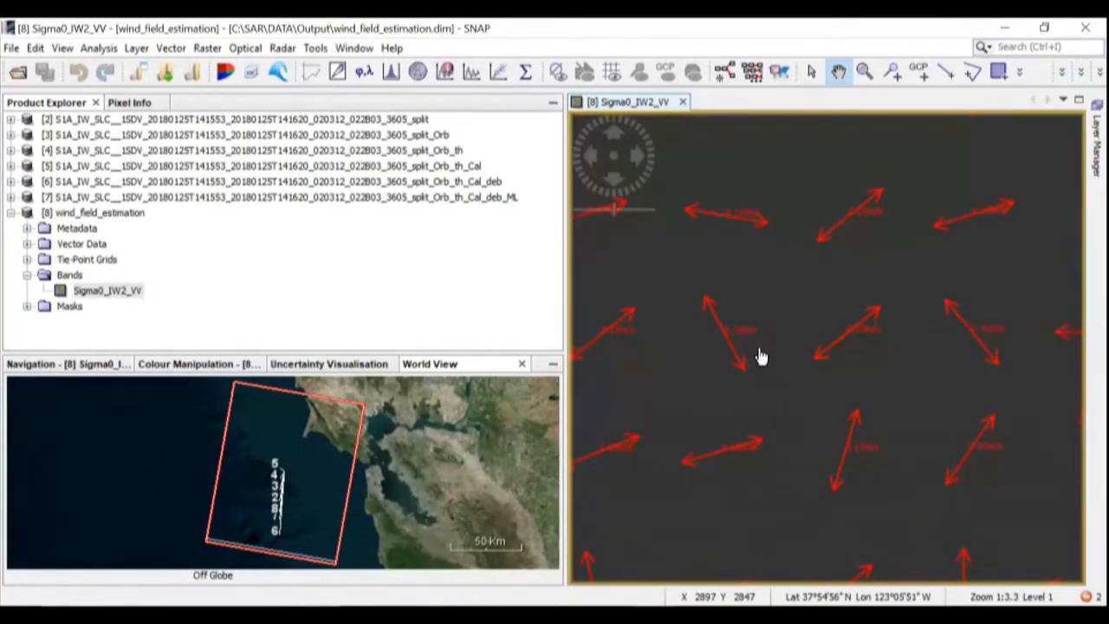
drag(758, 356, 847, 389)
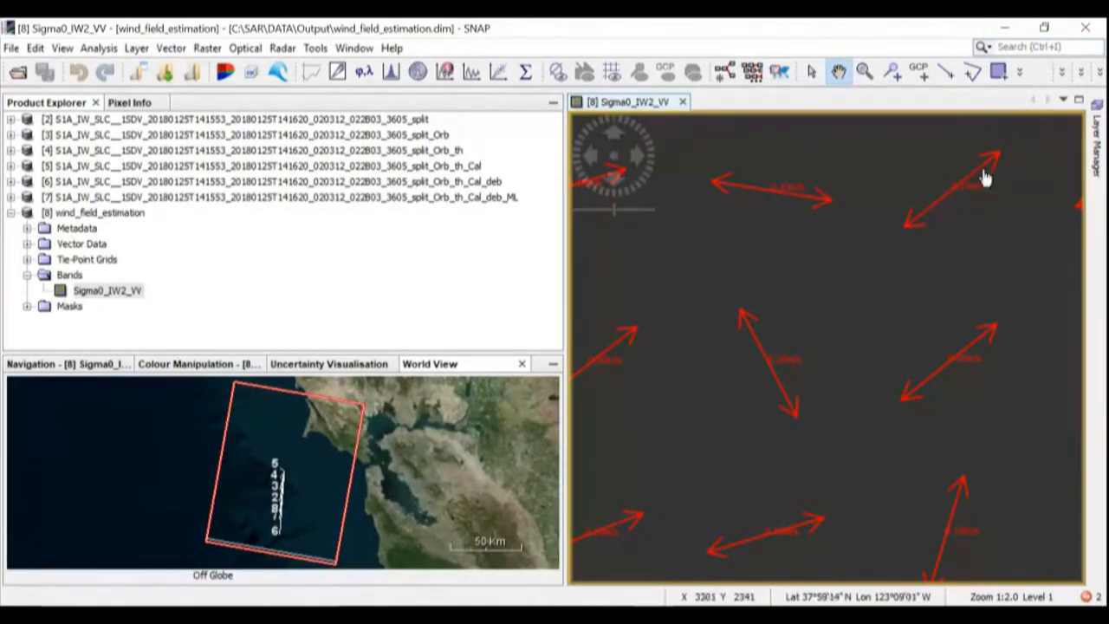
scroll(790, 373, down, 10)
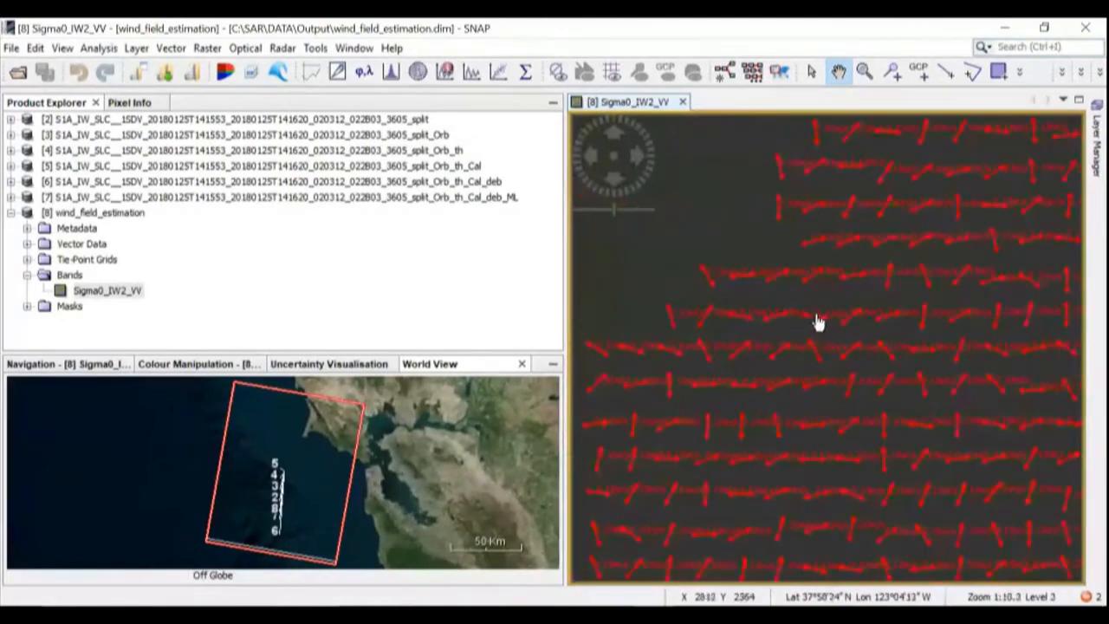
scroll(818, 321, down, 5)
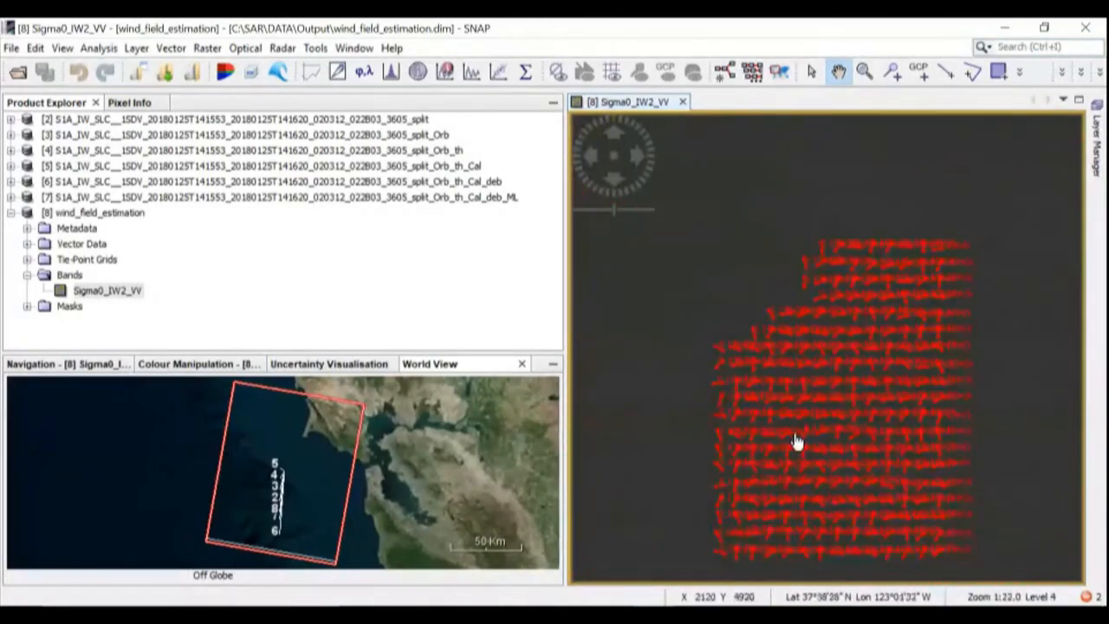
drag(819, 474, 801, 452)
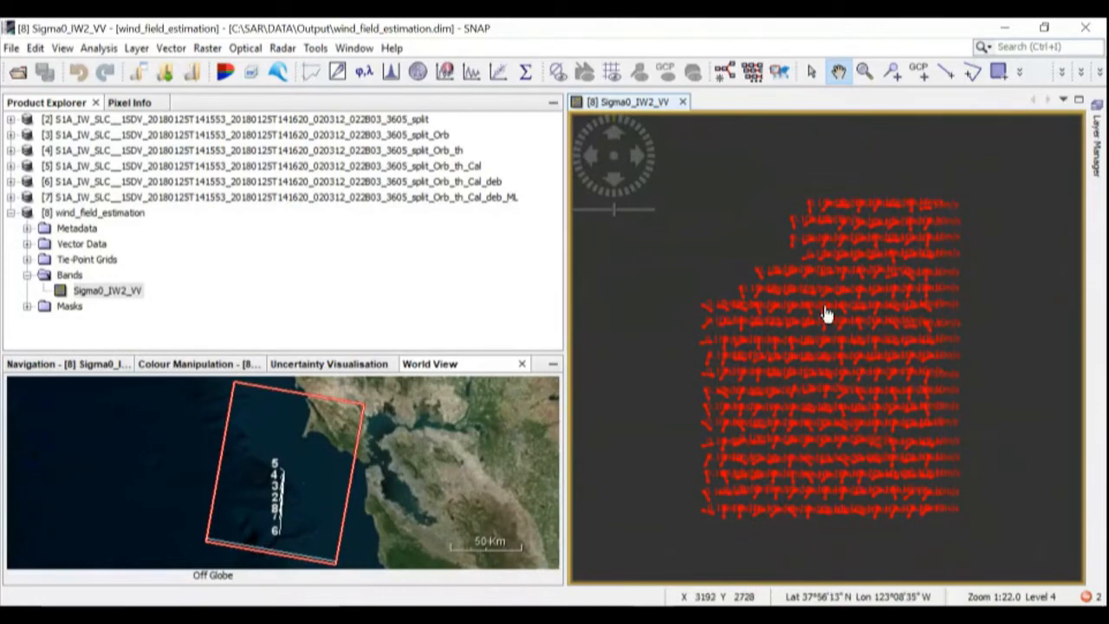
scroll(820, 321, up, 3)
scroll(820, 321, down, 3)
Show the Sigma0_IW2_VV layer beneath the wind arrows again.
click(1092, 160)
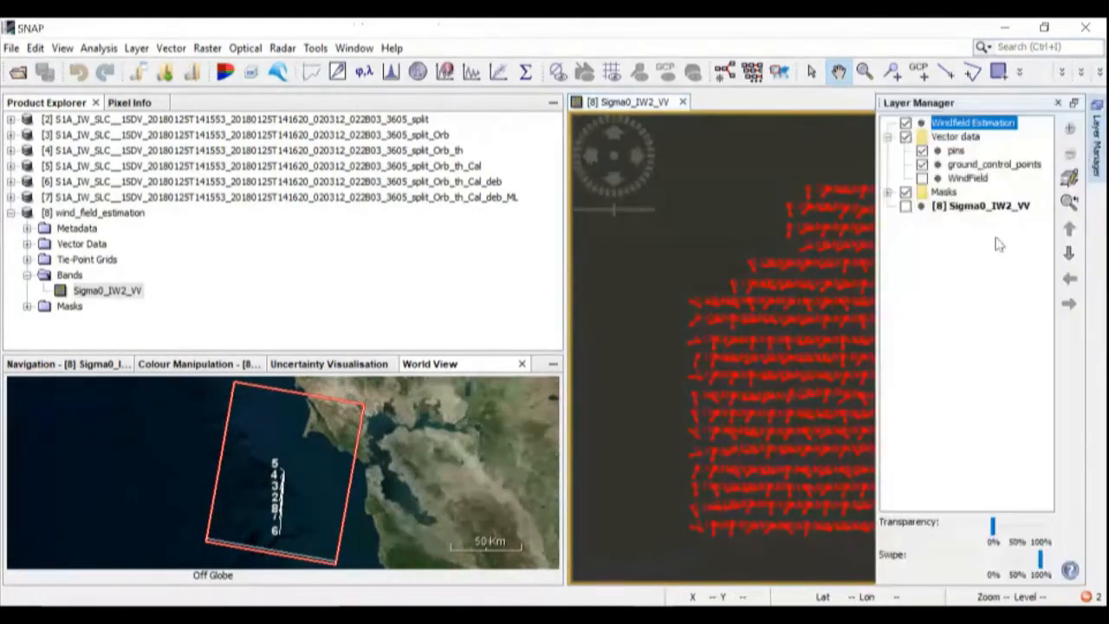
click(906, 208)
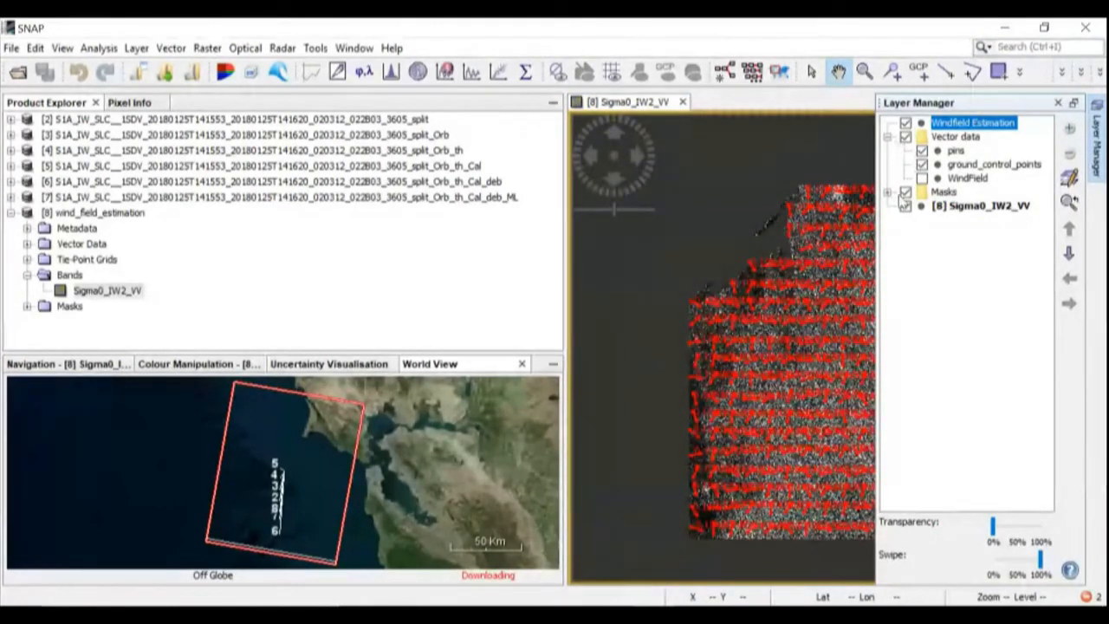
drag(876, 259, 1028, 250)
Examine the wind arrows over the radar backscatter image, close up near the coastline and across the full scene.
scroll(910, 300, up, 6)
drag(876, 287, 828, 395)
scroll(849, 230, up, 3)
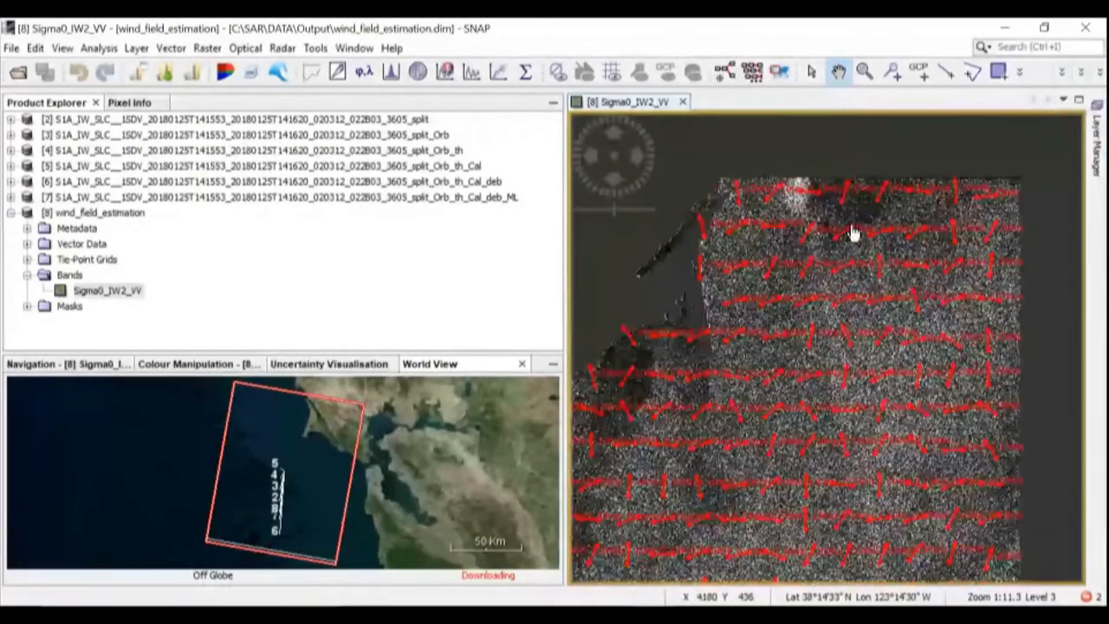
drag(776, 195, 760, 354)
scroll(760, 354, up, 3)
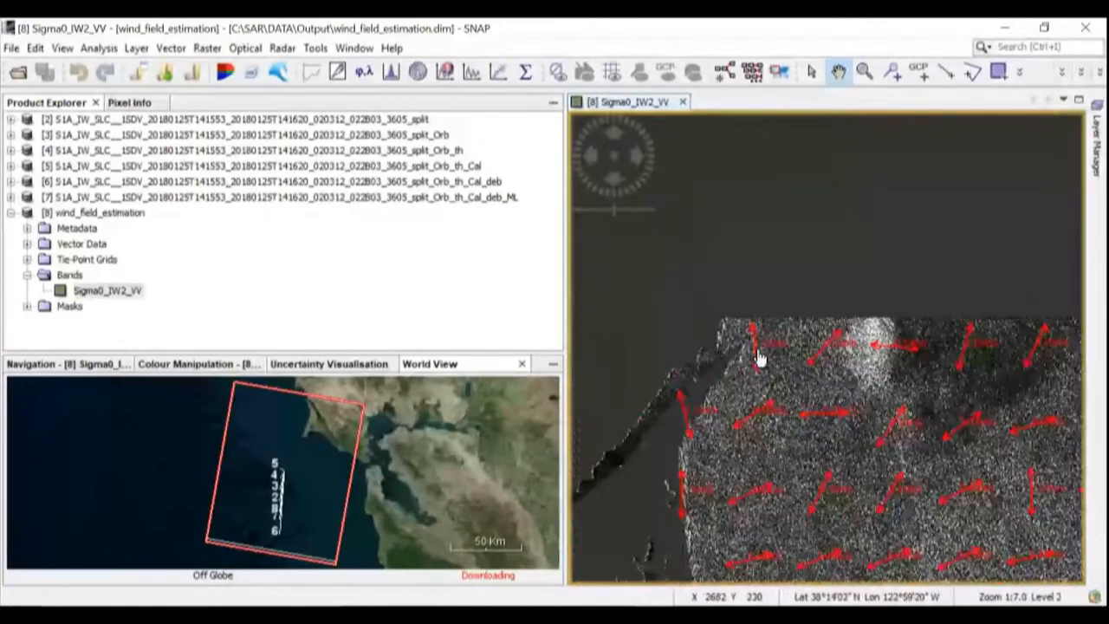
scroll(827, 424, down, 2)
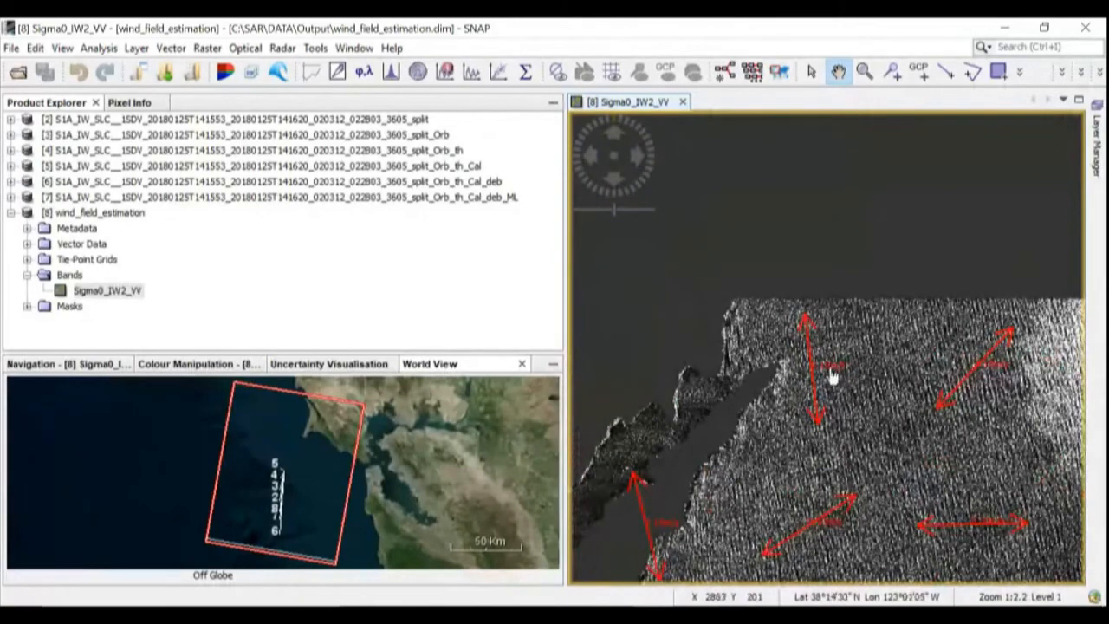
scroll(842, 390, up, 3)
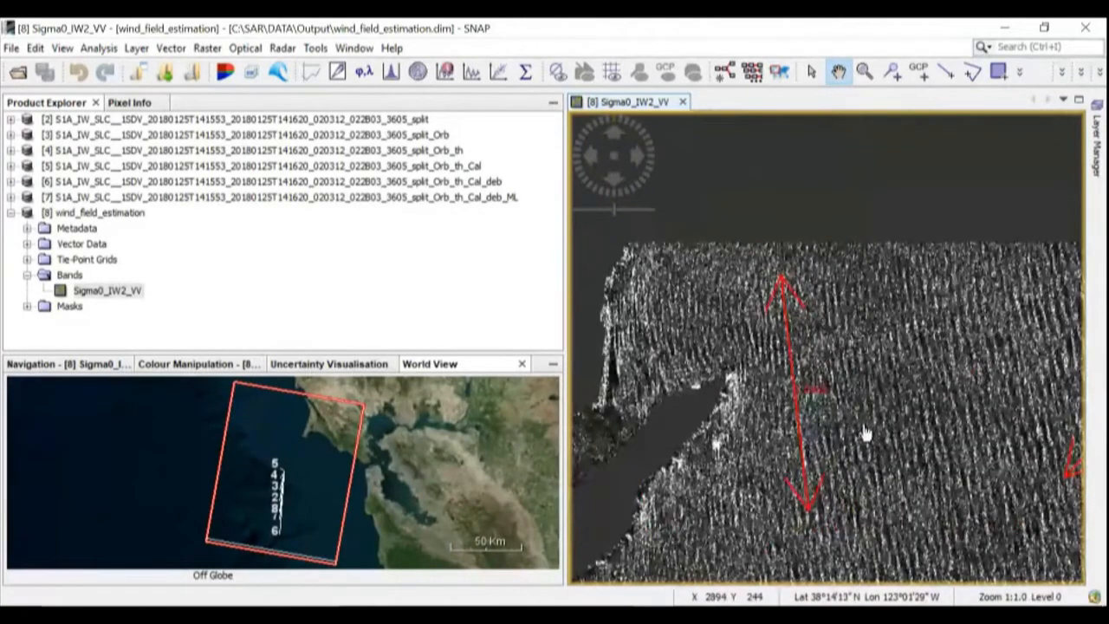
scroll(865, 435, down, 10)
drag(927, 494, 868, 275)
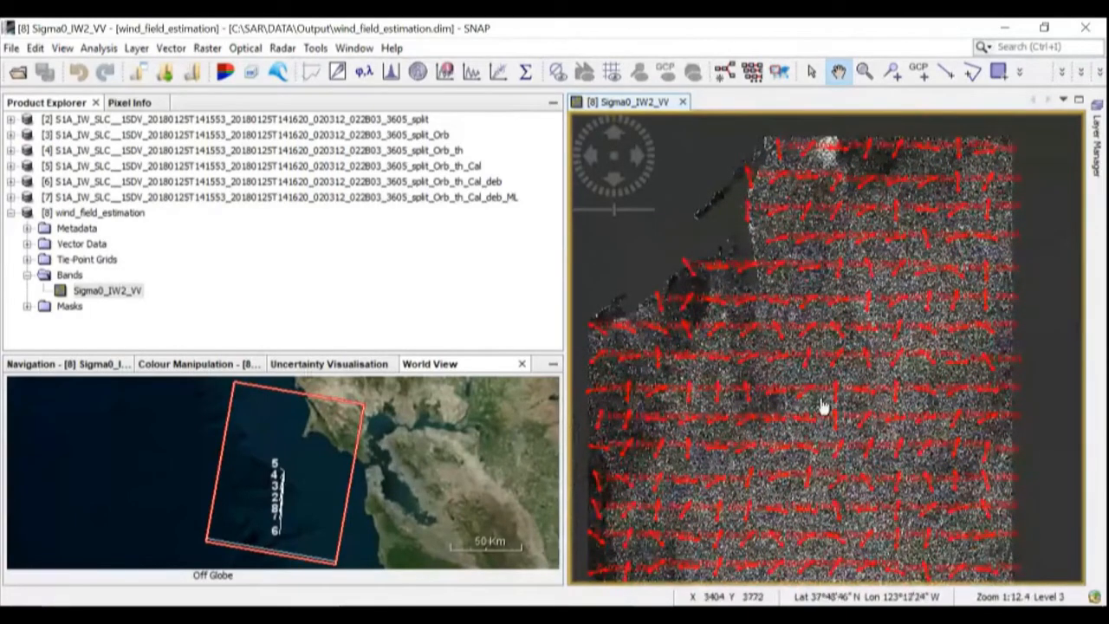
scroll(832, 400, down, 3)
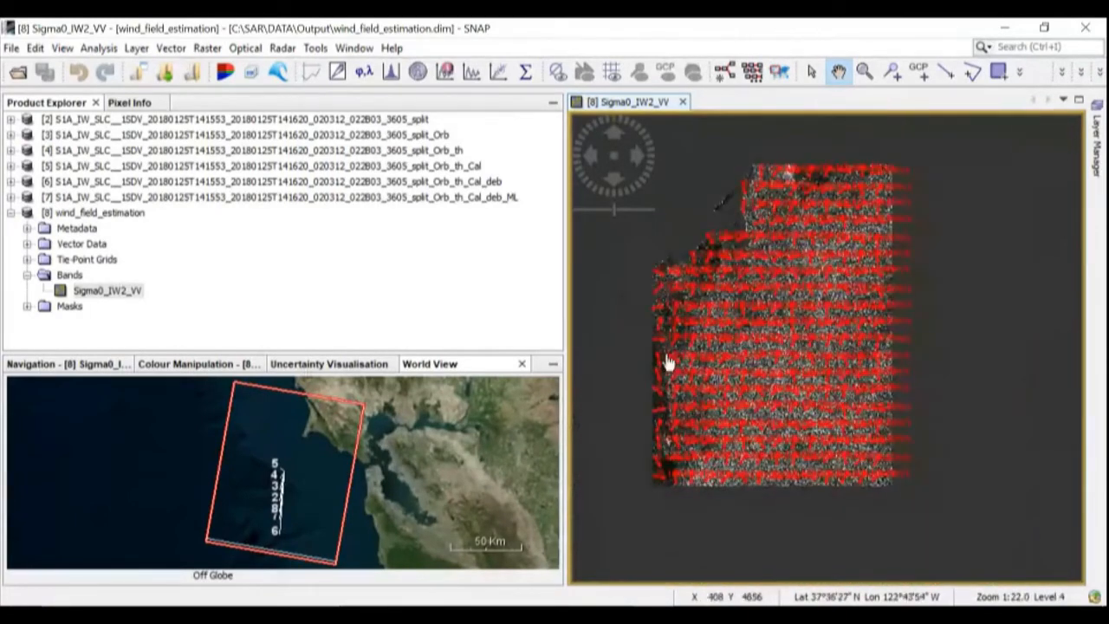
Set up a Range-Doppler Terrain Correction with wind_field_estimation as the source product.
click(11, 213)
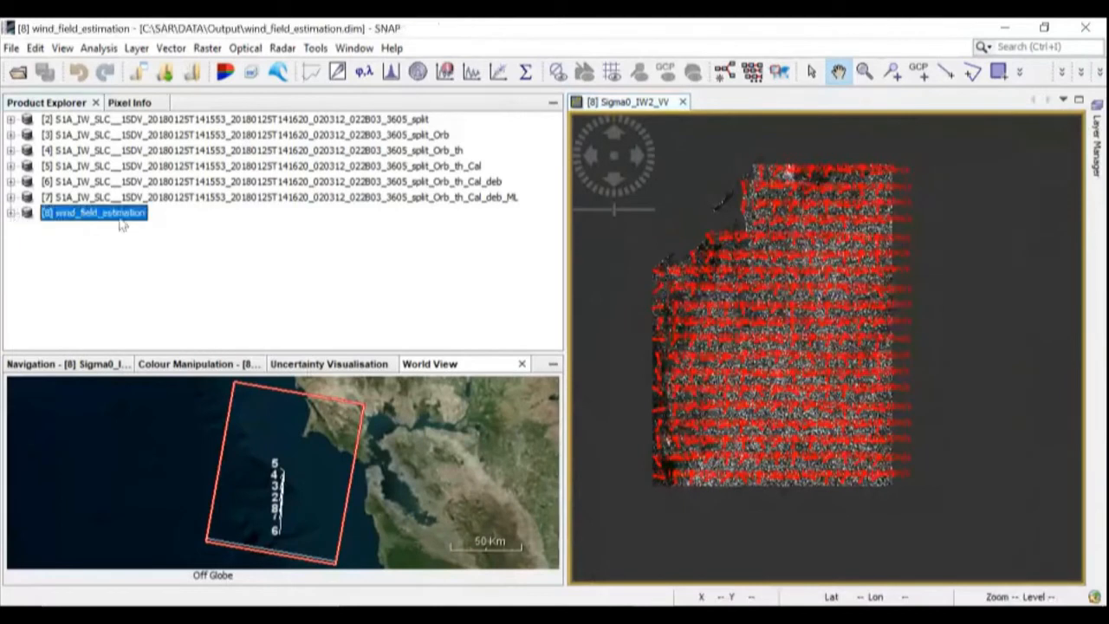
click(283, 49)
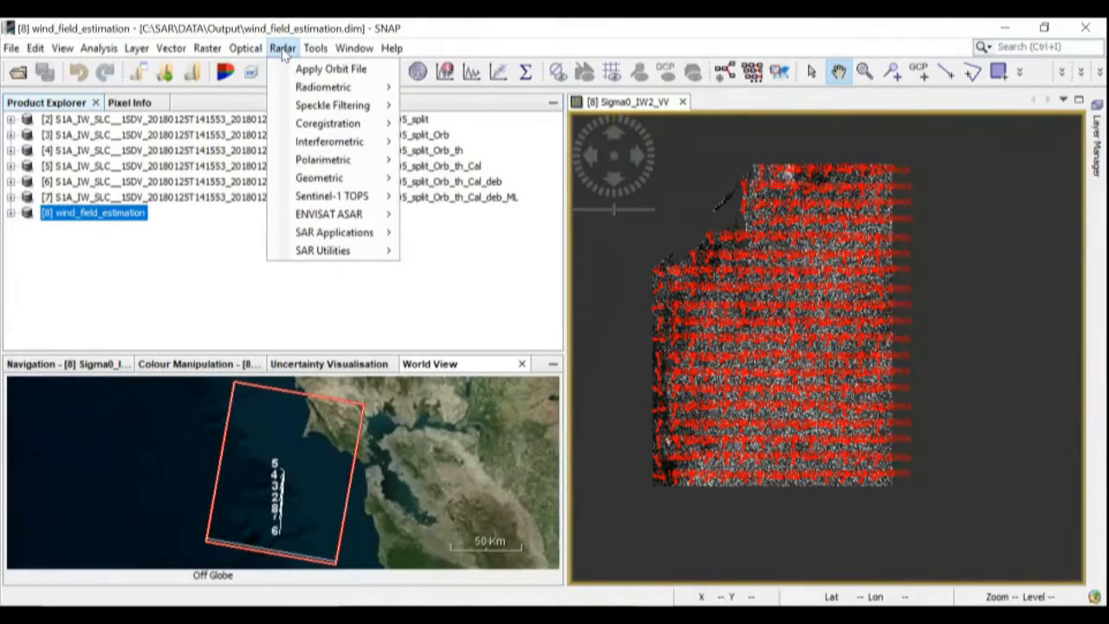
mouse_move(354, 179)
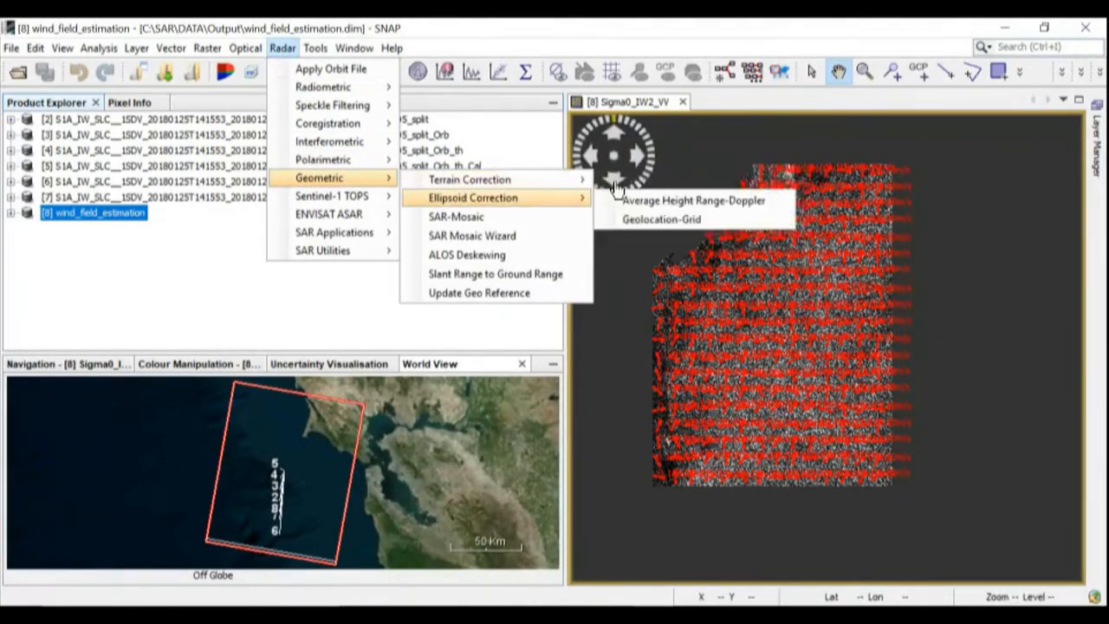
mouse_move(587, 180)
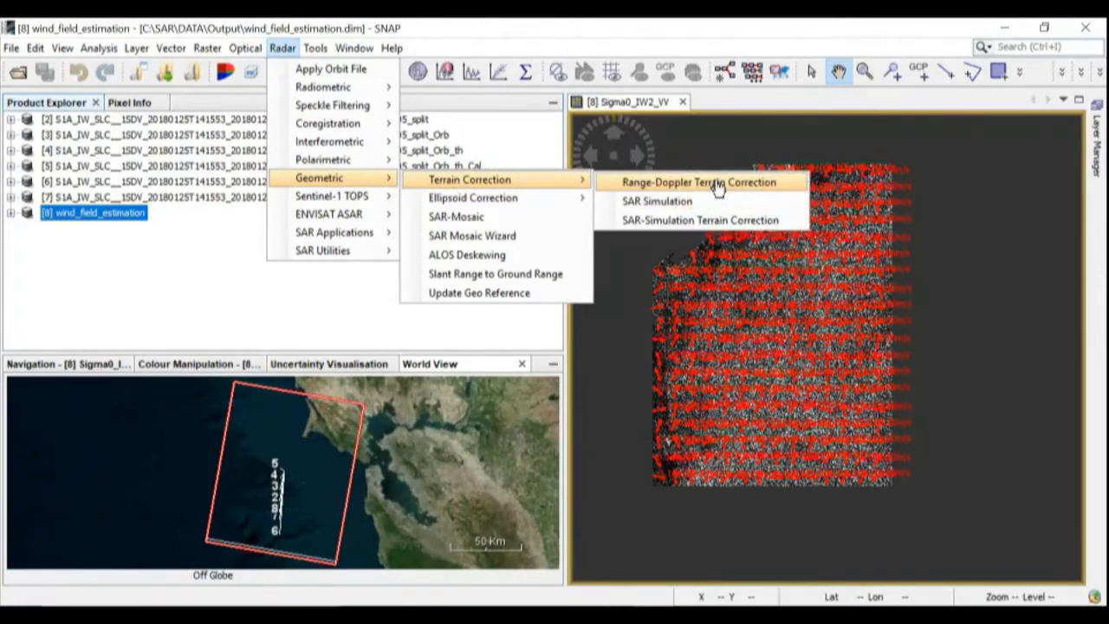
click(718, 183)
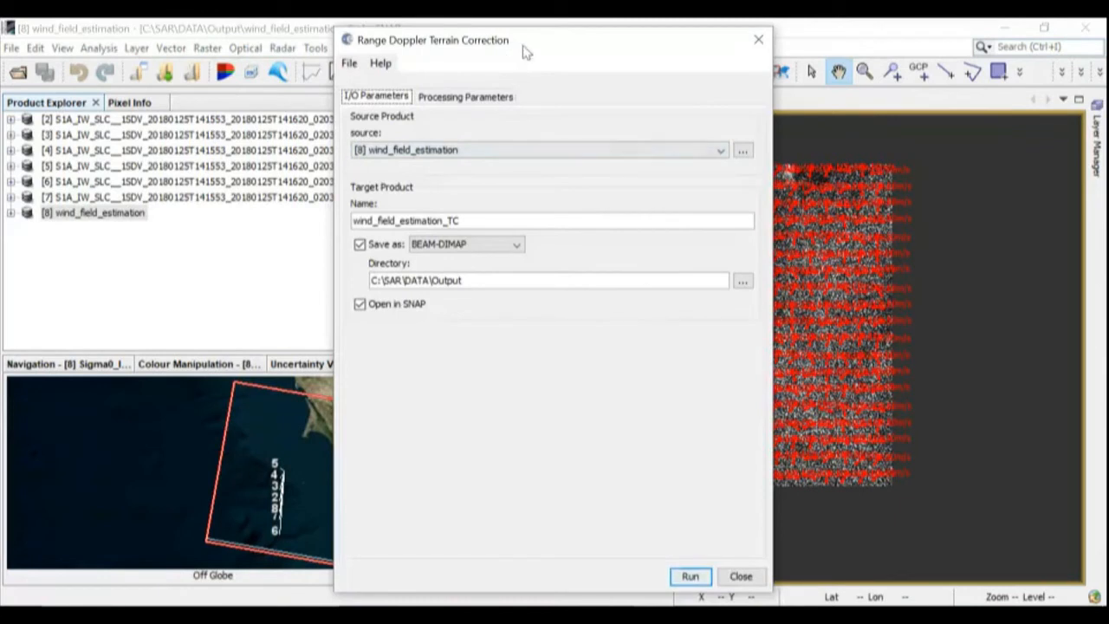
drag(525, 52, 627, 56)
click(513, 153)
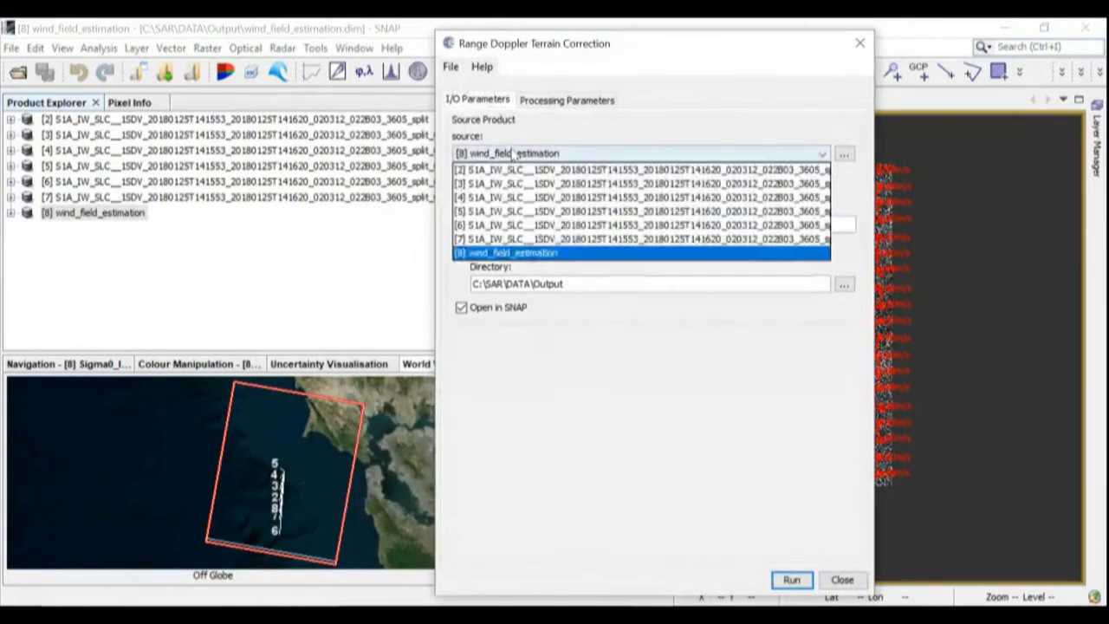
click(502, 252)
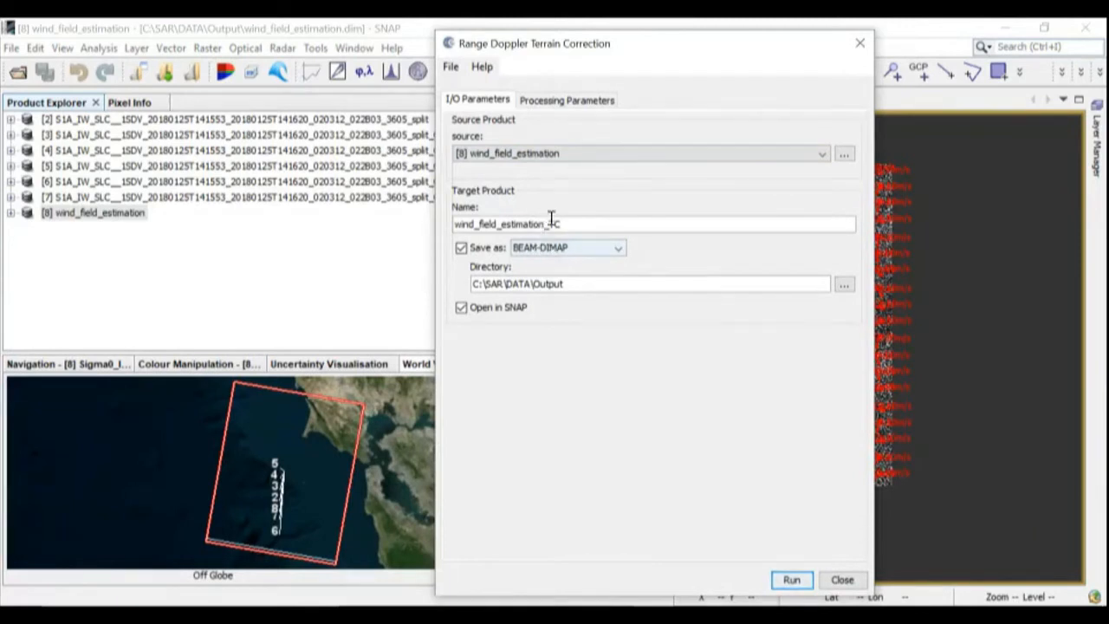
triple_click(570, 286)
Set the terrain correction's digital elevation model to SRTM 1Sec HGT (Auto Download) and turn off masking of areas without elevation.
click(563, 100)
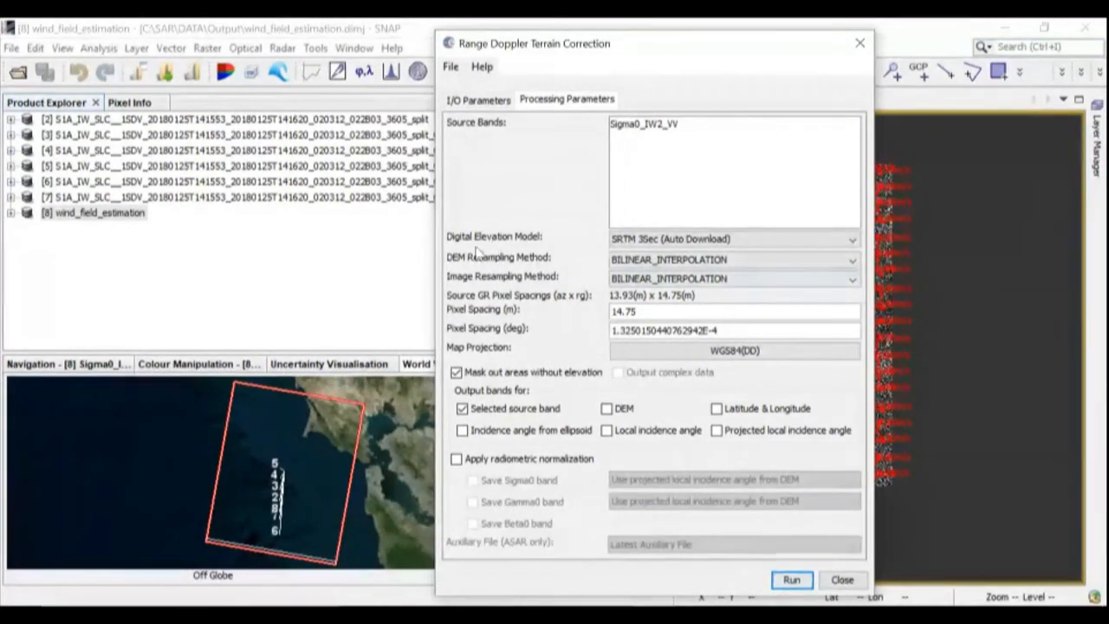
click(641, 245)
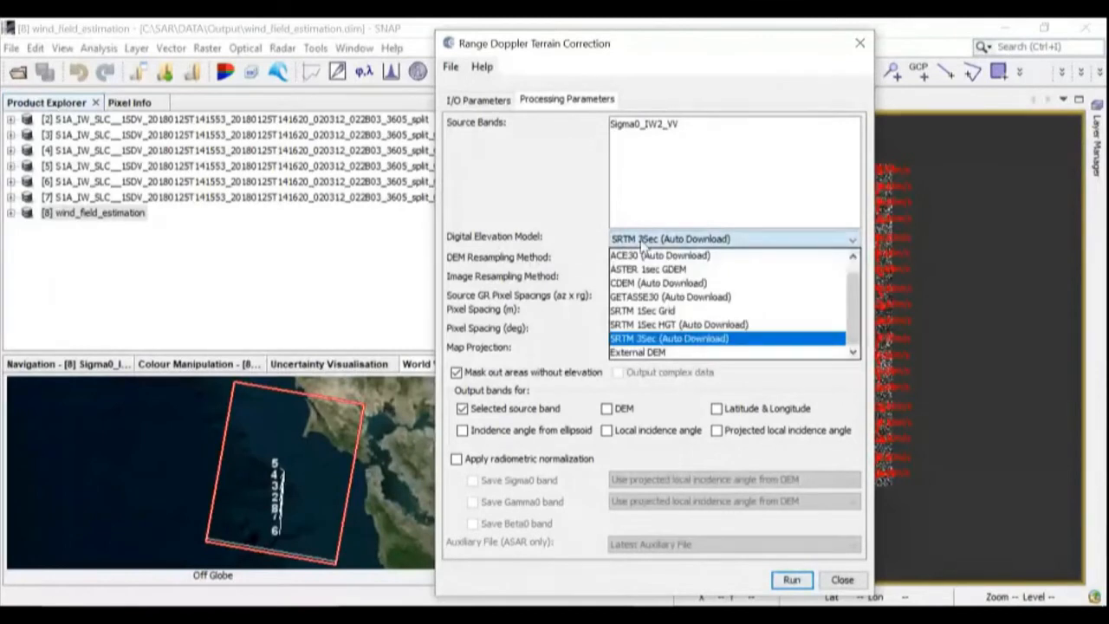
click(659, 325)
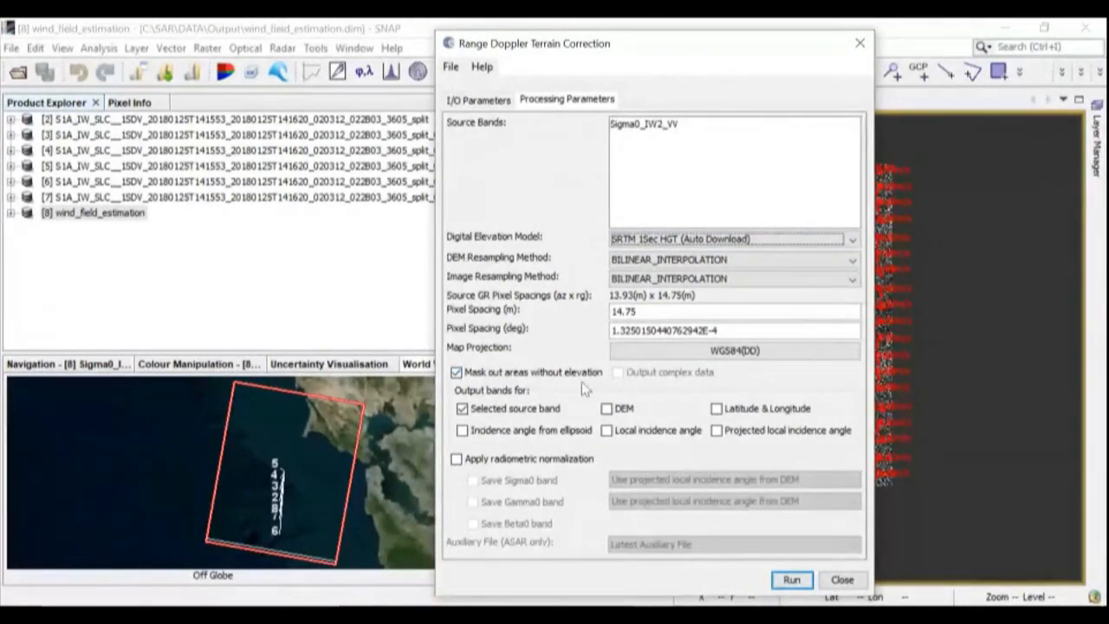
click(456, 373)
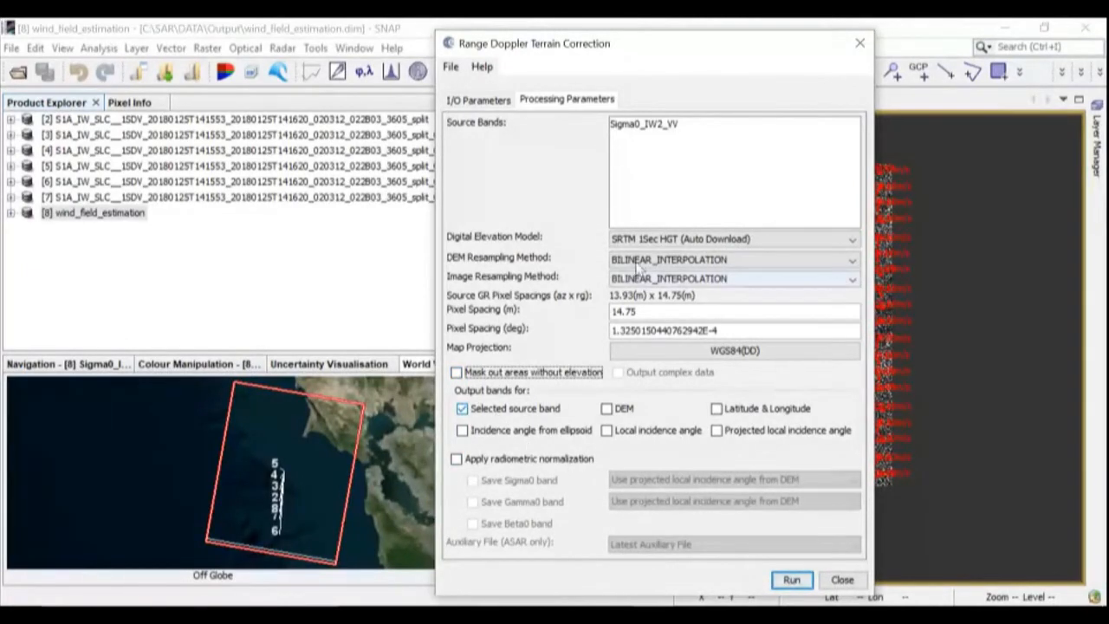
Run the terrain correction, saving wind_field_estimation_TC as BEAM-DIMAP in C:\SAR\DATA\Output, and close the dialog.
click(475, 101)
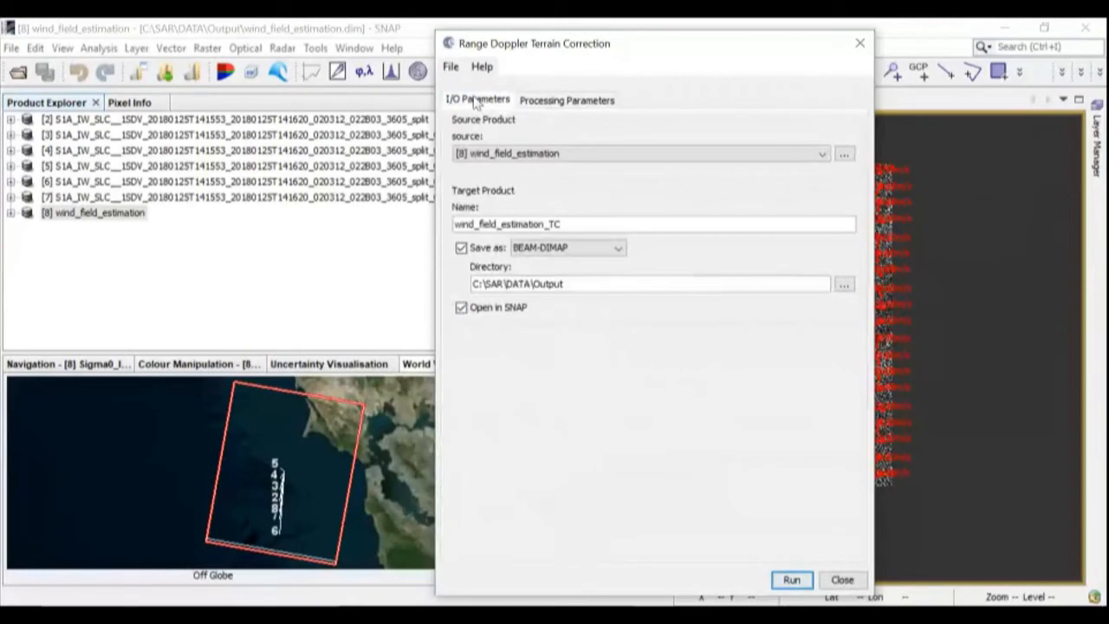
click(572, 101)
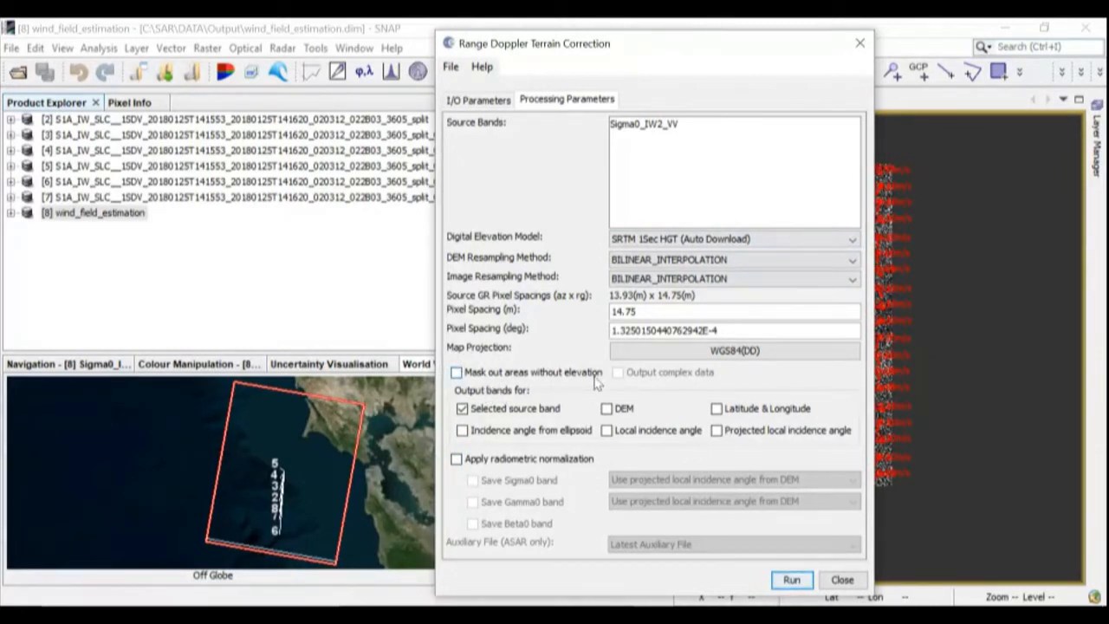
click(792, 581)
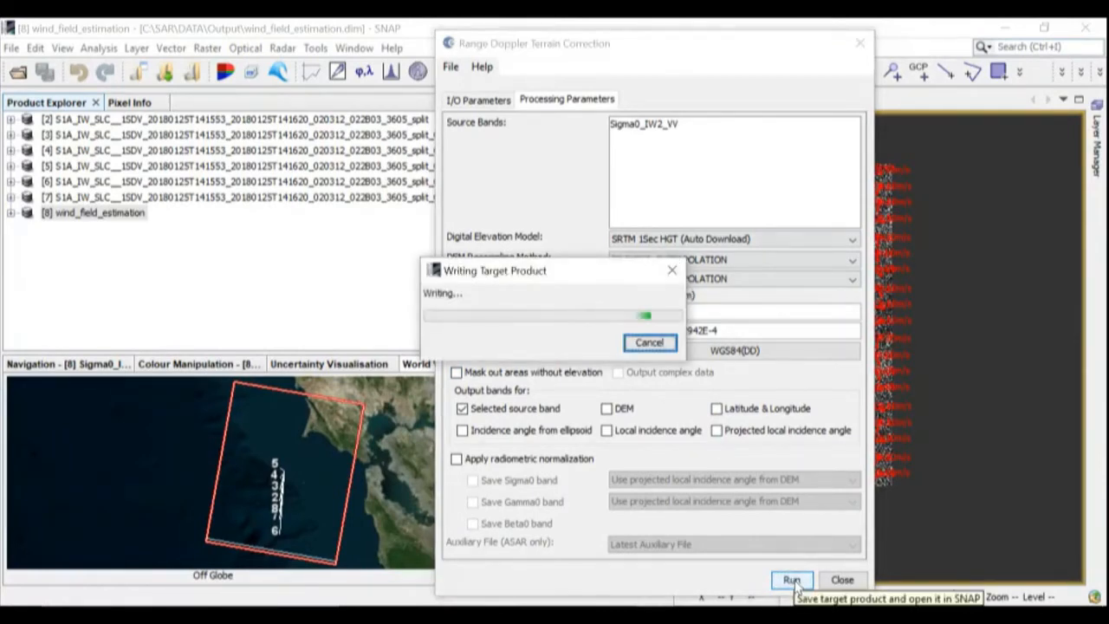
click(843, 579)
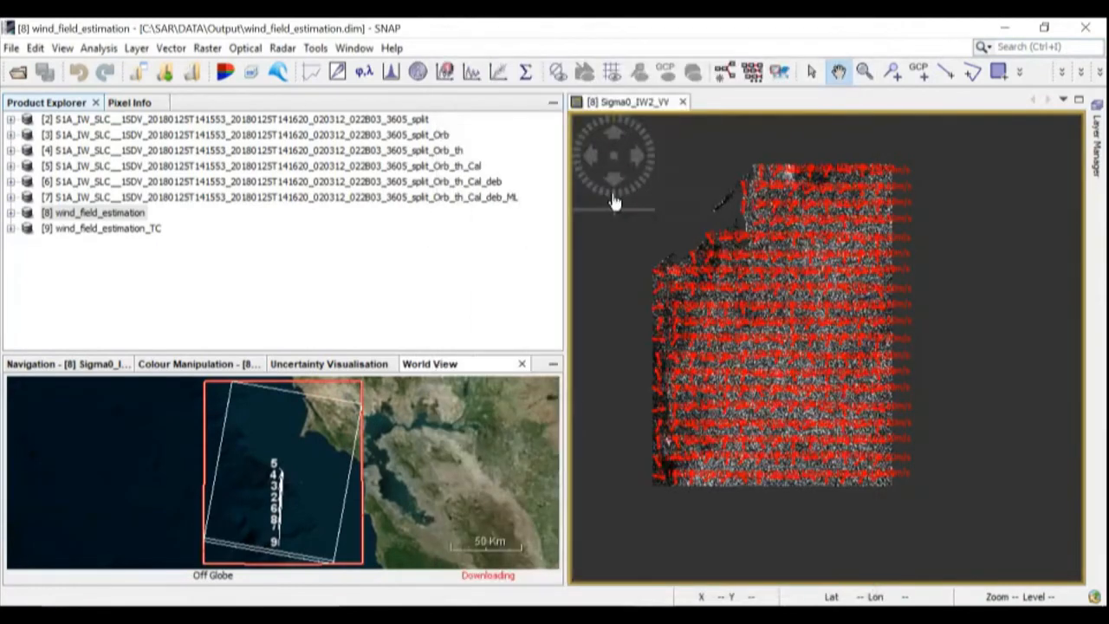
Close the uncorrected image view and display the Sigma0_IW2_VV band of wind_field_estimation_TC.
click(683, 102)
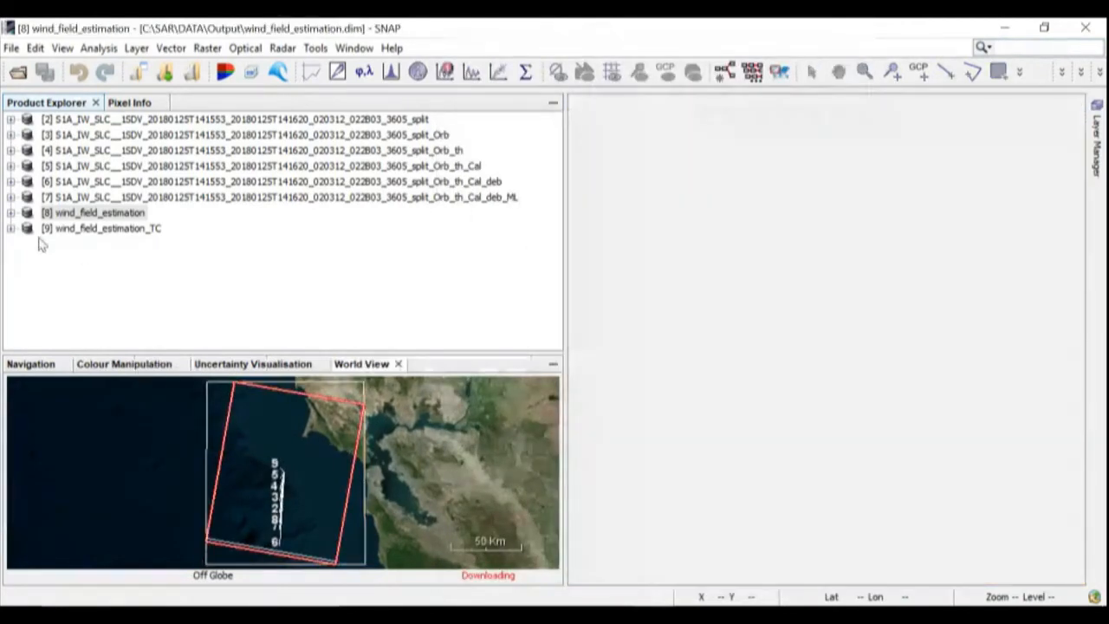
click(10, 228)
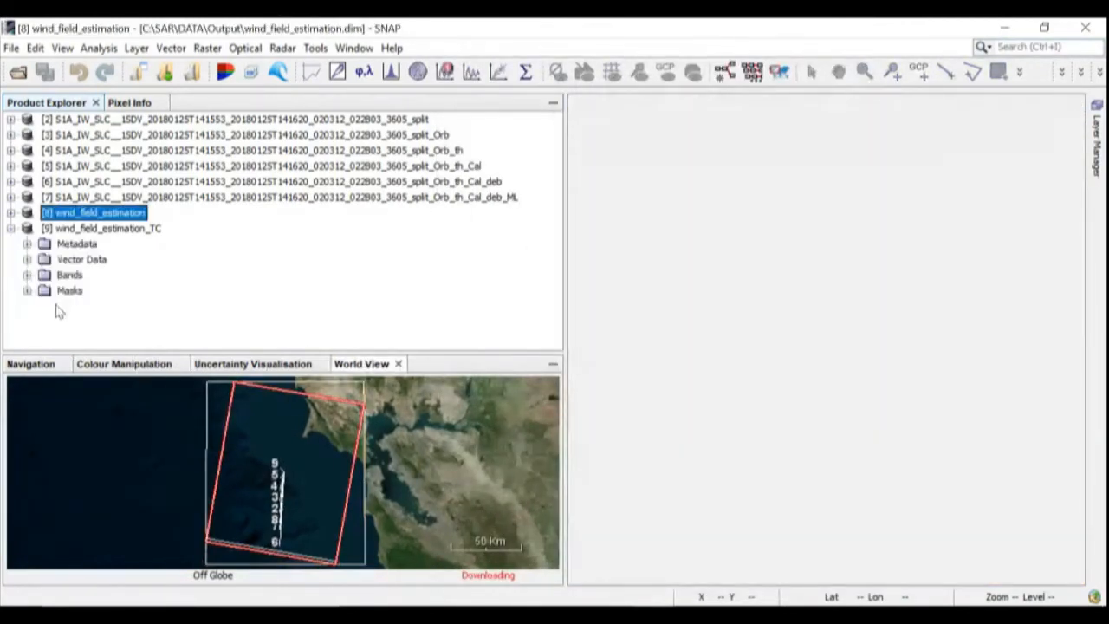
click(26, 274)
click(101, 292)
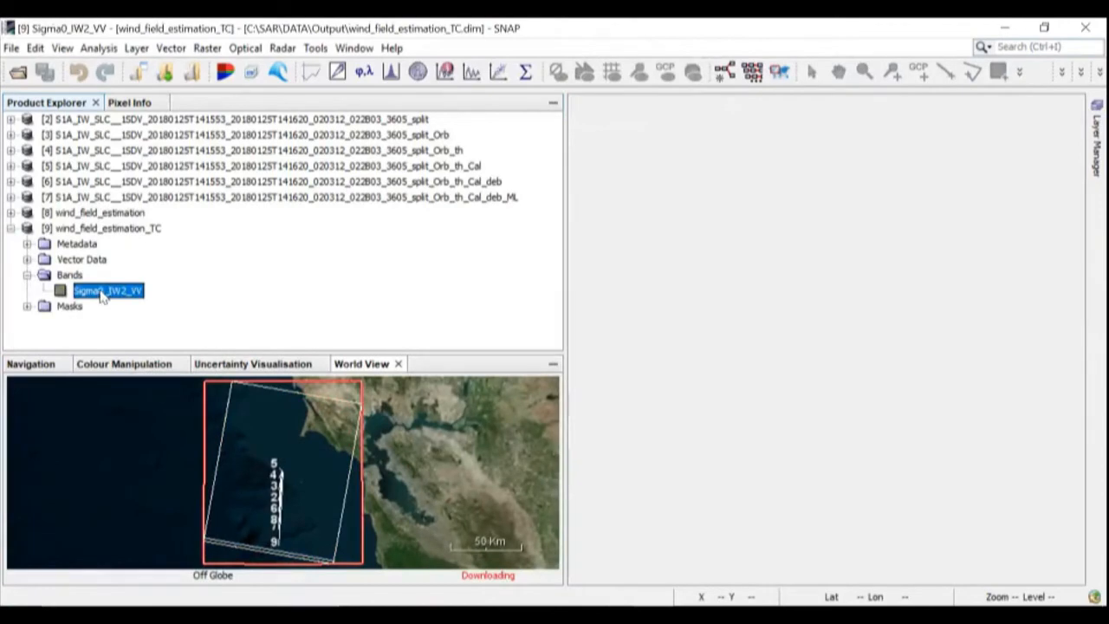
double_click(103, 293)
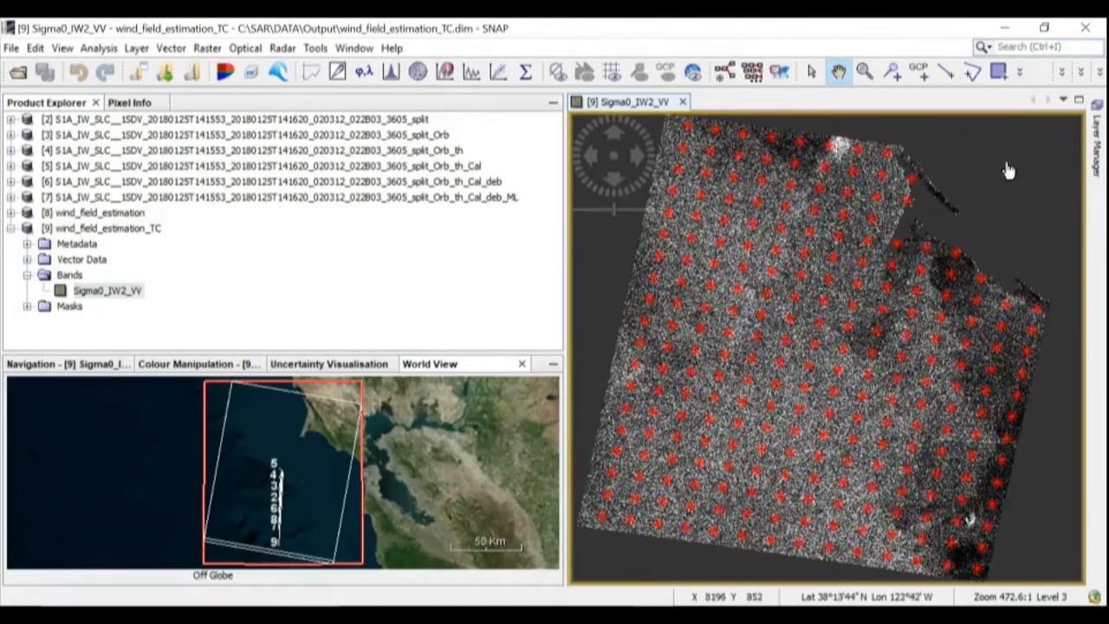
Add a Wind Field Estimation Results layer to the terrain-corrected image.
click(1094, 147)
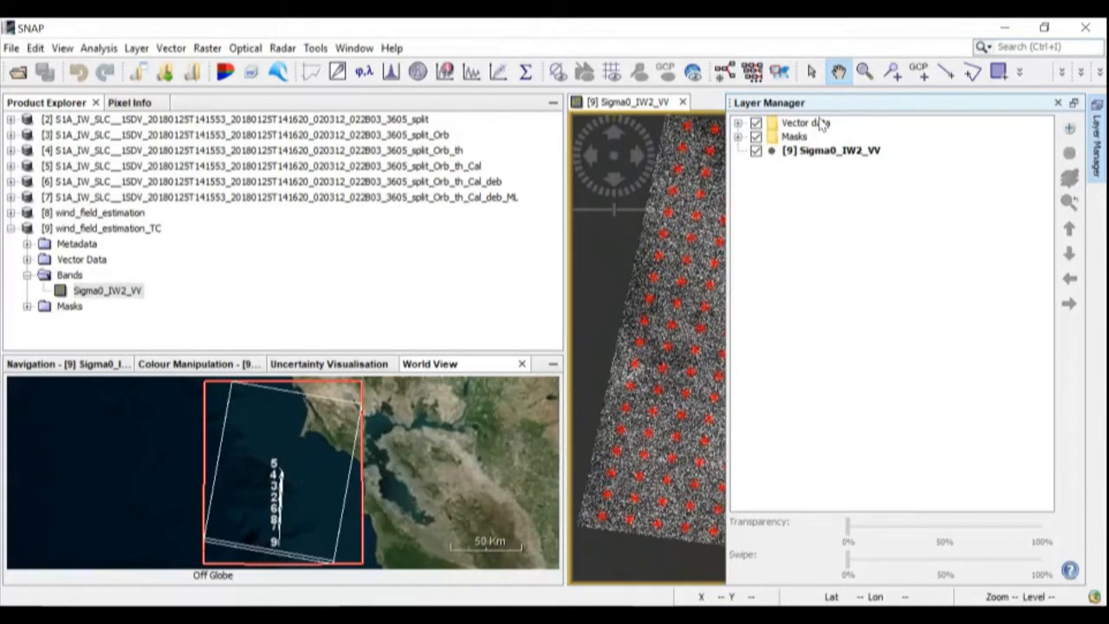
click(1071, 130)
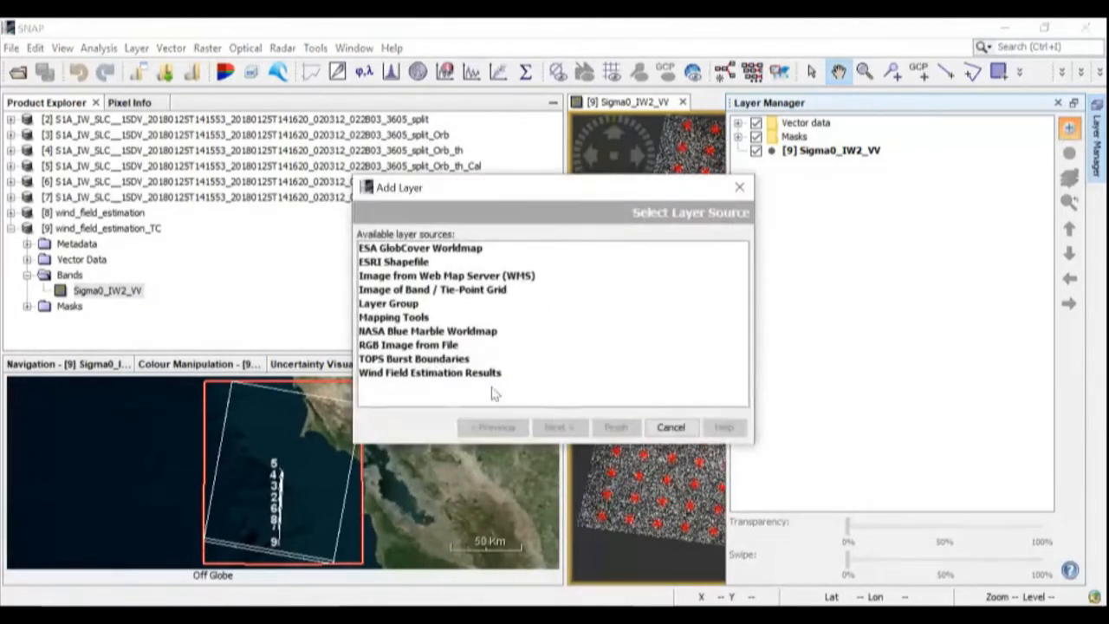
click(432, 375)
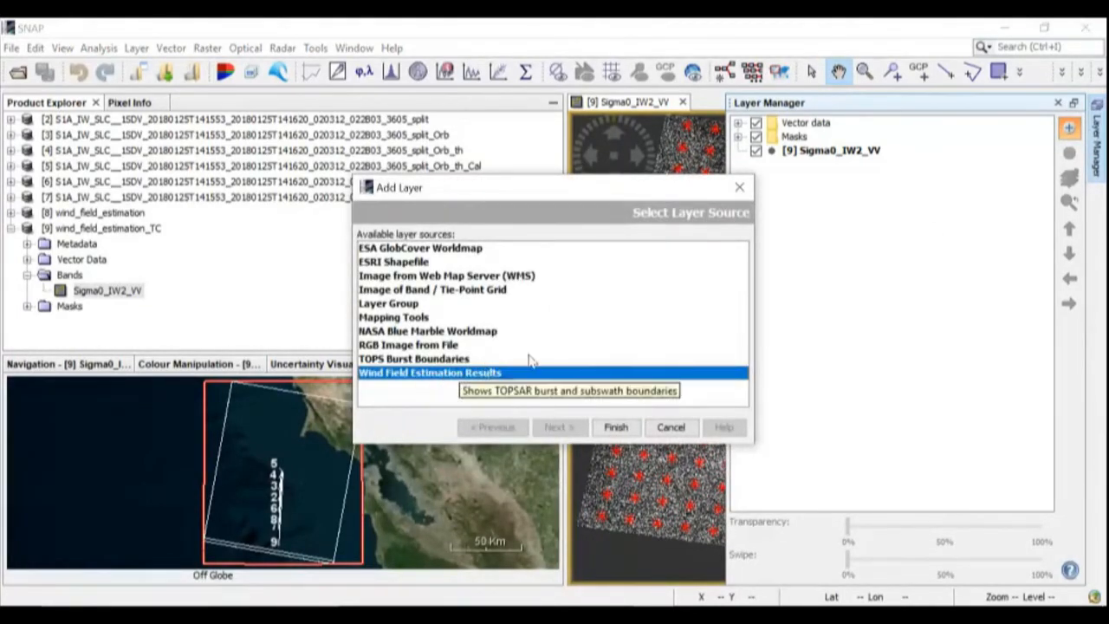
click(616, 428)
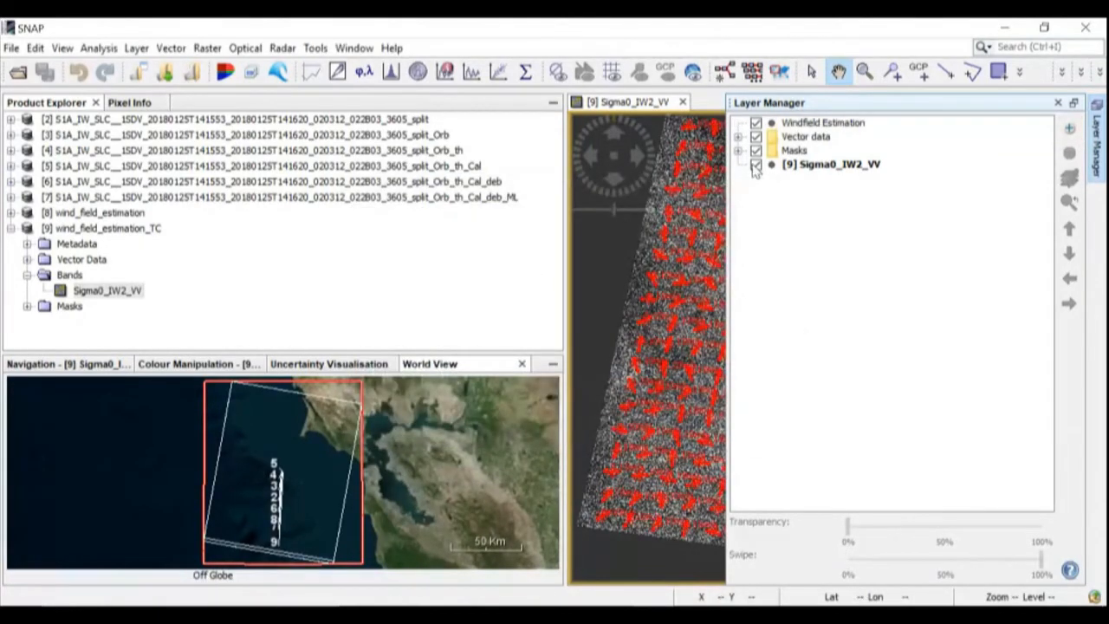
Hide the Sigma0_IW2_VV and WindField vector layers so only the terrain-corrected wind arrows remain in view.
click(756, 165)
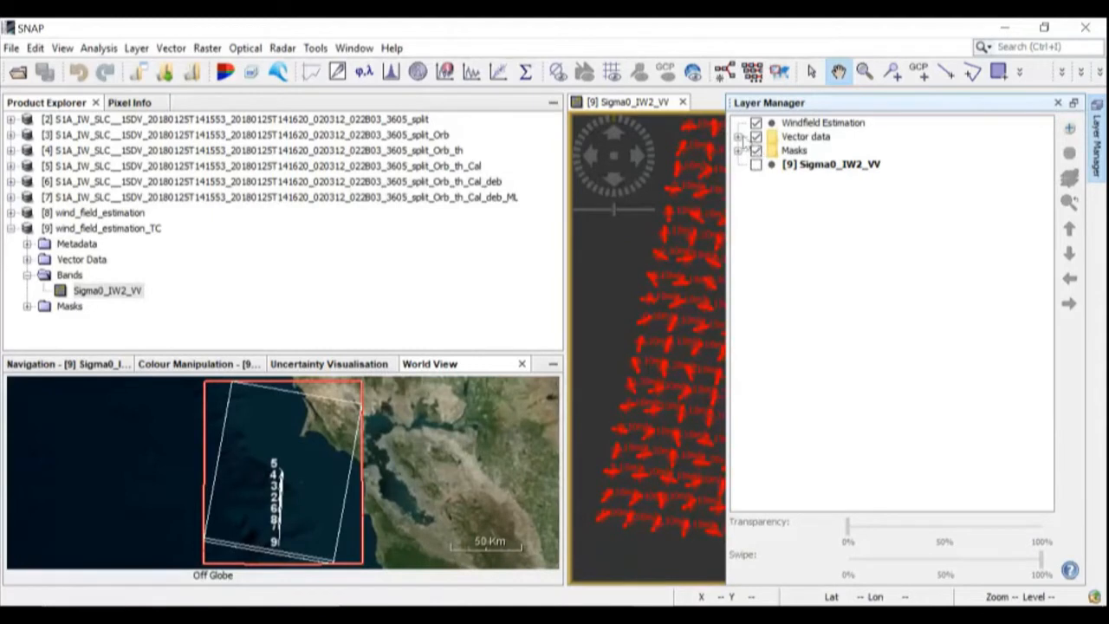
click(737, 137)
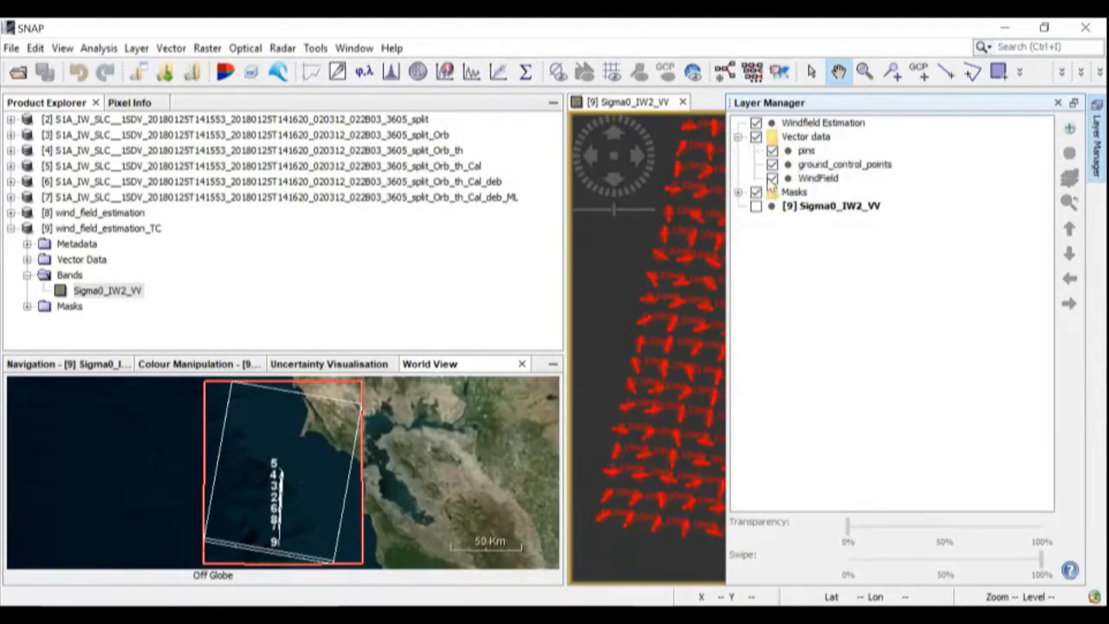
click(738, 137)
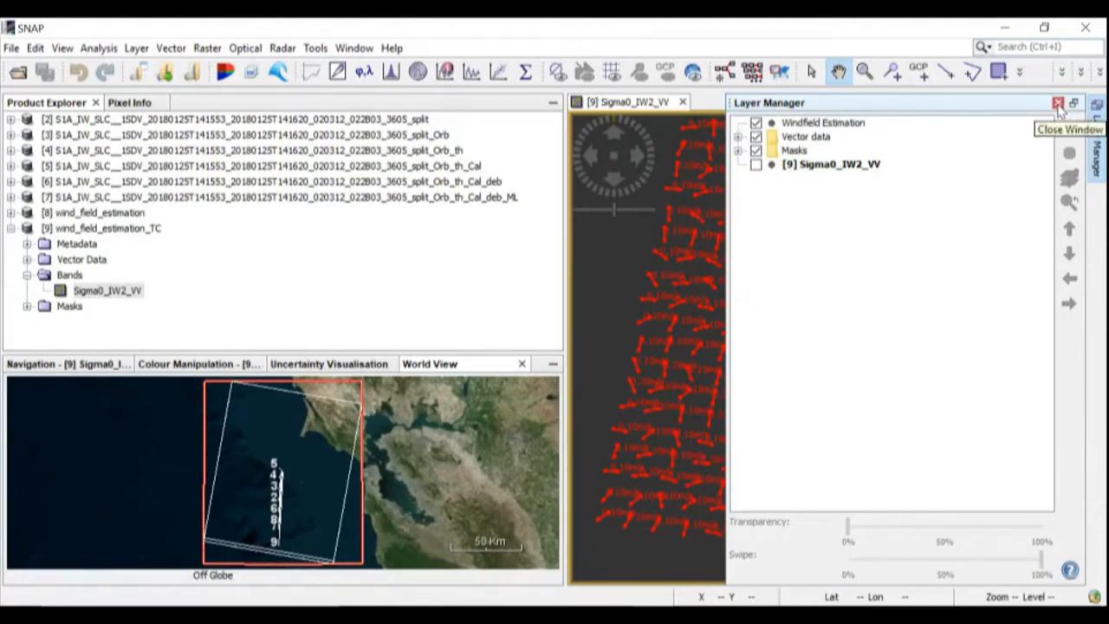
click(641, 245)
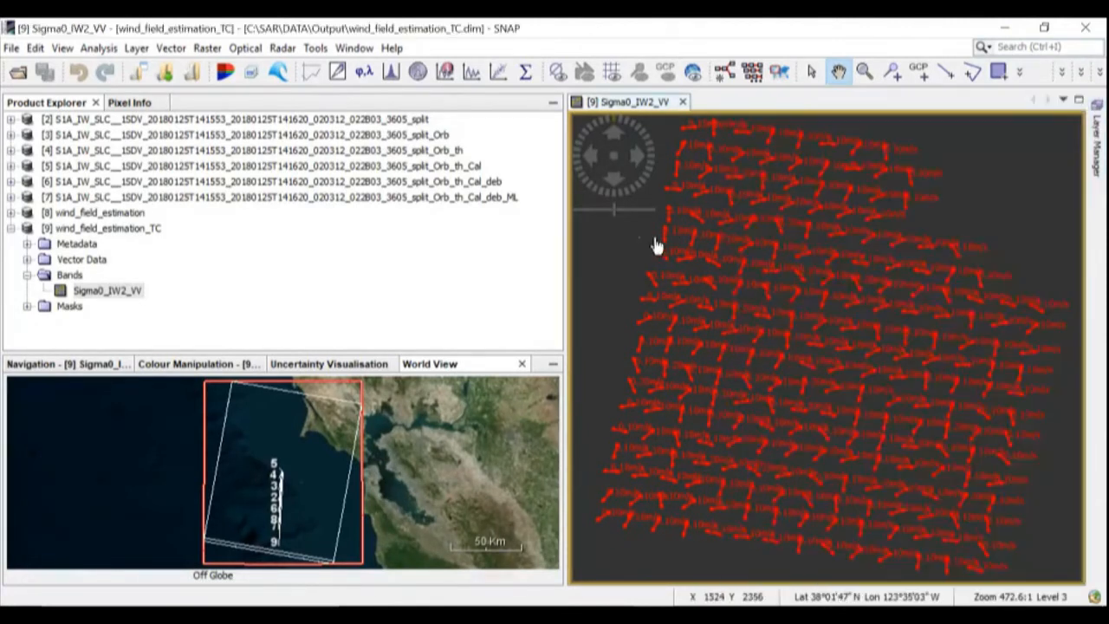
Examine the terrain-corrected wind direction arrows and their speed labels up close and across the full scene.
scroll(800, 317, up, 5)
drag(819, 346, 888, 450)
drag(810, 299, 884, 433)
scroll(826, 356, up, 2)
scroll(827, 356, up, 4)
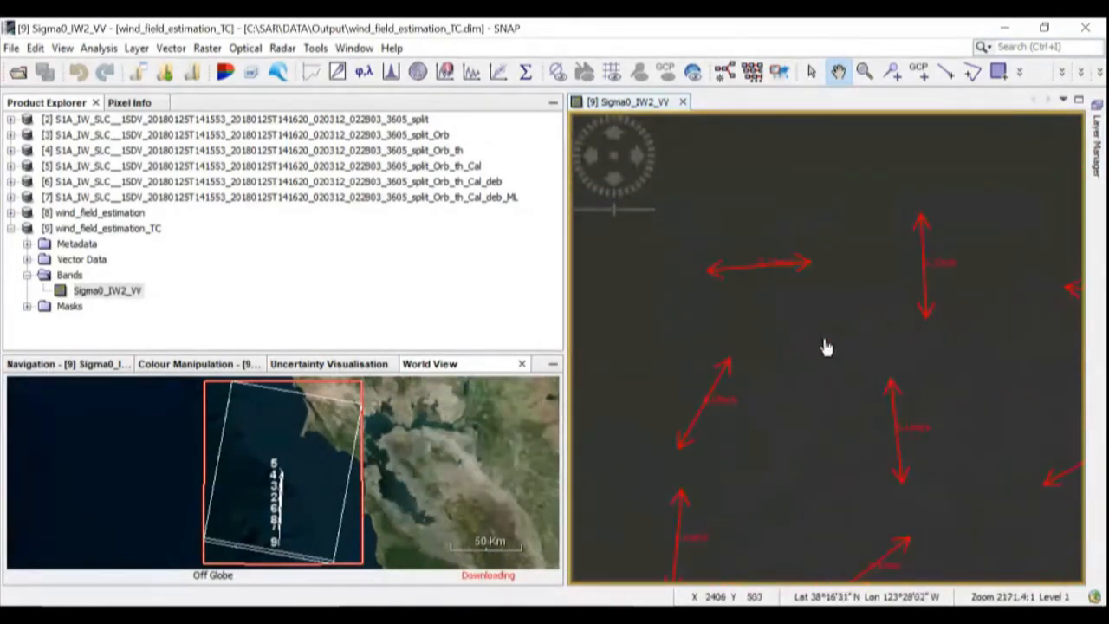
drag(965, 481, 852, 316)
drag(928, 390, 870, 320)
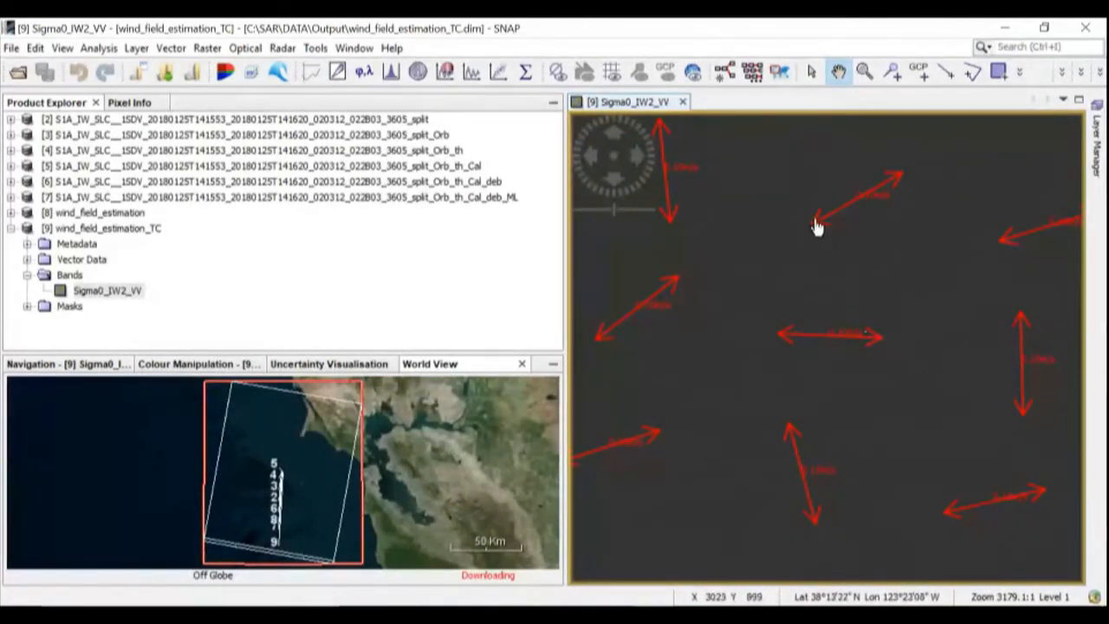
scroll(887, 188, up, 3)
drag(883, 195, 819, 267)
drag(930, 418, 736, 247)
scroll(913, 341, up, 2)
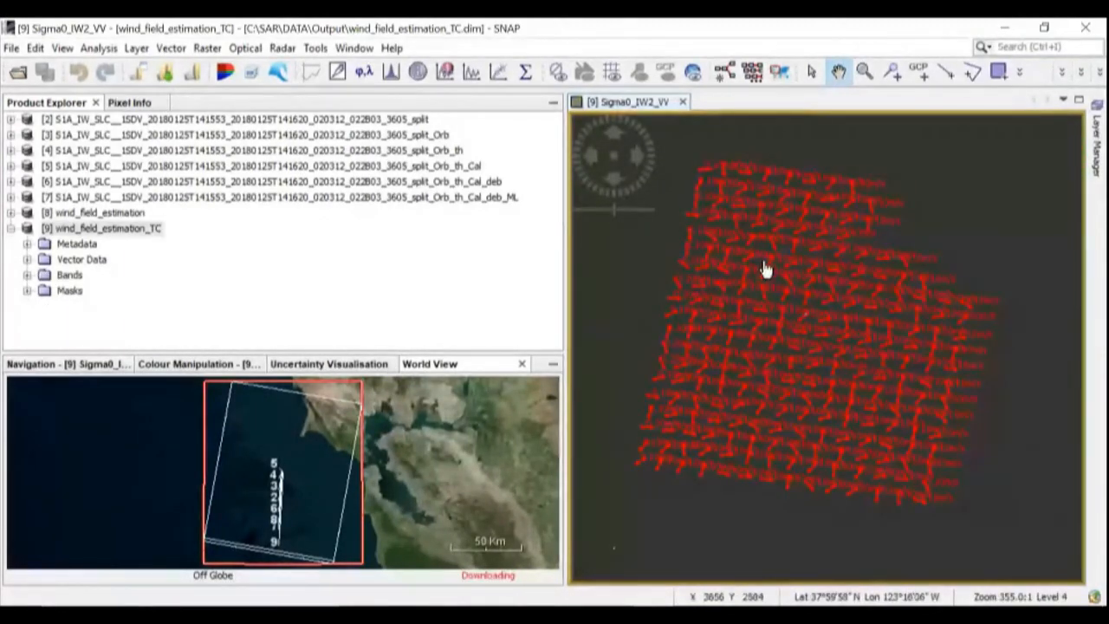
scroll(766, 269, up, 6)
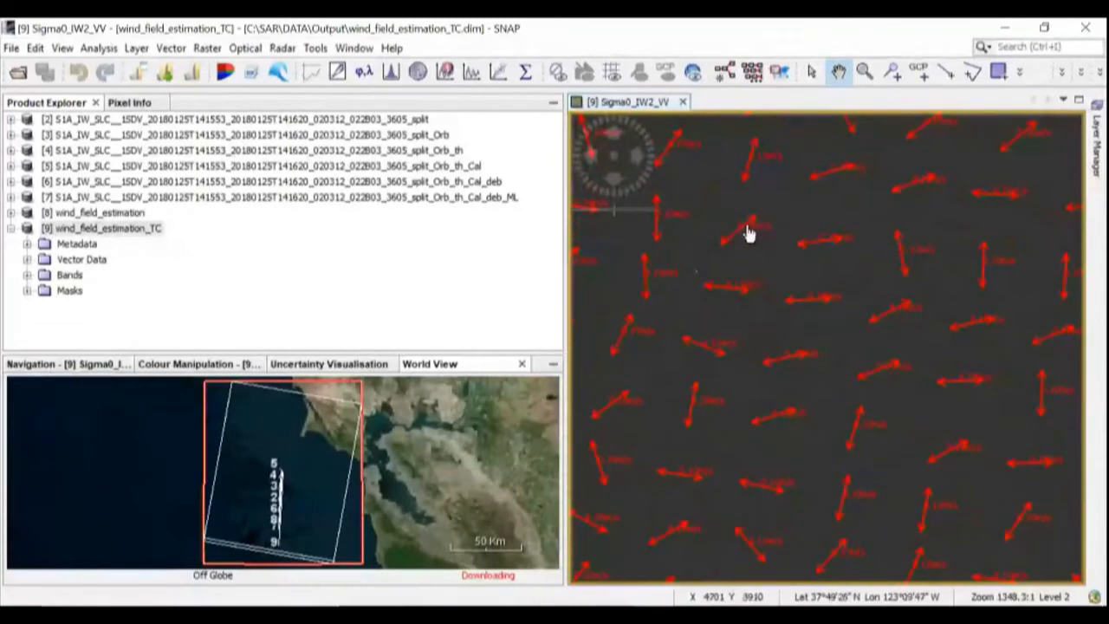
scroll(743, 236, up, 4)
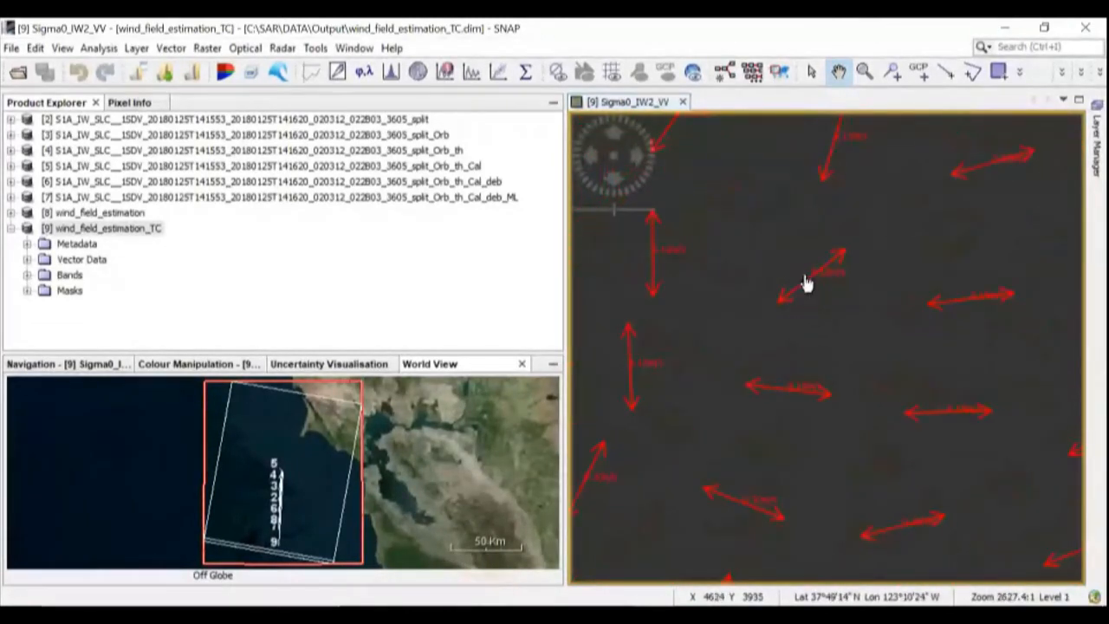
drag(806, 284, 795, 315)
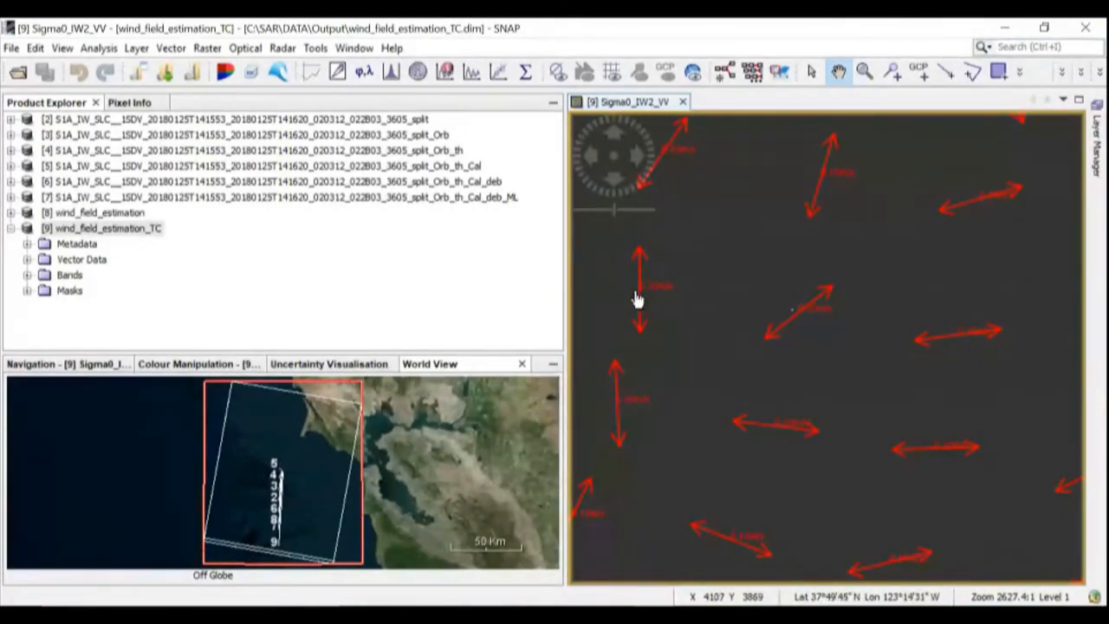
scroll(678, 346, down, 3)
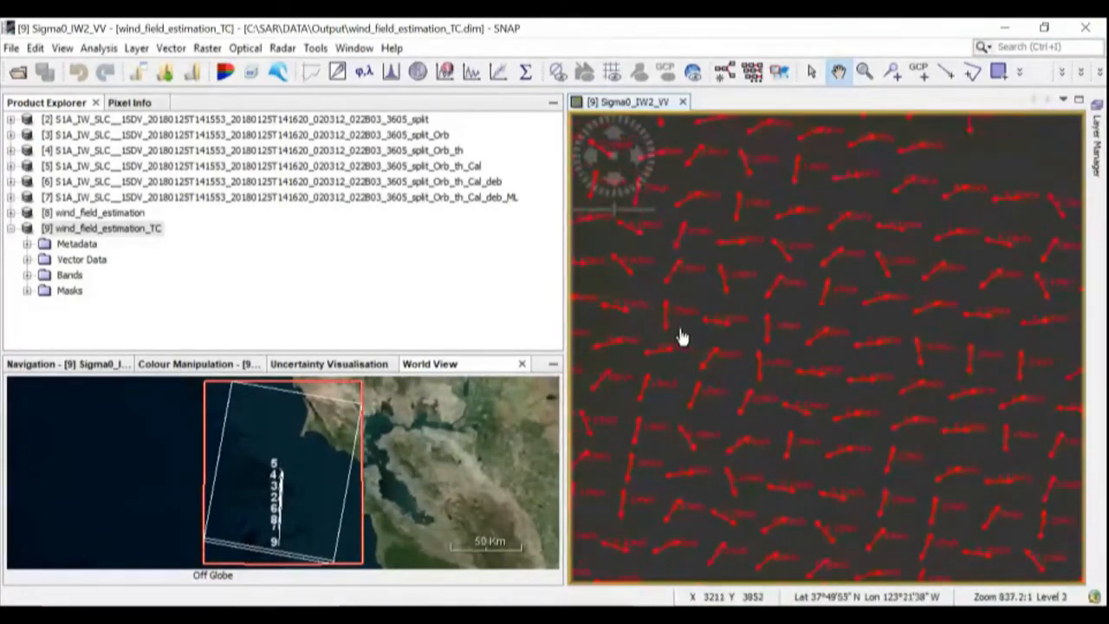
scroll(681, 337, down, 4)
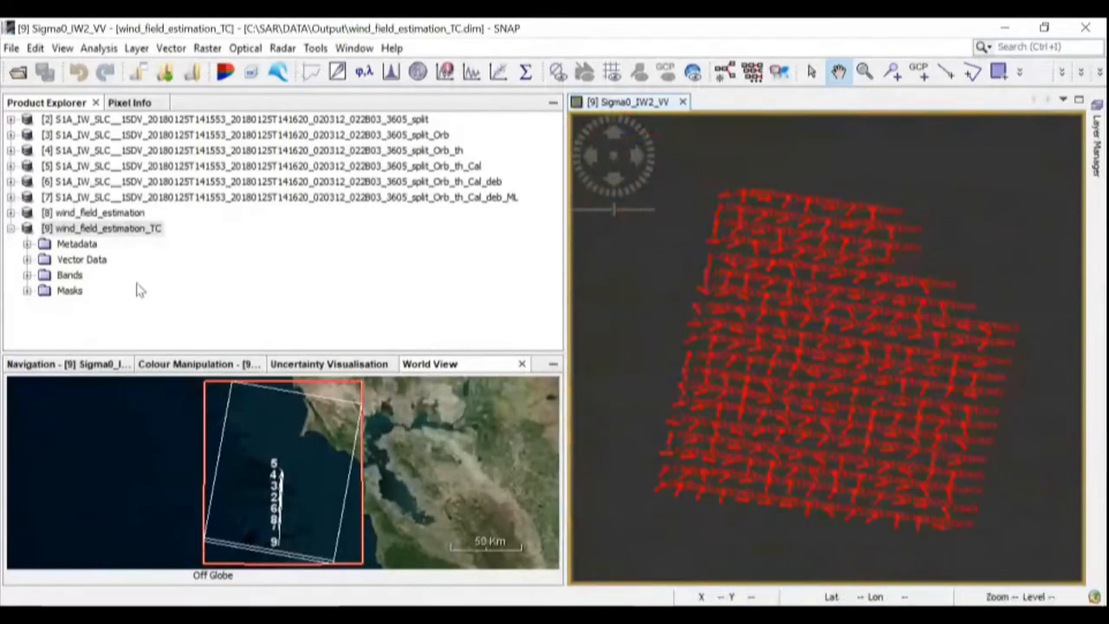
Open the placemark table of the WindField vector data in the wind_field_estimation_TC product.
click(95, 229)
click(11, 228)
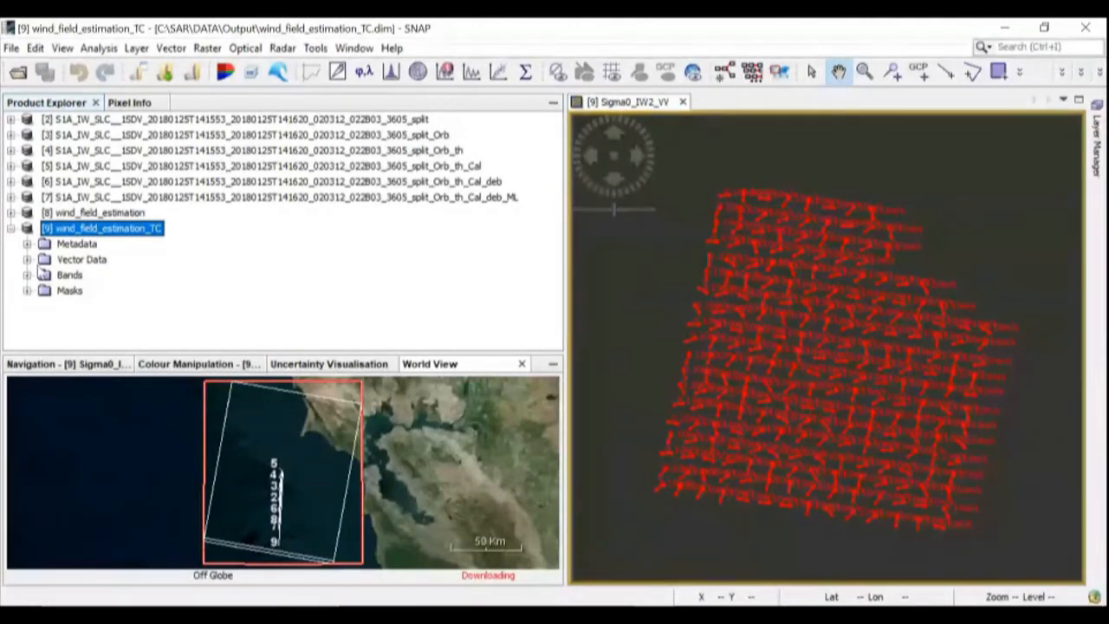
click(27, 260)
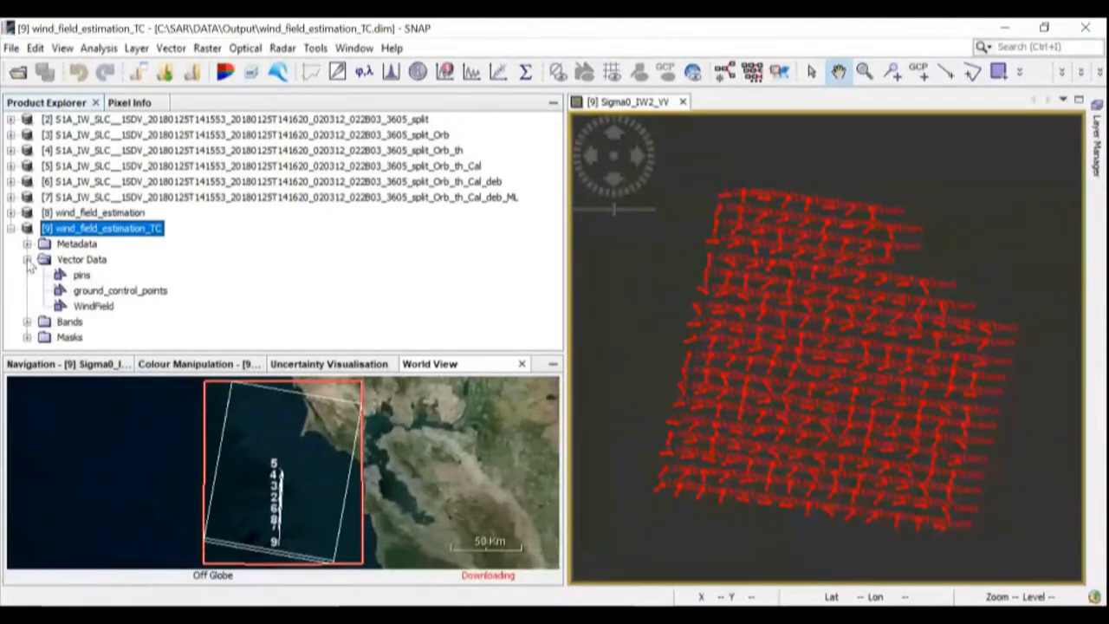
click(95, 307)
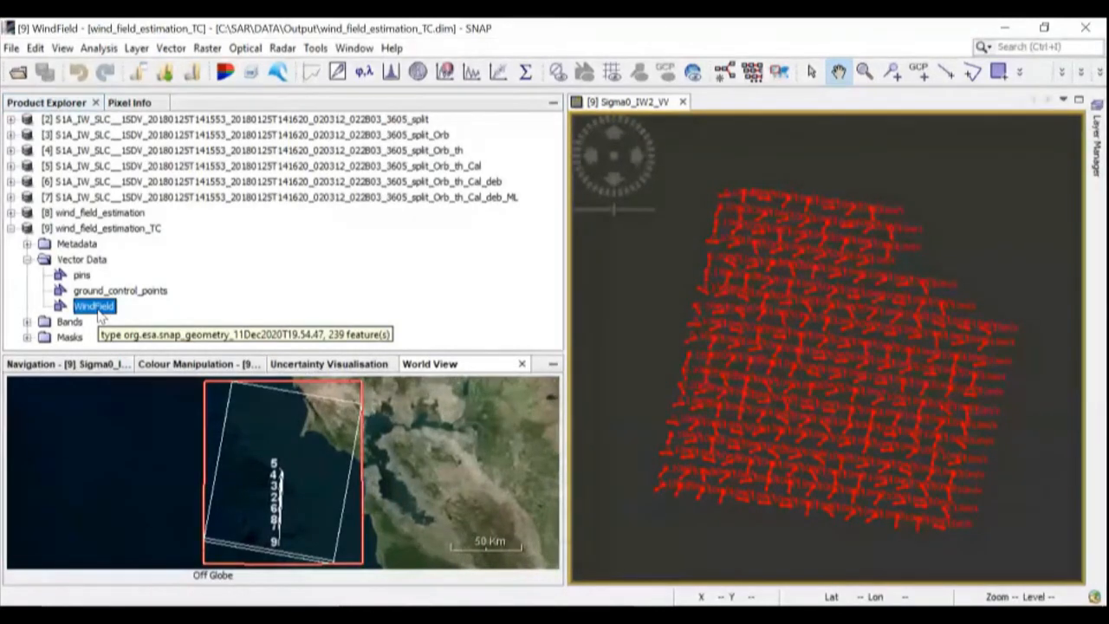
right_click(101, 317)
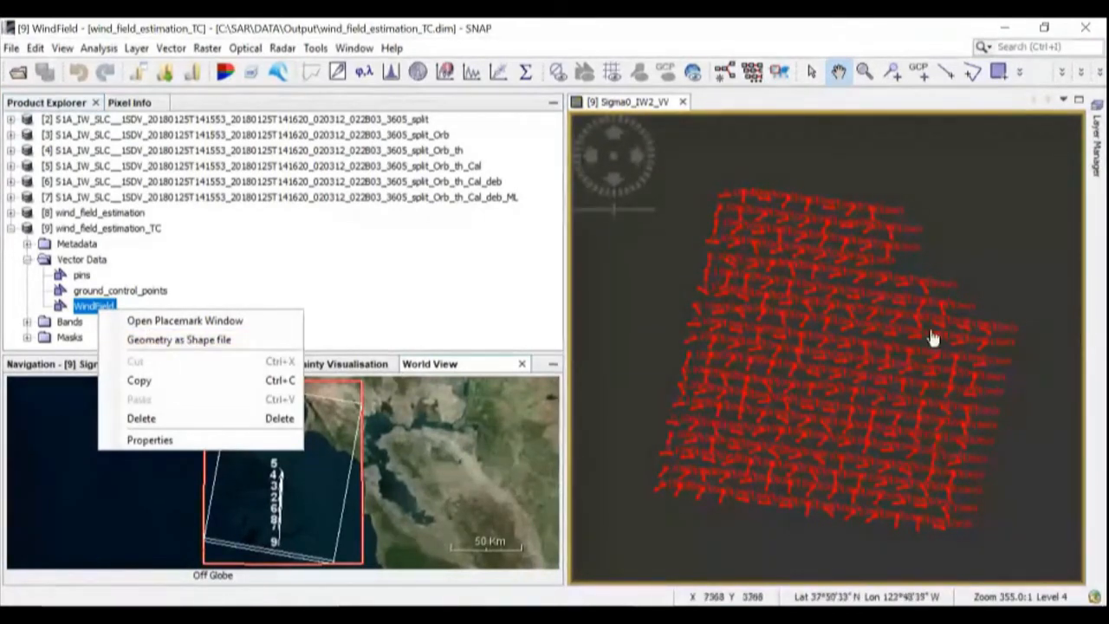
click(193, 322)
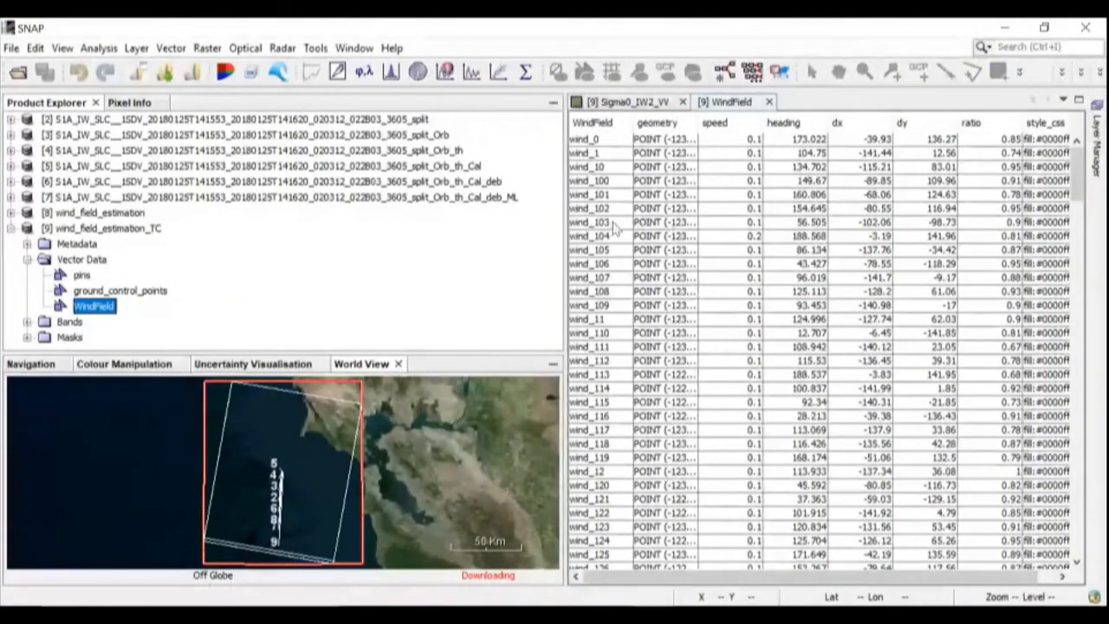
Examine the geometry and speed values of the first wind records in the WindField table.
click(660, 141)
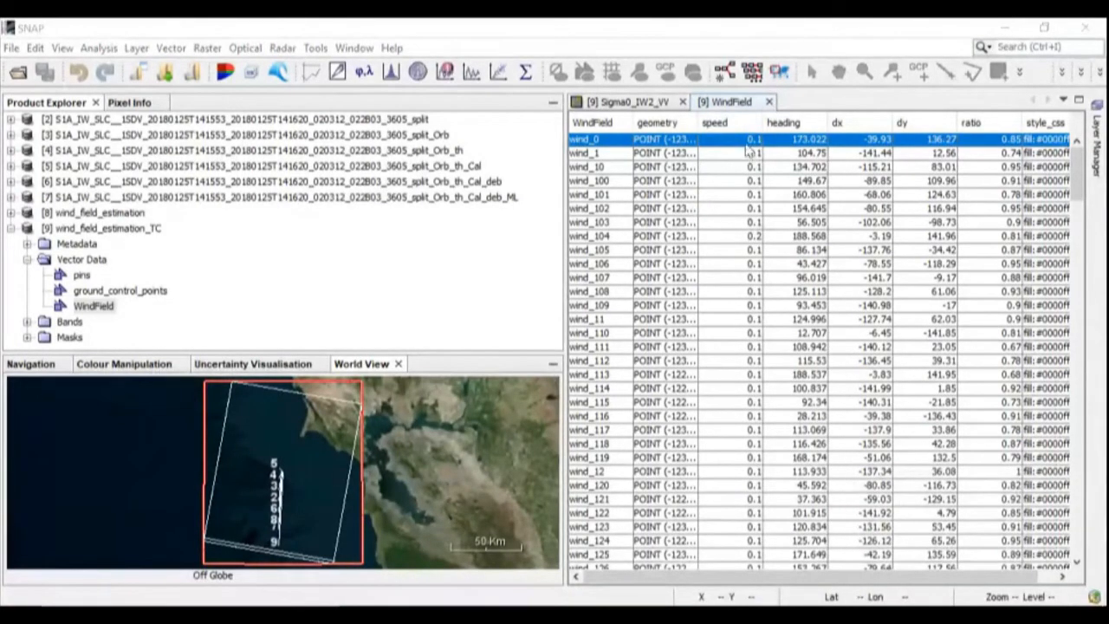
click(742, 156)
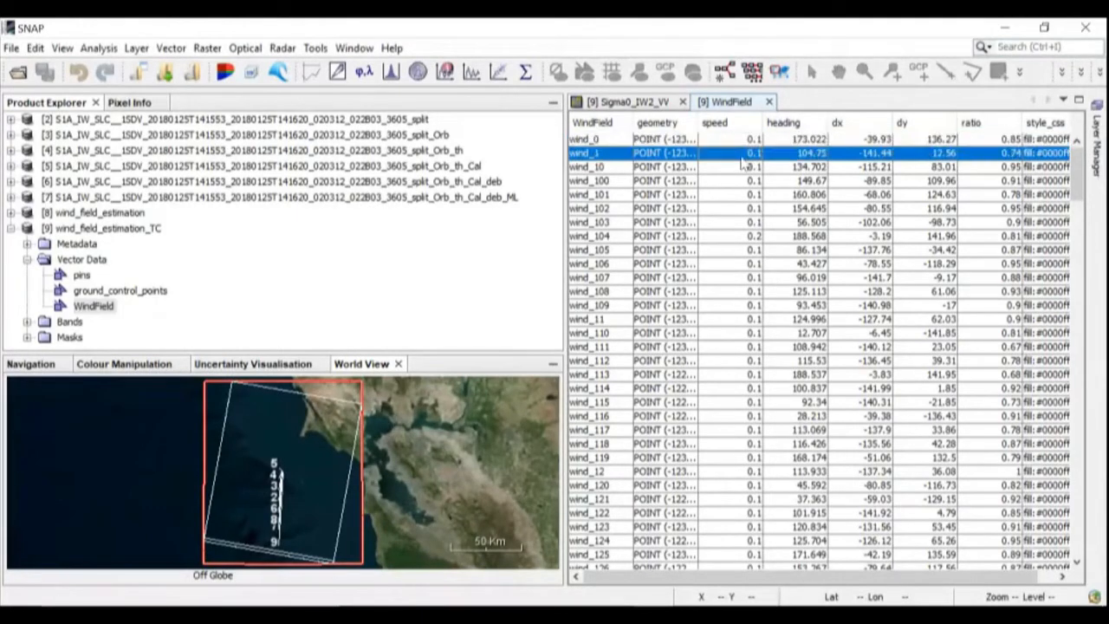
click(745, 166)
click(738, 208)
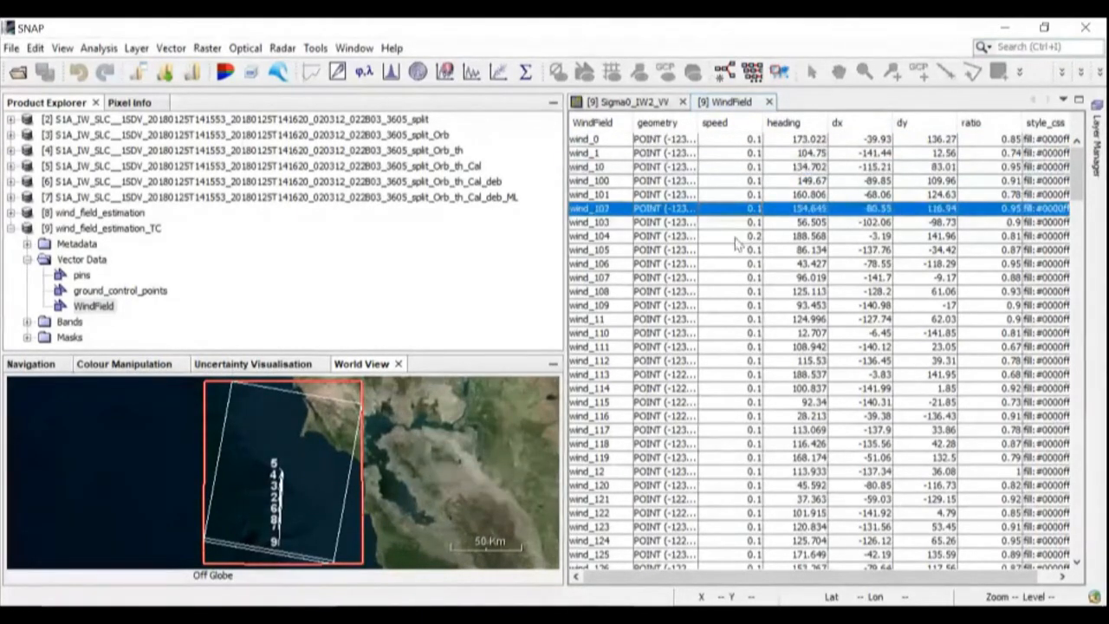
click(736, 237)
click(740, 292)
click(733, 238)
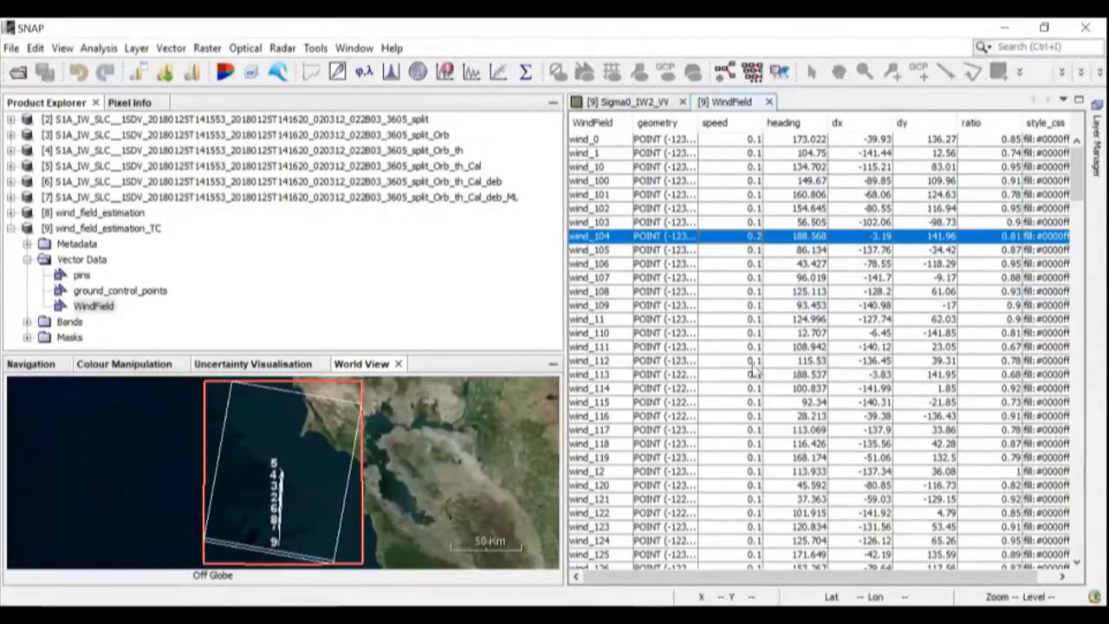
Look through the rest of the WindField table, comparing the estimated wind speeds and picking out the higher ones.
scroll(754, 371, down, 6)
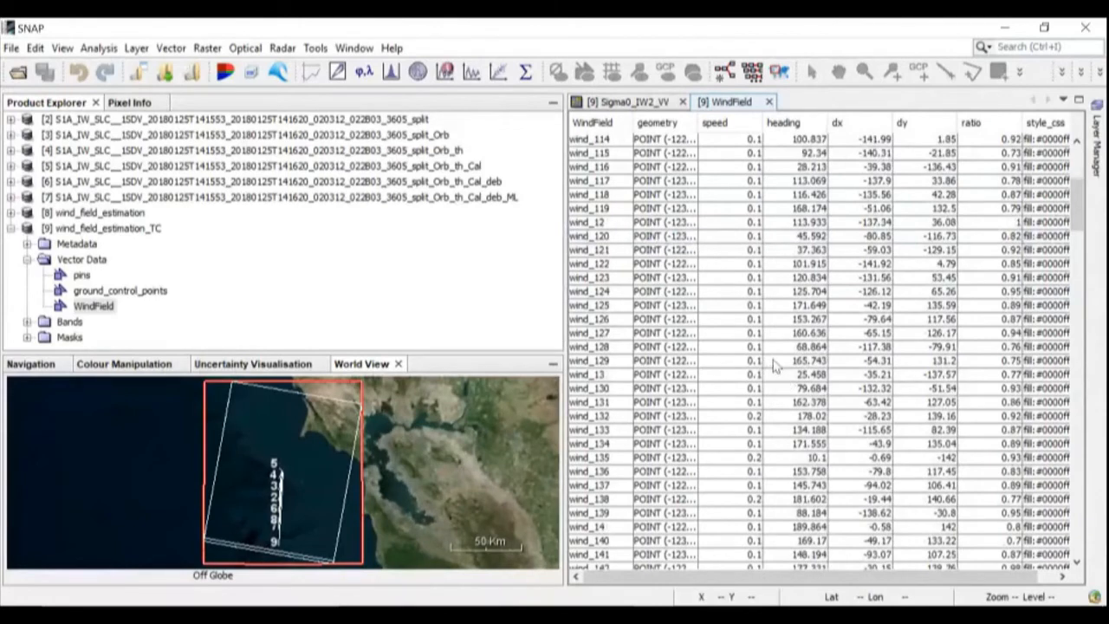
click(748, 418)
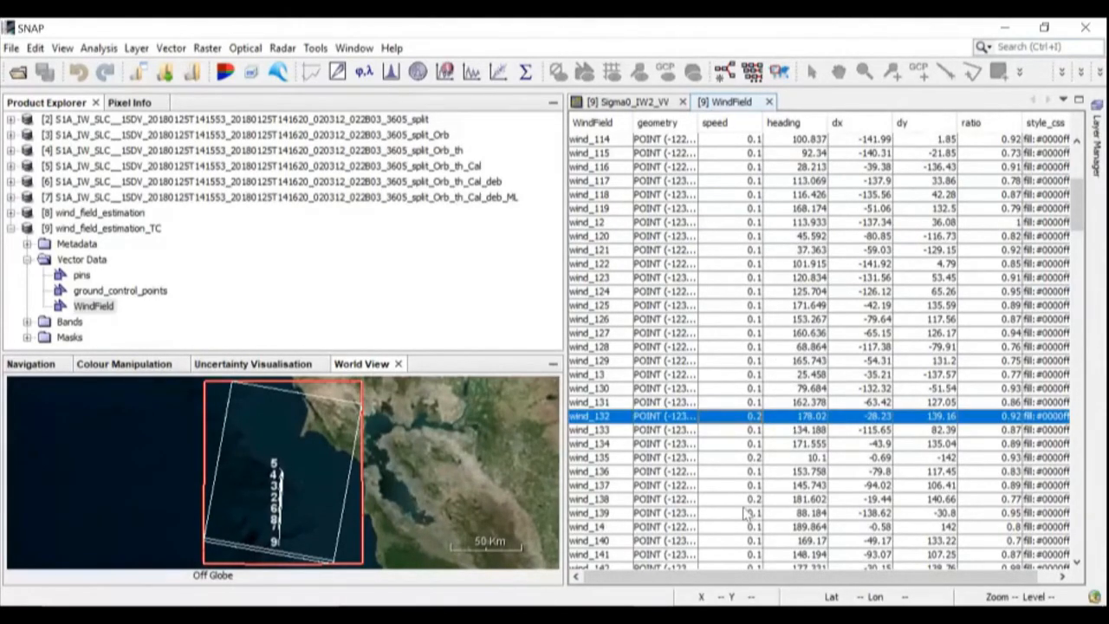
click(750, 460)
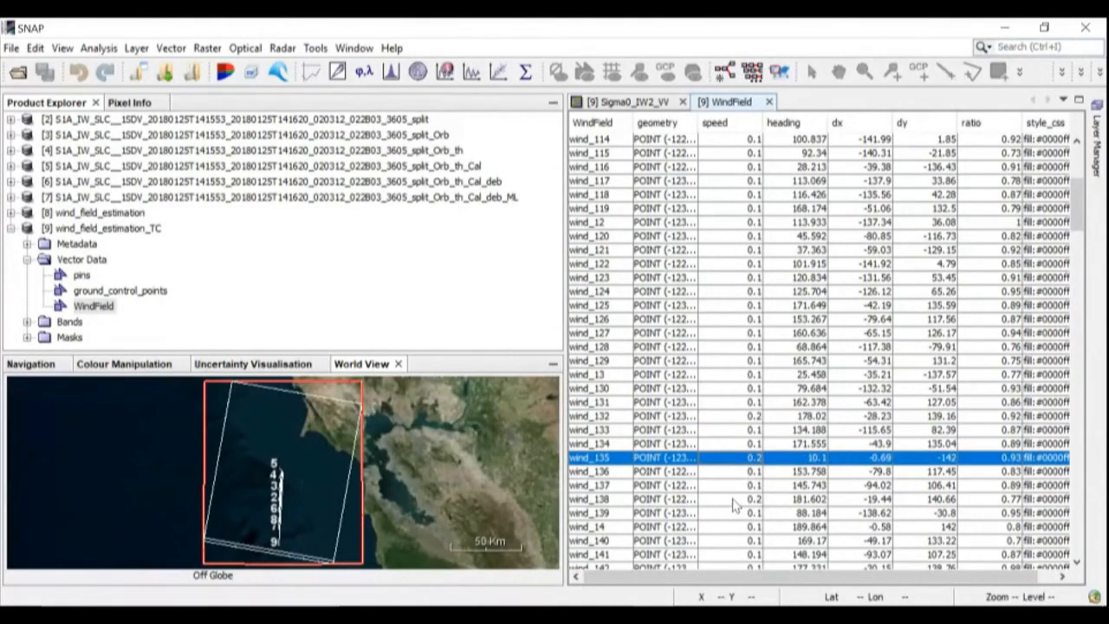
click(740, 500)
scroll(742, 500, down, 2)
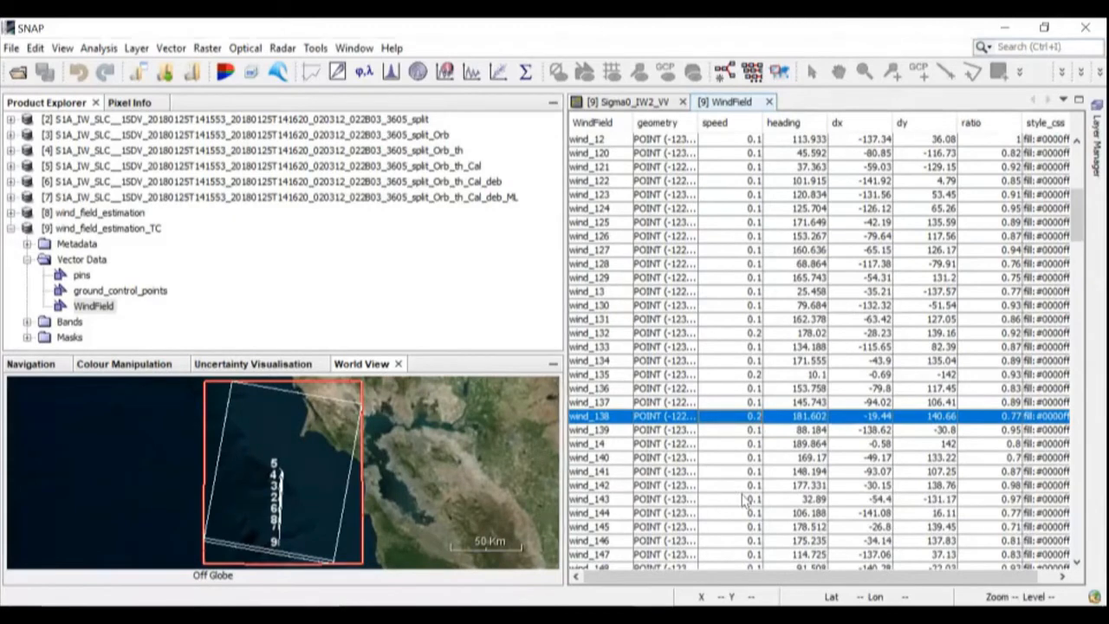
scroll(742, 500, down, 5)
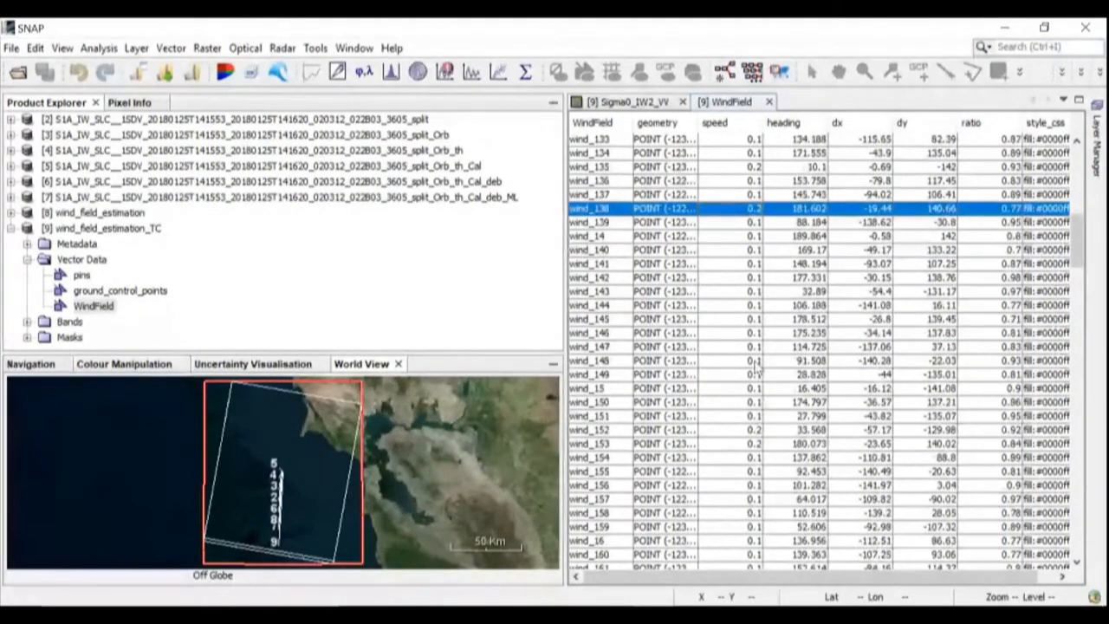
click(743, 432)
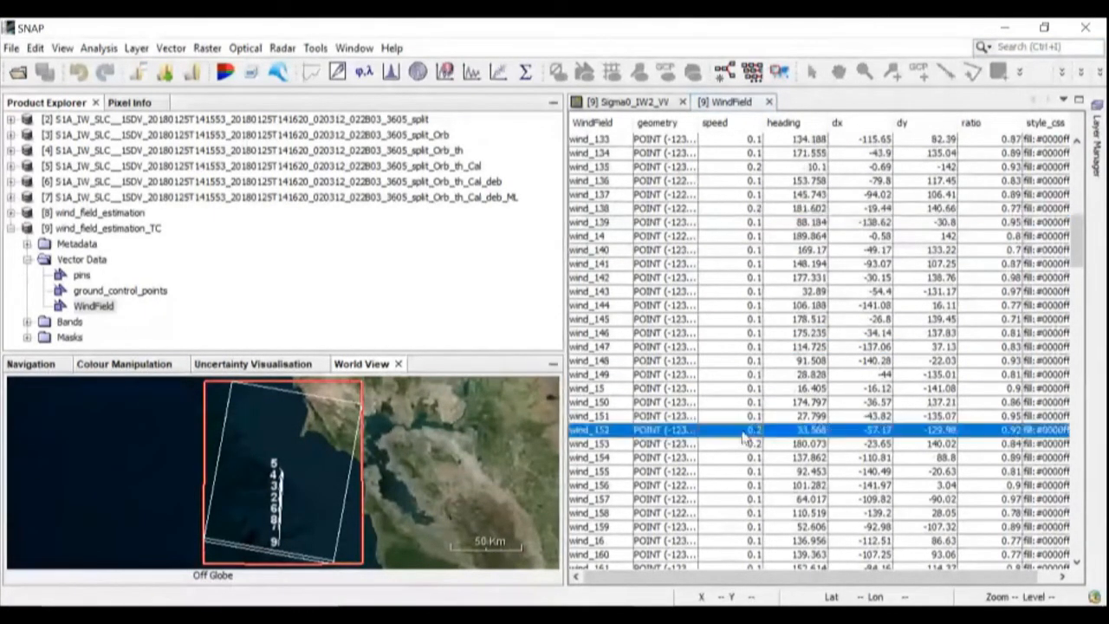
click(743, 443)
scroll(742, 472, down, 2)
scroll(742, 487, down, 4)
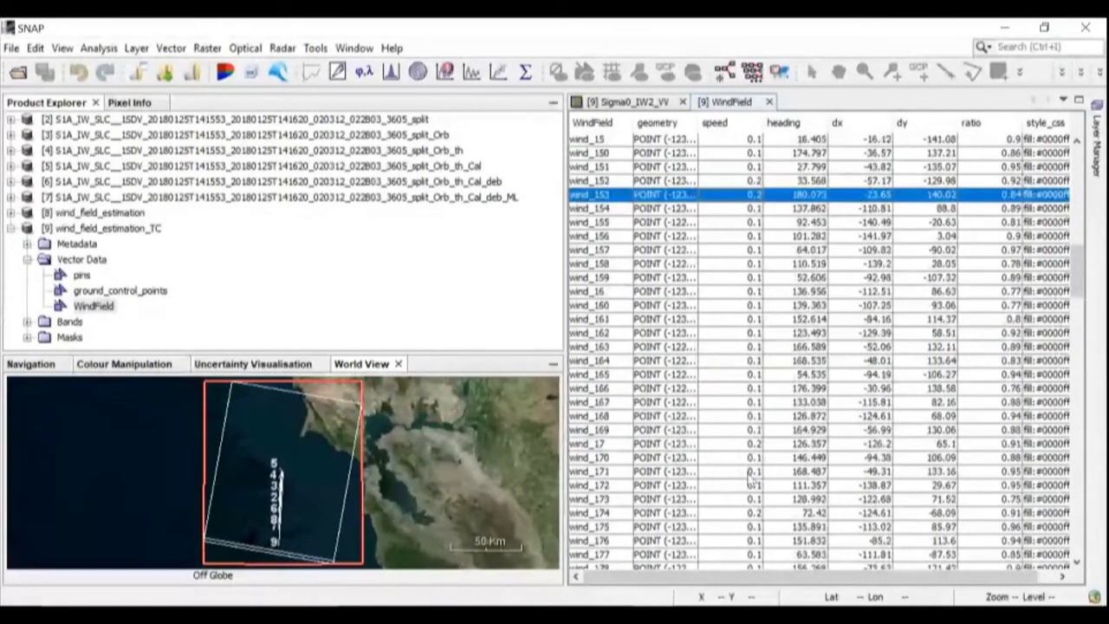
click(750, 443)
scroll(758, 472, down, 5)
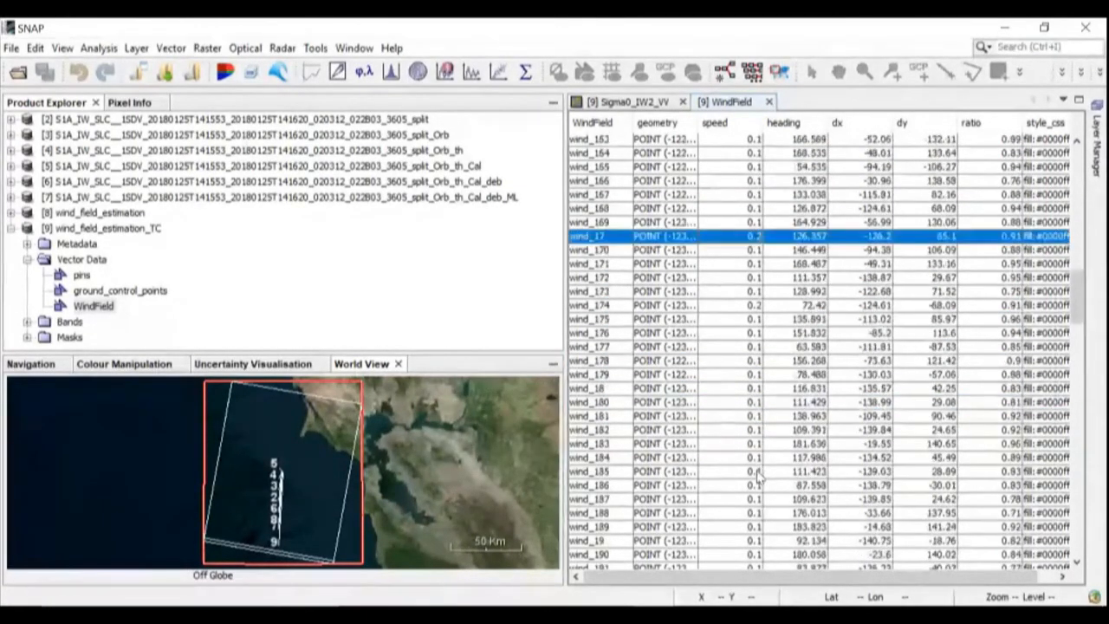
scroll(754, 464, down, 3)
scroll(752, 446, up, 2)
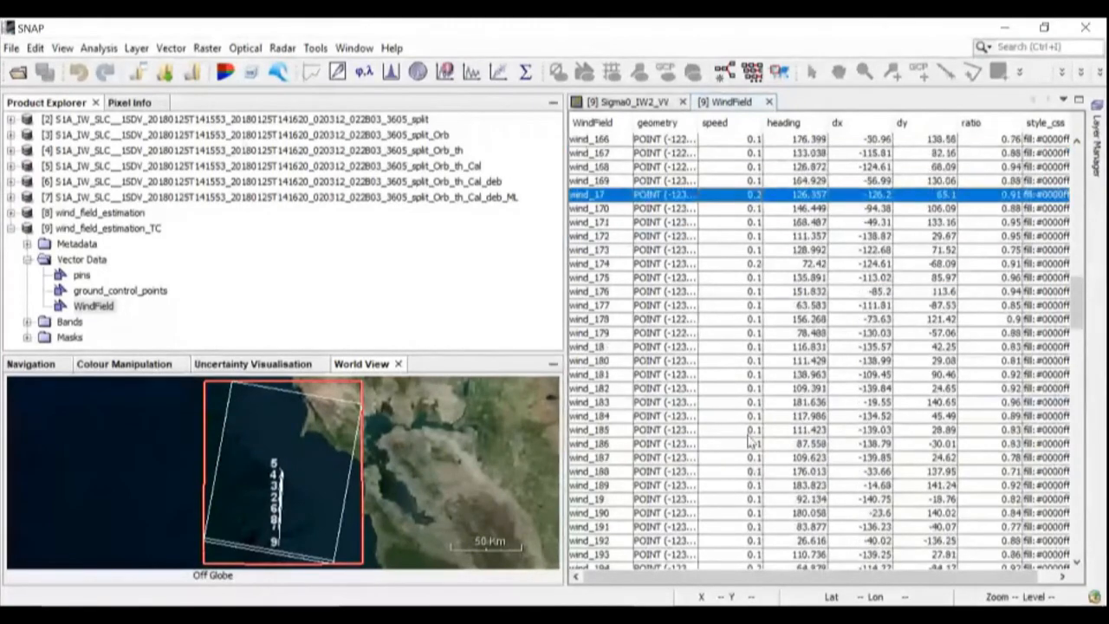
click(746, 264)
scroll(749, 347, down, 15)
scroll(728, 390, down, 20)
scroll(719, 364, up, 20)
scroll(727, 309, up, 15)
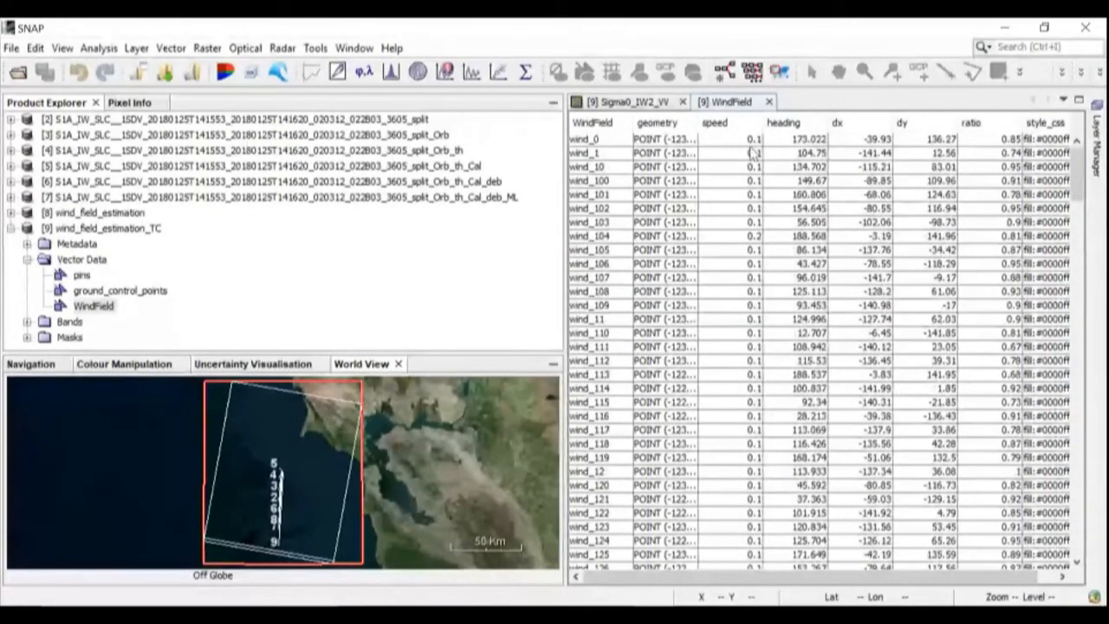
Select the wind_0 record, switch to Microsoft Whiteboard and clear the whole old drawing from the canvas.
click(777, 145)
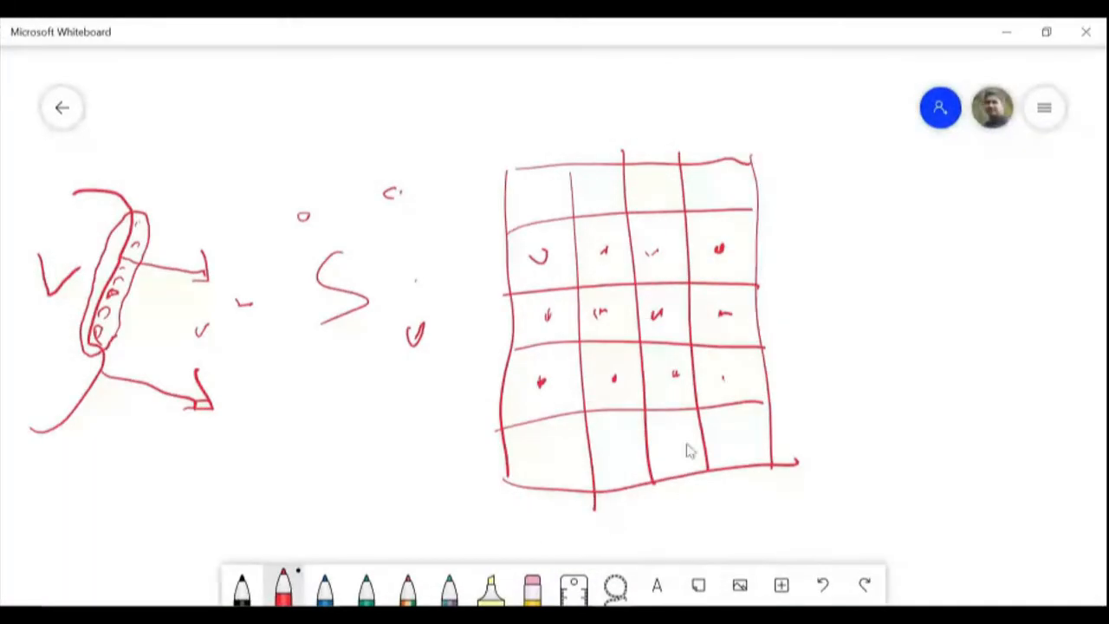
key(ctrl+a)
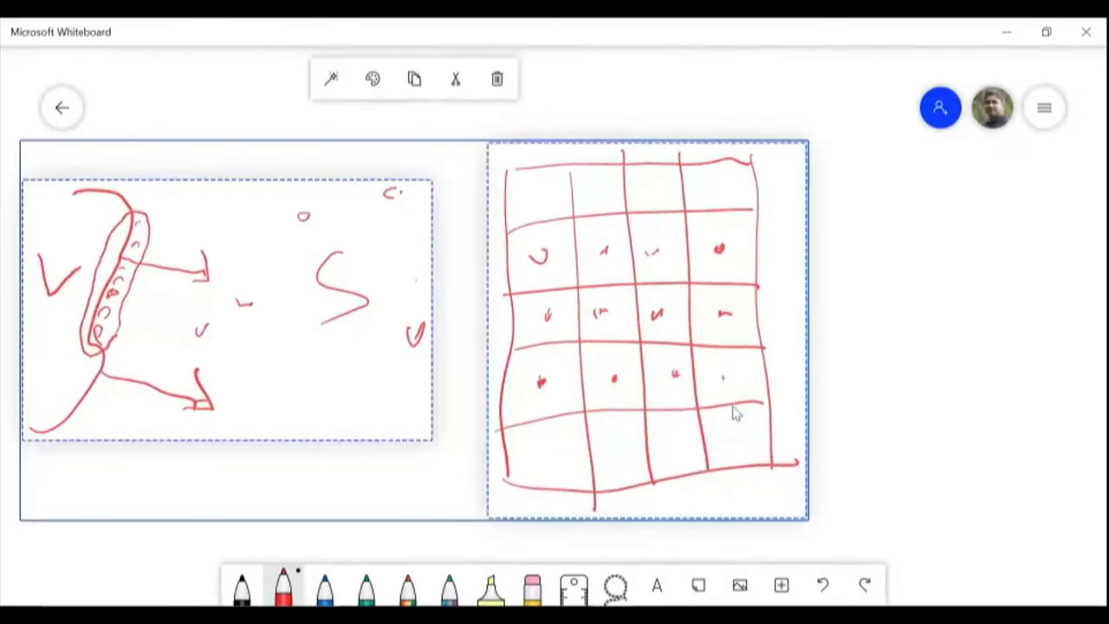
key(Delete)
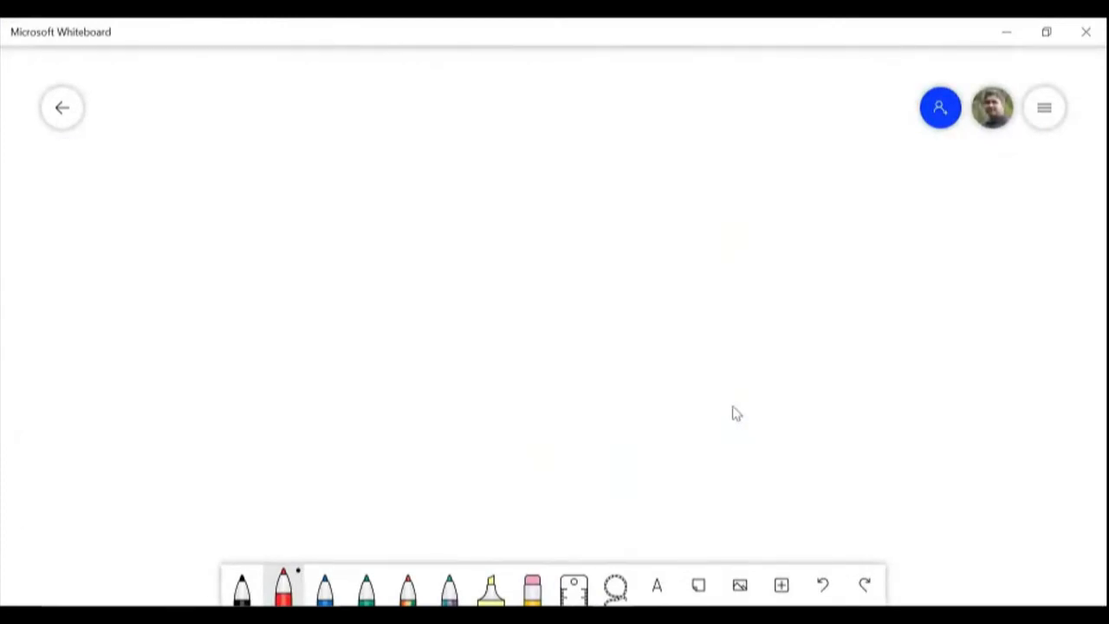
Draw a compass cross in red on the whiteboard and mark its upper end N and 0°.
drag(646, 202, 664, 446)
drag(515, 338, 826, 293)
mouse_move(618, 184)
mouse_down()
mouse_move(621, 151)
mouse_move(638, 156)
mouse_move(643, 144)
mouse_move(645, 179)
mouse_up()
drag(633, 105, 647, 108)
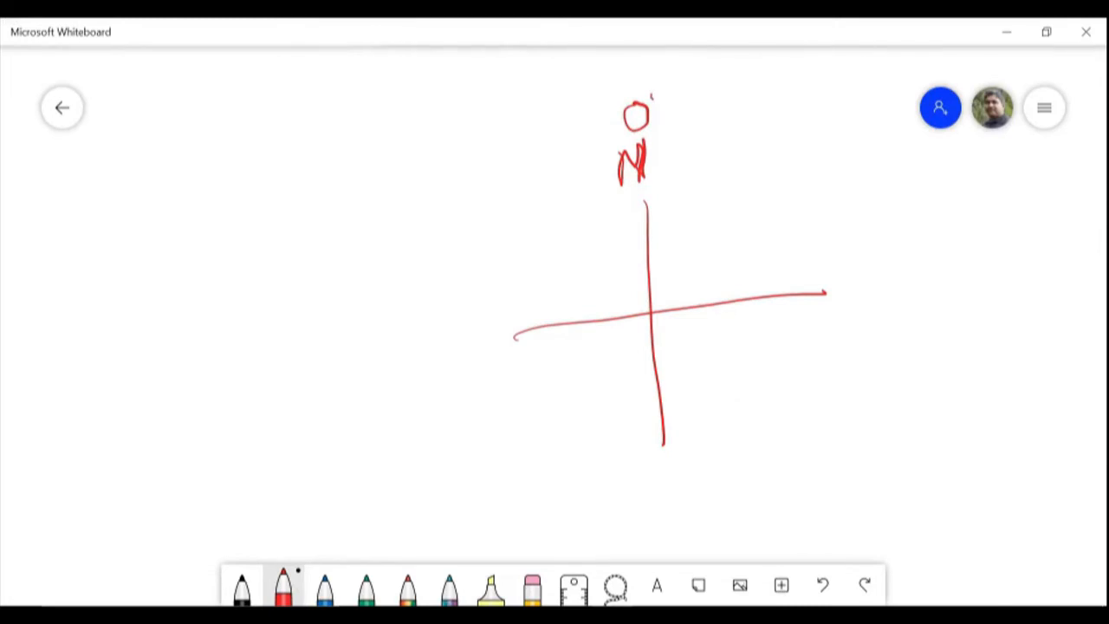
Label the compass cross's other ends 90°, 180 and 270° clockwise, and switch back to SNAP.
drag(872, 271, 863, 319)
mouse_move(894, 262)
mouse_down()
mouse_move(885, 295)
mouse_move(896, 261)
mouse_up()
drag(913, 251, 915, 253)
mouse_move(642, 467)
mouse_down()
mouse_move(641, 509)
mouse_move(681, 462)
mouse_up()
drag(423, 368, 451, 397)
mouse_move(440, 347)
mouse_down()
mouse_move(450, 381)
mouse_move(477, 341)
mouse_up()
drag(479, 323, 481, 324)
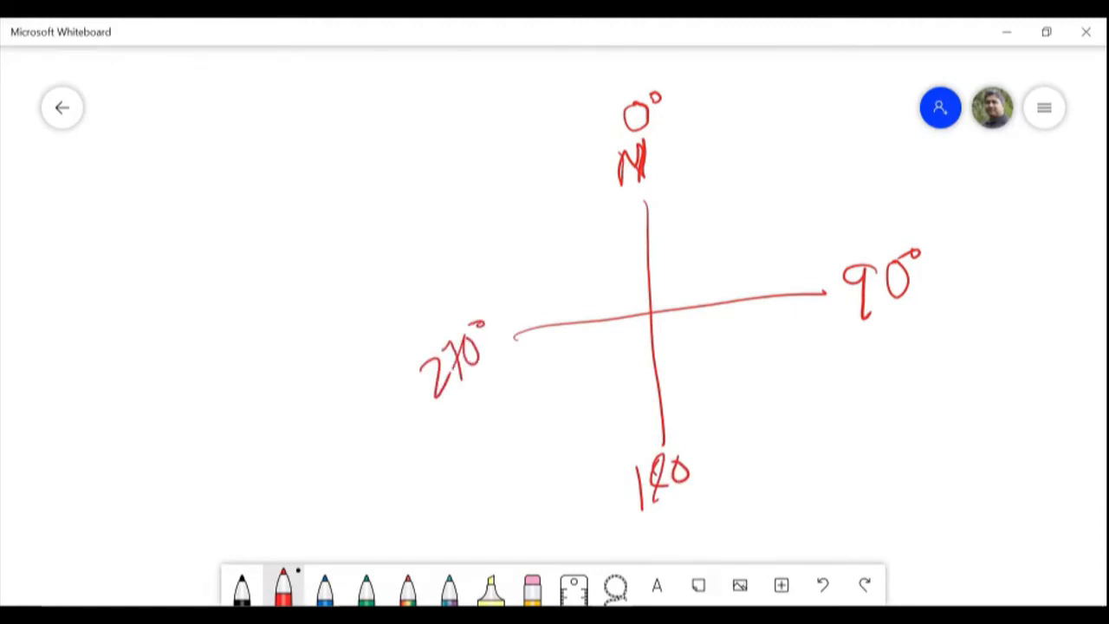
click(1009, 38)
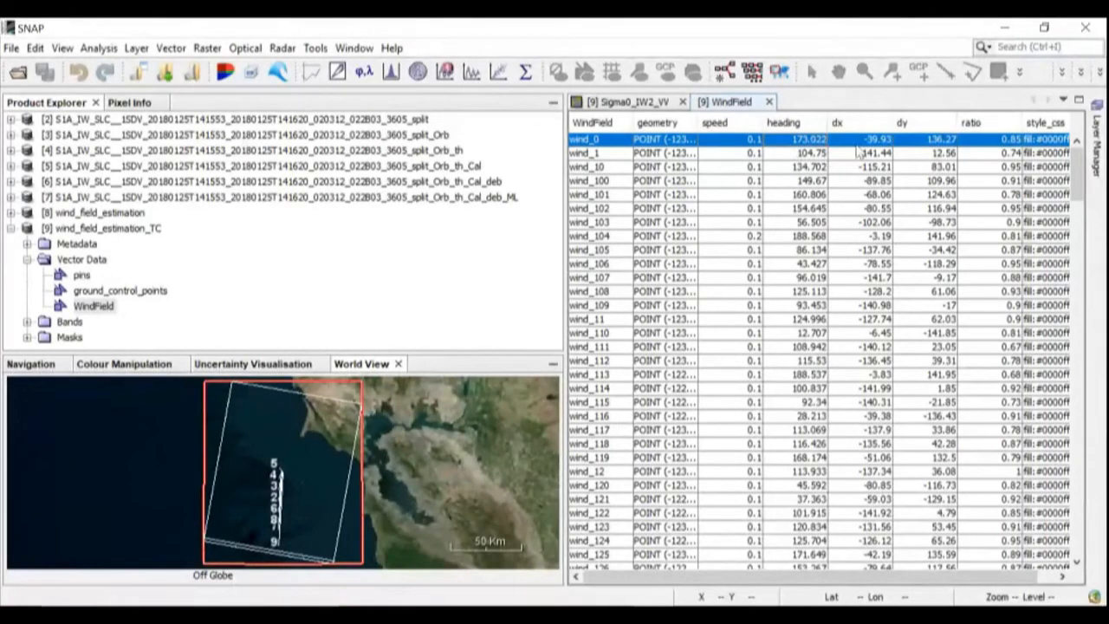
Return to Microsoft Whiteboard and sketch a slanted wind vector with a baseline and a vertical line, labelling its horizontal component δx.
drag(798, 579, 906, 587)
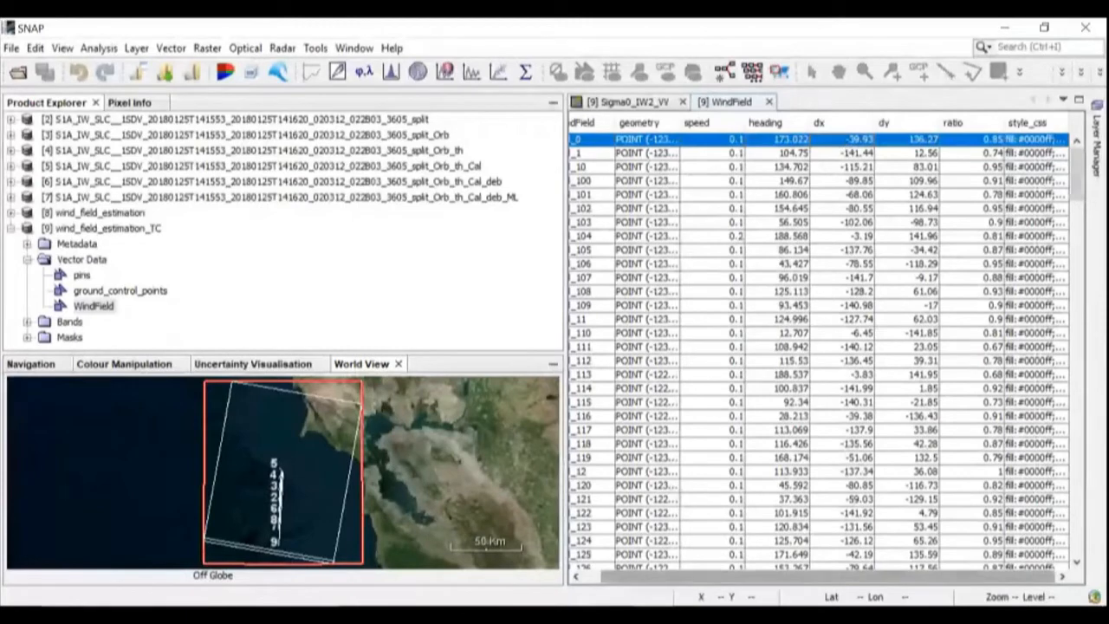
mouse_move(616, 614)
click(637, 551)
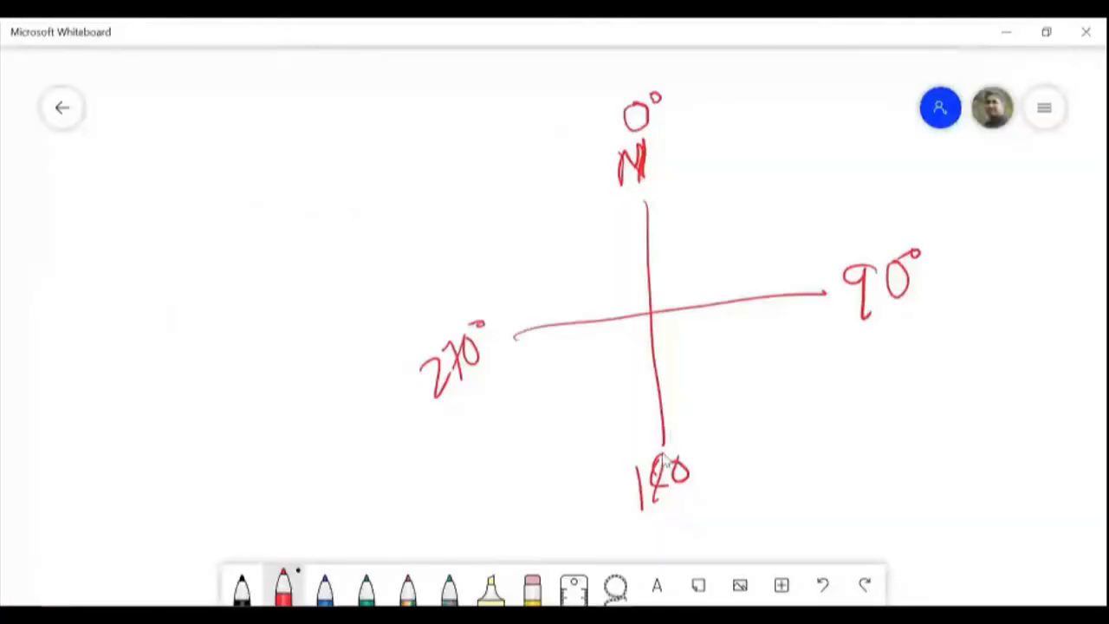
drag(210, 371, 311, 254)
drag(189, 379, 414, 375)
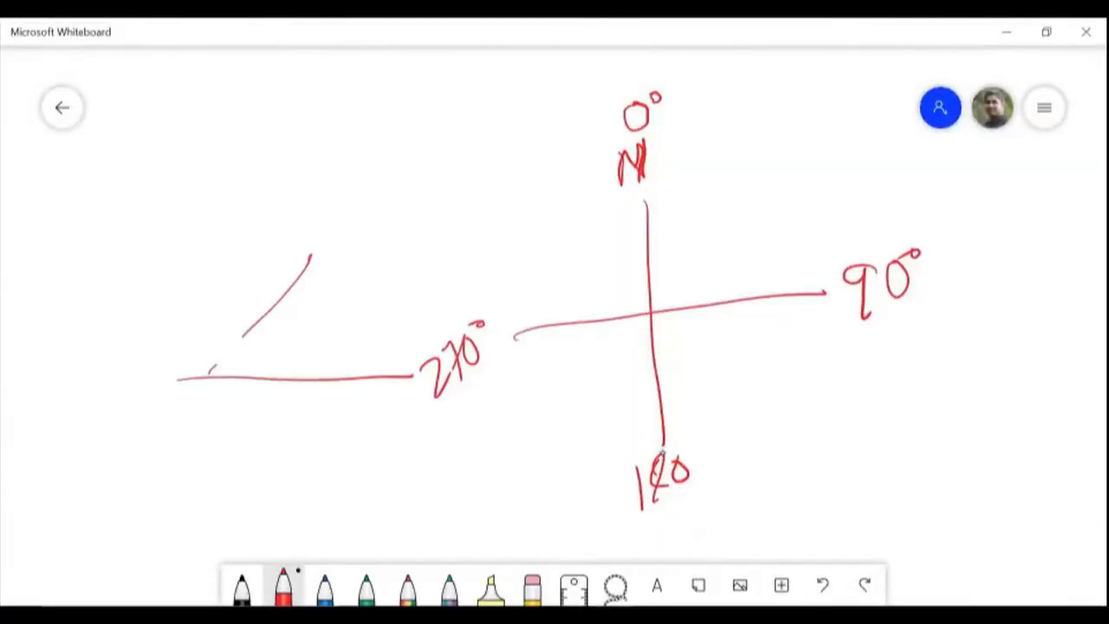
mouse_move(314, 240)
mouse_down()
mouse_move(317, 381)
mouse_move(252, 424)
mouse_move(297, 418)
mouse_up()
drag(295, 397, 276, 431)
Add a horizontal line level with the vector's tip and a vertical axis, and mark the vertical component with δ.
drag(116, 252, 289, 253)
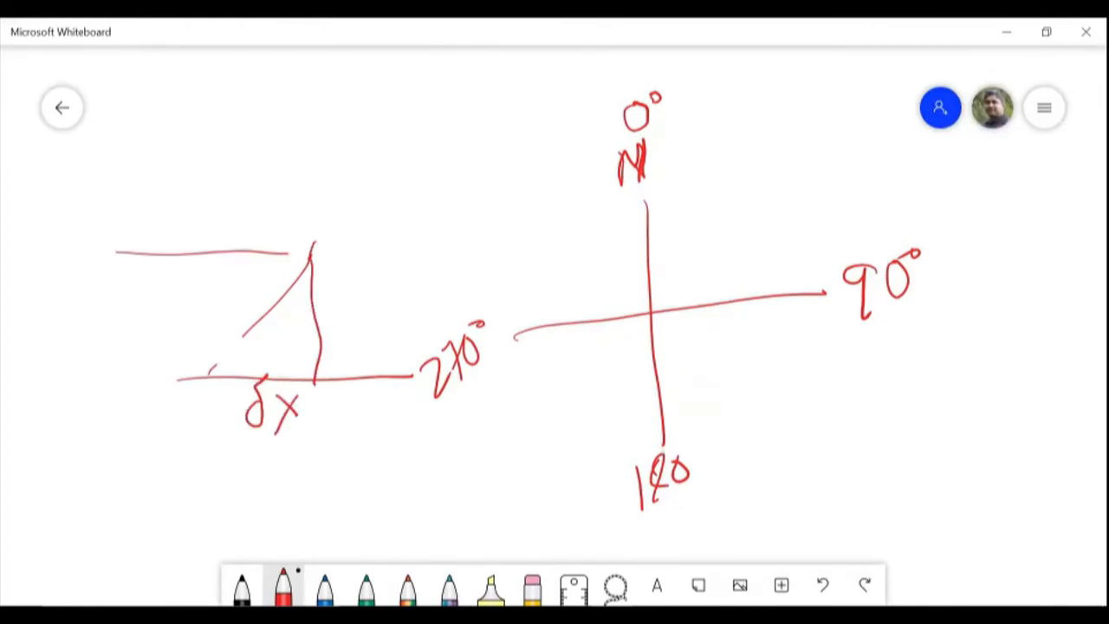
drag(182, 191, 201, 426)
mouse_move(147, 308)
mouse_down()
mouse_move(137, 339)
mouse_move(148, 265)
mouse_move(163, 412)
mouse_up()
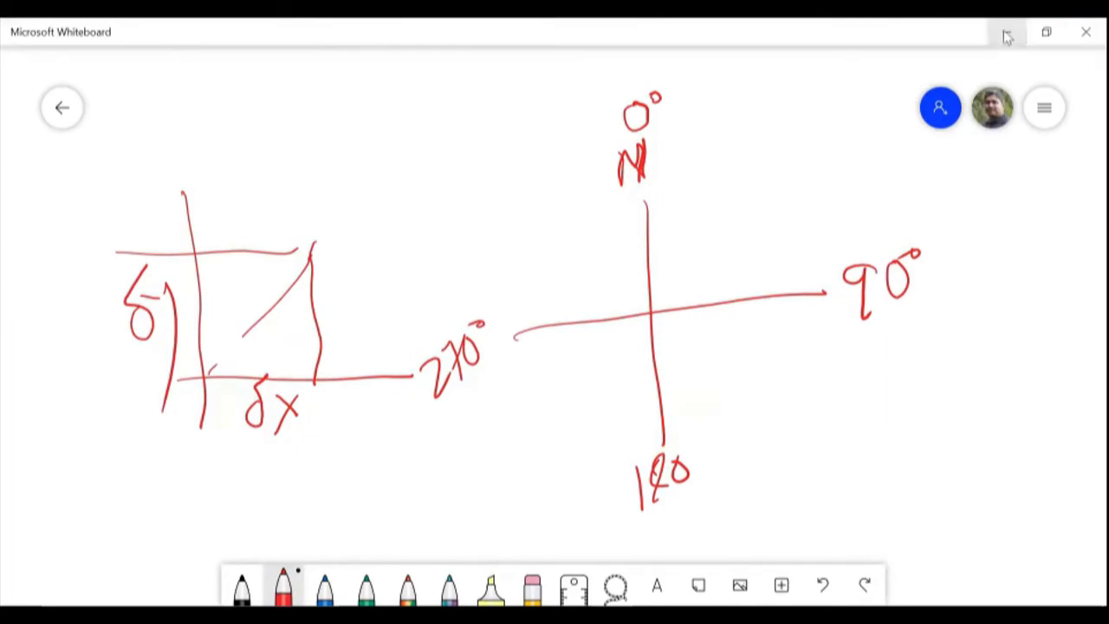
Switch back to SNAP and sort the WindField table by ratio in ascending order.
click(1006, 32)
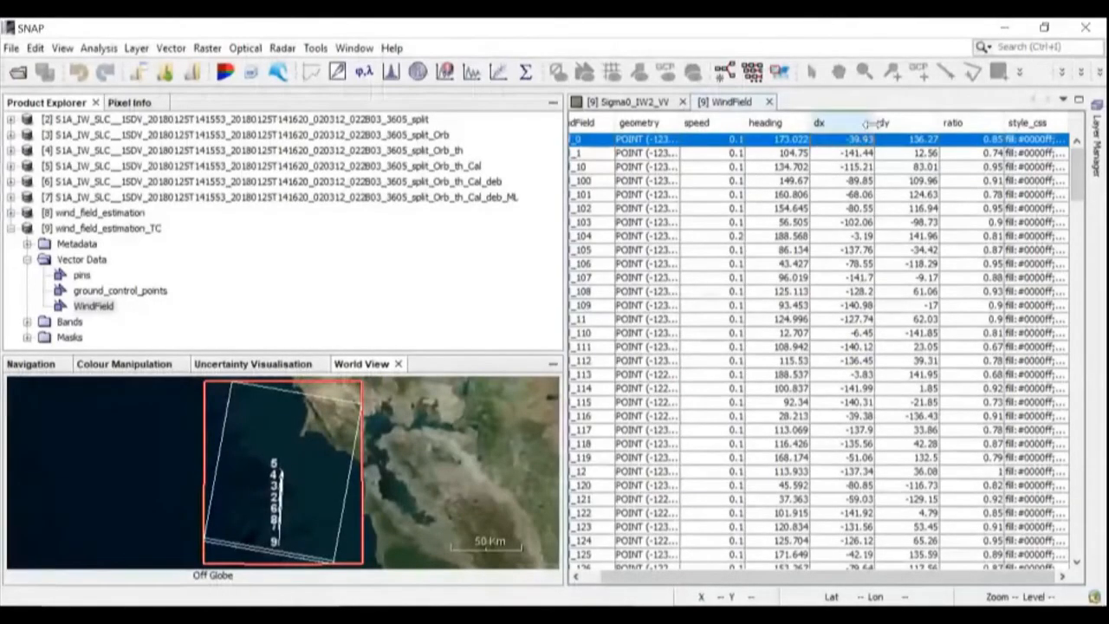
click(961, 123)
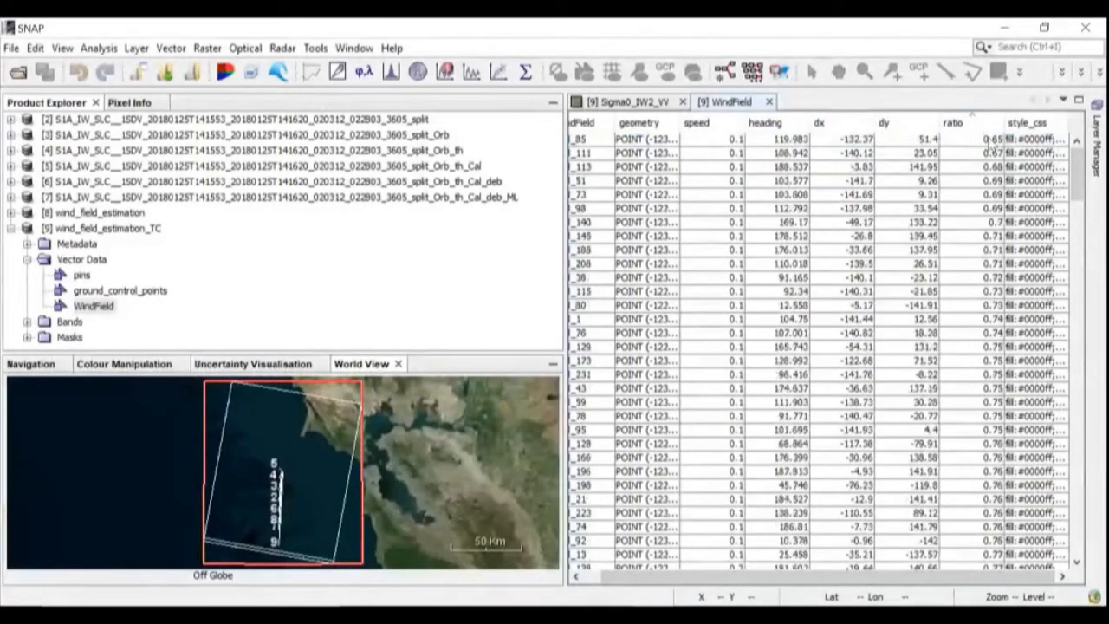
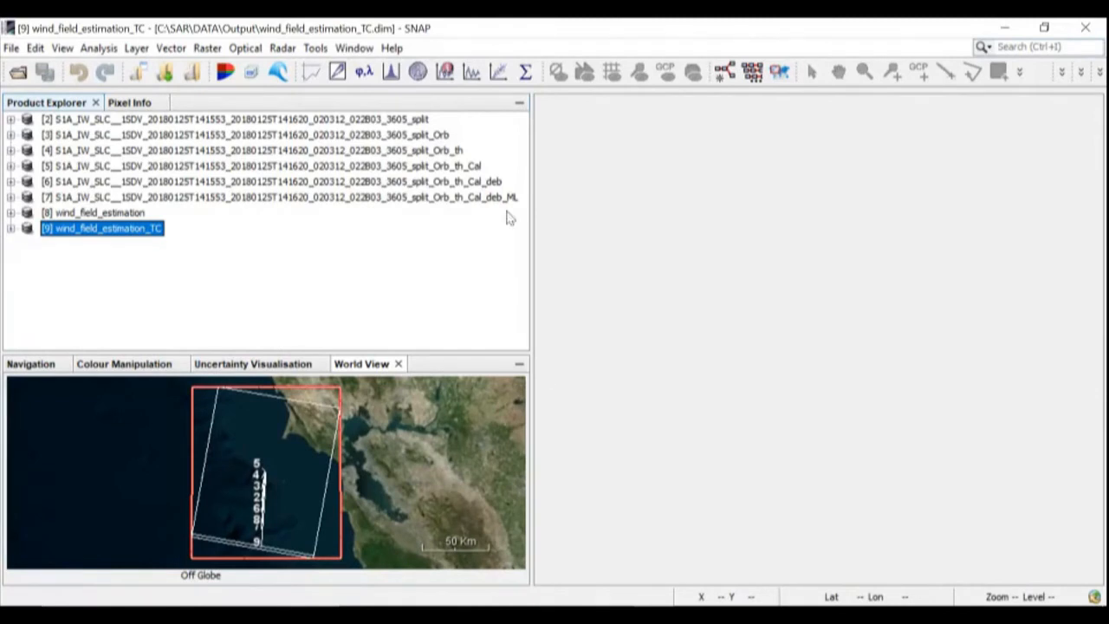
Open the Ocean Object Detection operator with product [6], ending in split_Orb_th_Cal_deb, as the source.
click(464, 182)
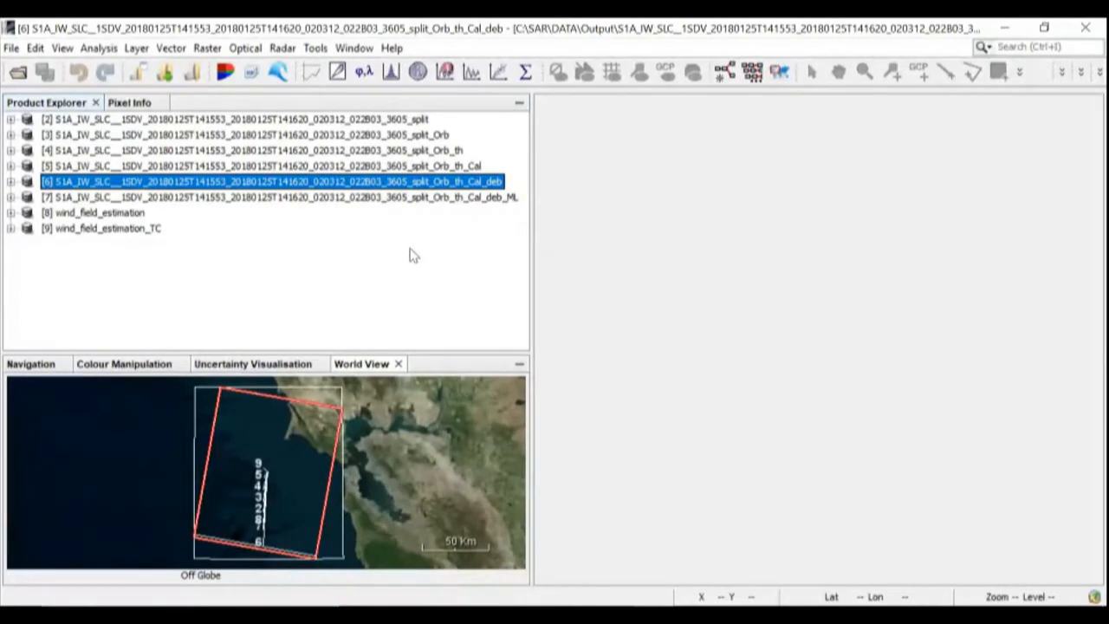
click(315, 49)
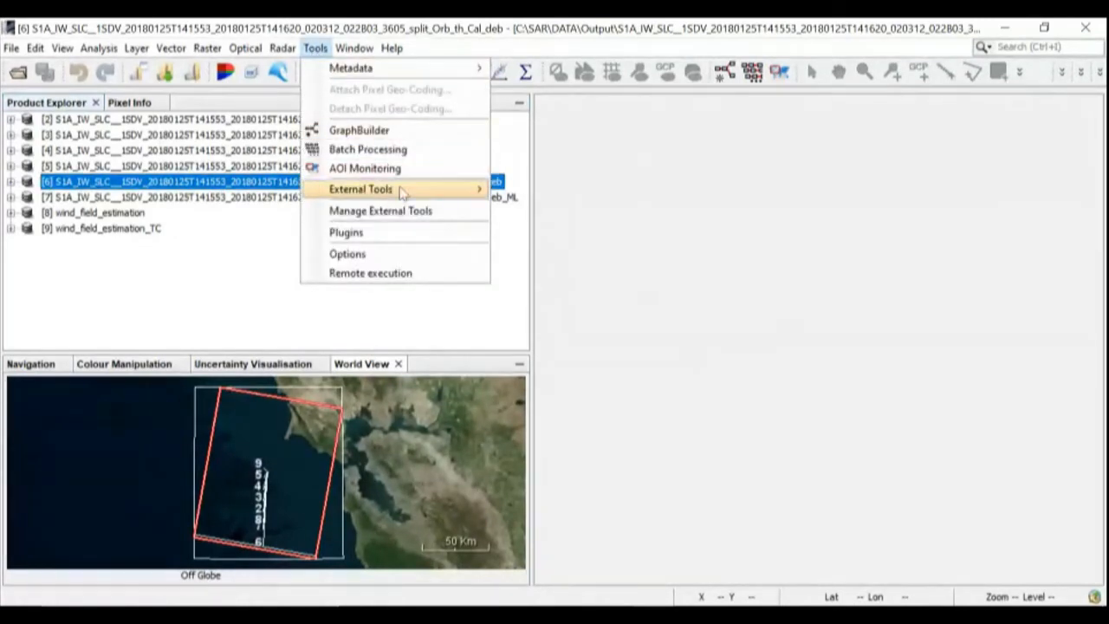
mouse_move(282, 49)
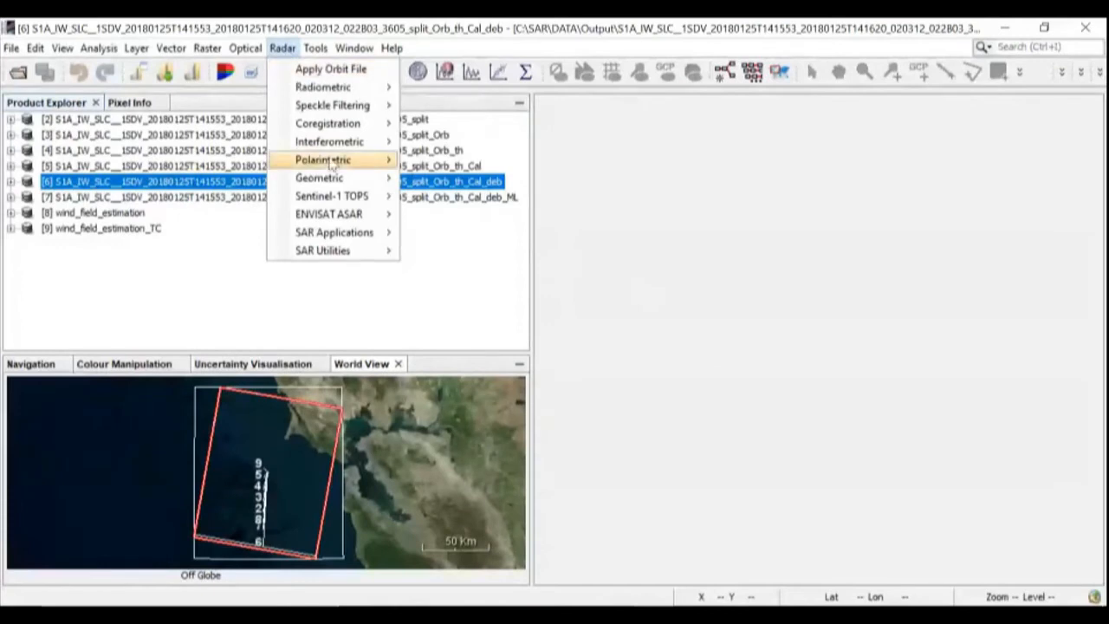
mouse_move(362, 242)
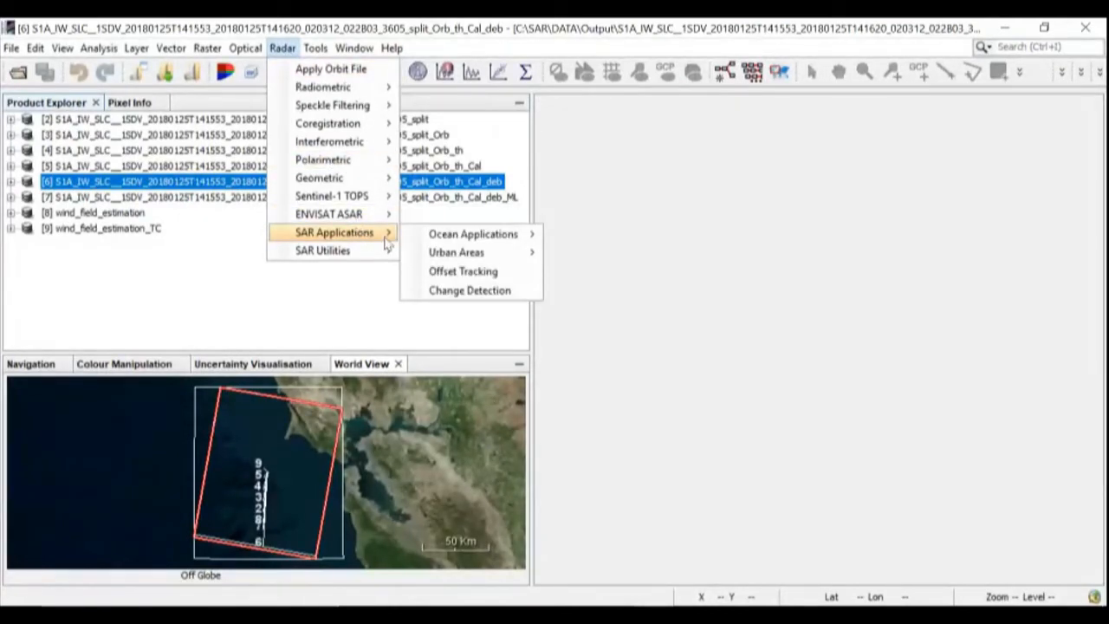
mouse_move(453, 246)
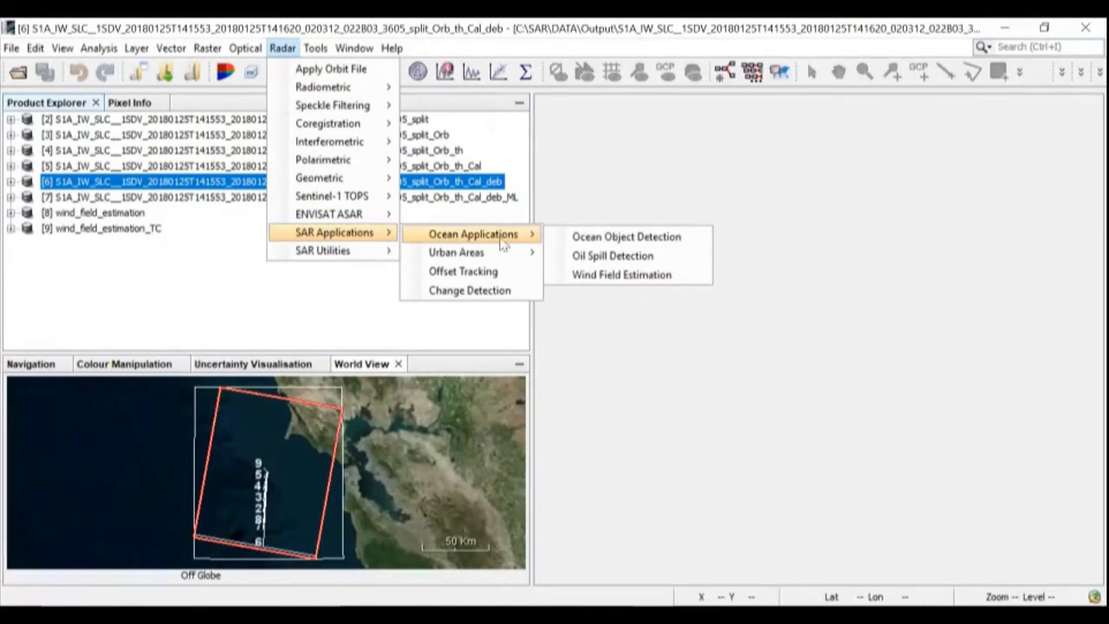
click(623, 241)
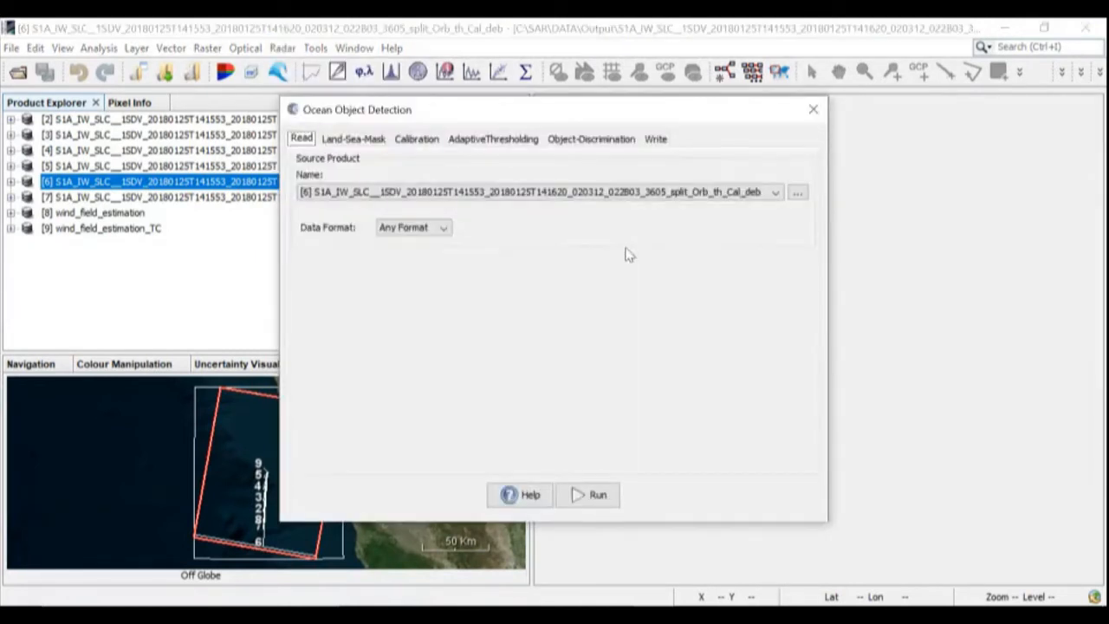
click(377, 192)
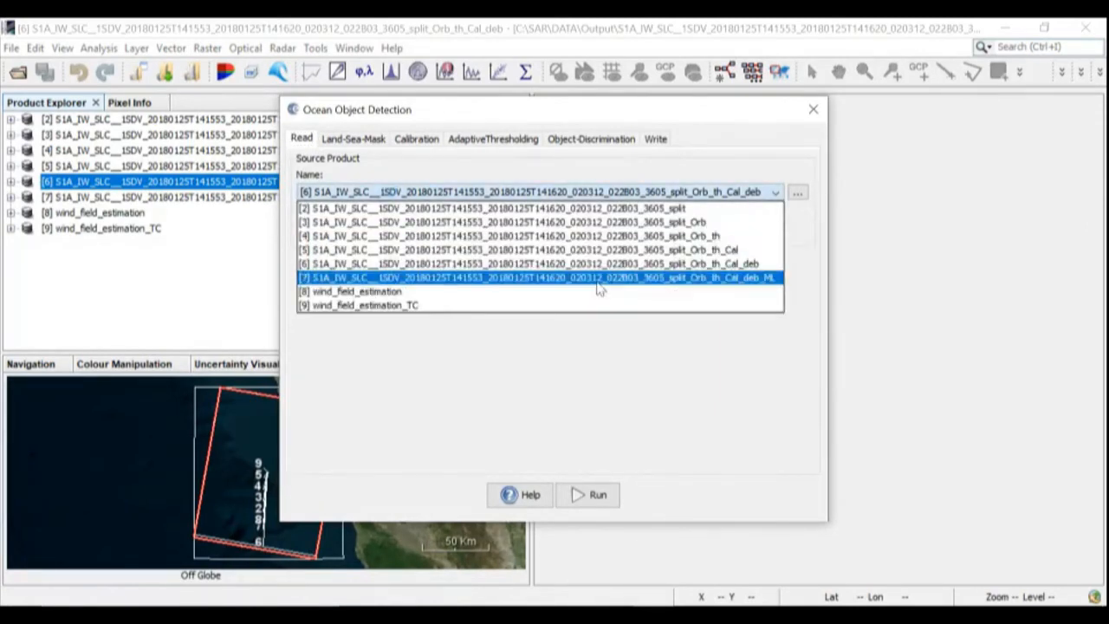
click(728, 268)
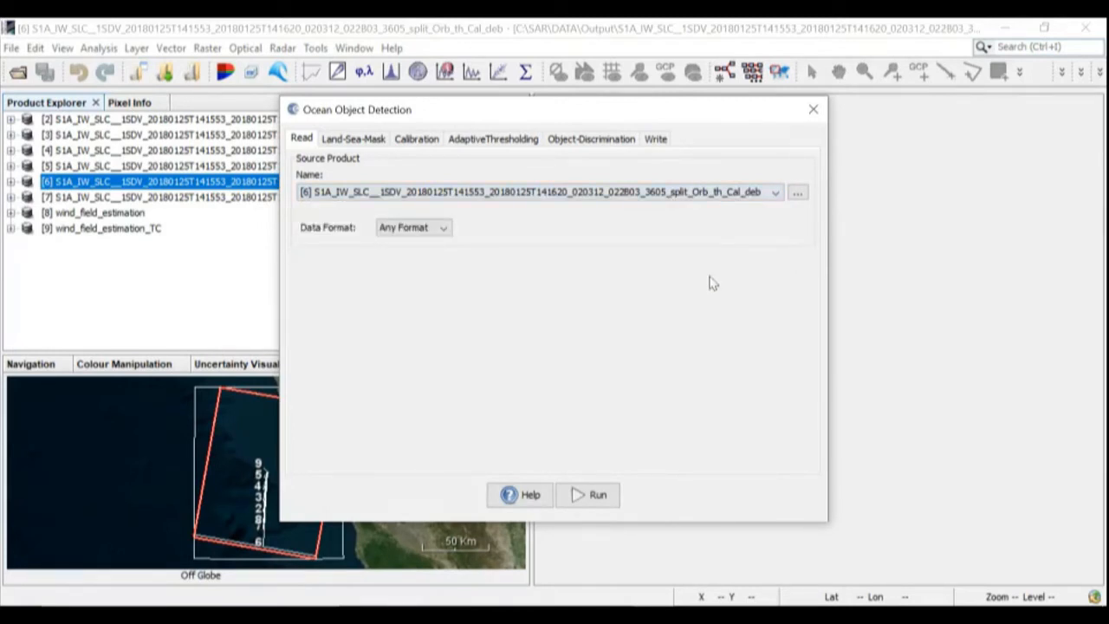
Try the sea and vector options of the land-sea mask, restore Mask out the Land, and examine the shoreline extension value.
click(364, 144)
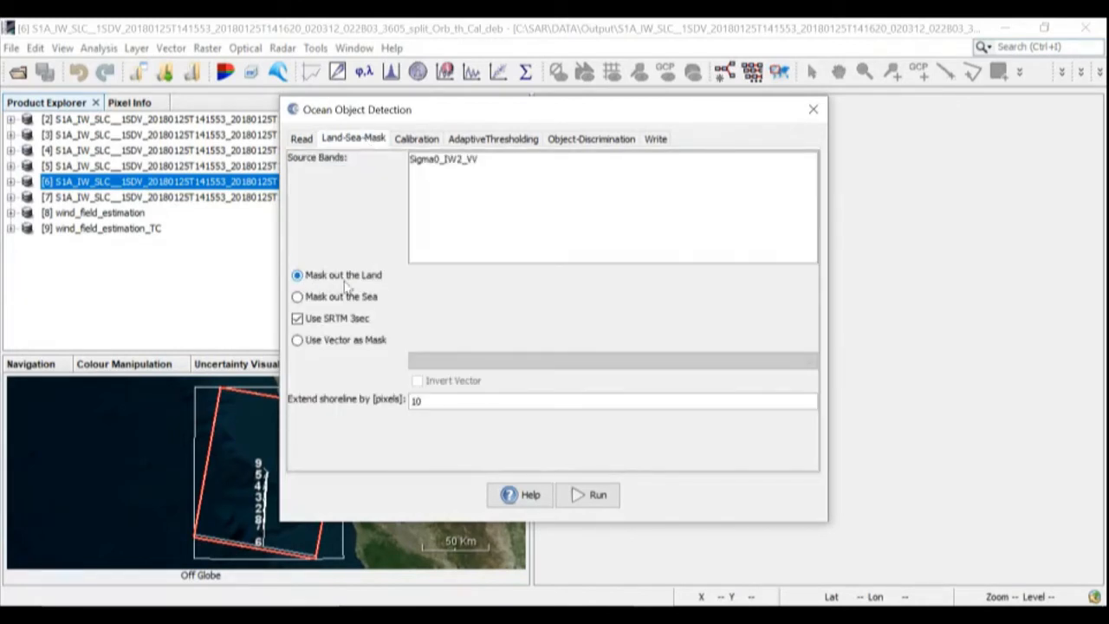
click(327, 301)
click(327, 300)
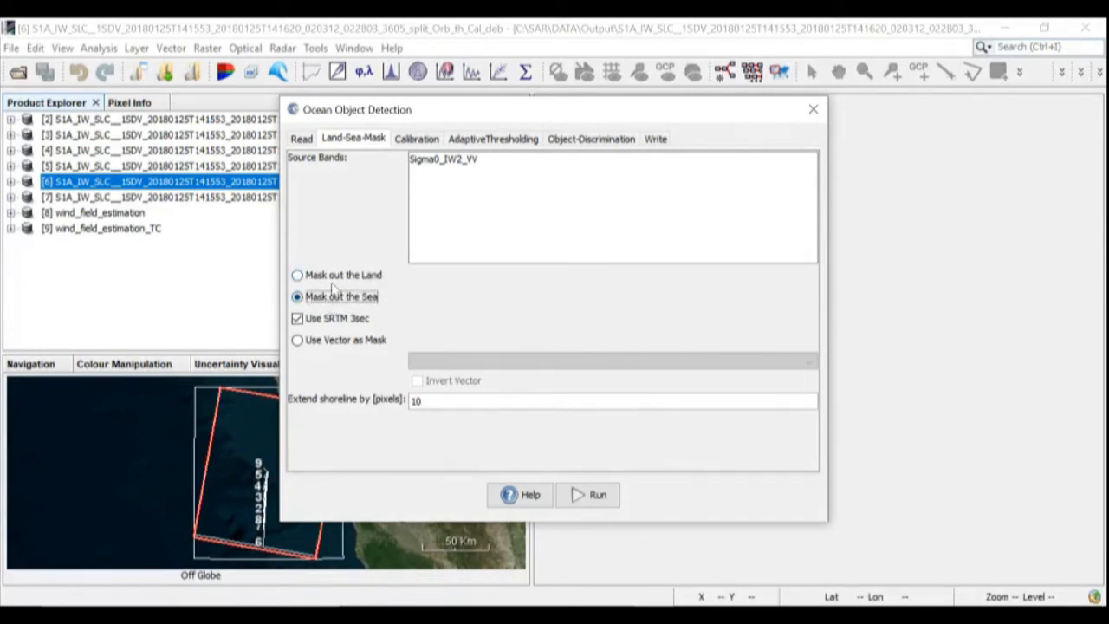
click(339, 275)
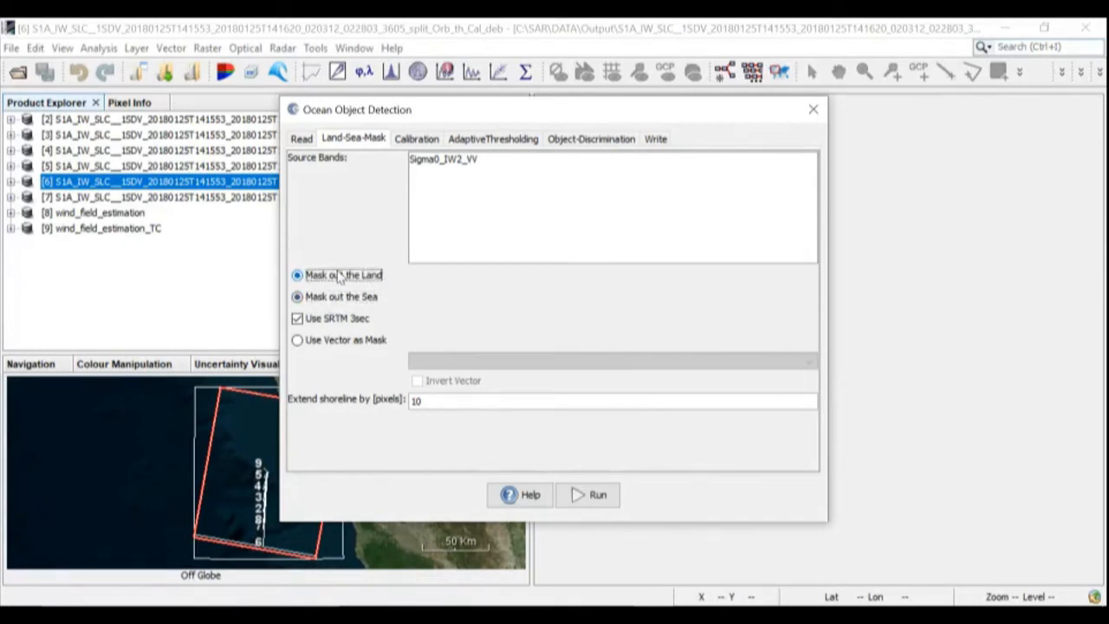
click(338, 344)
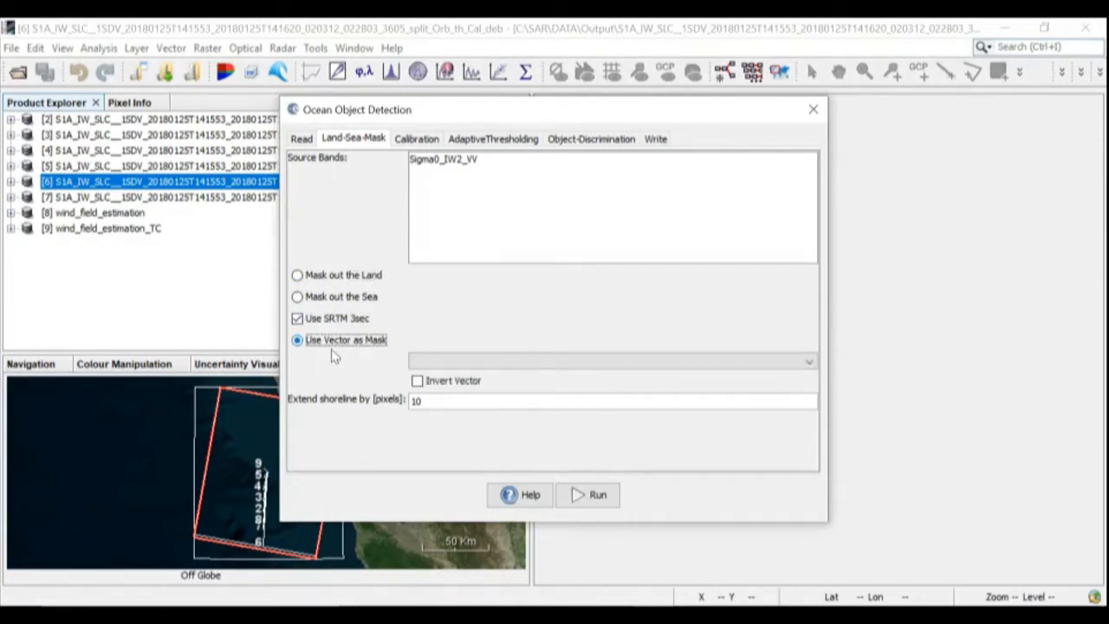
click(339, 277)
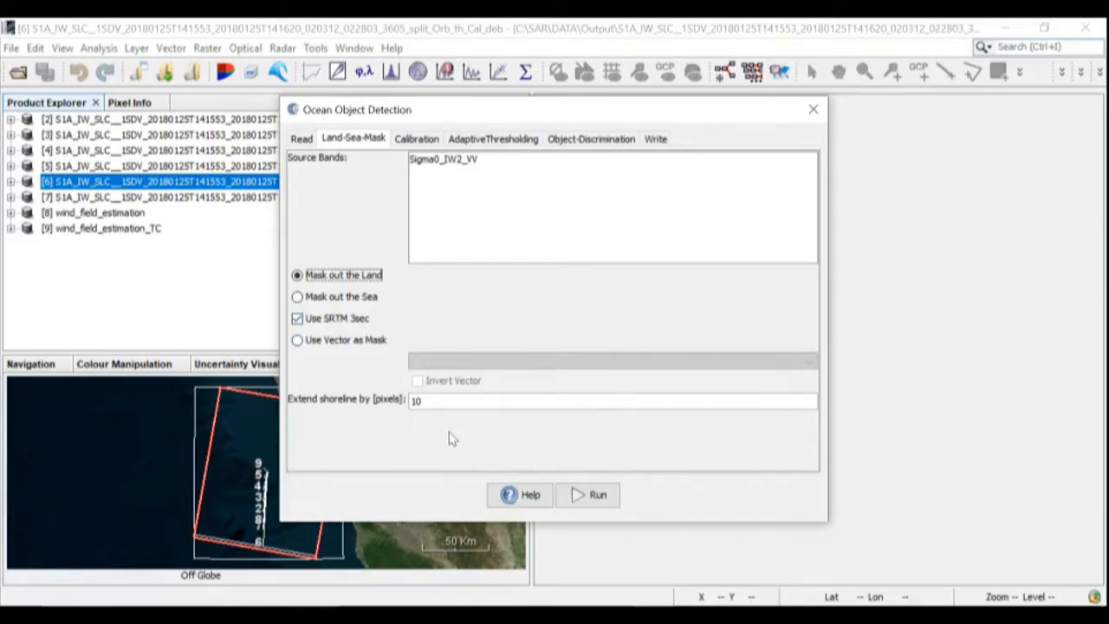
drag(433, 402, 381, 403)
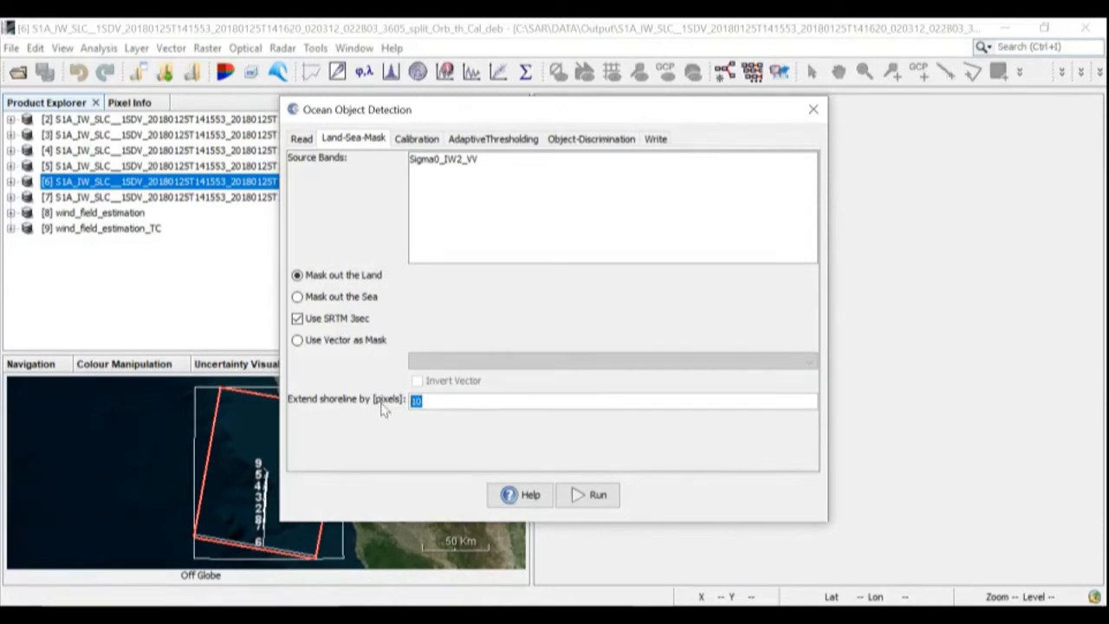
drag(435, 399, 389, 398)
Turn off the sigma0 band output in the calibration parameters.
click(422, 141)
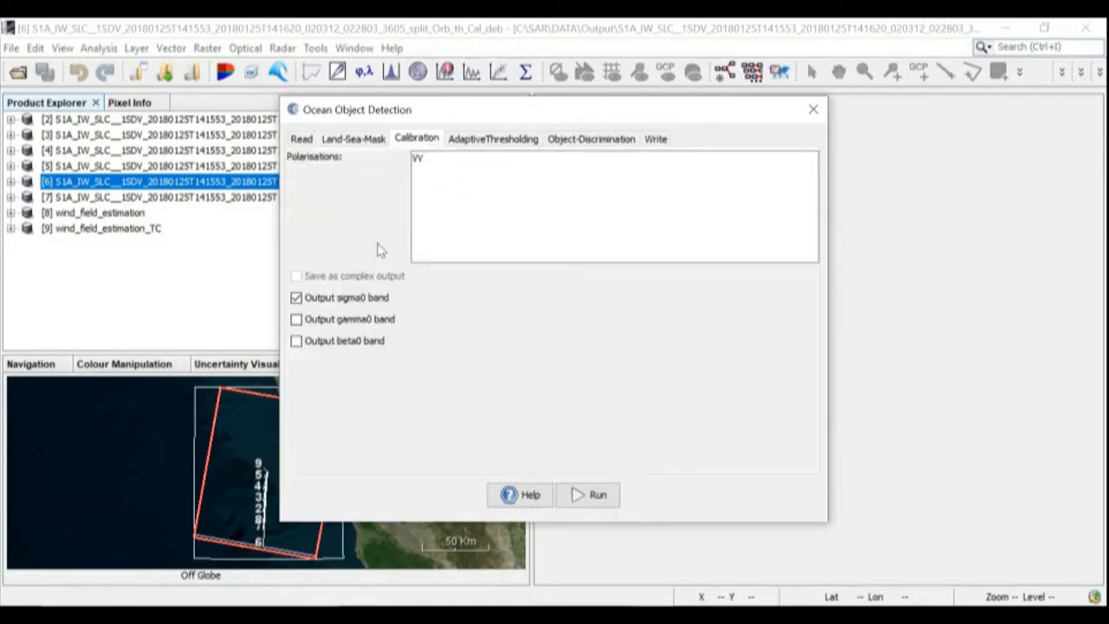
click(344, 300)
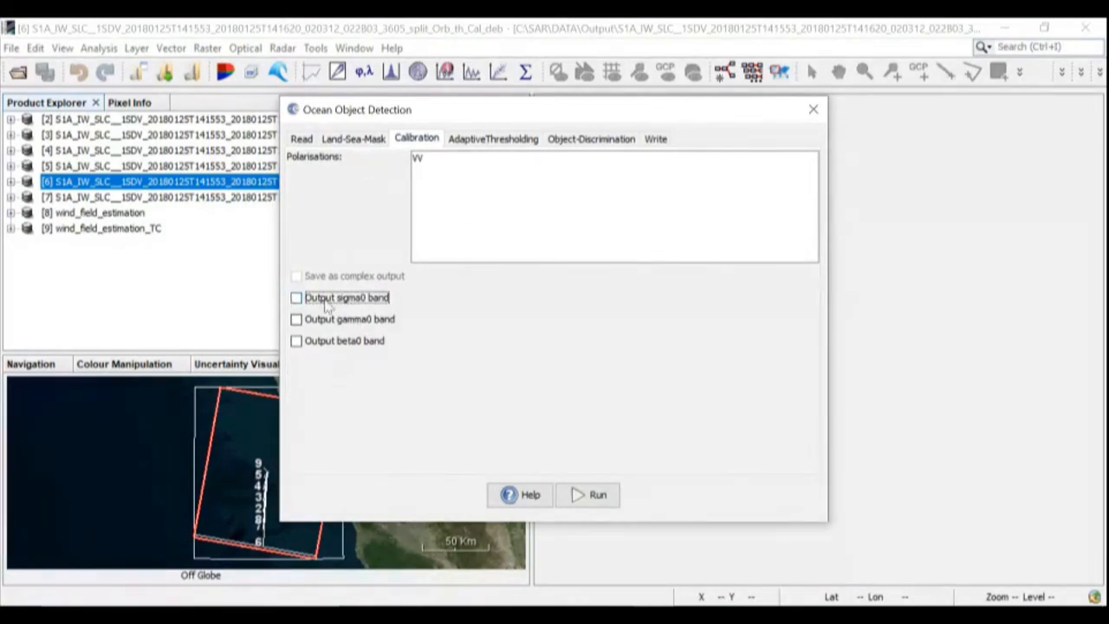
Examine the target, guard and background window sizes in the adaptive thresholding parameters.
click(490, 138)
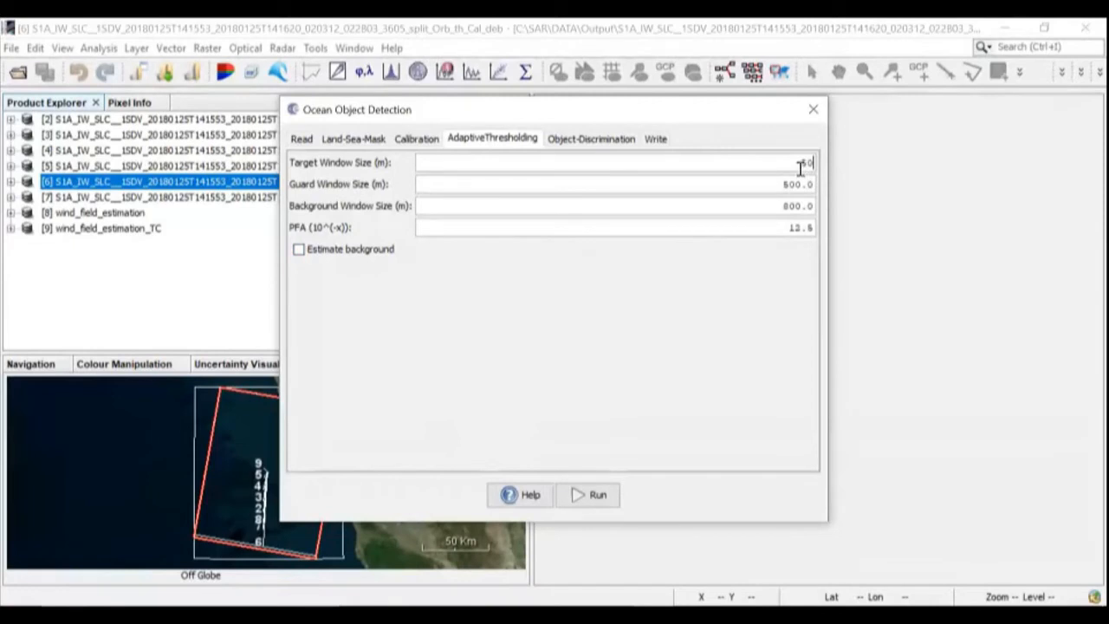
drag(800, 162, 837, 162)
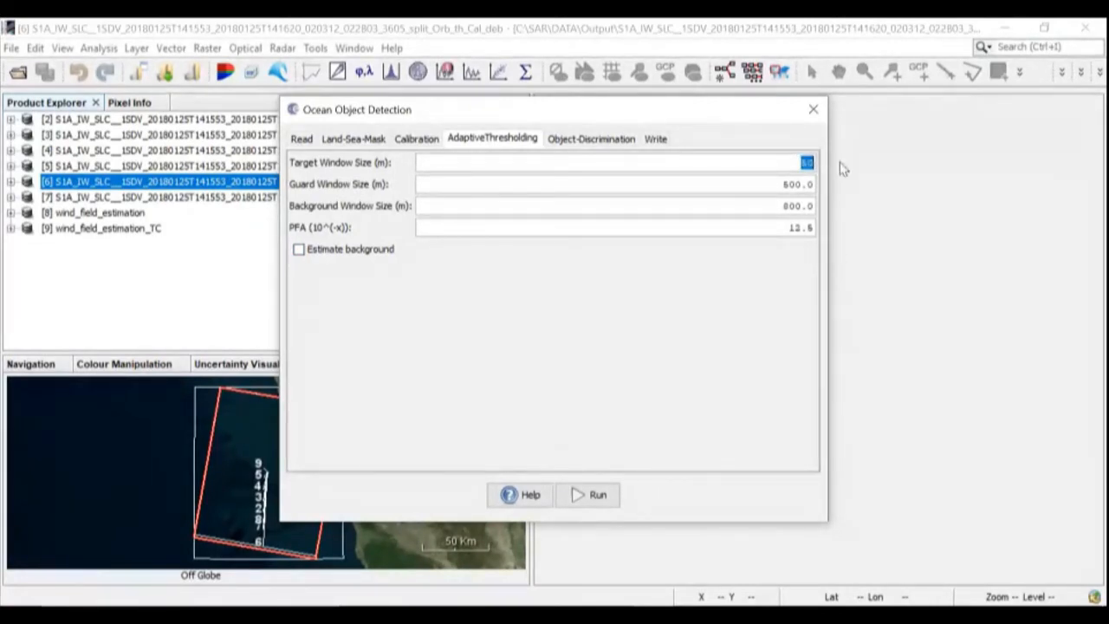
click(787, 161)
drag(787, 159, 825, 164)
drag(783, 167, 824, 188)
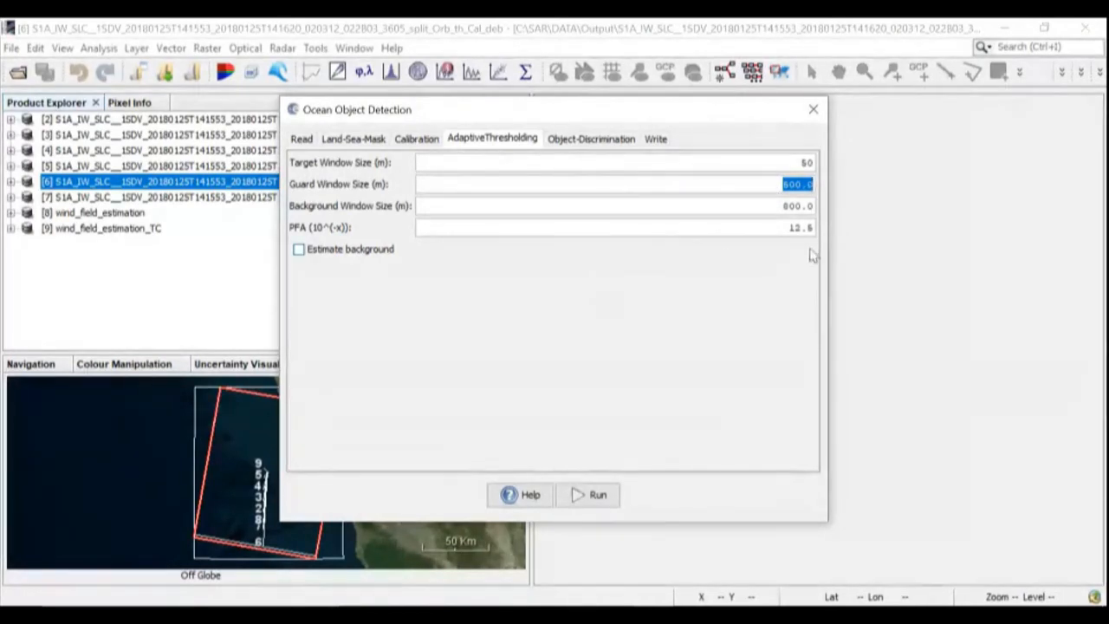
click(774, 207)
drag(774, 207, 838, 204)
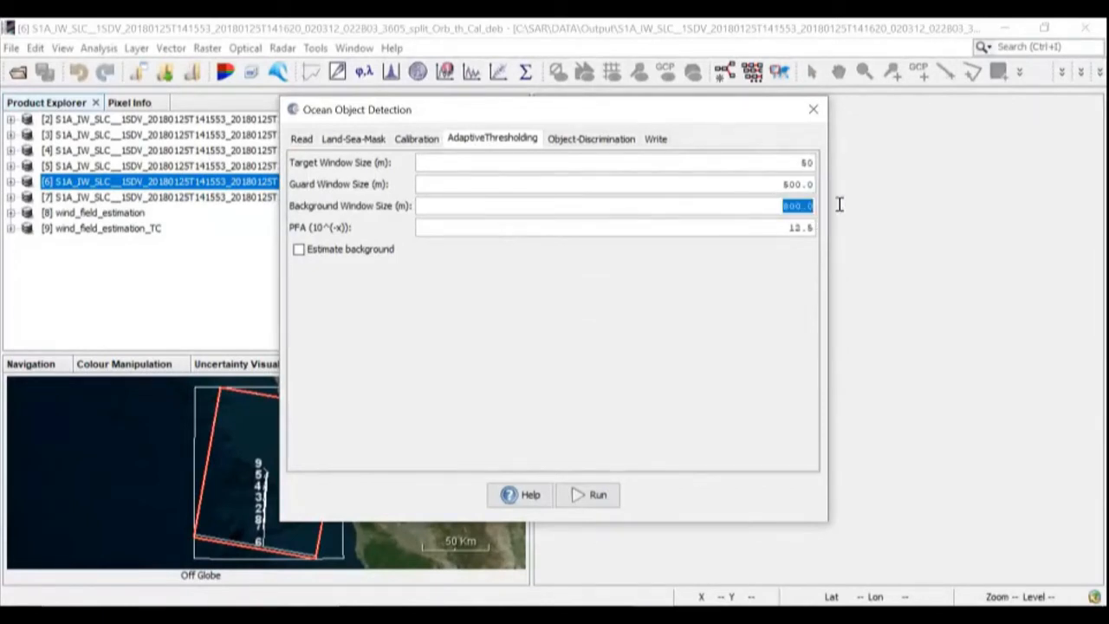
click(840, 205)
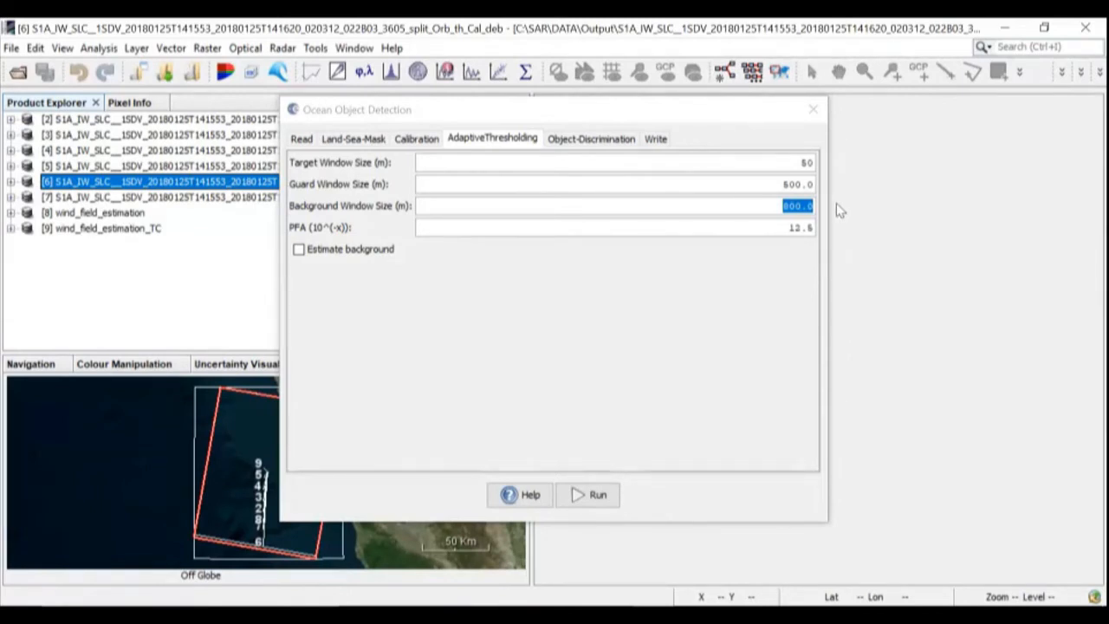
click(796, 185)
drag(773, 187, 819, 183)
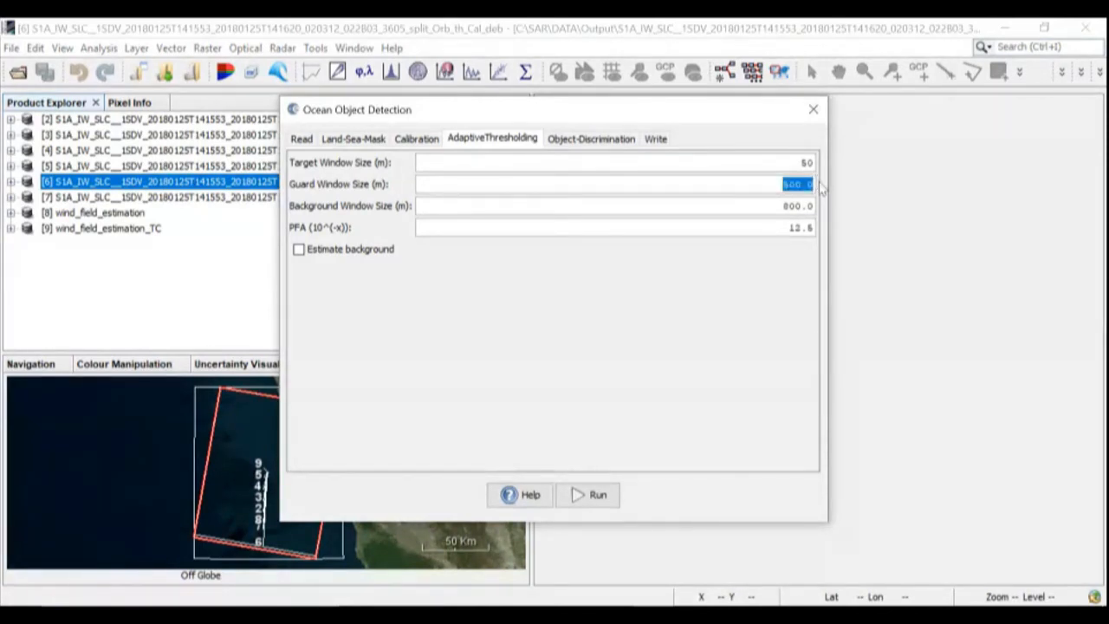
drag(767, 209, 818, 206)
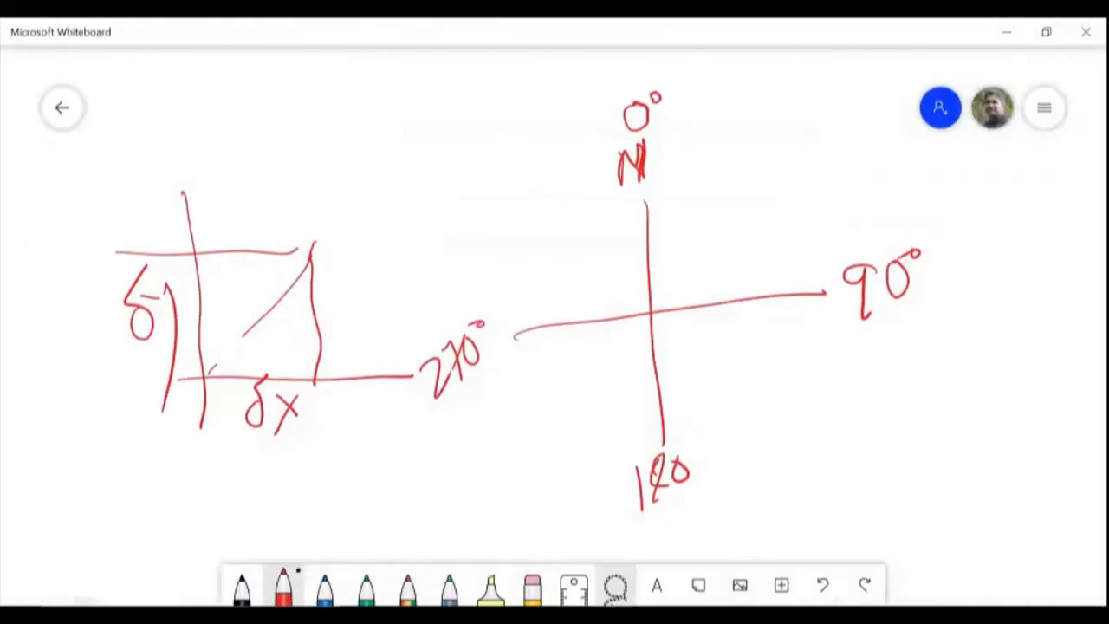
Switch to Microsoft Whiteboard and sketch a tilted square with partial sides of a larger square around it.
mouse_move(364, 147)
mouse_down()
mouse_move(421, 293)
mouse_move(449, 101)
mouse_move(474, 90)
mouse_up()
mouse_move(482, 94)
mouse_down()
mouse_move(540, 188)
mouse_move(433, 297)
mouse_up()
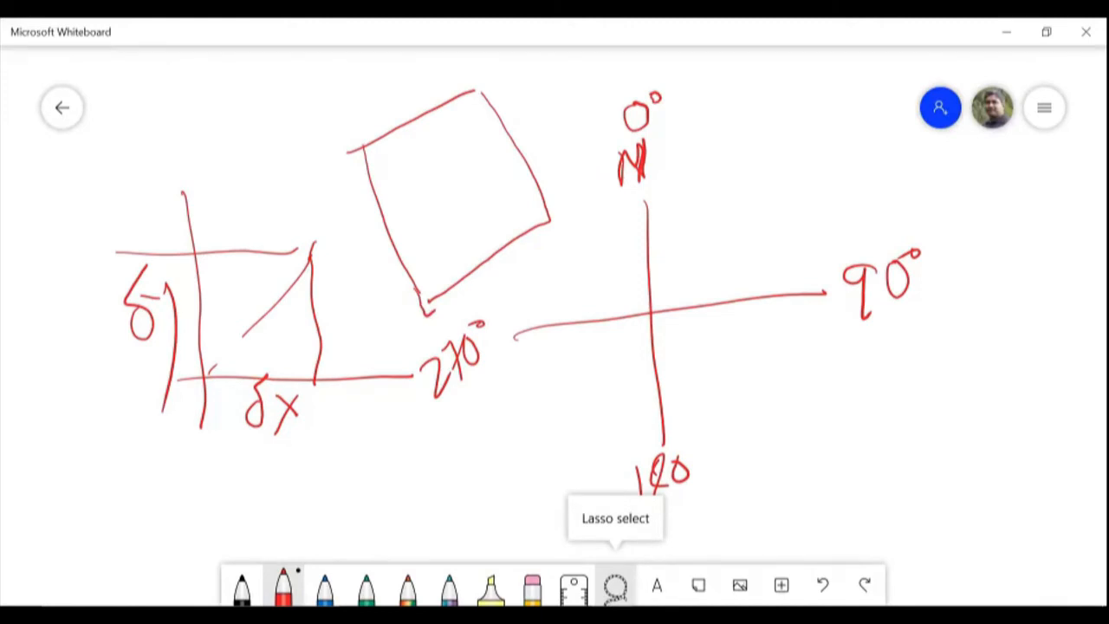
drag(243, 128, 394, 409)
drag(227, 144, 268, 120)
mouse_move(629, 170)
mouse_down()
mouse_move(661, 222)
mouse_move(604, 278)
mouse_up()
drag(444, 401, 410, 429)
Draw arrow strokes between the larger frame's slanted side and the inner square, and switch back to SNAP.
mouse_move(356, 273)
mouse_down()
mouse_move(349, 304)
mouse_move(385, 303)
mouse_up()
drag(369, 263, 354, 306)
drag(441, 210, 434, 231)
mouse_move(387, 257)
mouse_down()
mouse_move(366, 280)
mouse_move(373, 270)
mouse_up()
mouse_move(400, 241)
mouse_down()
mouse_move(429, 217)
mouse_move(430, 194)
mouse_up()
drag(434, 210, 347, 272)
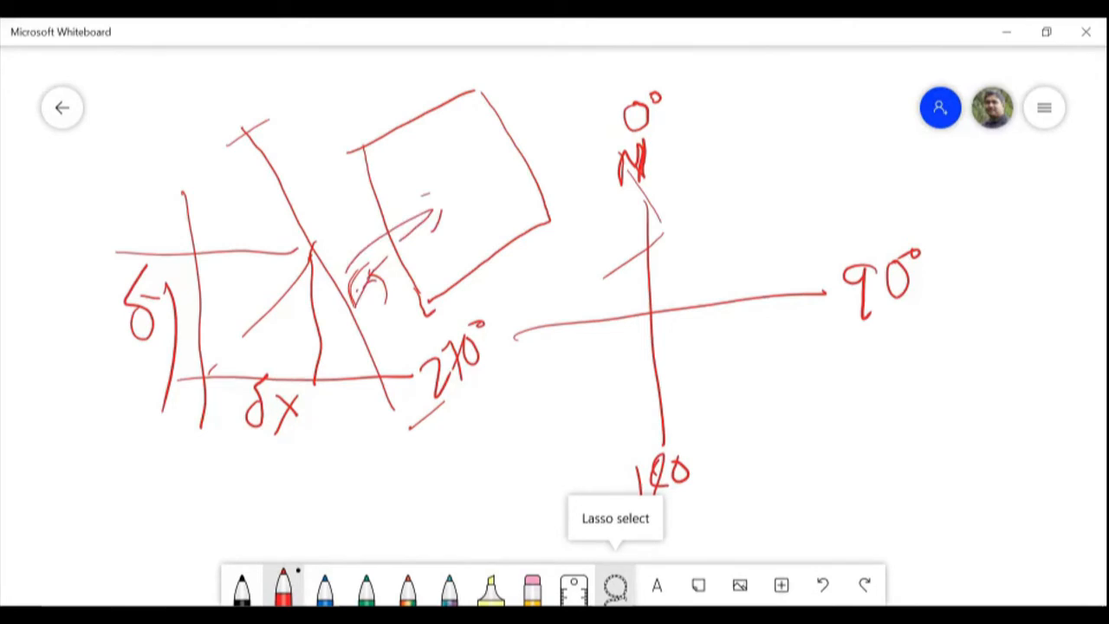
click(1006, 31)
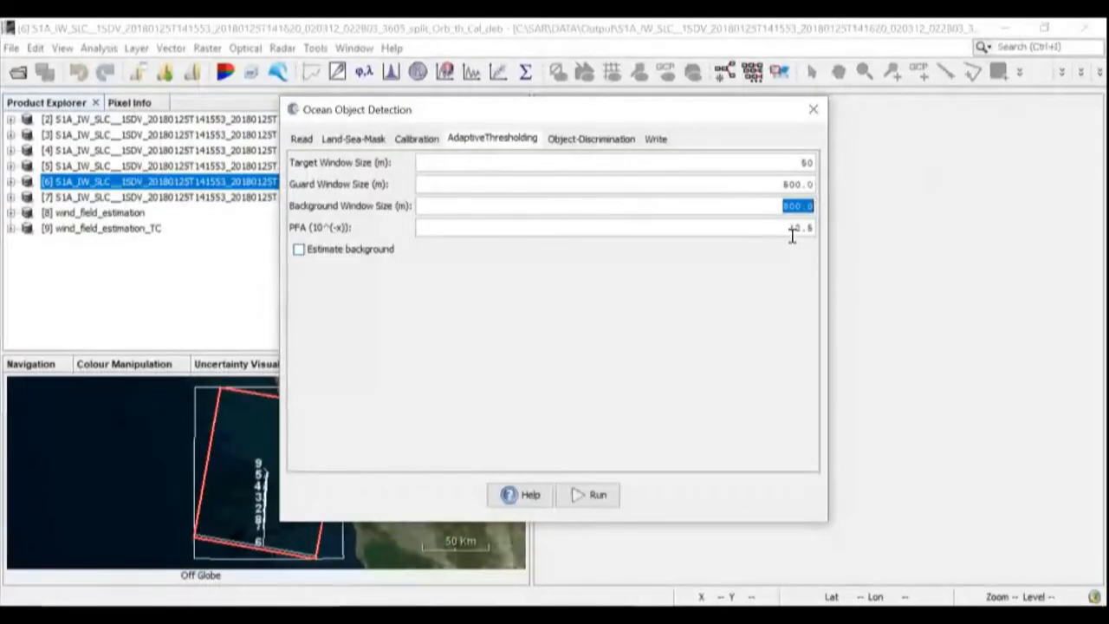
Compare the background window size with the target window size in the adaptive thresholding parameters.
click(766, 206)
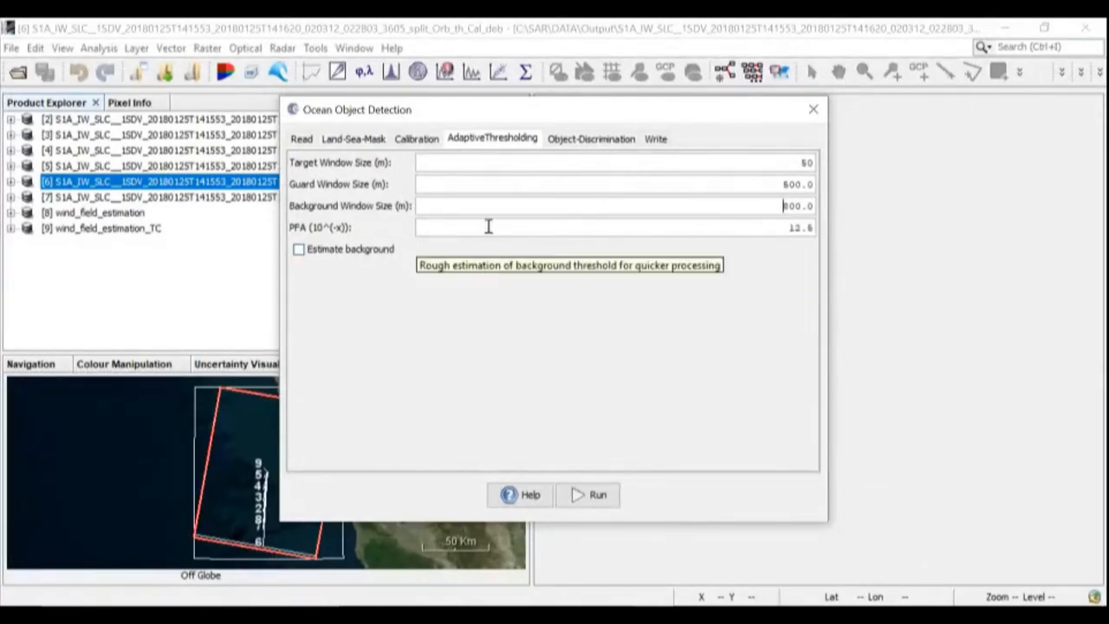
drag(780, 206, 813, 164)
click(740, 210)
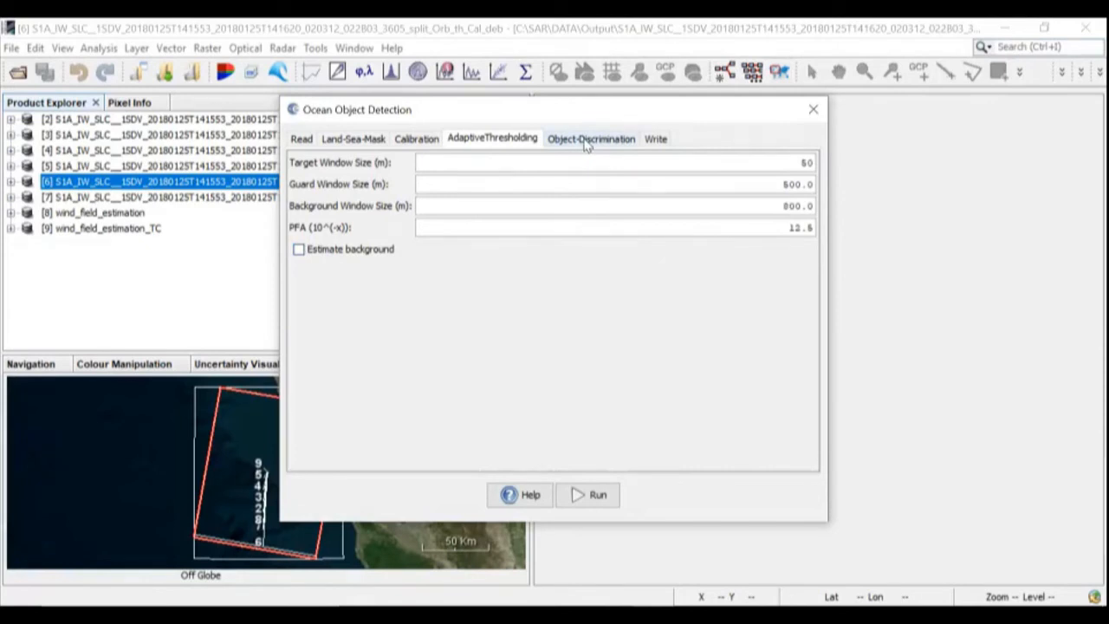
drag(791, 163, 814, 163)
Examine the minimum and maximum target sizes for object discrimination, and open the target product's output settings.
click(594, 140)
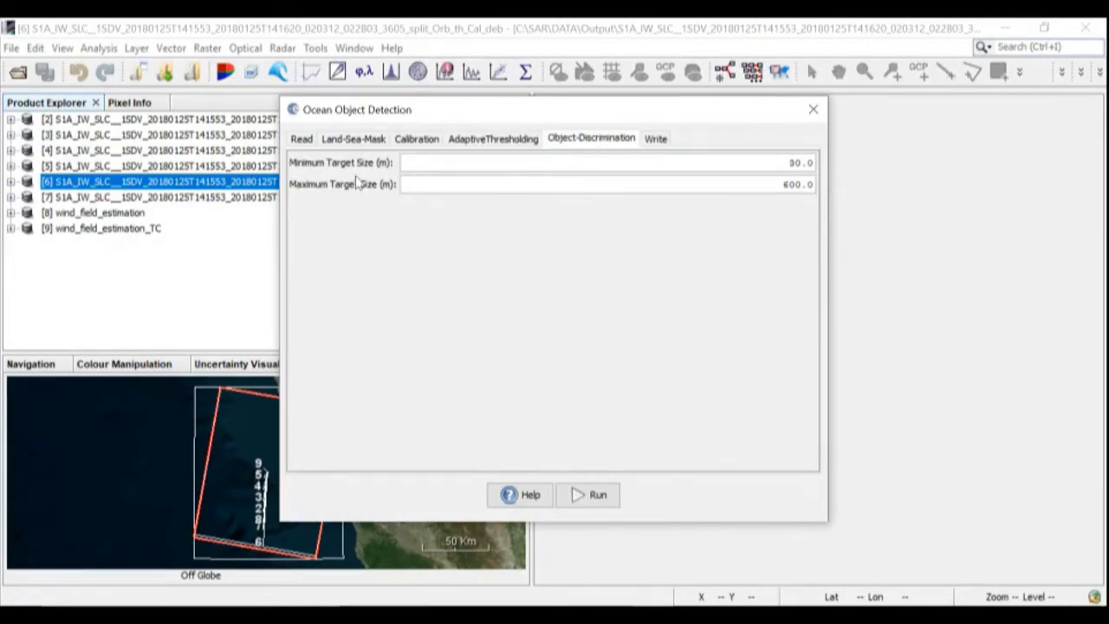
drag(788, 162, 826, 165)
drag(758, 184, 825, 189)
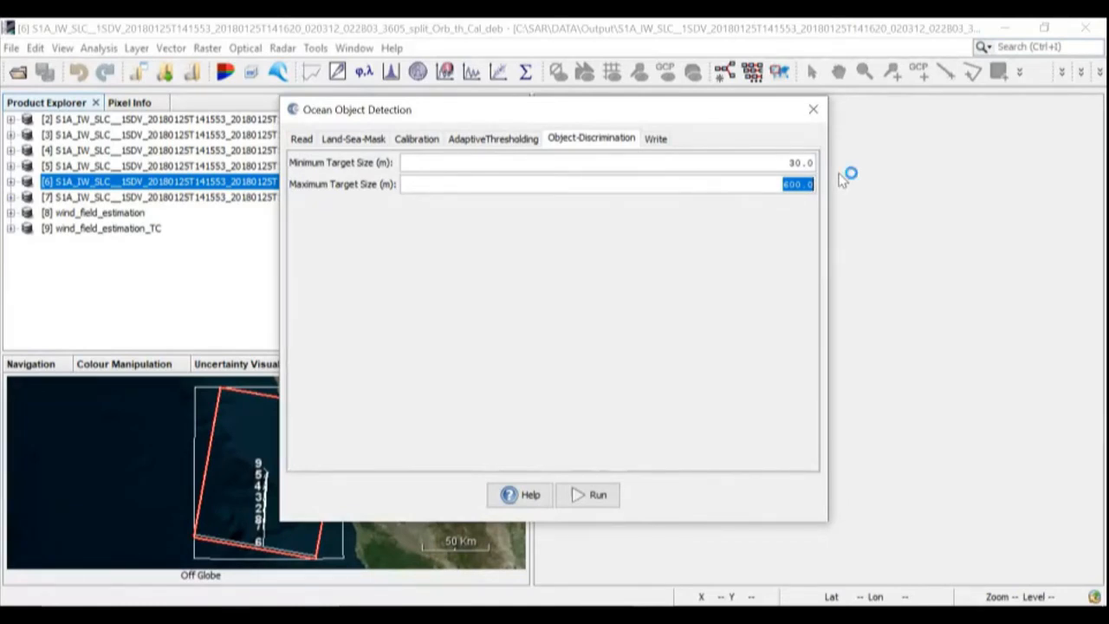
click(840, 174)
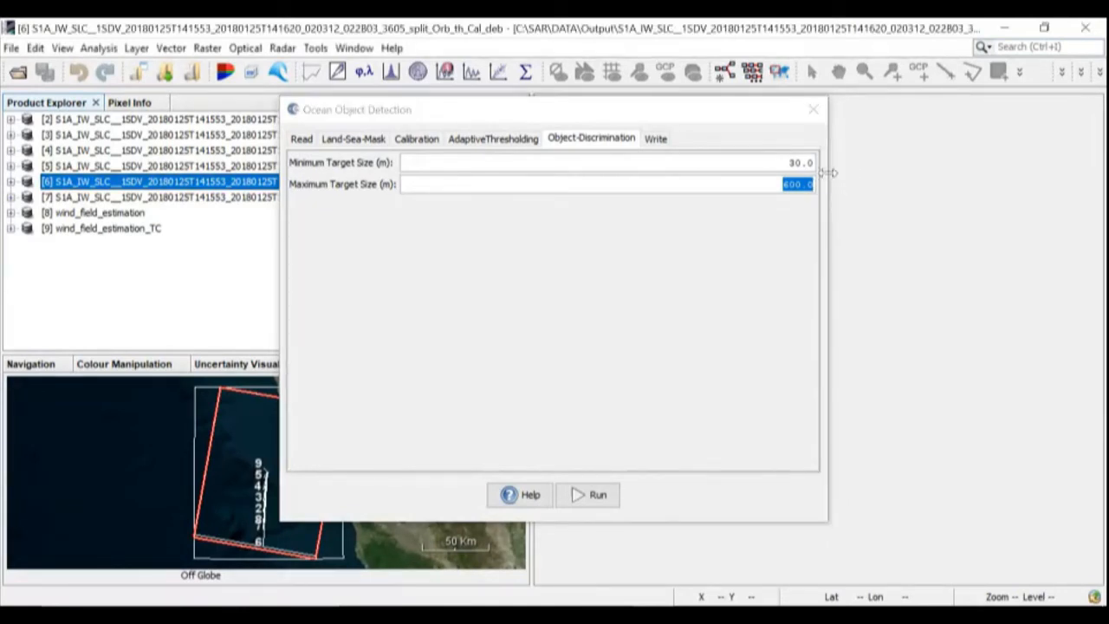
click(806, 184)
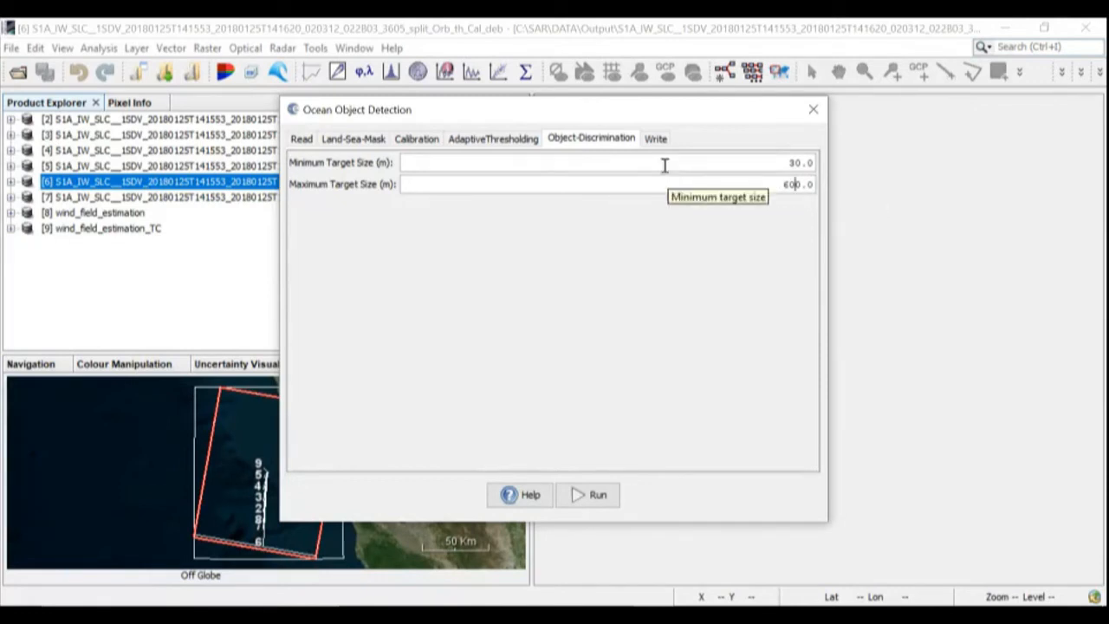
drag(768, 179, 818, 179)
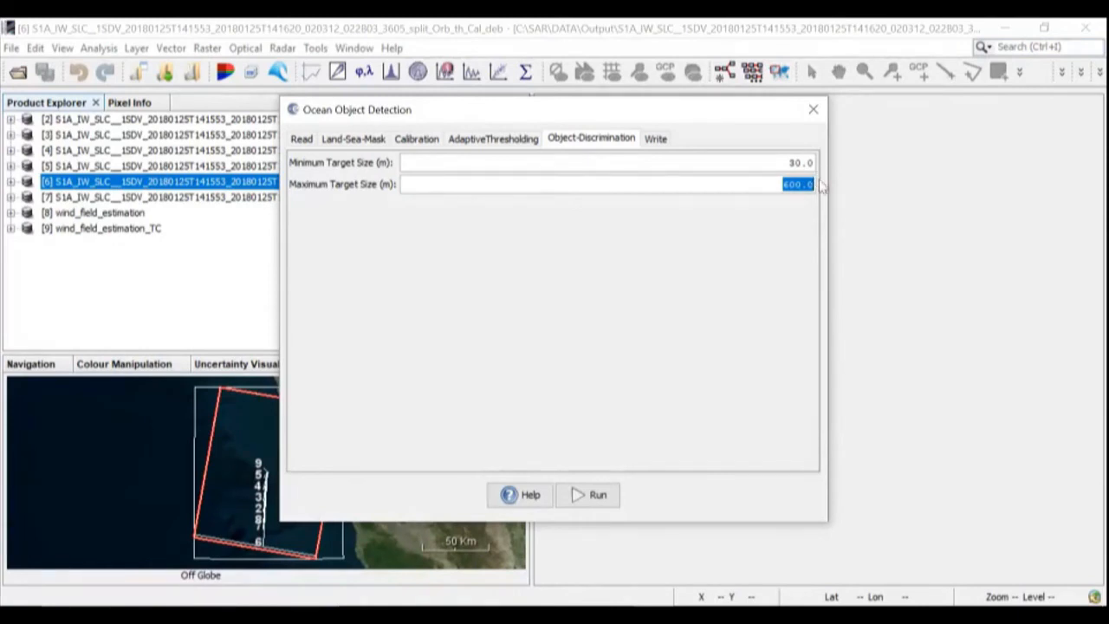
click(776, 184)
drag(775, 184, 825, 185)
click(773, 184)
drag(773, 183, 817, 185)
click(783, 183)
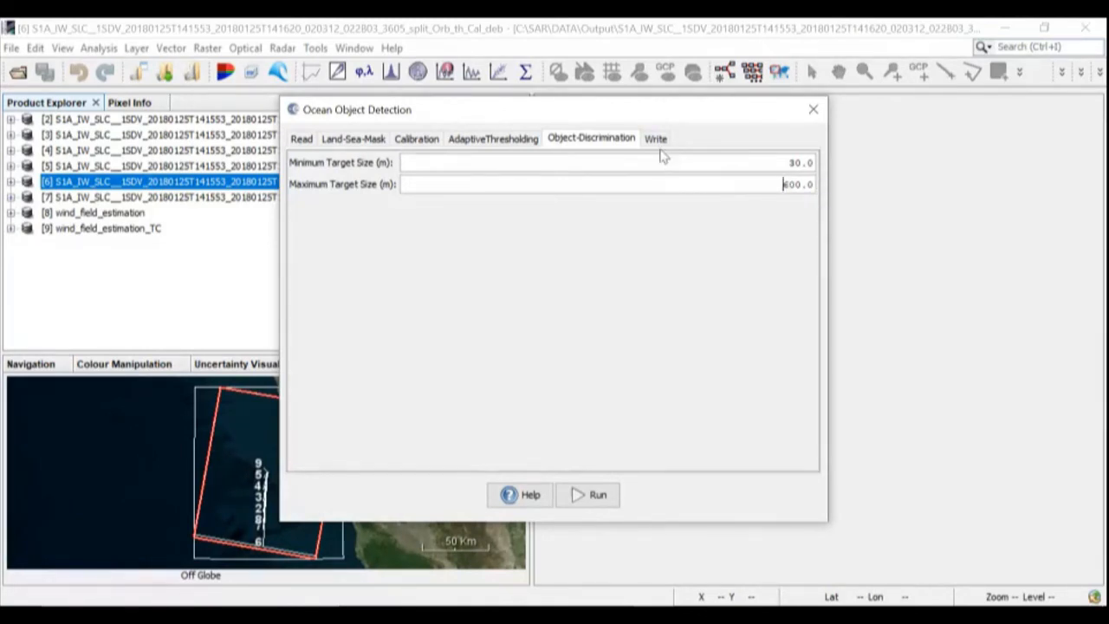
click(658, 141)
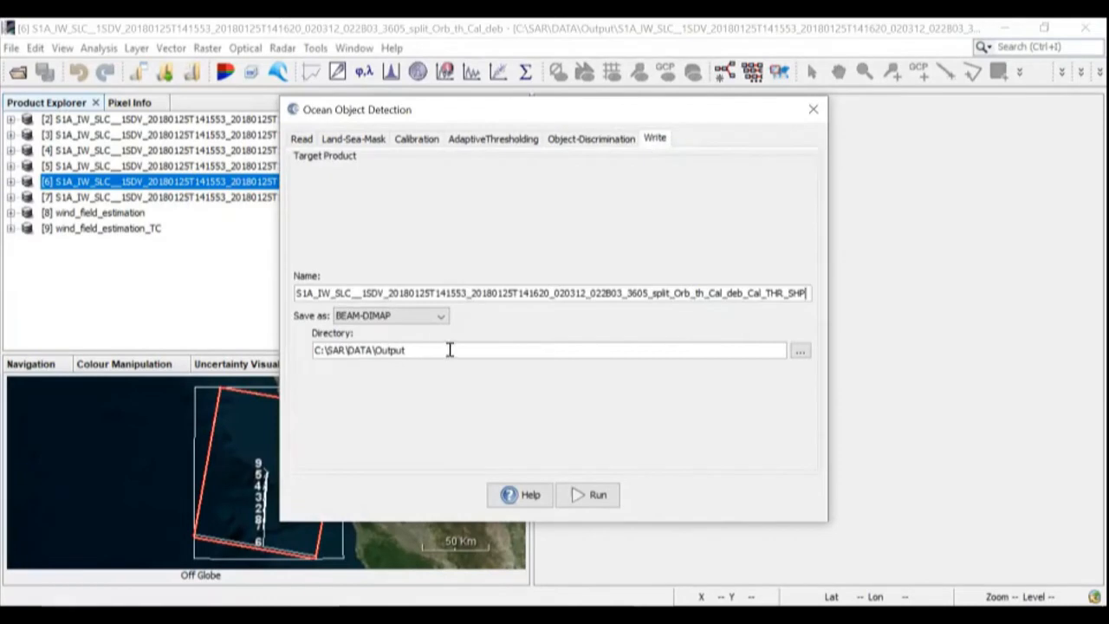
Run Ocean Object Detection, saving the target product with the _Cal_THR_SHP suffix as BEAM-DIMAP in C:\SAR\DATA\Output, and close the dialog.
drag(742, 293, 823, 291)
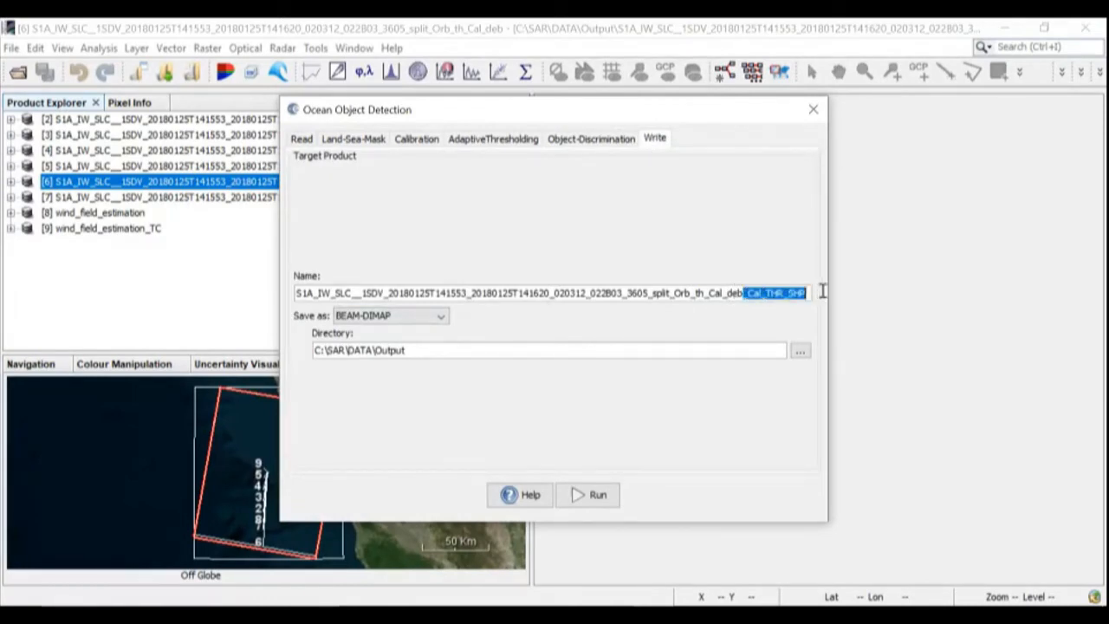
click(415, 355)
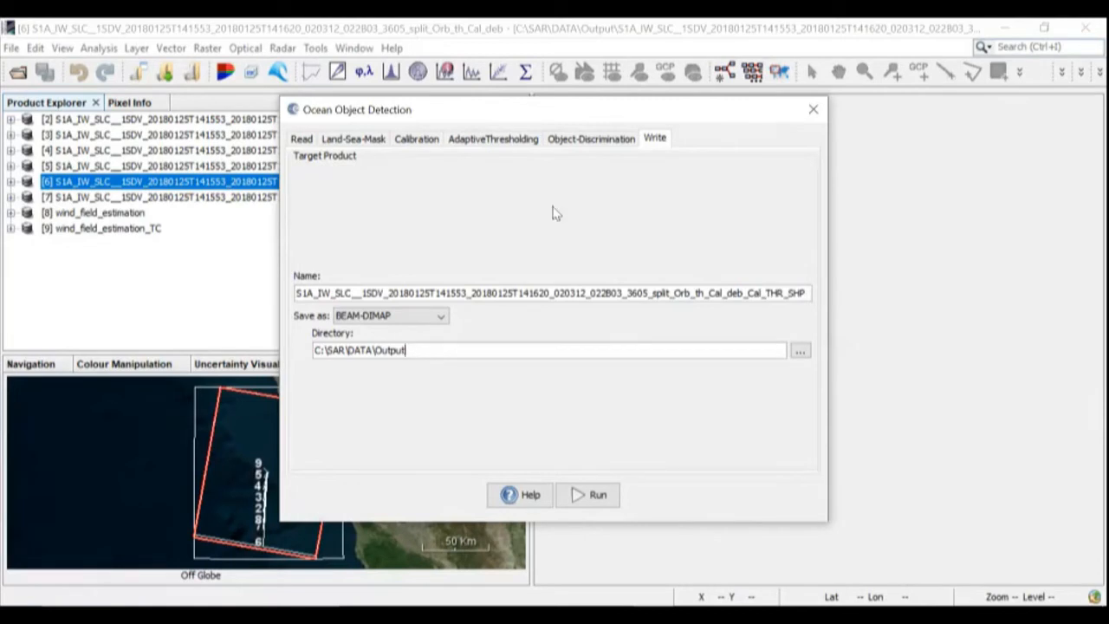
drag(582, 109, 679, 57)
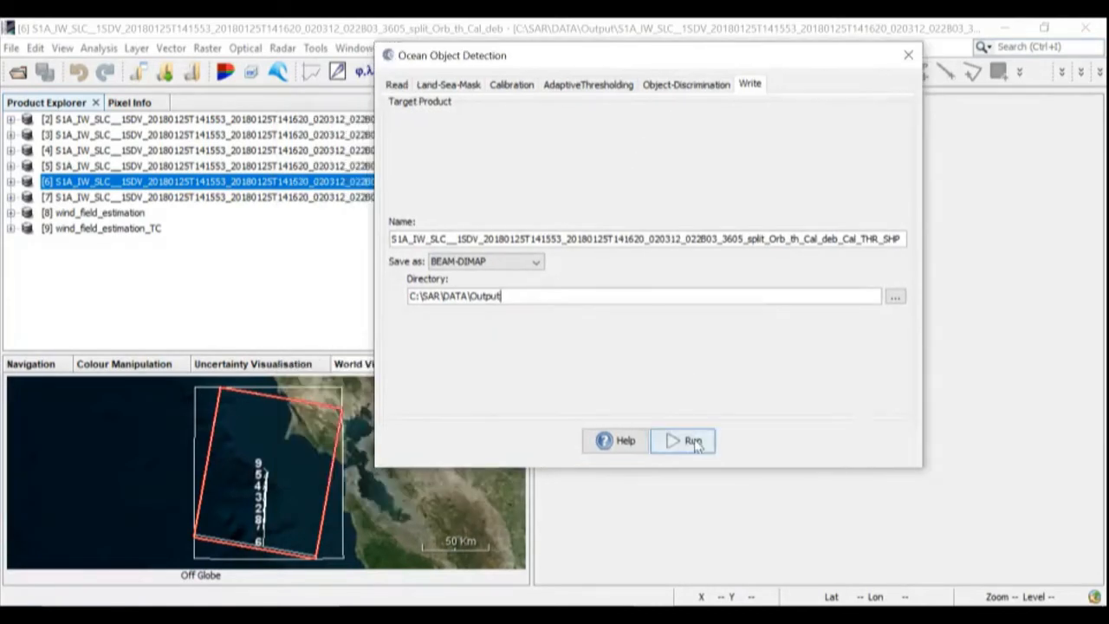
click(687, 441)
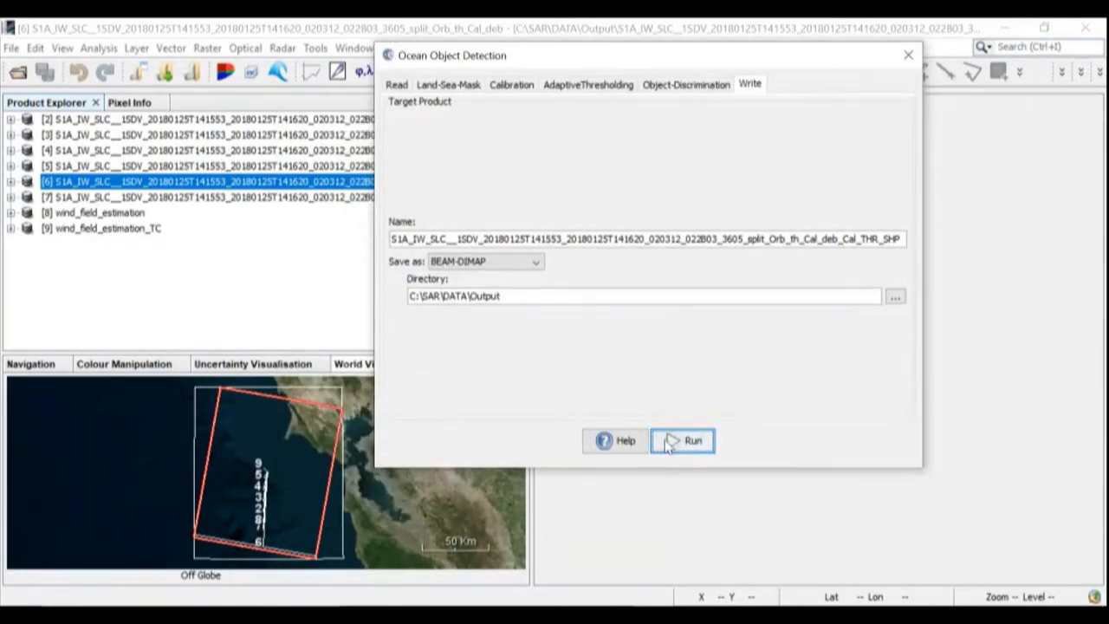
click(909, 57)
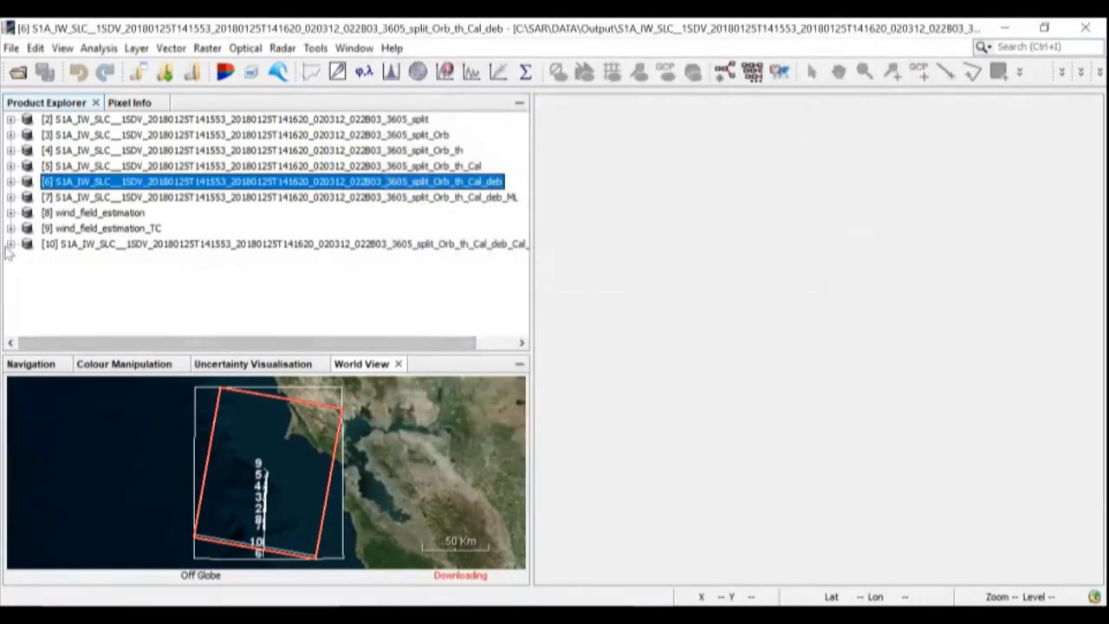
Check the masks of the new _Cal_THR_SHP product and open its Sigma0_IW2_VV band.
click(11, 244)
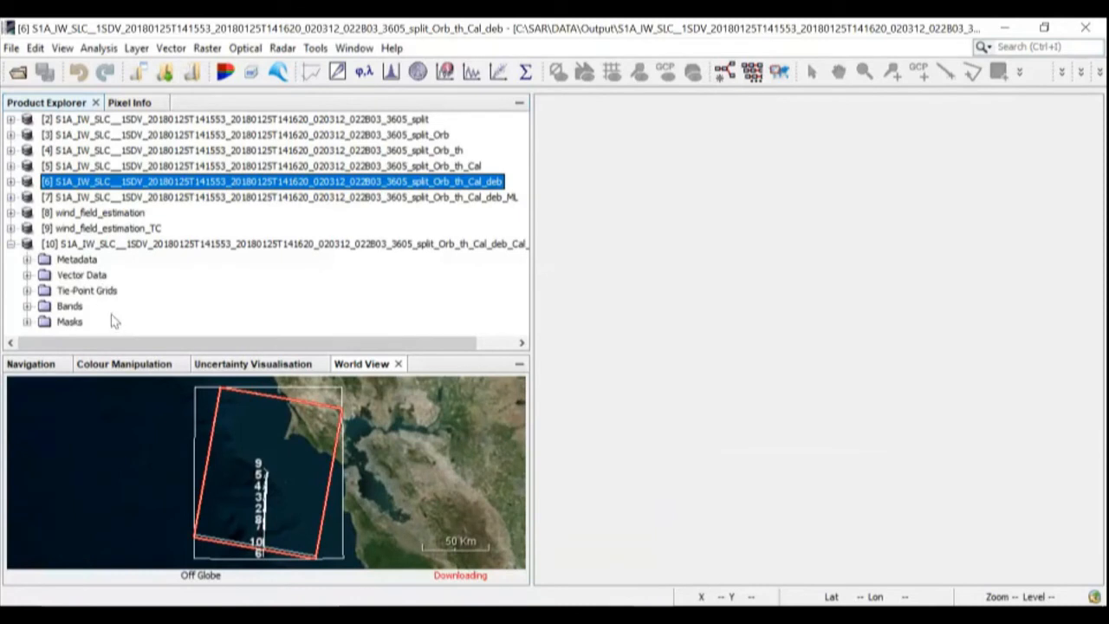
scroll(86, 300, right, 4)
scroll(128, 325, left, 2)
scroll(122, 335, left, 2)
click(27, 321)
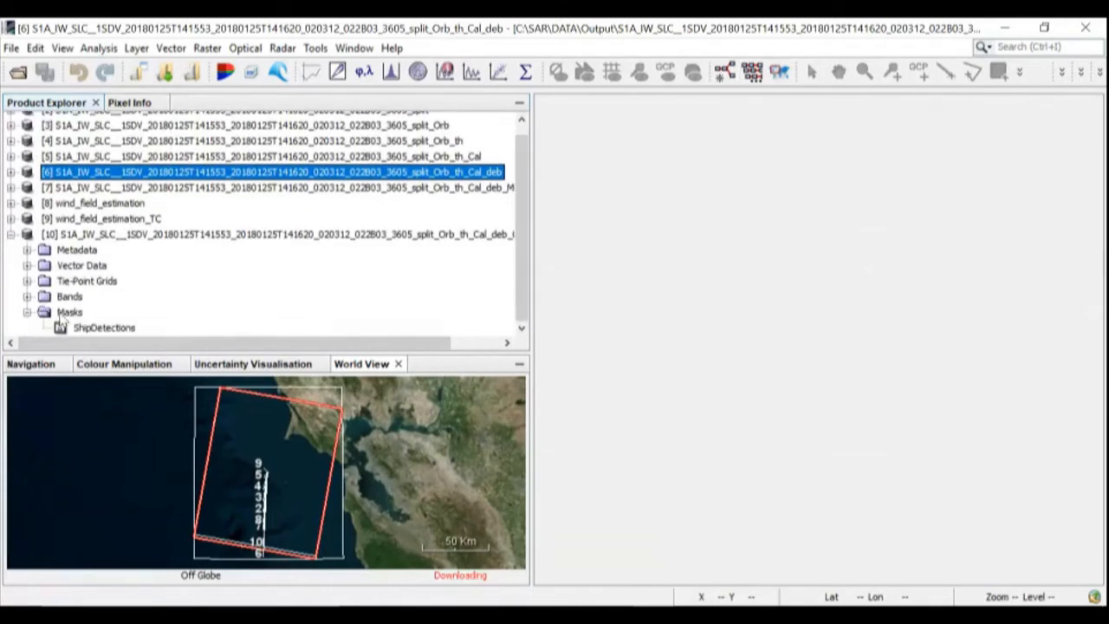
click(28, 314)
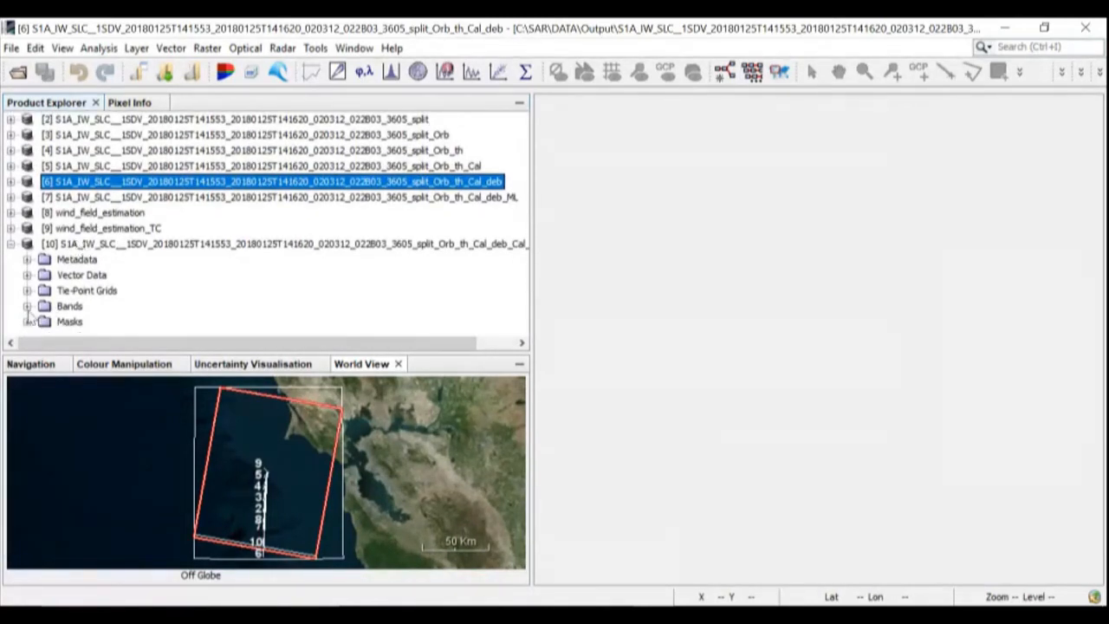
click(27, 306)
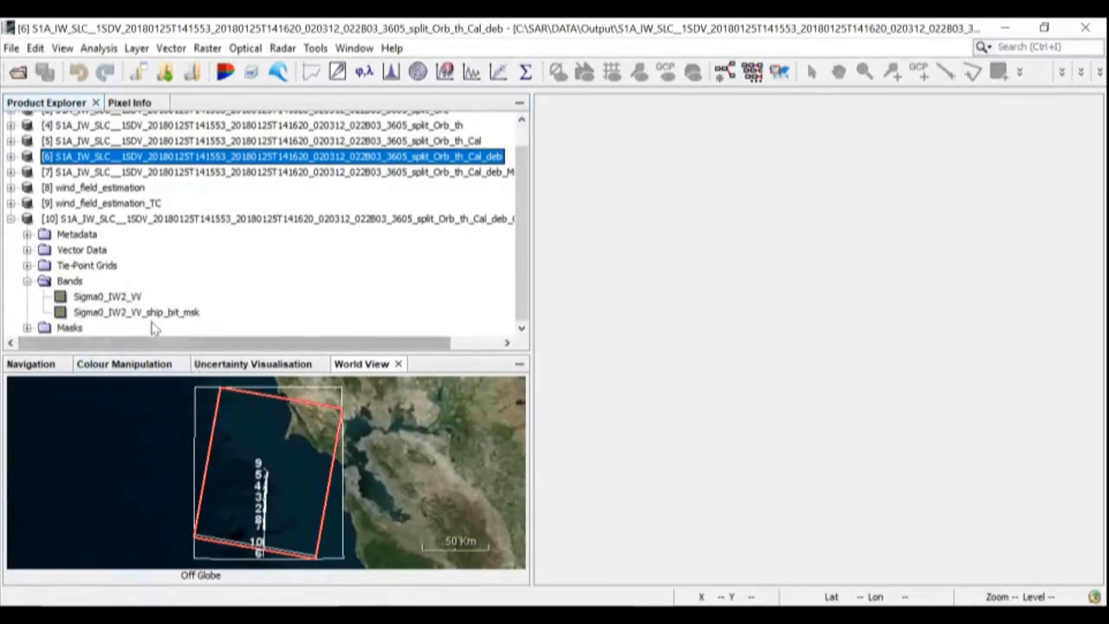
double_click(109, 296)
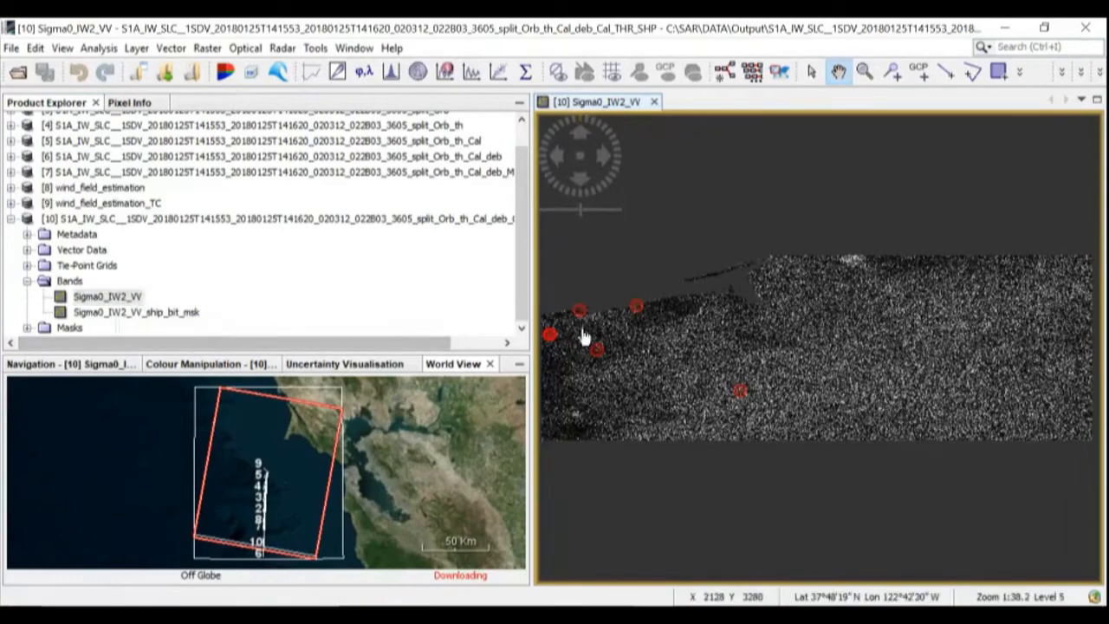
Examine the cluster of ship detections near the left edge of the Sigma0_IW2_VV image against the bright cross-shaped target.
scroll(586, 336, up, 4)
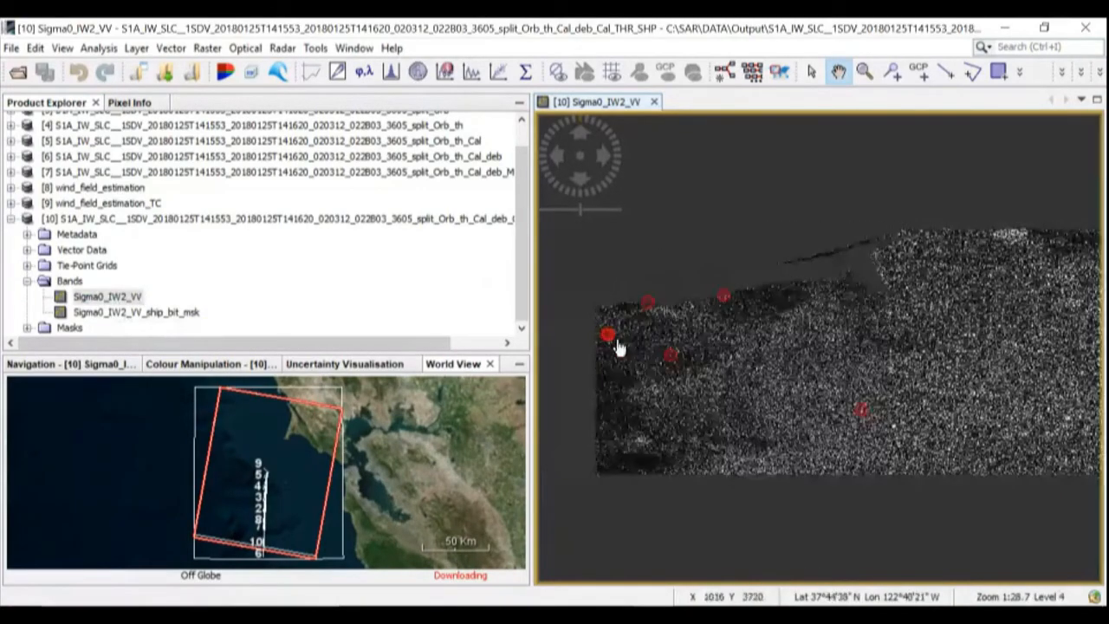
drag(614, 345, 751, 332)
scroll(641, 330, up, 3)
drag(641, 328, 716, 341)
scroll(660, 336, up, 6)
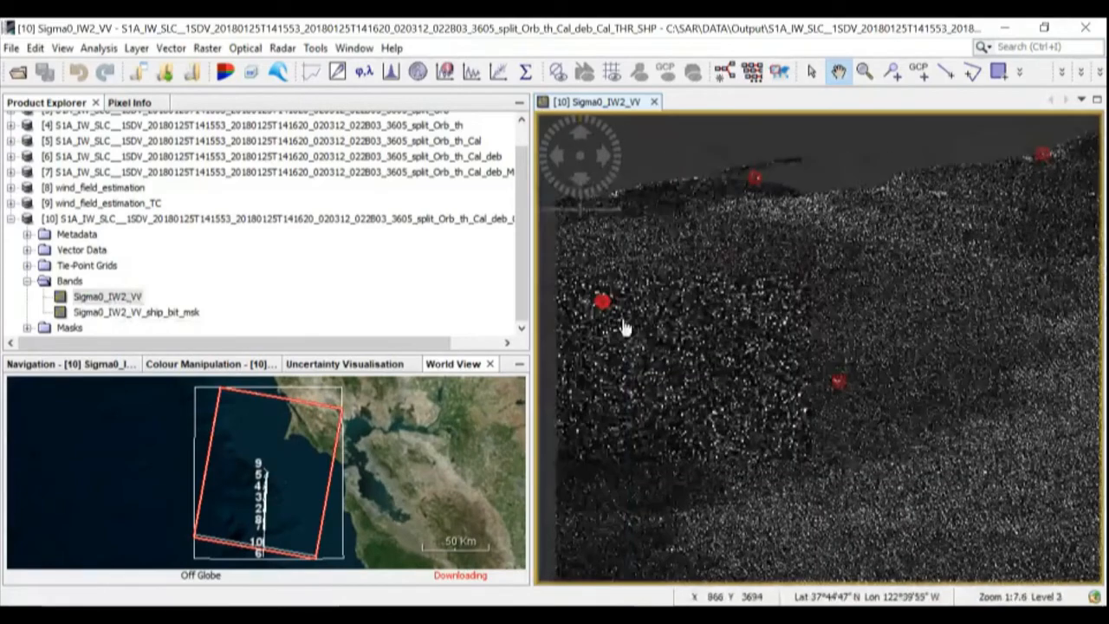
scroll(649, 310, up, 3)
drag(641, 302, 737, 338)
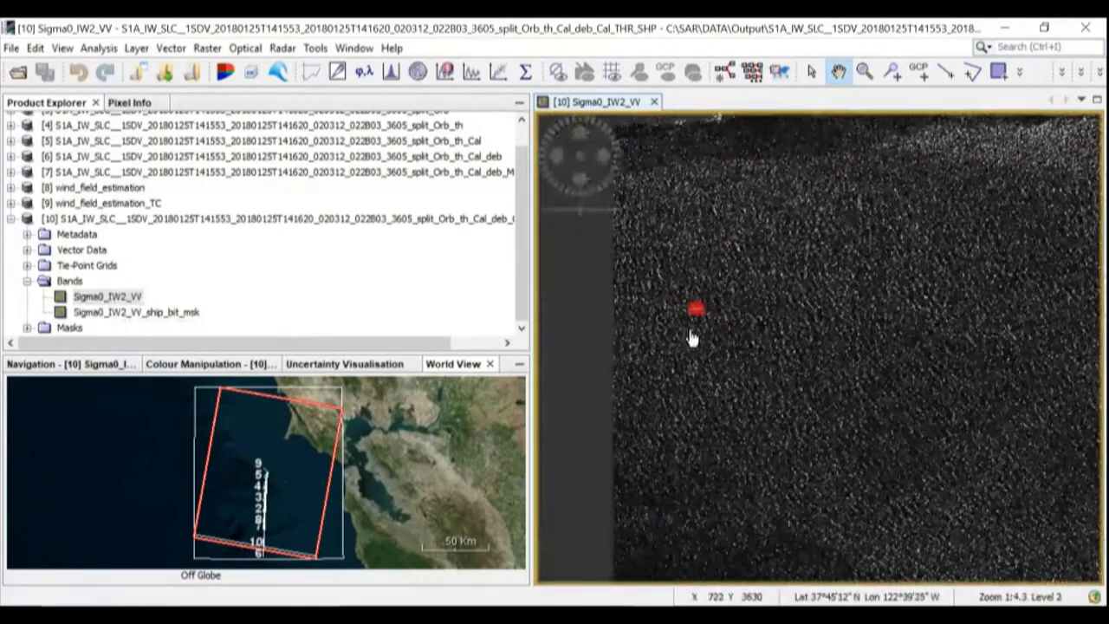
scroll(663, 328, up, 5)
drag(640, 313, 737, 342)
scroll(697, 327, up, 8)
drag(654, 324, 770, 339)
scroll(715, 323, up, 10)
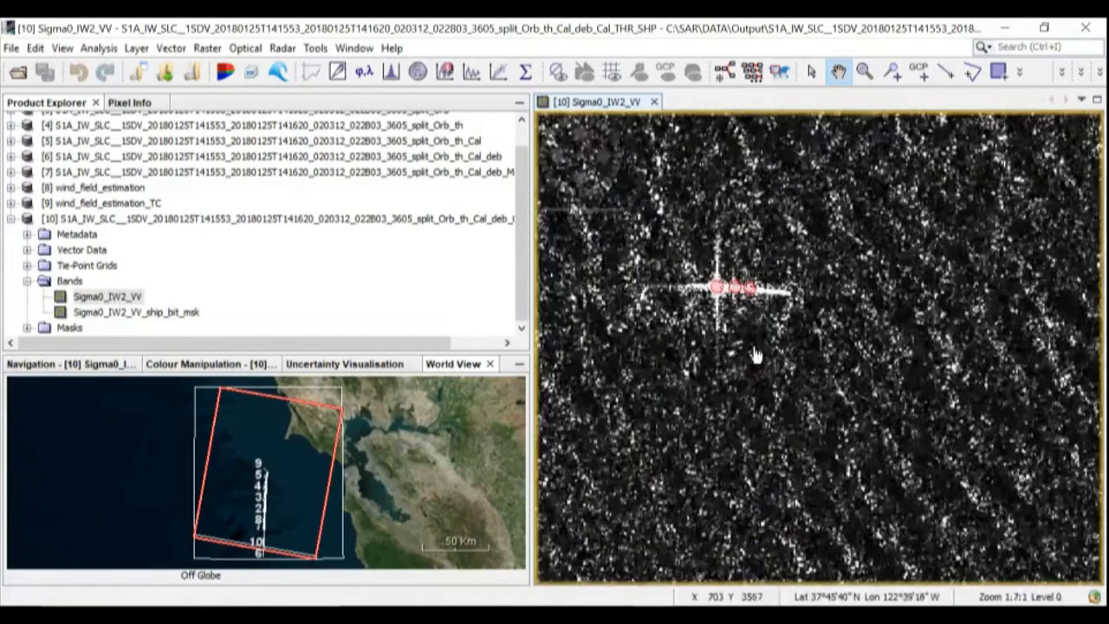
scroll(726, 314, up, 8)
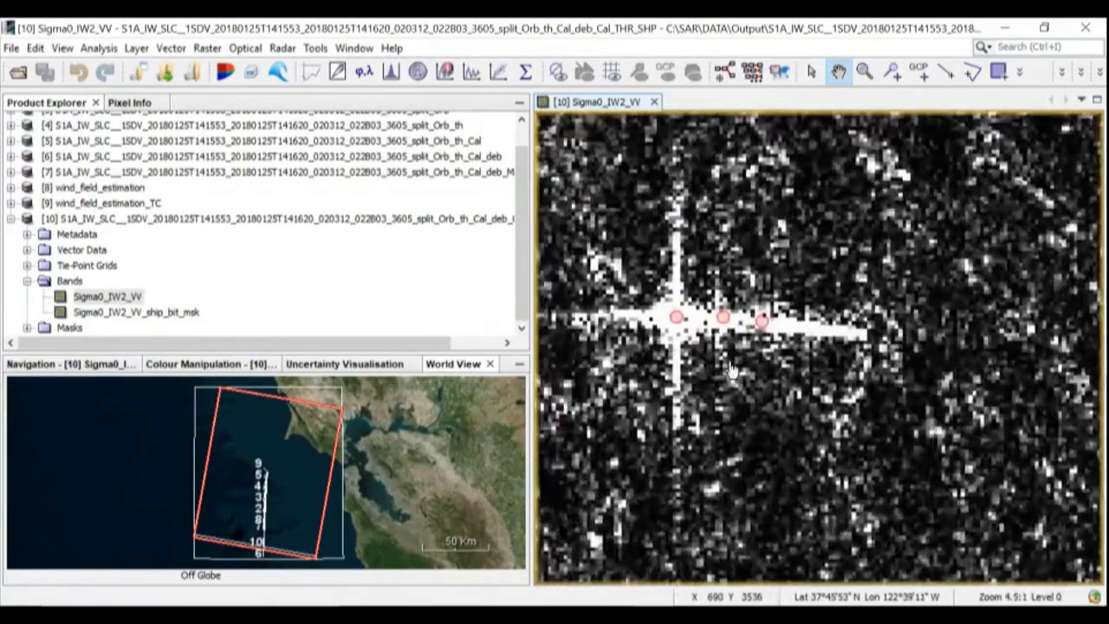
drag(694, 329, 743, 354)
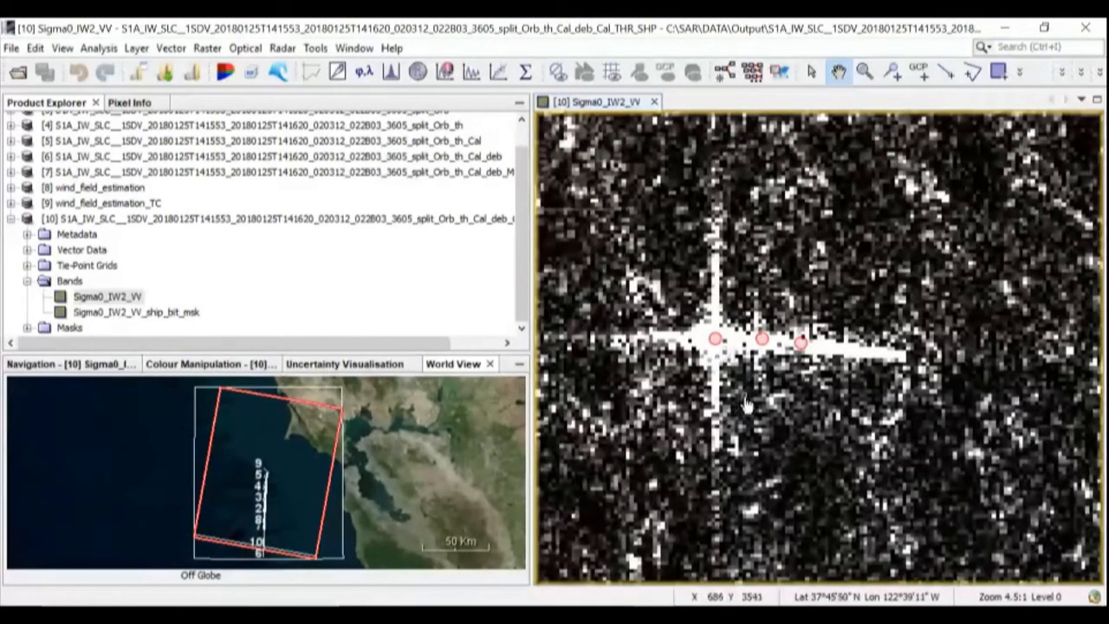
scroll(747, 405, down, 7)
scroll(747, 404, up, 8)
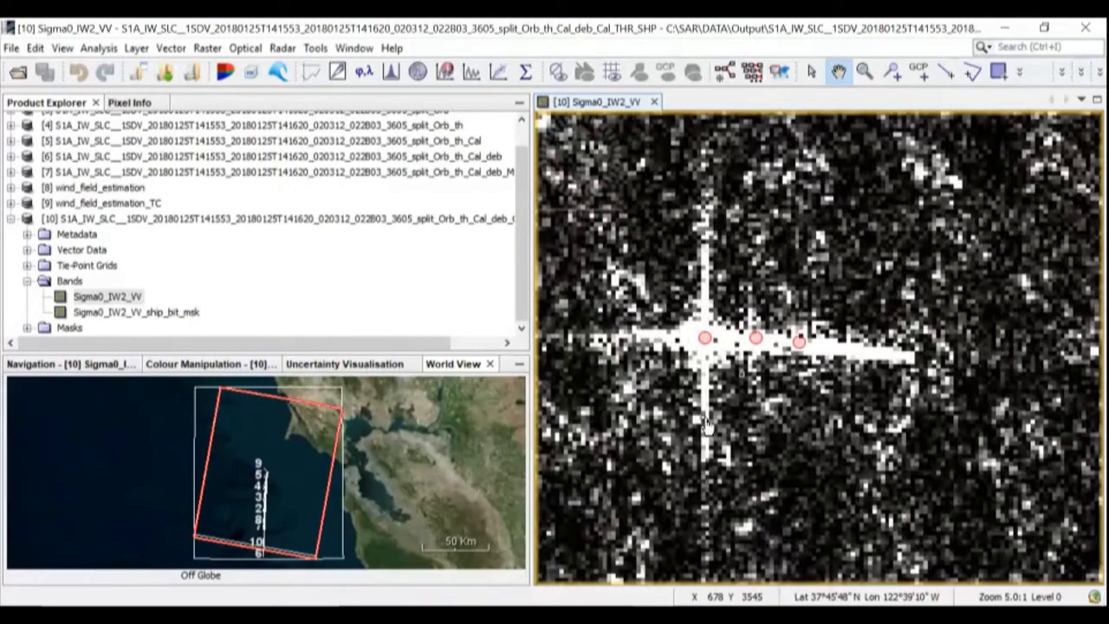
Examine the detection beside the land mask at the narrow inlet along the coast.
scroll(707, 424, down, 10)
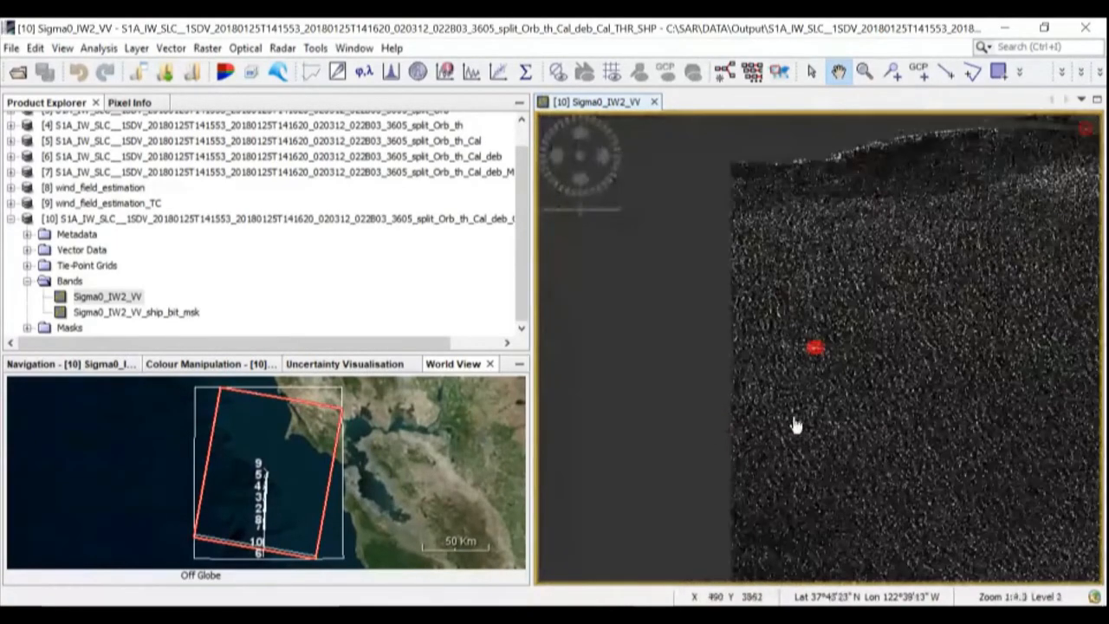
drag(901, 329, 772, 426)
drag(922, 230, 811, 371)
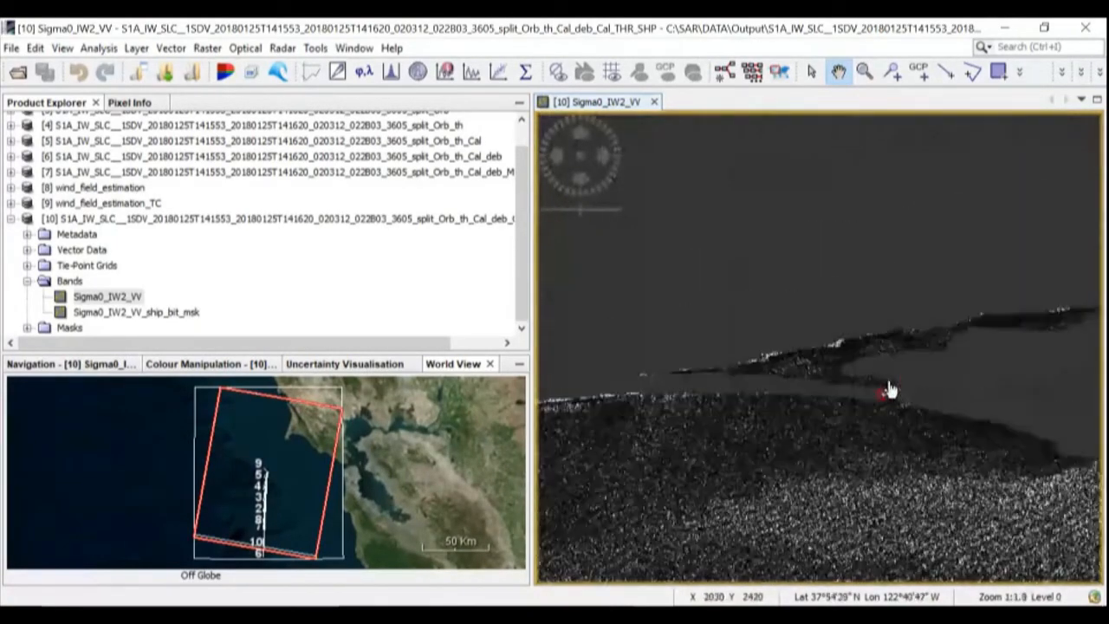
scroll(914, 439, up, 5)
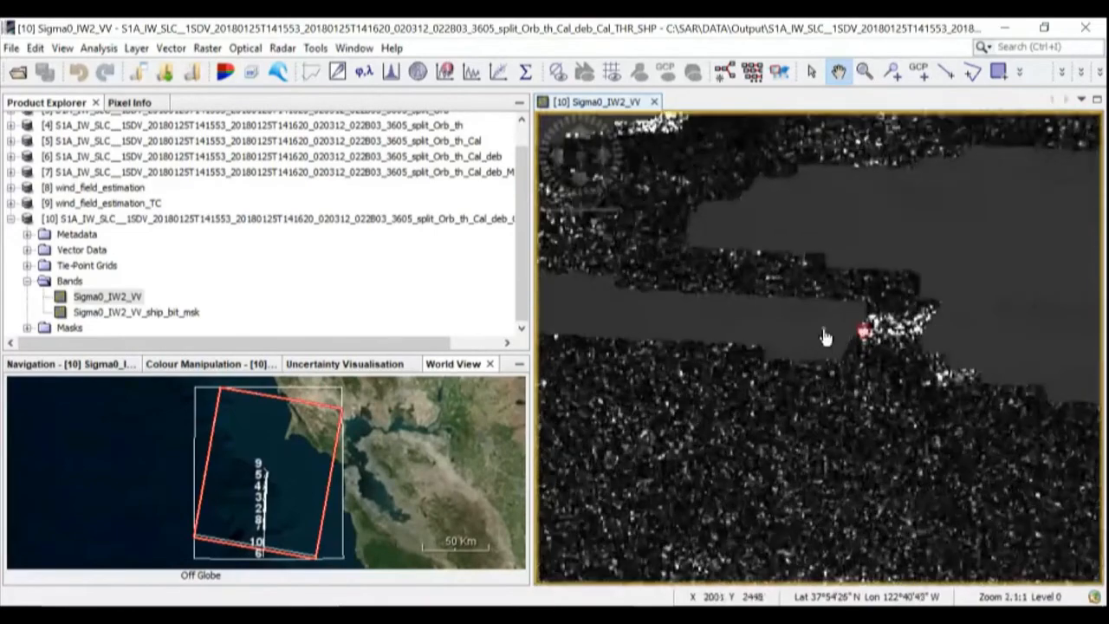
scroll(908, 346, up, 1)
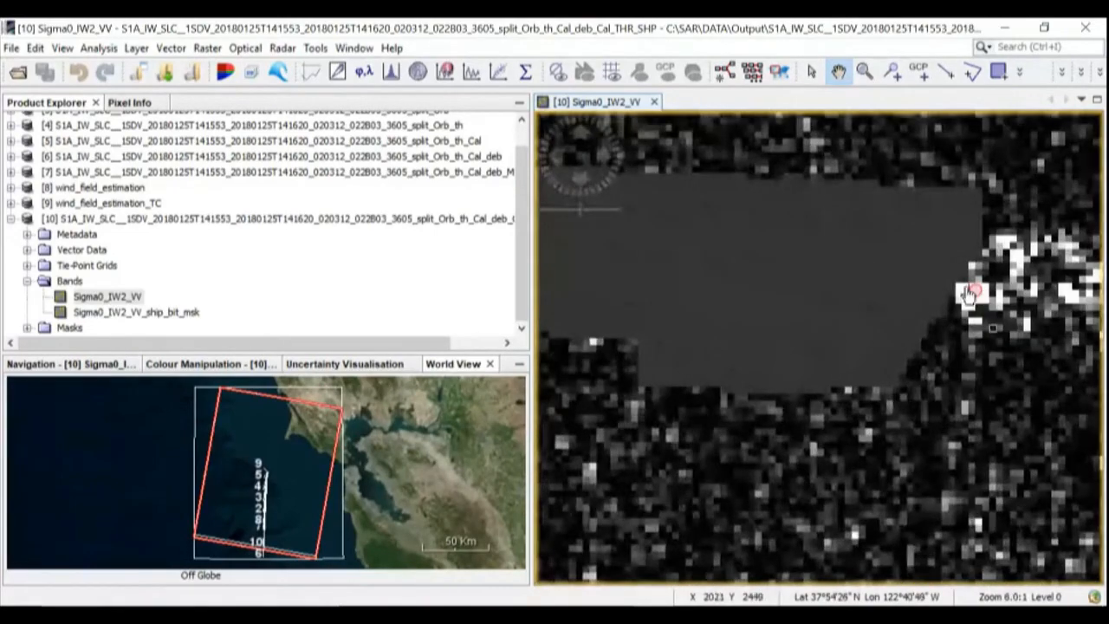
scroll(975, 329, down, 5)
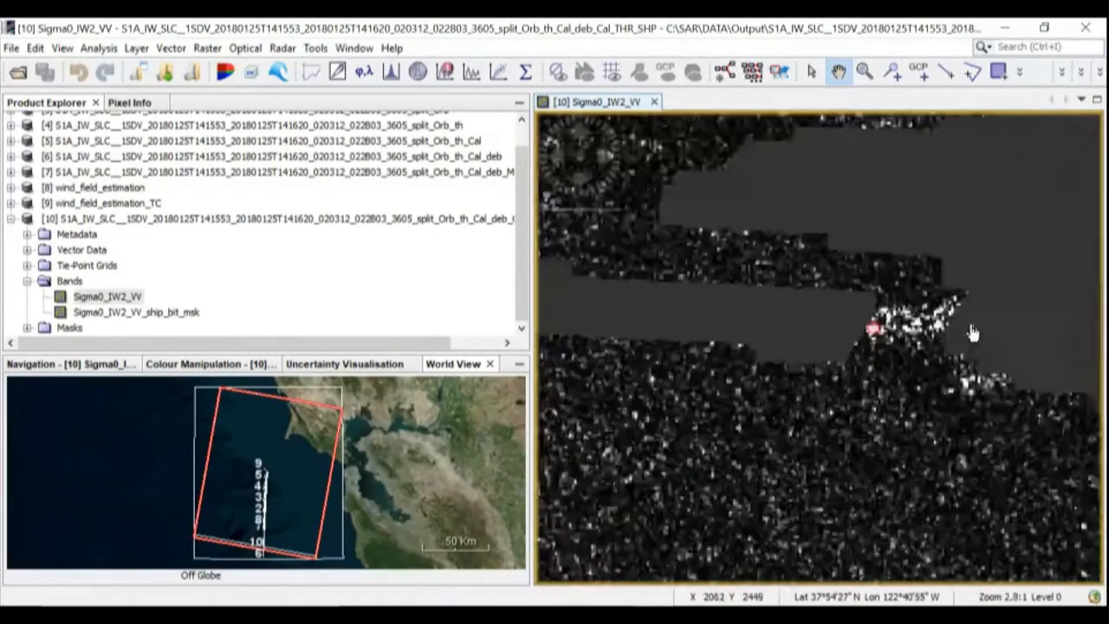
scroll(973, 333, down, 4)
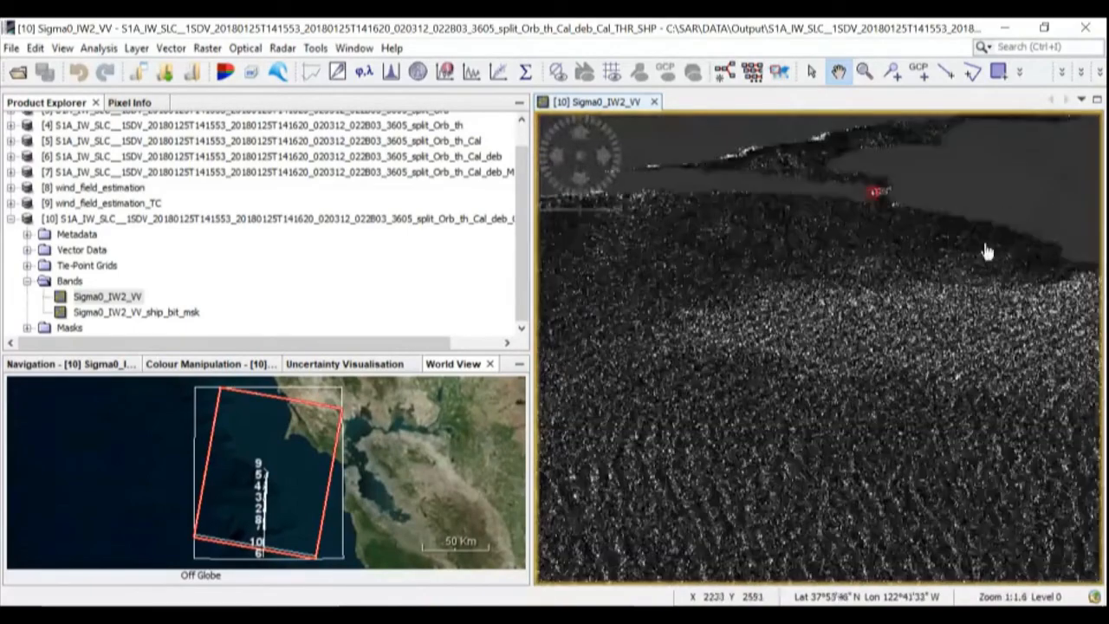
Examine the single detection in open water below the coastal inlet against the bright elongated target.
scroll(854, 354, up, 4)
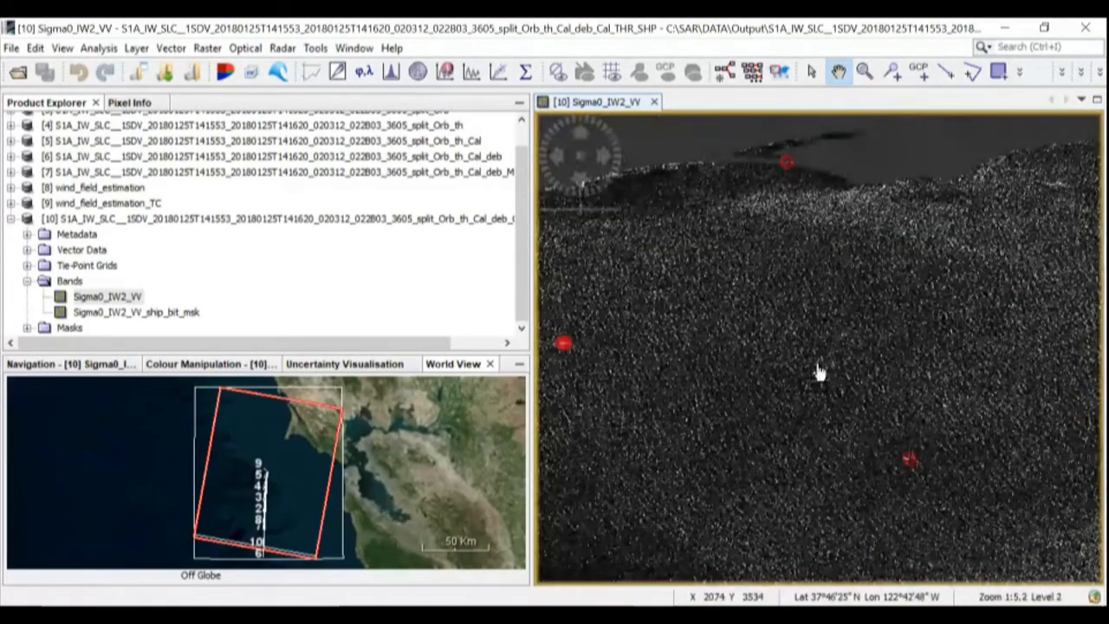
scroll(872, 408, up, 4)
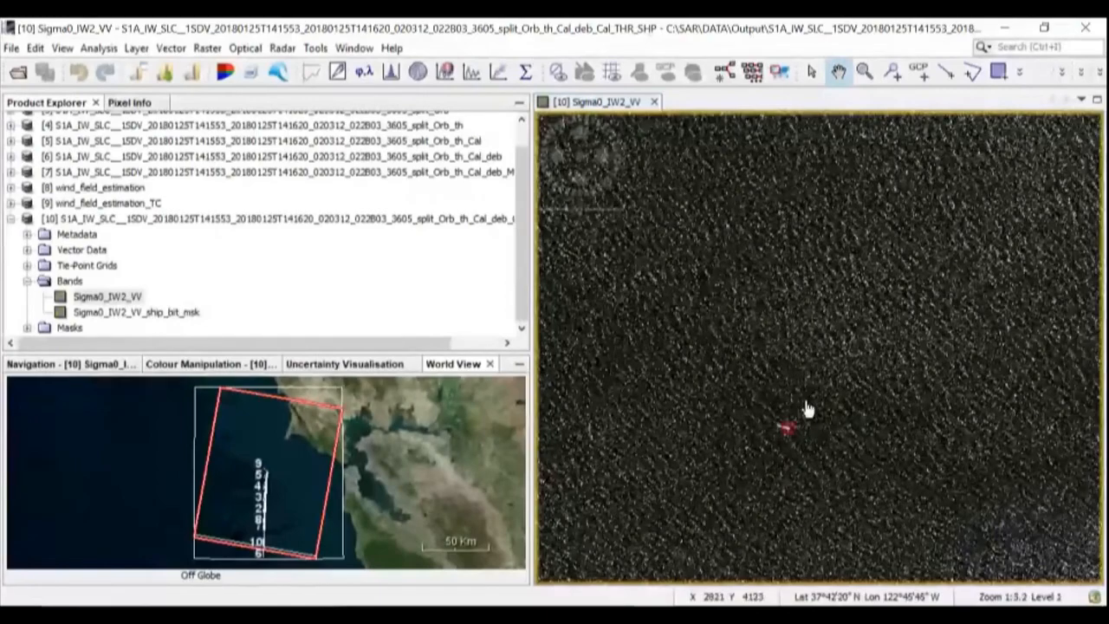
scroll(765, 496, up, 4)
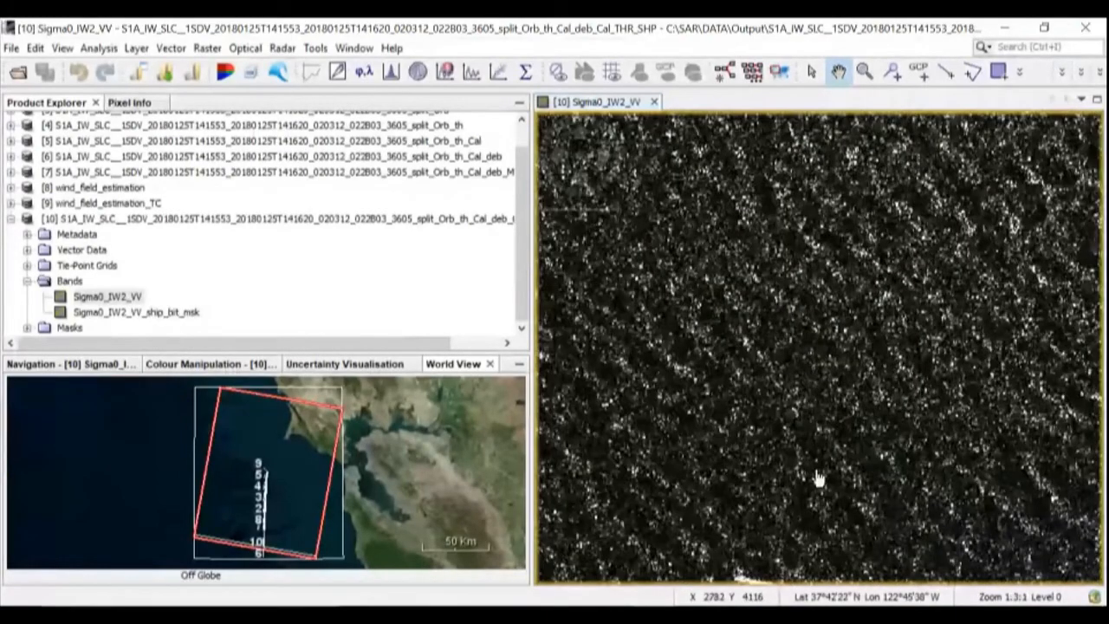
scroll(776, 443, up, 10)
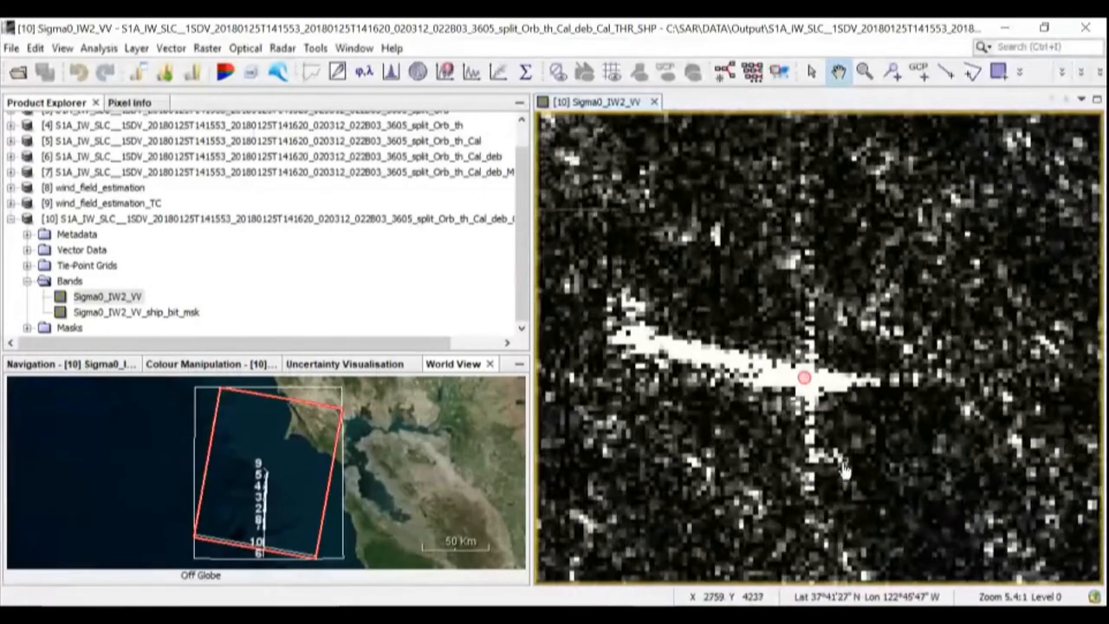
scroll(844, 471, down, 15)
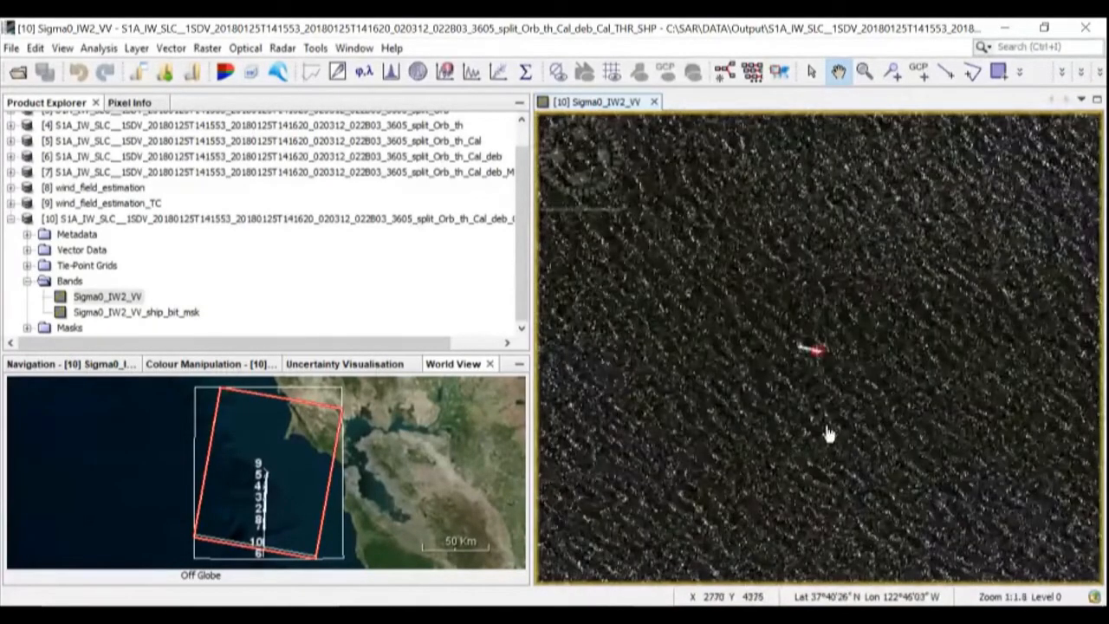
Examine the detection on the shoreline farther along the coast, at the edge of the land mask.
scroll(818, 414, down, 4)
drag(848, 390, 677, 402)
drag(832, 332, 815, 371)
scroll(788, 381, up, 4)
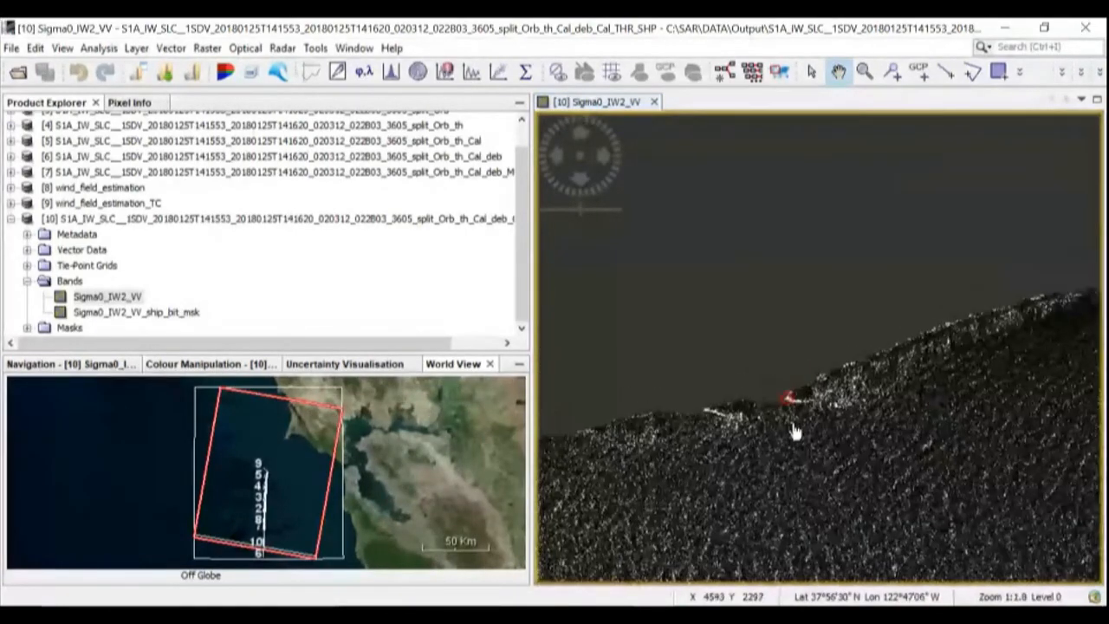
scroll(761, 453, up, 15)
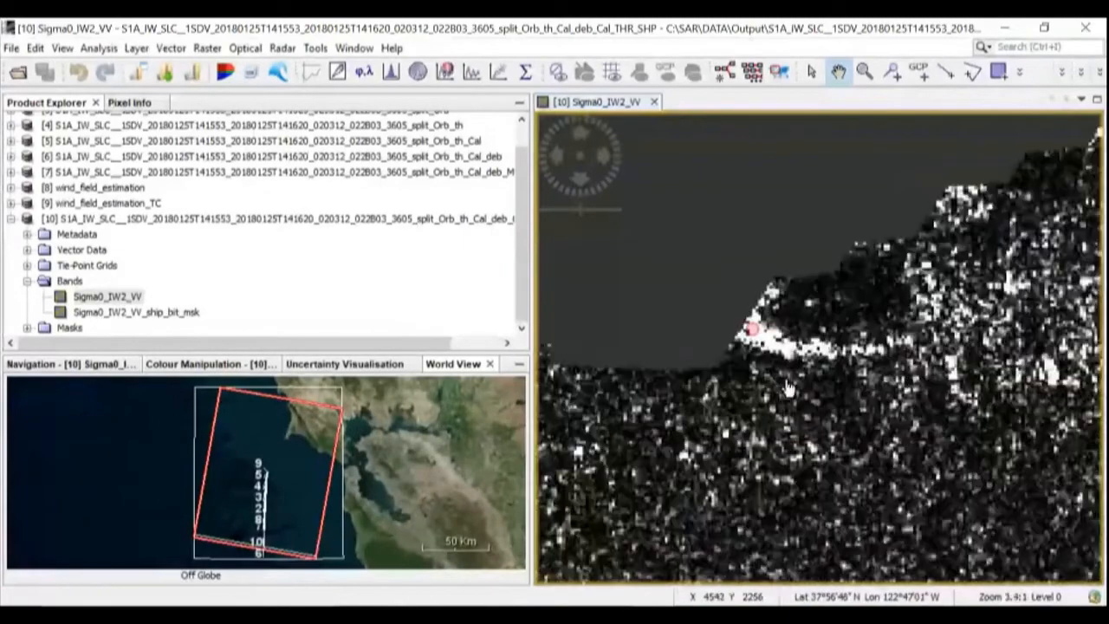
scroll(780, 390, down, 20)
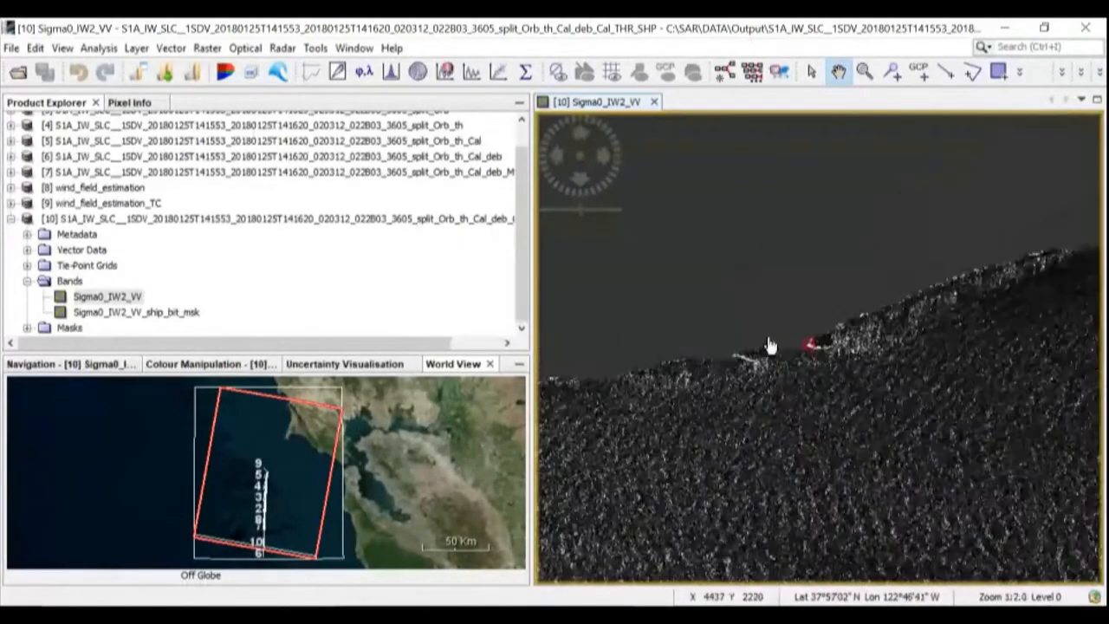
Examine the isolated detection far offshore, in the middle of the open water.
scroll(824, 446, up, 2)
scroll(940, 464, up, 2)
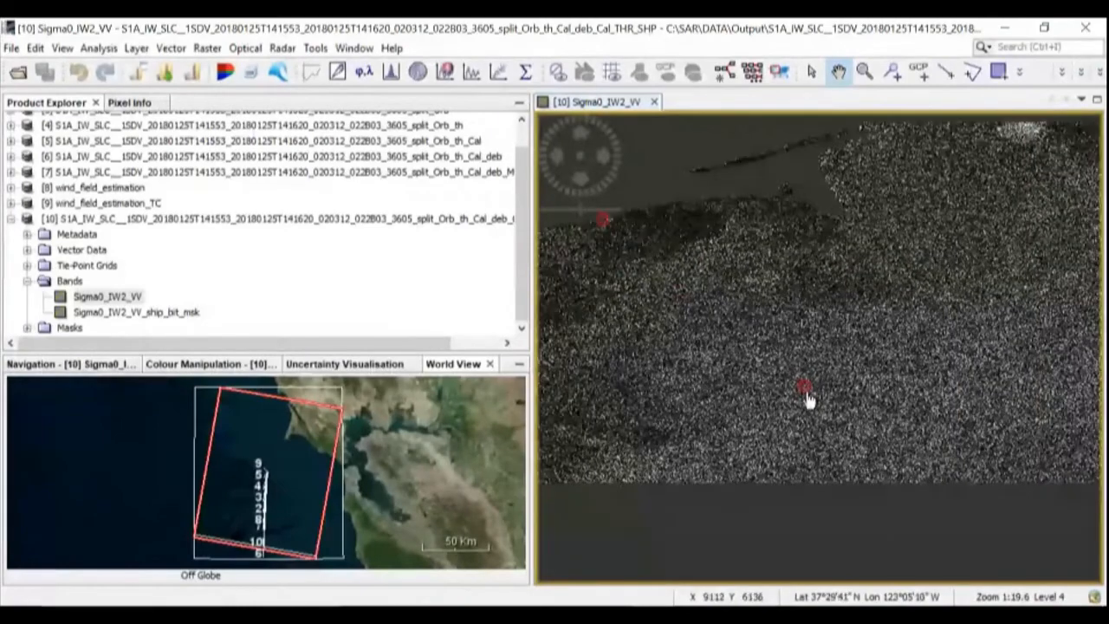
scroll(814, 420, up, 3)
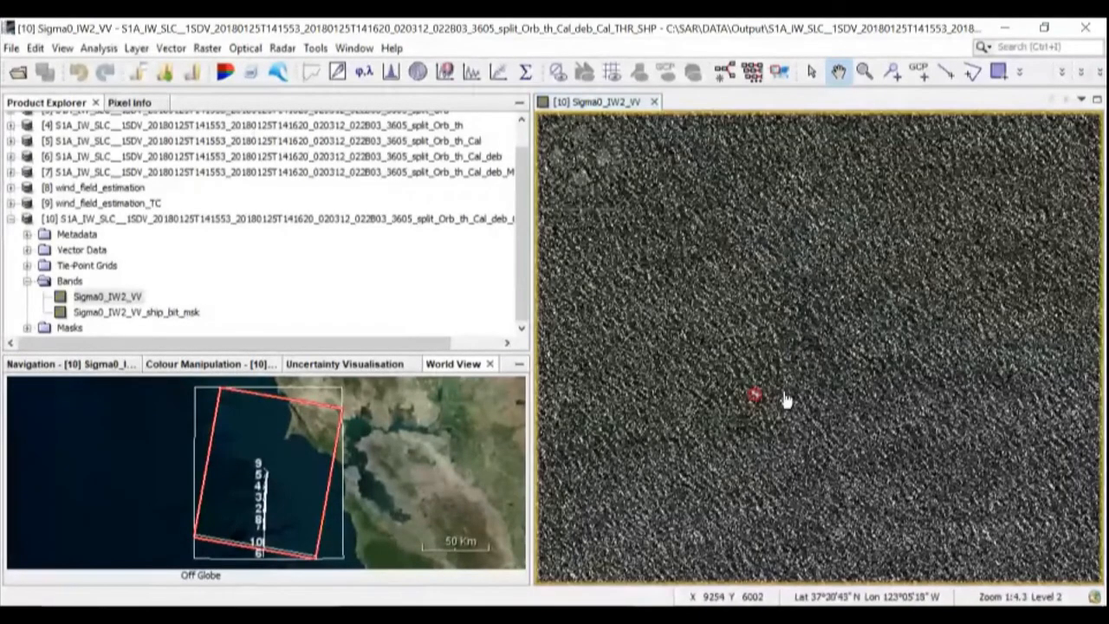
scroll(785, 399, up, 3)
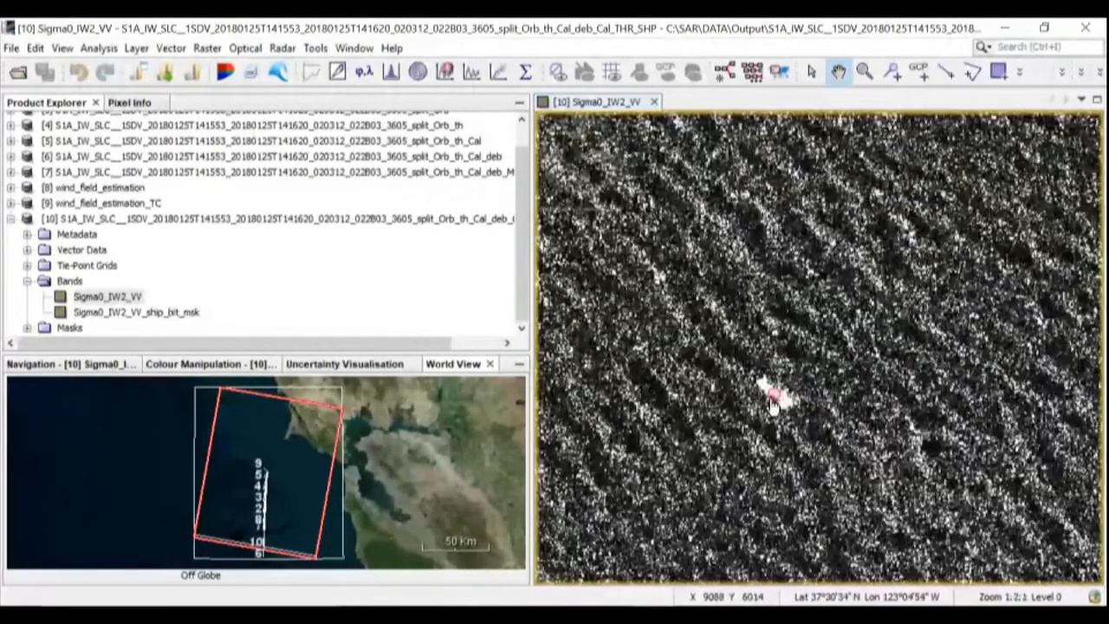
scroll(786, 397, down, 4)
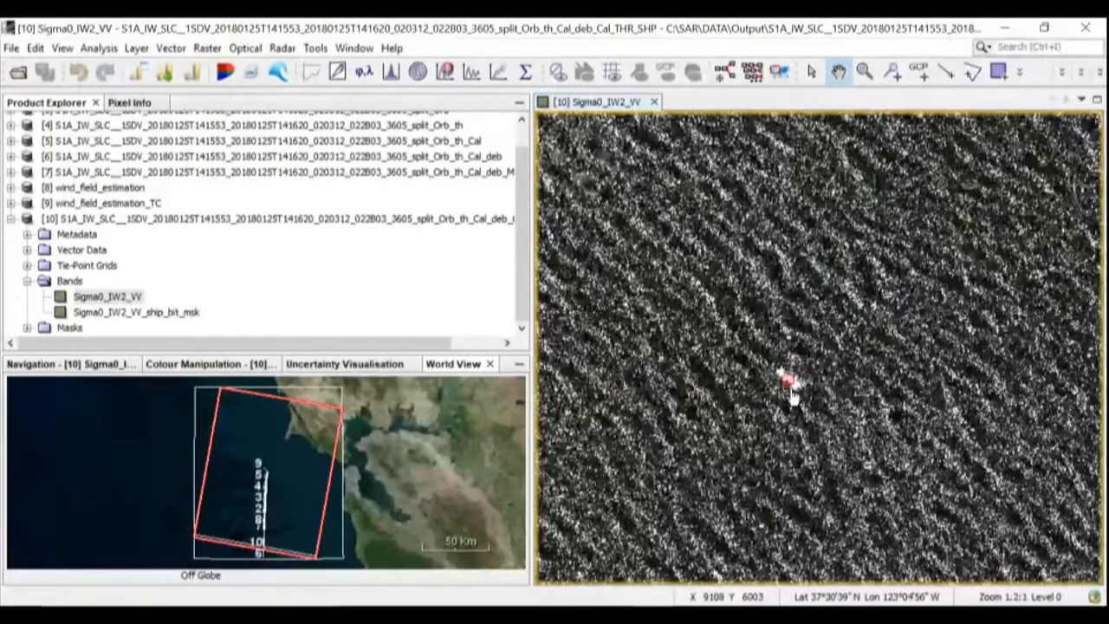
Open the placemark table of the ShipDetections vector data in the ship detection product.
drag(753, 387, 728, 450)
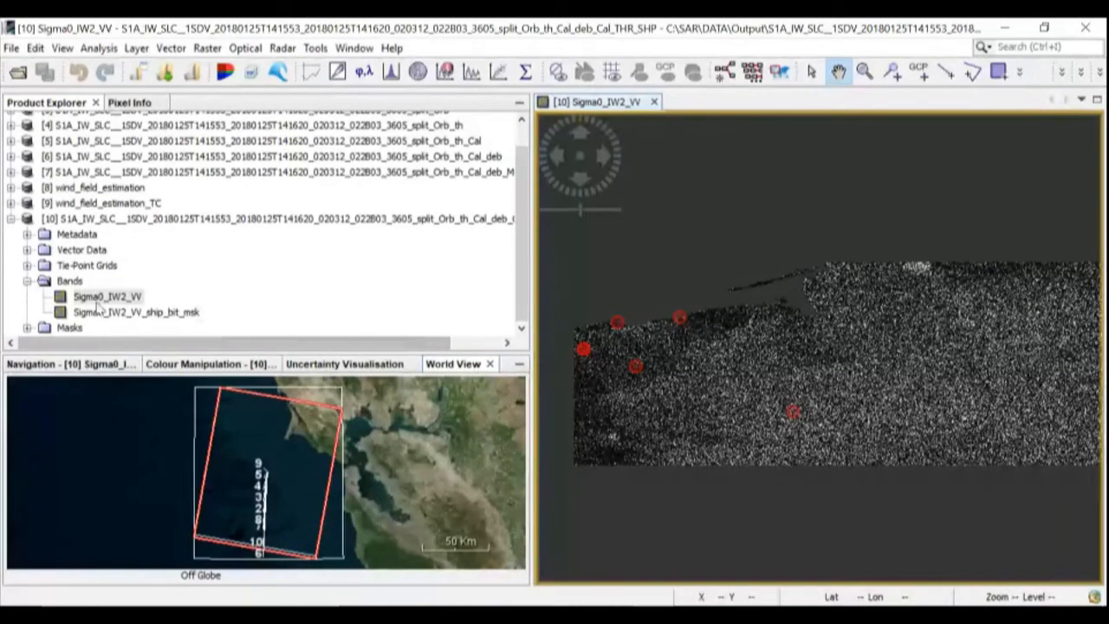
click(27, 250)
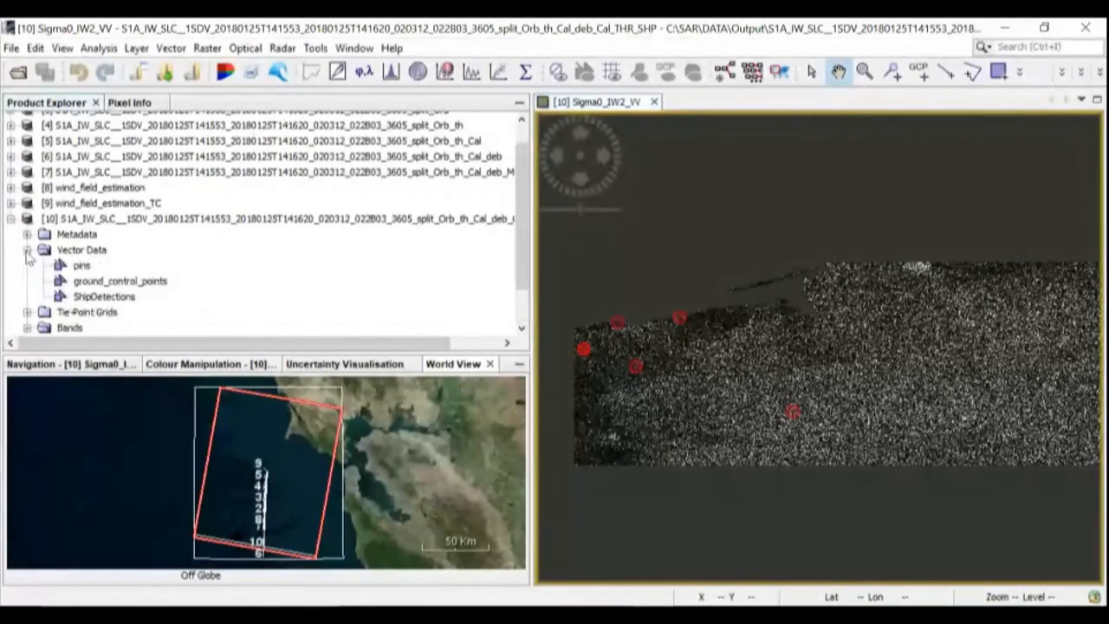
click(114, 297)
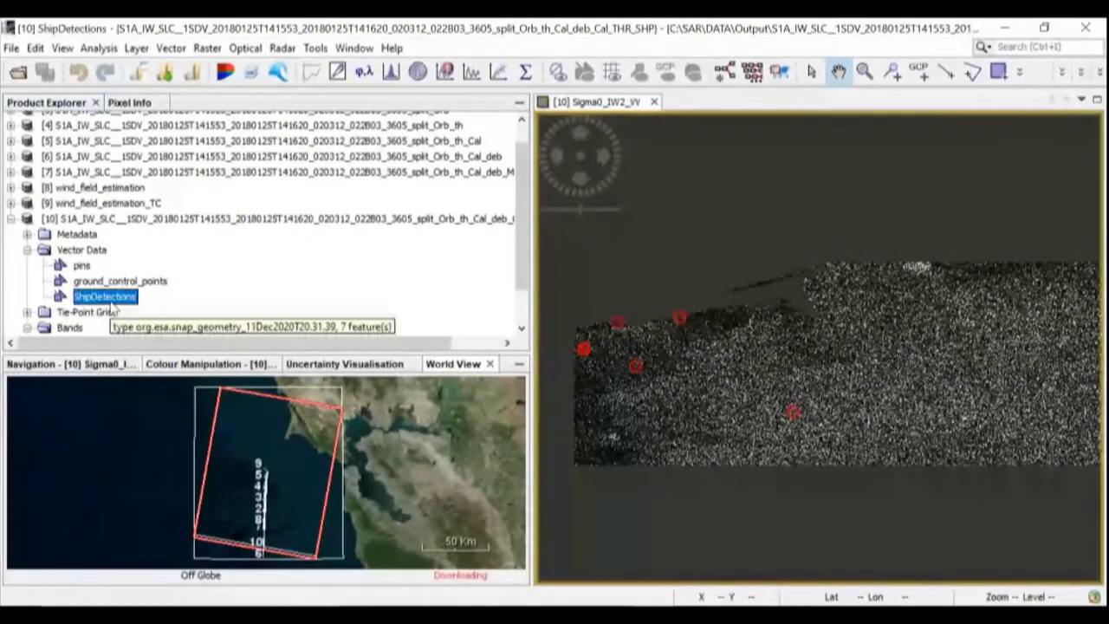
right_click(119, 299)
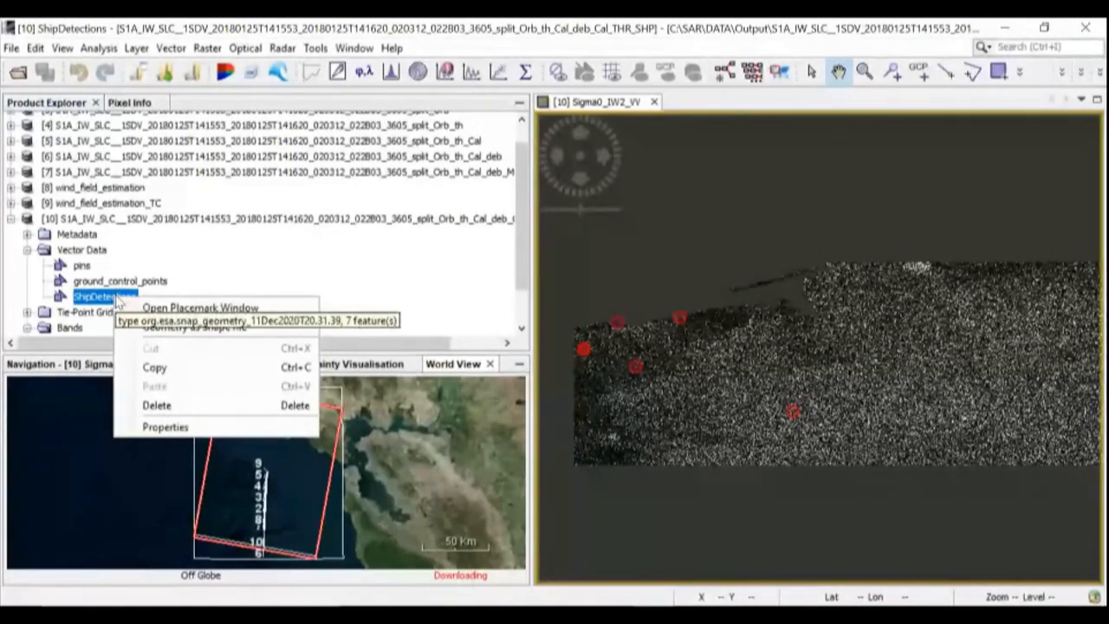
click(170, 310)
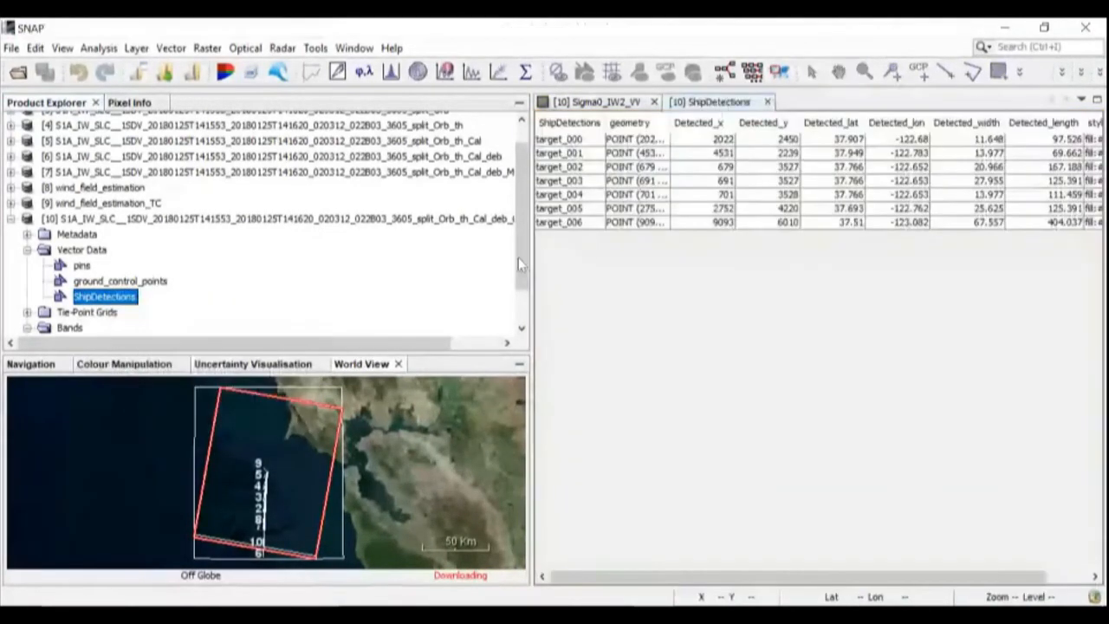
Examine the detected coordinates, width and length of the listed ship targets in the table.
click(718, 140)
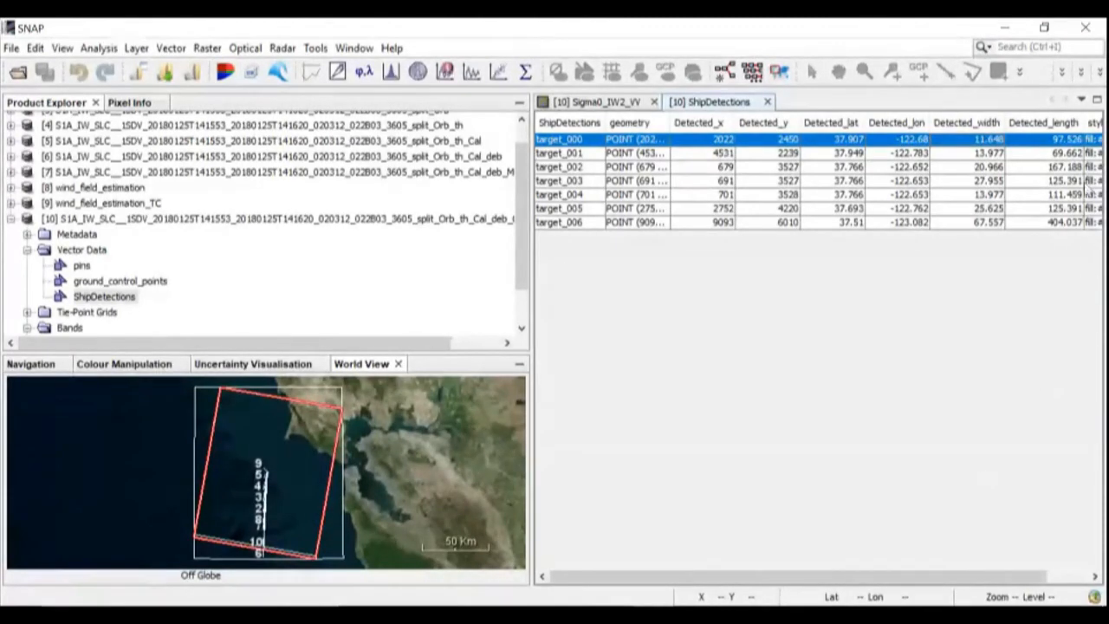
click(1071, 166)
click(1071, 194)
click(1067, 222)
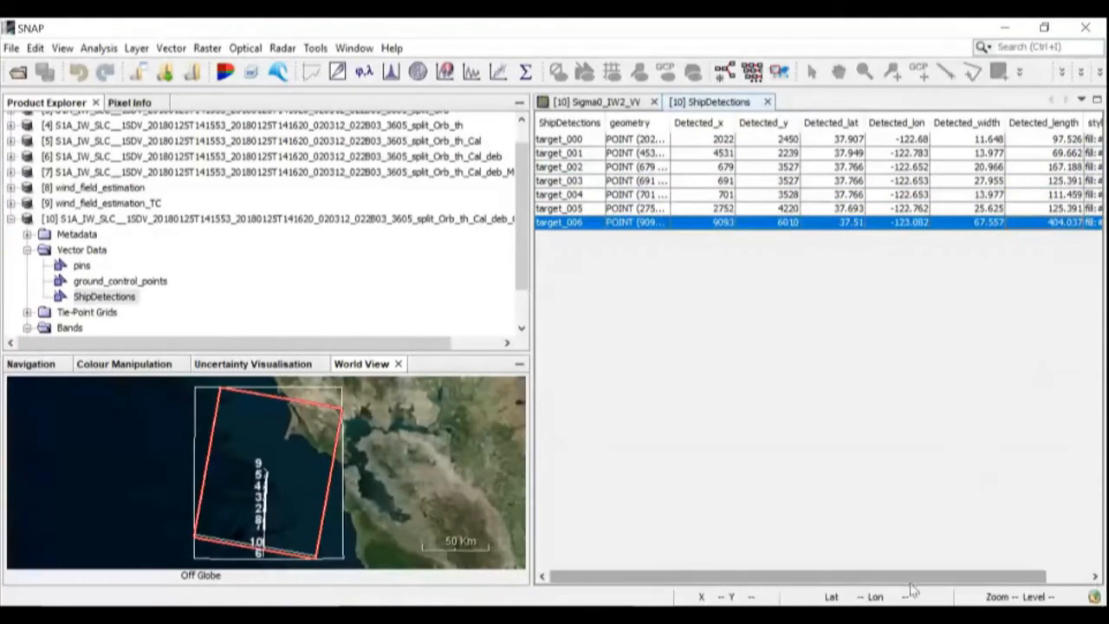
drag(906, 577, 857, 593)
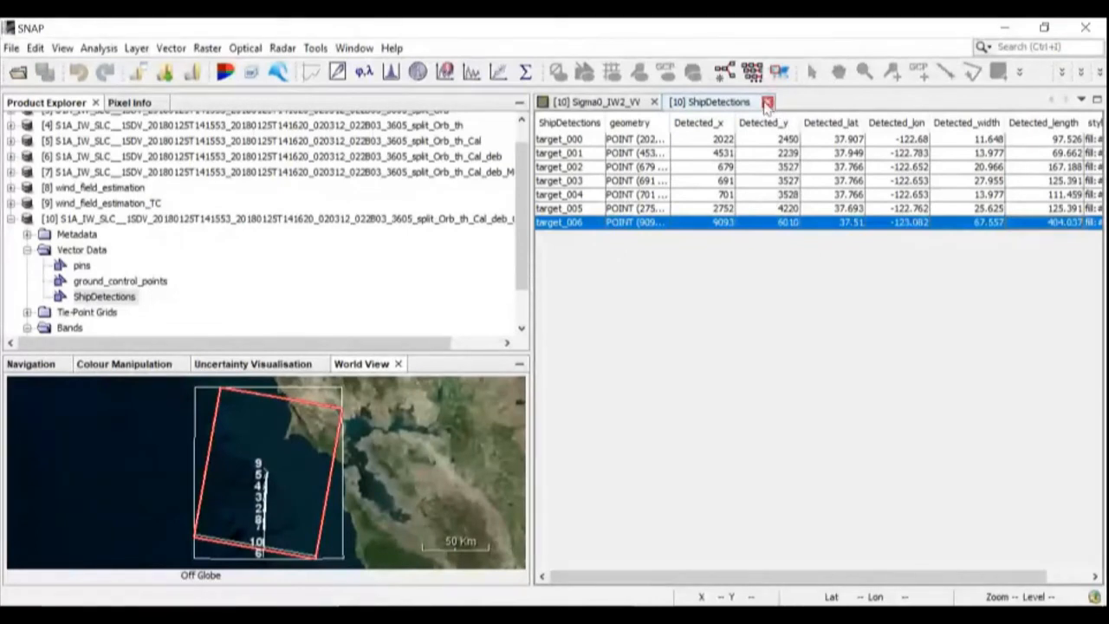
Go through the target identifiers from target_000 to target_006 and close the ShipDetections table.
click(565, 155)
click(567, 170)
click(564, 183)
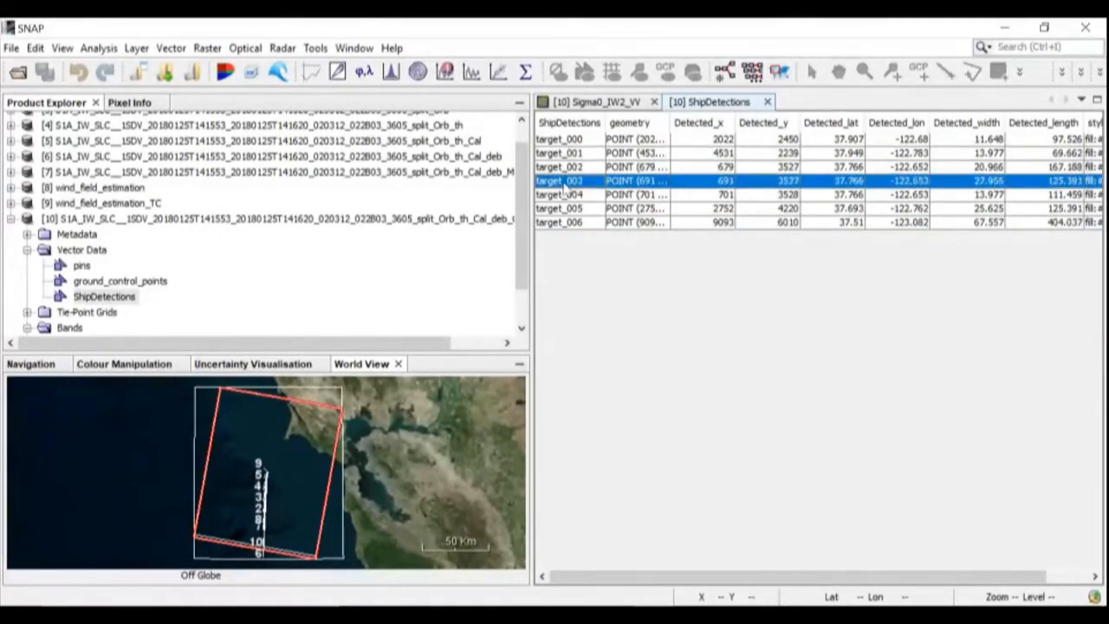
click(566, 195)
click(566, 209)
click(566, 223)
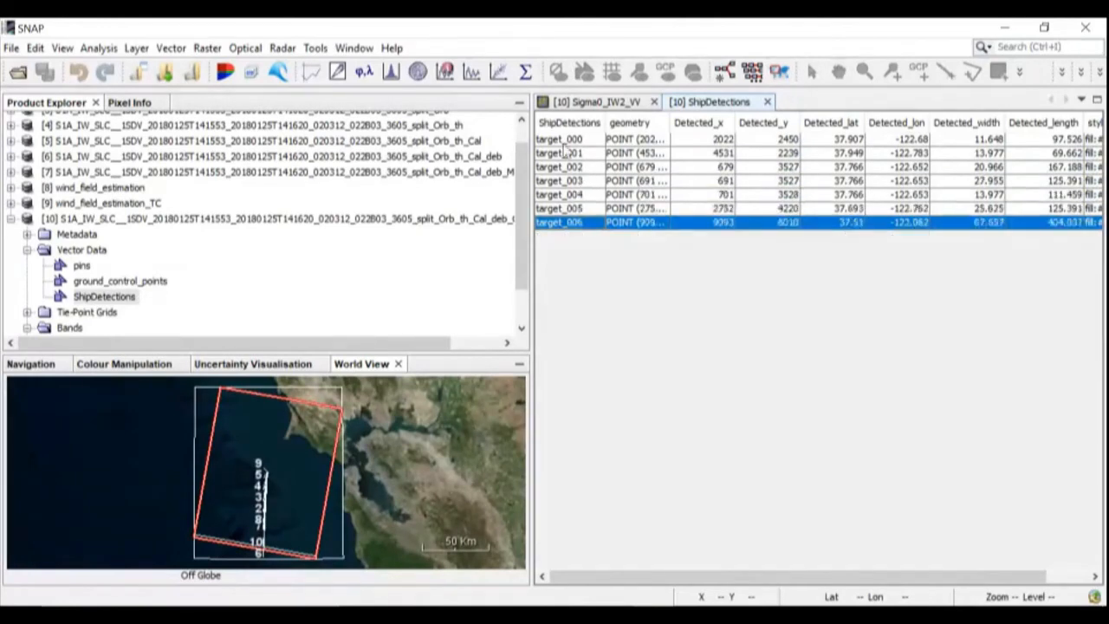
click(564, 141)
click(767, 101)
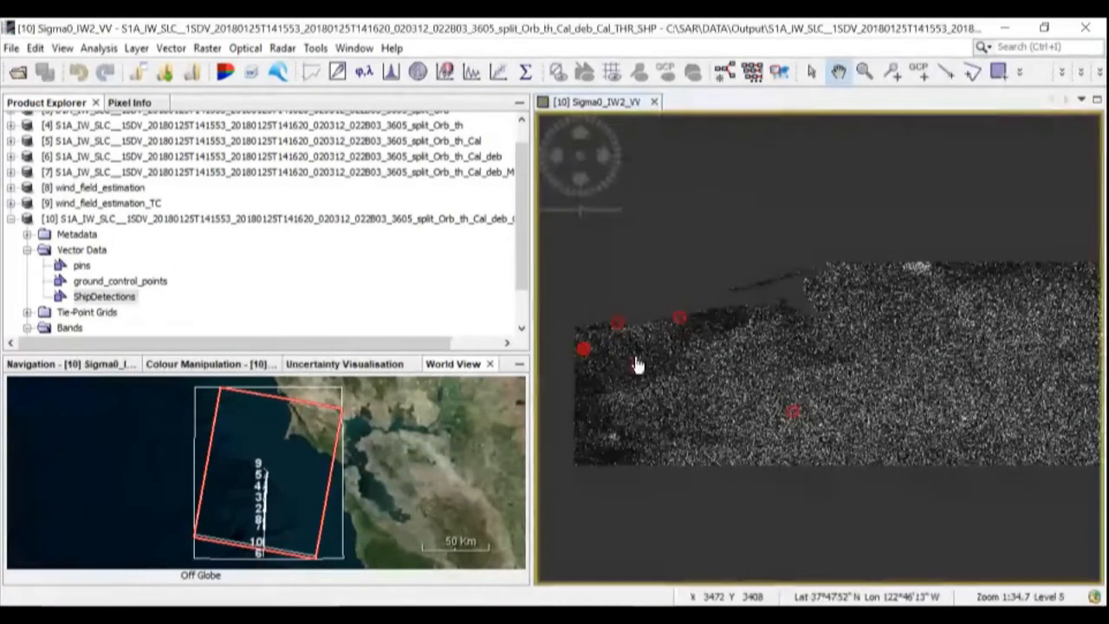
Review how the ship detections are distributed over the whole Sigma0_IW2_VV scene.
scroll(738, 404, up, 4)
drag(733, 426, 890, 321)
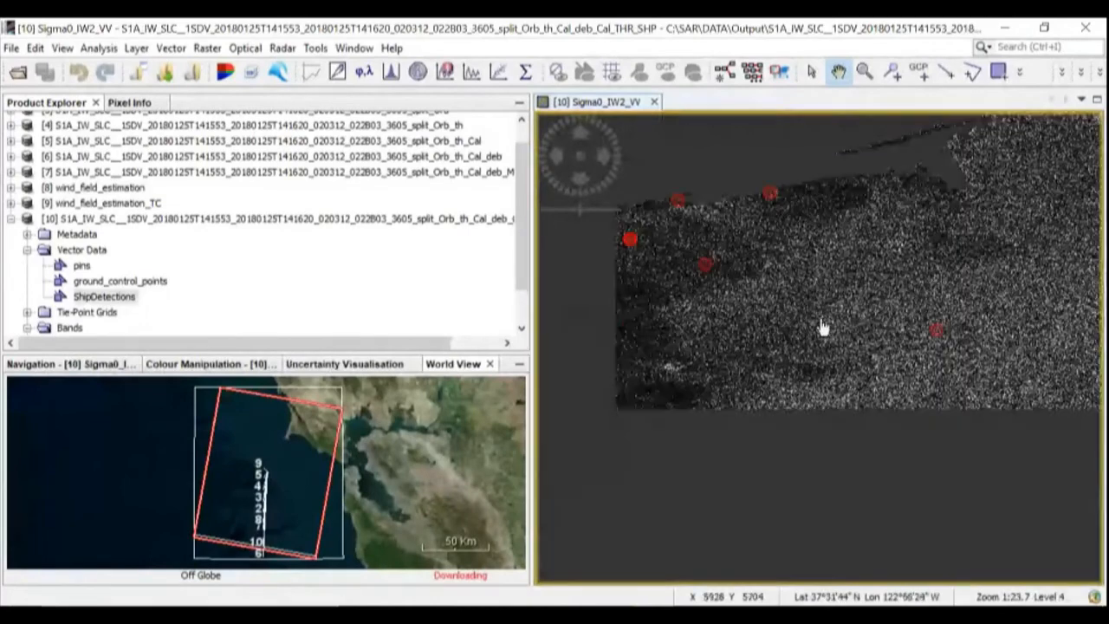
scroll(869, 324, down, 10)
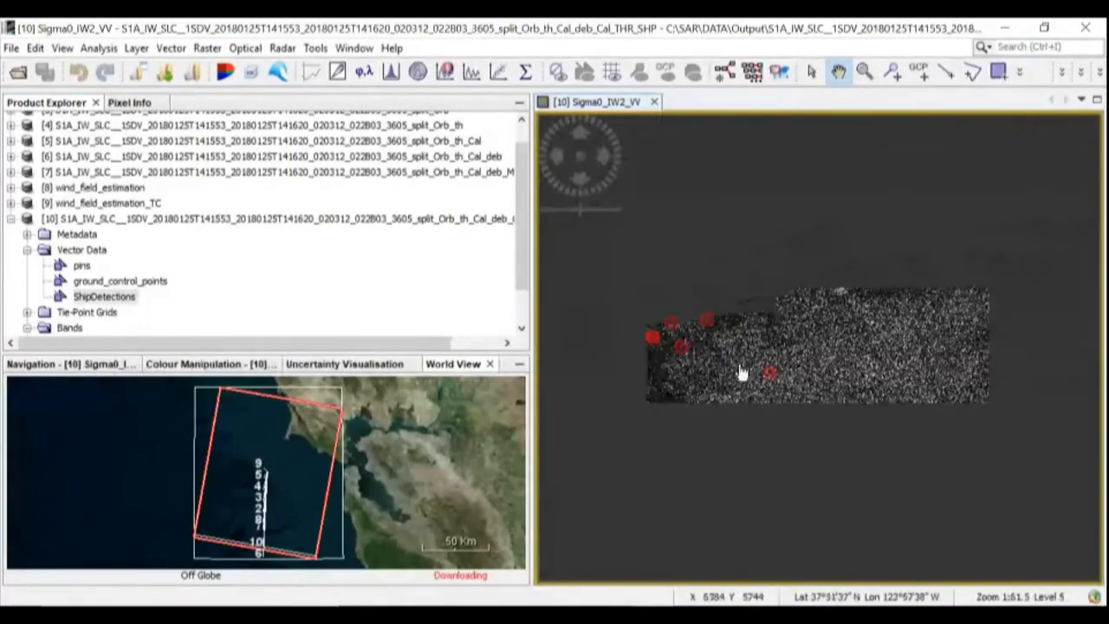
scroll(842, 368, down, 1)
drag(826, 359, 790, 401)
scroll(762, 418, up, 2)
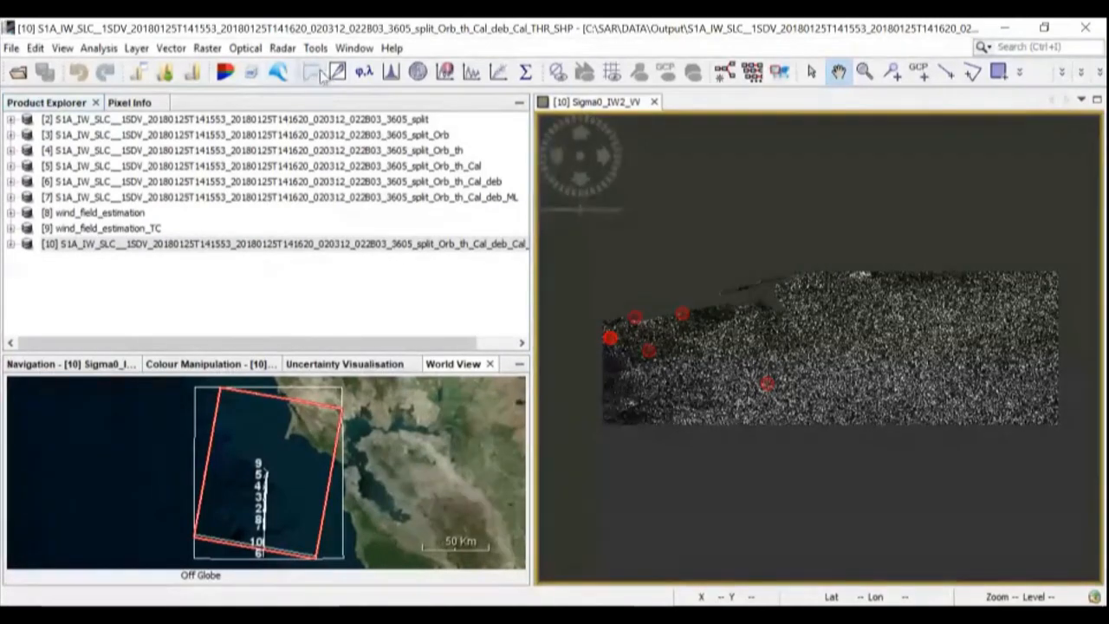
Start Oil Spill Detection with the multilooked, debursted and calibrated product [7] as the source product.
click(281, 48)
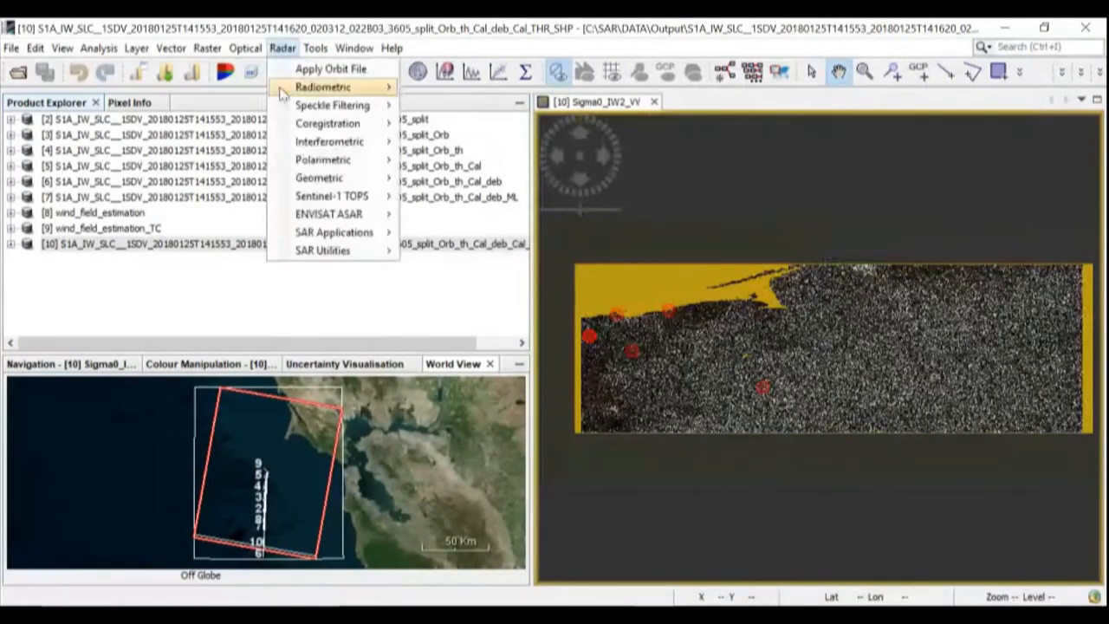
mouse_move(356, 234)
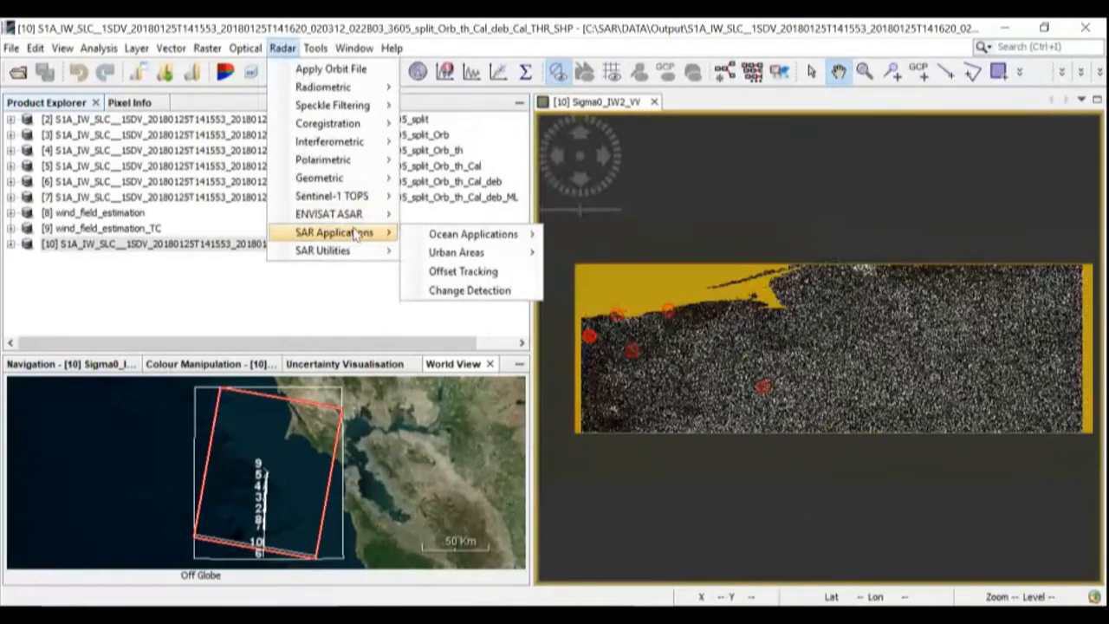
mouse_move(495, 242)
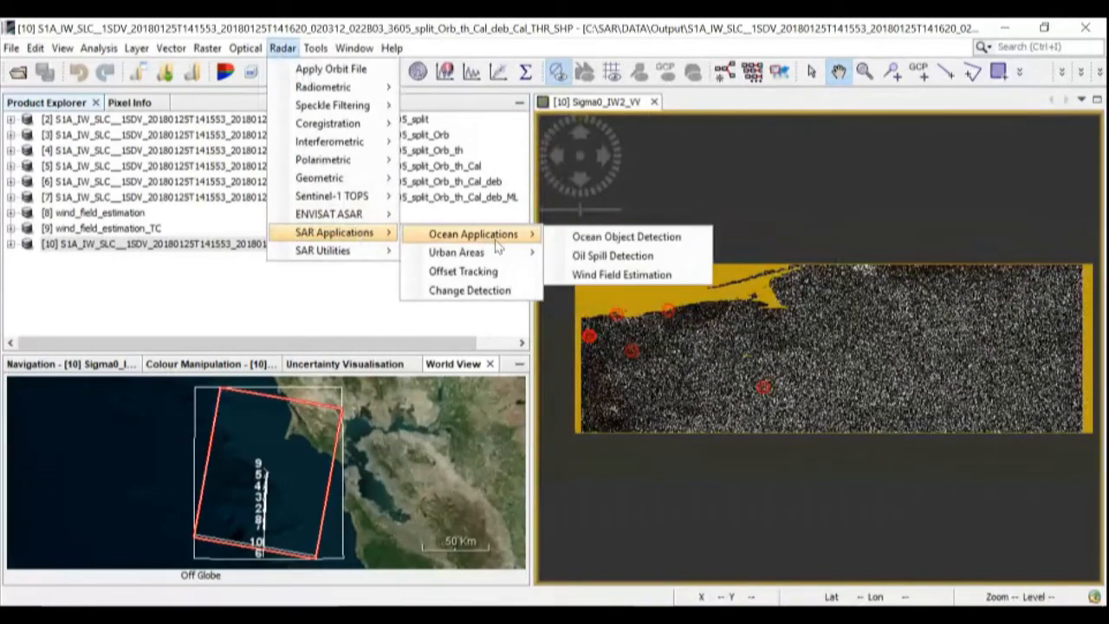
click(645, 256)
click(589, 191)
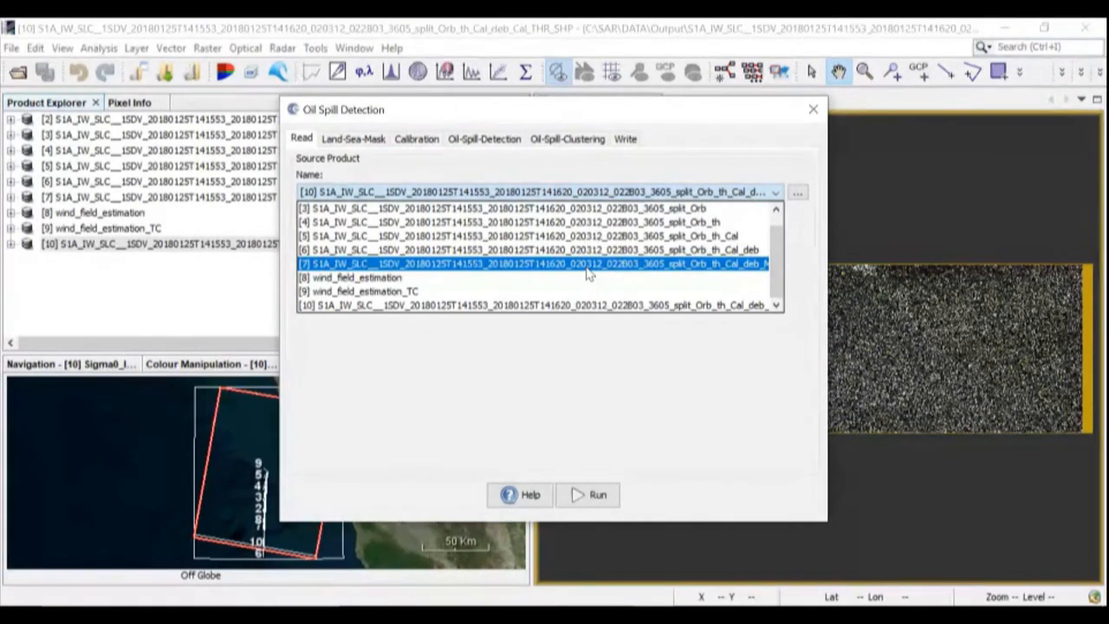
click(537, 270)
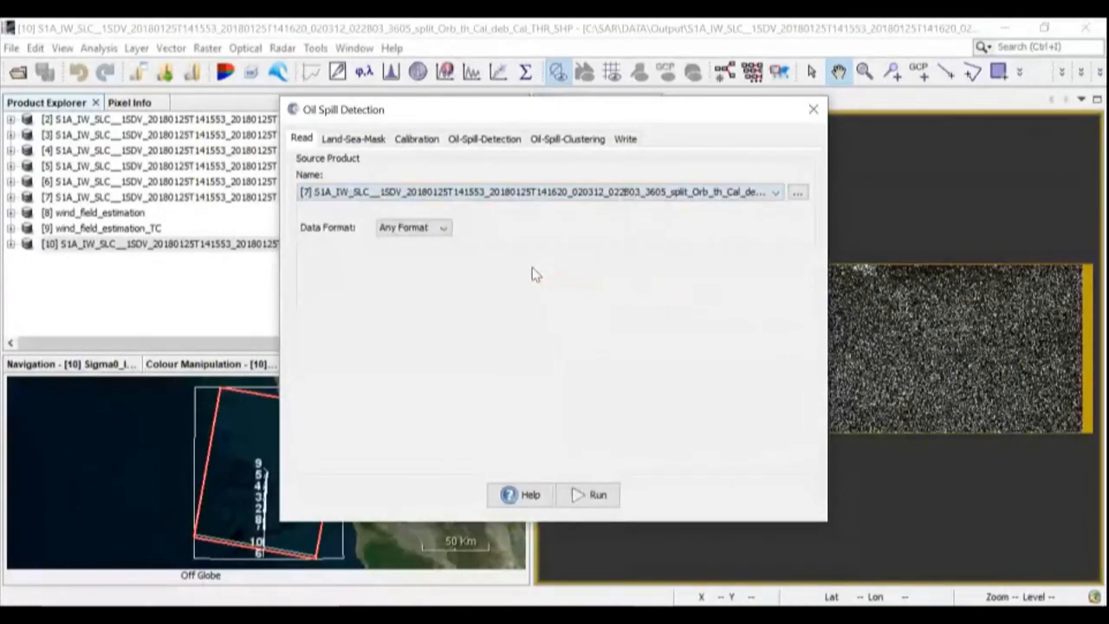
Mask out the land with the shoreline extended by 10 pixels and turn off the sigma0 band output in the calibration settings.
click(357, 141)
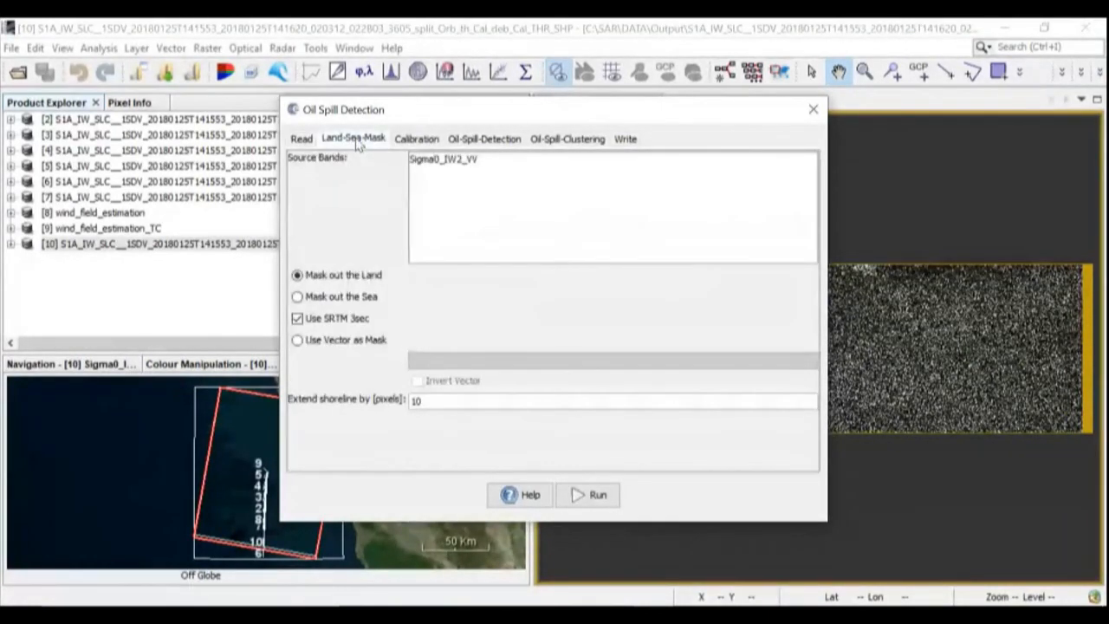
click(337, 277)
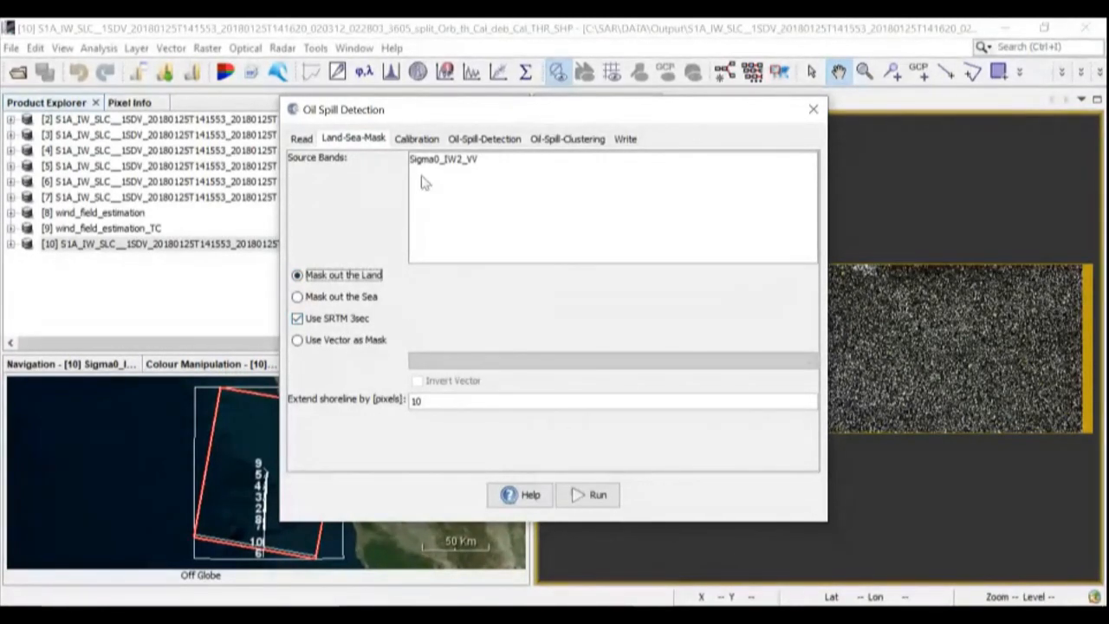
double_click(420, 401)
click(425, 403)
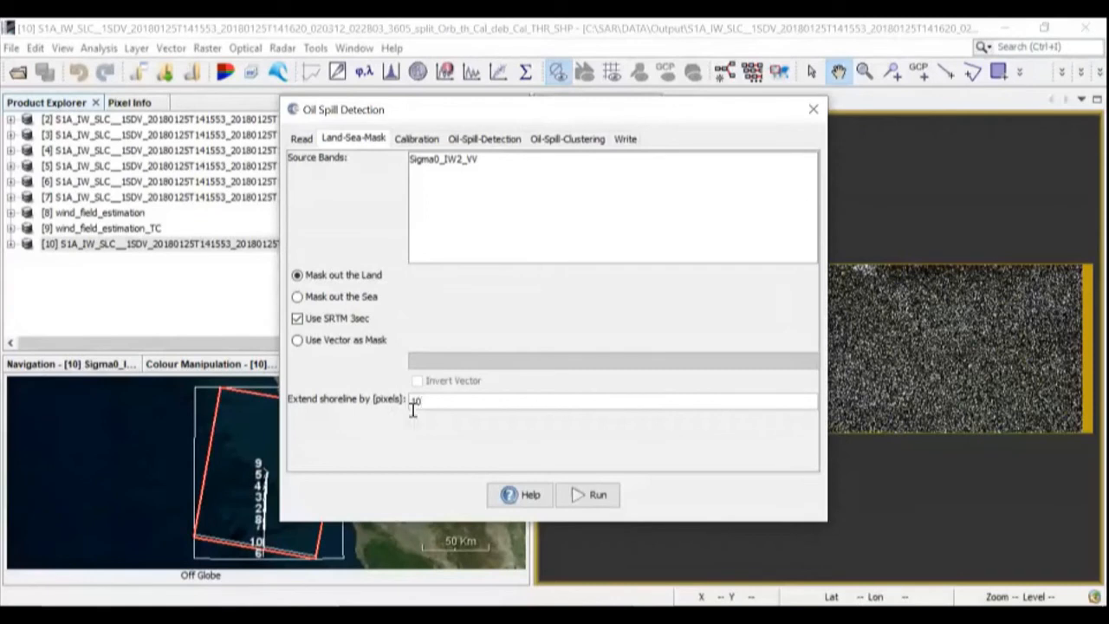
drag(433, 404, 404, 404)
click(417, 138)
click(353, 299)
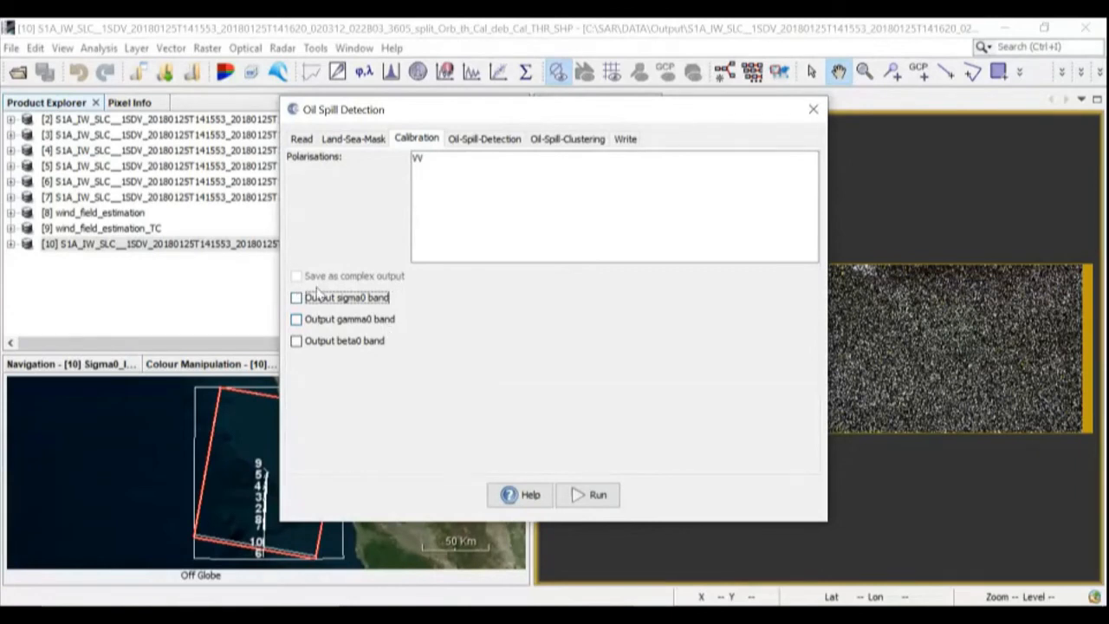
Set the oil spill detection's threshold shift to 1.0 dB, keeping the background window size of 61 for Sigma0_IW2_VV.
click(488, 144)
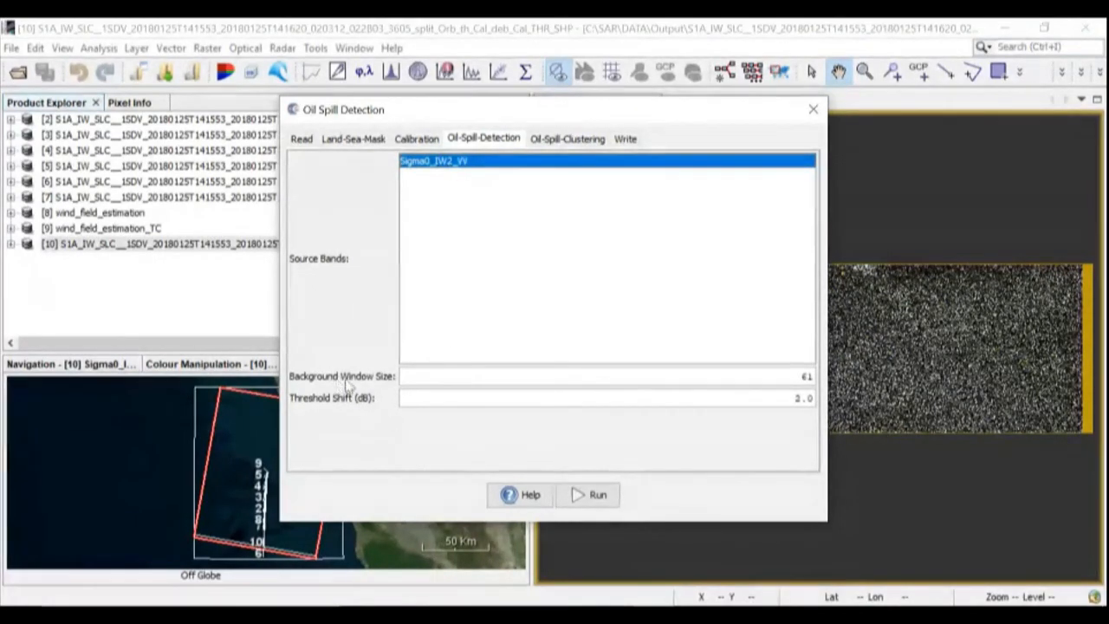
double_click(801, 377)
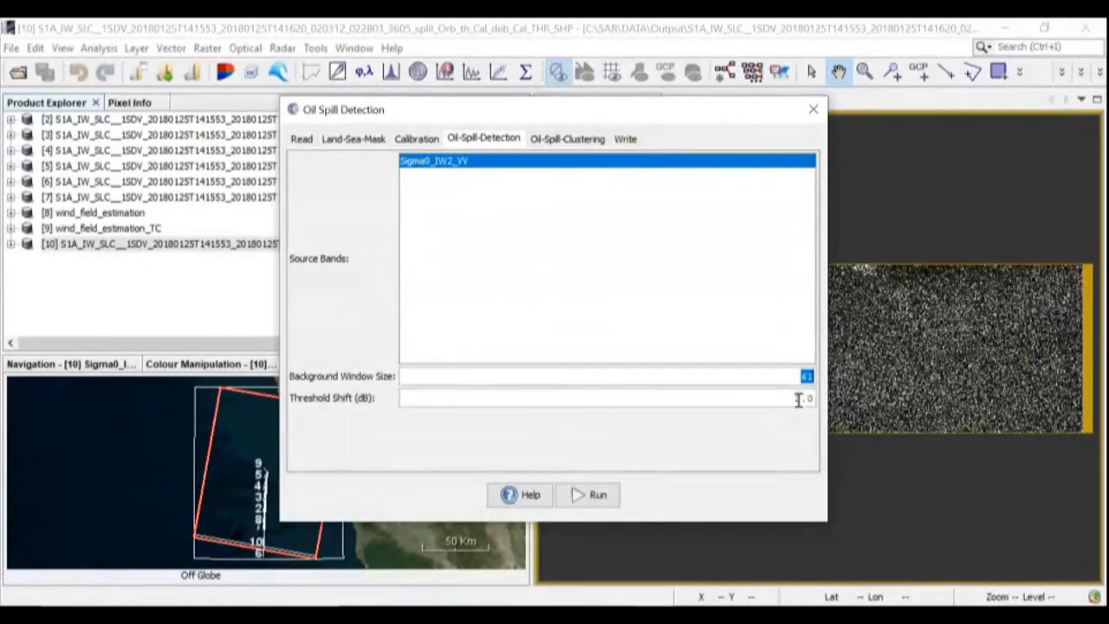
drag(801, 398, 789, 399)
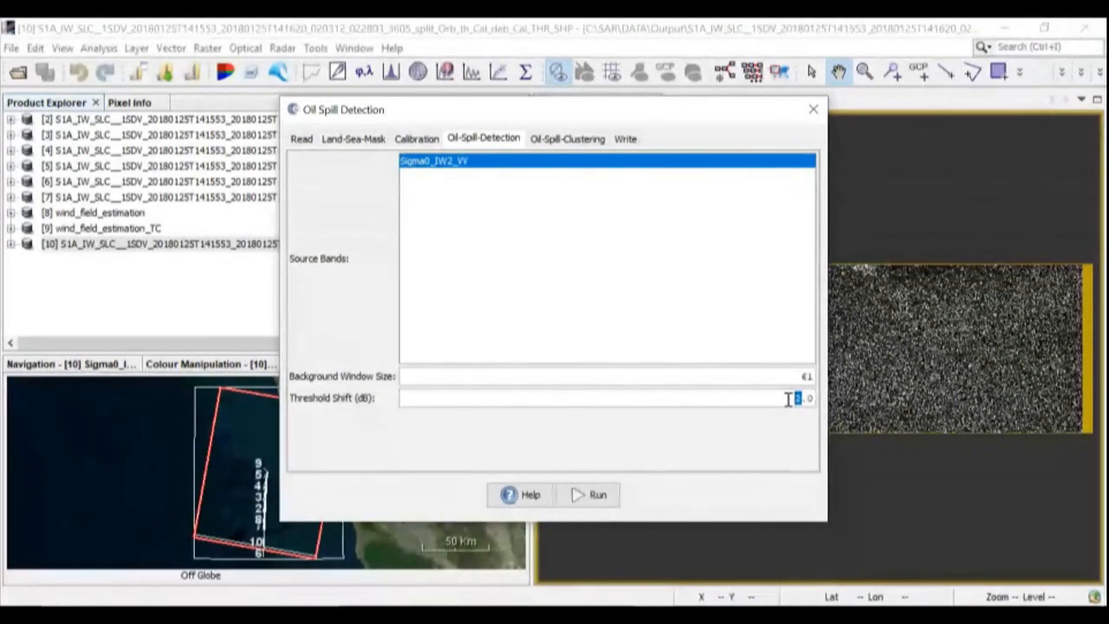
text(1)
drag(796, 398, 822, 397)
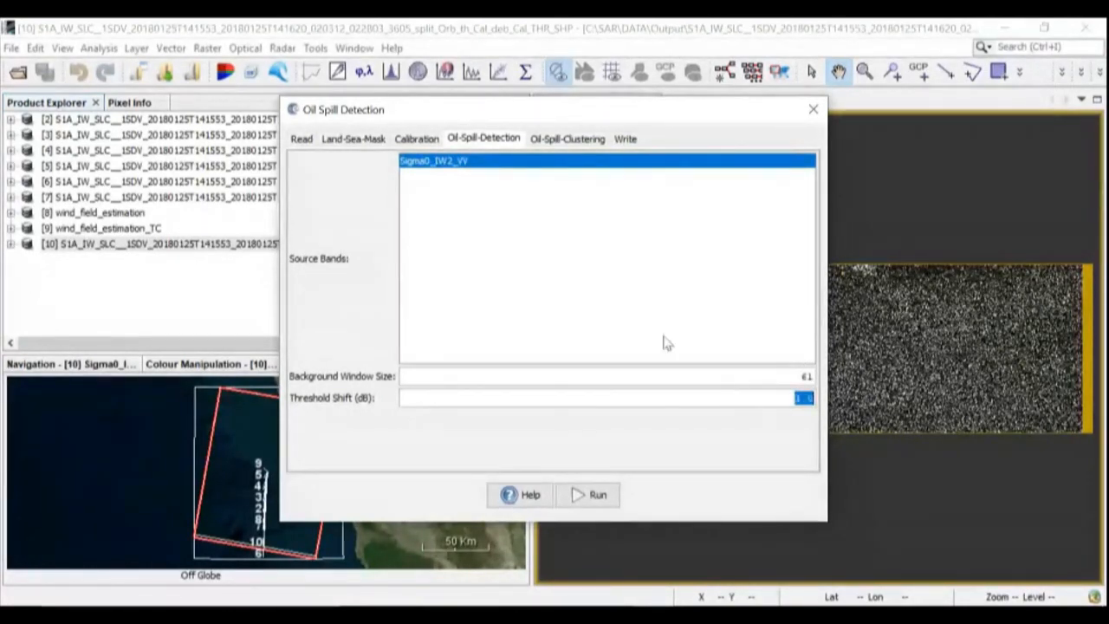
Set the minimum cluster size for oil spill clustering to 0.2 sq km.
click(555, 140)
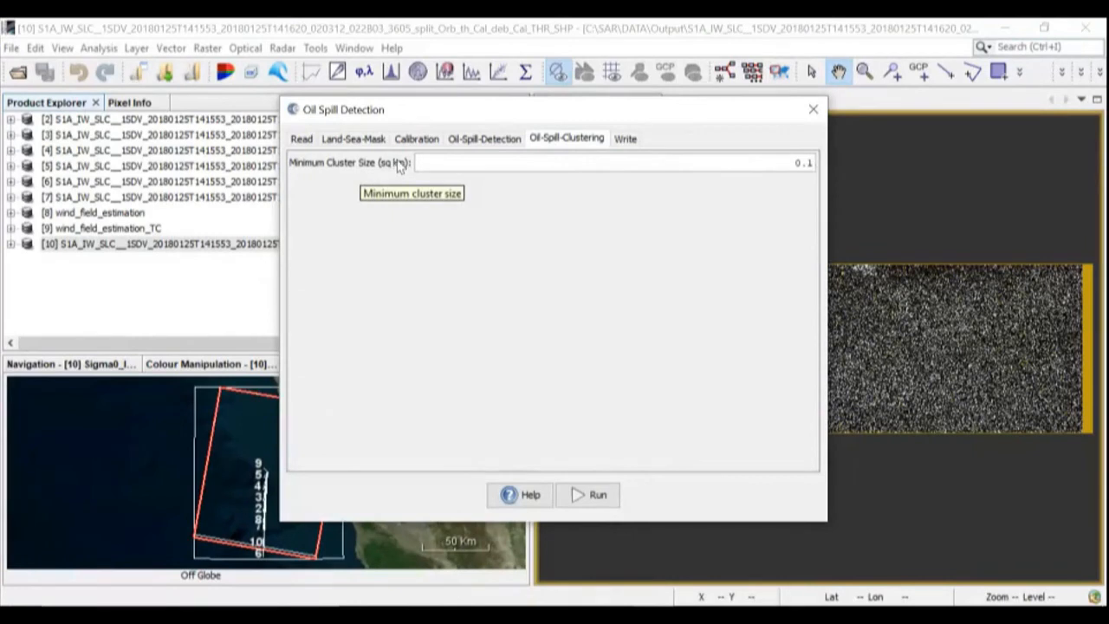
click(807, 162)
key(BackSpace)
key(BackSpace)
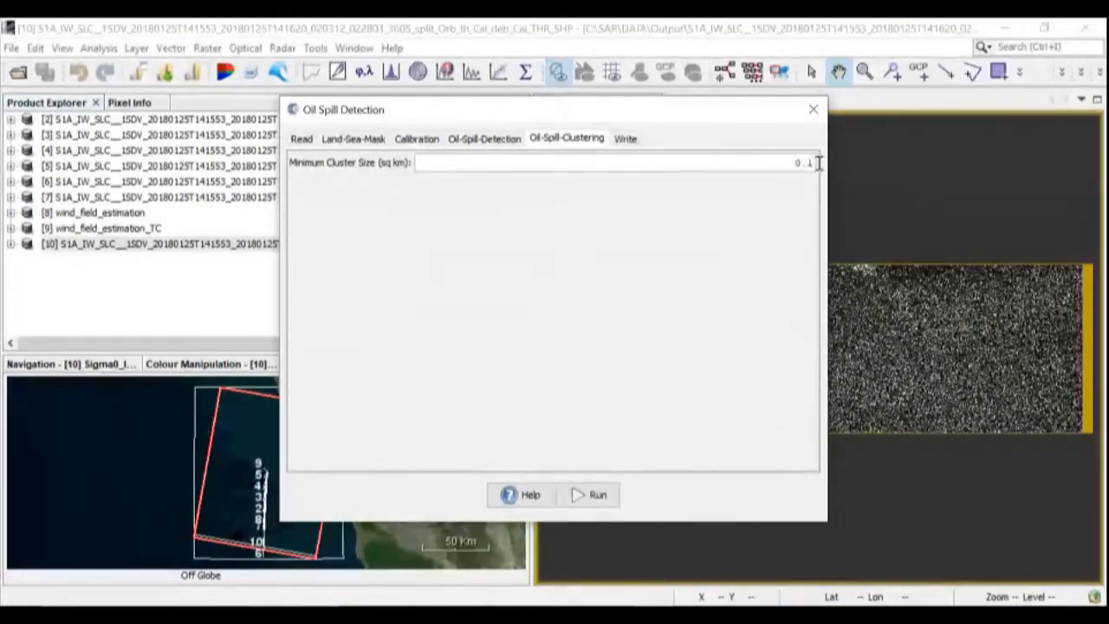
drag(808, 163, 816, 163)
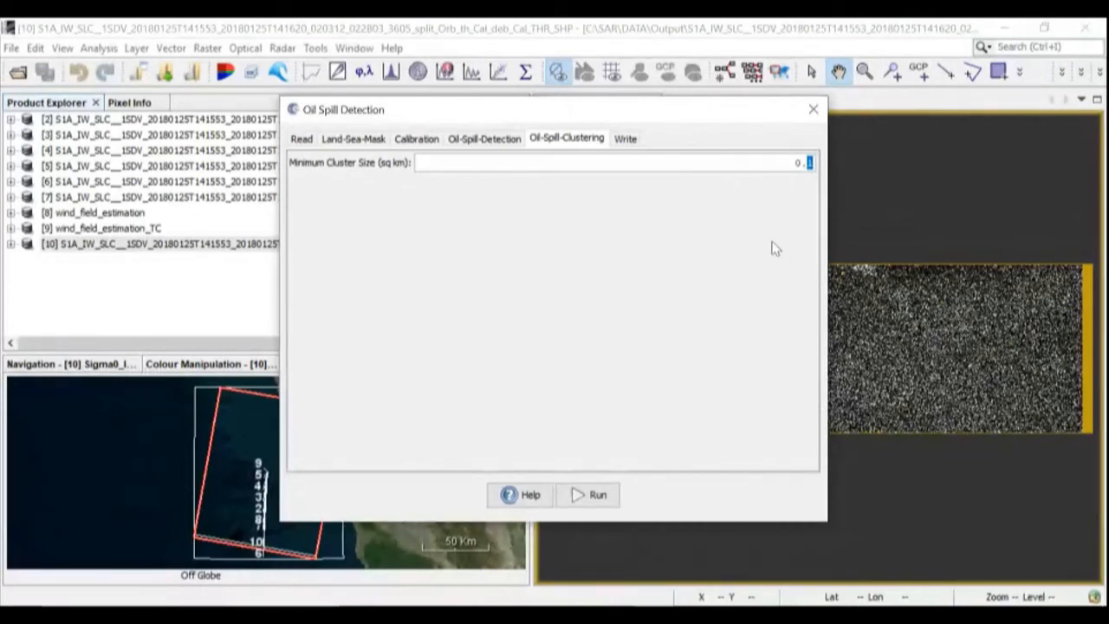
text(2)
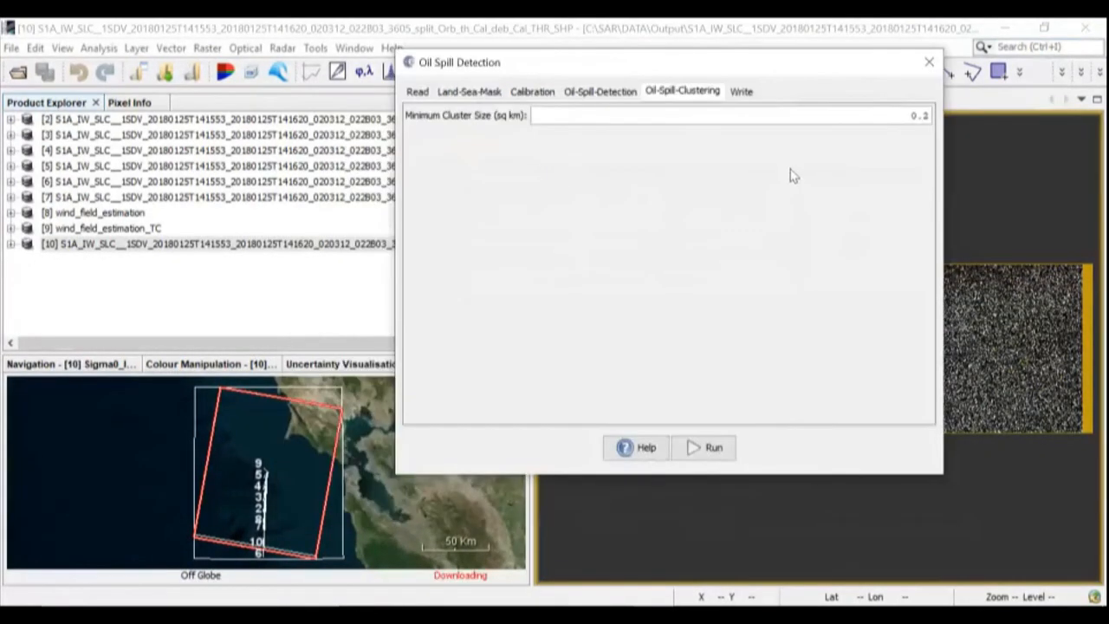
Check the target product's name and output directory, and the chosen source product, before running the oil spill detection.
click(744, 94)
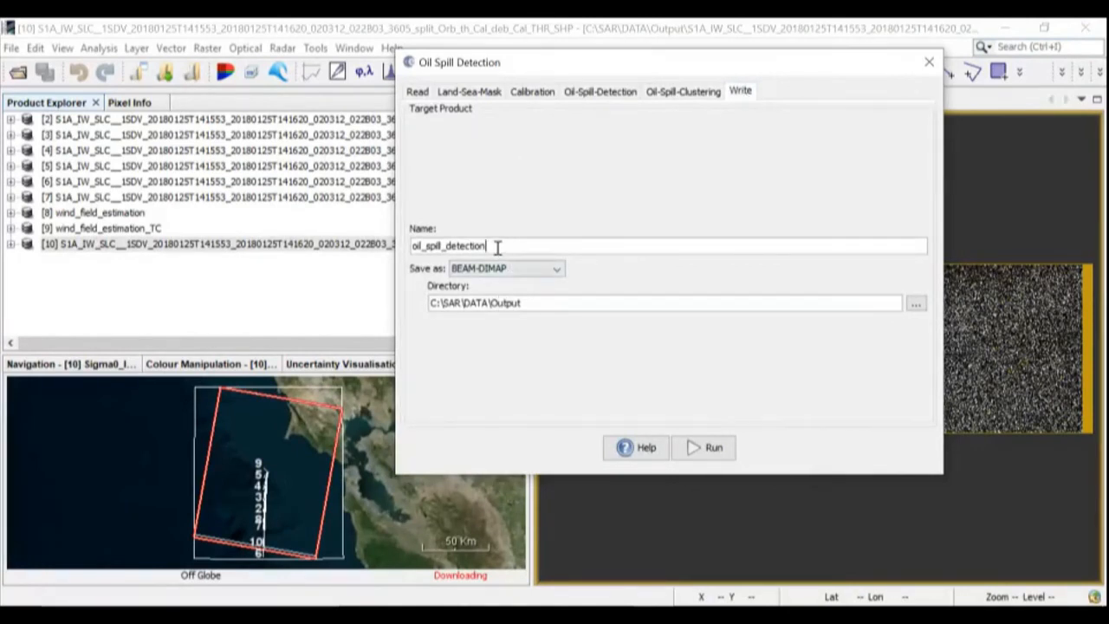
double_click(413, 247)
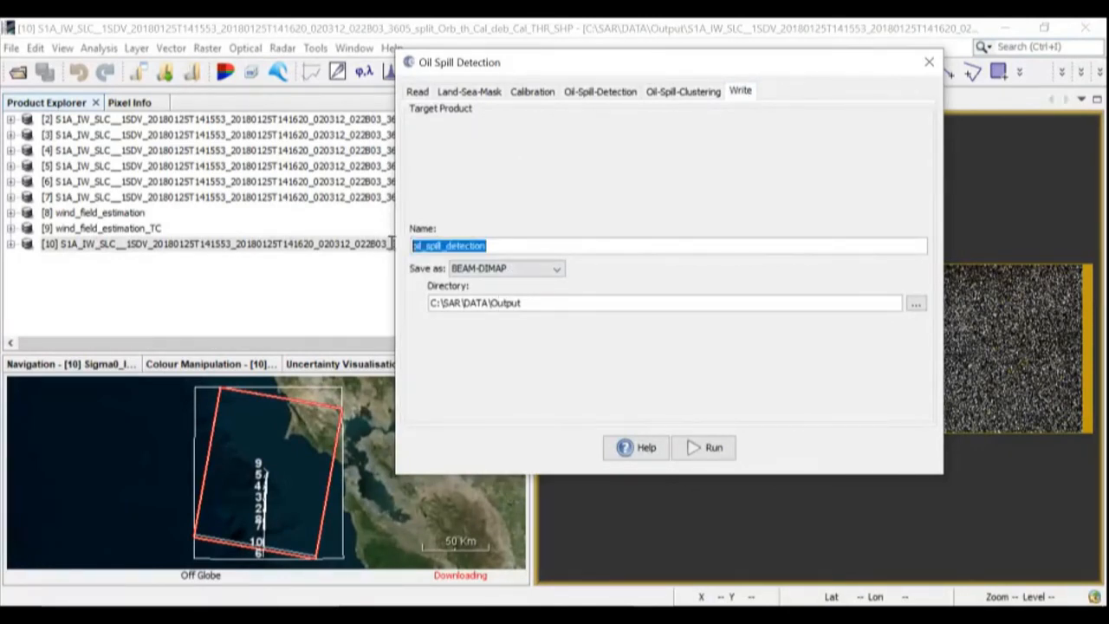
click(530, 302)
drag(530, 302, 427, 303)
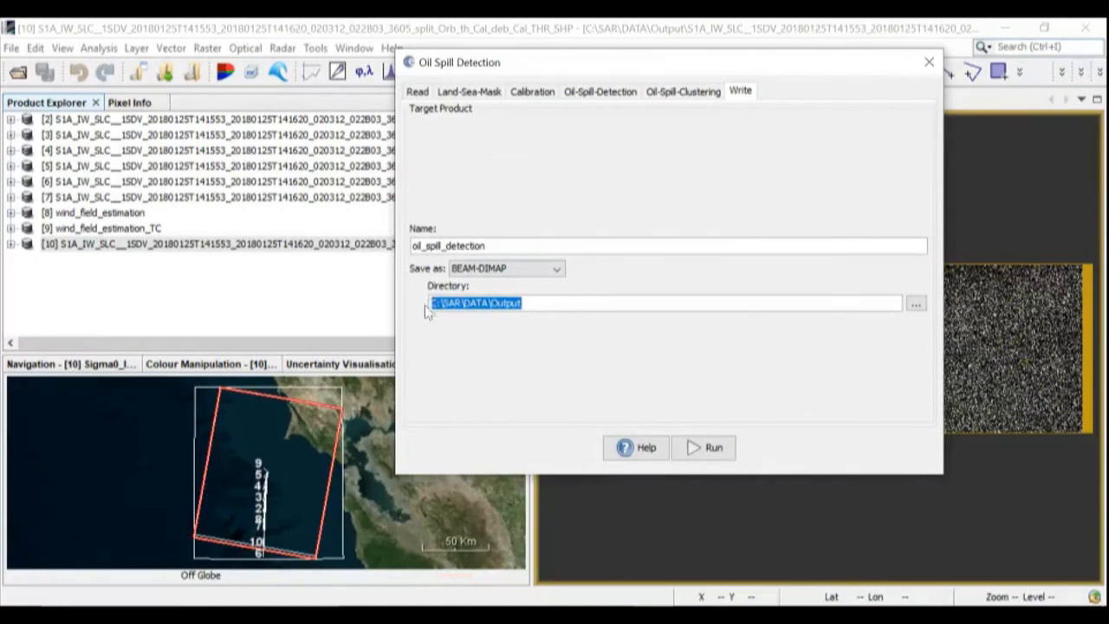
click(419, 91)
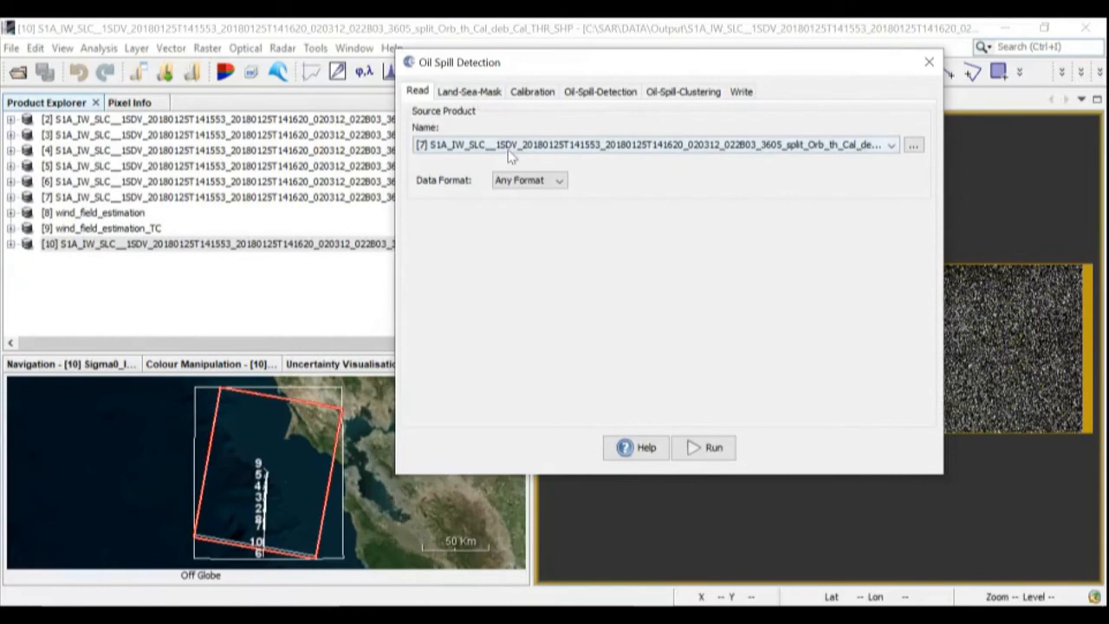
Review the oil spill detection's land-sea mask, calibration, detection and clustering settings.
click(479, 93)
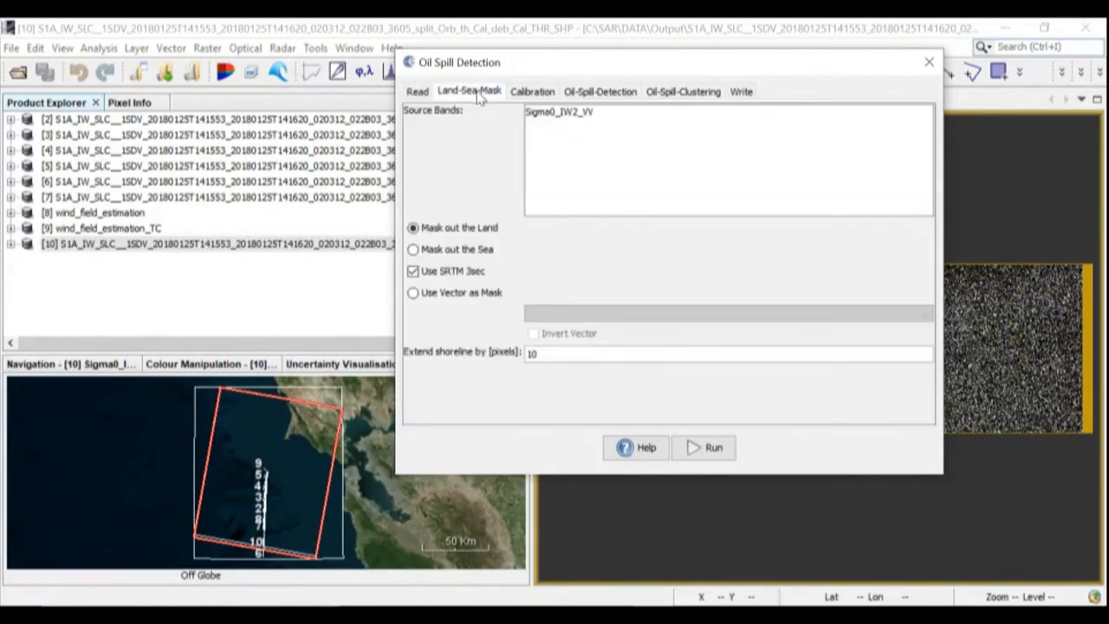
click(456, 230)
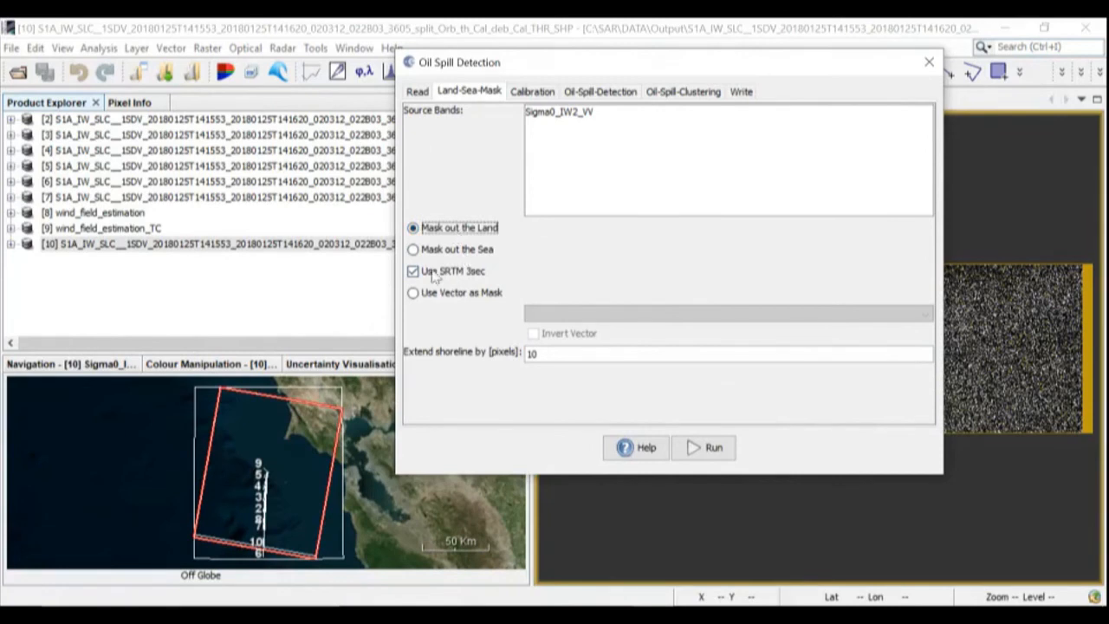
click(537, 97)
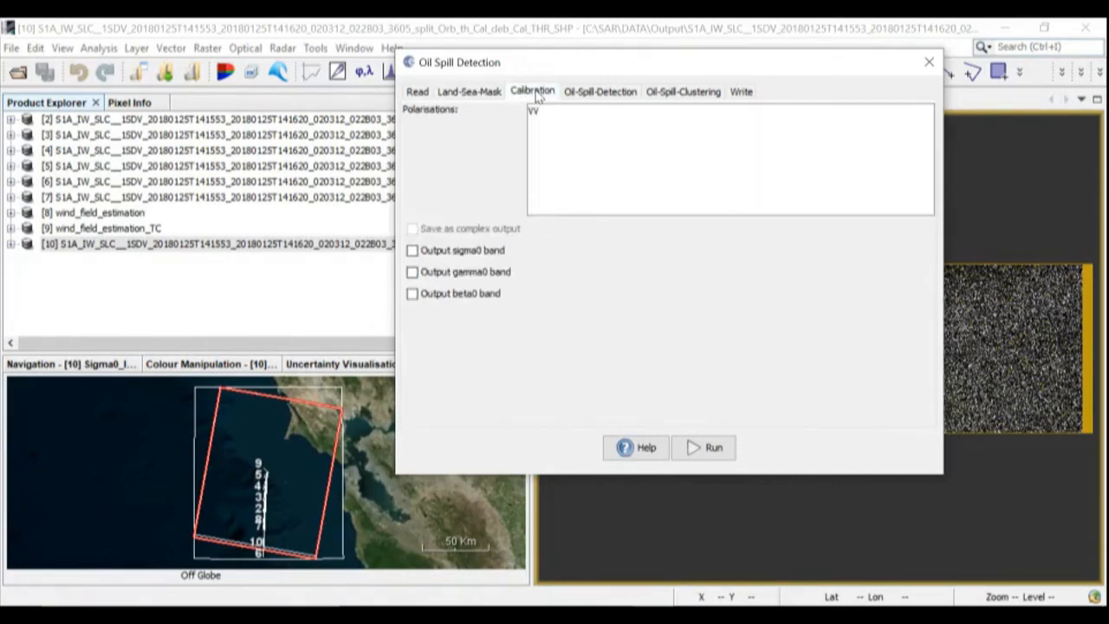
click(596, 95)
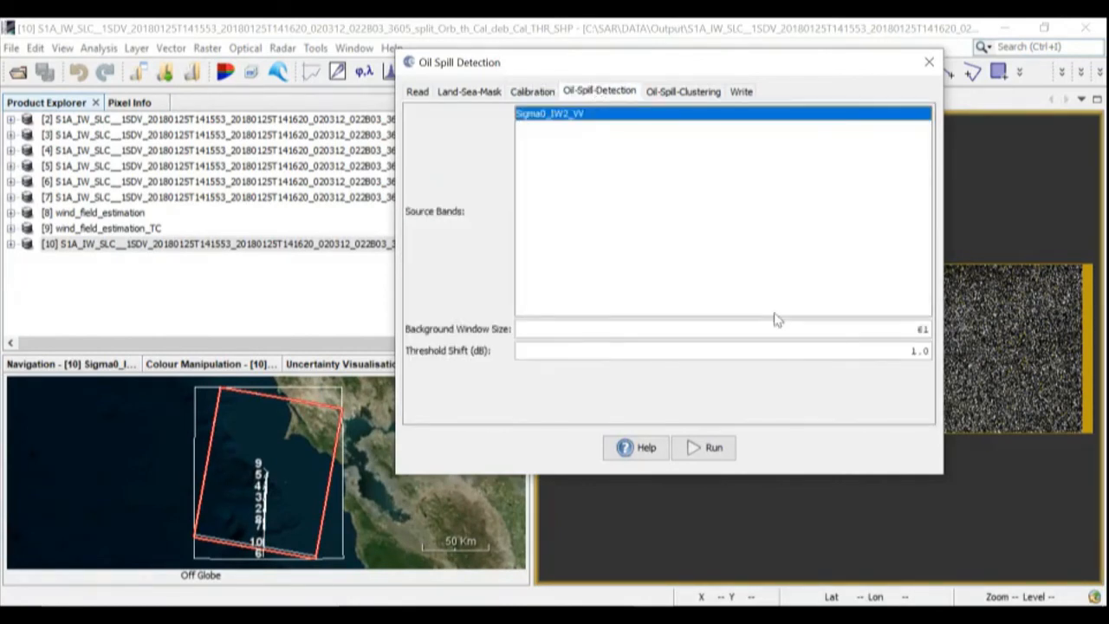
double_click(922, 330)
double_click(921, 351)
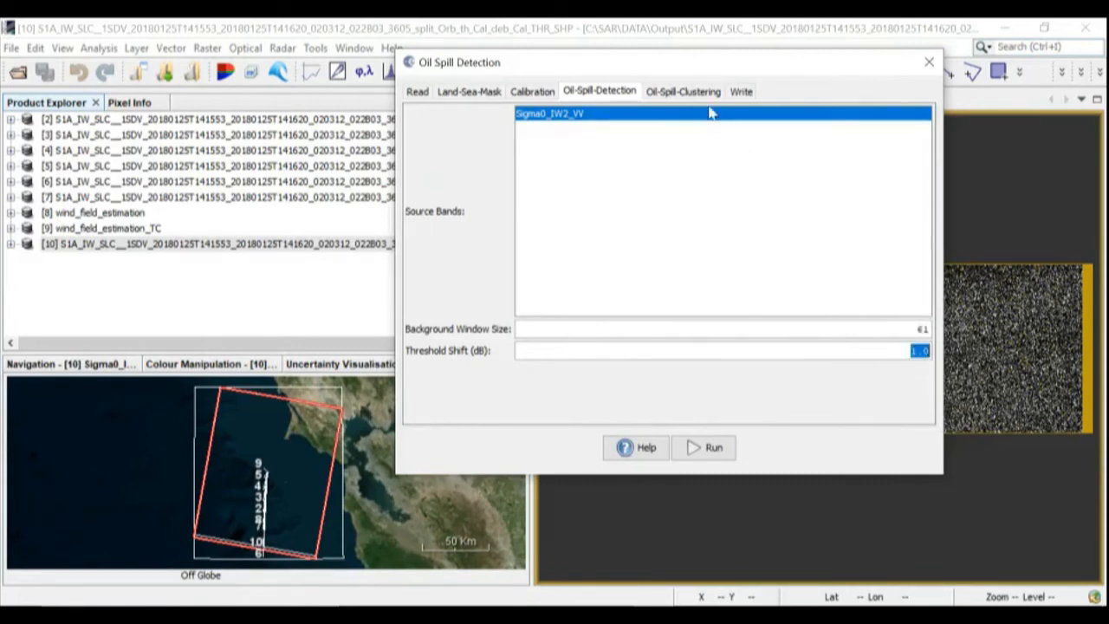
click(690, 91)
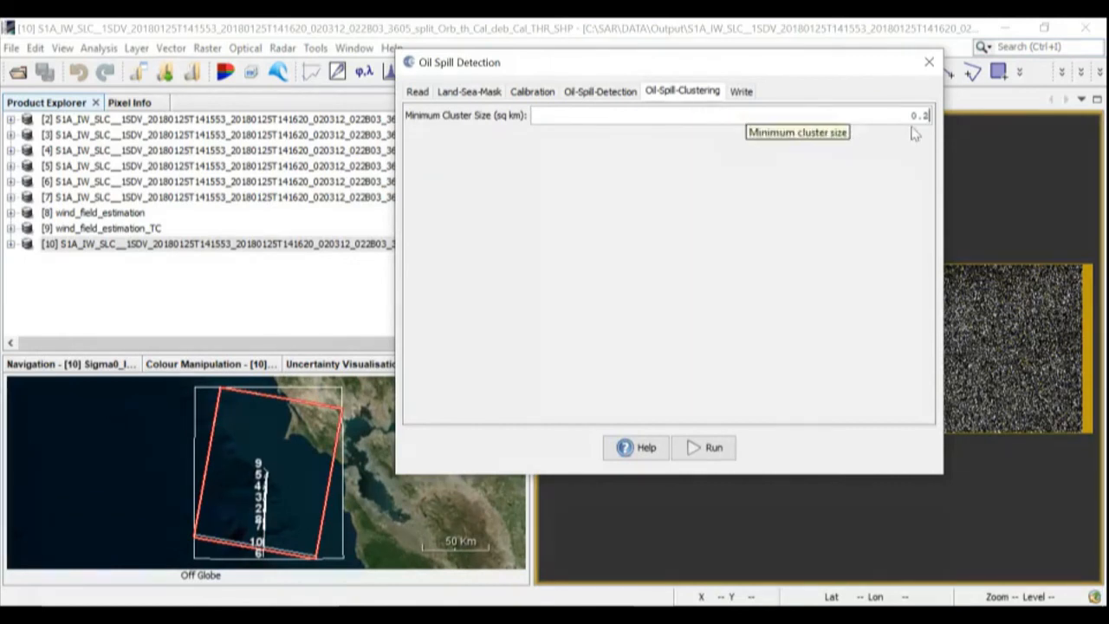
drag(904, 118, 941, 123)
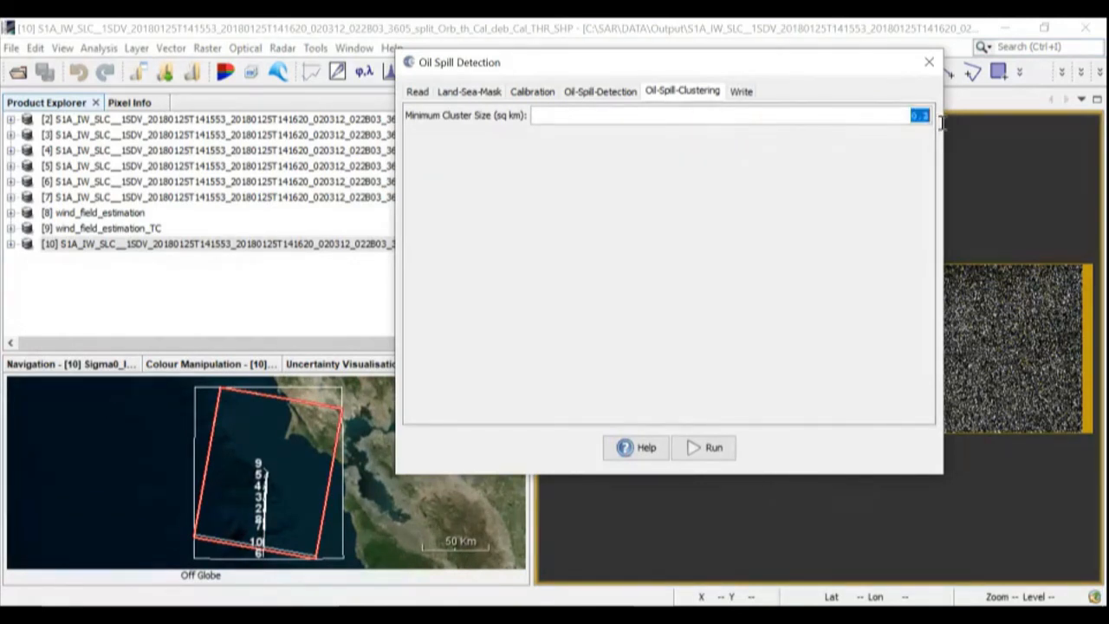
Run the oil spill detection with target product oil_spill_detection saved as BEAM-DIMAP in C:\SAR\DATA\Output, and close the dialog.
click(741, 92)
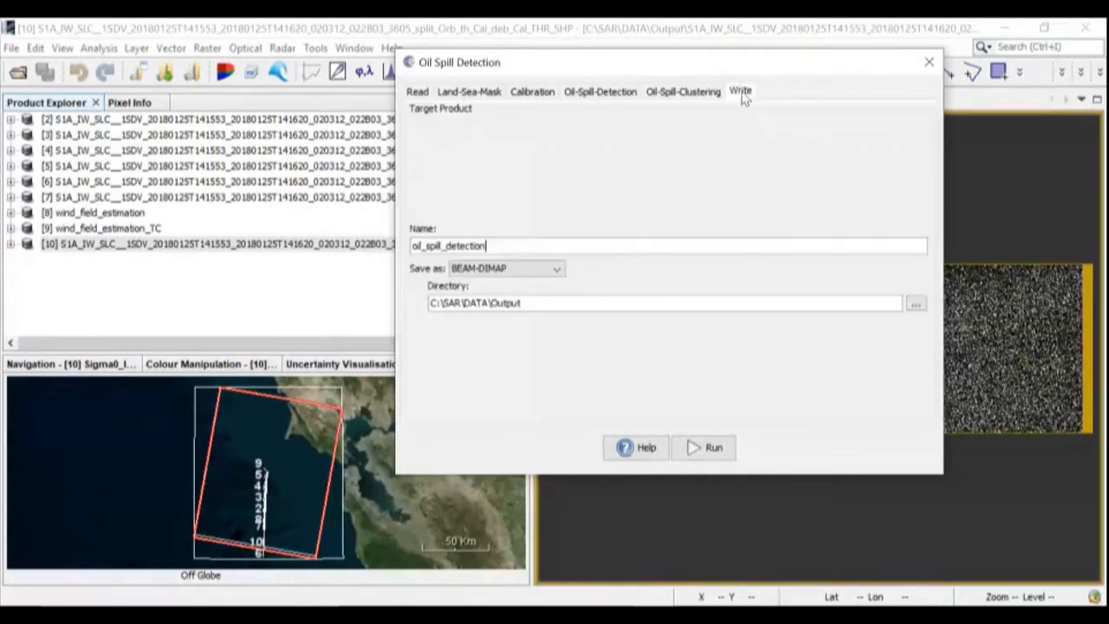
click(372, 245)
click(532, 302)
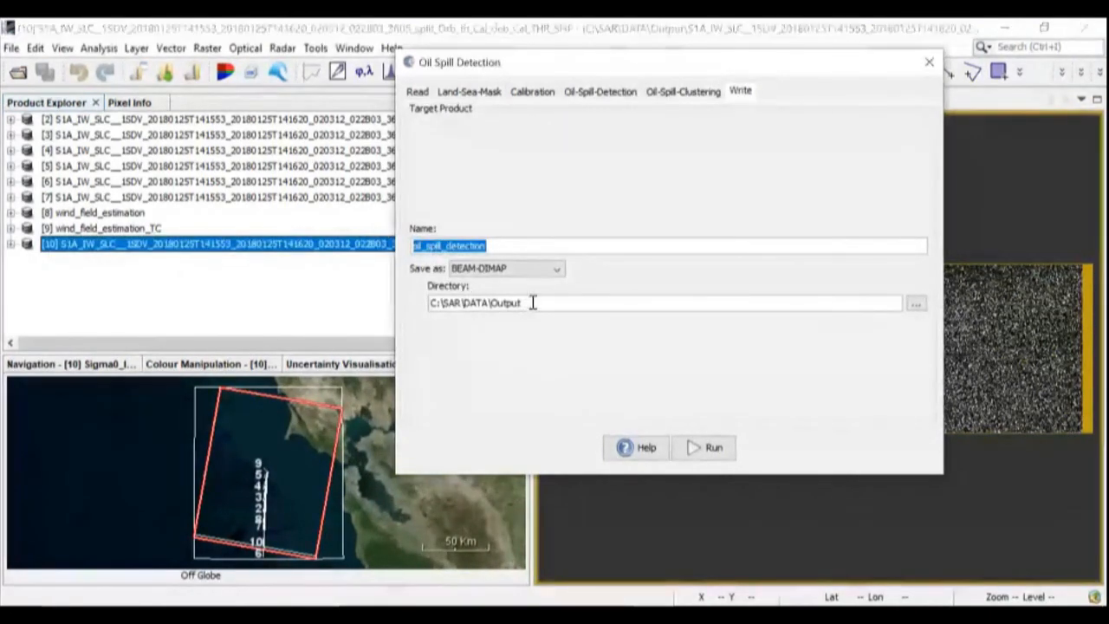
drag(533, 302, 429, 308)
click(549, 303)
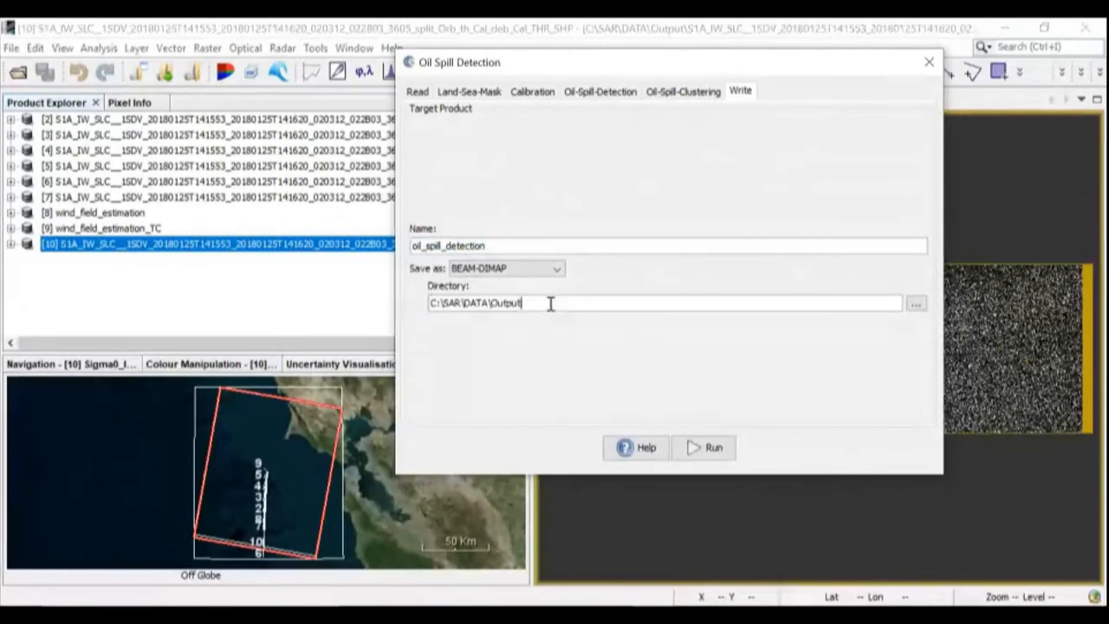
click(711, 448)
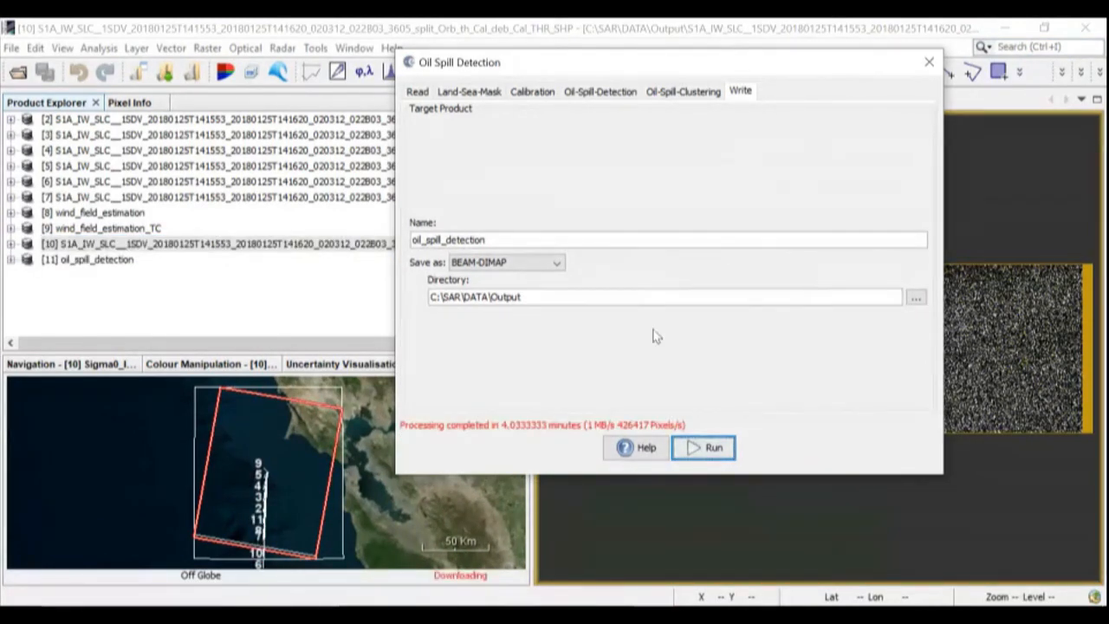
click(929, 62)
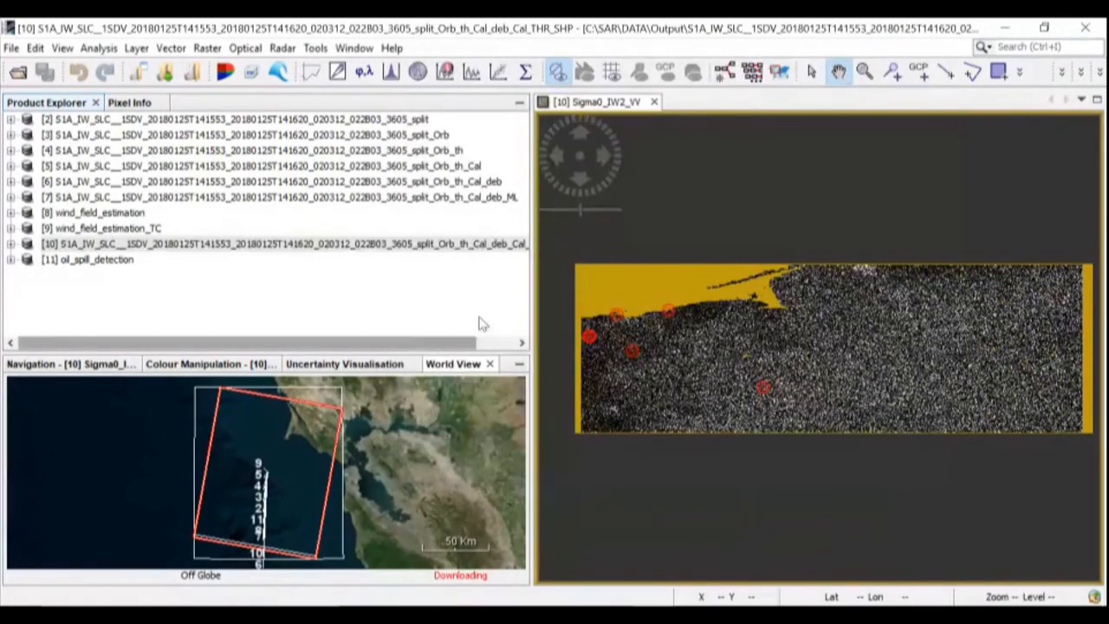
Close the ship detection image and examine the Sigma0_IW2_VV band of the oil_spill_detection product up close.
click(656, 102)
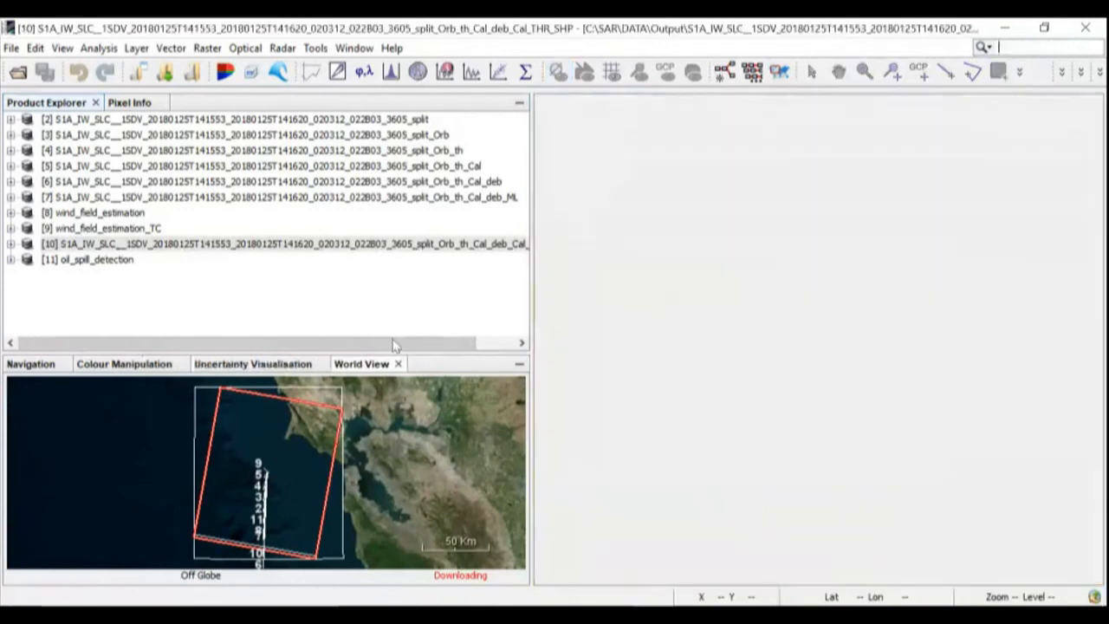
click(11, 260)
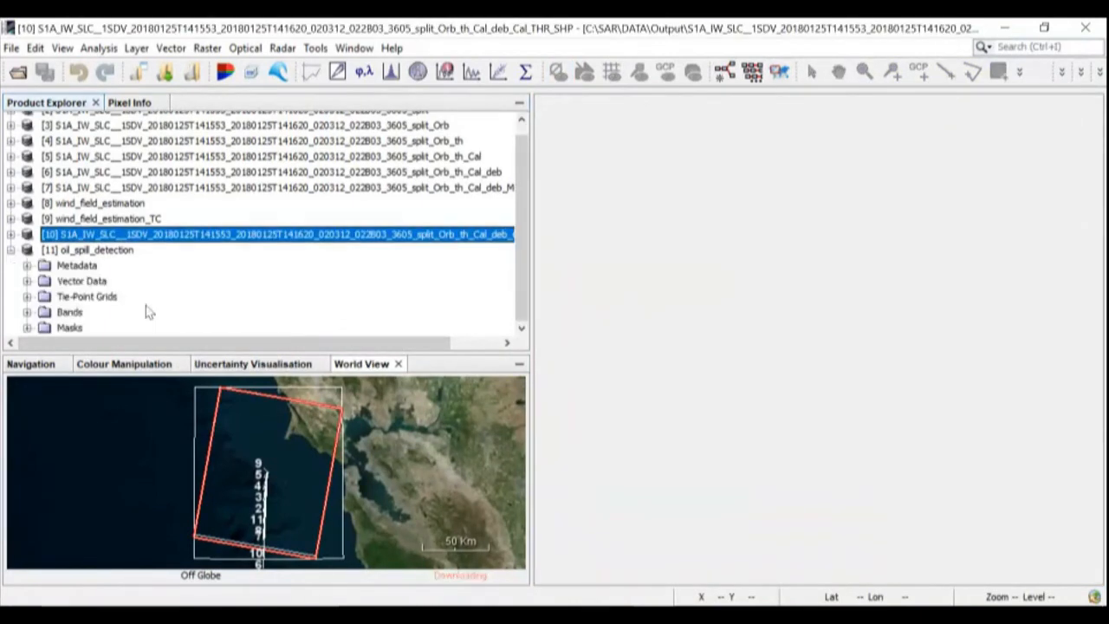
click(27, 312)
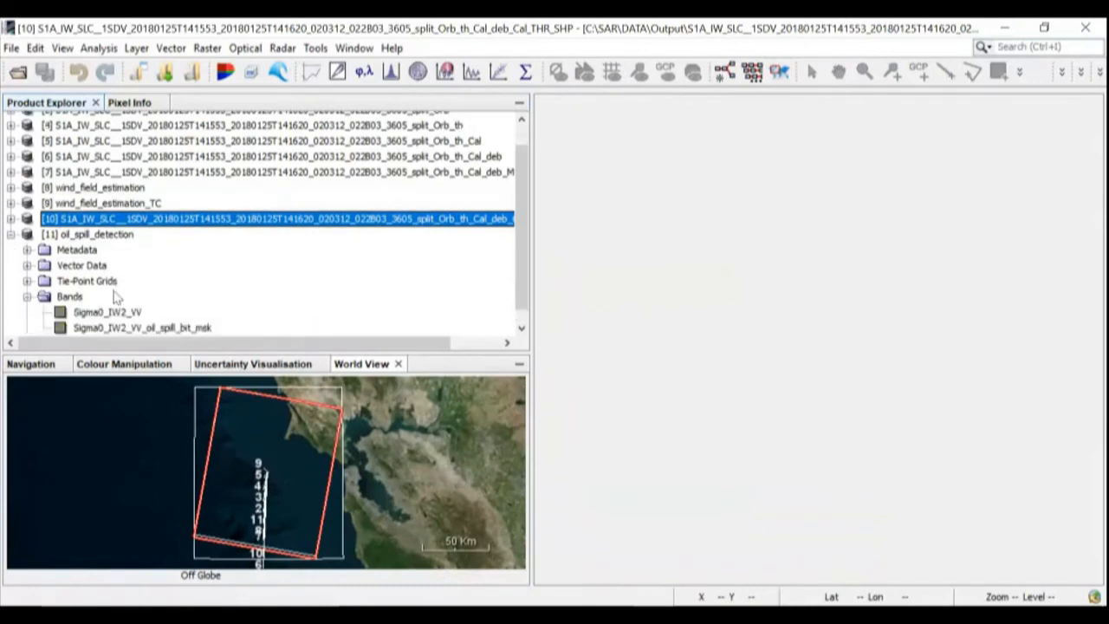
scroll(143, 288, down, 1)
double_click(128, 299)
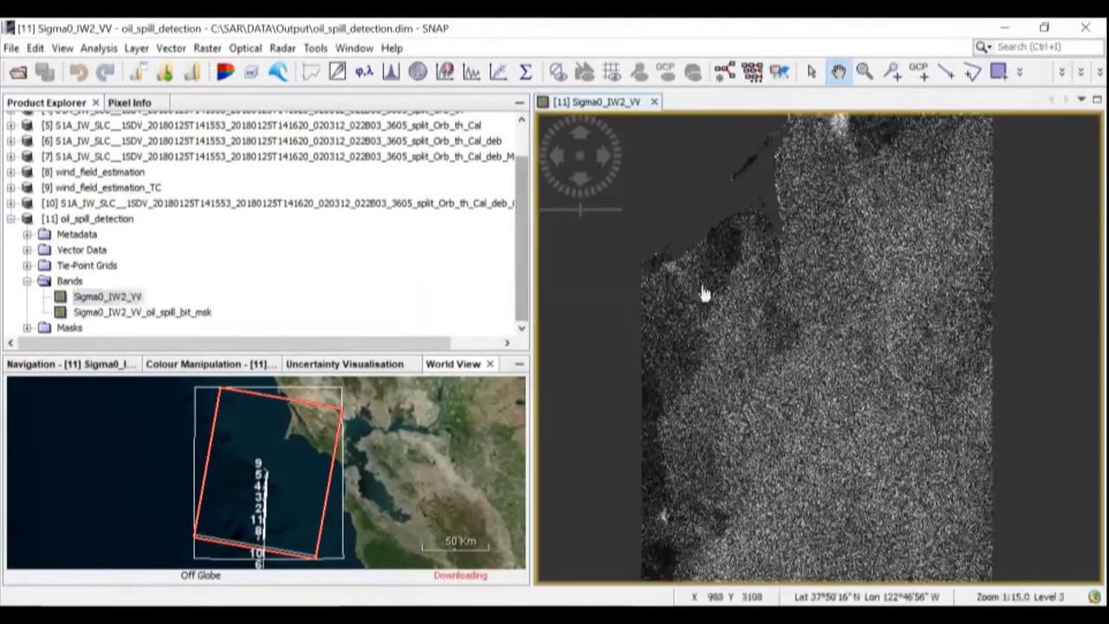
scroll(719, 291, up, 3)
scroll(719, 290, up, 4)
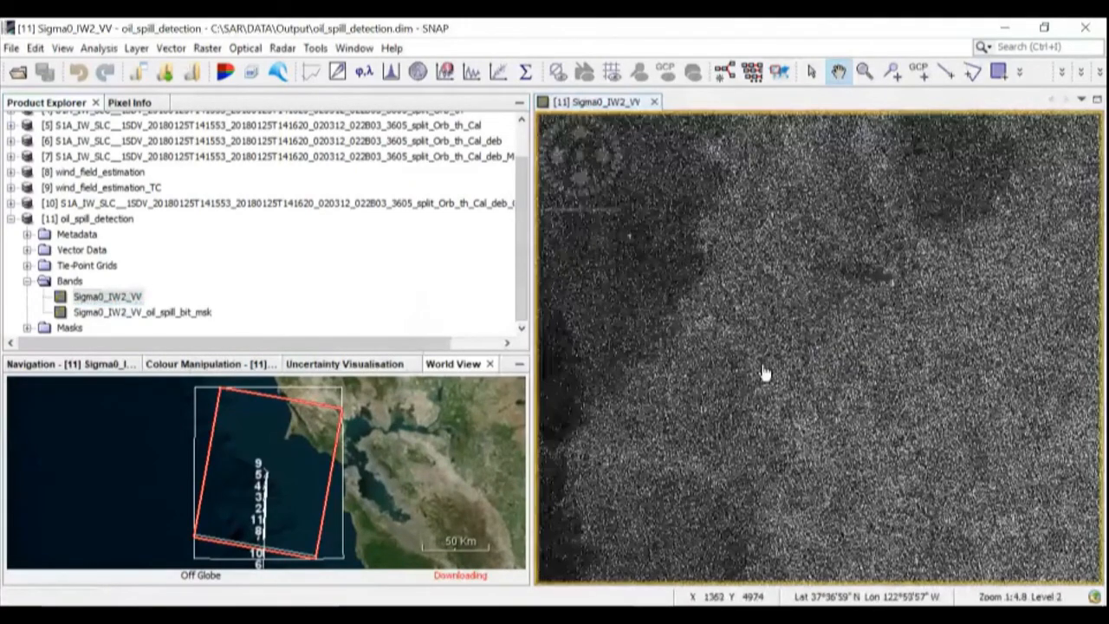
Close the Sigma0_IW2_VV image and open the oil_spill_detection product's Sigma0_IW2_VV_oil_spill_bit_msk band.
click(654, 101)
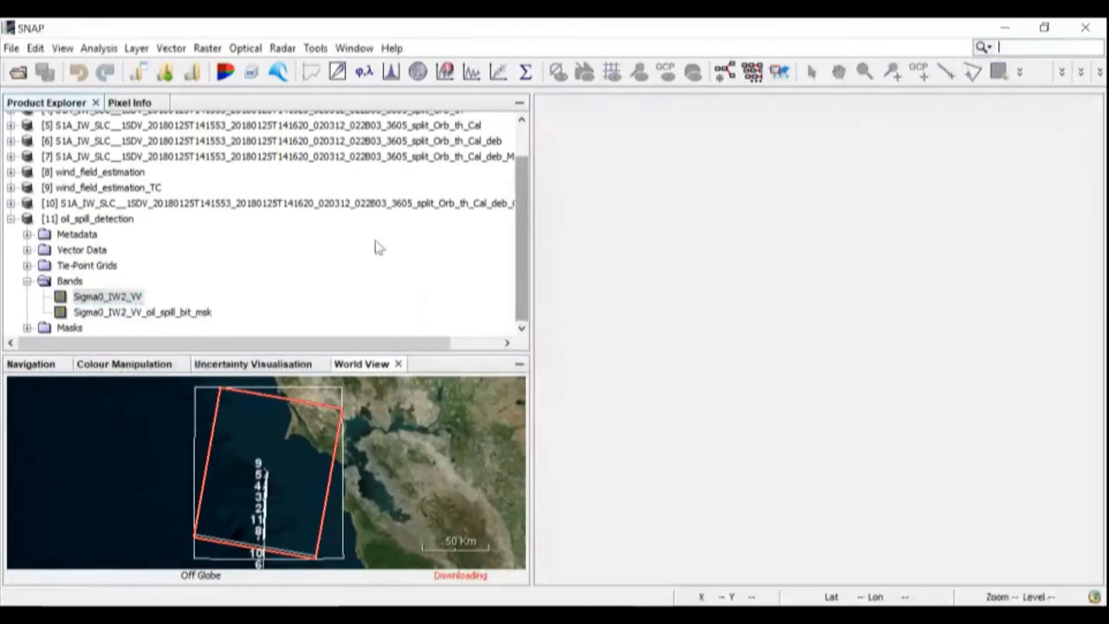
click(136, 313)
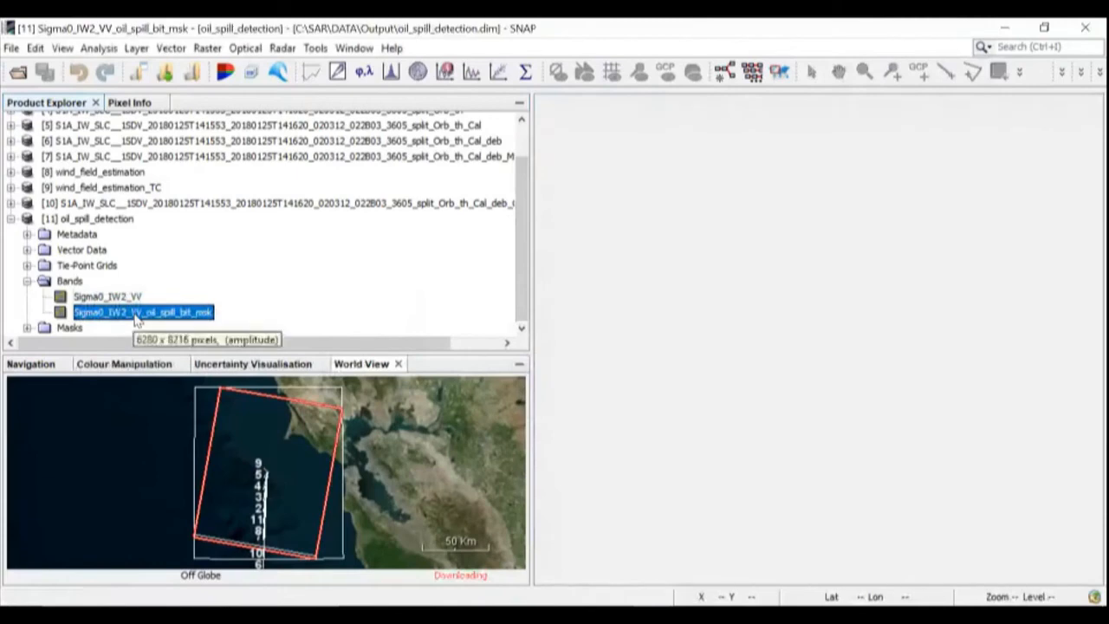
double_click(137, 316)
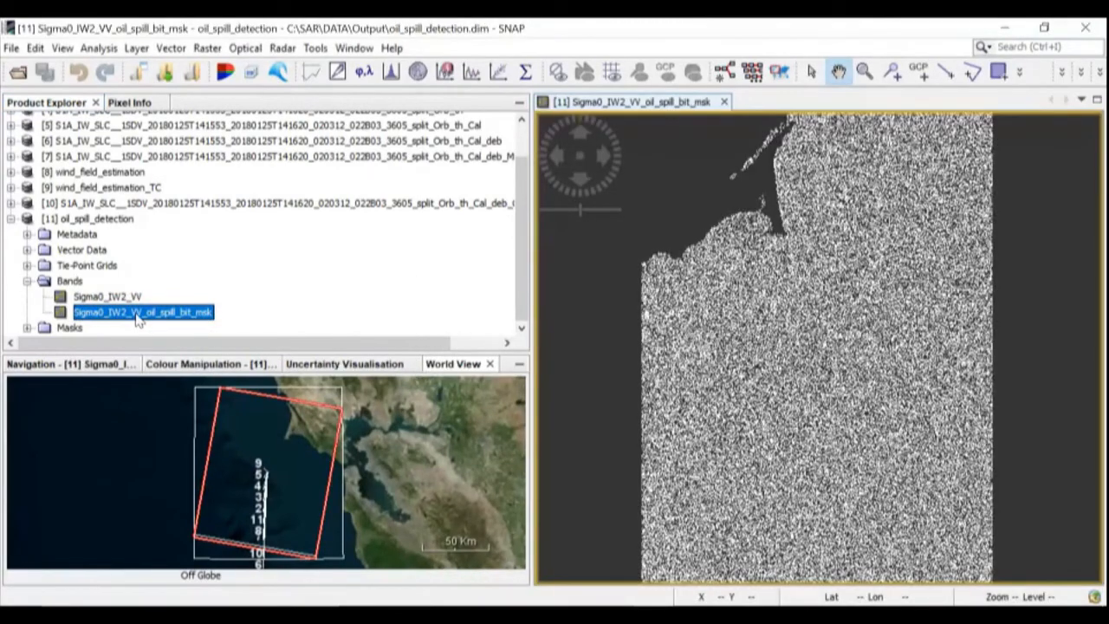
Examine the dark patches in the central part of the oil spill bit mask at close range.
scroll(846, 346, up, 3)
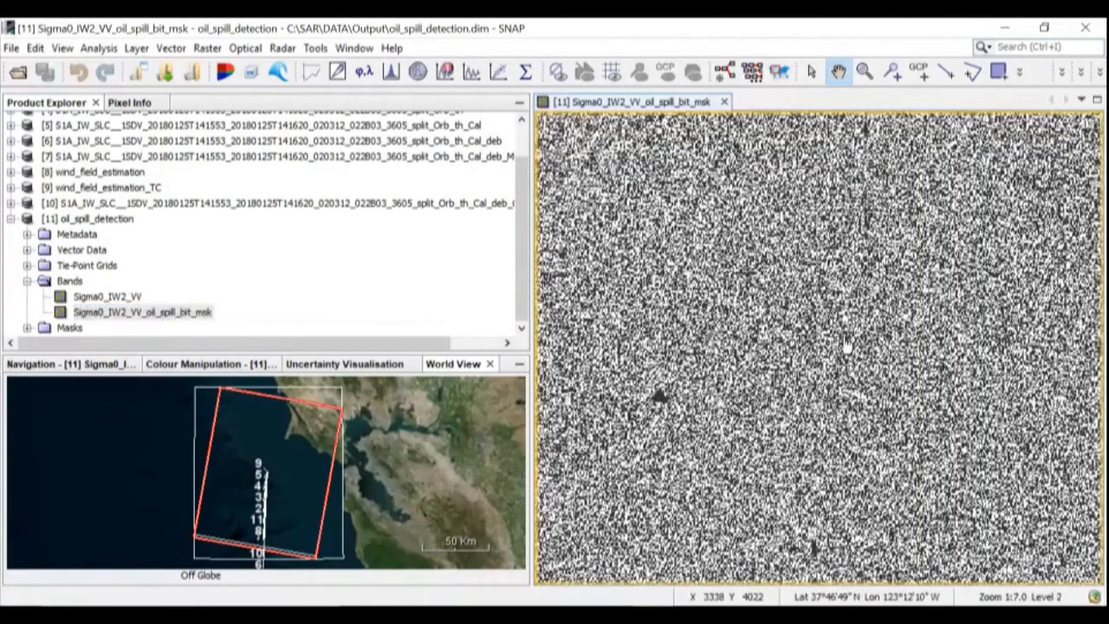
scroll(846, 347, up, 3)
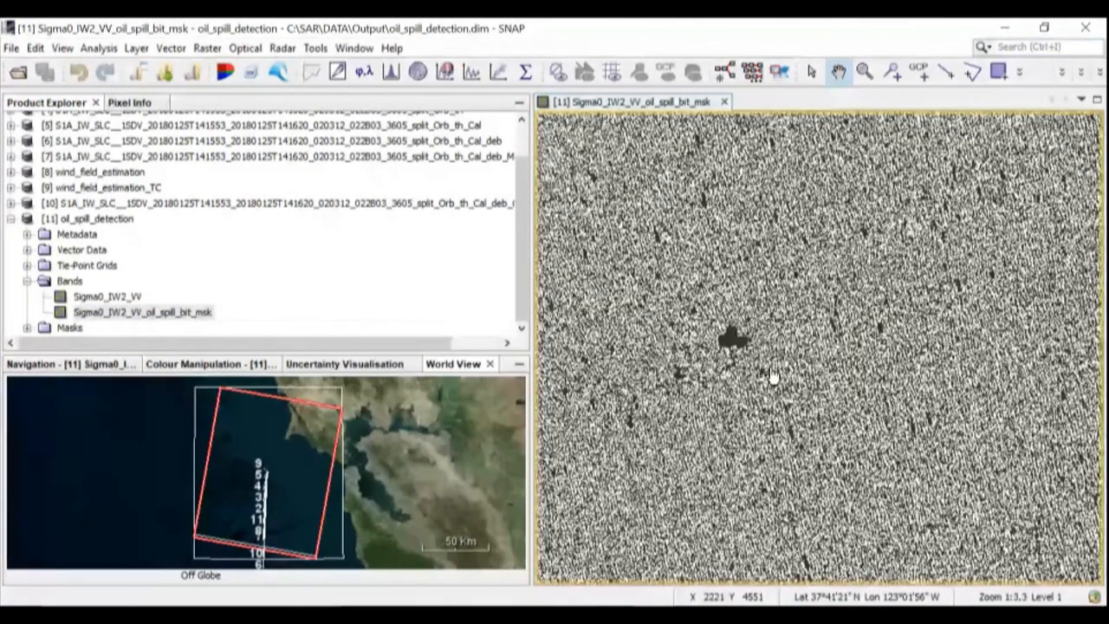
scroll(773, 375, up, 5)
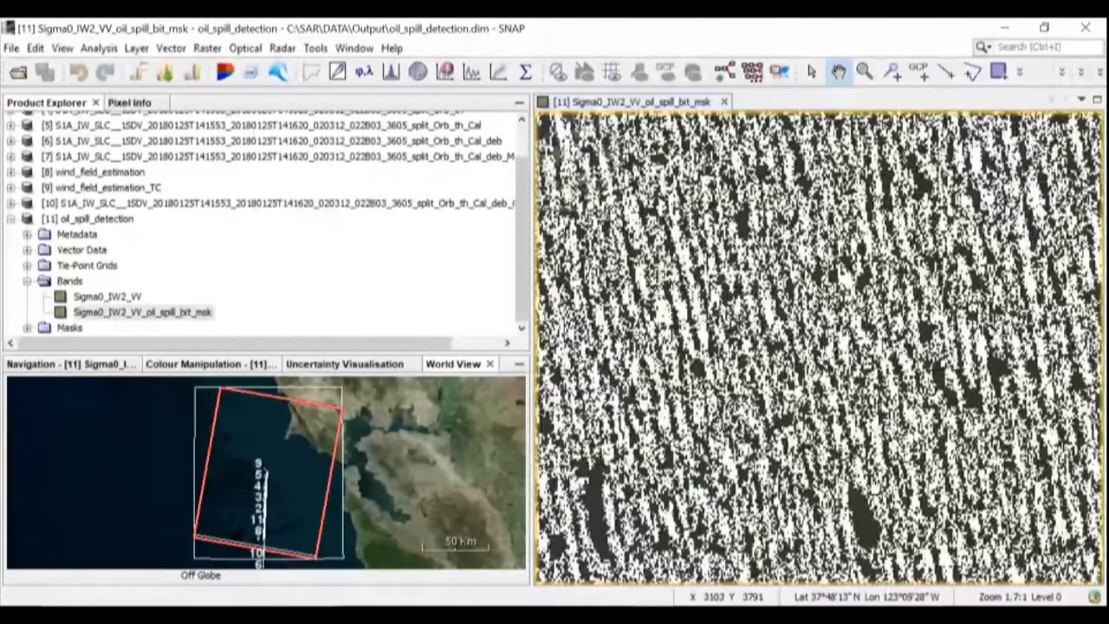
drag(876, 487, 853, 336)
drag(697, 322, 853, 297)
drag(851, 408, 893, 289)
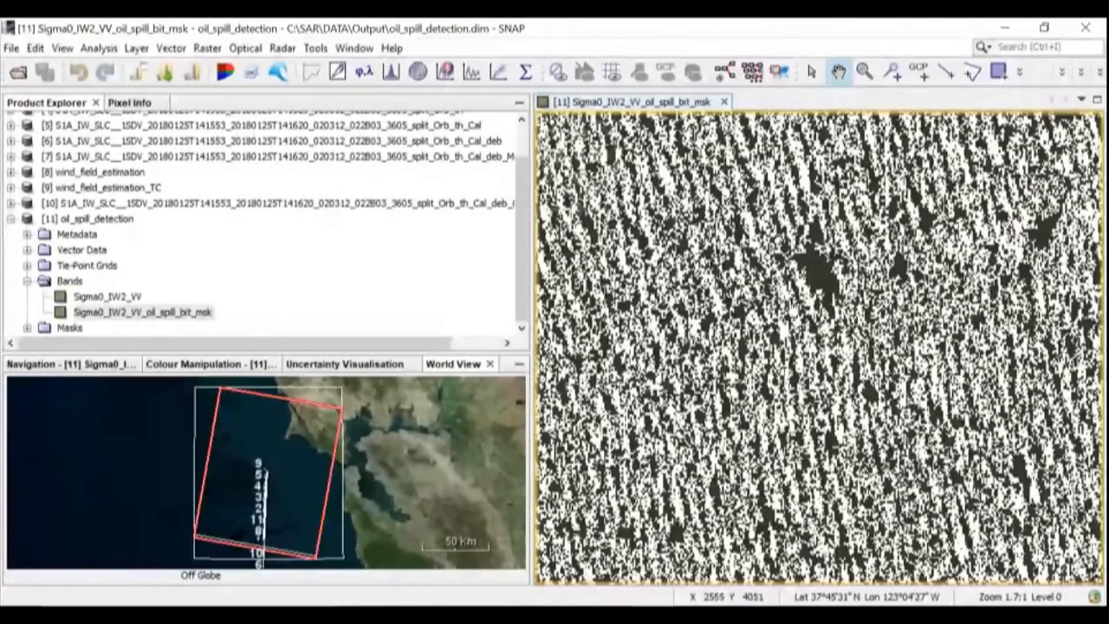
scroll(798, 378, up, 2)
scroll(853, 373, down, 4)
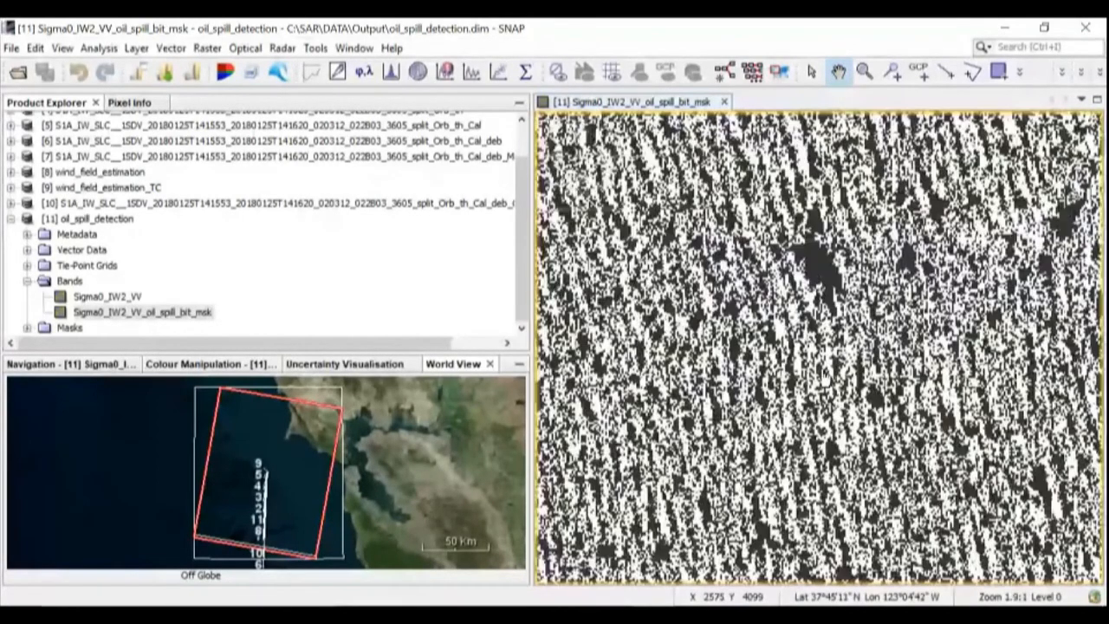
scroll(854, 372, down, 3)
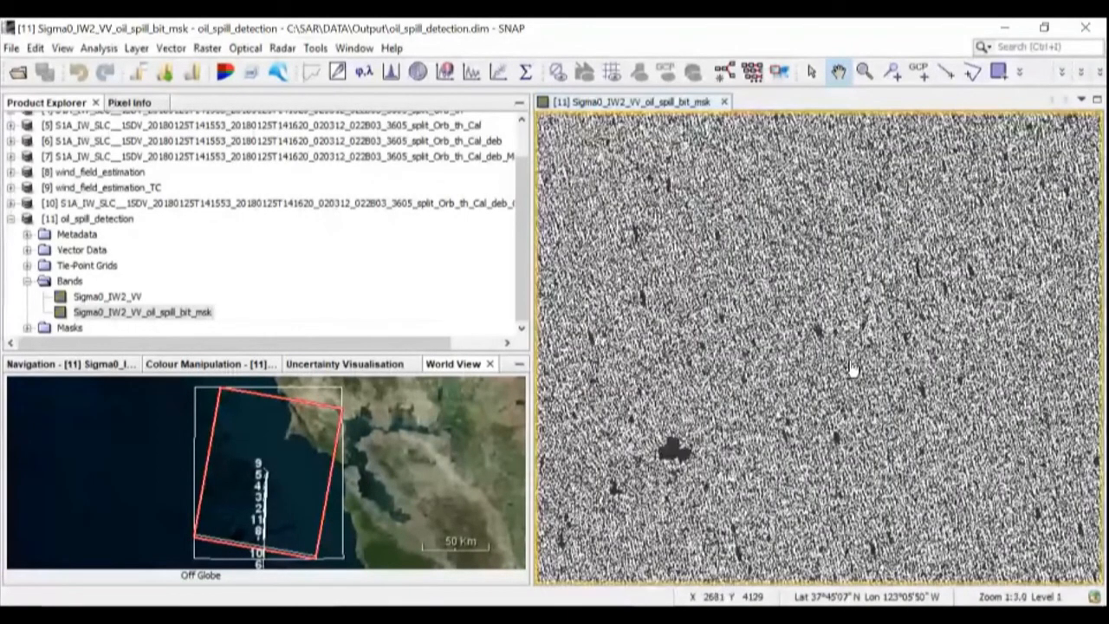
scroll(854, 370, down, 2)
drag(814, 563, 837, 438)
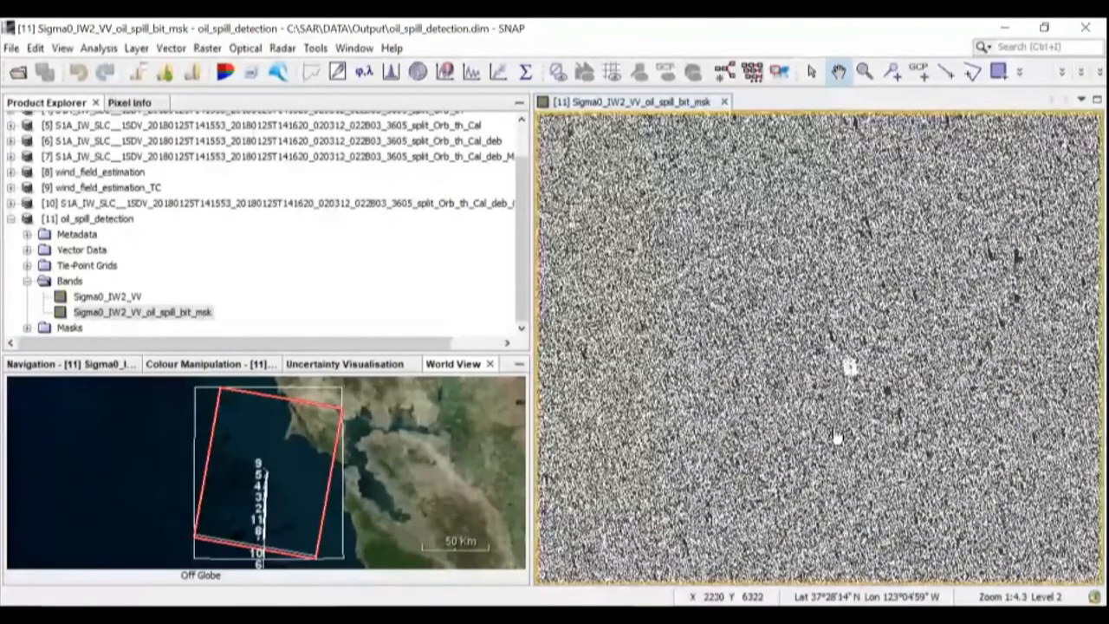
Examine the irregular cluster and the bright square patch in the lower part of the oil spill bit mask.
scroll(837, 438, up, 3)
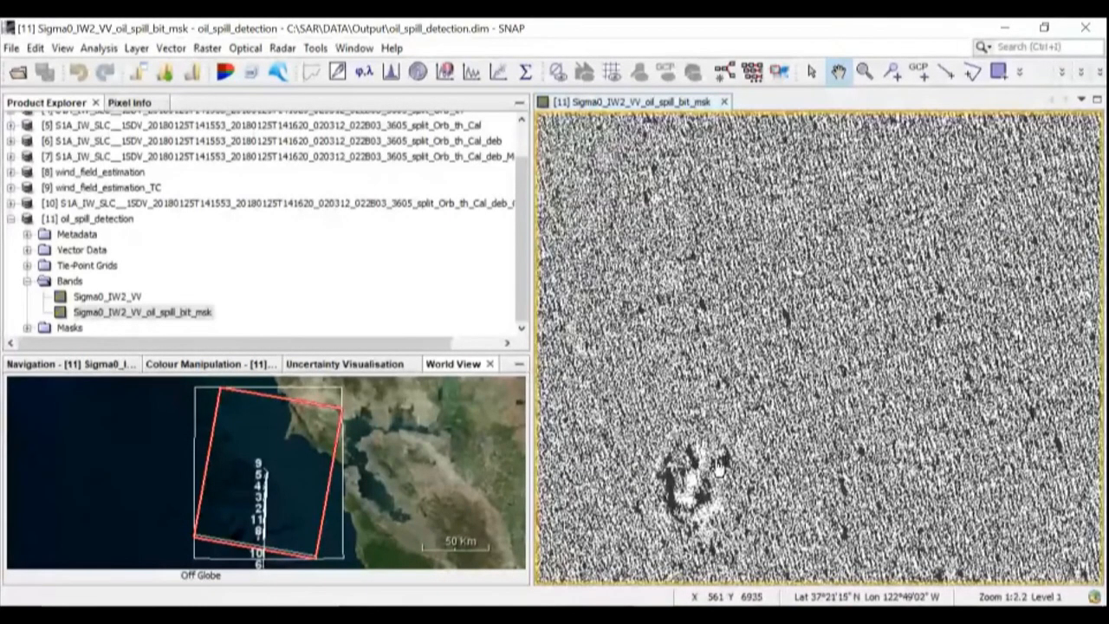
drag(719, 468, 707, 392)
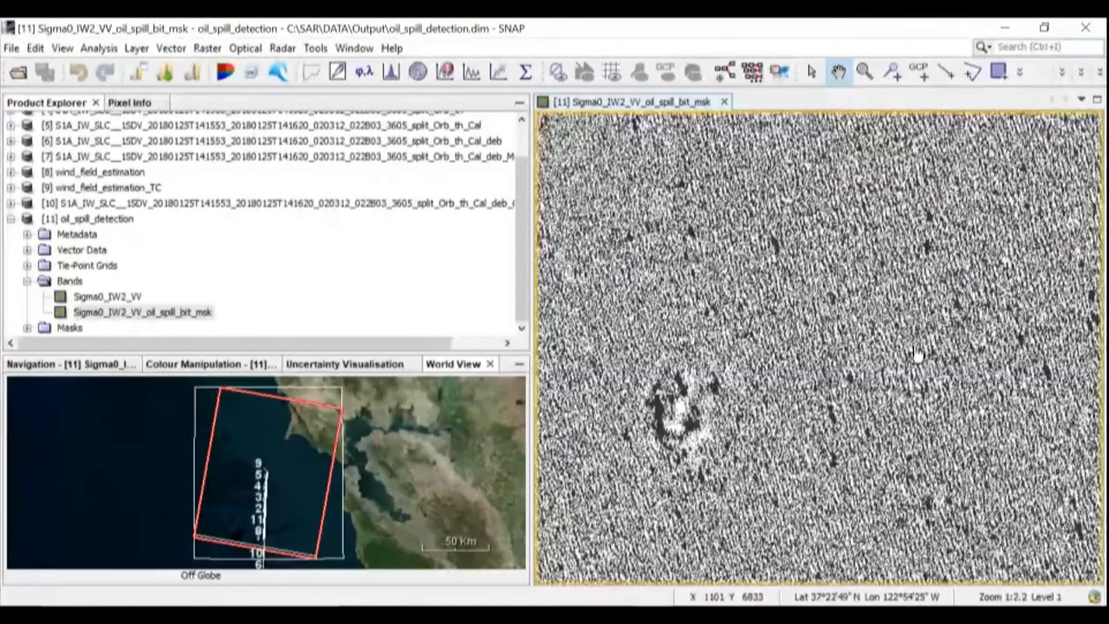
drag(1022, 325, 794, 416)
drag(957, 347, 760, 413)
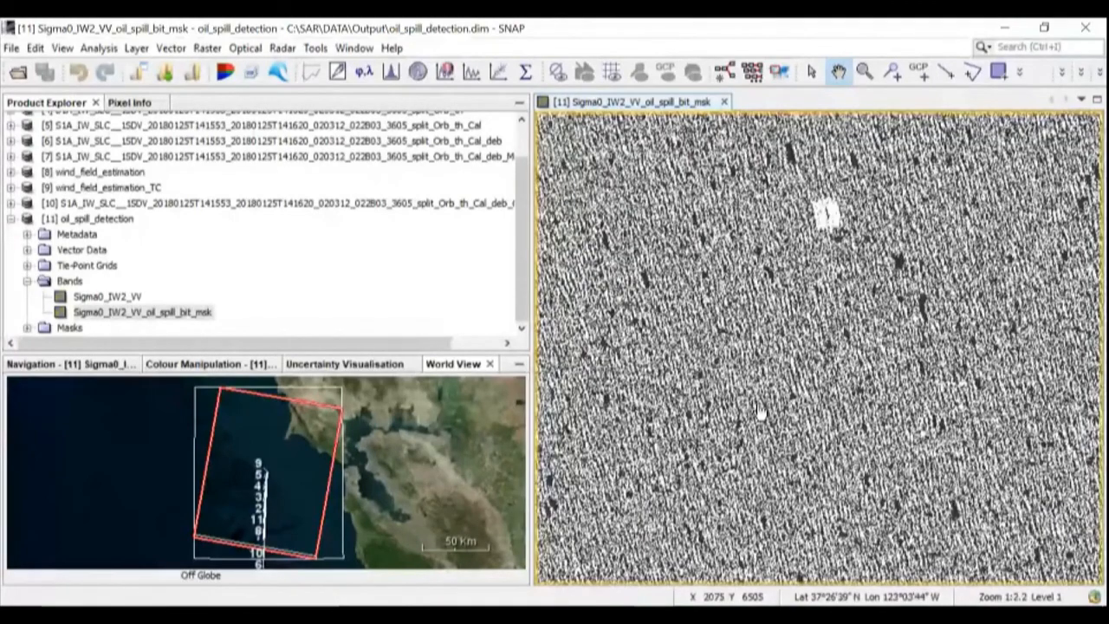
scroll(823, 295, up, 3)
drag(836, 242, 785, 405)
scroll(786, 400, up, 2)
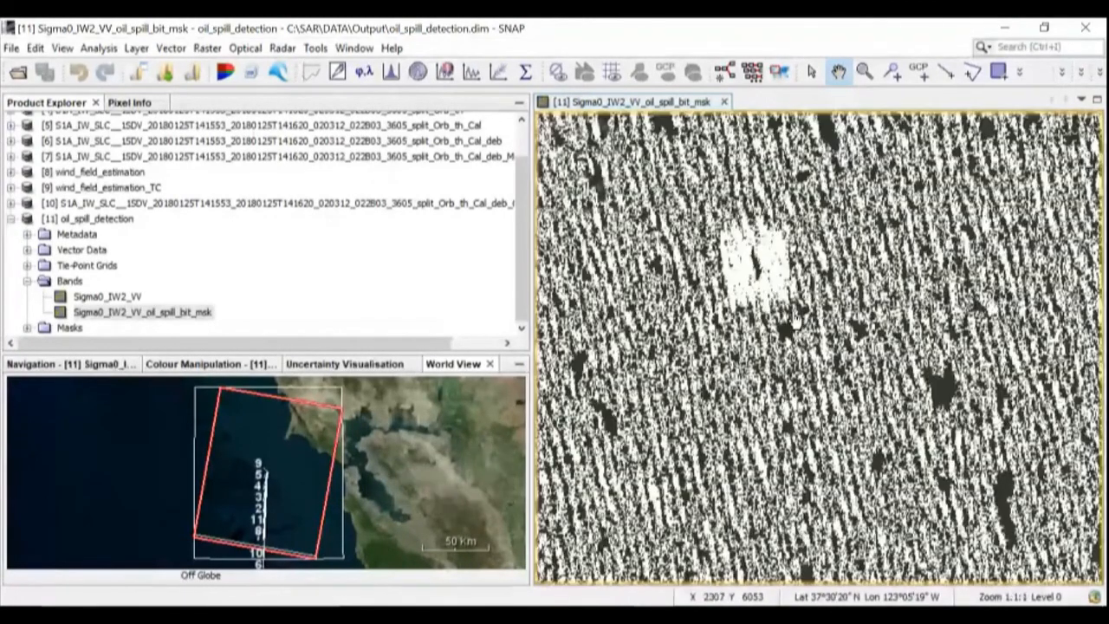
drag(775, 308, 782, 361)
scroll(781, 362, up, 2)
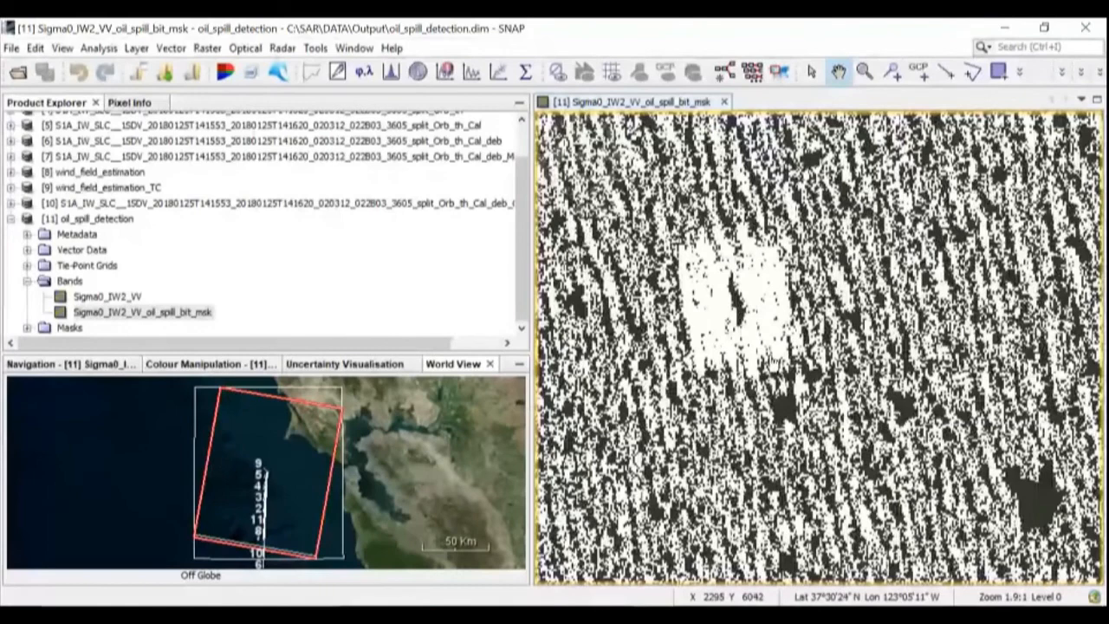
Examine the speckle and small dark patches in the northern part of the oil spill bit mask at close range.
scroll(798, 378, down, 2)
scroll(798, 378, down, 7)
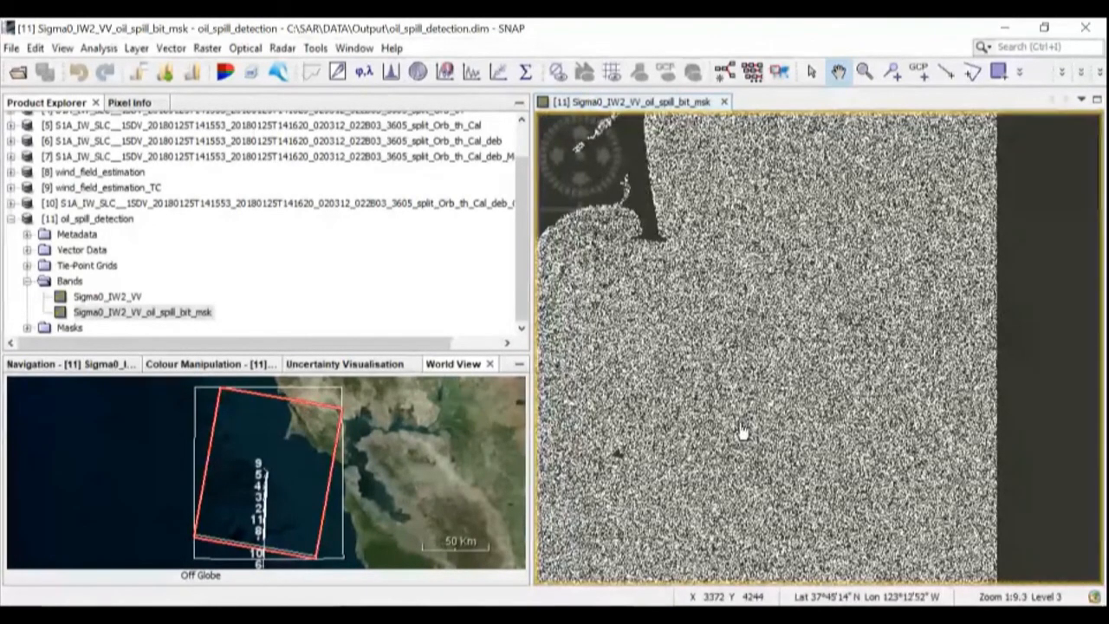
scroll(696, 391, up, 1)
scroll(708, 371, up, 2)
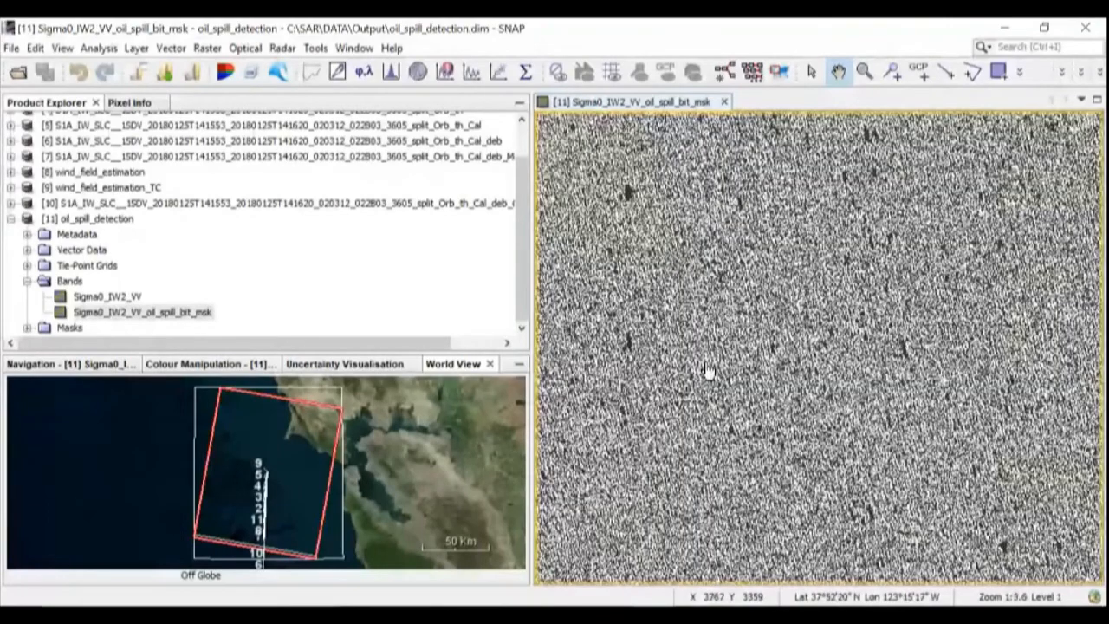
drag(709, 371, 757, 468)
scroll(841, 383, up, 3)
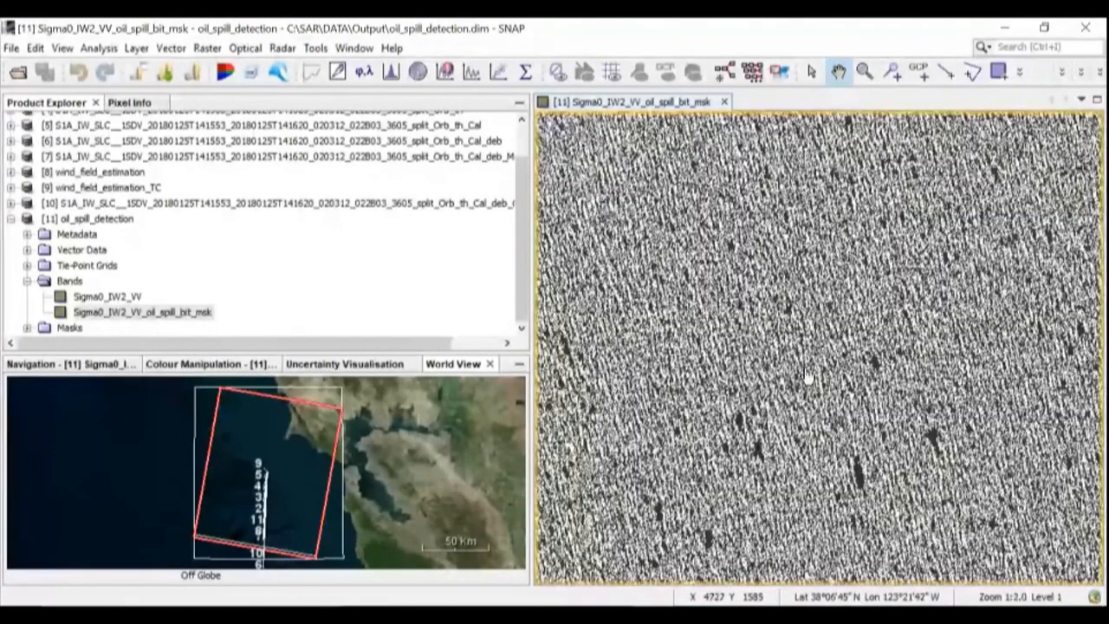
scroll(845, 489, up, 1)
drag(845, 490, 779, 355)
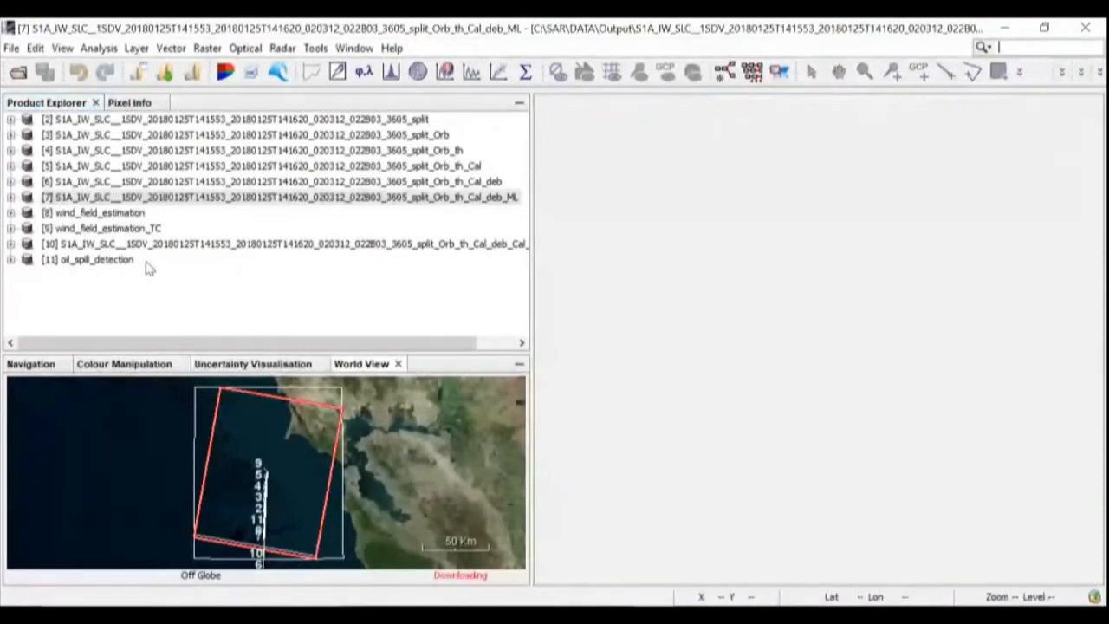
click(89, 199)
right_click(90, 200)
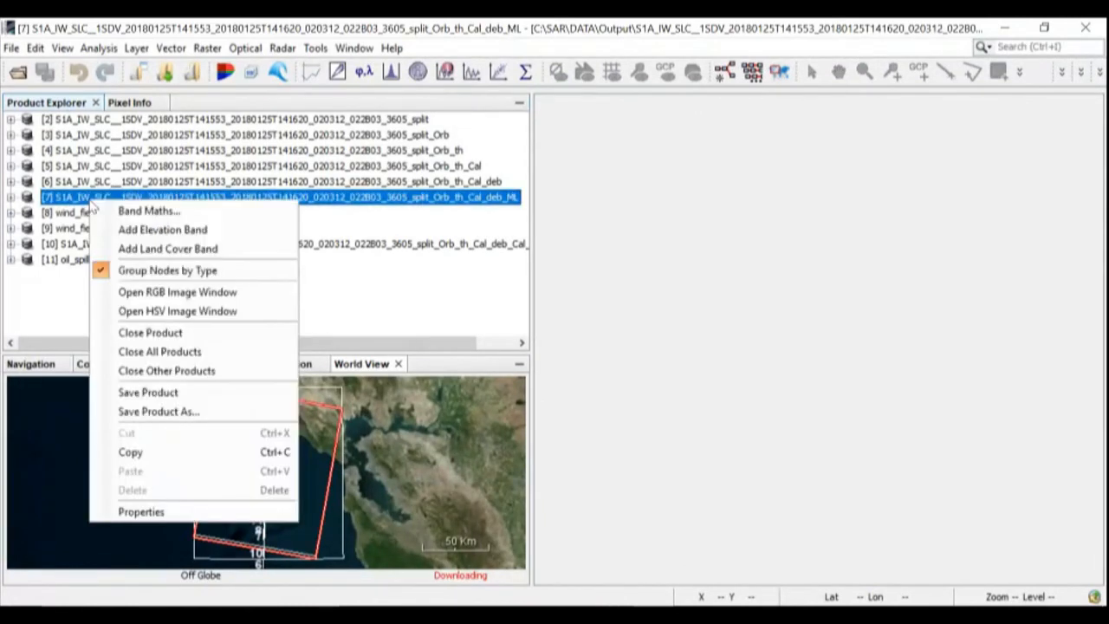
click(410, 285)
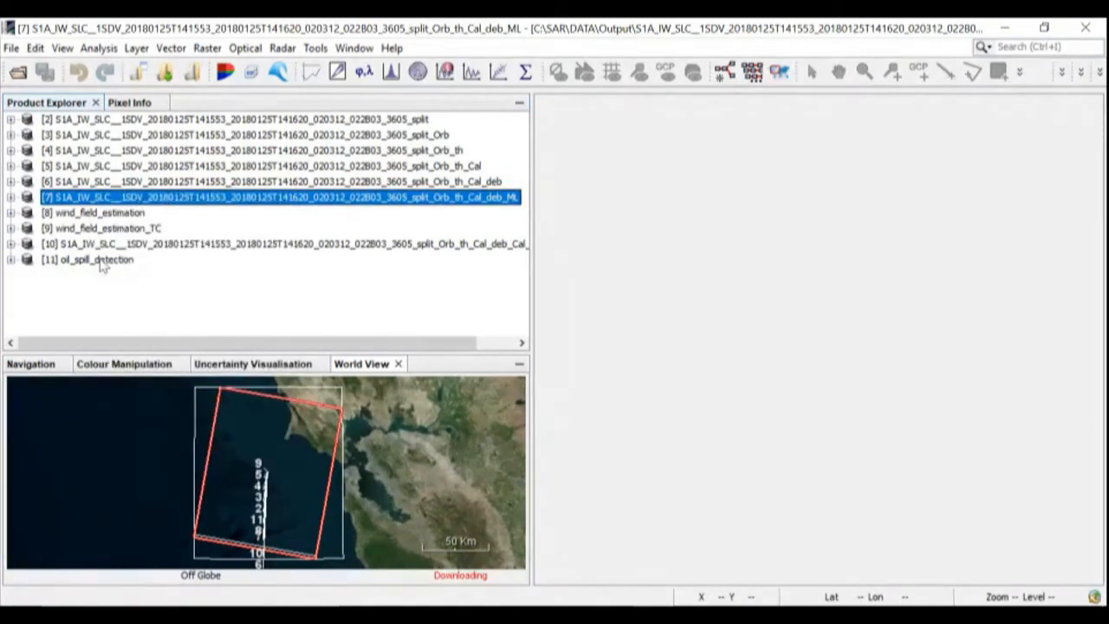
Close every open product except oil_spill_detection.
click(10, 259)
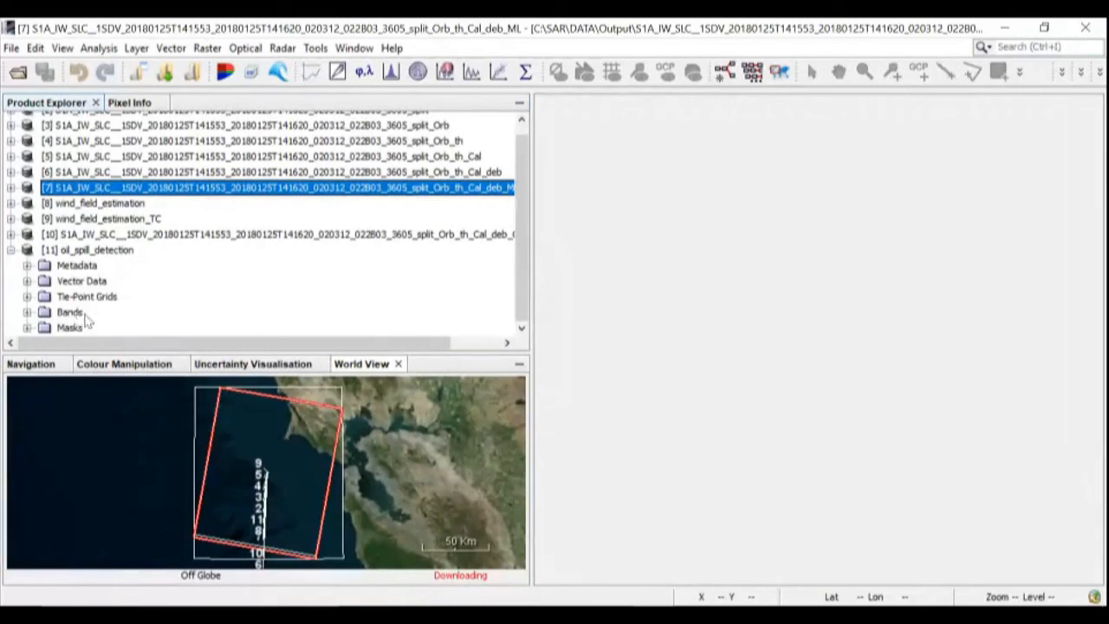
click(72, 233)
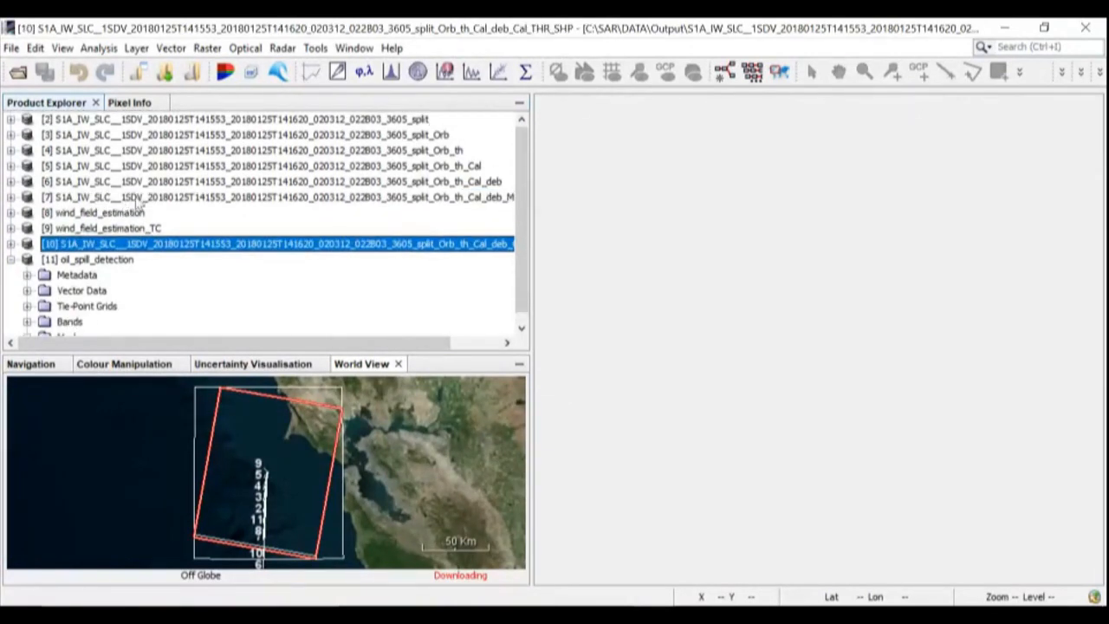
click(90, 260)
right_click(90, 263)
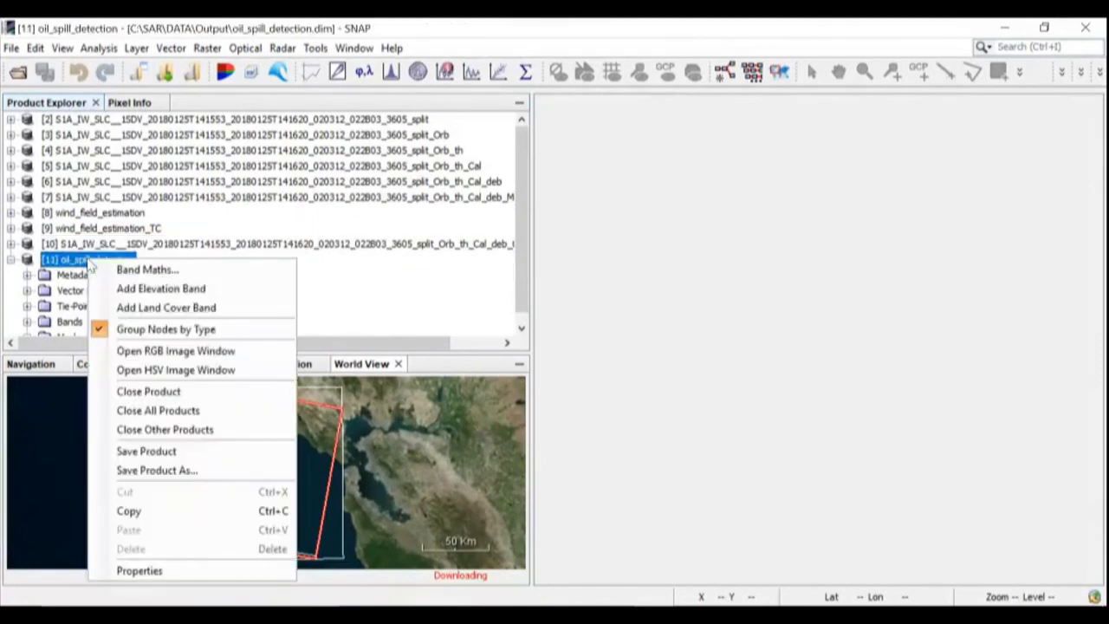
click(167, 430)
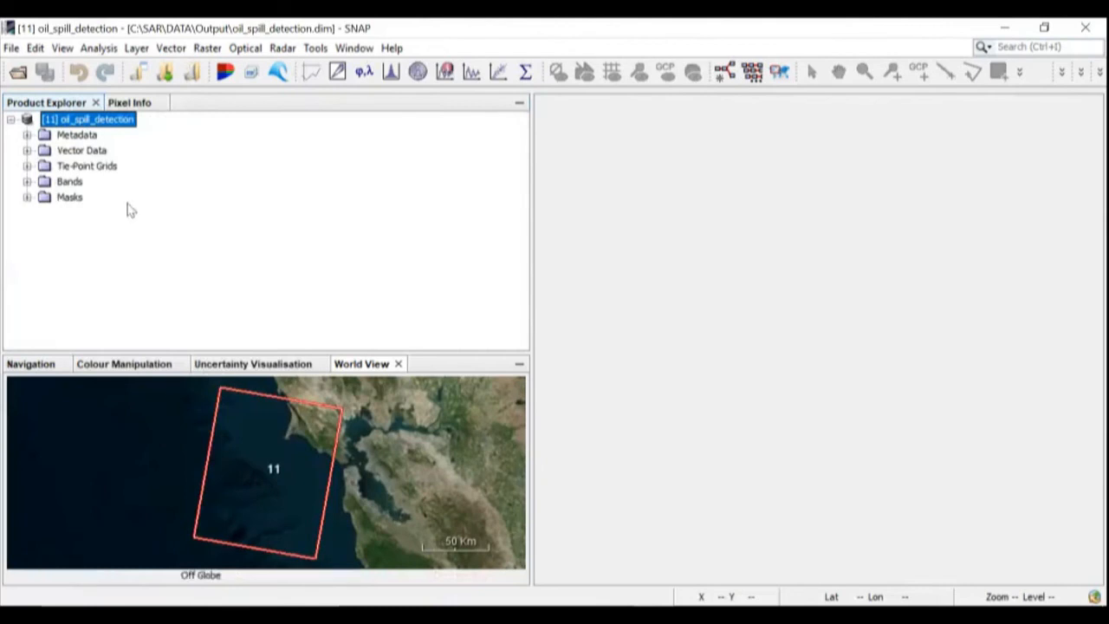
Open the Sigma0_IW2_VV_oil_spill_bit_msk band of the oil_spill_detection product and list the product's vector data layers.
click(11, 119)
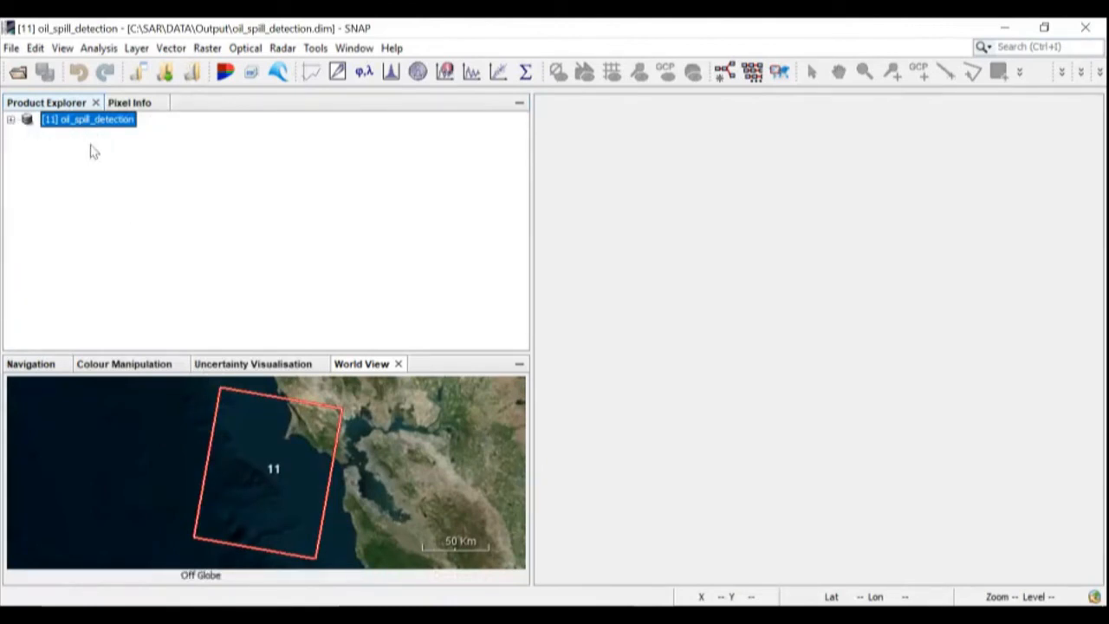
click(10, 120)
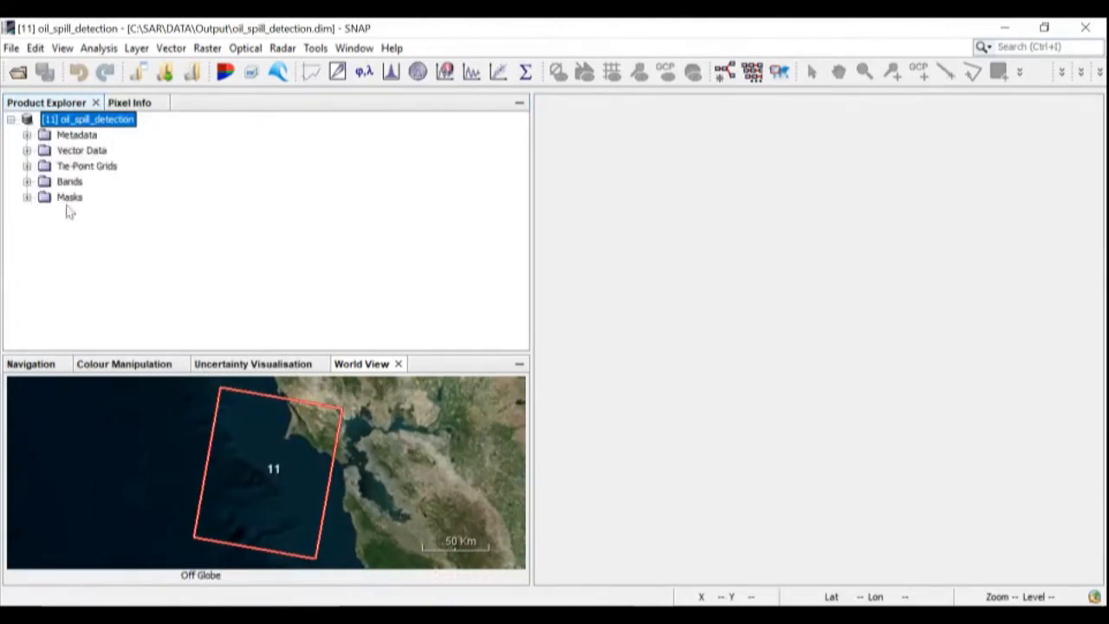
click(27, 182)
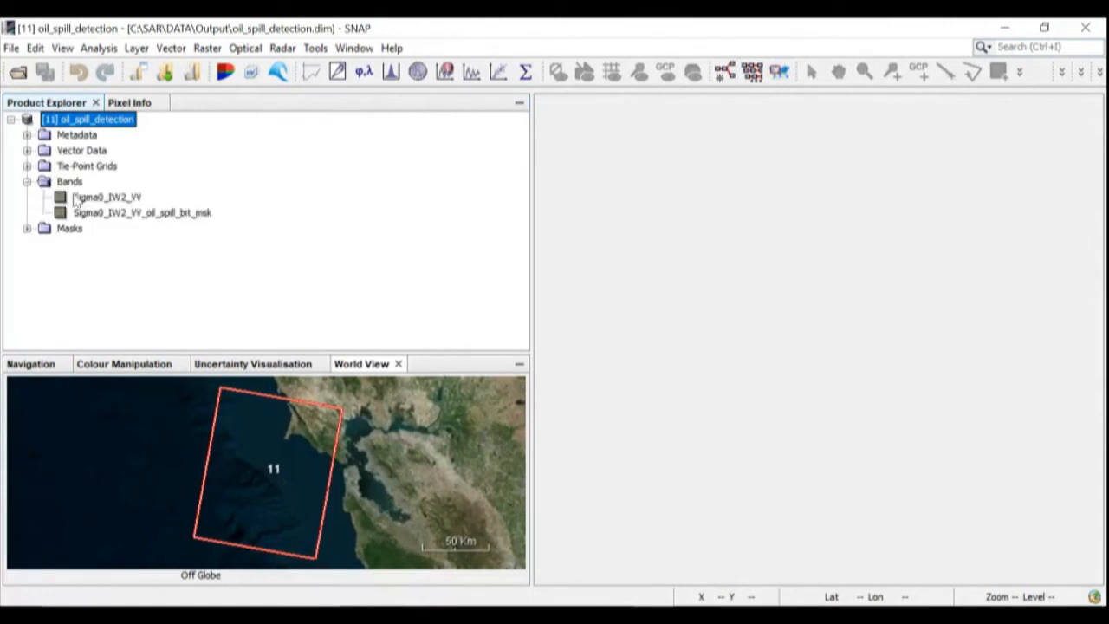
click(122, 217)
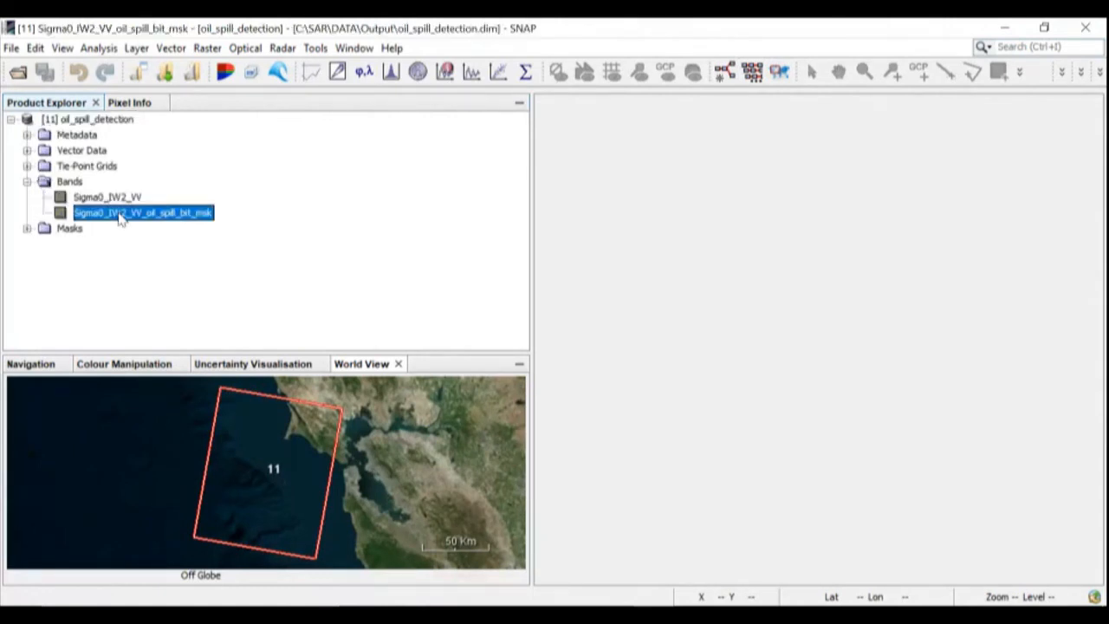
double_click(121, 214)
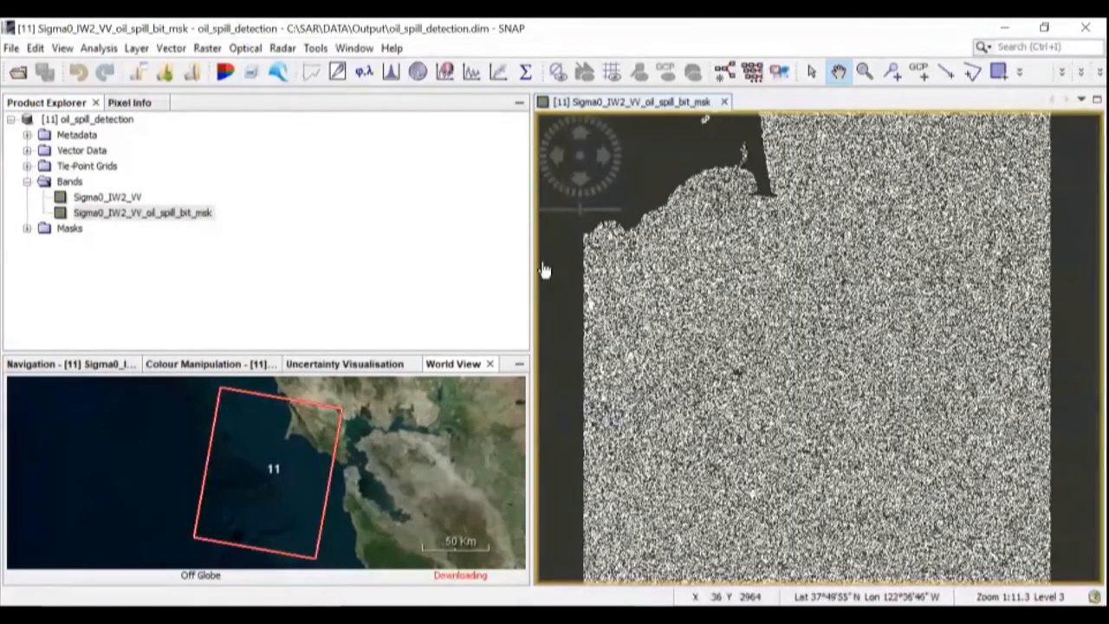
click(27, 150)
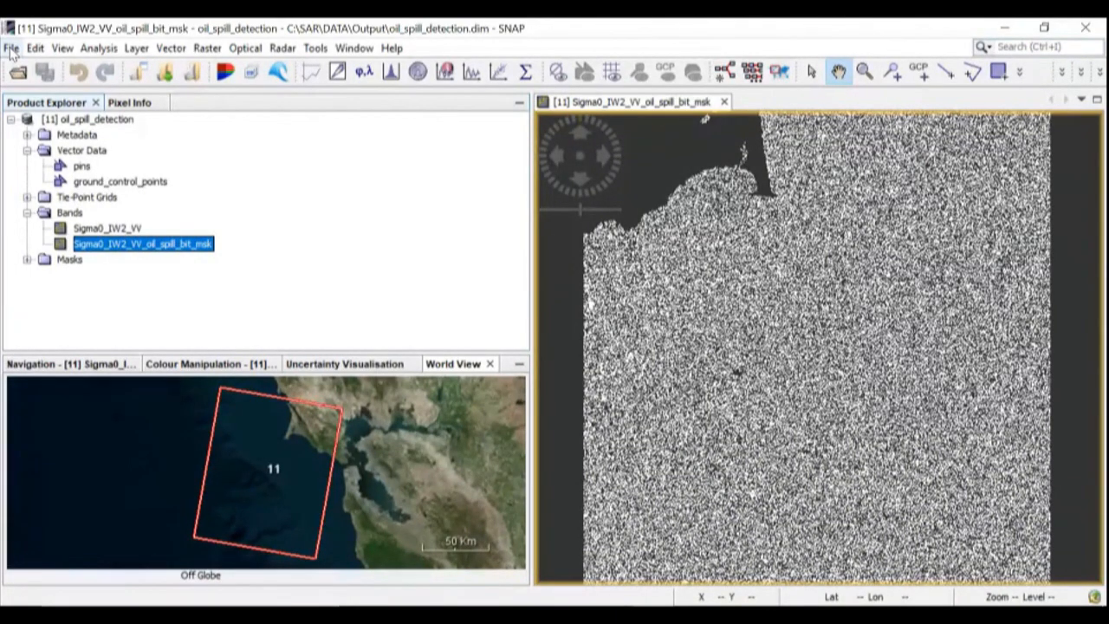
click(11, 49)
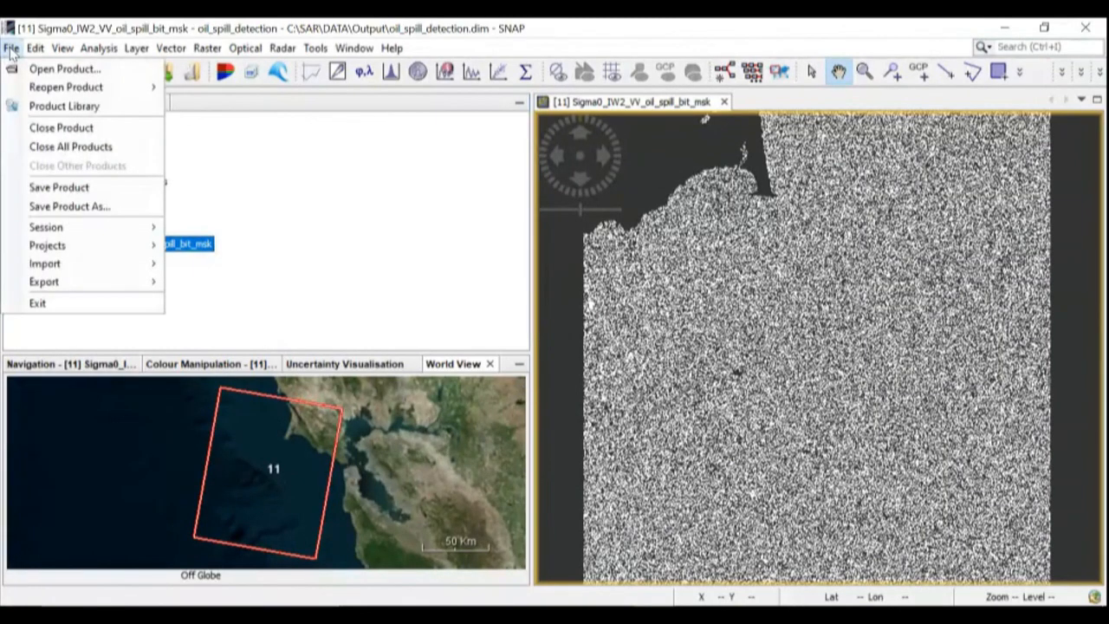
mouse_move(104, 267)
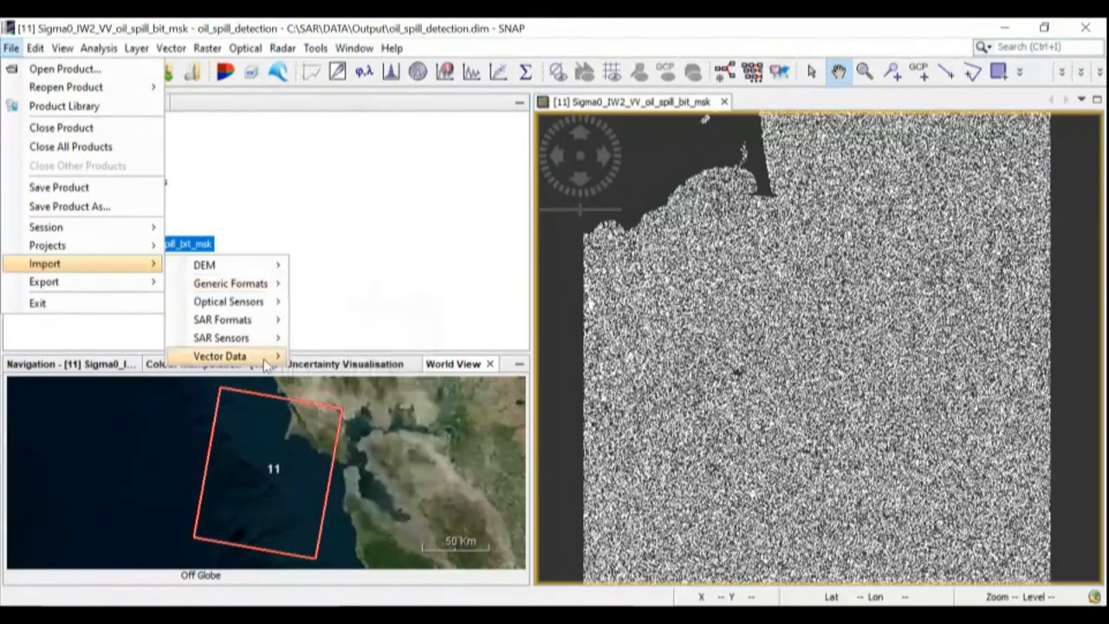
mouse_move(266, 364)
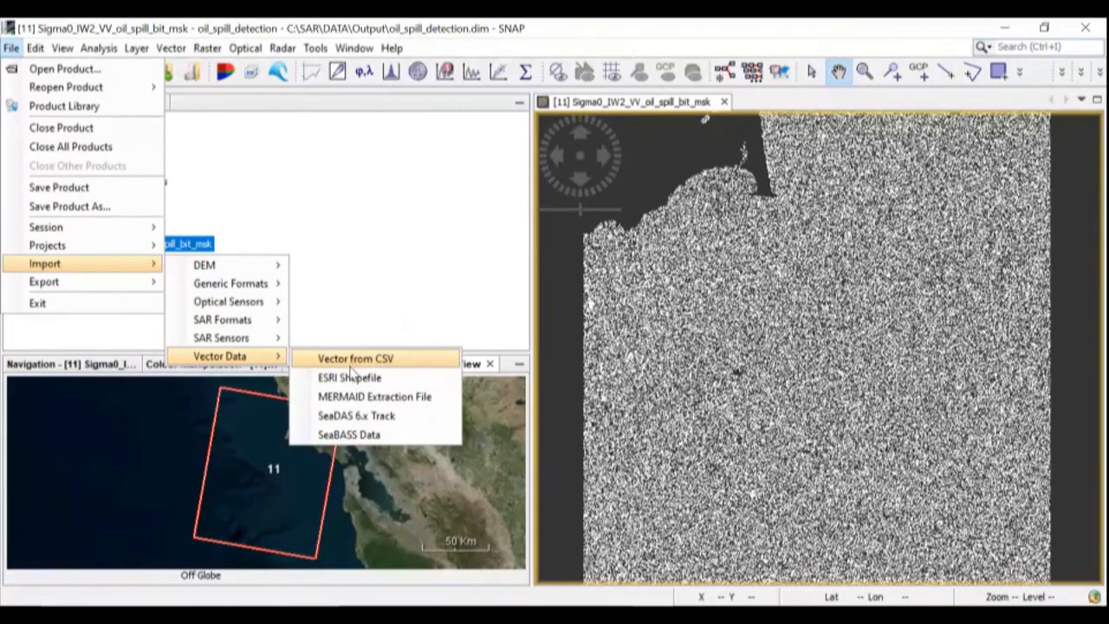
click(382, 243)
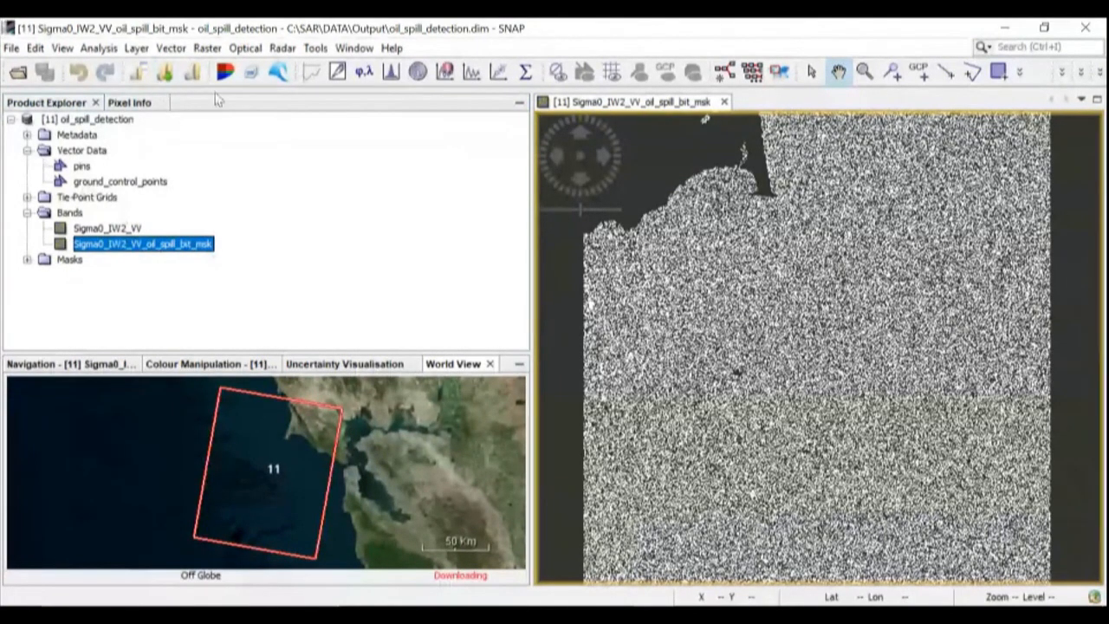
Create a new vector data container named "boundary" in the oil_spill_detection product.
click(171, 49)
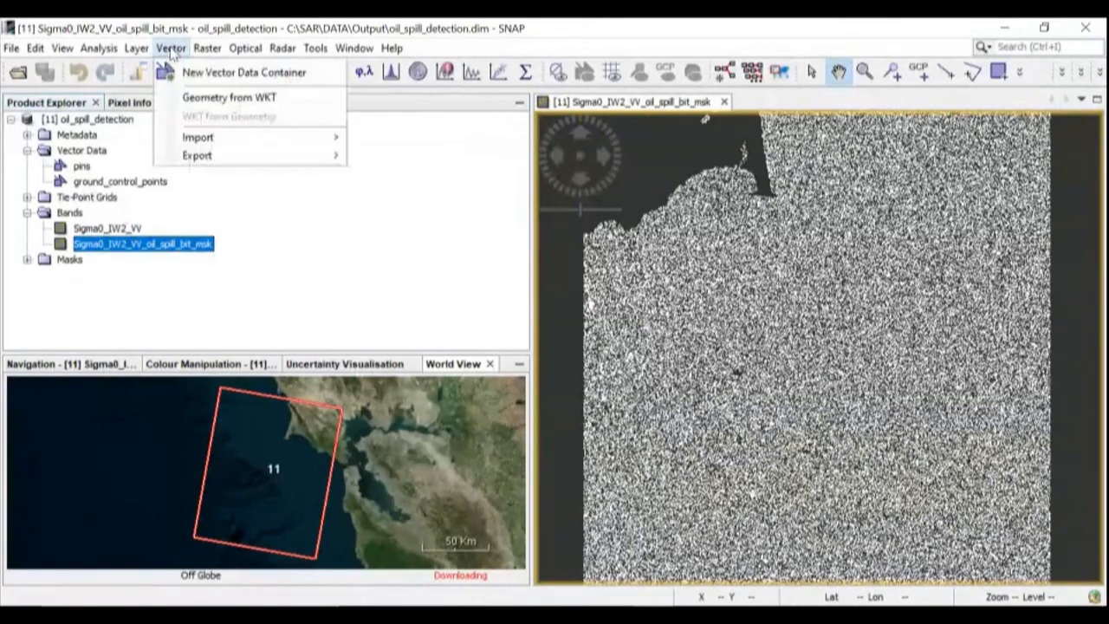
click(205, 78)
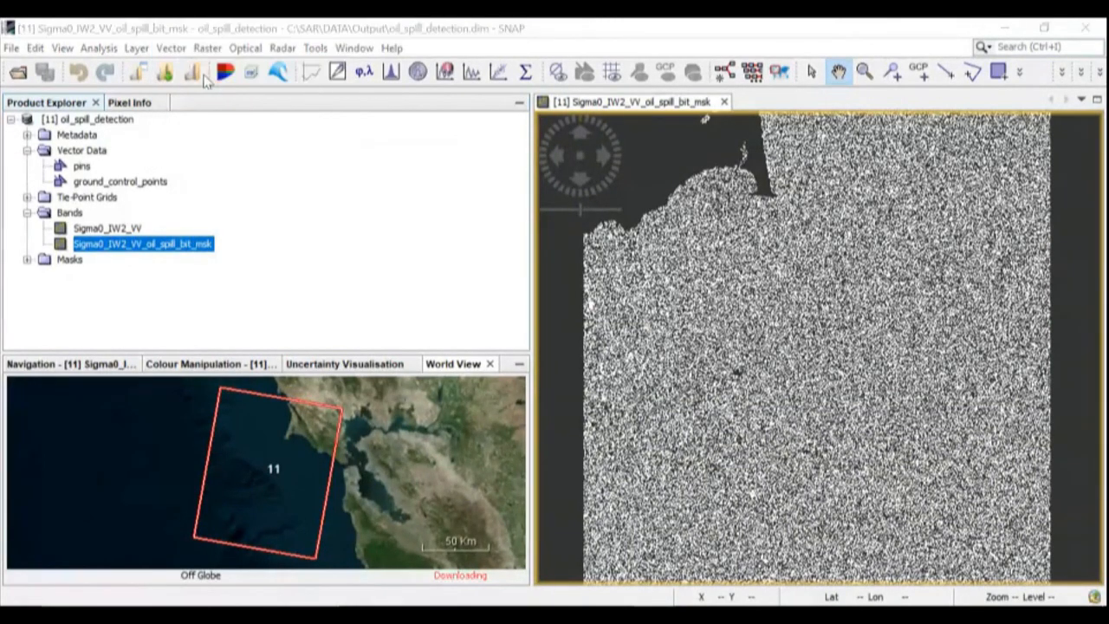
drag(495, 275, 430, 270)
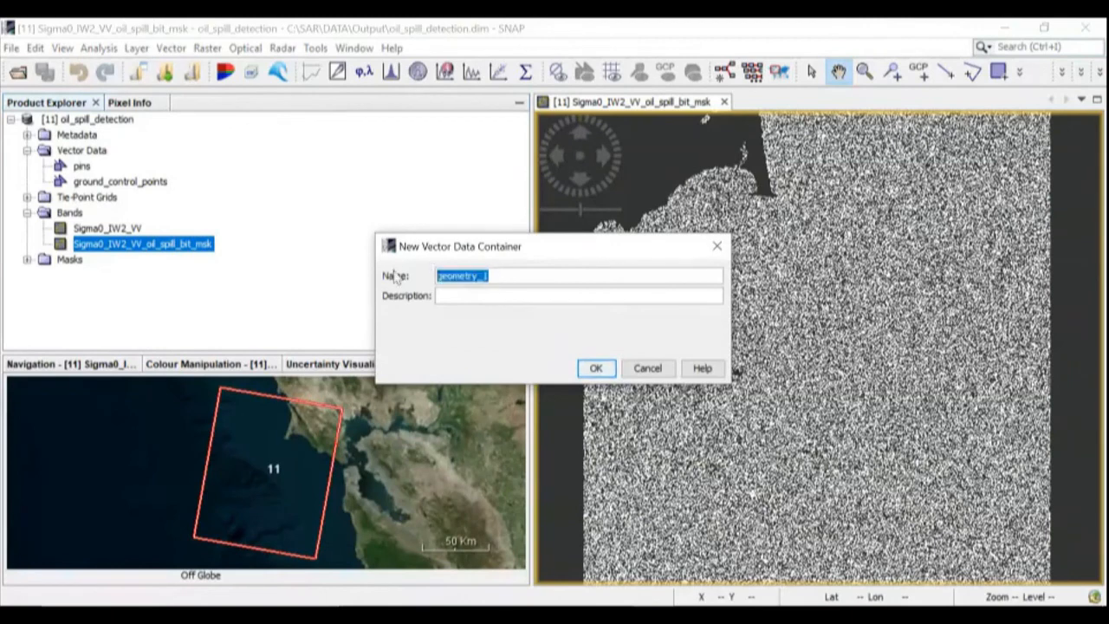
text(b)
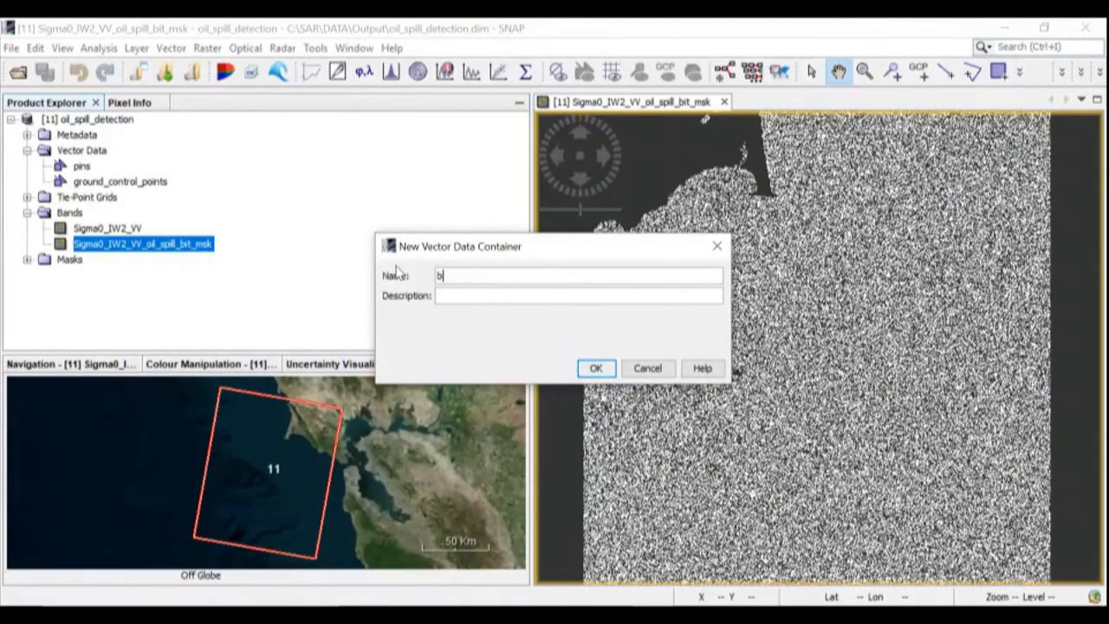
text(oundary)
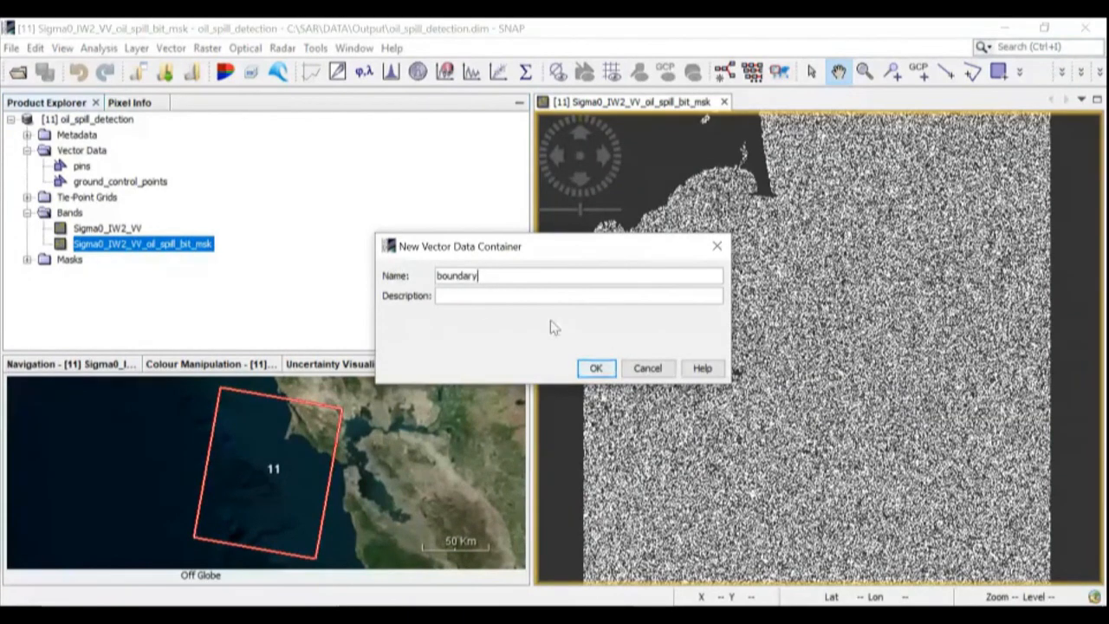
click(596, 368)
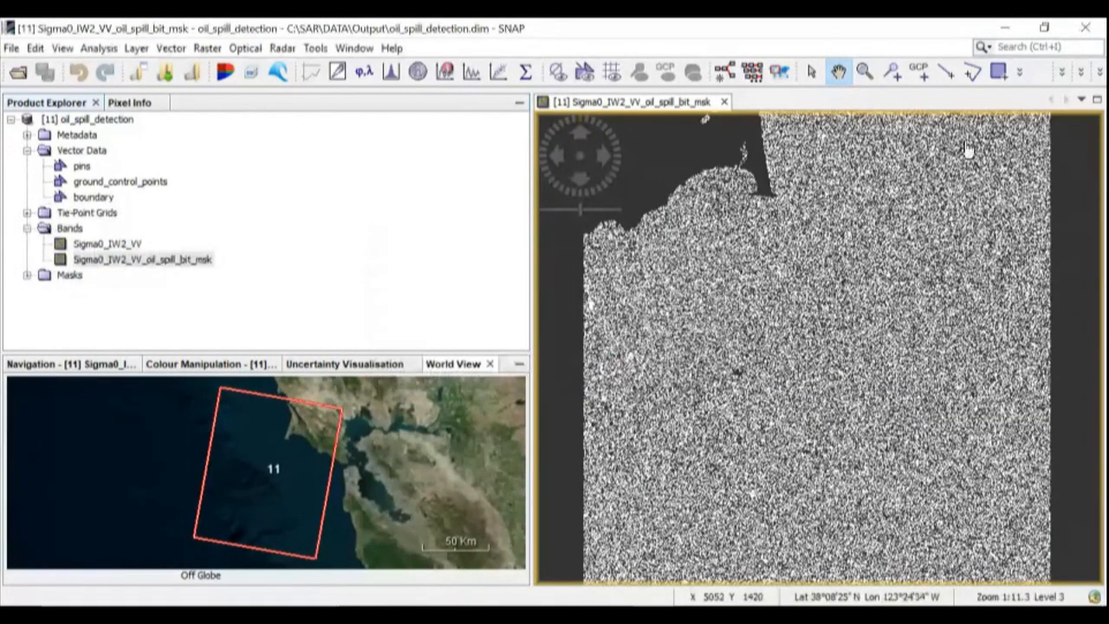
Draw an irregular multi-lobed polygon across the central part of the oil spill bit mask and return to the selection tool.
click(1020, 72)
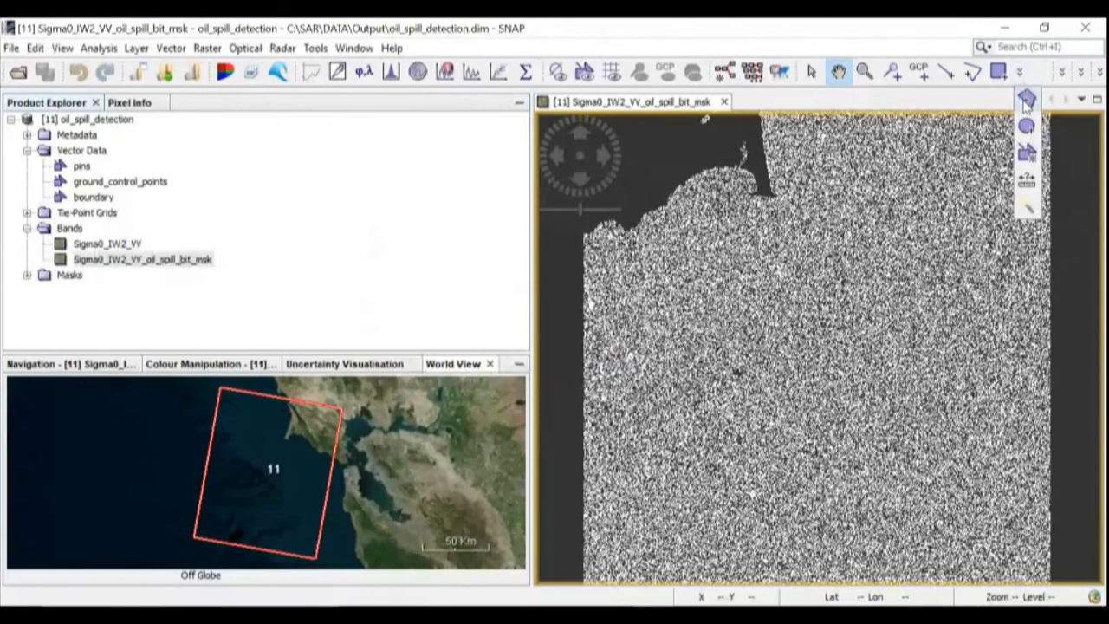
click(1025, 100)
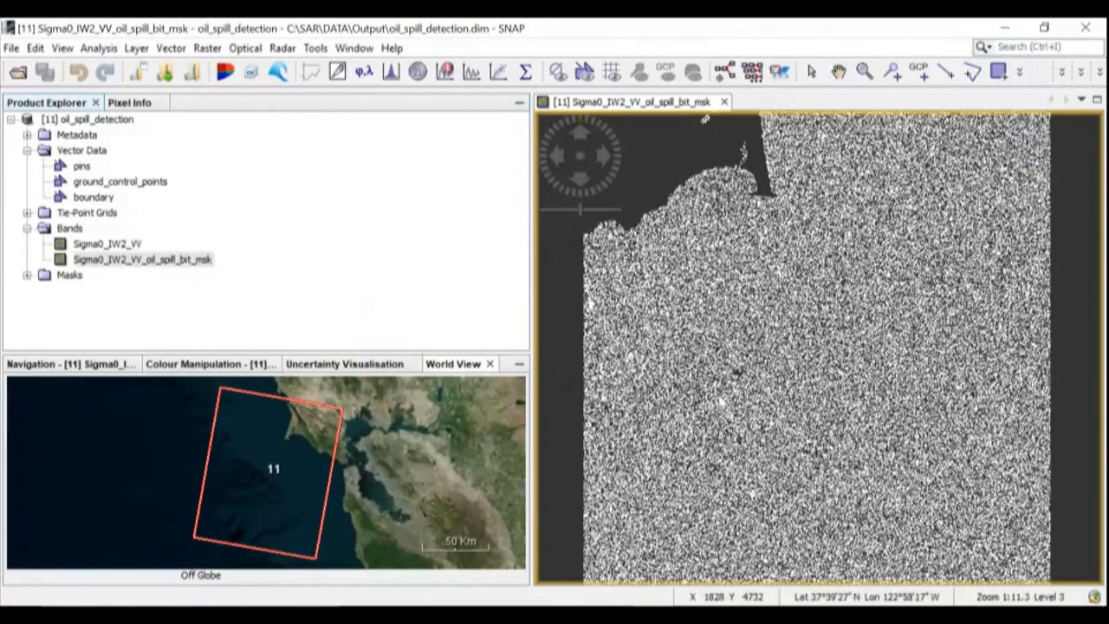
click(671, 477)
click(648, 400)
double_click(667, 364)
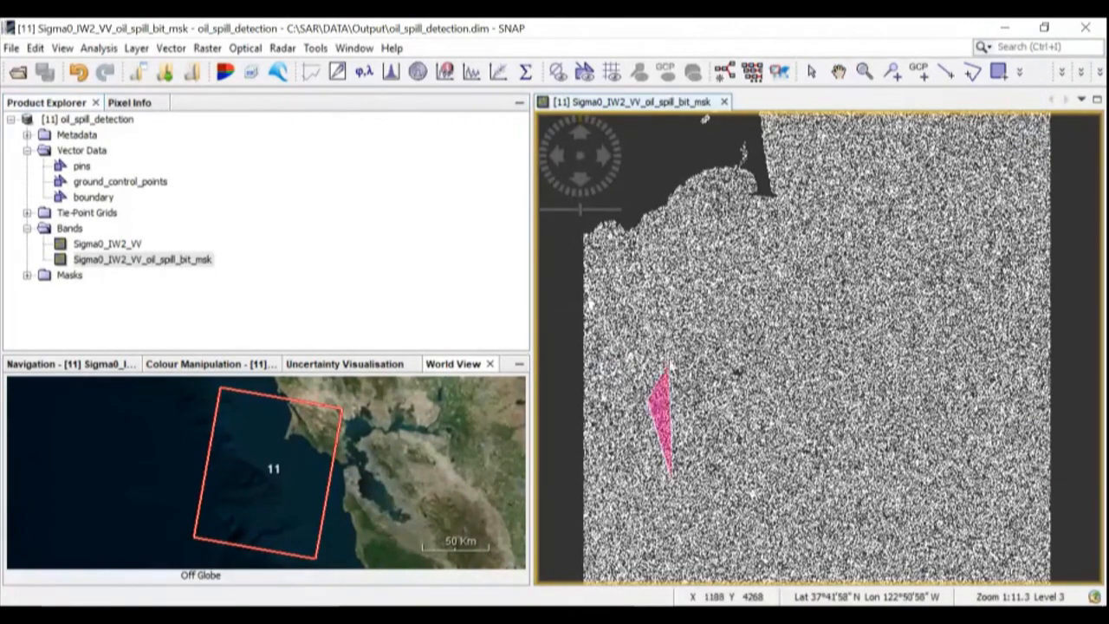
click(684, 334)
click(650, 279)
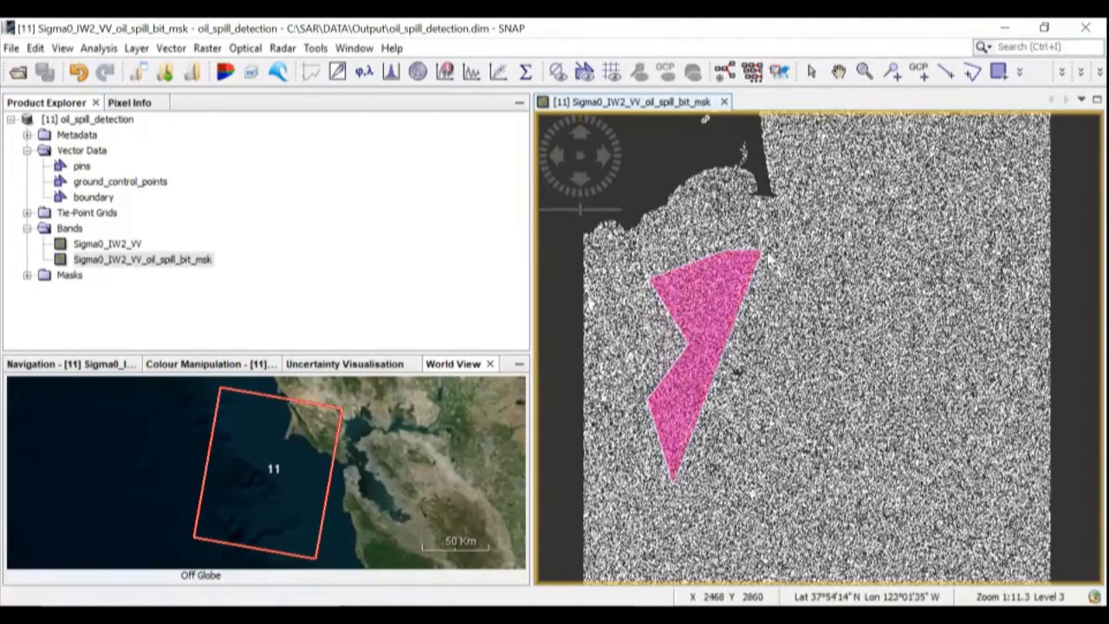
click(766, 253)
click(780, 279)
click(770, 326)
click(845, 322)
click(879, 274)
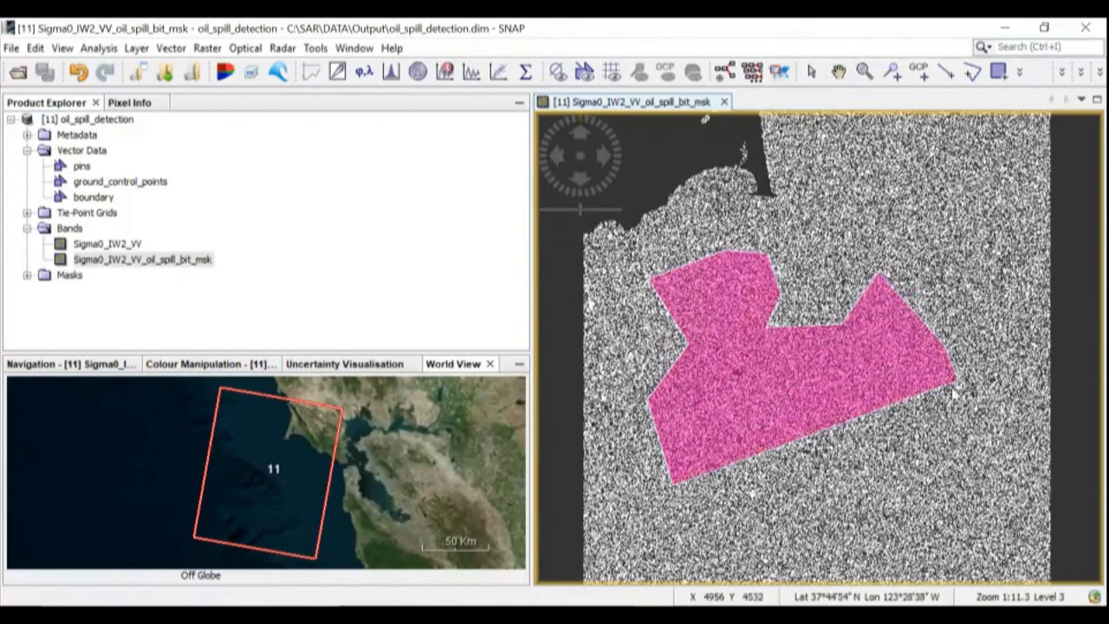
click(943, 344)
click(882, 409)
click(792, 417)
click(766, 466)
click(734, 475)
double_click(713, 448)
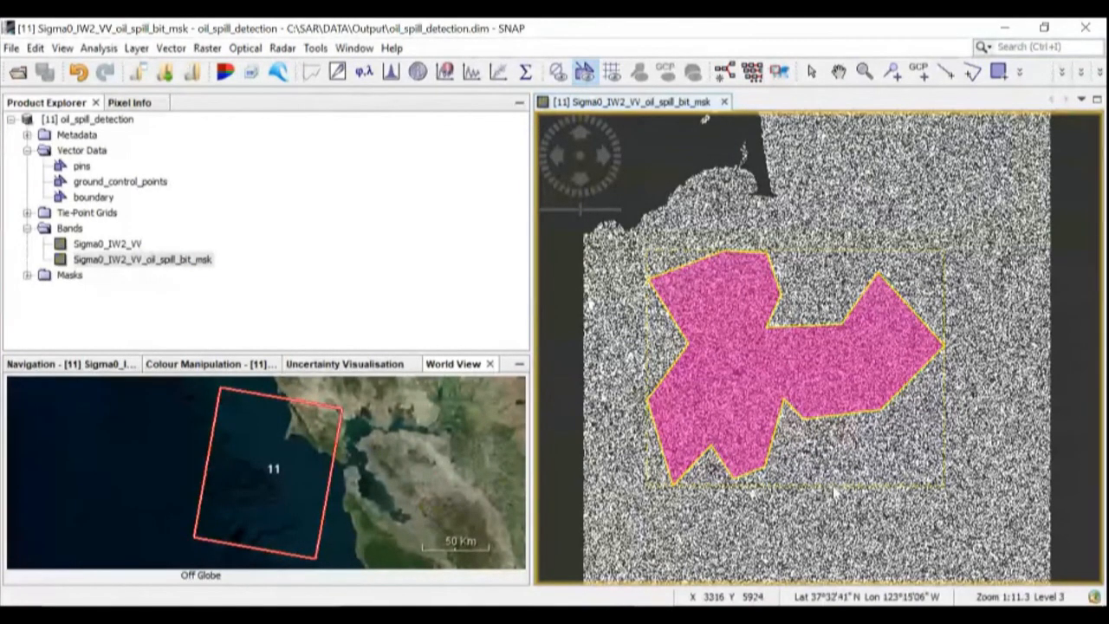
click(854, 227)
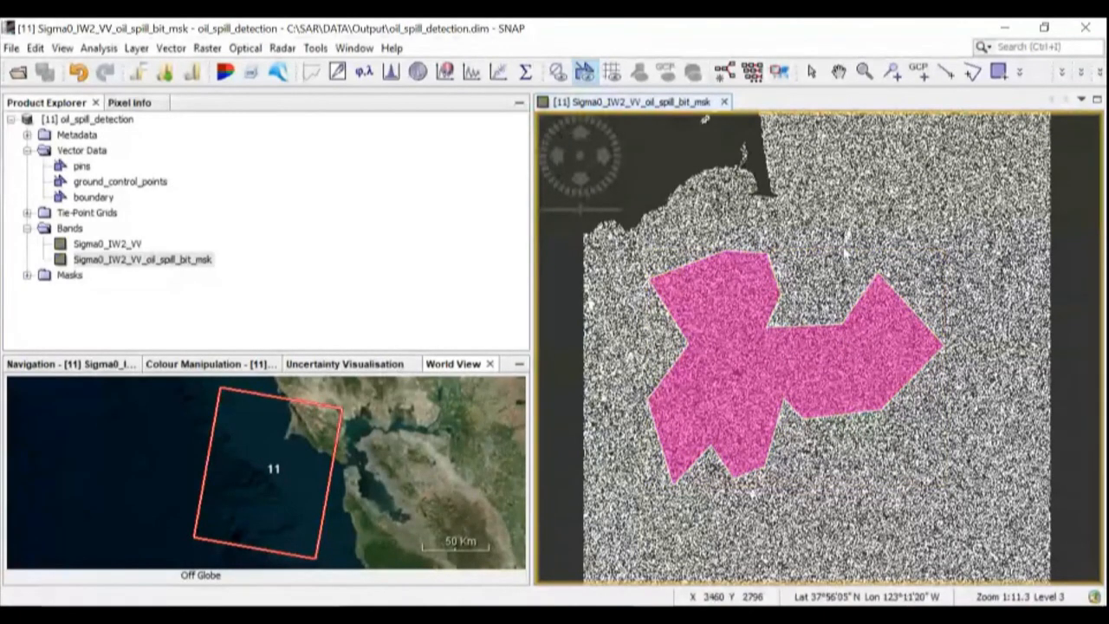
click(281, 188)
click(812, 73)
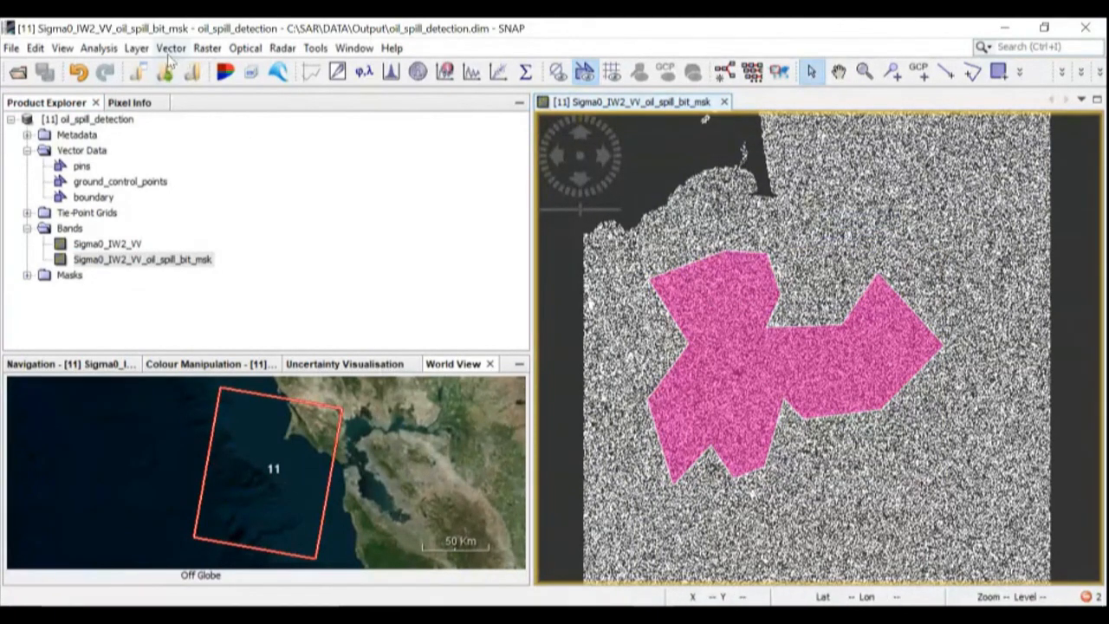
Set up a Land/Sea Mask with source oil_spill_detection and BEAM-DIMAP target oil_spill_detection_msk in C:\SAR\DATA\Output.
click(206, 50)
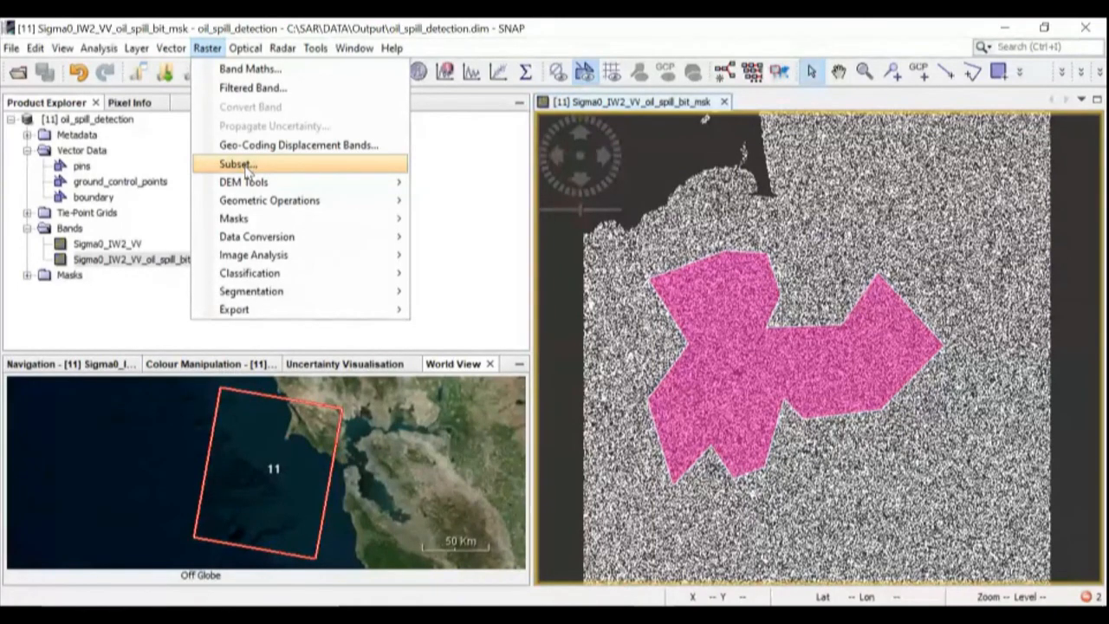
click(208, 51)
click(208, 51)
mouse_move(250, 226)
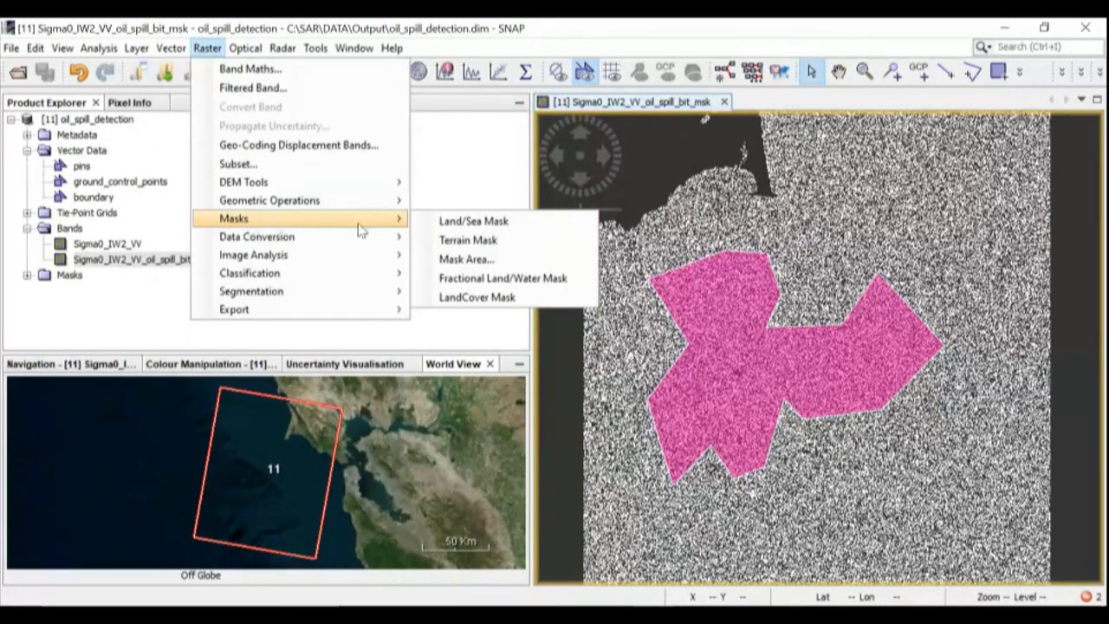
click(475, 222)
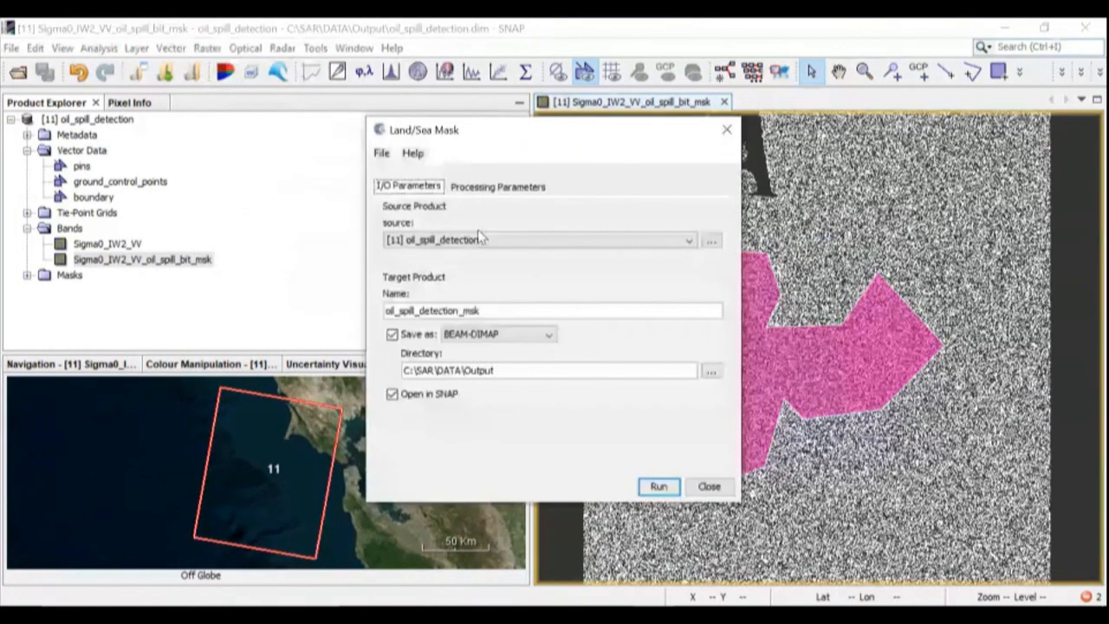
drag(568, 128, 430, 77)
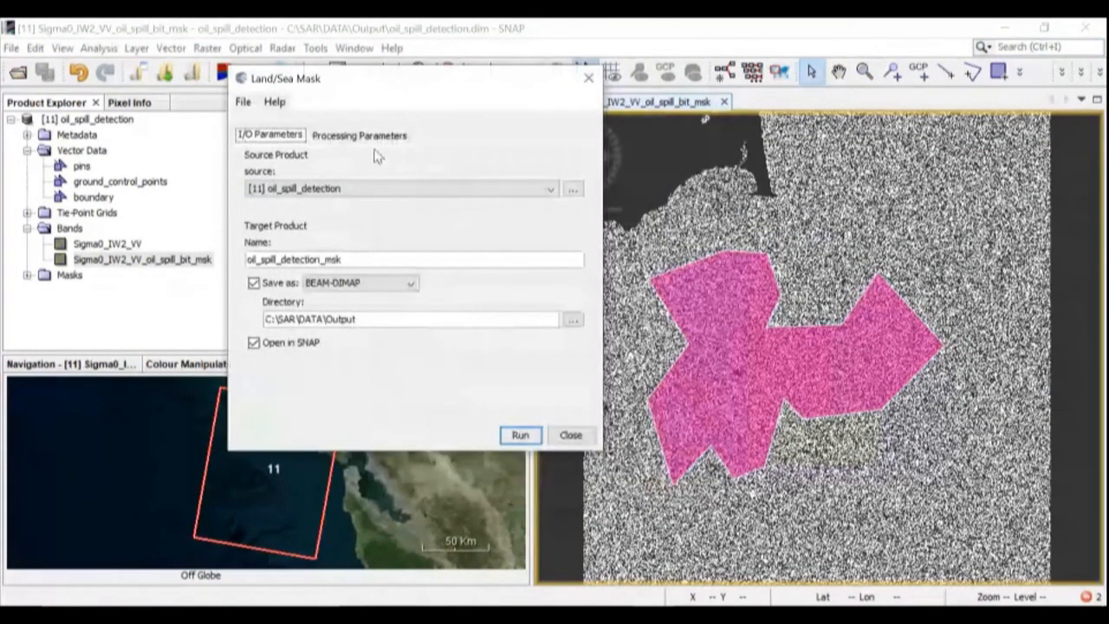
click(303, 192)
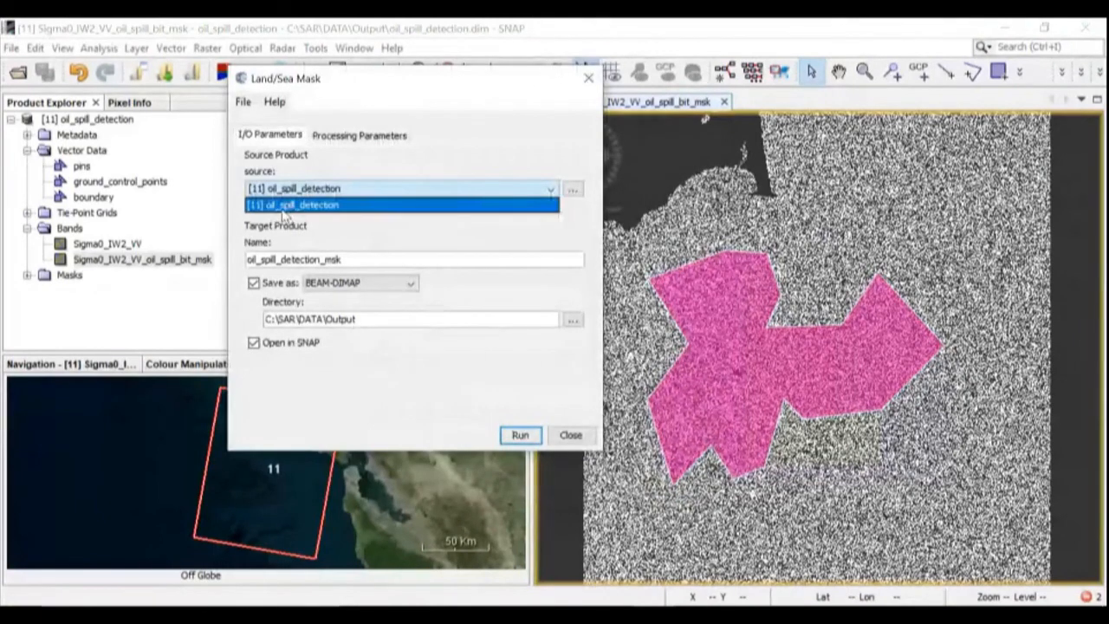
click(278, 205)
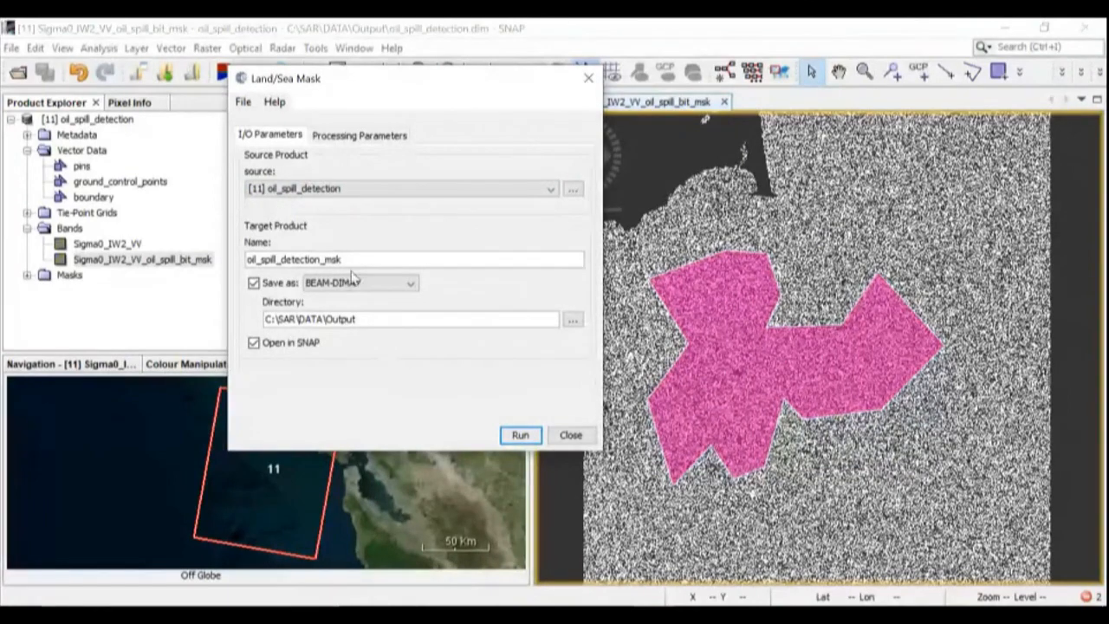
drag(373, 259, 230, 260)
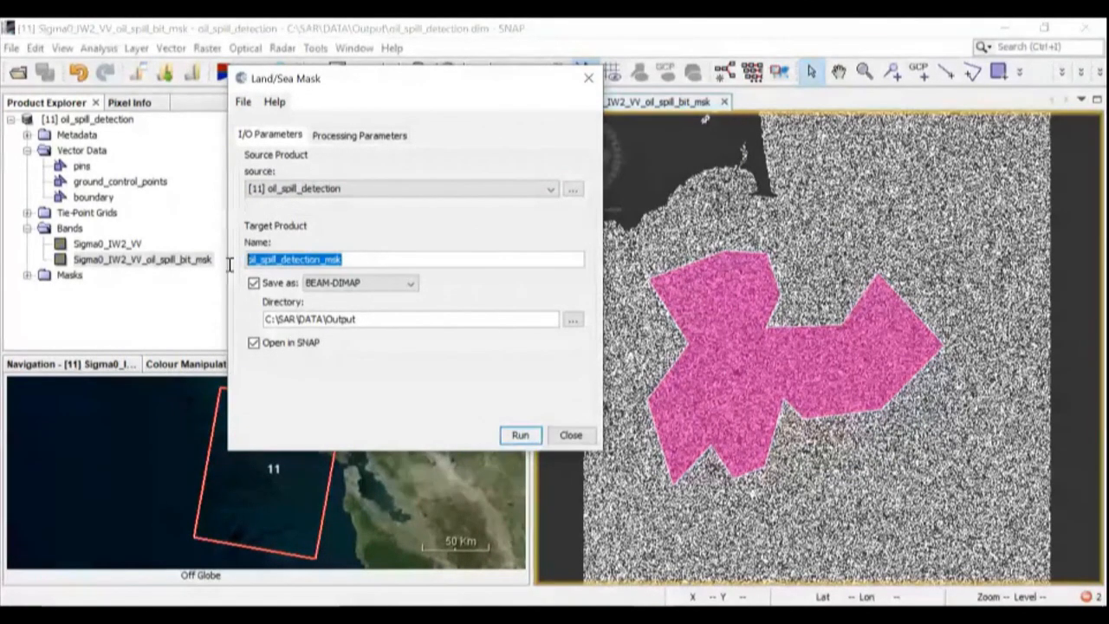
drag(372, 319, 254, 321)
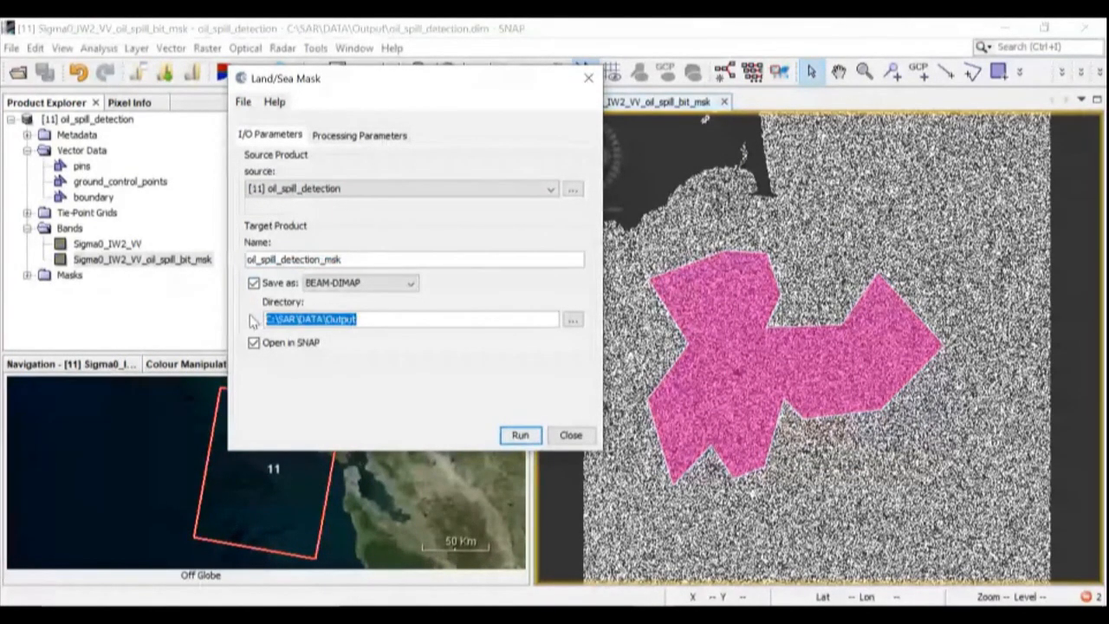
Select both Sigma0_IW2_VV and Sigma0_IW2_VV_oil_spill_bit_msk as source bands for the mask.
click(362, 135)
click(403, 159)
click(399, 174)
click(390, 161)
click(388, 176)
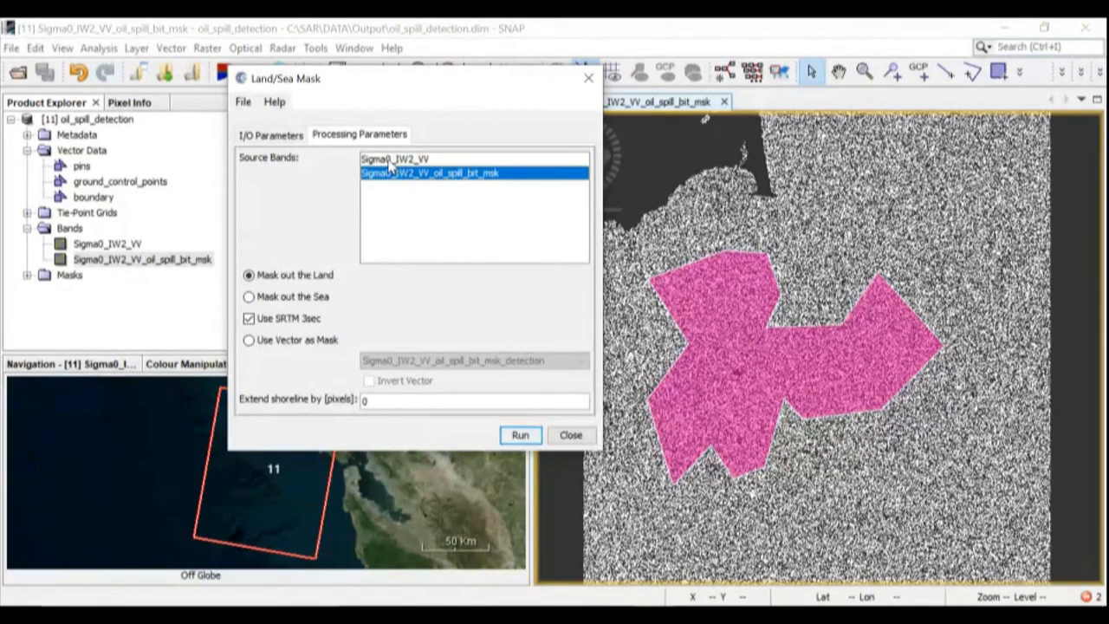
ctrl+click(390, 162)
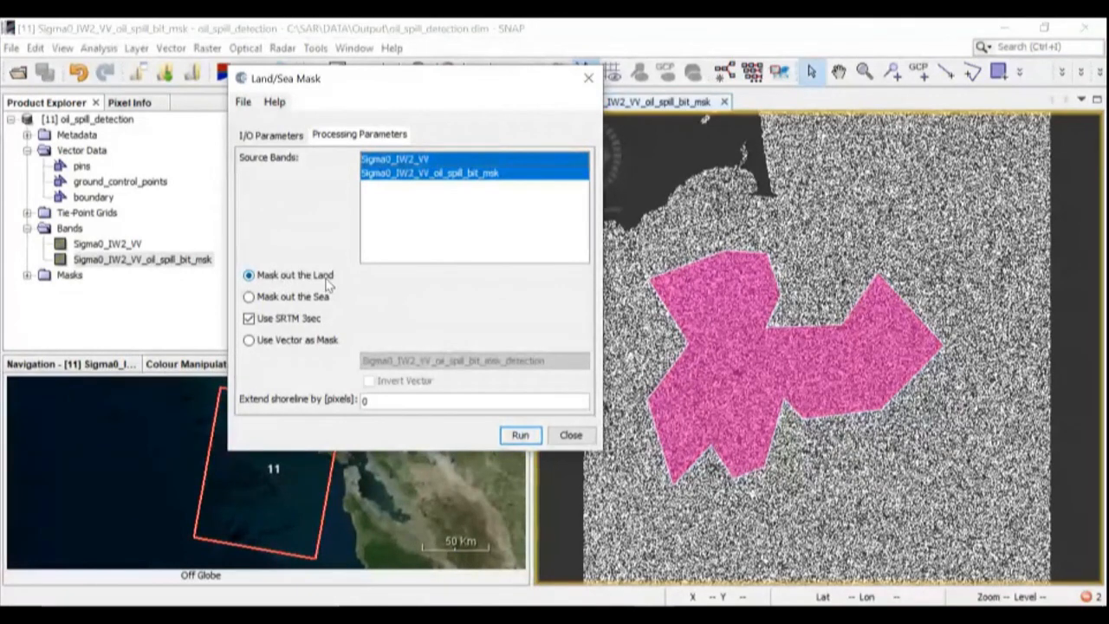
Turn off SRTM 3sec, use the boundary vector as the mask without inverting it, run the masking and close the dialog.
click(287, 319)
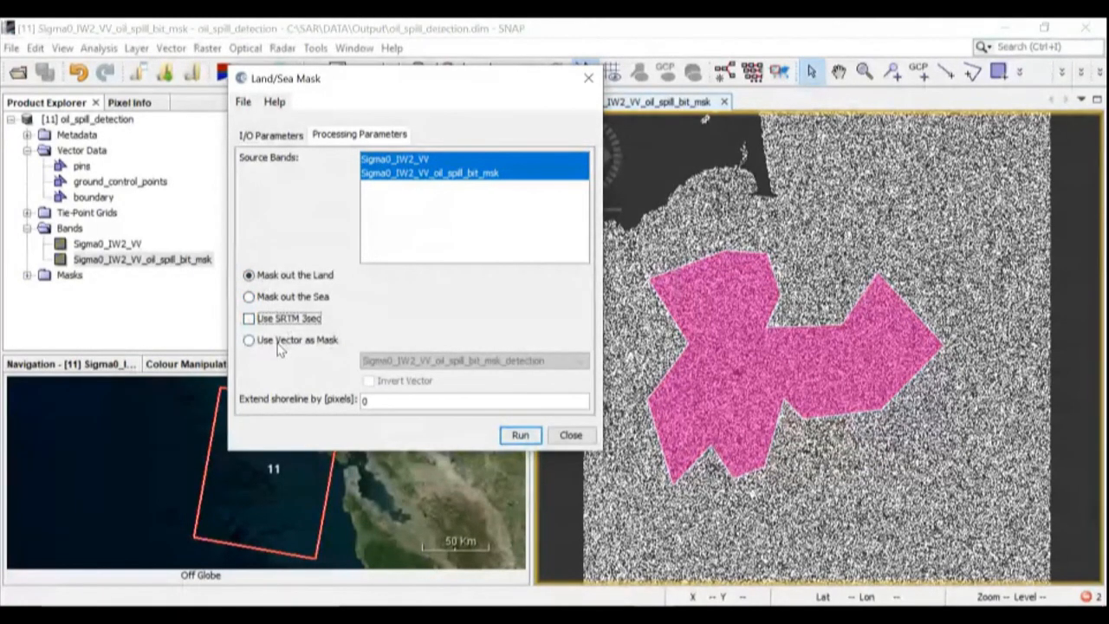
click(279, 345)
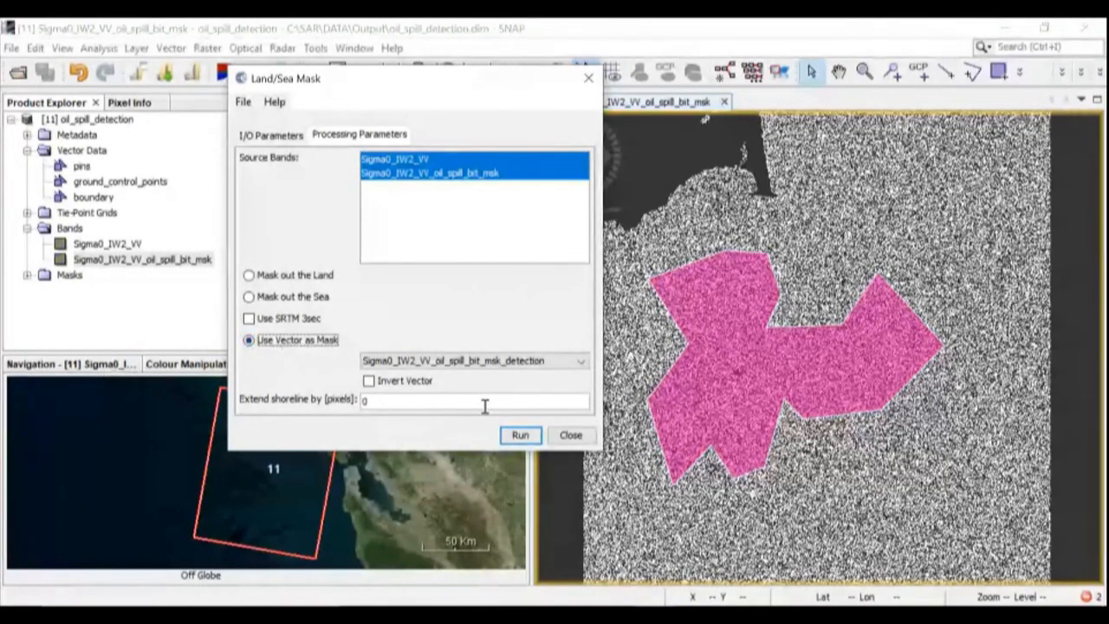
click(520, 361)
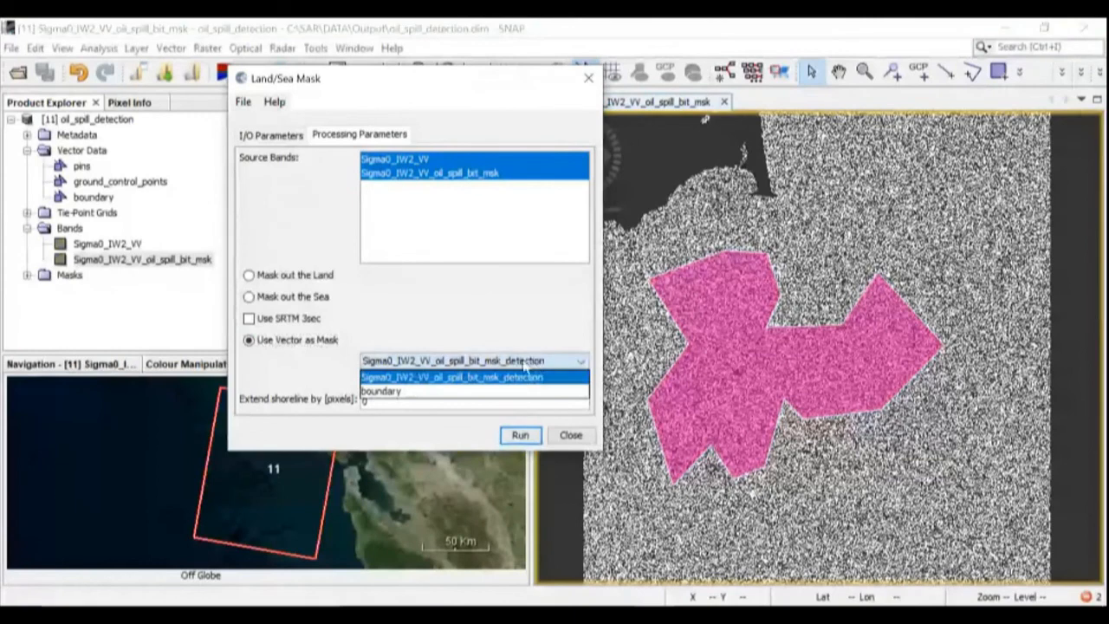
click(381, 392)
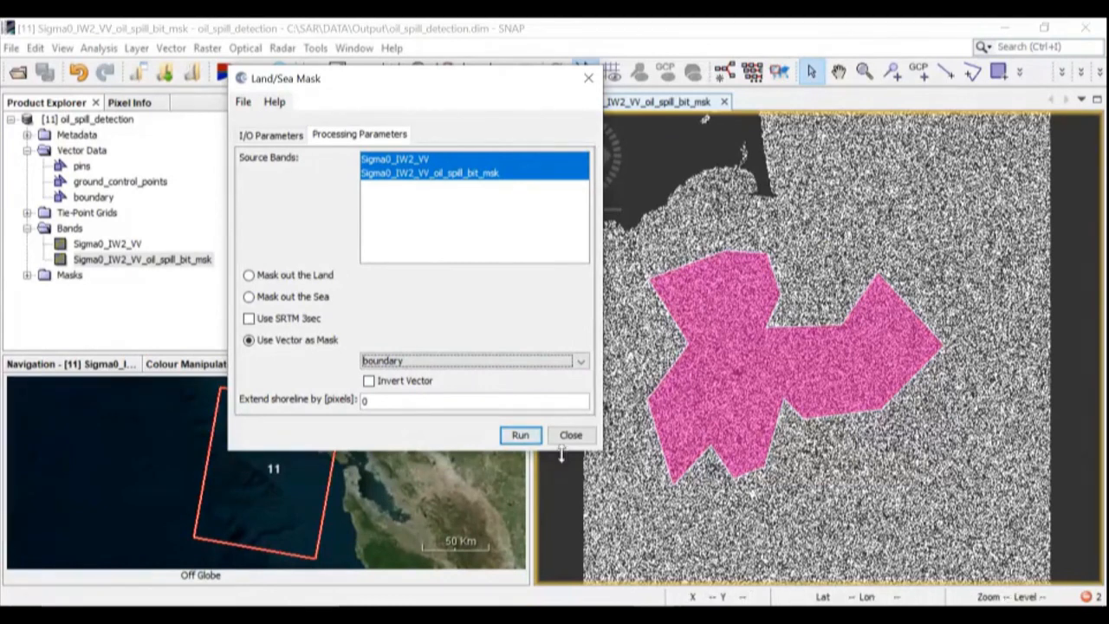
double_click(373, 401)
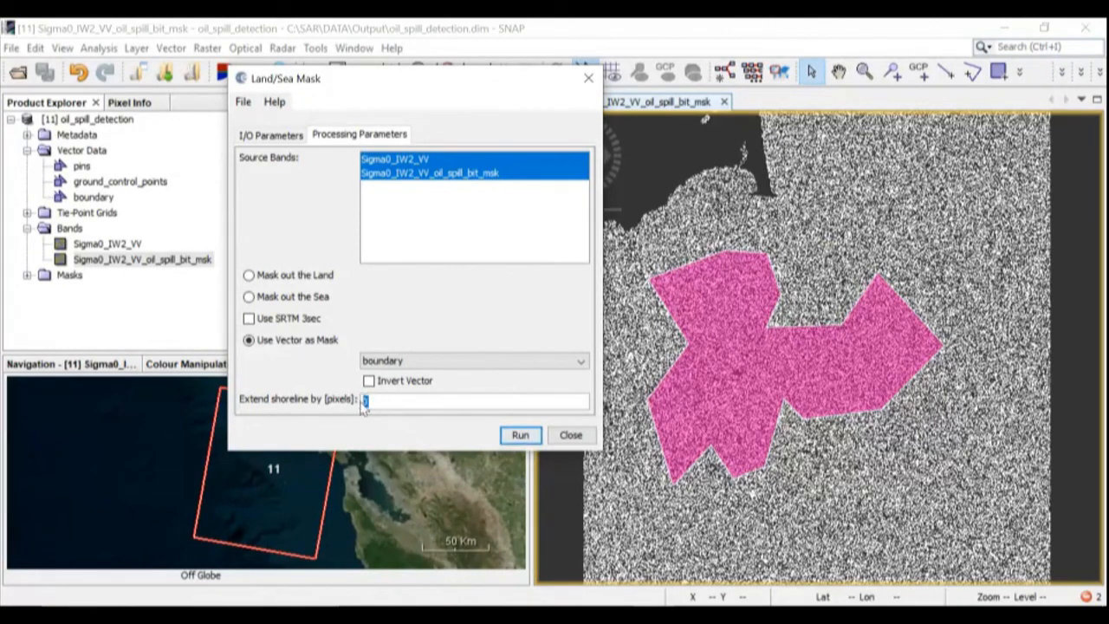
click(522, 436)
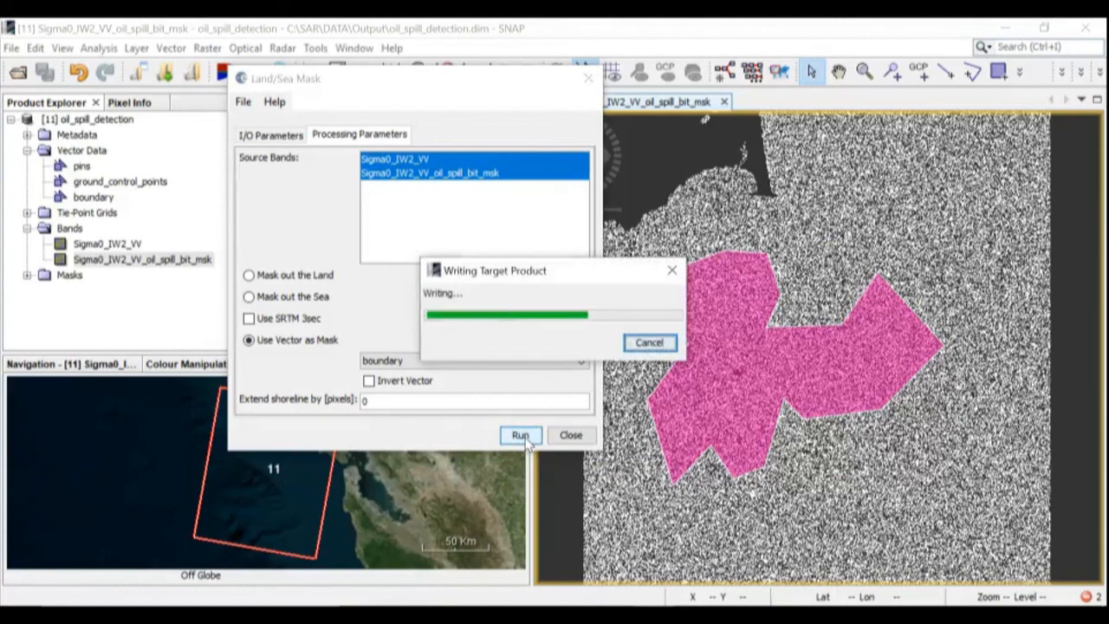
click(571, 435)
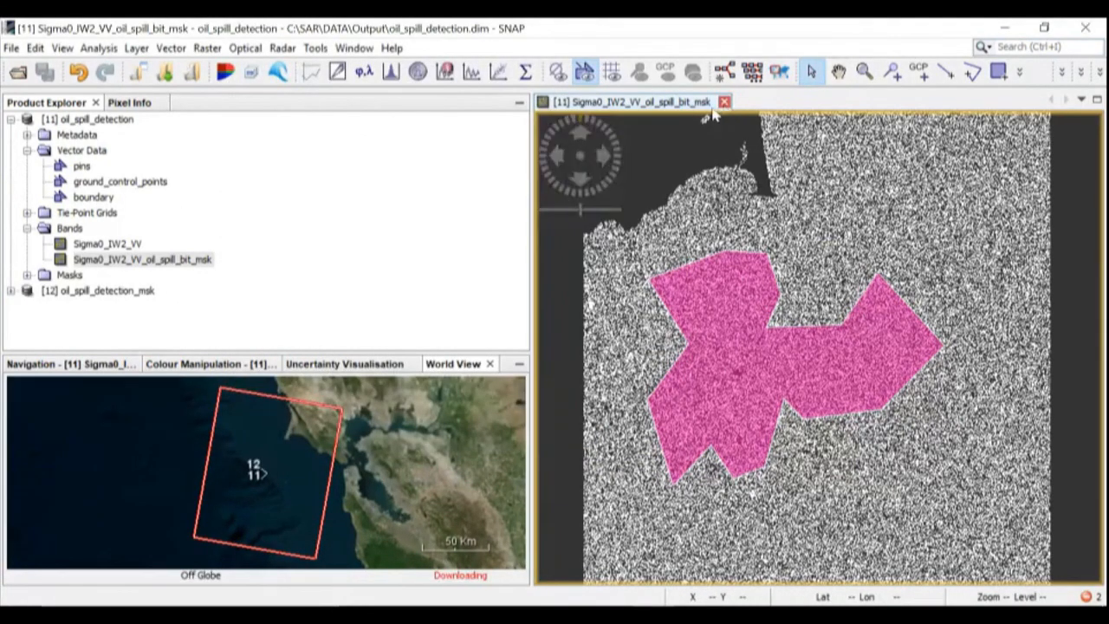
List the vector data of the oil_spill_detection_msk product and open its Sigma0_IW2_VV band.
click(11, 291)
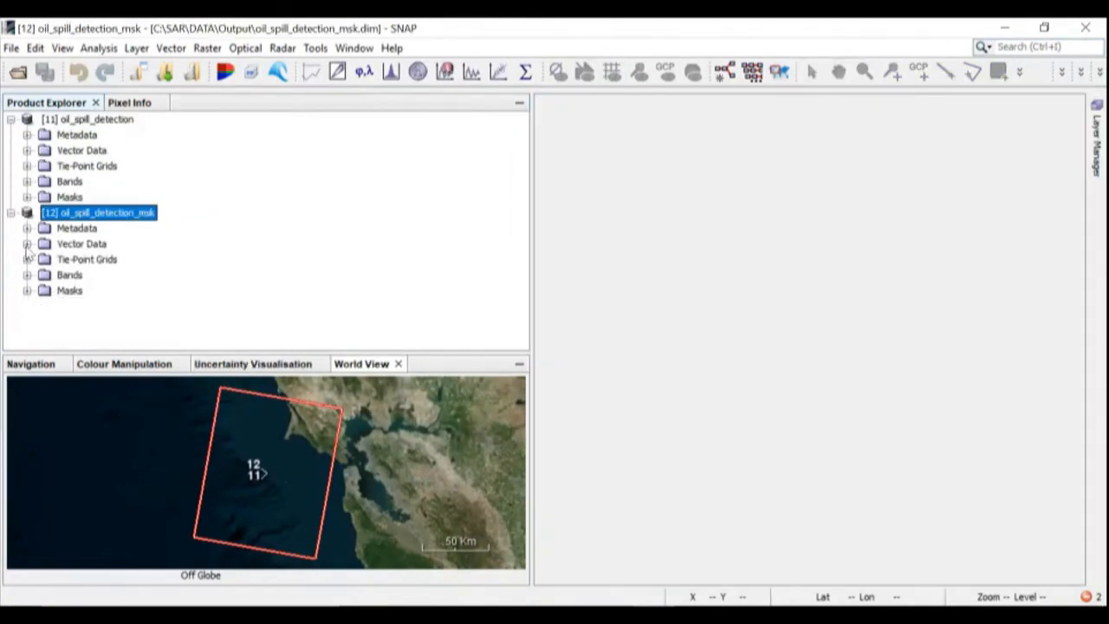
click(26, 243)
click(106, 309)
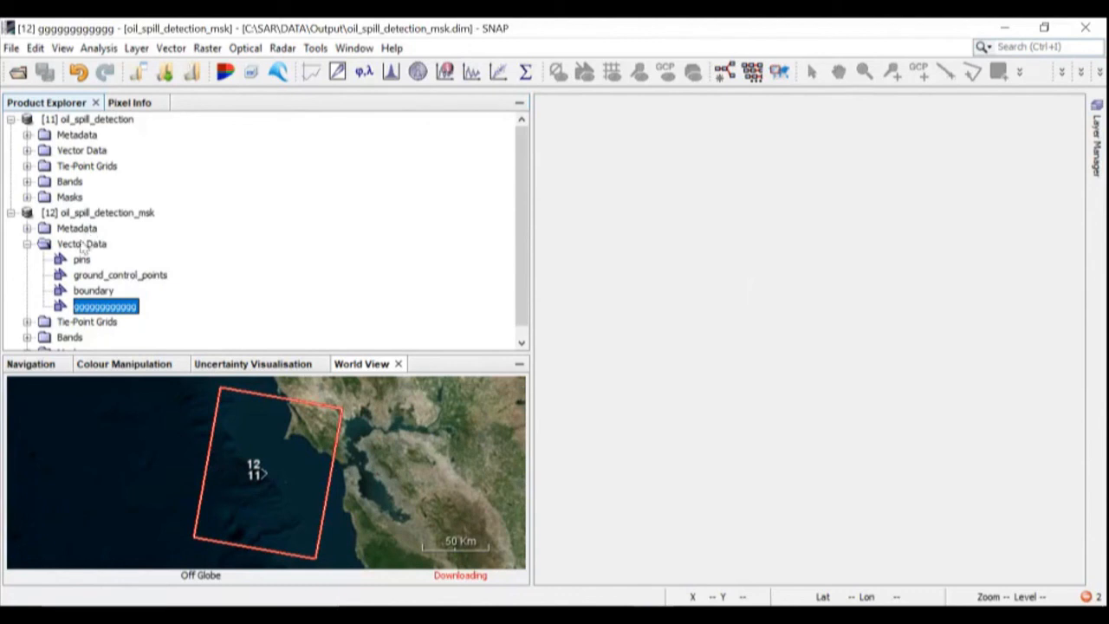
scroll(67, 329, down, 1)
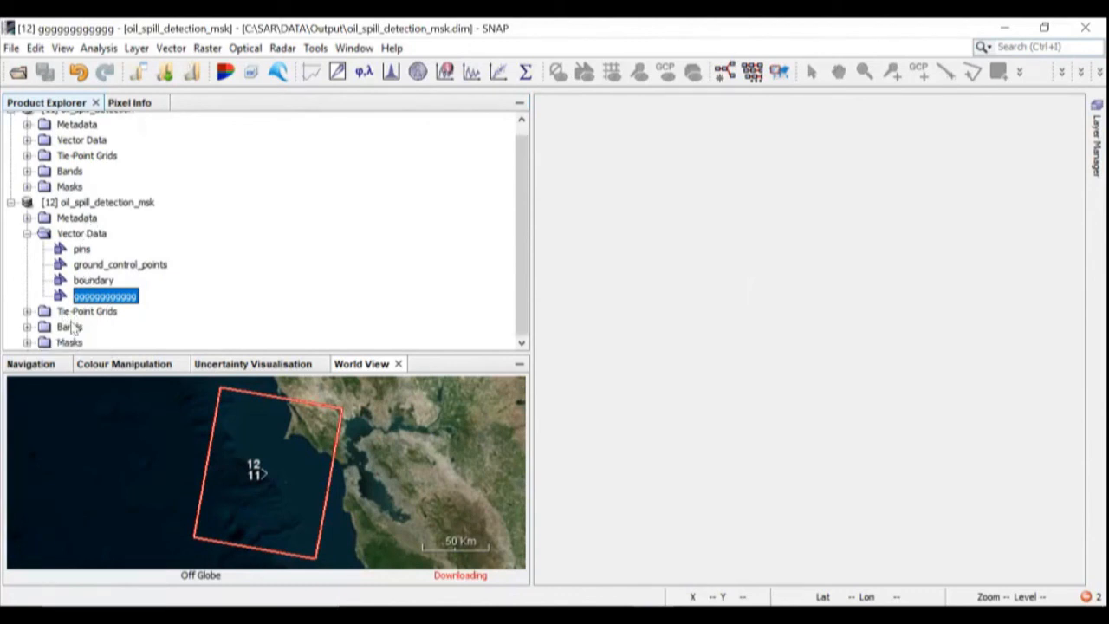
click(27, 327)
double_click(105, 331)
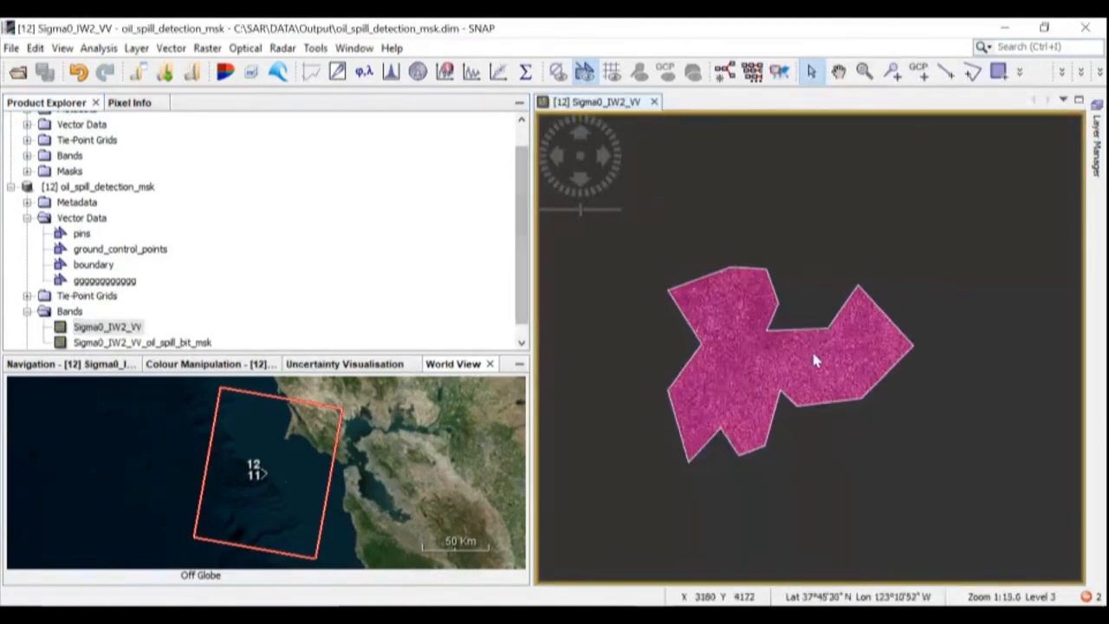
scroll(796, 373, up, 1)
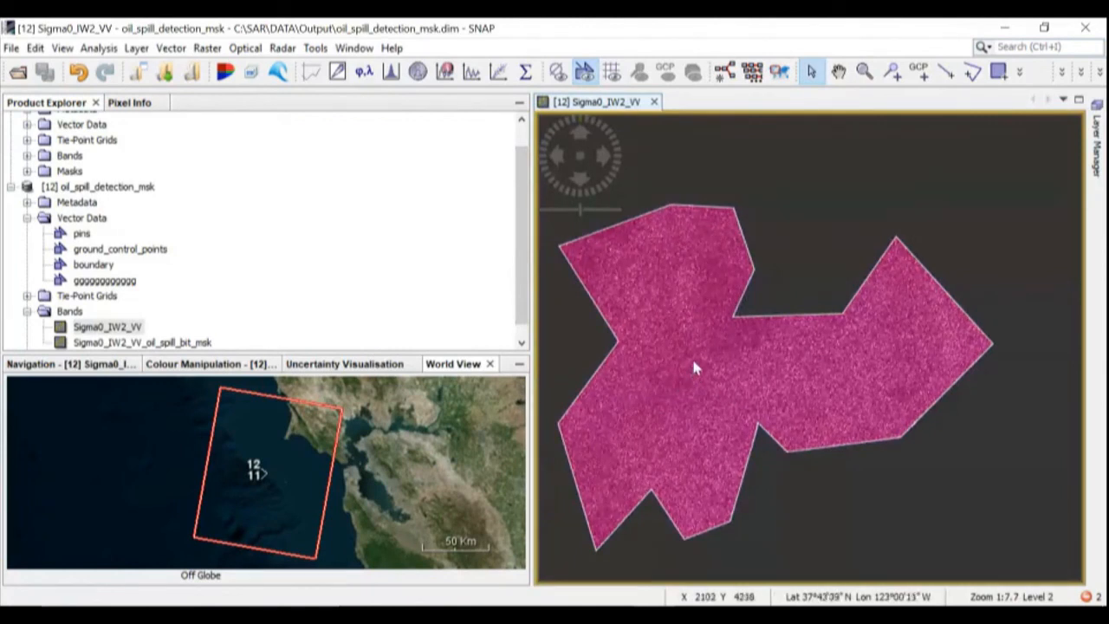
Hide the boundary vector layer over the masked Sigma0_IW2_VV image and return to the full image view.
click(1097, 143)
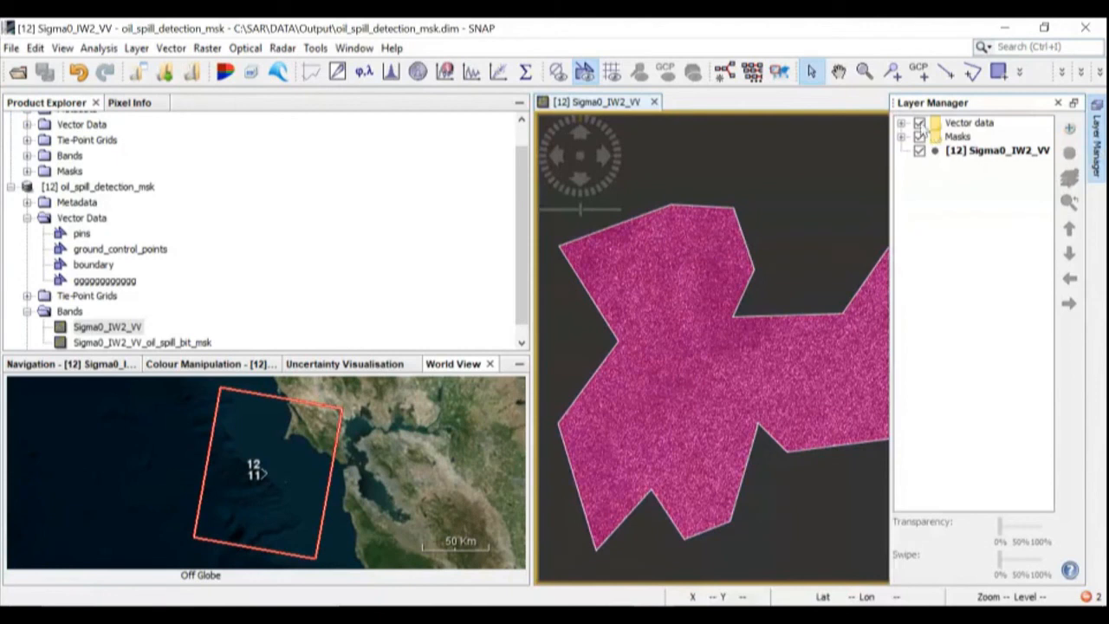
click(901, 123)
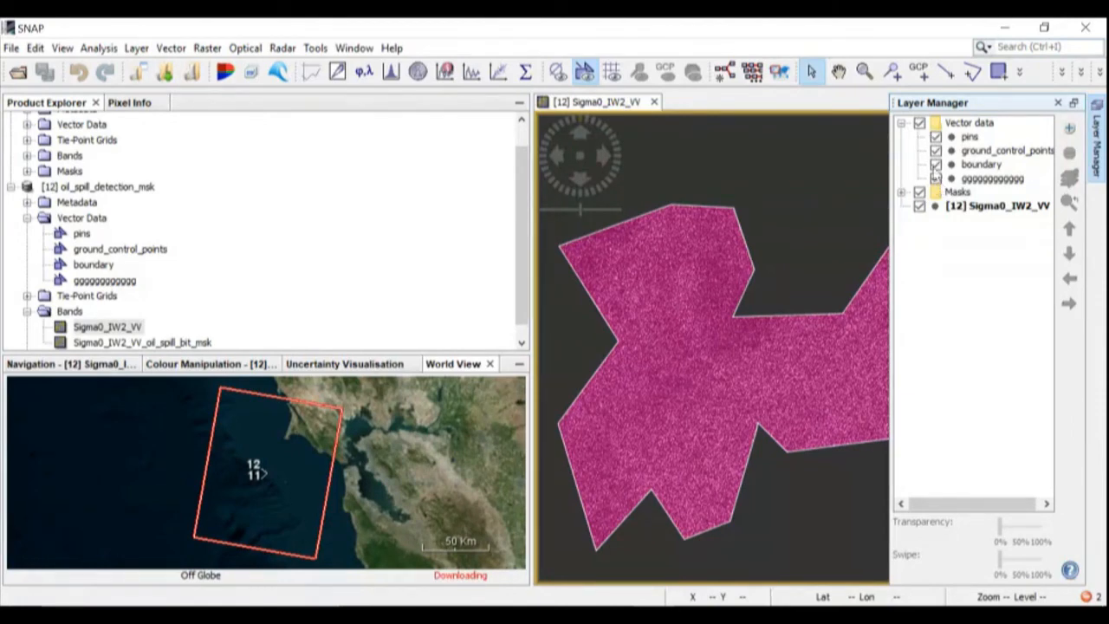
click(935, 165)
click(774, 315)
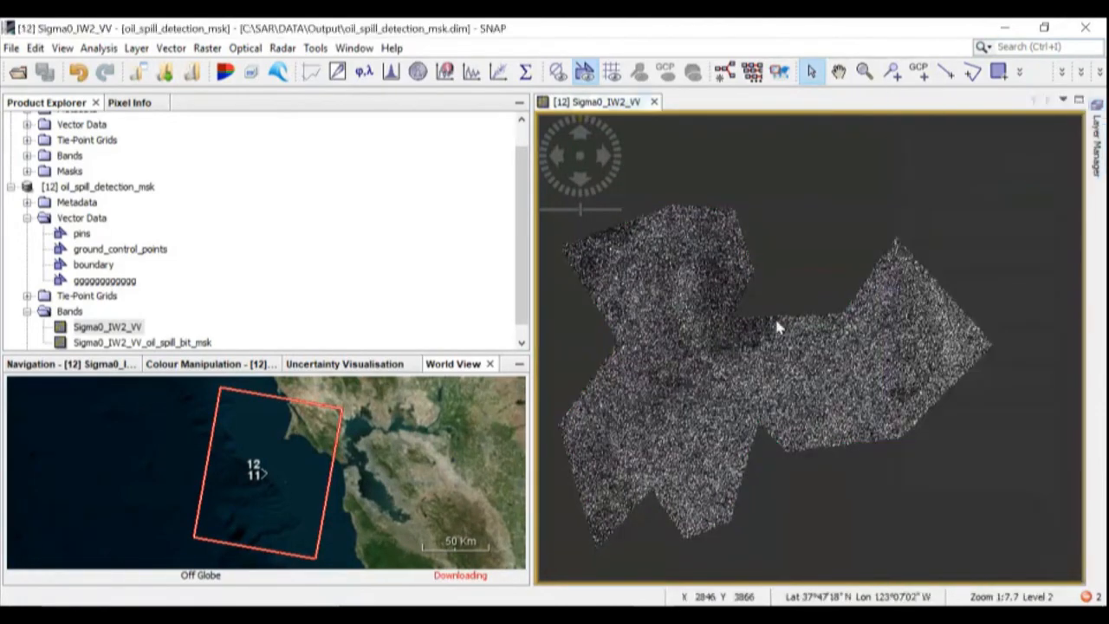